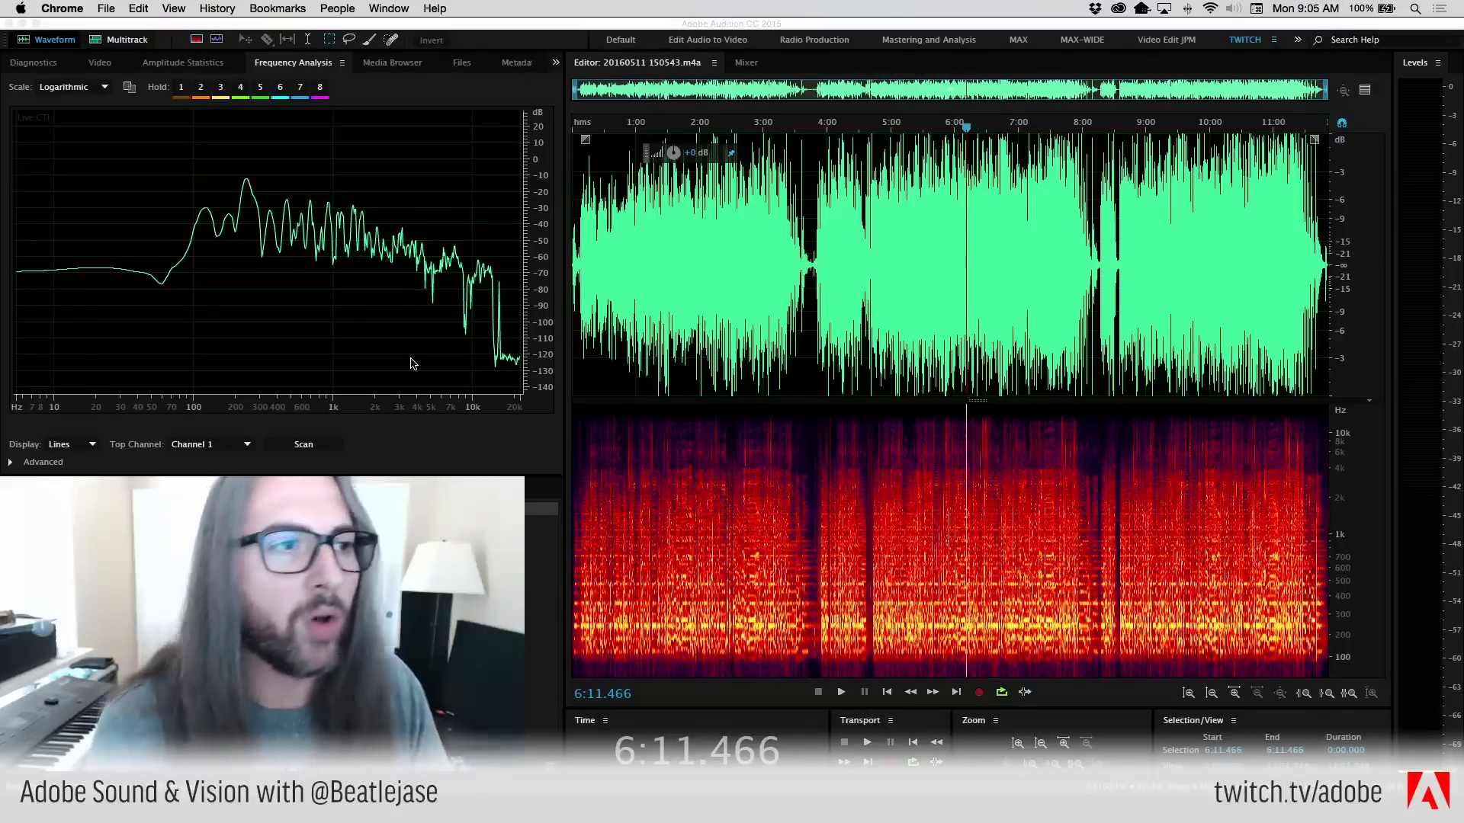
- Switch to Adobe Audition and create a new mono audio file at 48000 Hz and 32-bit float
left_click(112, 7)
key("super+Tab")
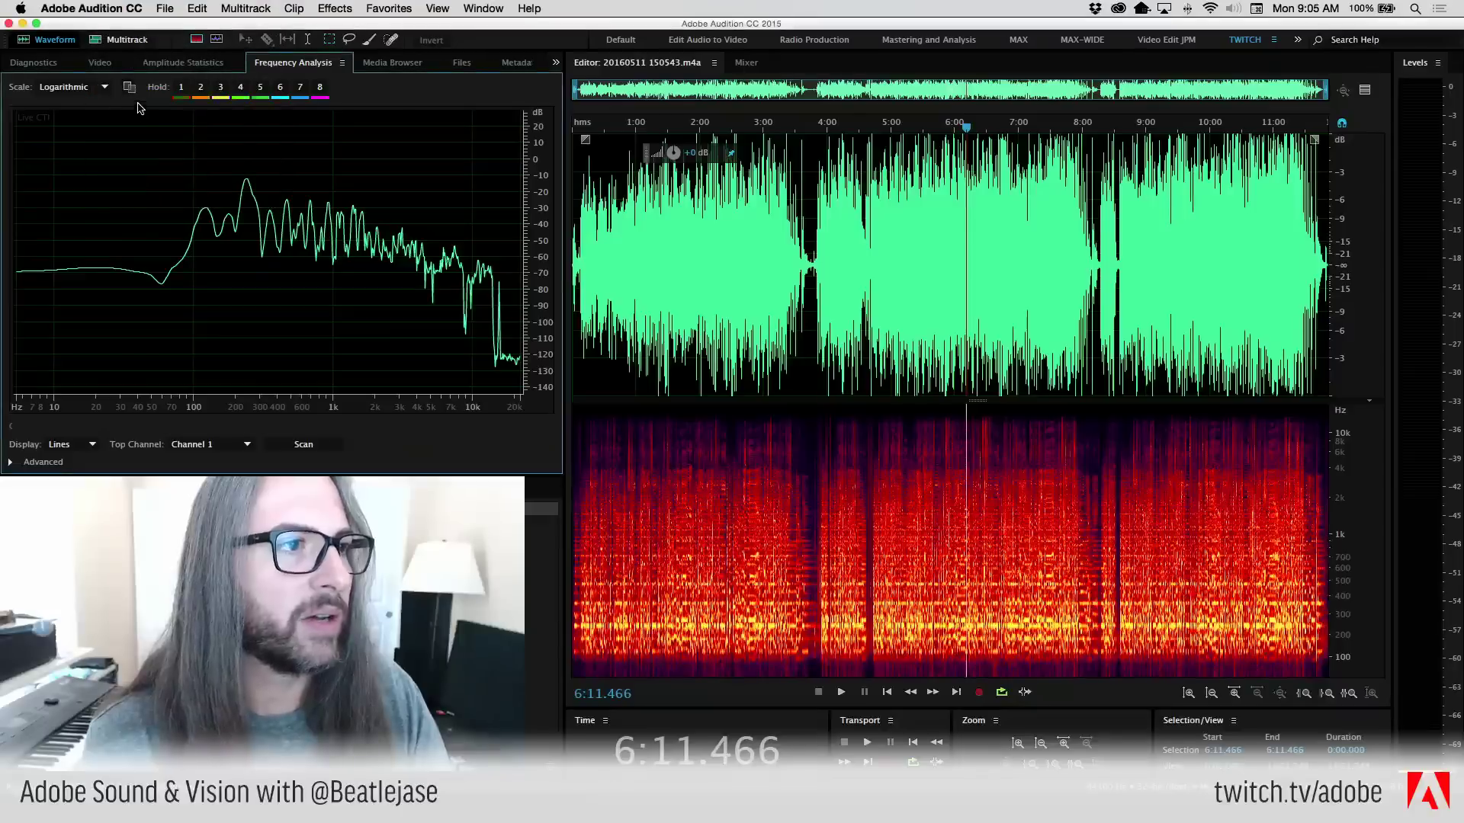
left_click(151, 8)
mouse_move(165, 7)
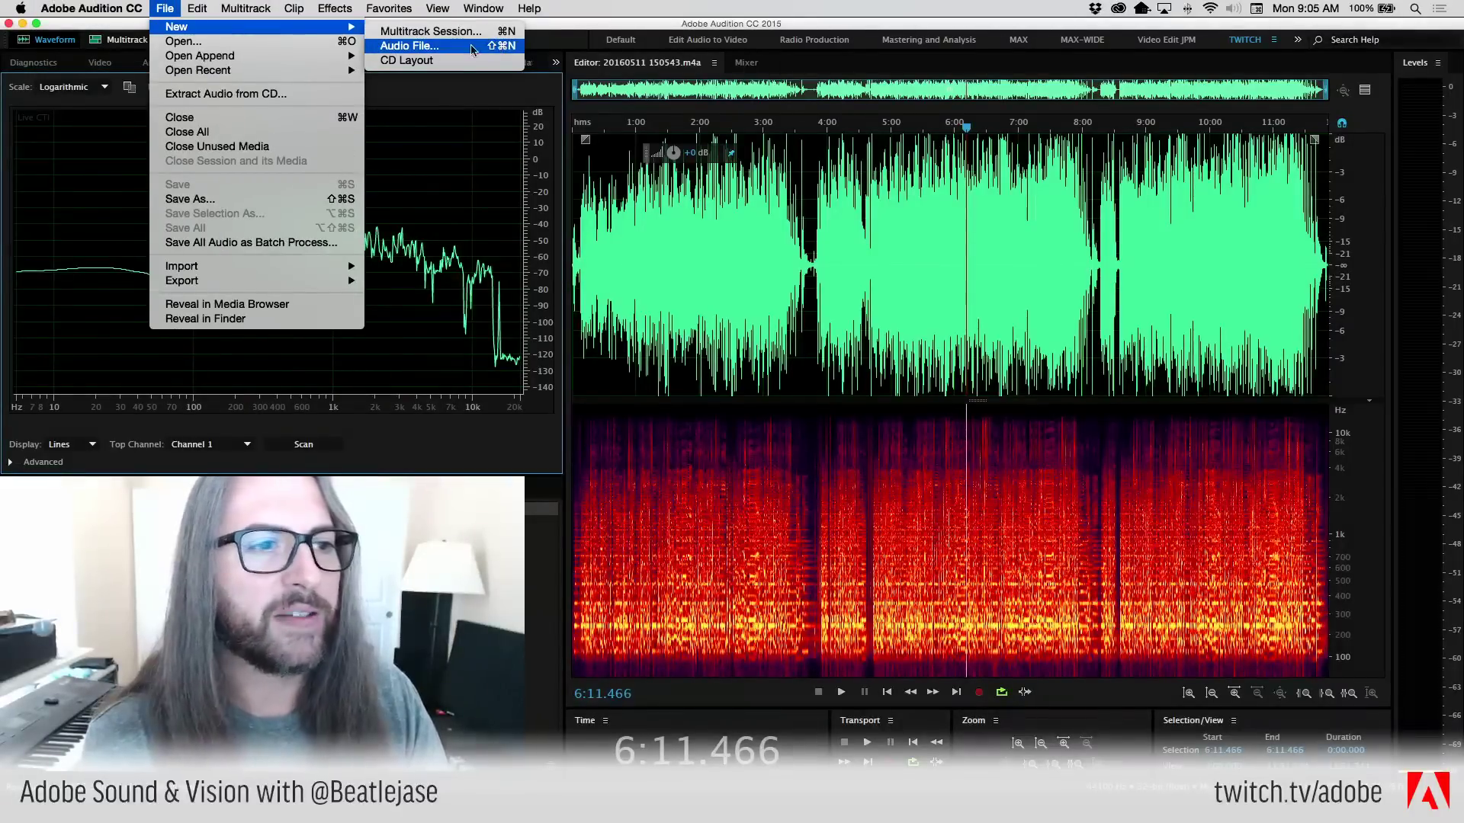
left_click(760, 325)
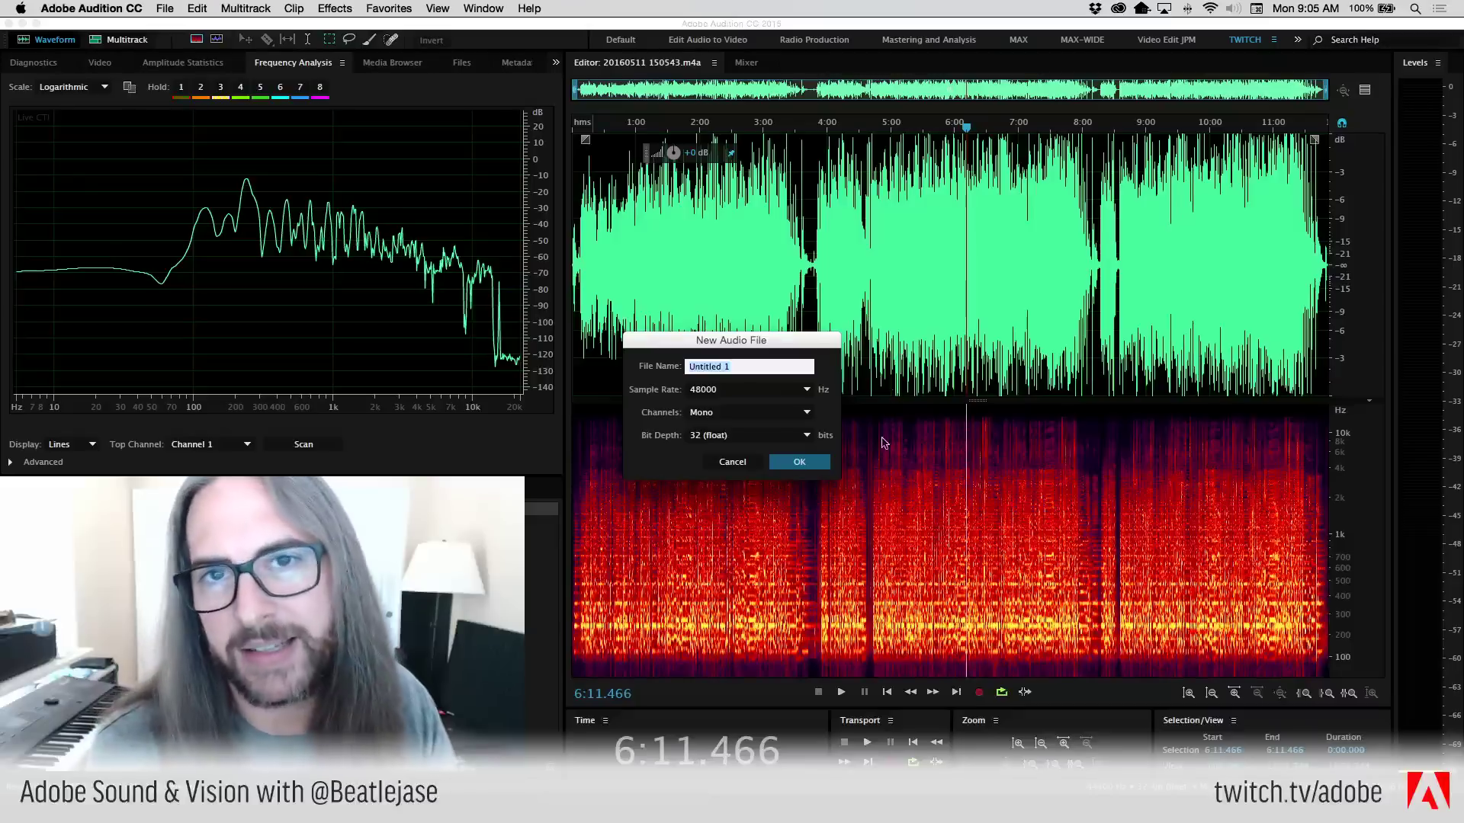
left_click(800, 463)
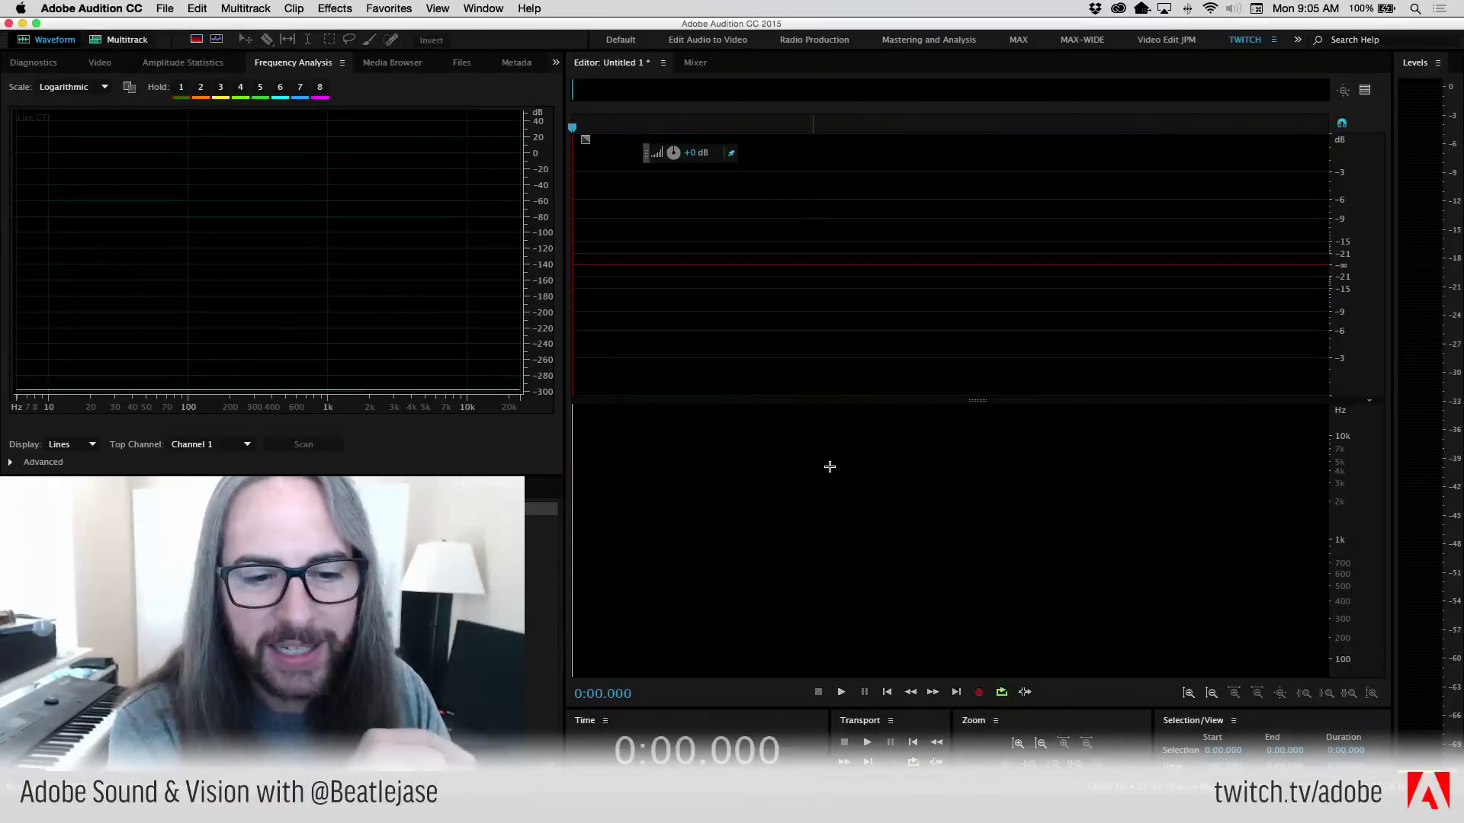
- Record a test take of about 3 seconds in the new audio file and stop the recording
left_click(1431, 379)
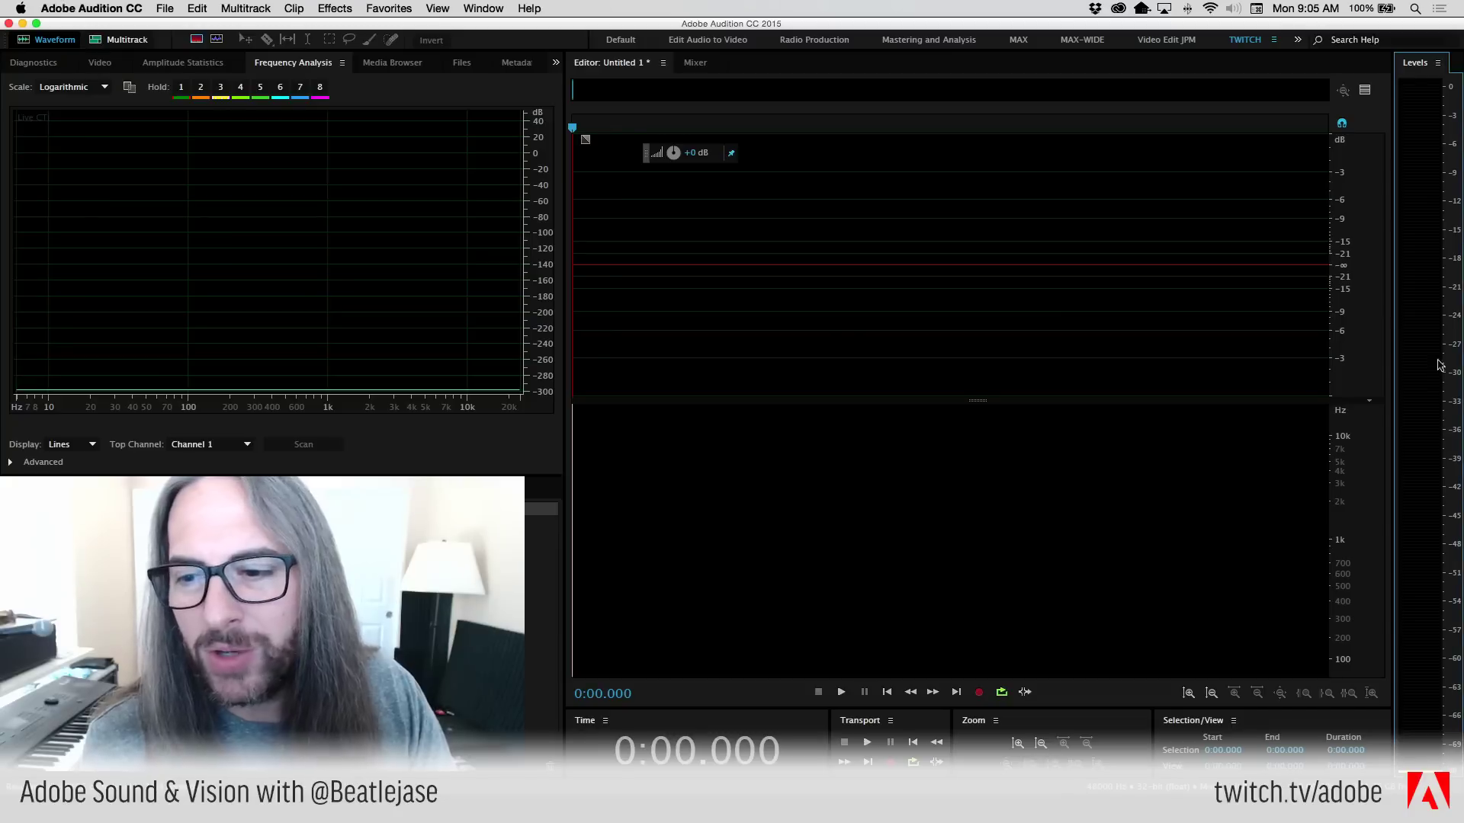
left_click(979, 693)
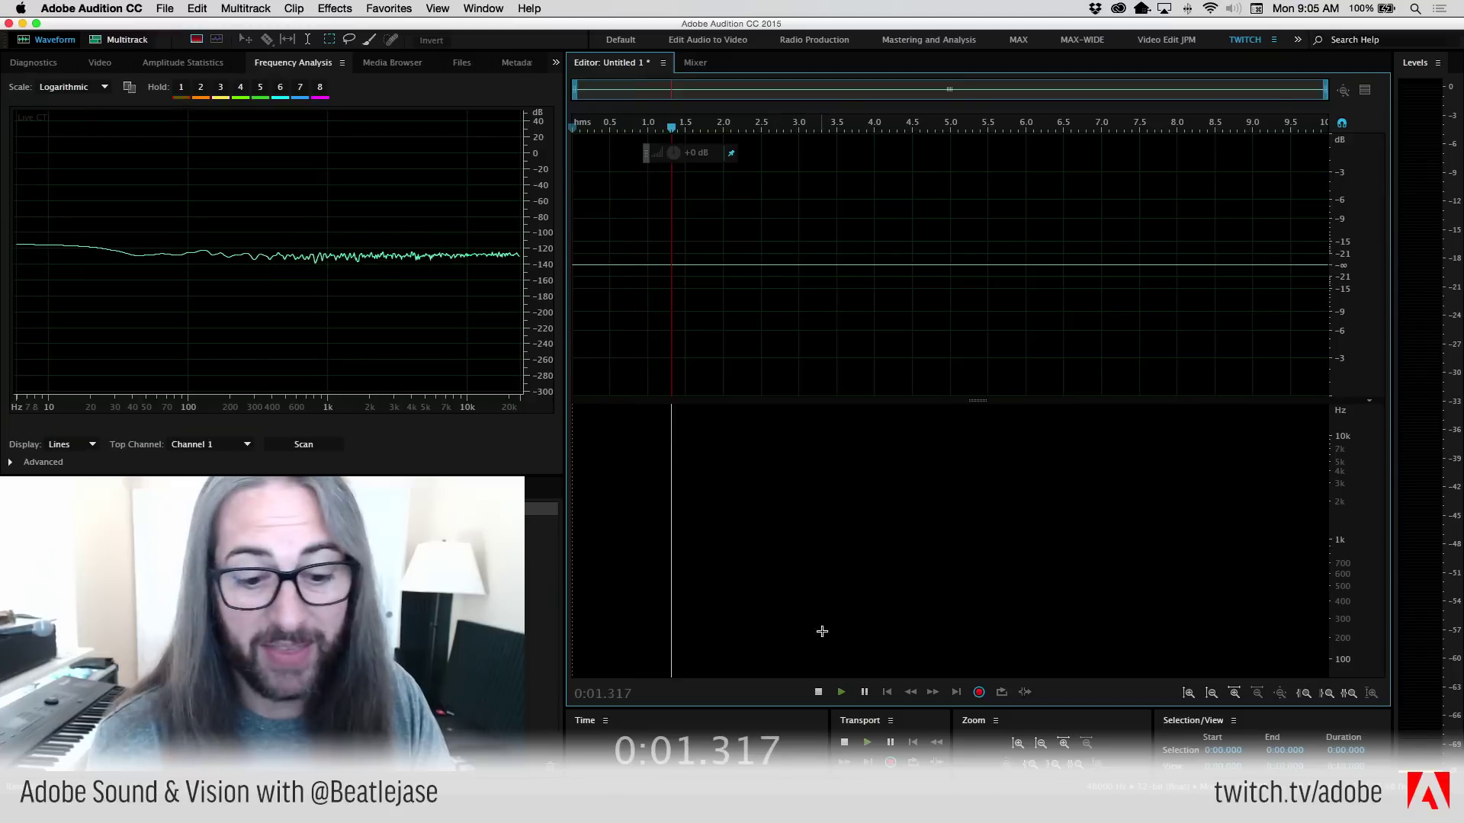
left_click(819, 692)
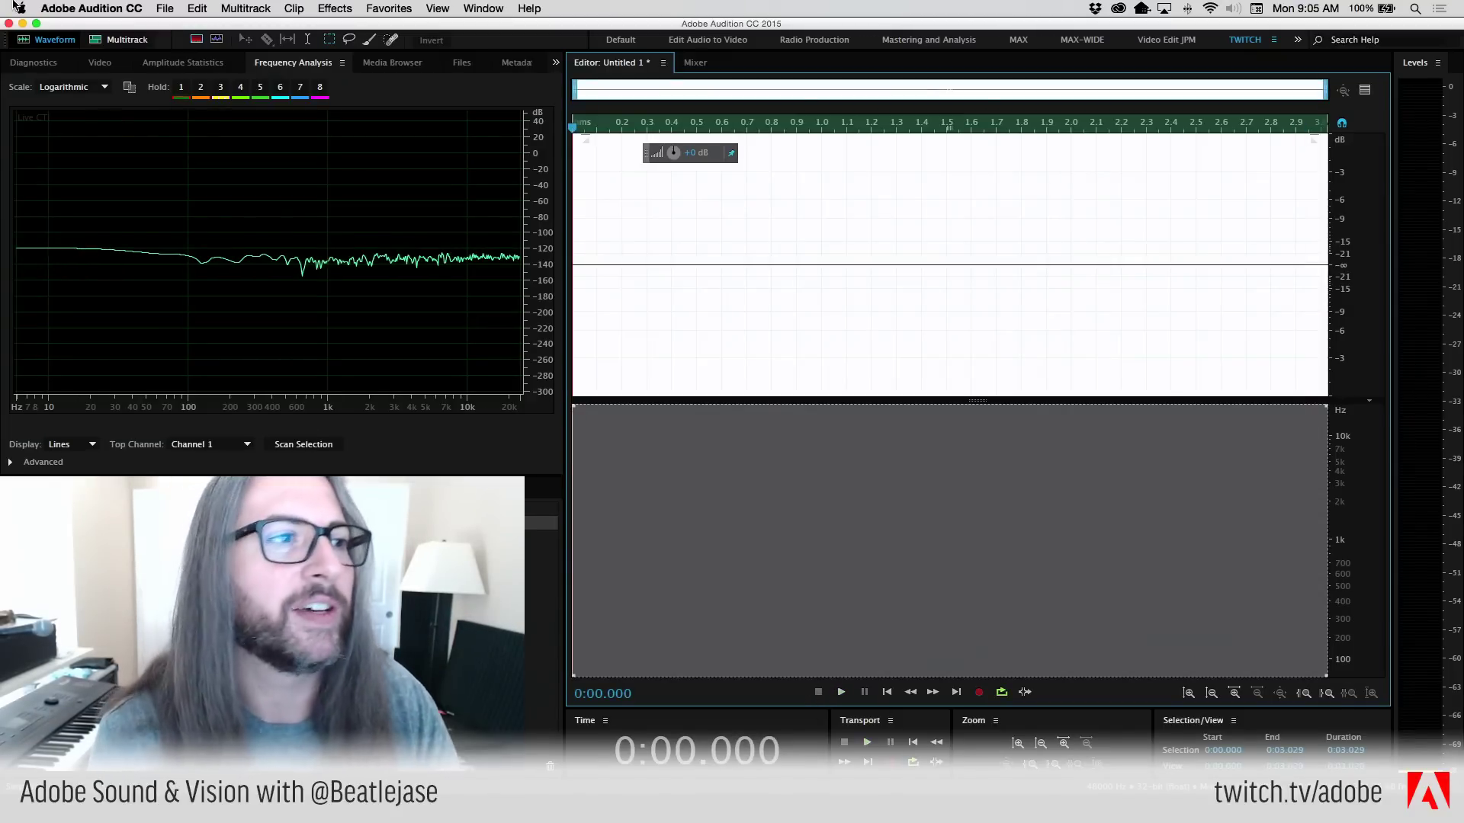
- Close the untitled test recording without saving it
left_click(163, 9)
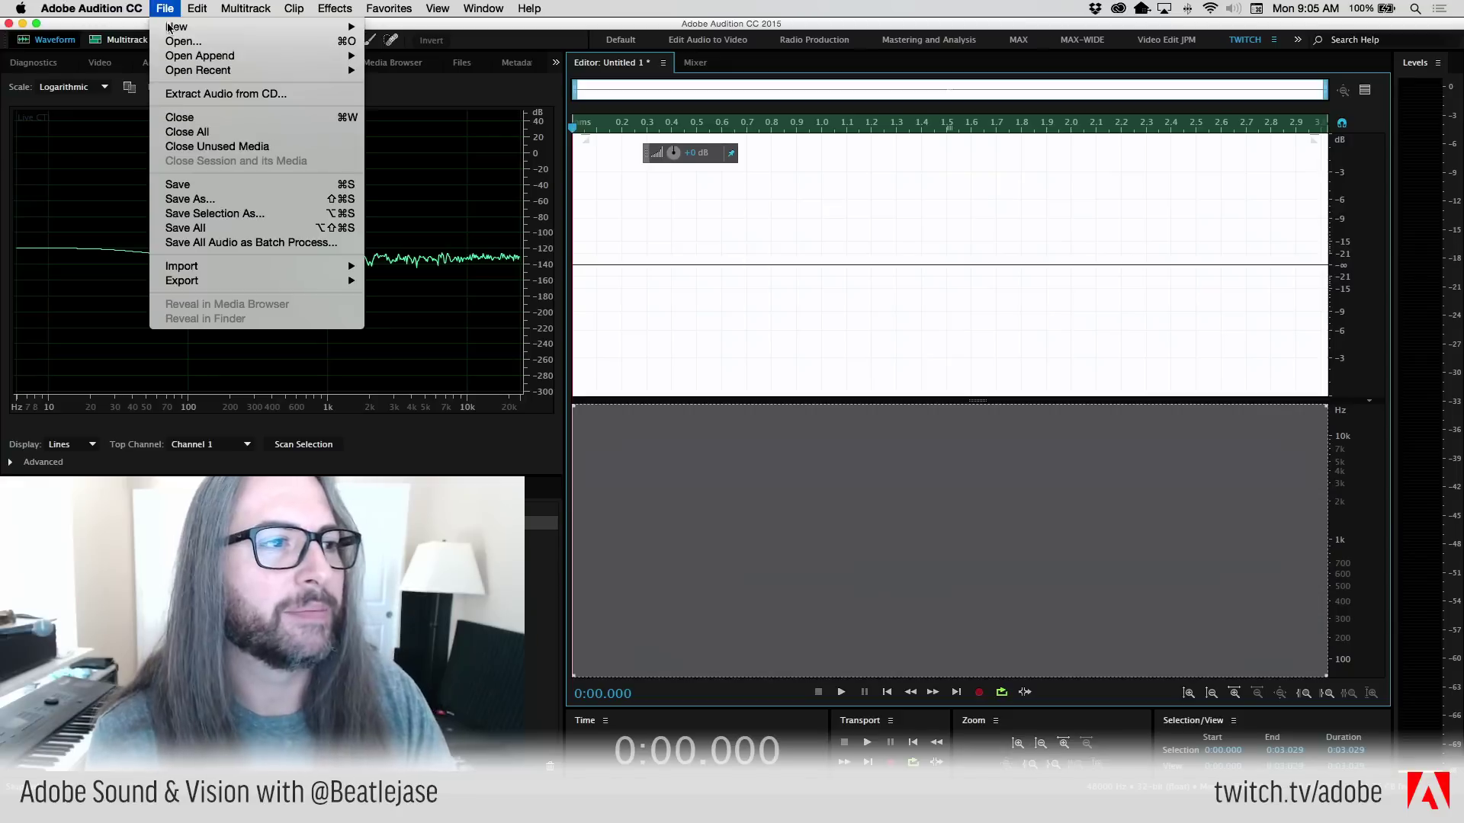
left_click(205, 116)
left_click(738, 436)
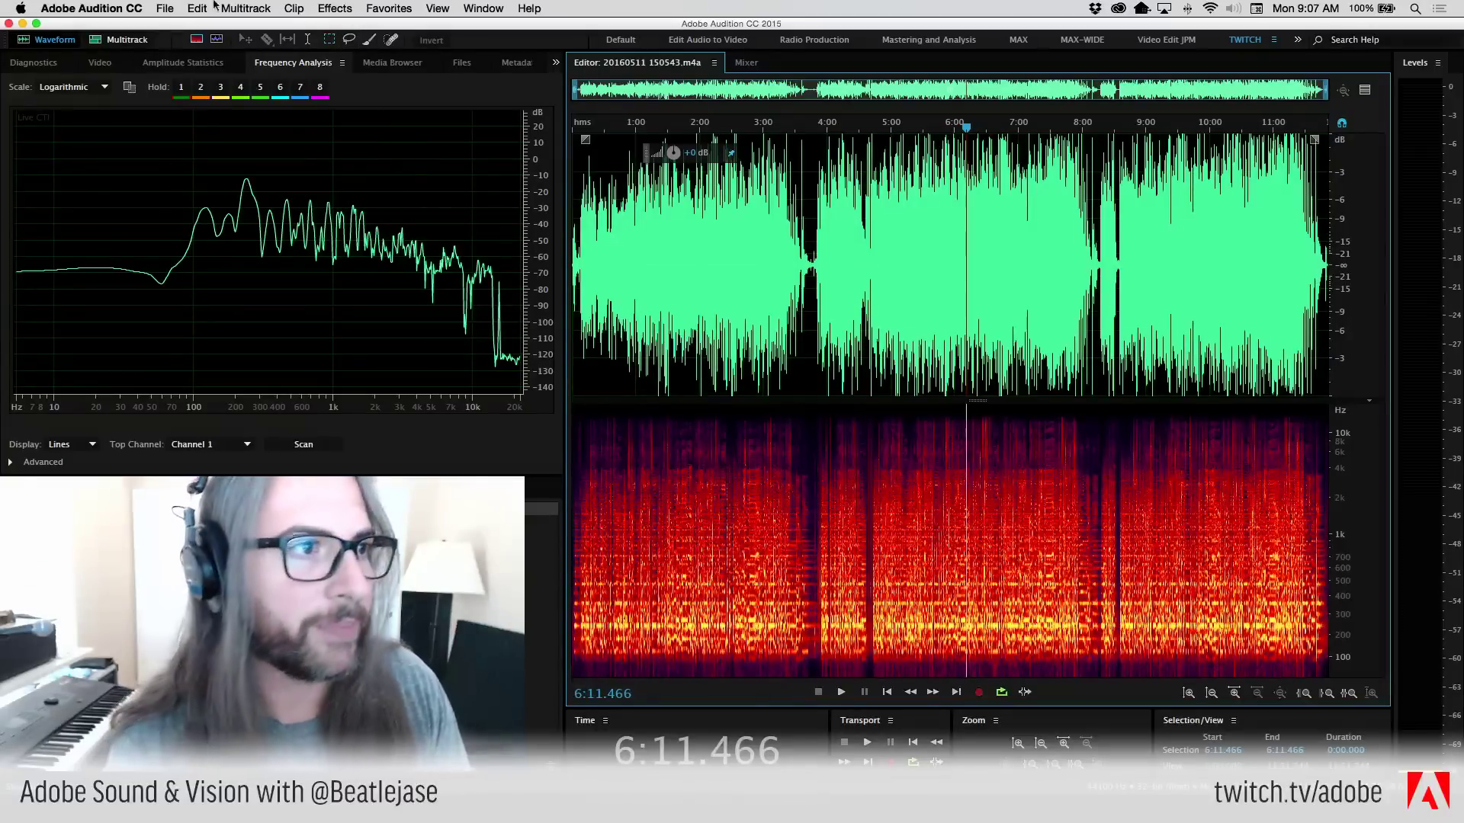
- Close all open audio files so the editor is empty
left_click(191, 8)
mouse_move(165, 8)
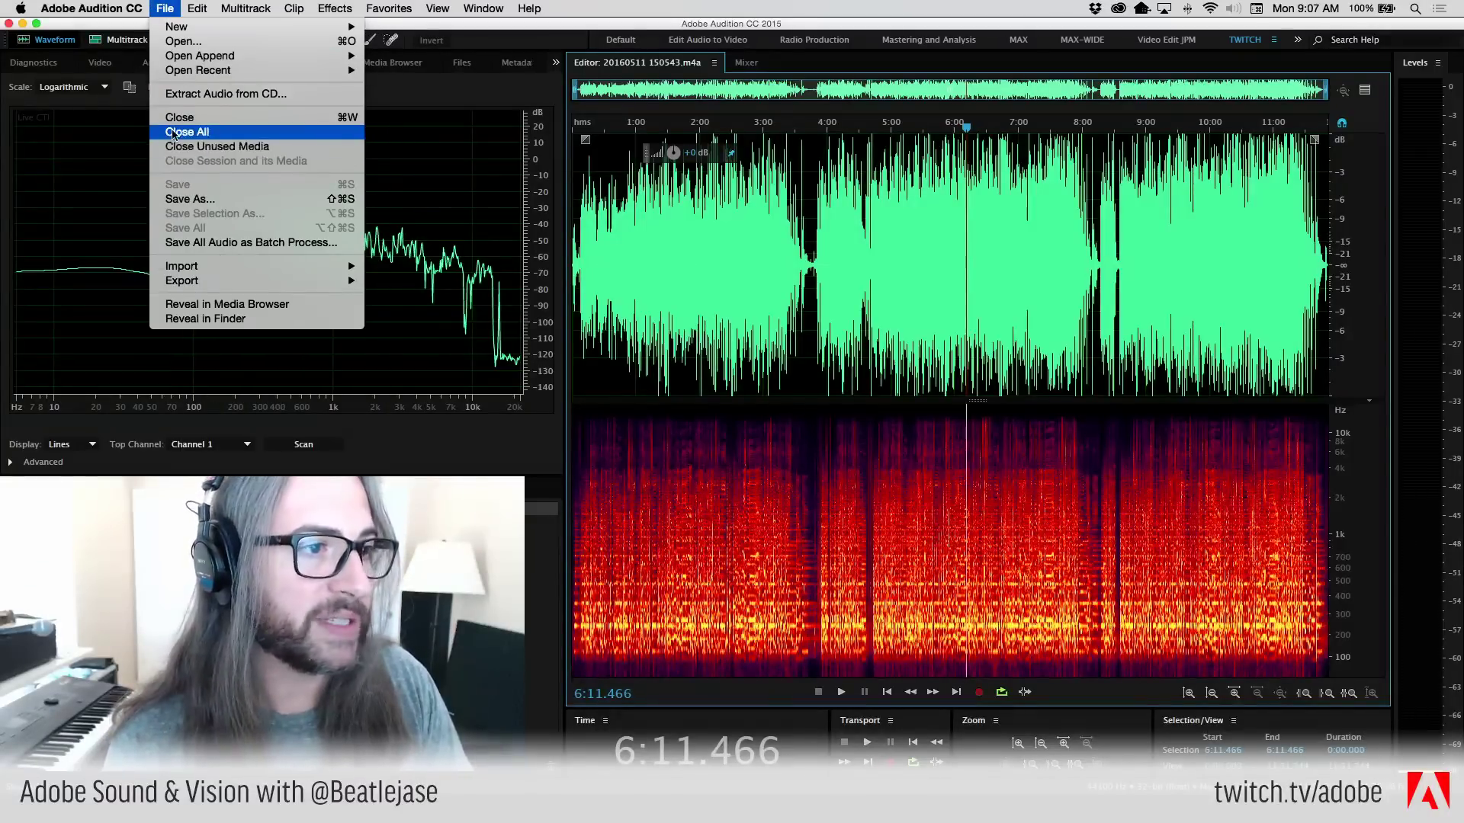
left_click(172, 132)
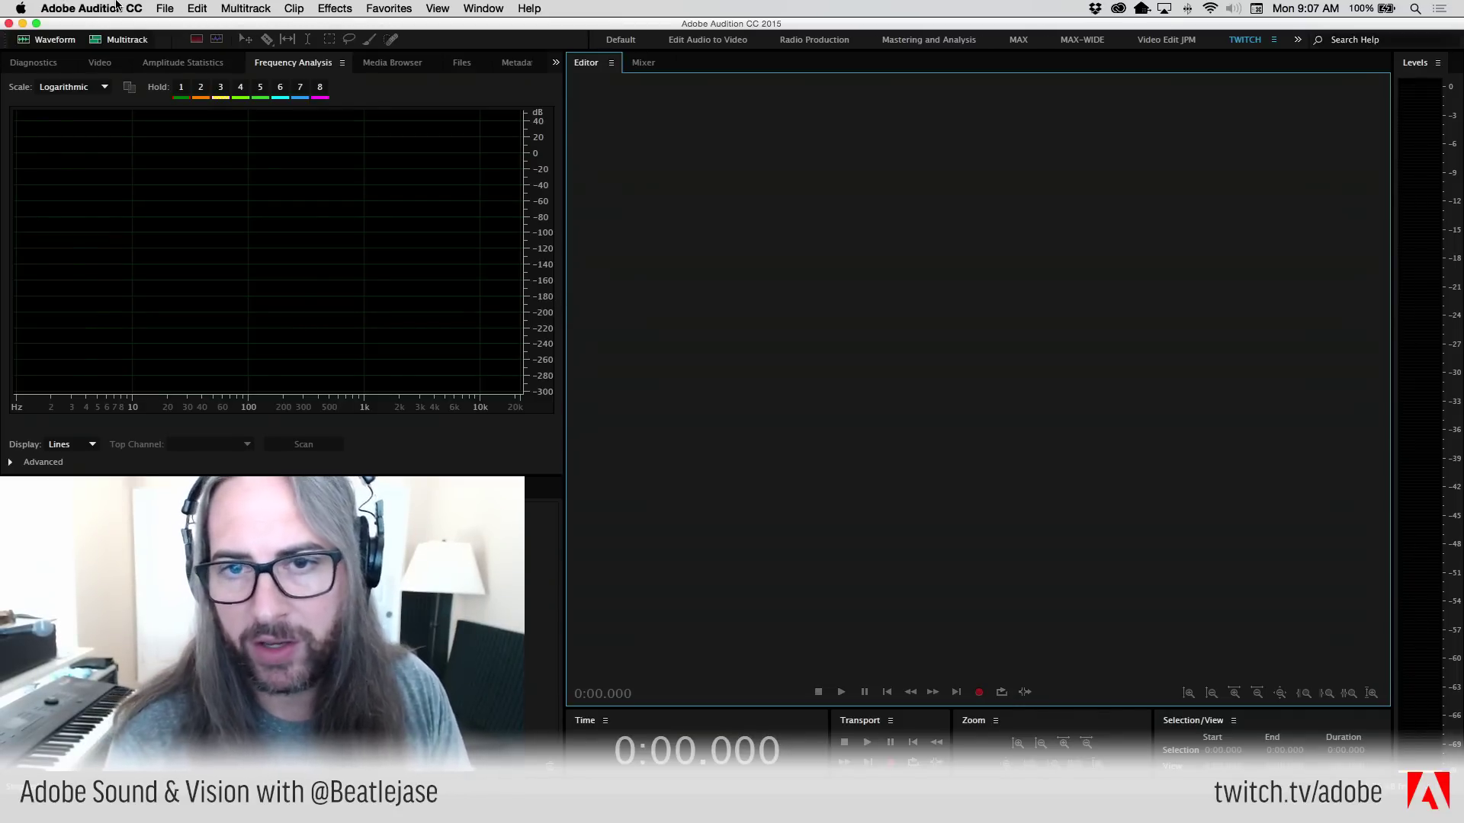
- Open the Audio Hardware preferences and choose Focusrite Thunderbolt as the default input
left_click(117, 6)
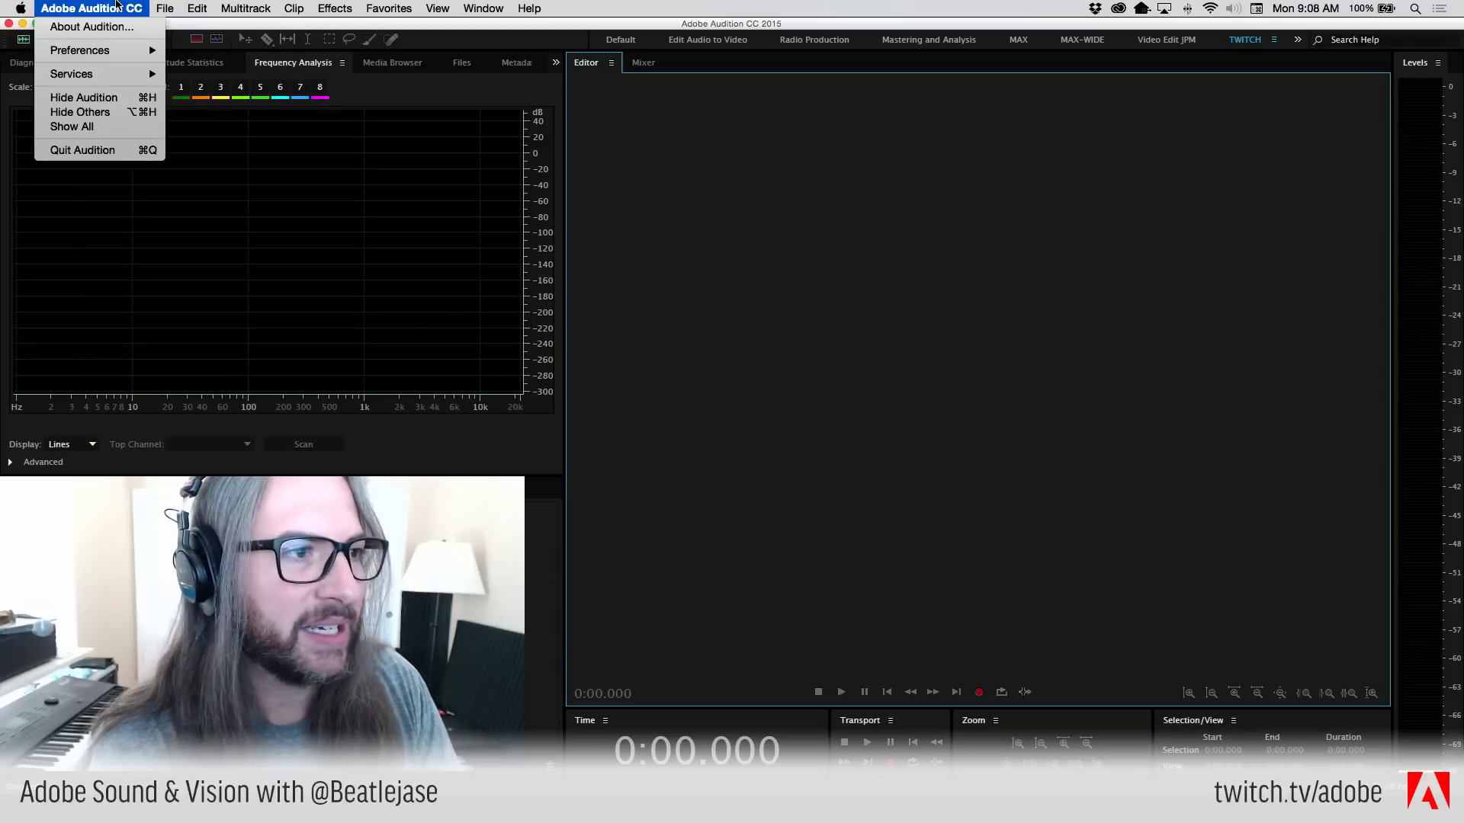
mouse_move(117, 74)
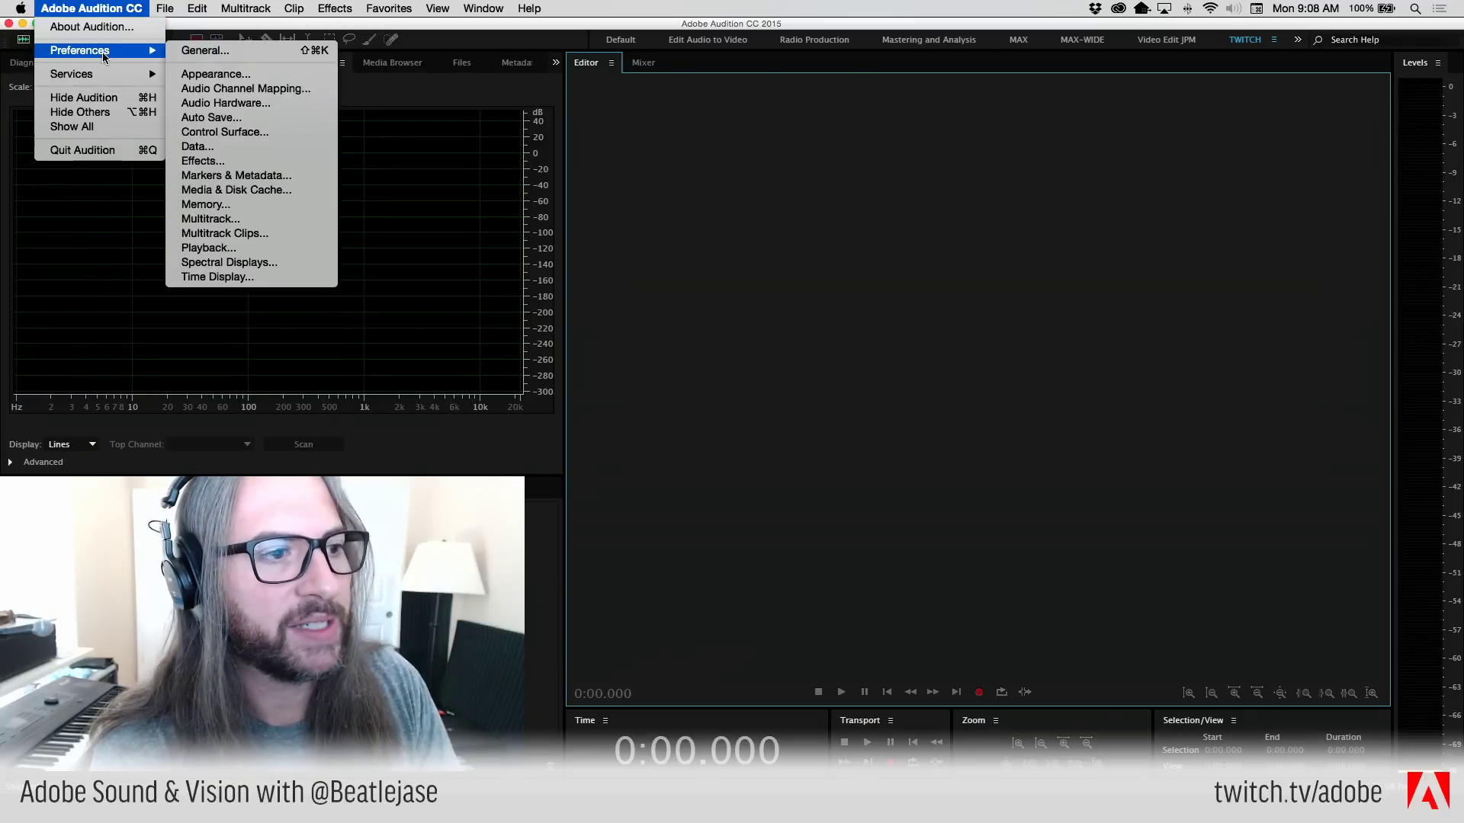
left_click(272, 104)
left_click_drag(937, 77, 854, 73)
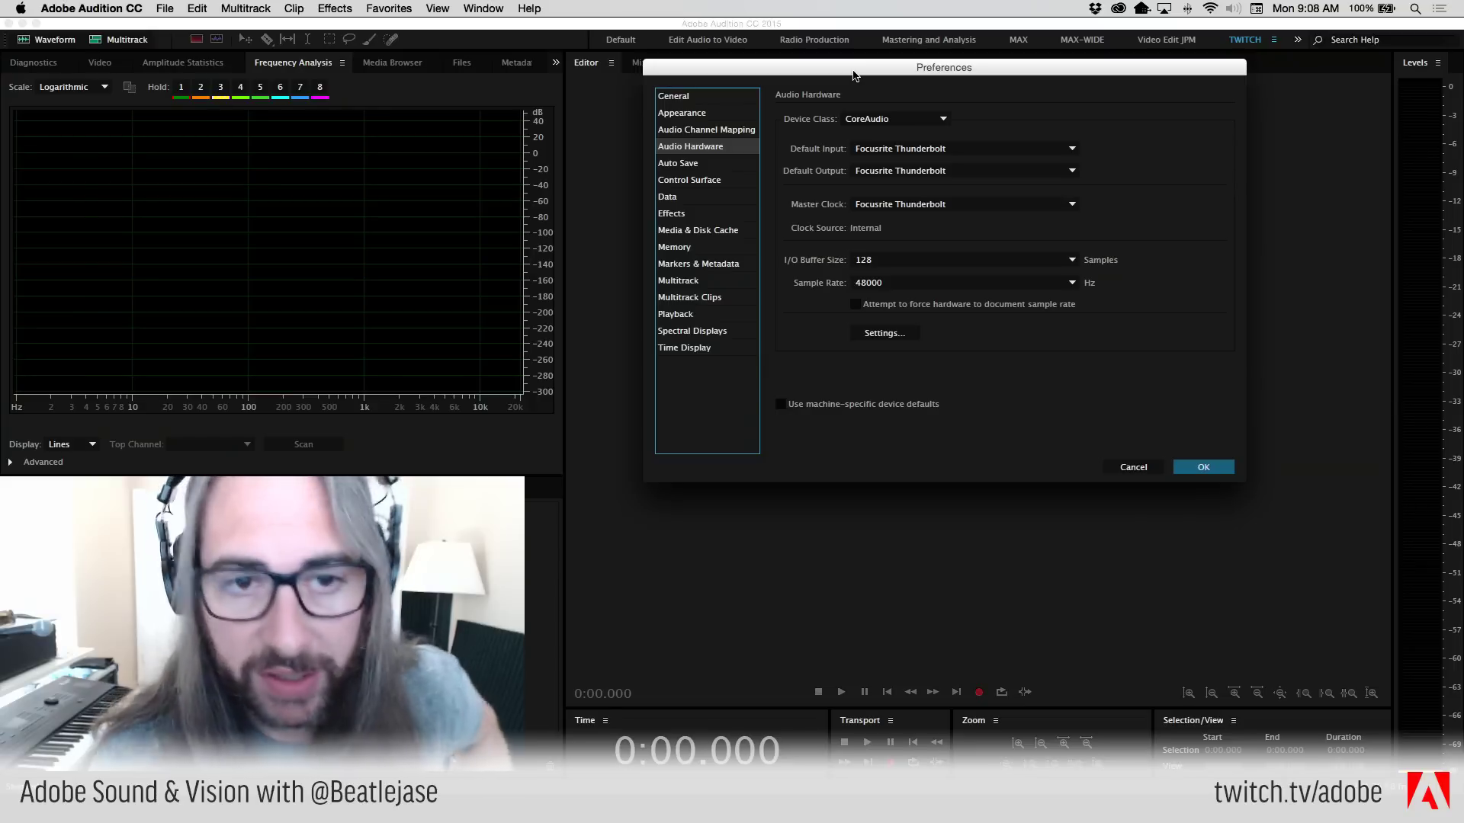
left_click(709, 131)
left_click(719, 147)
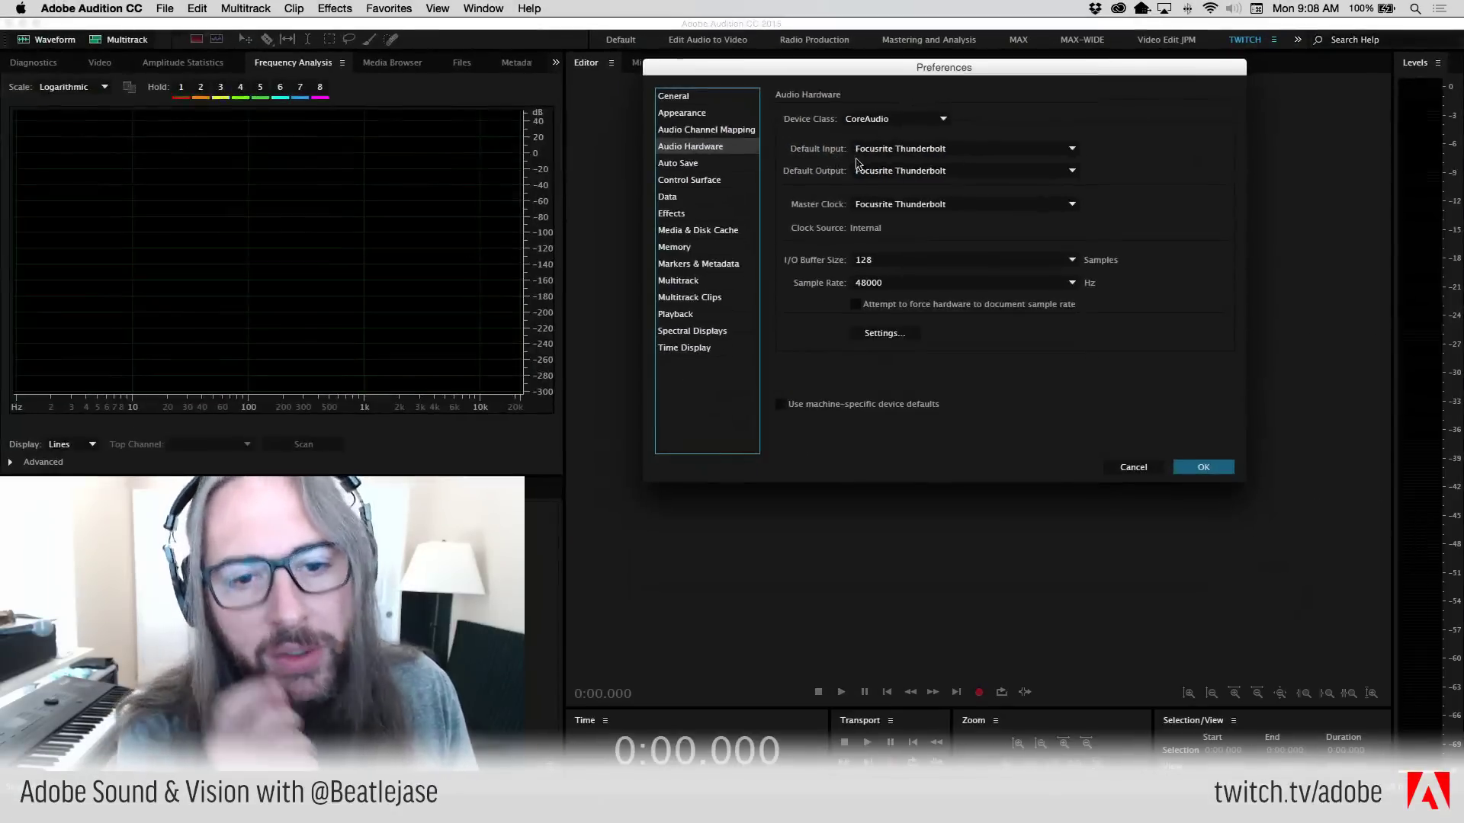
left_click(920, 149)
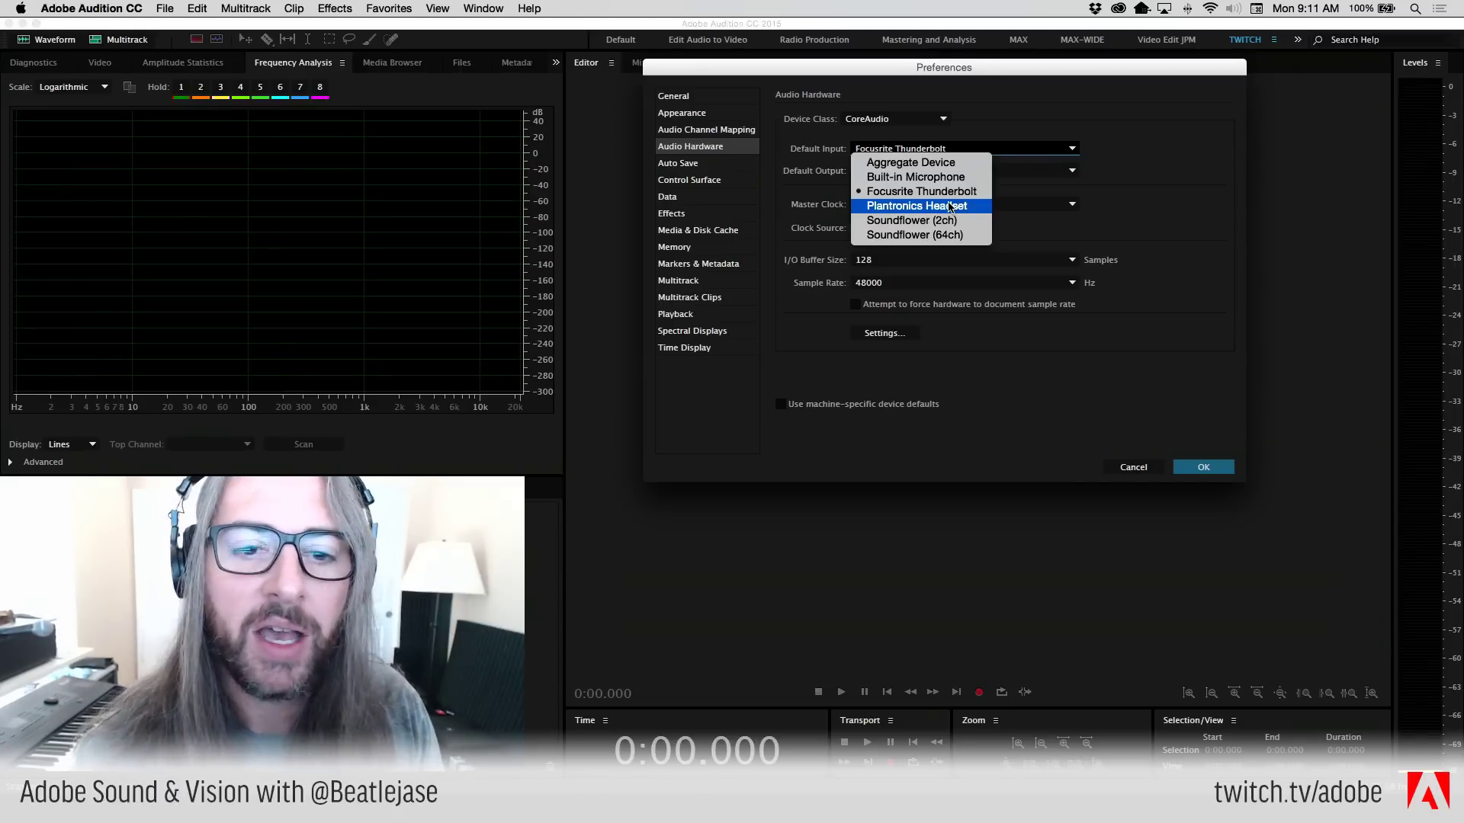
left_click(907, 195)
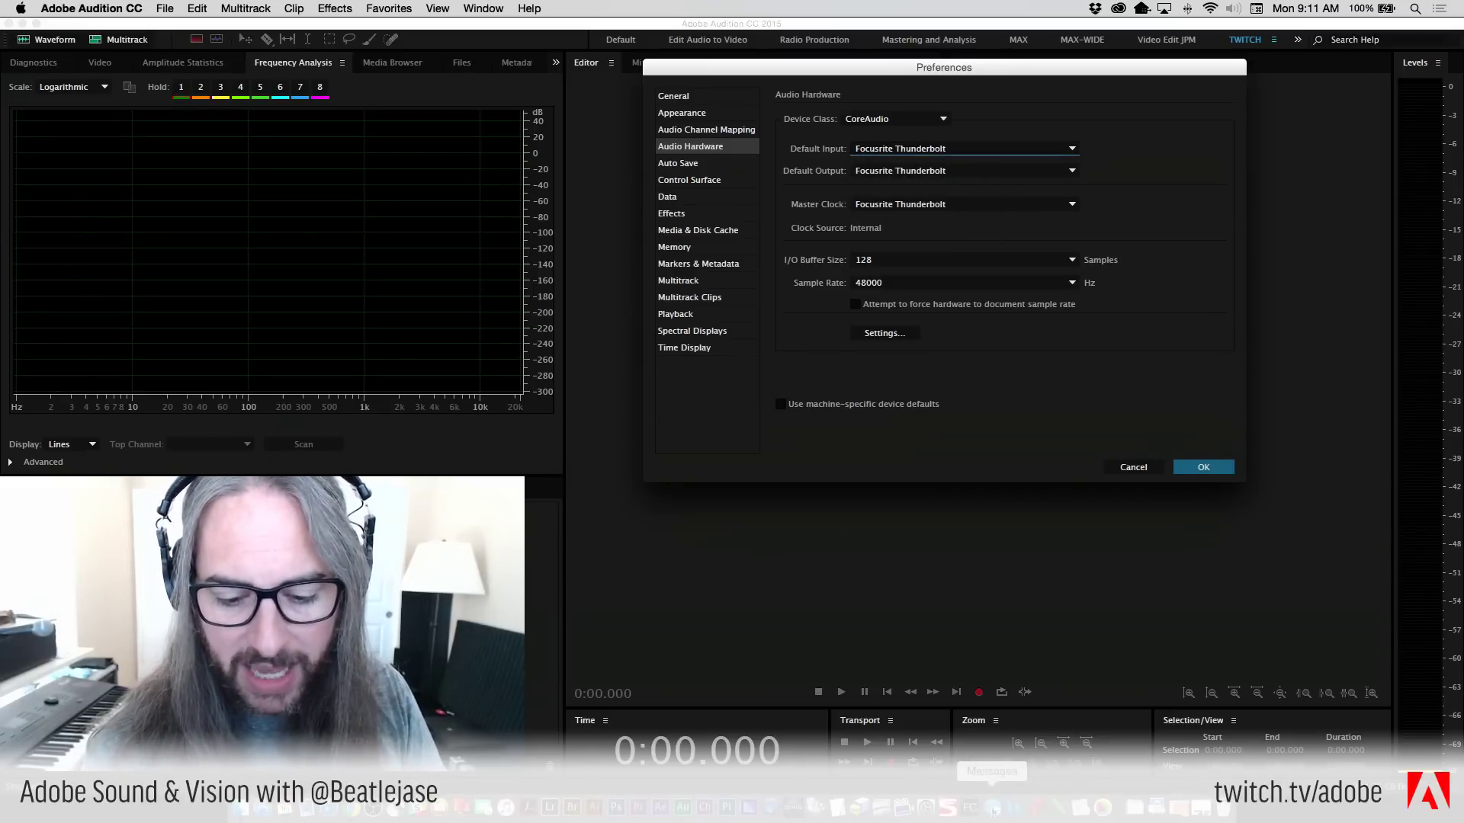
- Switch to Focusrite Control, dismiss the device connection dialog and view the interface's device settings
left_click(948, 808)
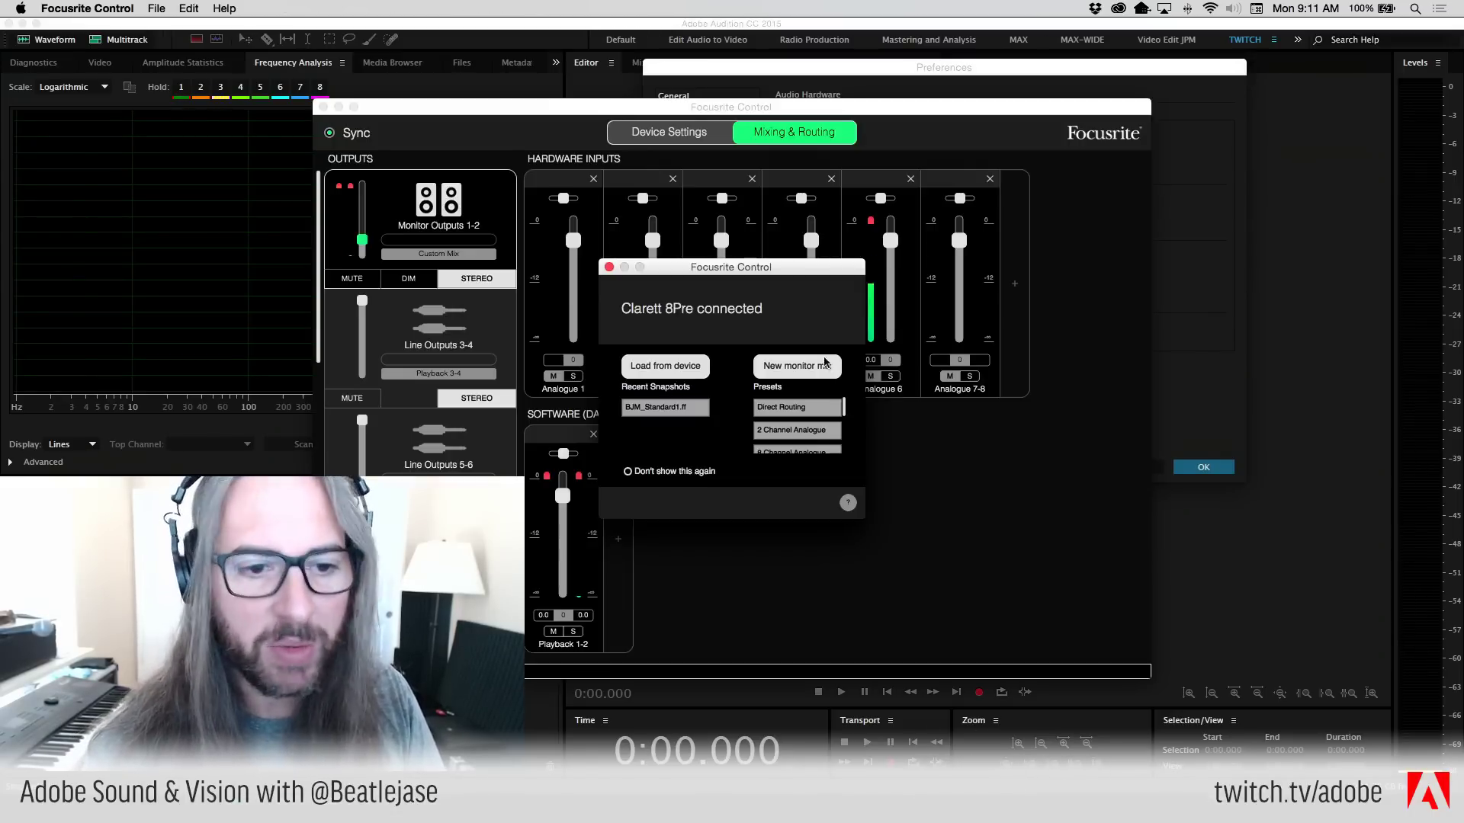
left_click(609, 267)
left_click(669, 132)
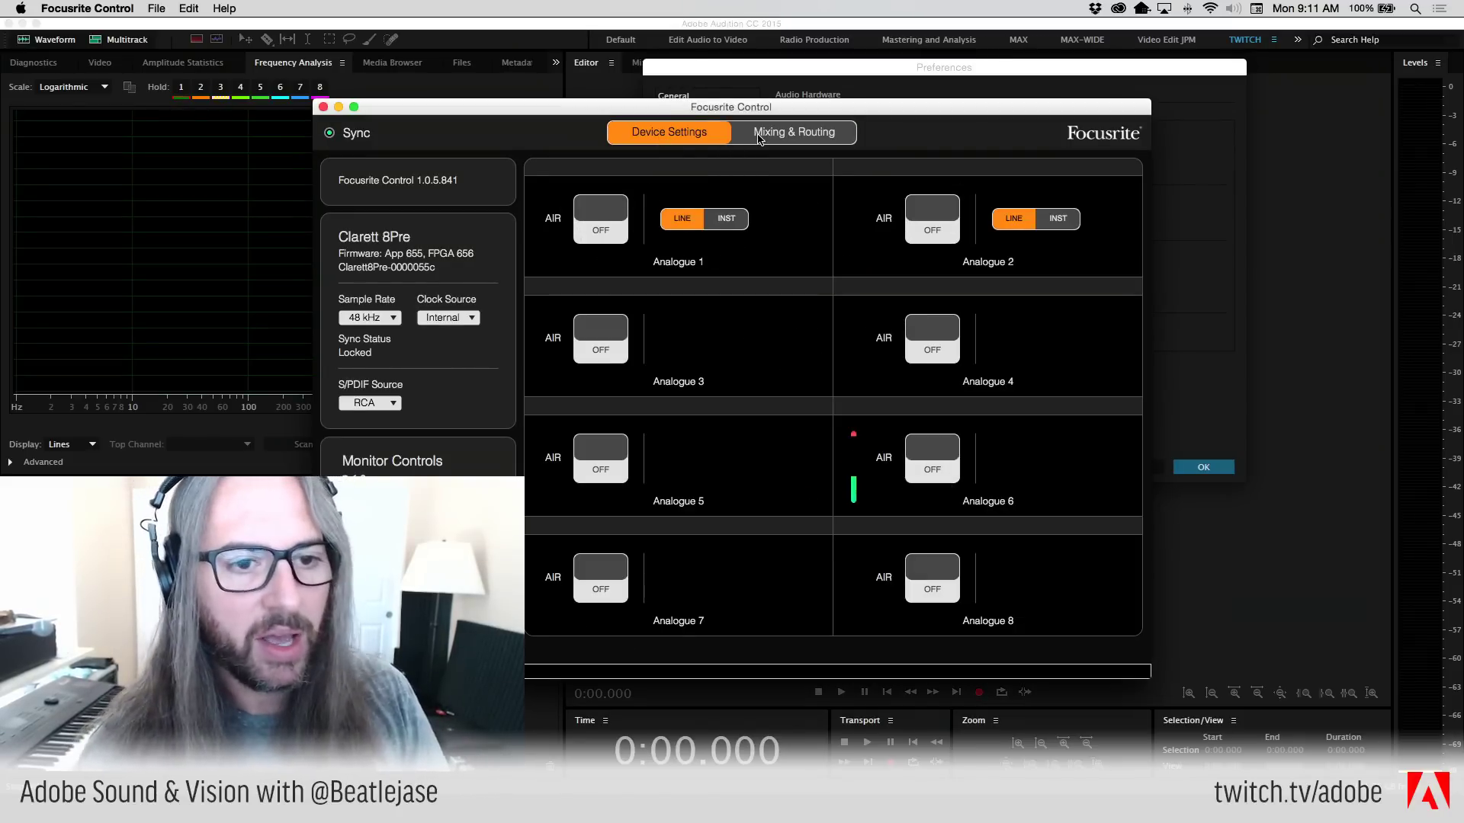
- Review the mixing and routing of the monitor and line outputs, and return to Audition's hardware preferences
left_click(760, 137)
left_click(475, 324)
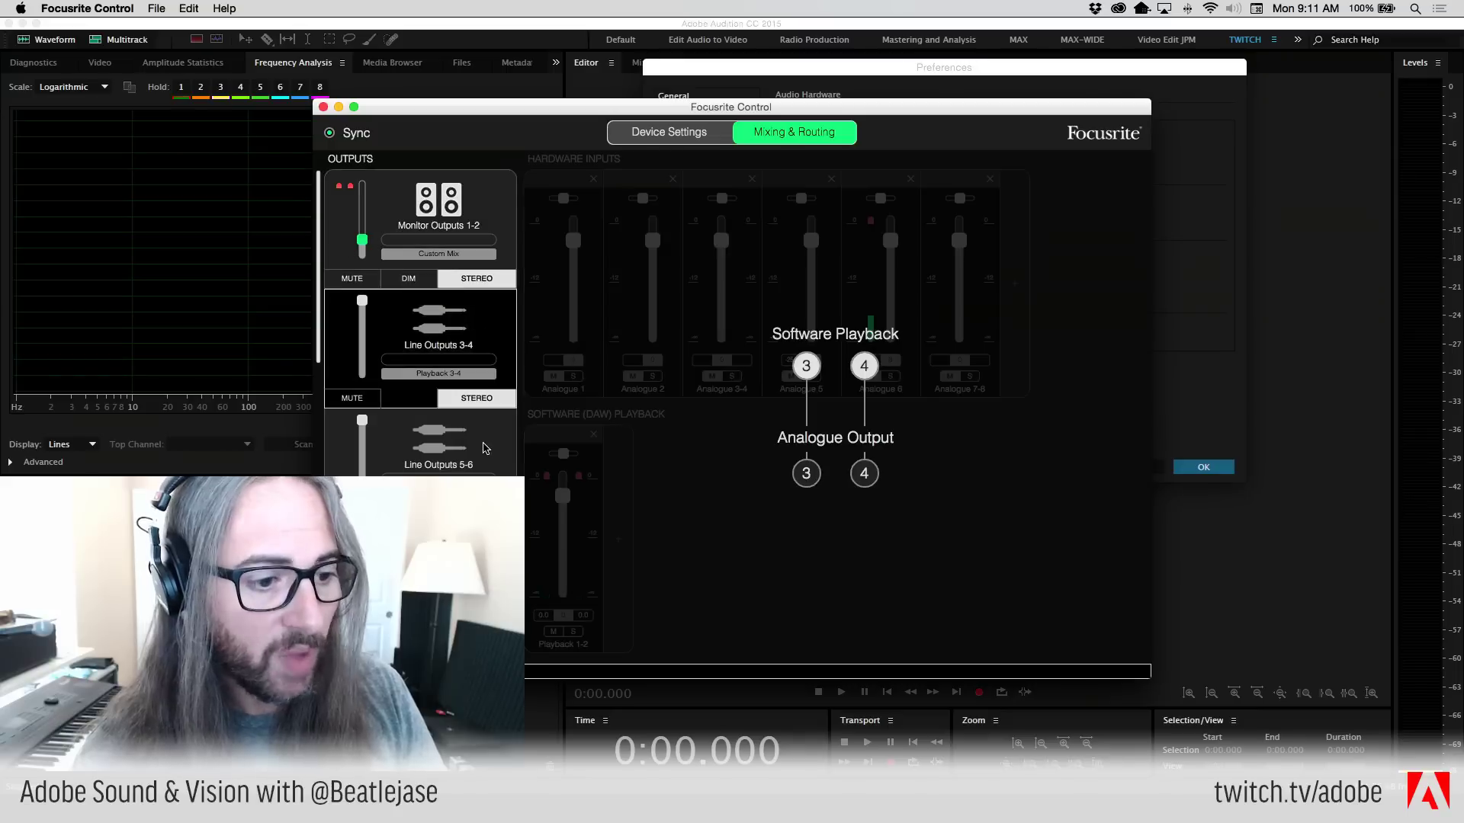
left_click(483, 449)
scroll(484, 449, "down", 3)
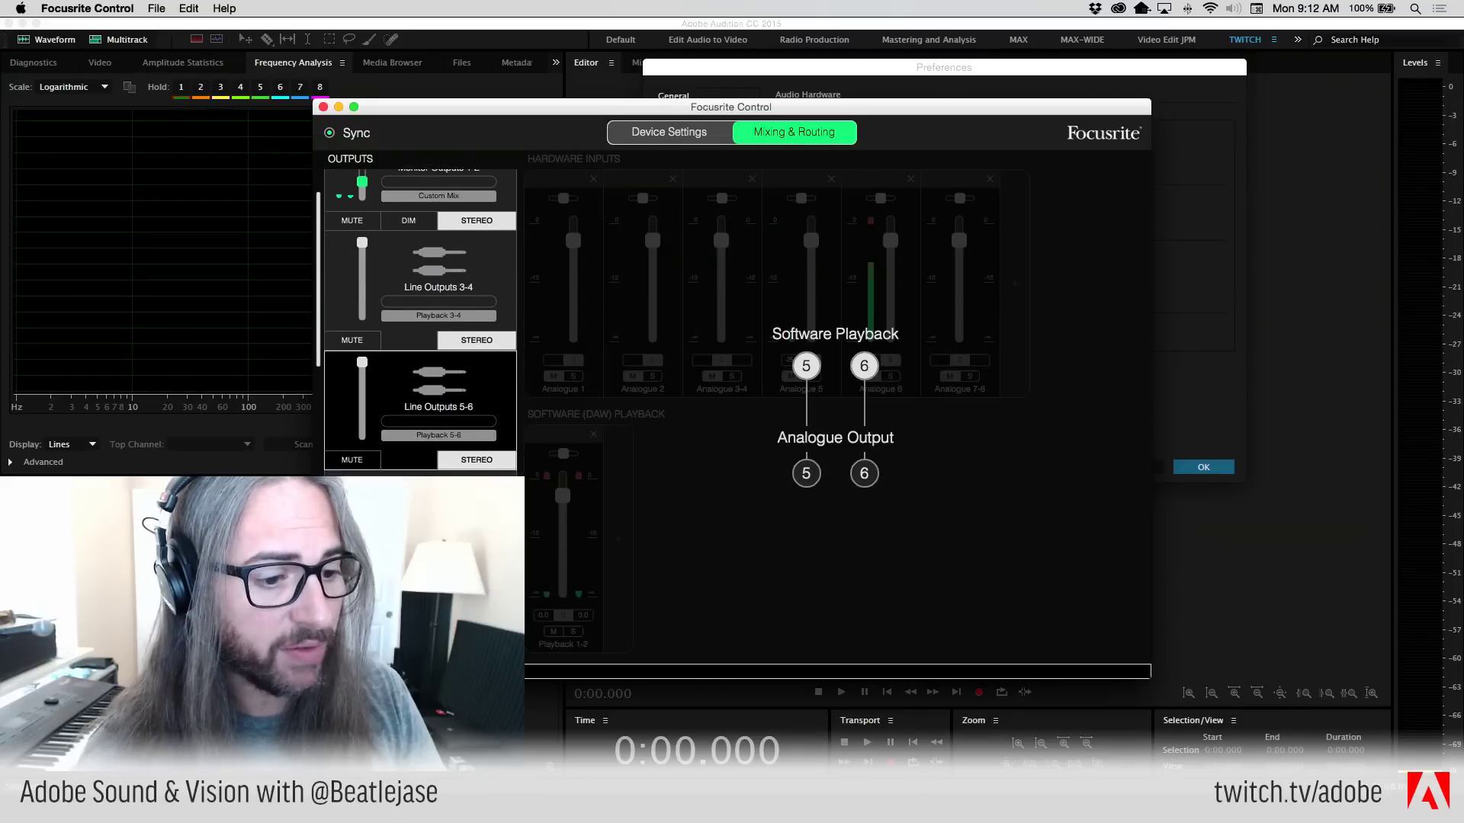
scroll(475, 352, "down", 3)
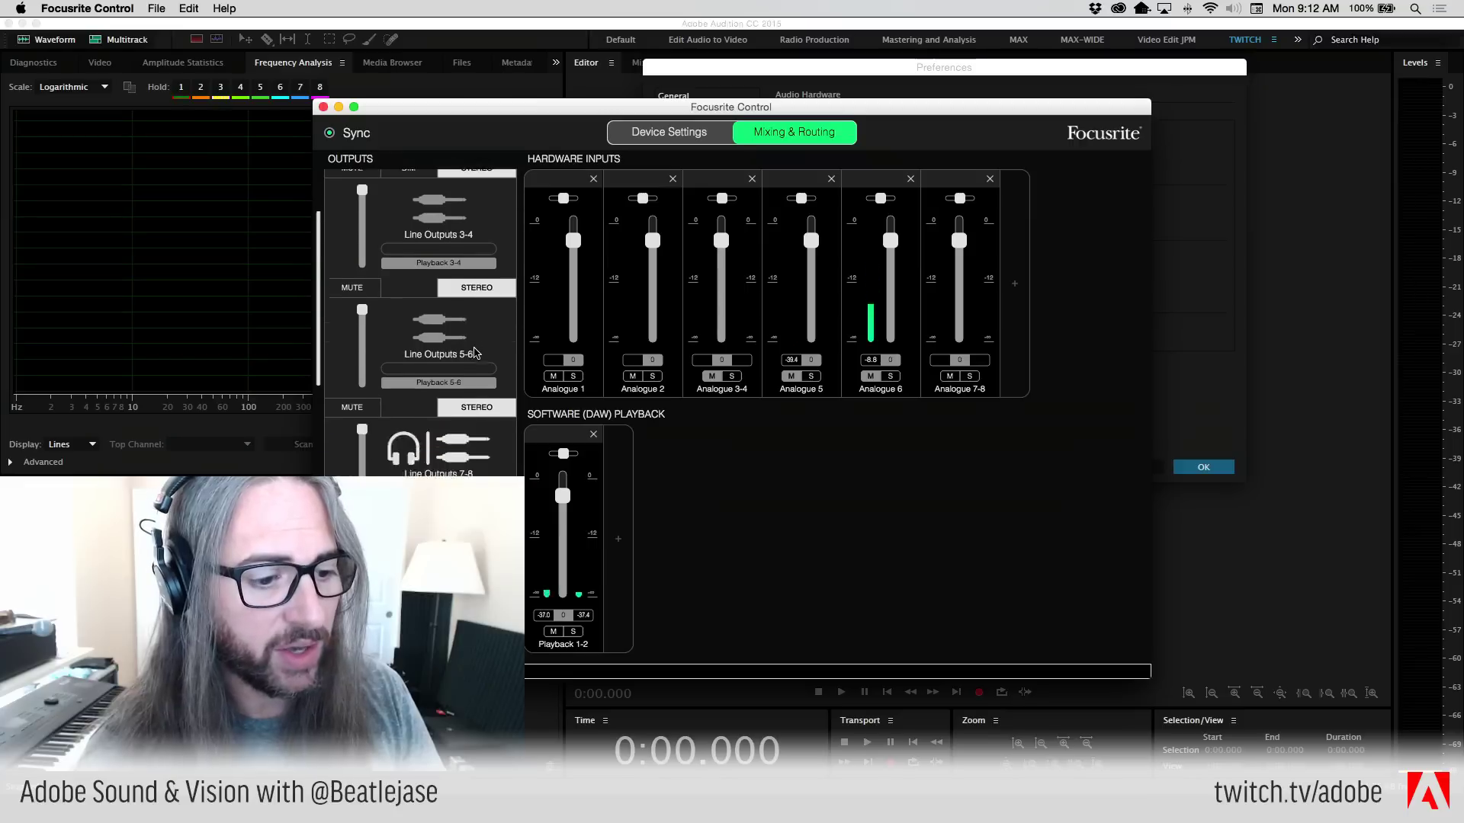
scroll(475, 352, "down", 8)
left_click(450, 261)
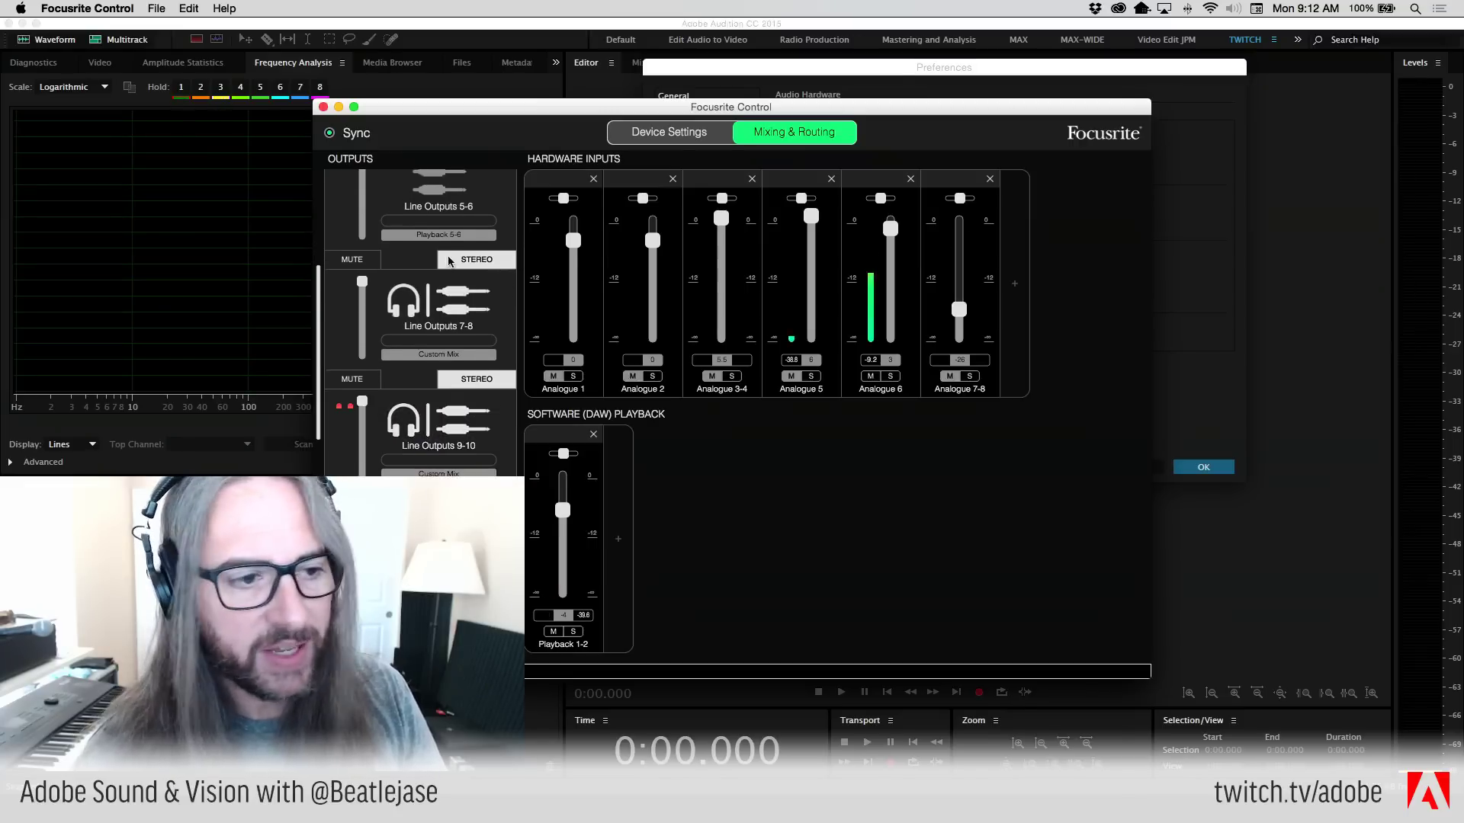
scroll(450, 260, "up", 10)
left_click(457, 214)
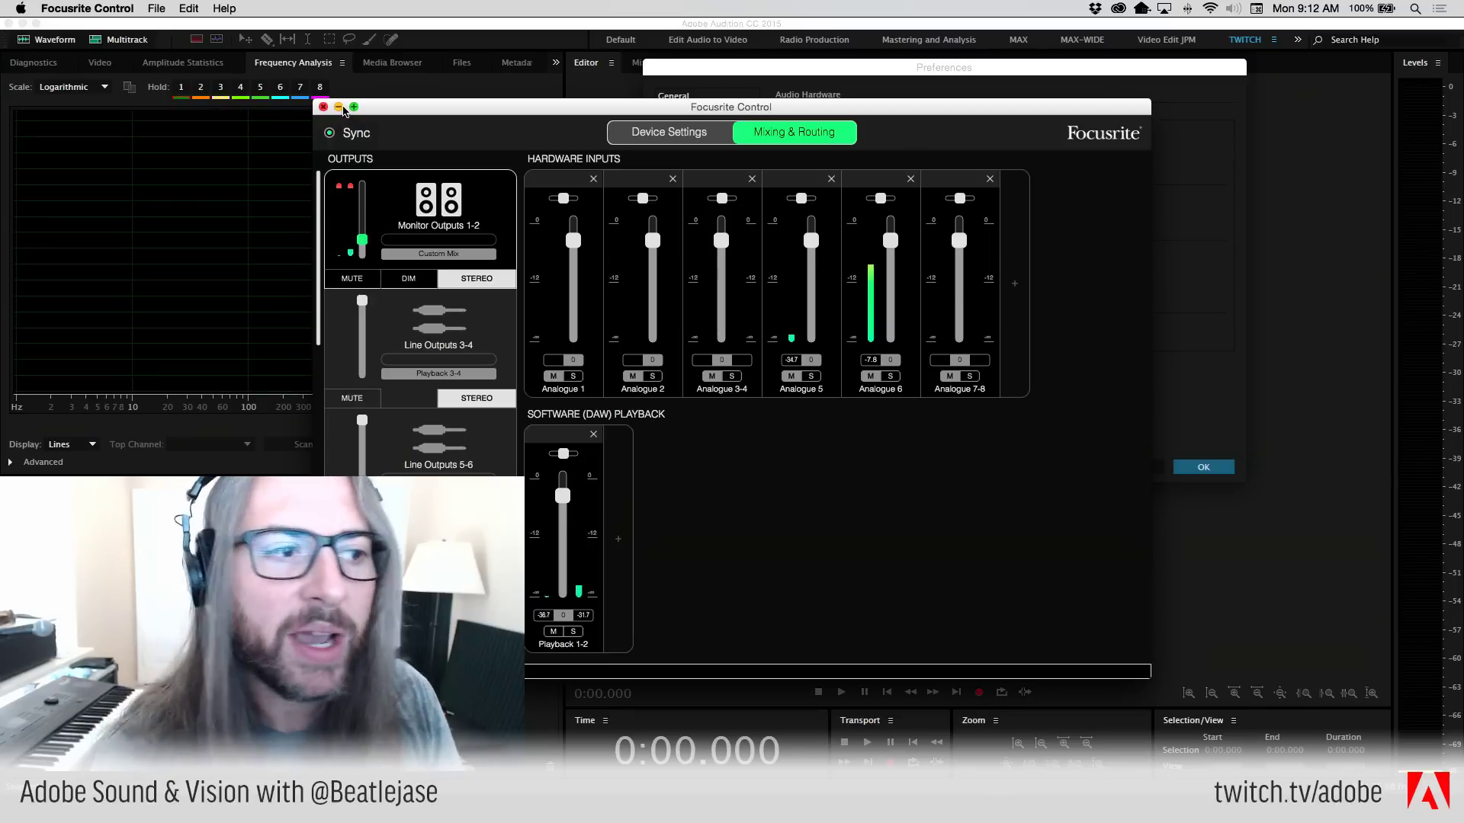
left_click(339, 107)
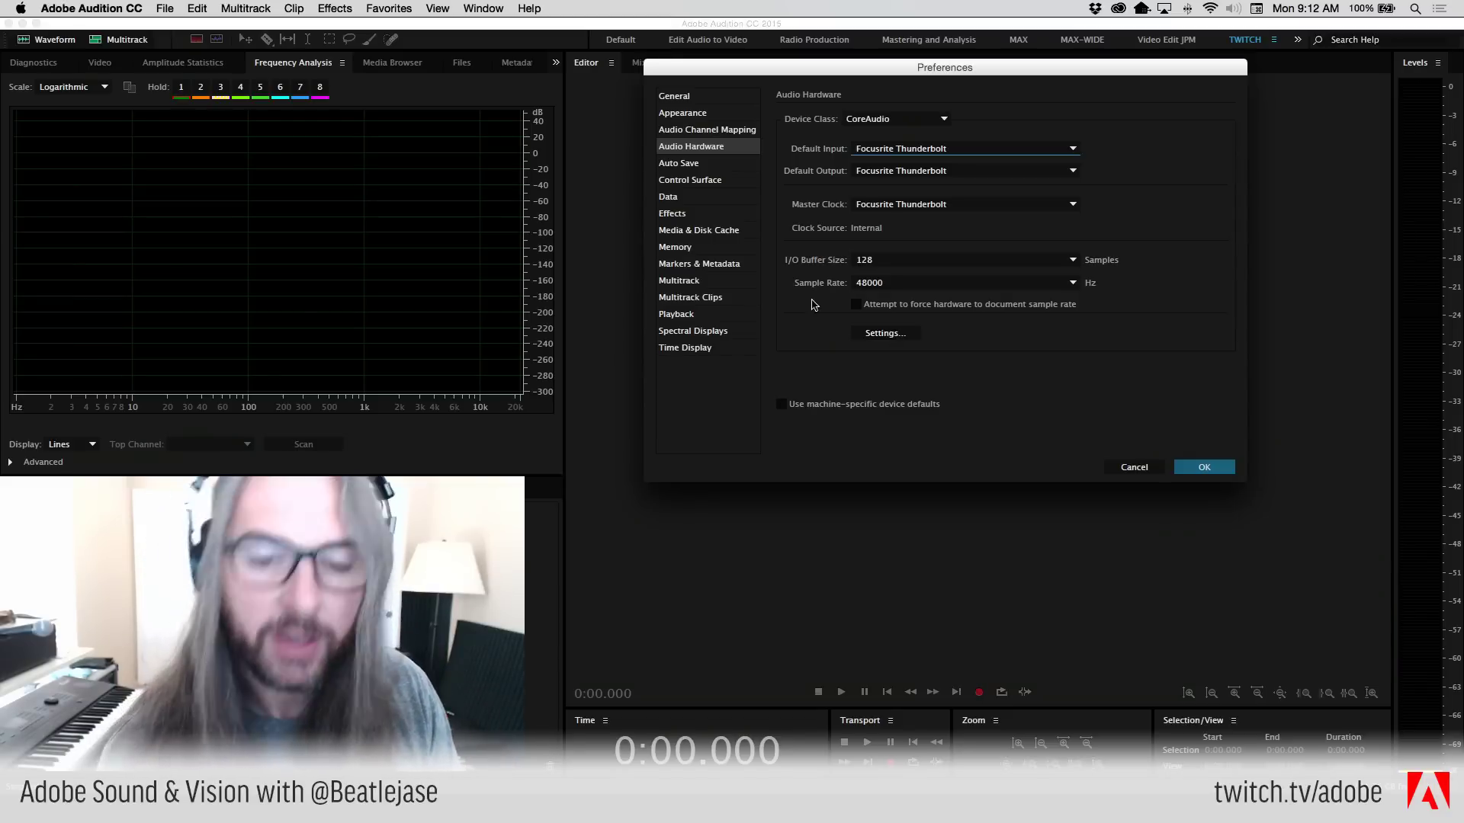
- Review the available default input devices and choose Focusrite Thunderbolt as the master clock
left_click(976, 151)
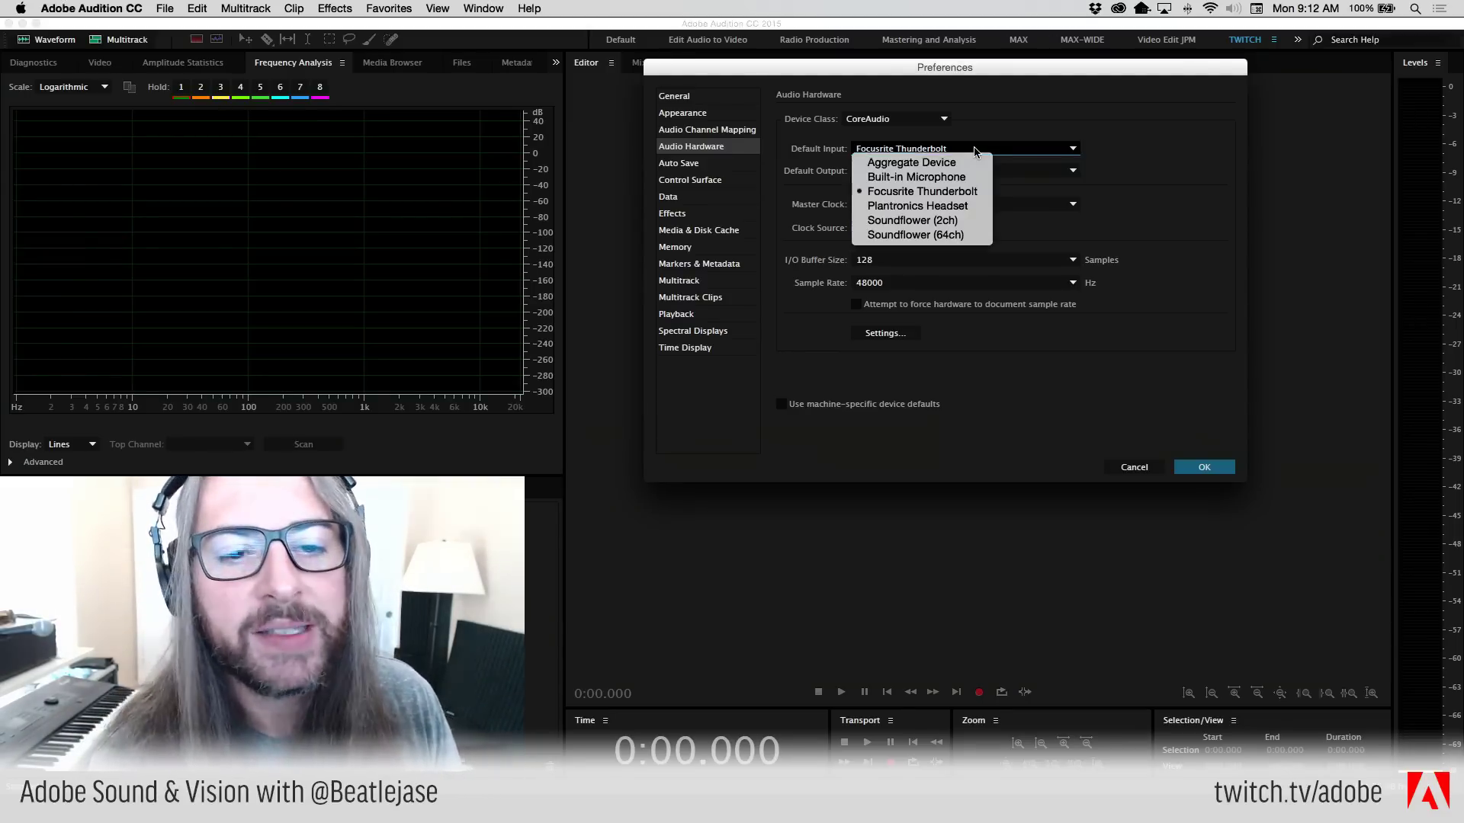
left_click(1069, 111)
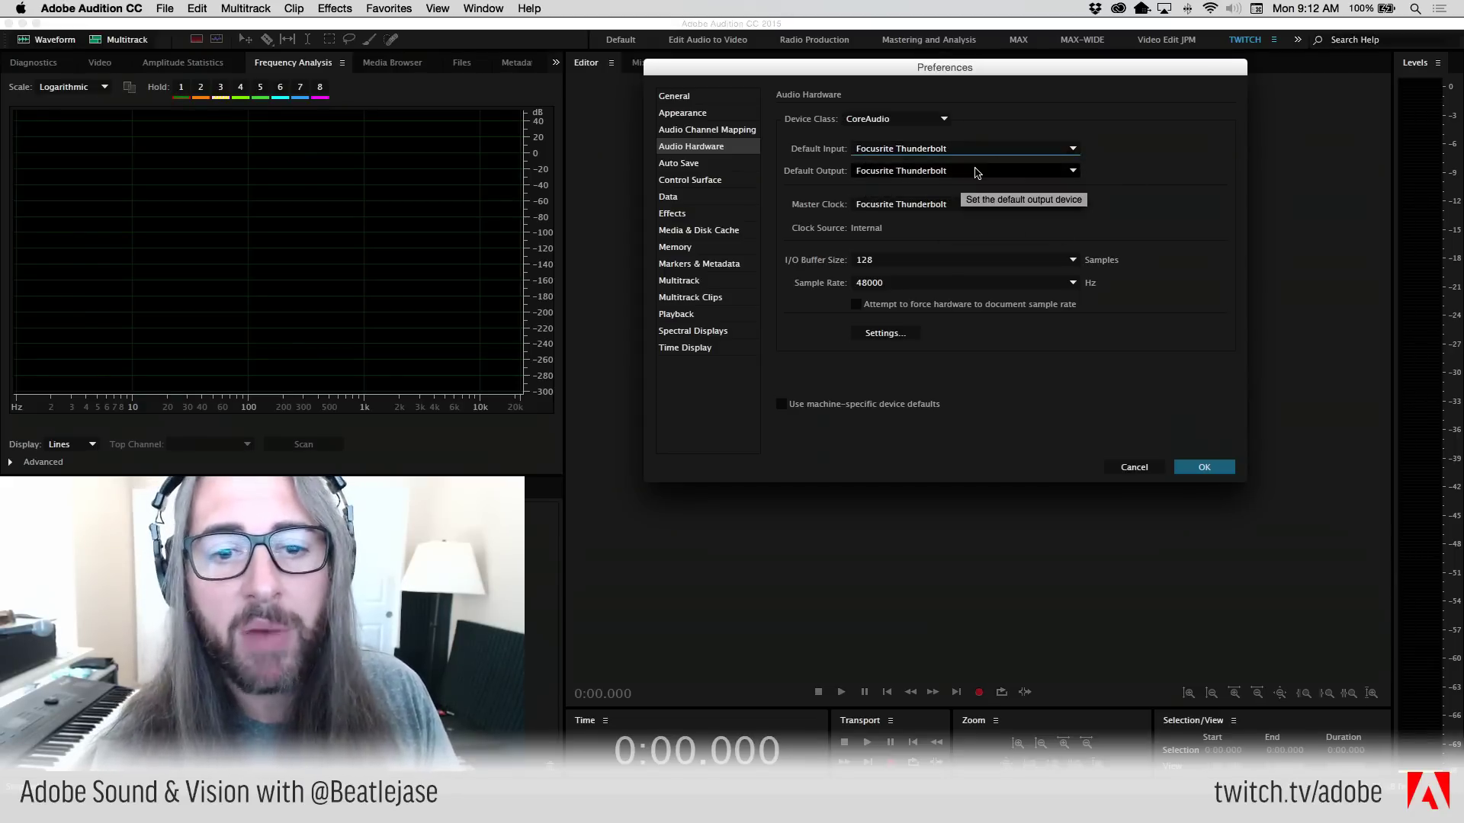
left_click(1062, 207)
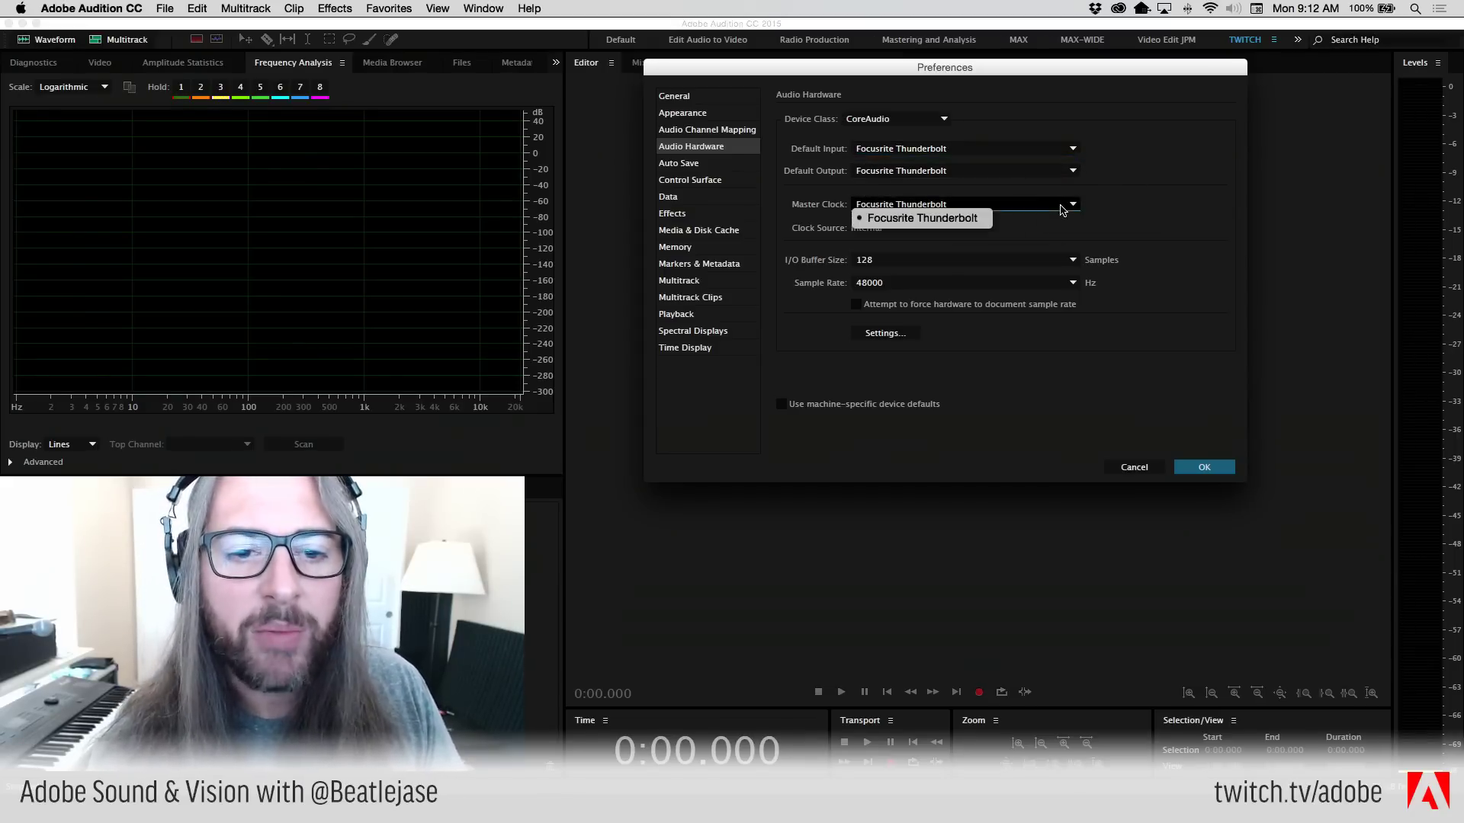
left_click(960, 221)
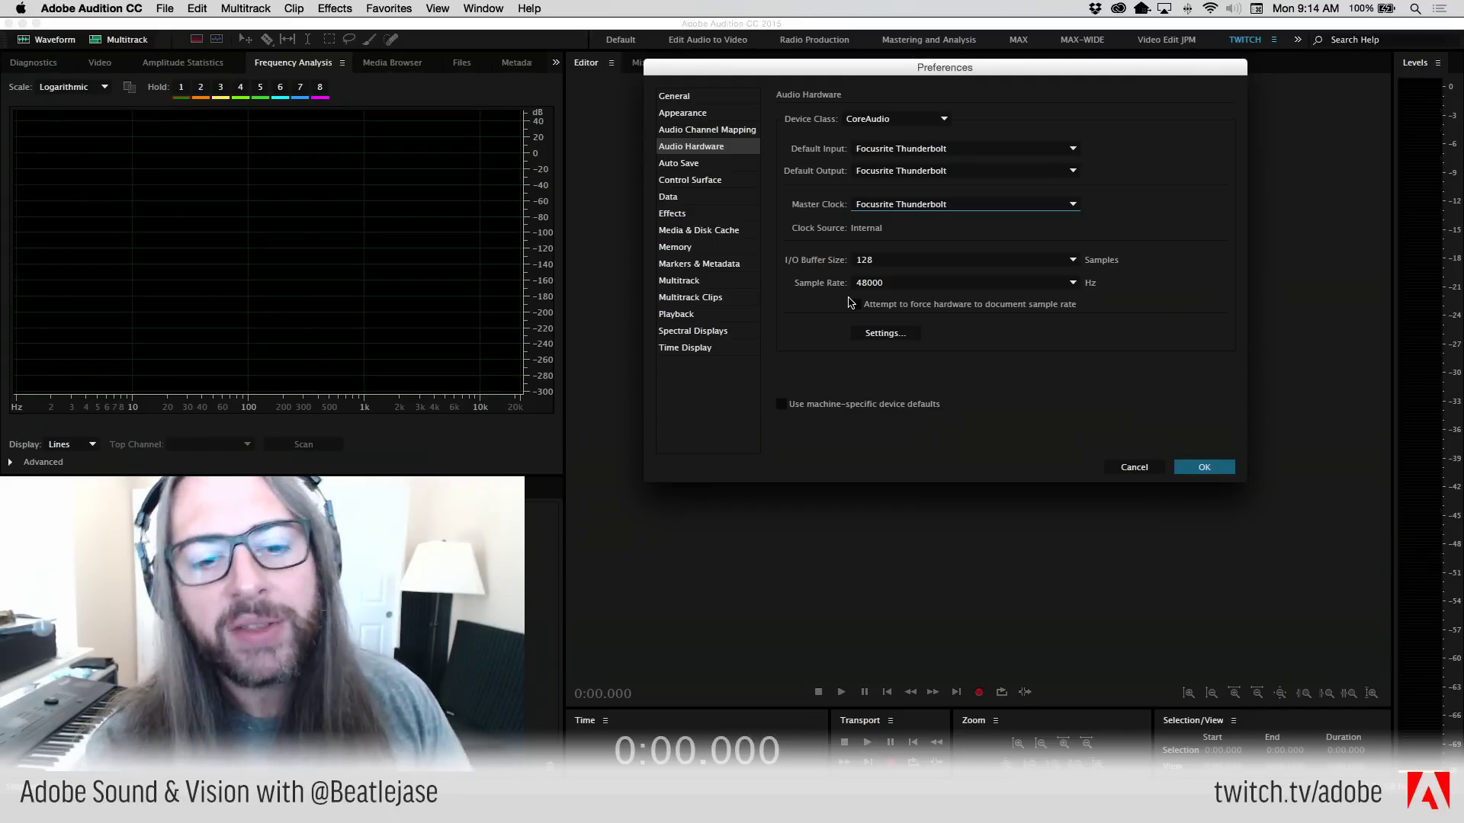
- Try a hardware sample rate of 44100 Hz and set it back to 48000 Hz
left_click(954, 283)
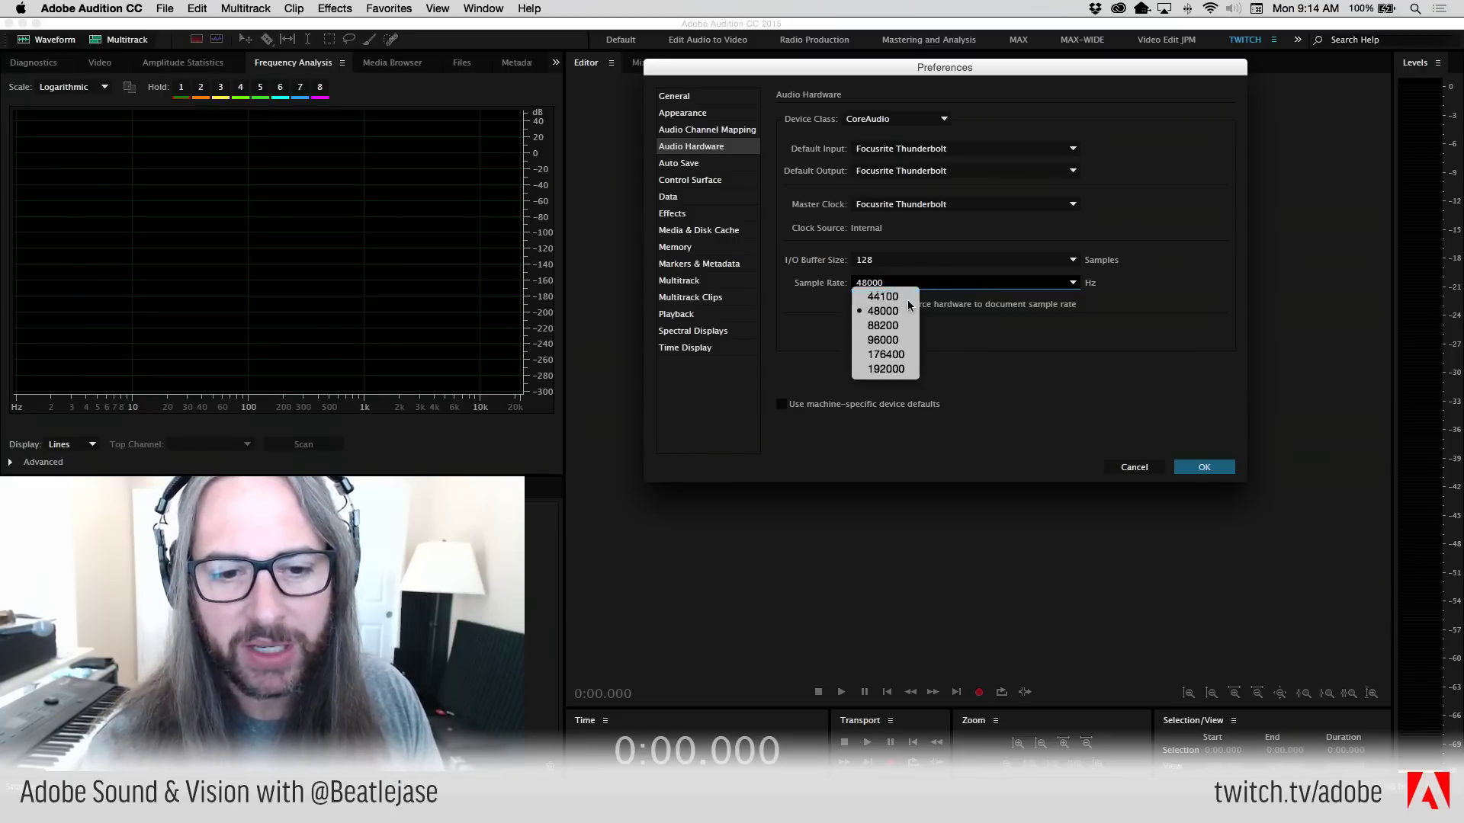
left_click(909, 305)
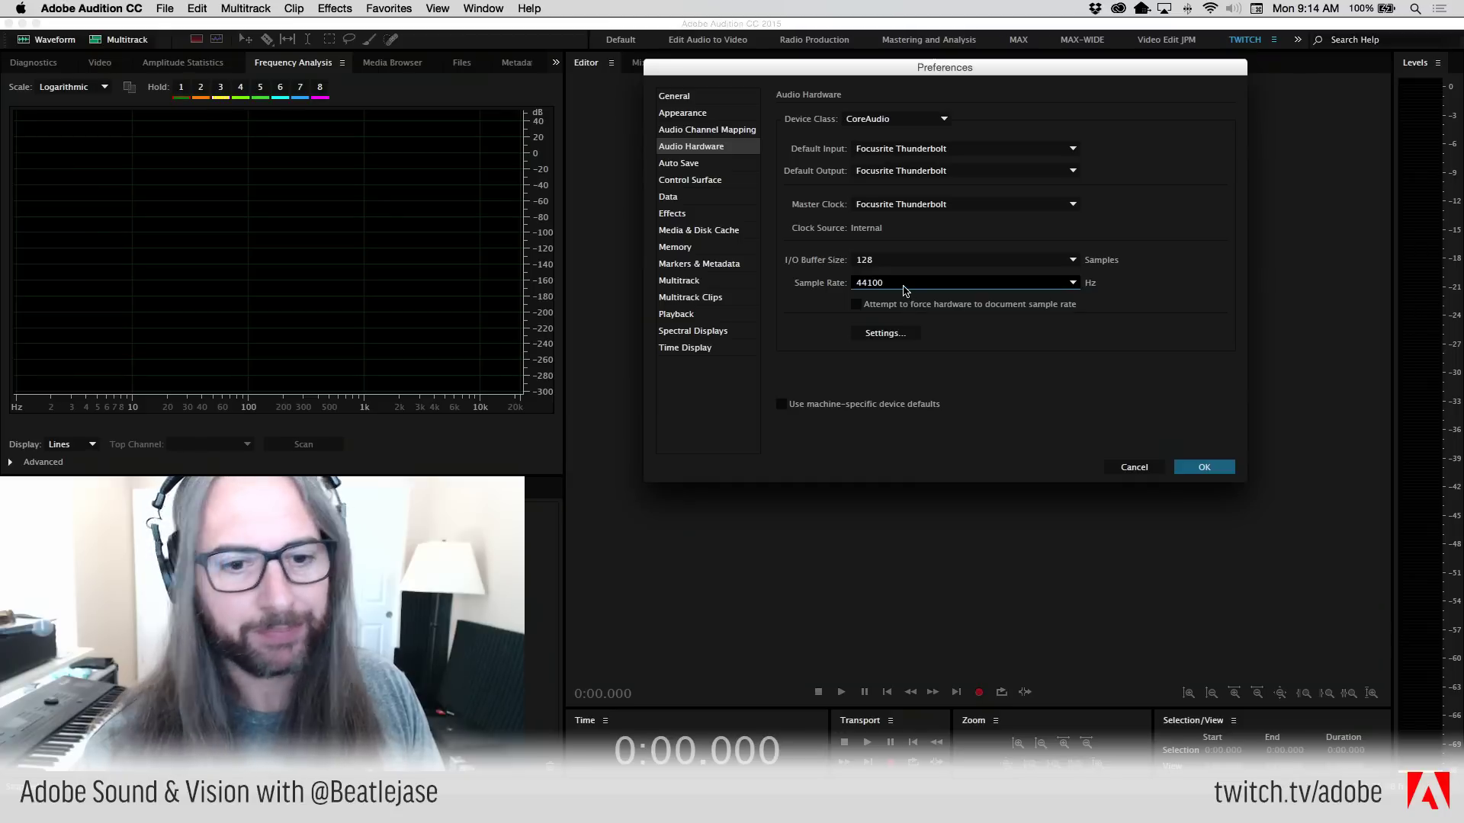
left_click(906, 286)
left_click(906, 294)
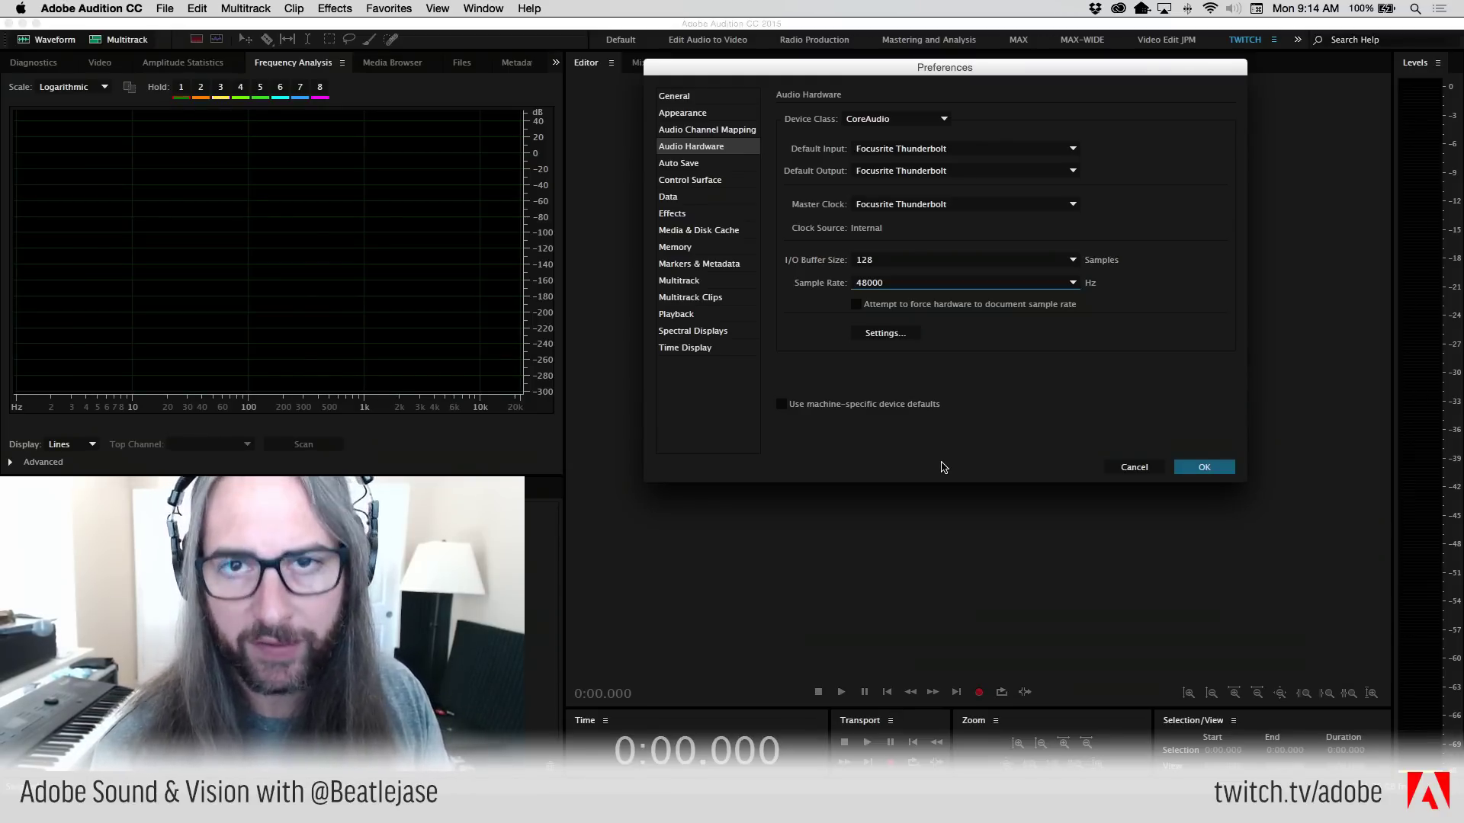
left_click(919, 287)
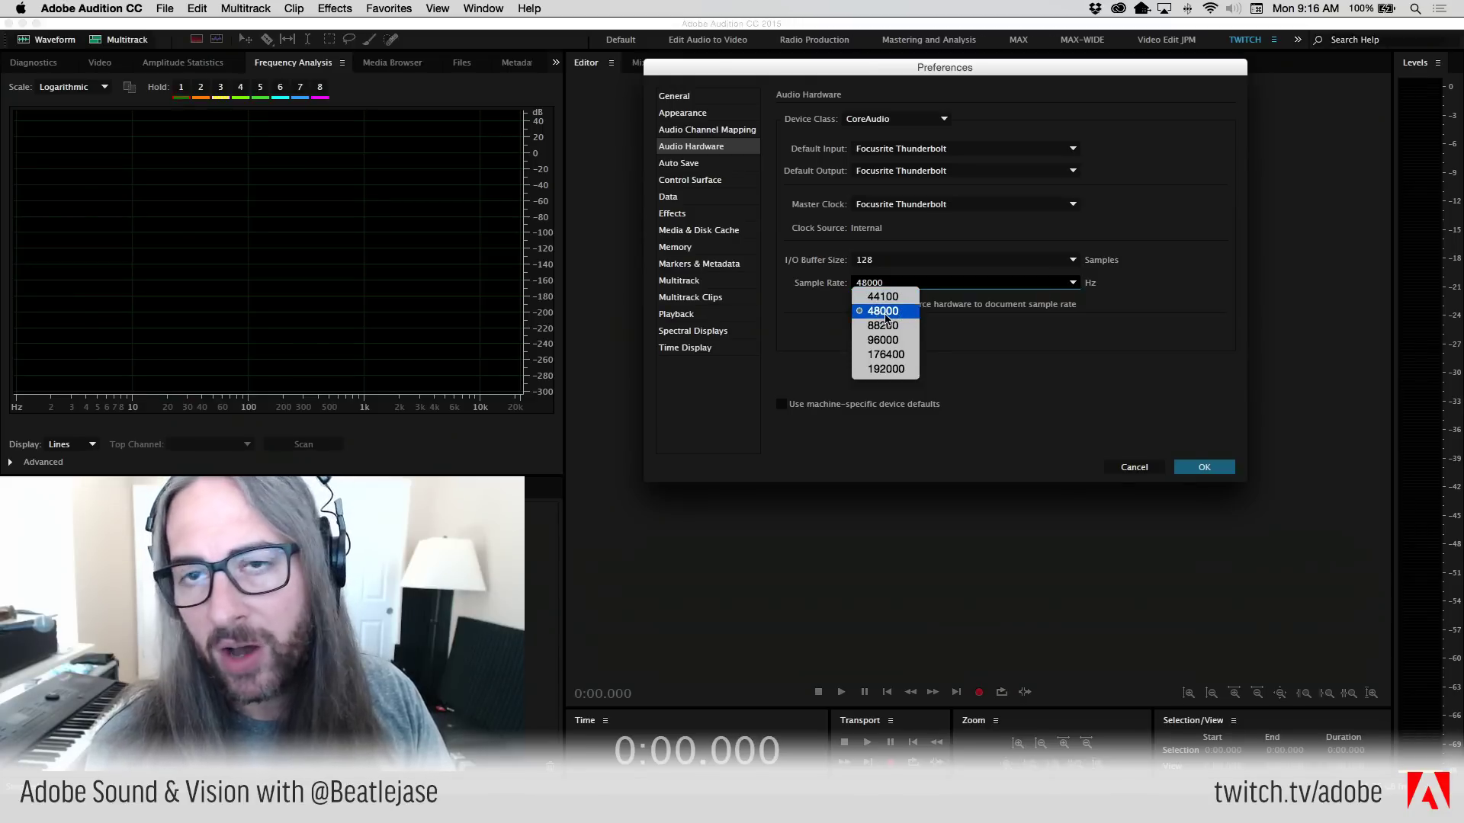
left_click(887, 317)
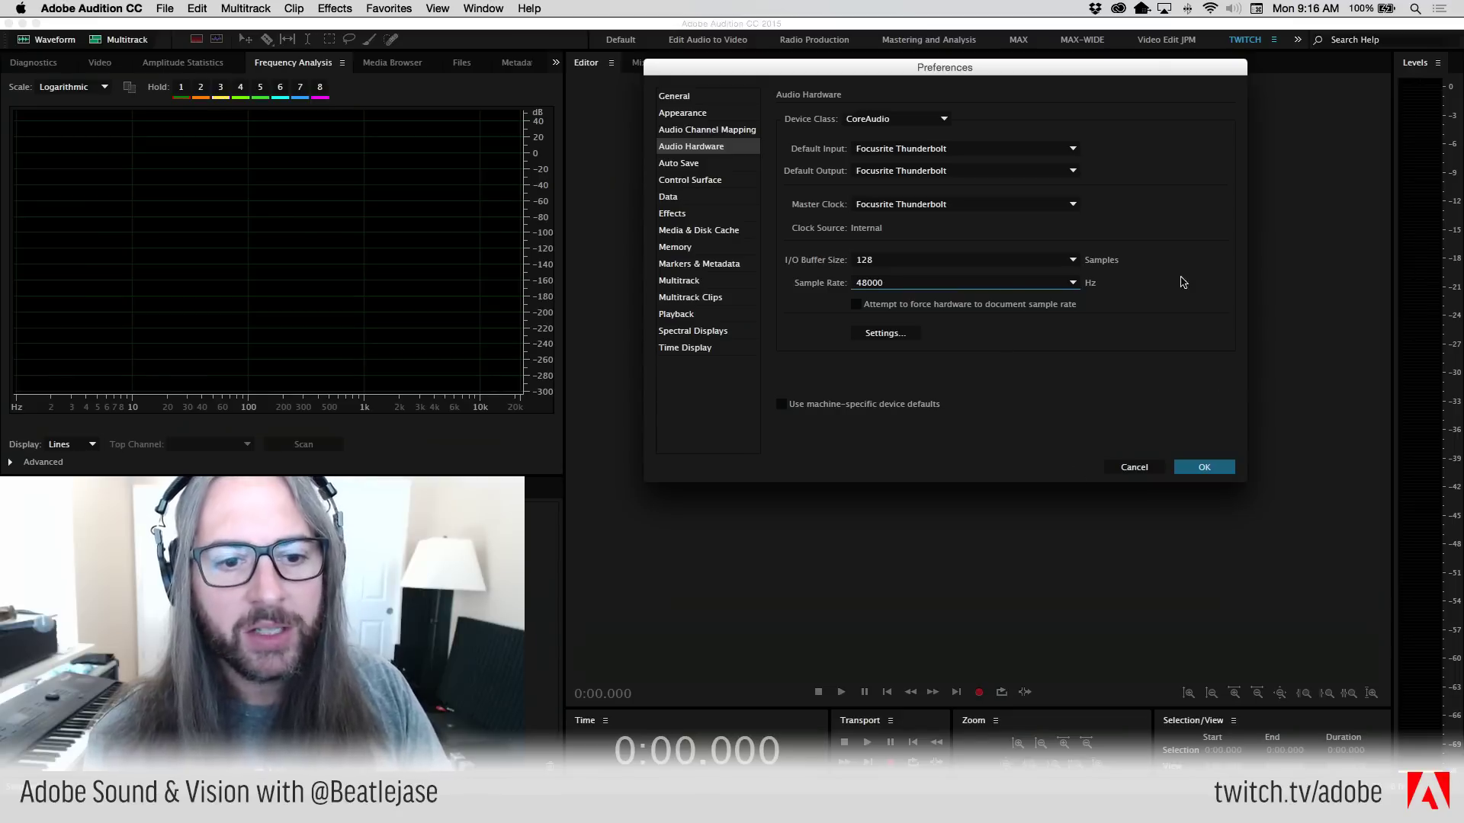
- Review the available I/O buffer sizes, keep 128 samples, and confirm the audio hardware preferences
left_click(1074, 261)
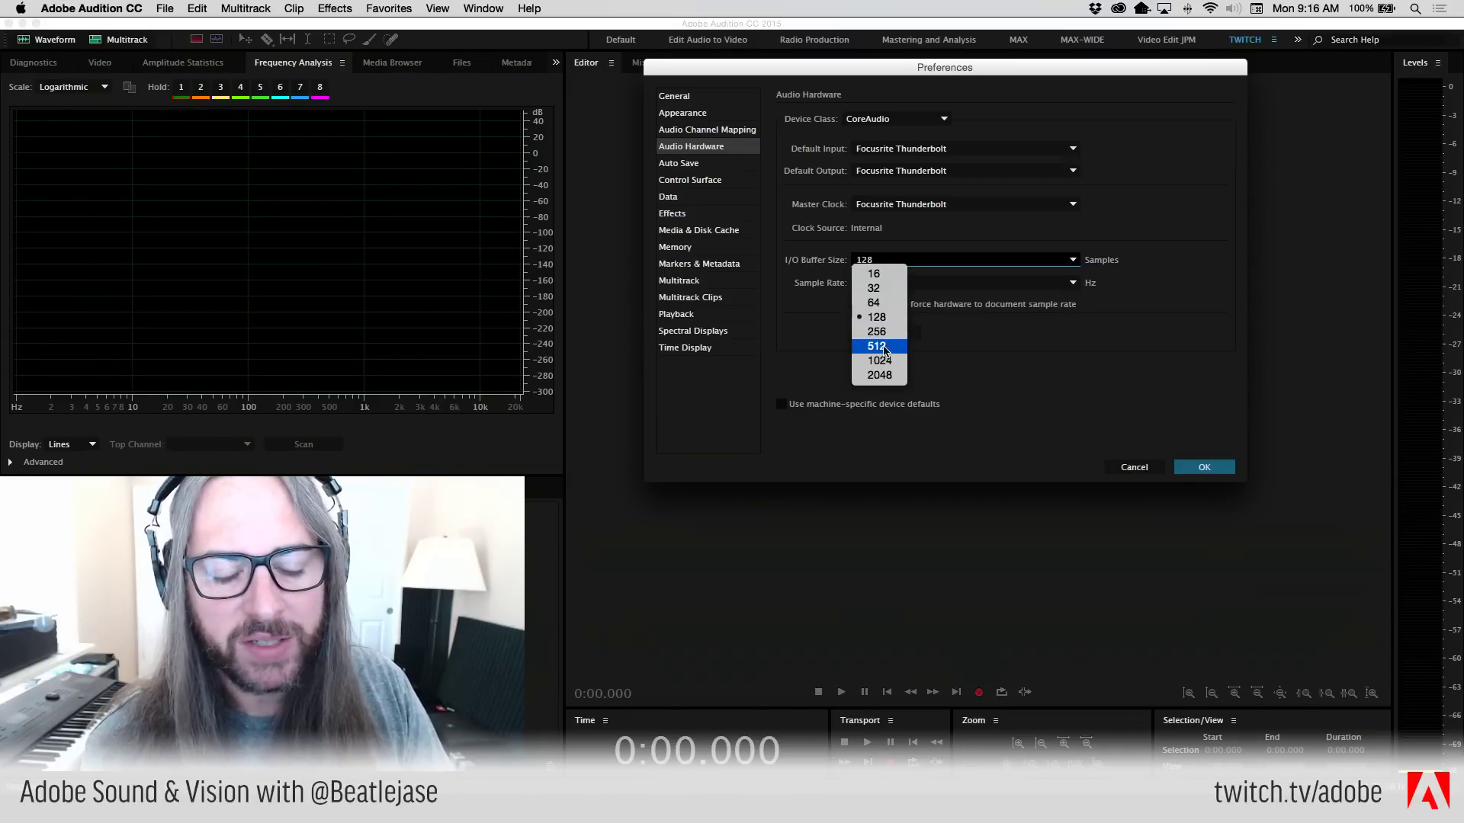
left_click(1101, 350)
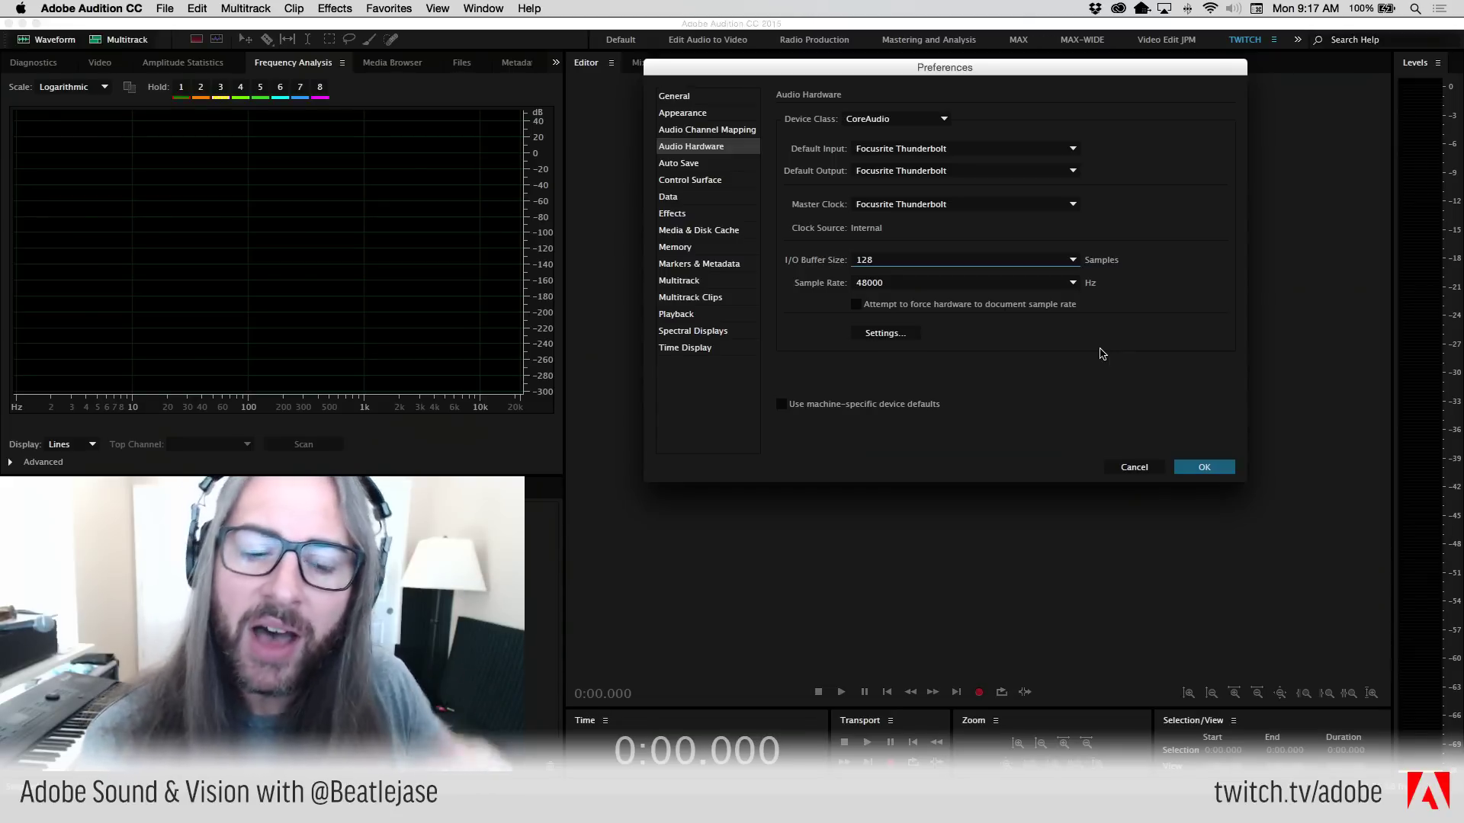
left_click(983, 259)
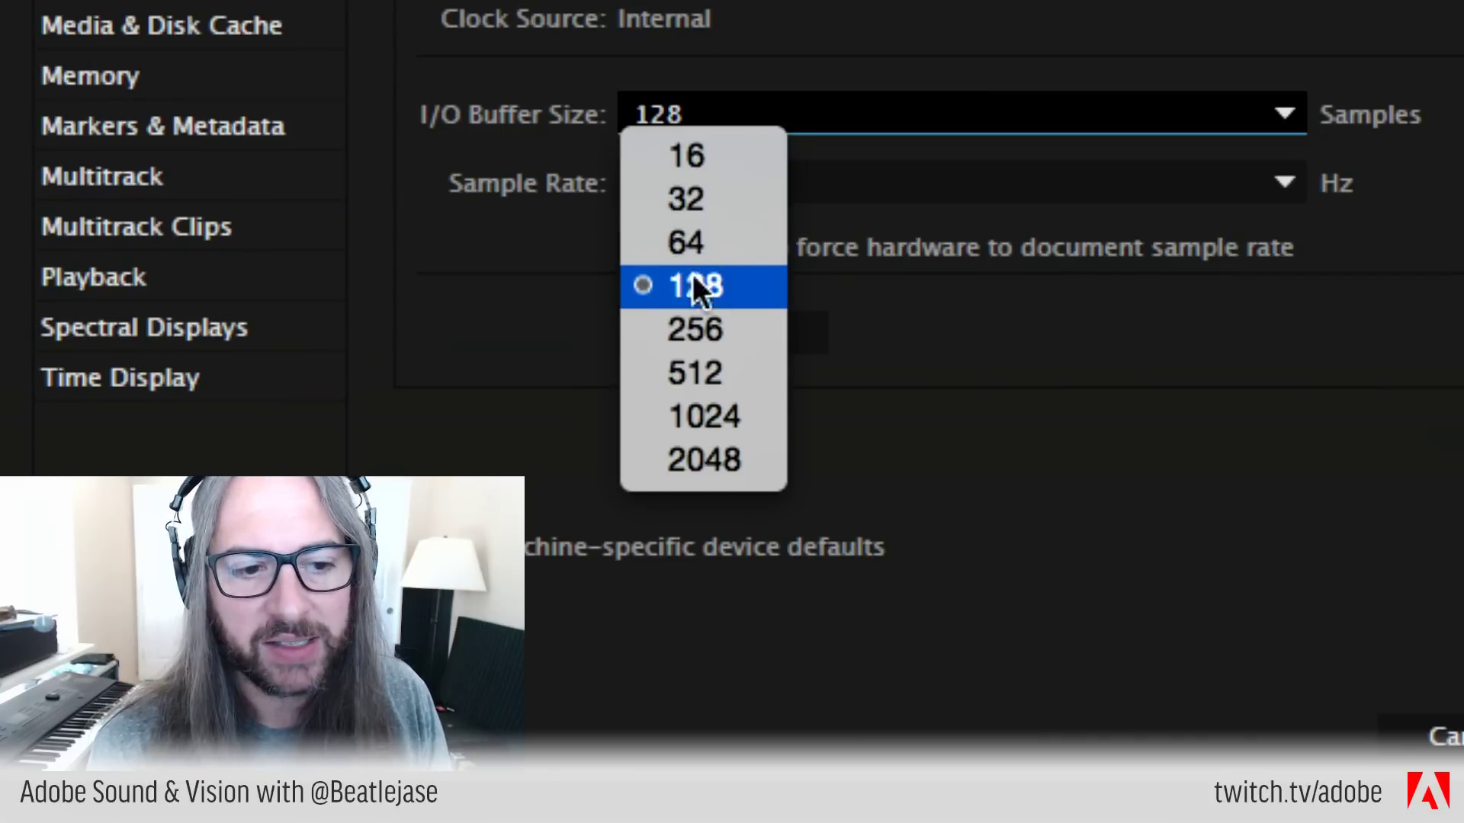
left_click(733, 284)
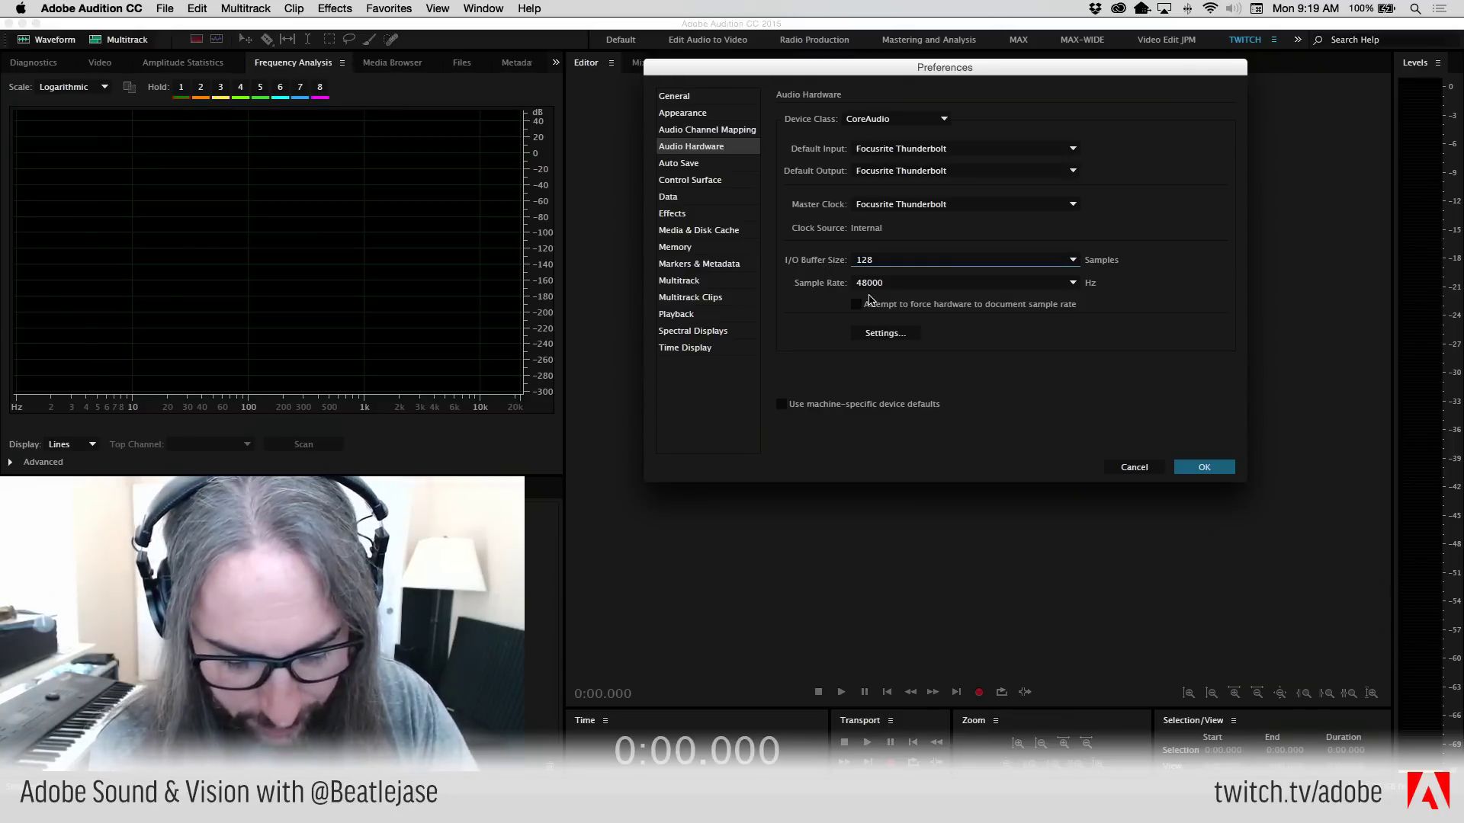
left_click(1194, 470)
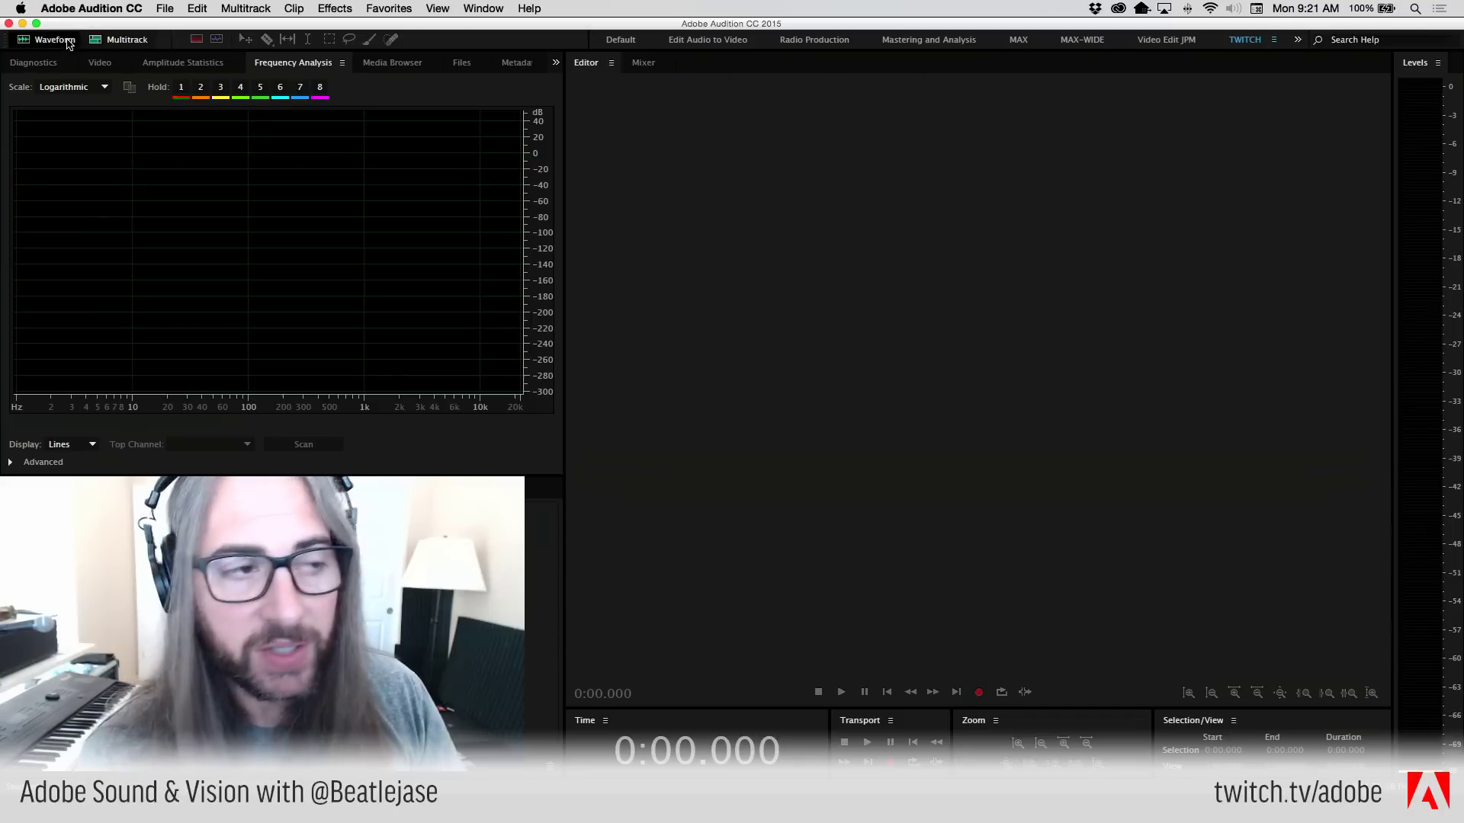
- Start a new audio file and name it with the speaker's first name followed by _At4050
left_click(163, 8)
mouse_move(176, 28)
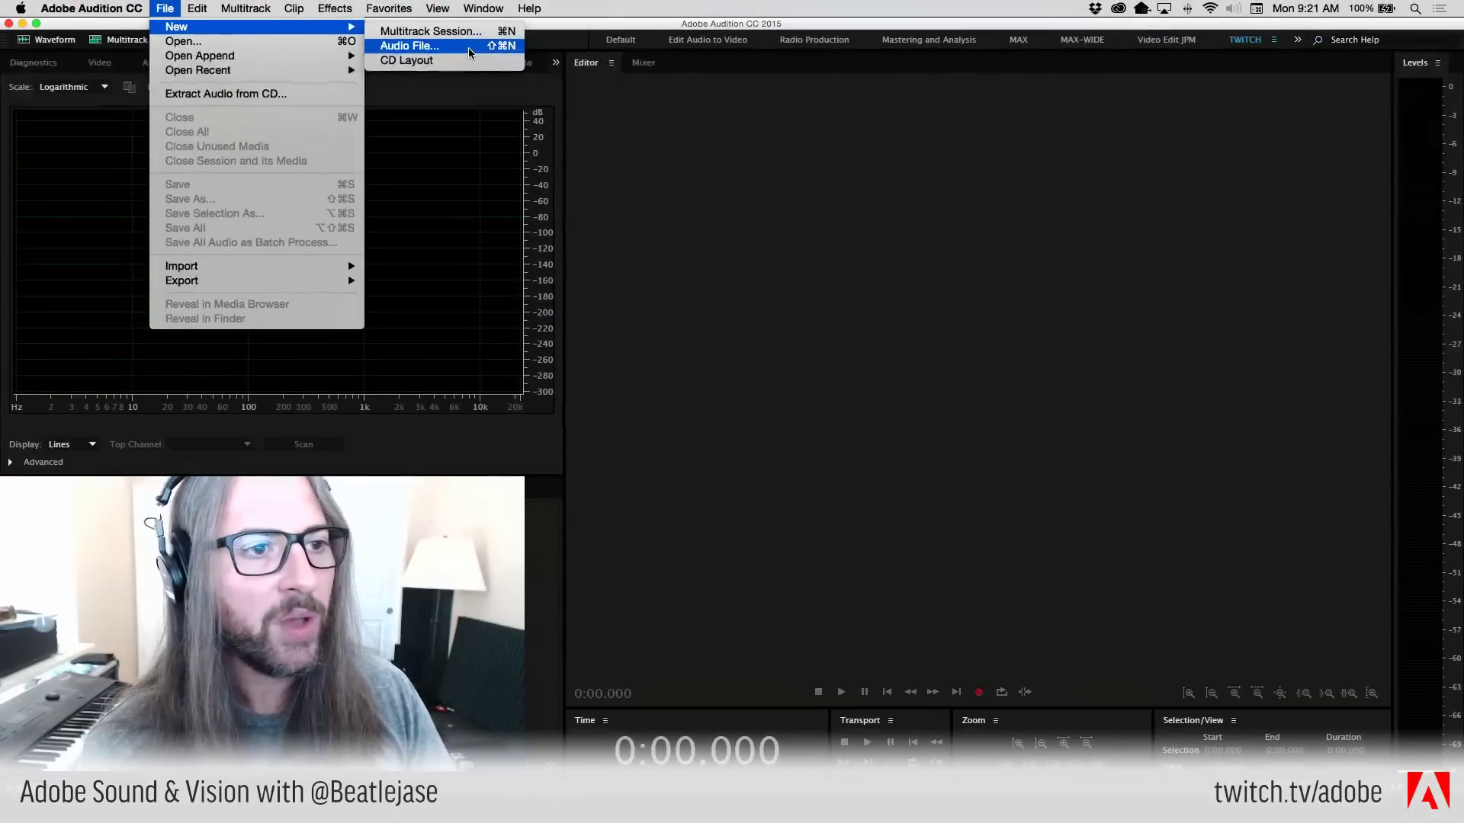
left_click(468, 48)
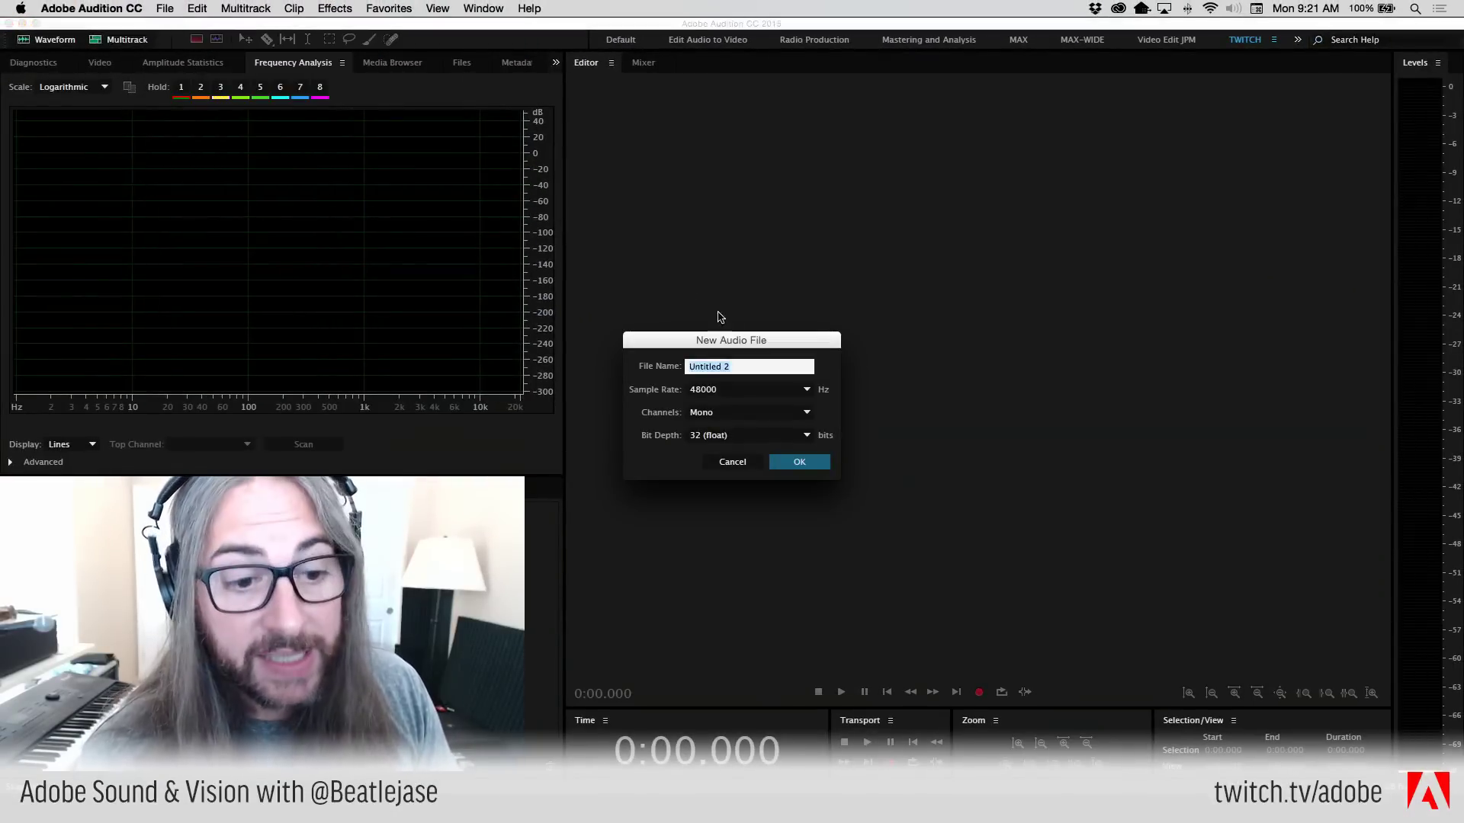
left_click_drag(738, 340, 830, 221)
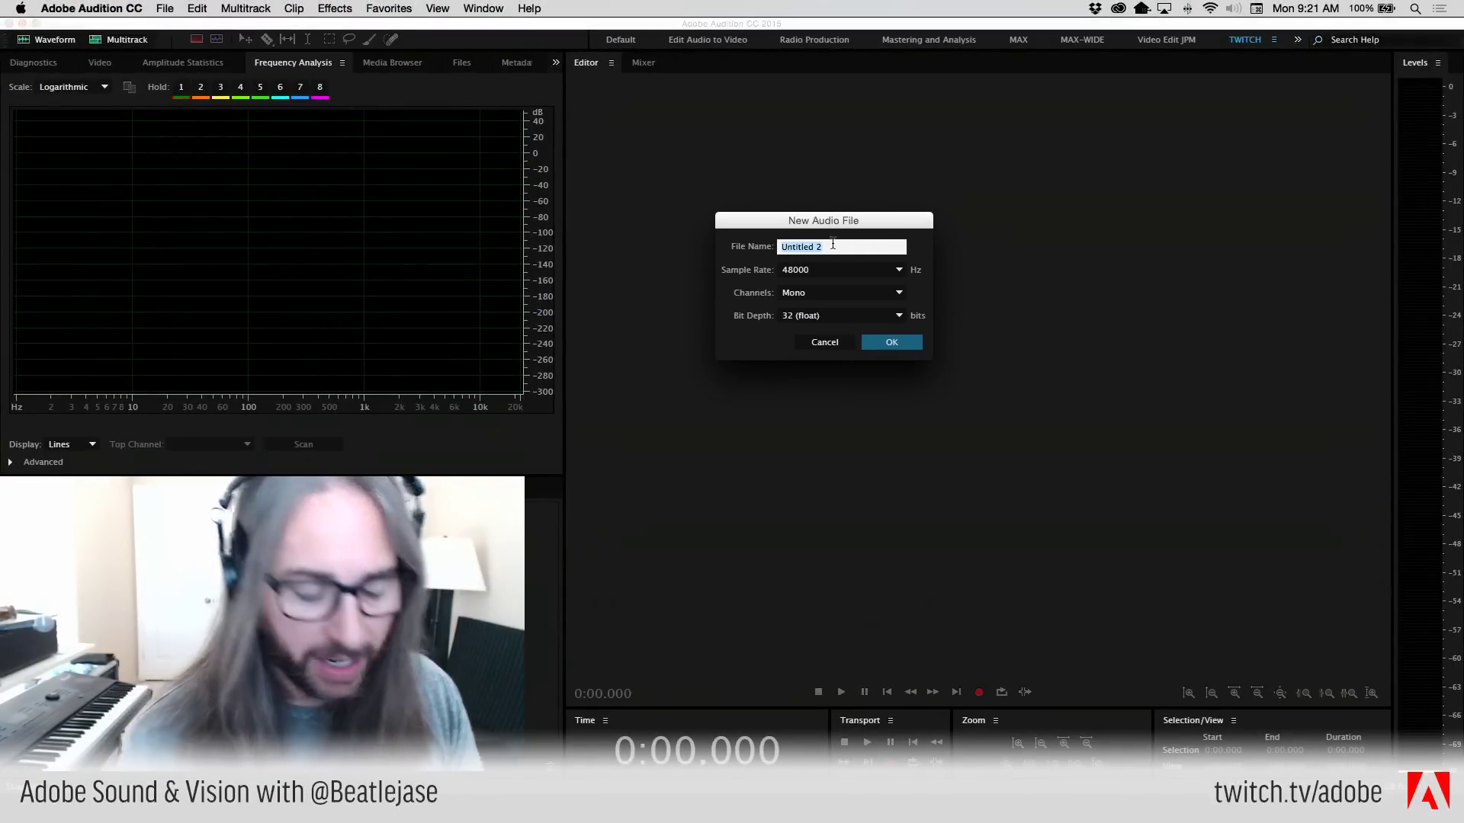
type("Jason_A")
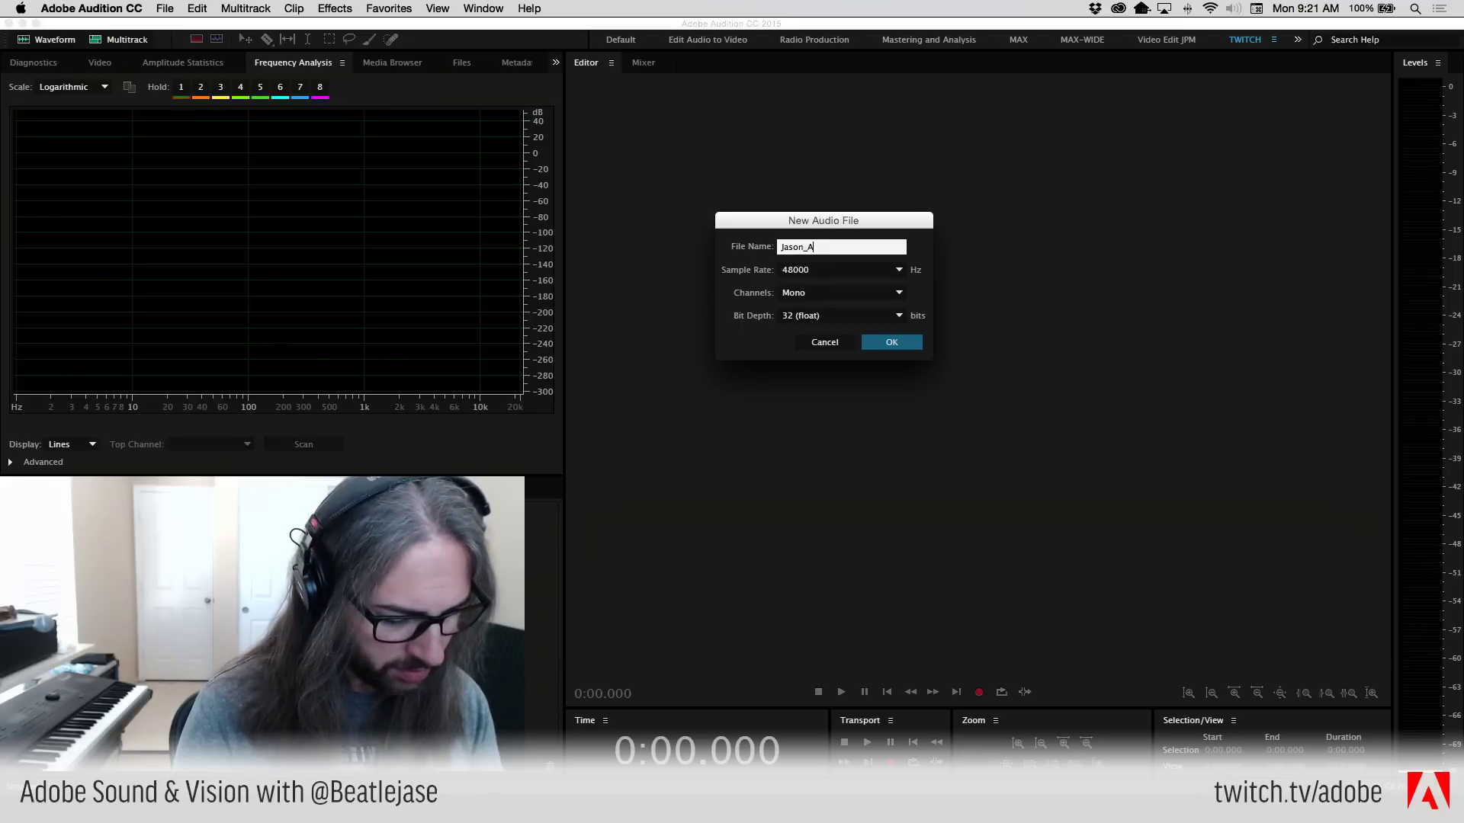
type("t4050")
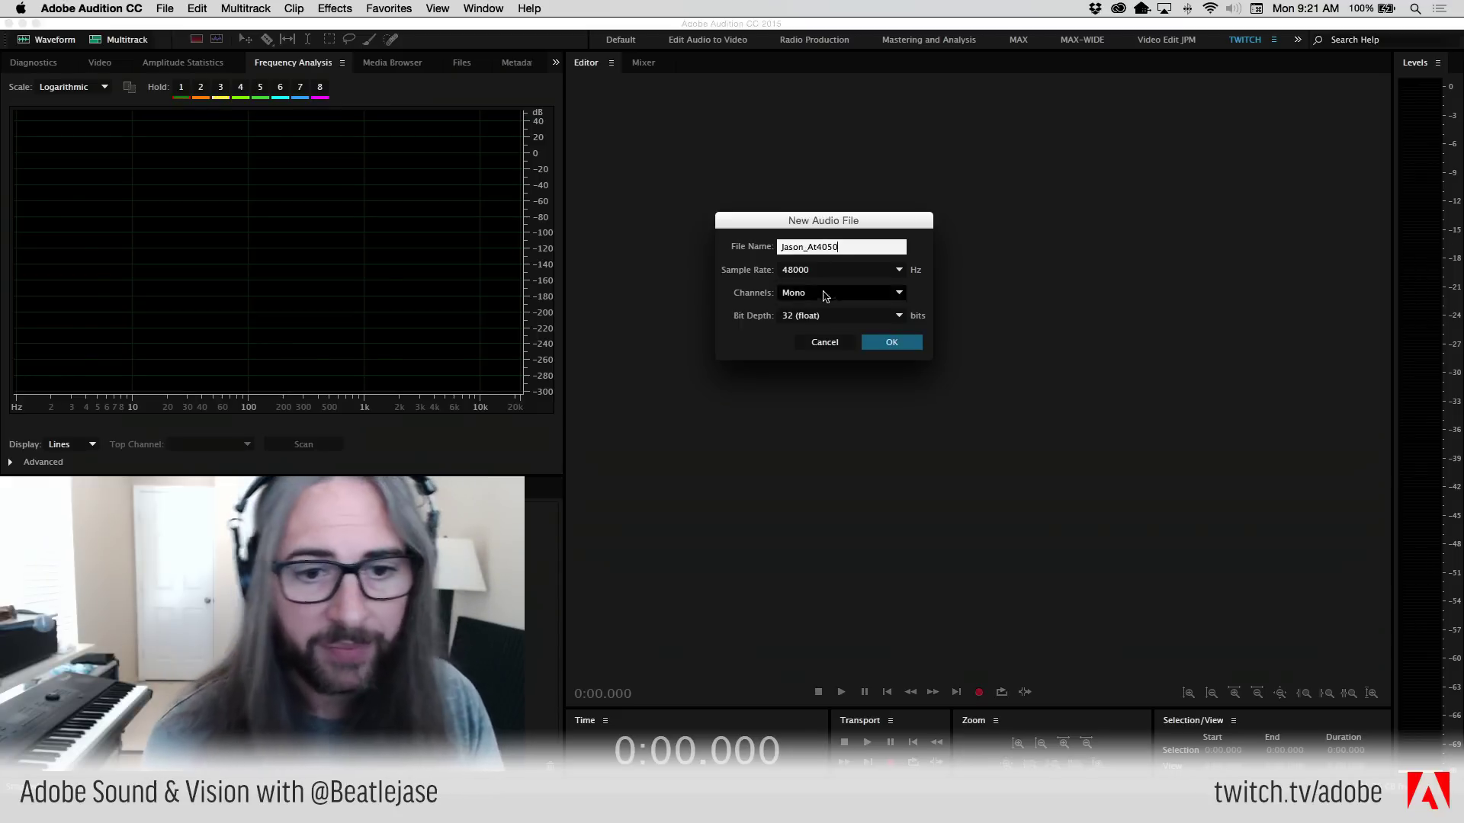
- Choose a 48000 Hz sample rate, Mono channels and 32 (float) bit depth for the new audio file
left_click(894, 271)
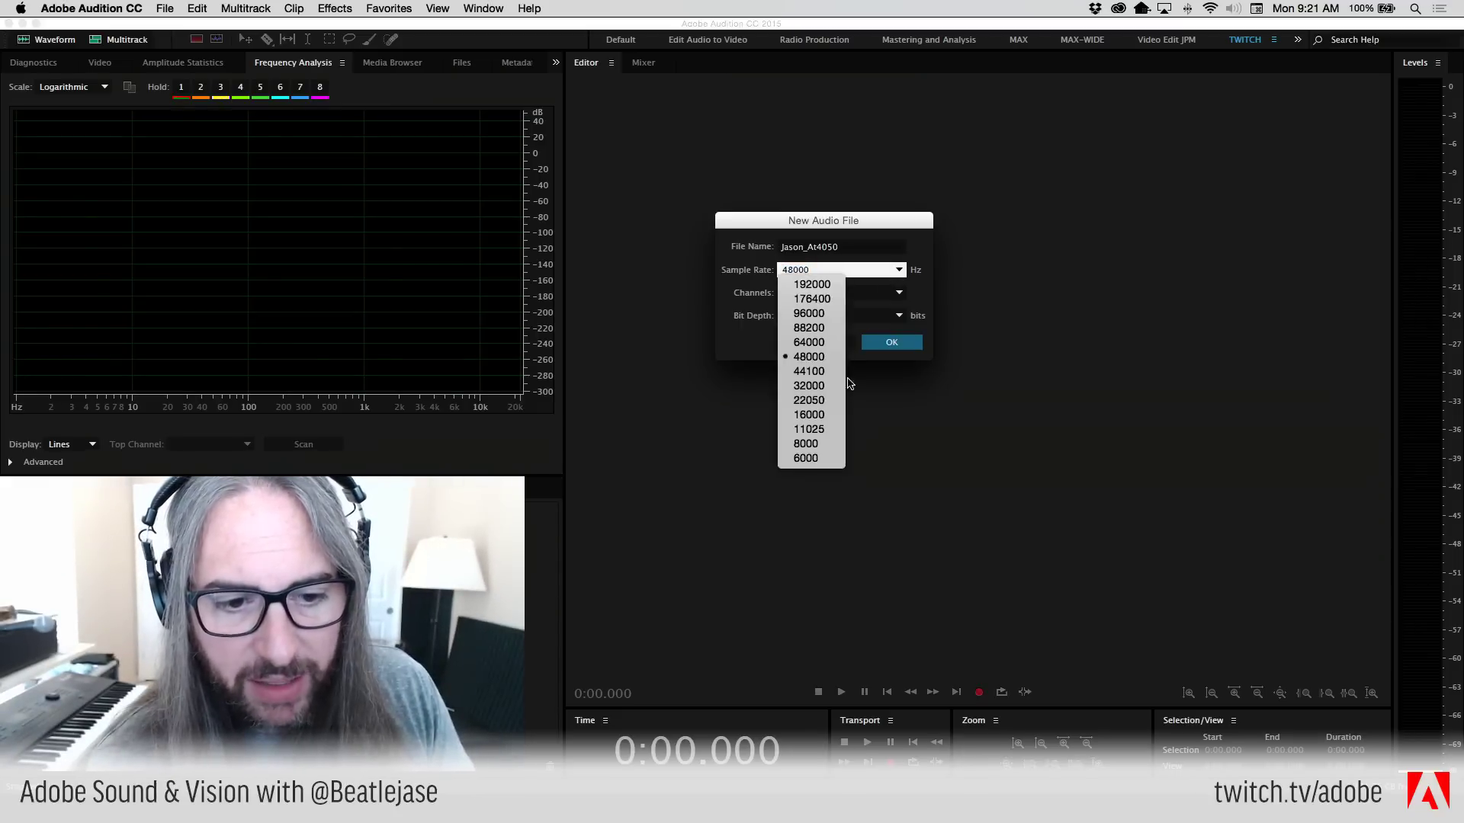
left_click(822, 358)
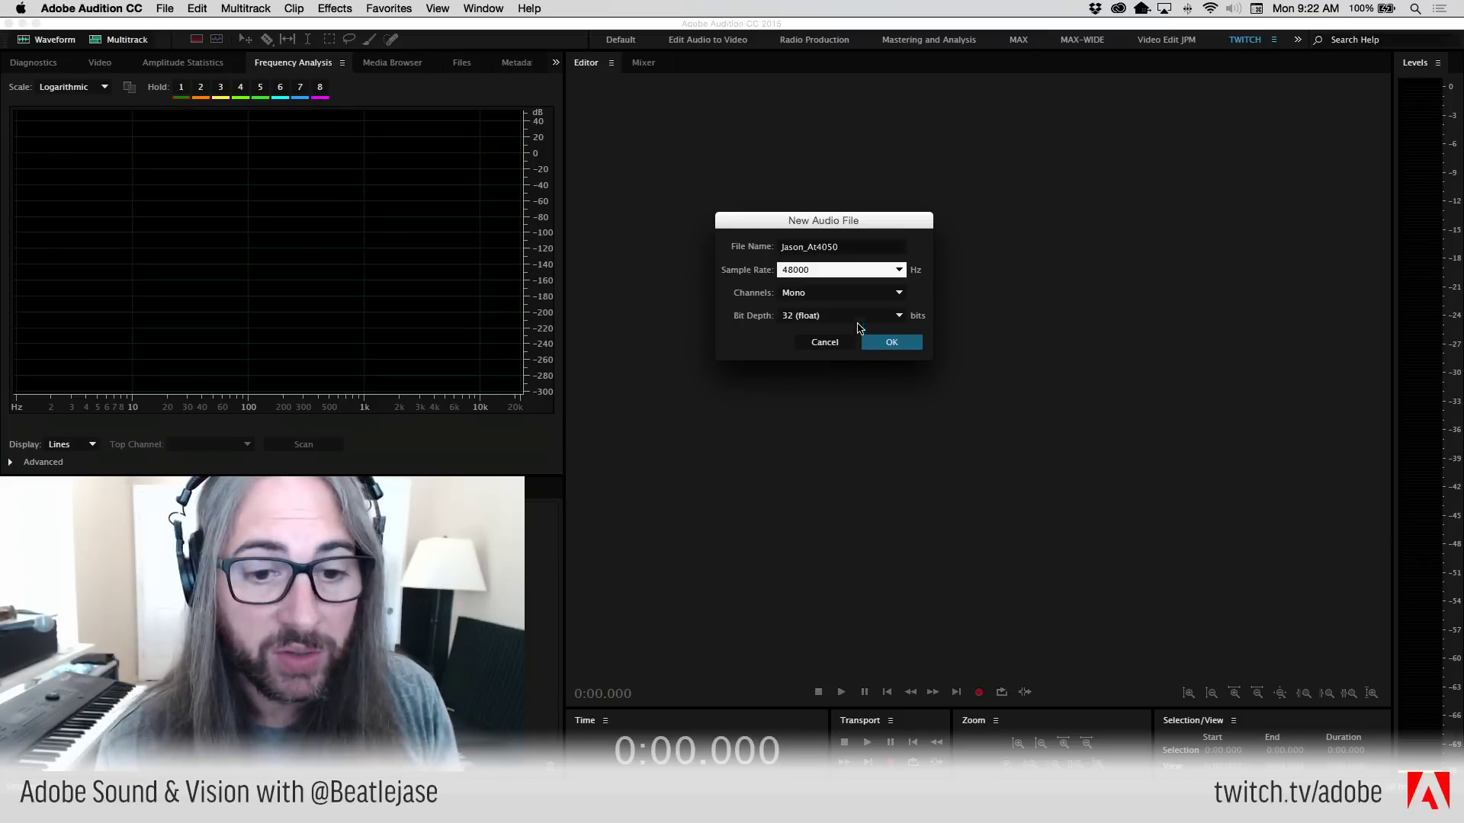
left_click(856, 291)
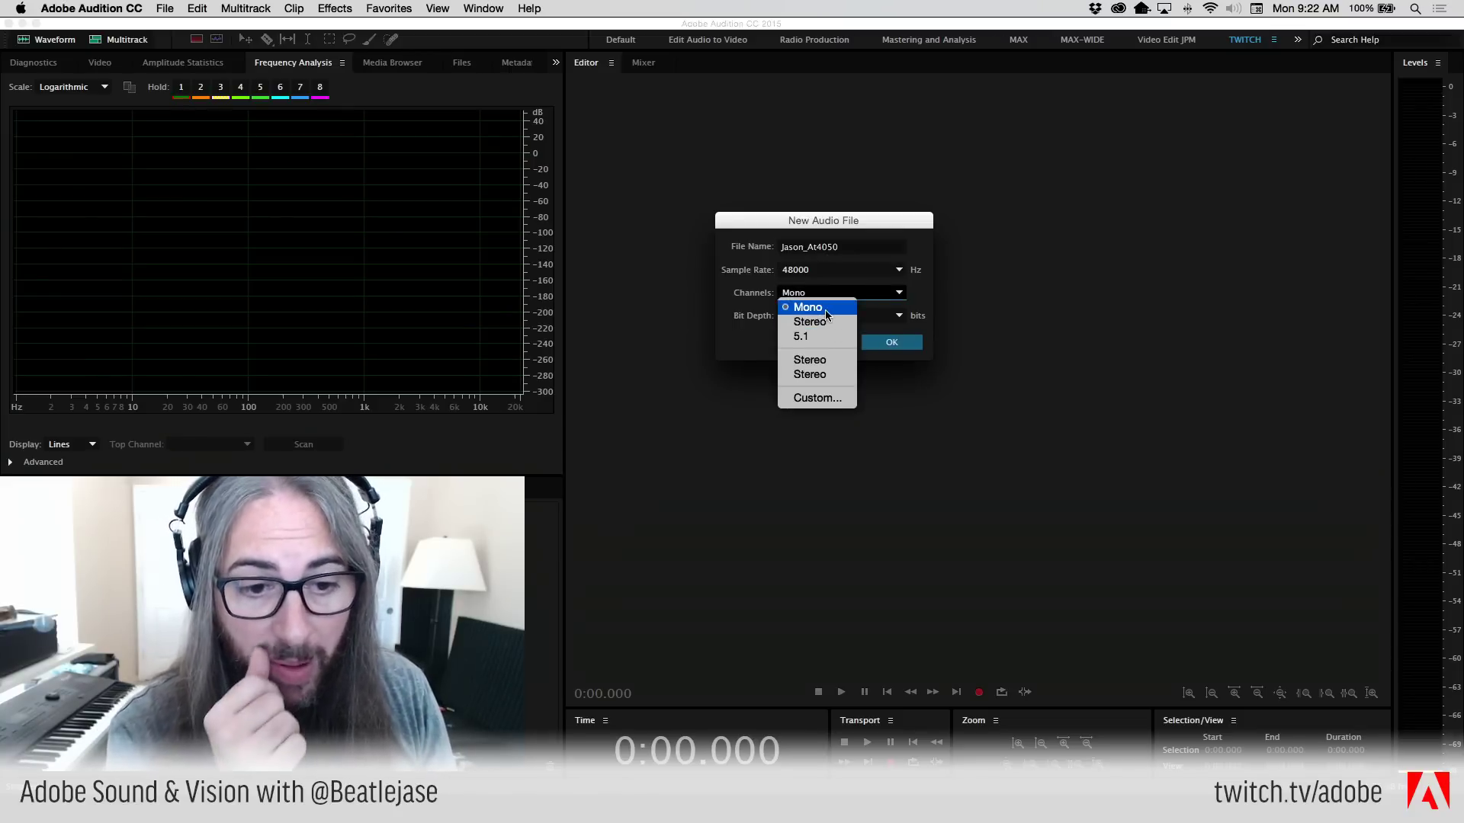
left_click(799, 292)
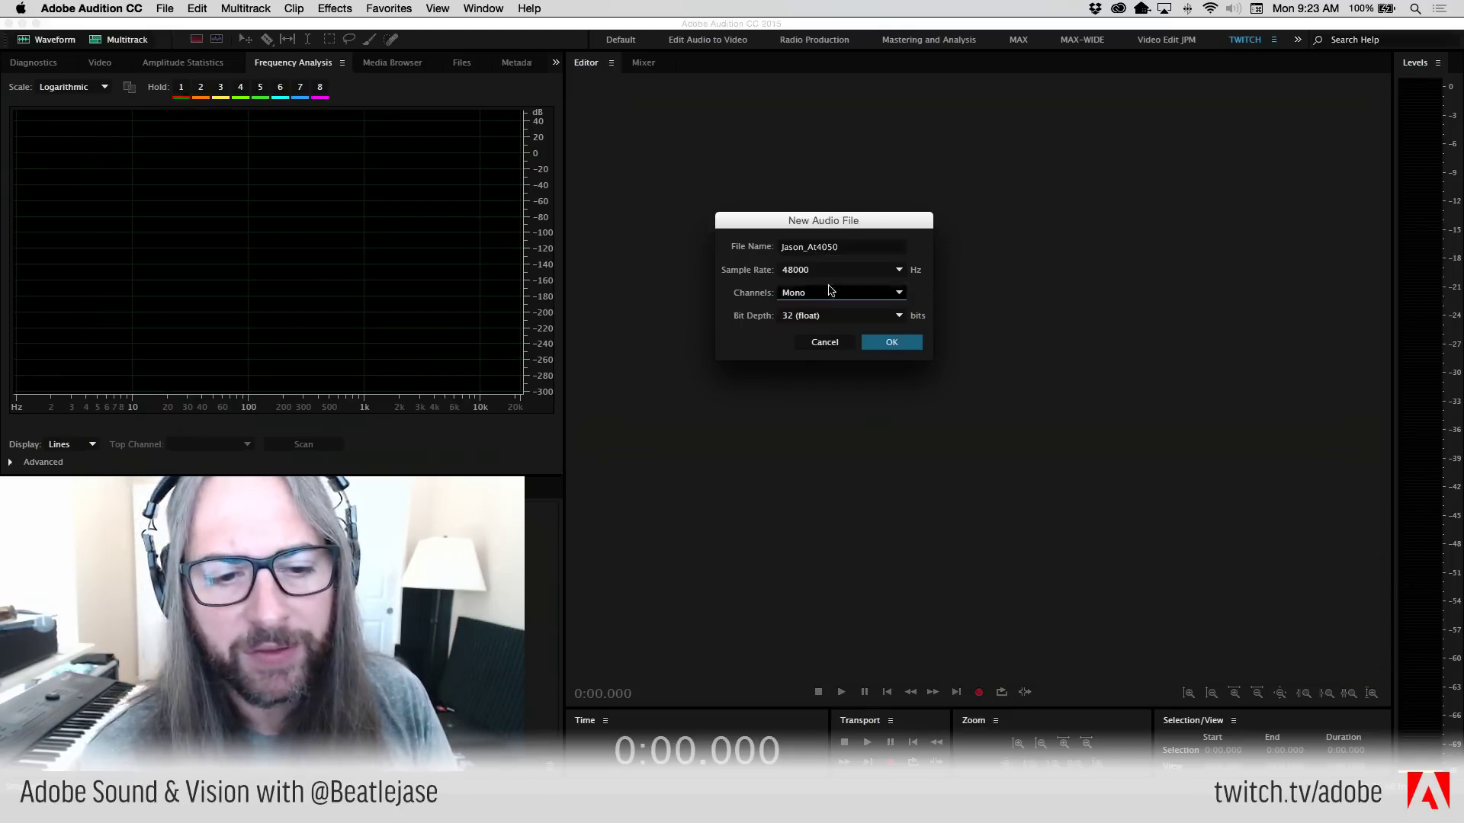
left_click(899, 316)
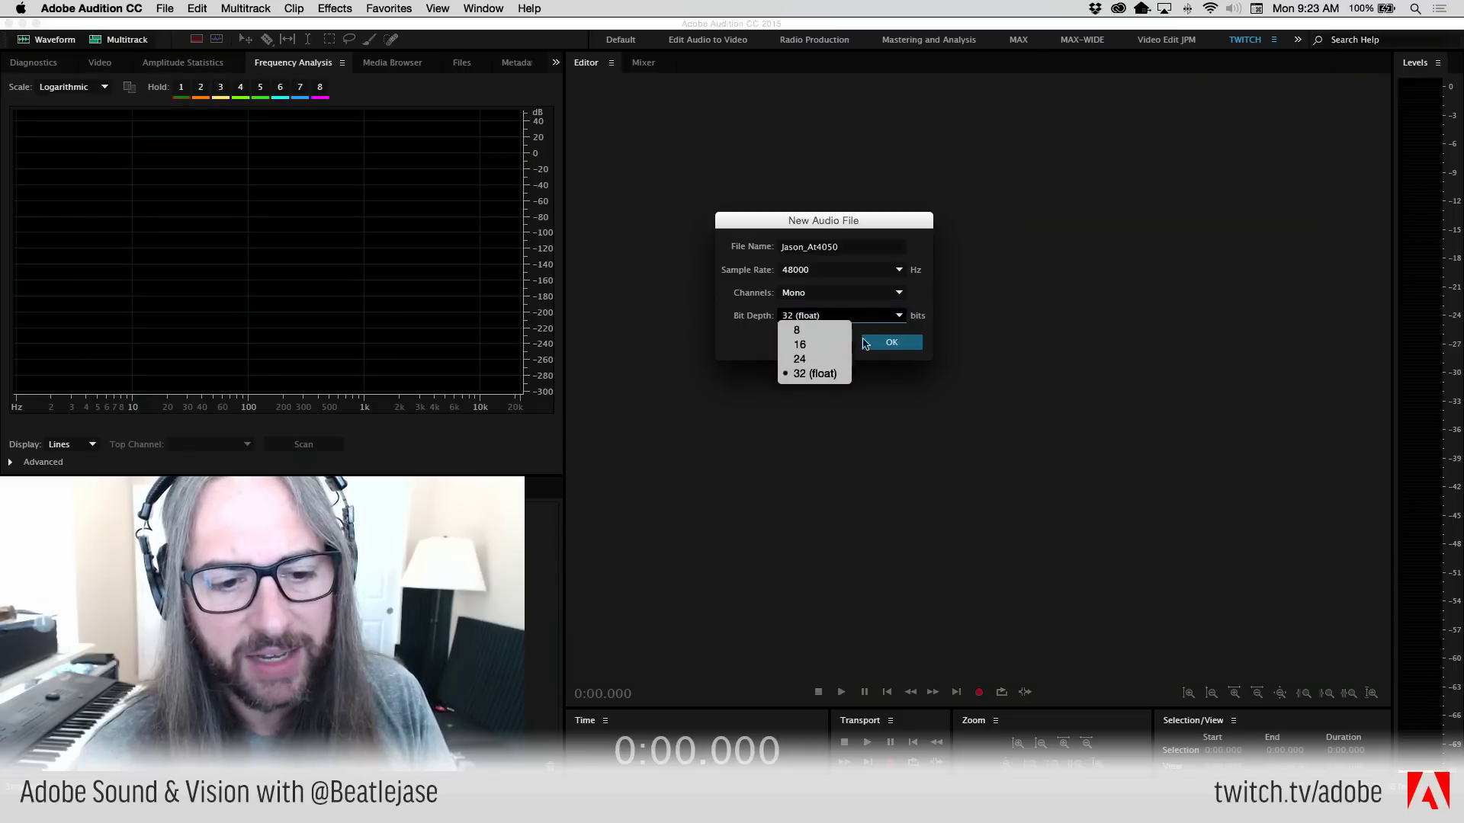
left_click(823, 375)
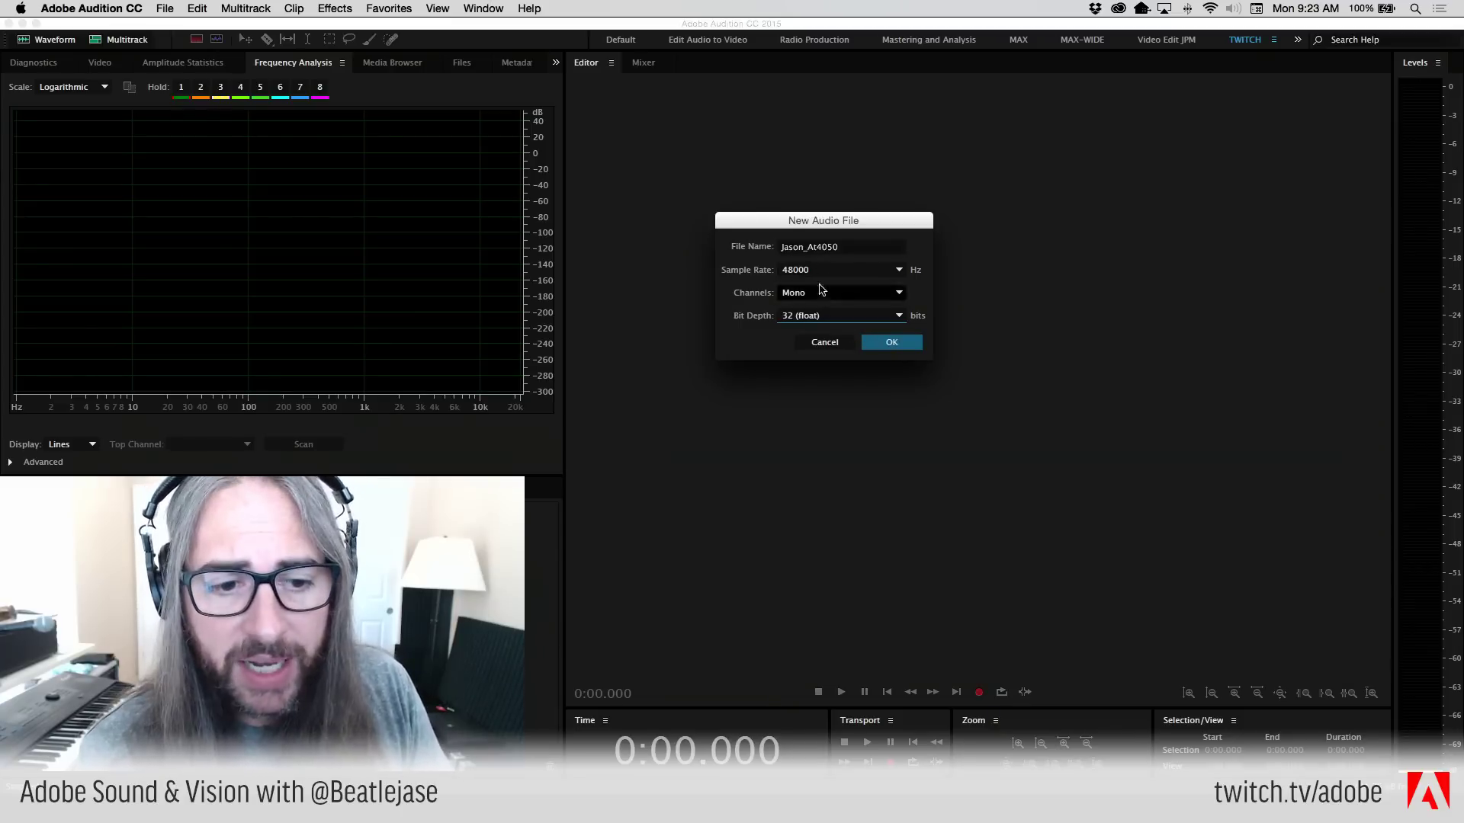
- Try a bit depth of 16 for the new audio file and set it back to 32 (float)
left_click(831, 317)
left_click(821, 346)
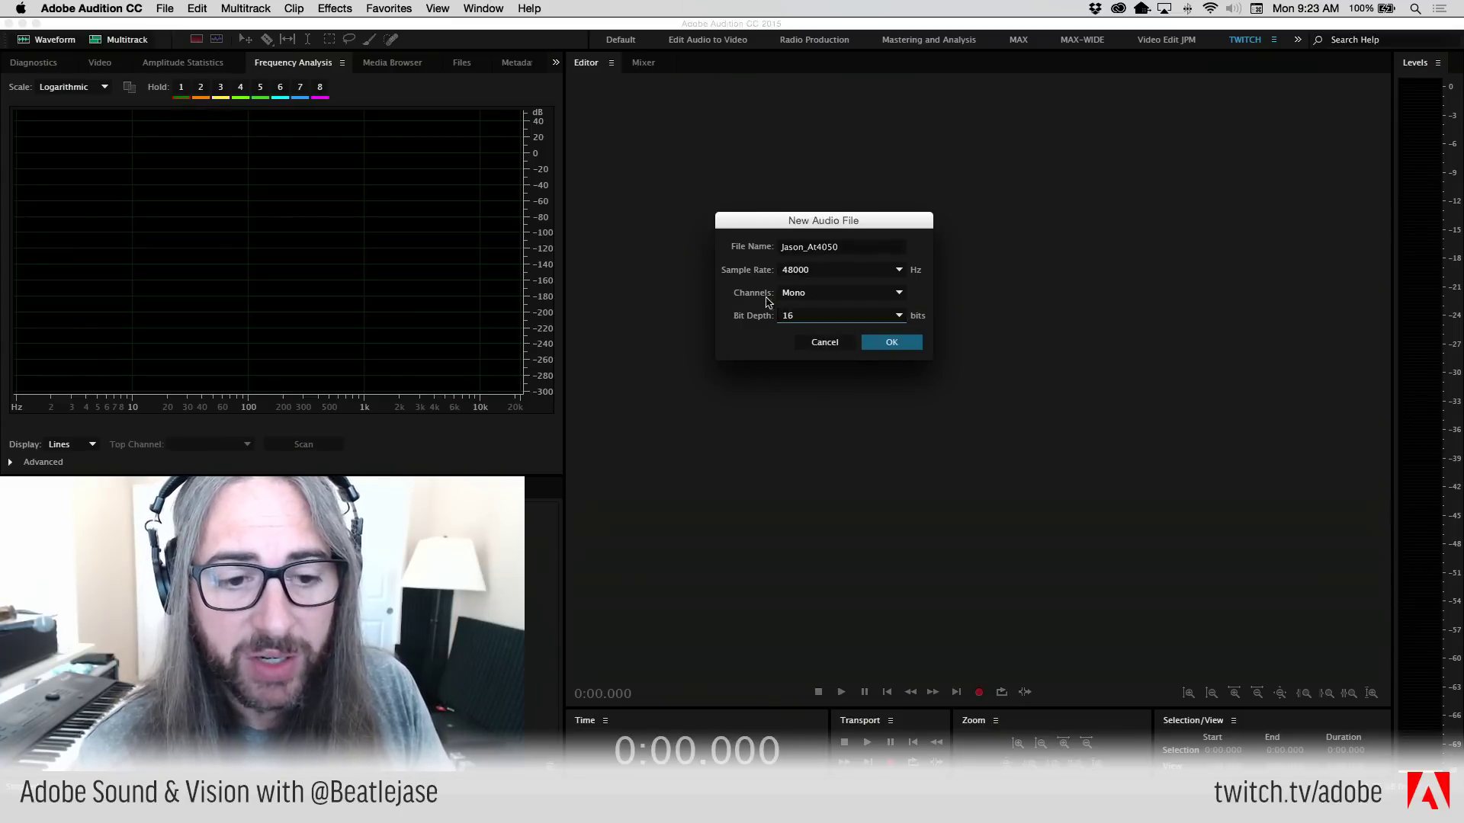
left_click(834, 318)
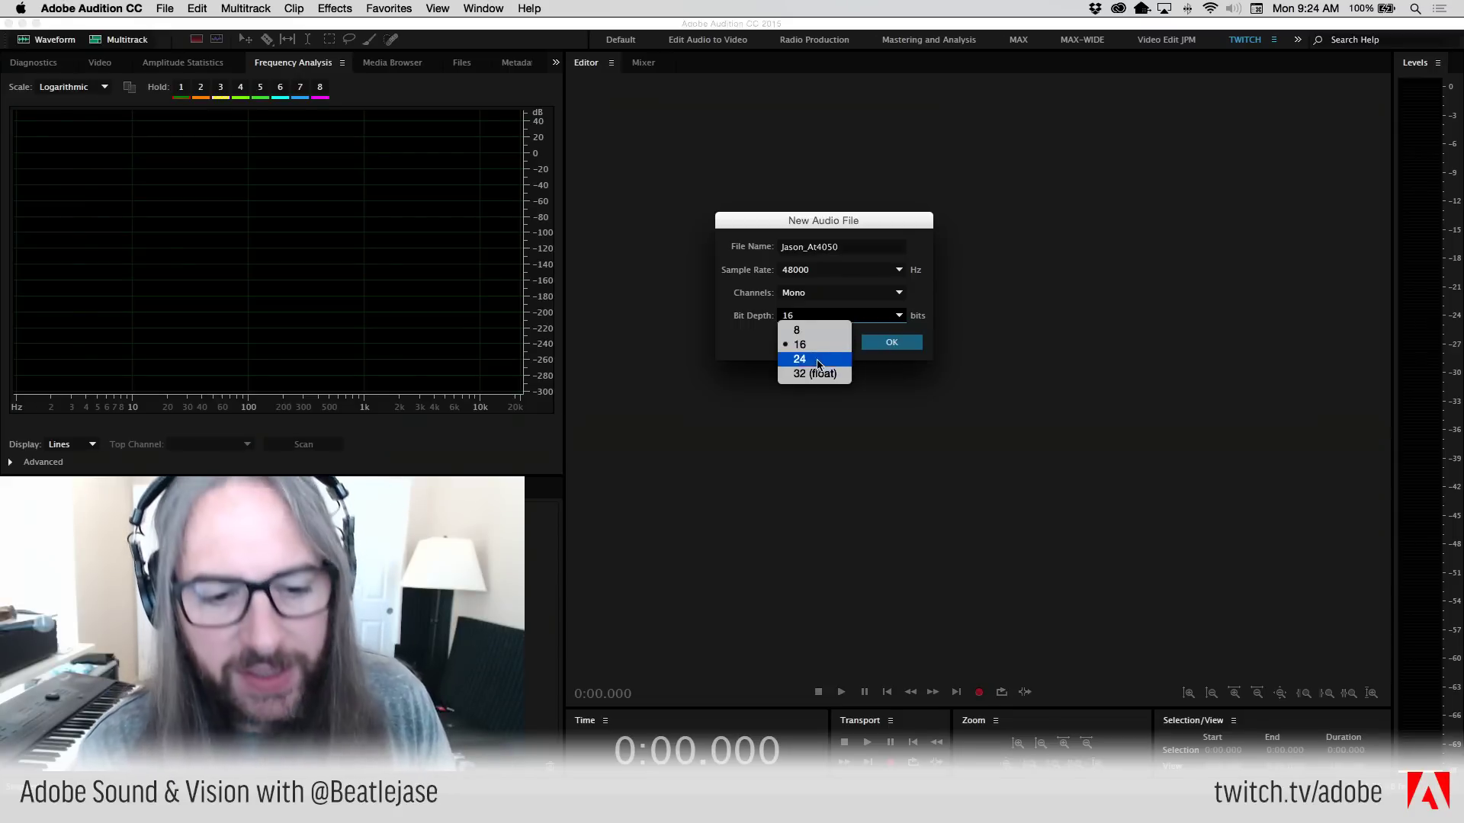
left_click(821, 374)
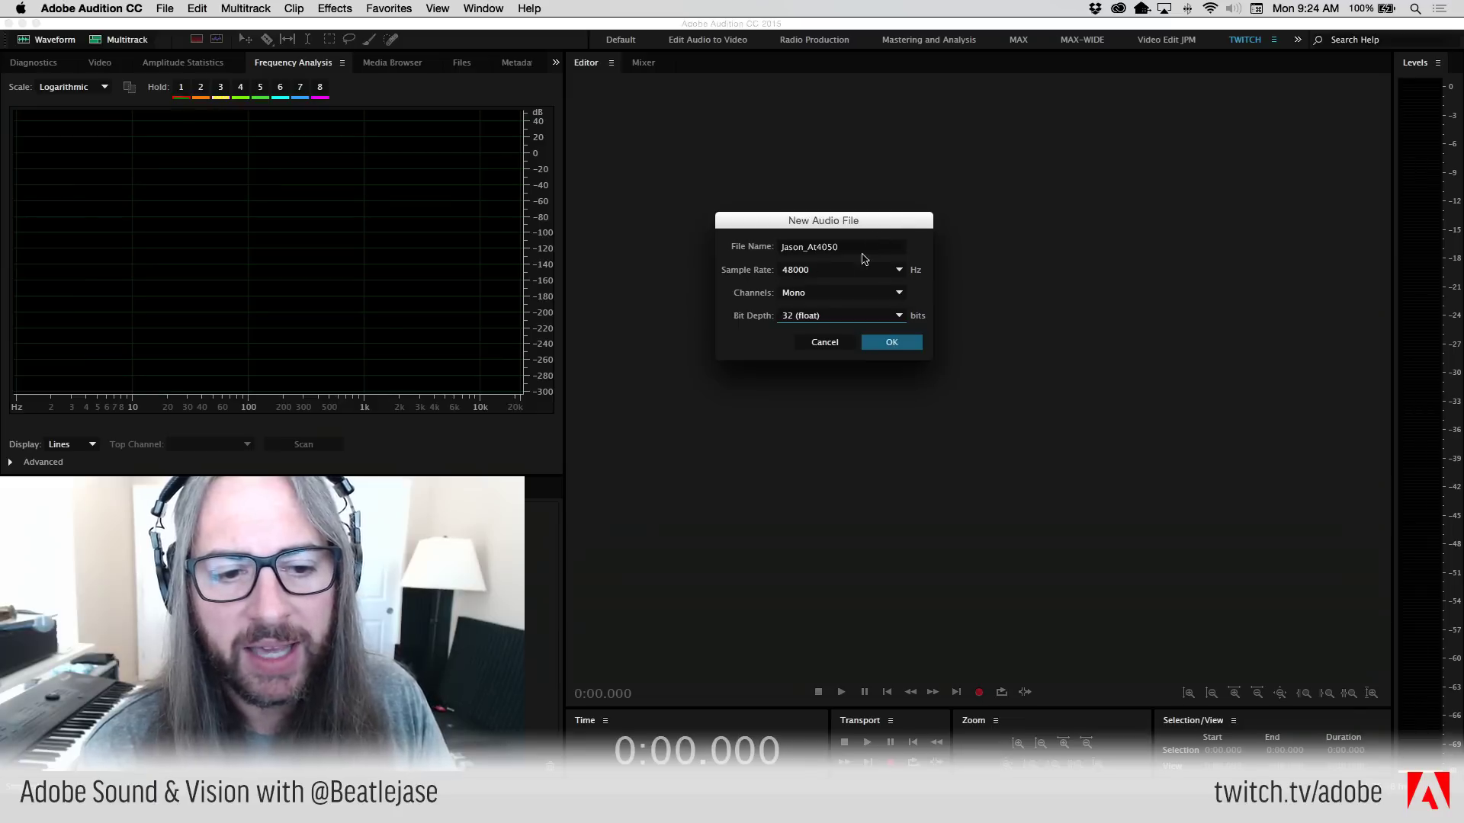
- Create the mono audio file and collapse the spectral display so the waveform fills the editor
left_click(903, 345)
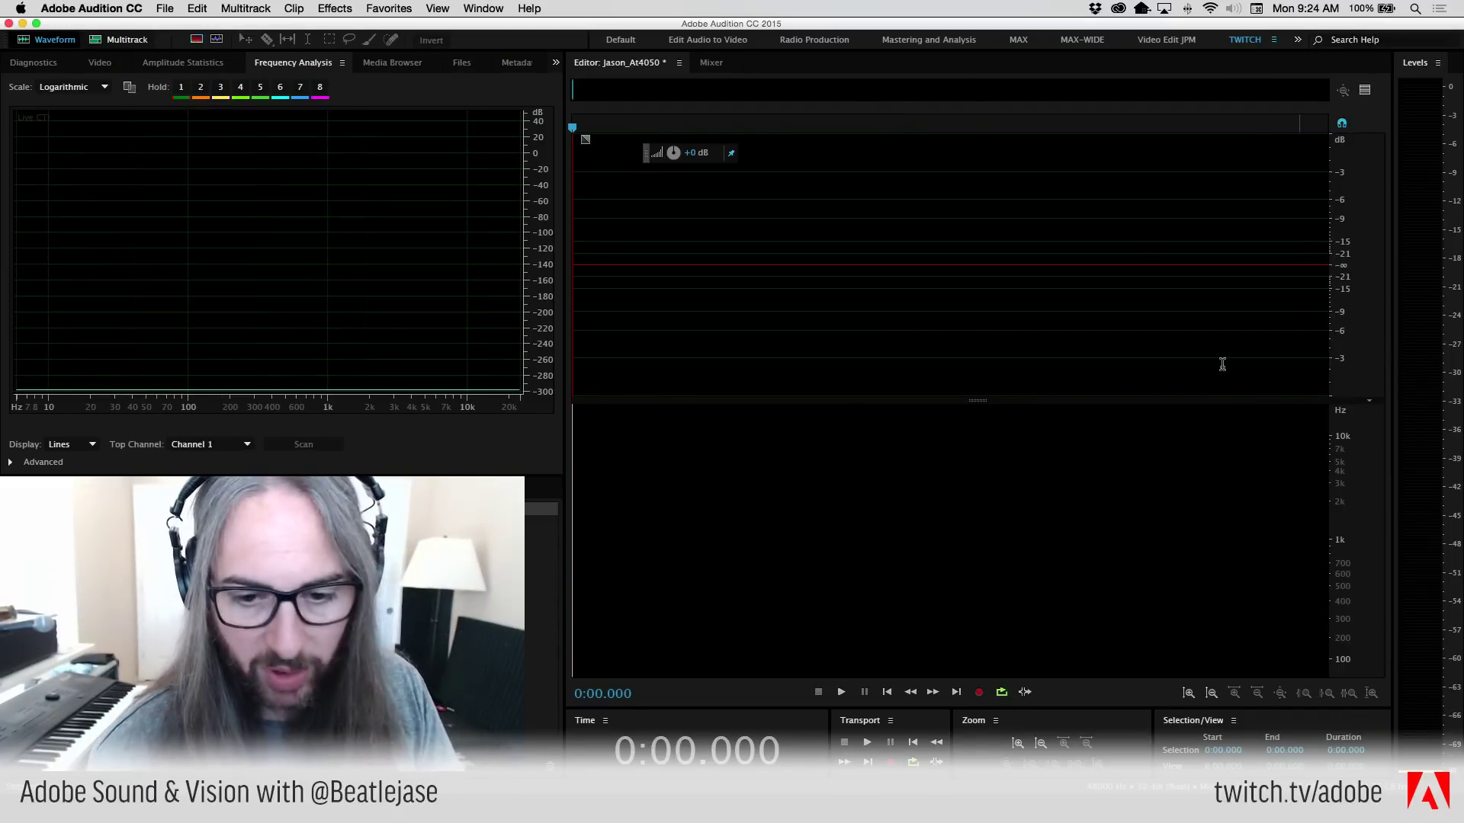
left_click_drag(979, 398, 978, 674)
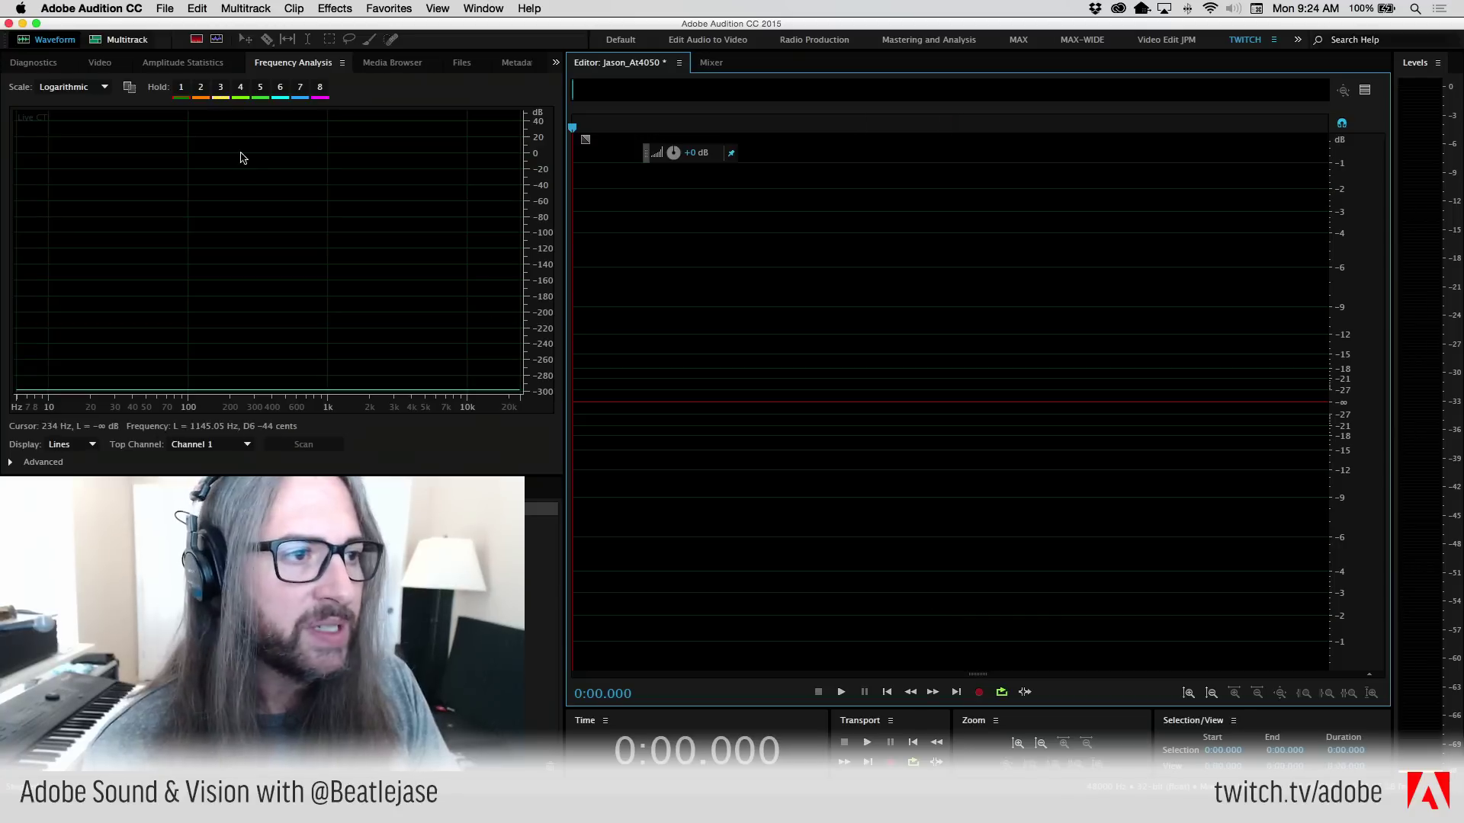
- Open the audio hardware preferences and go to the Audio Channel Mapping settings
left_click(94, 8)
mouse_move(99, 51)
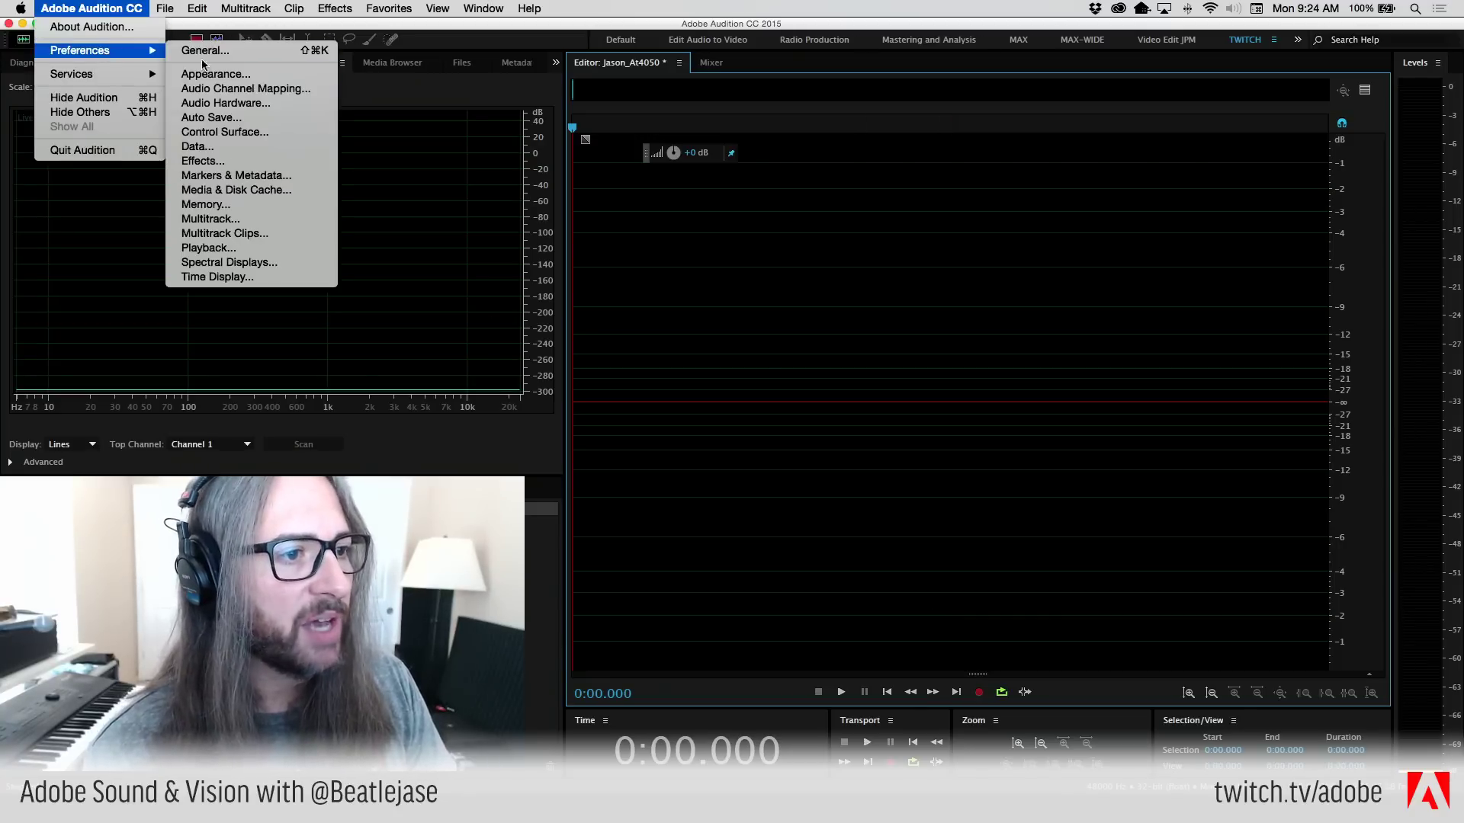
left_click(241, 104)
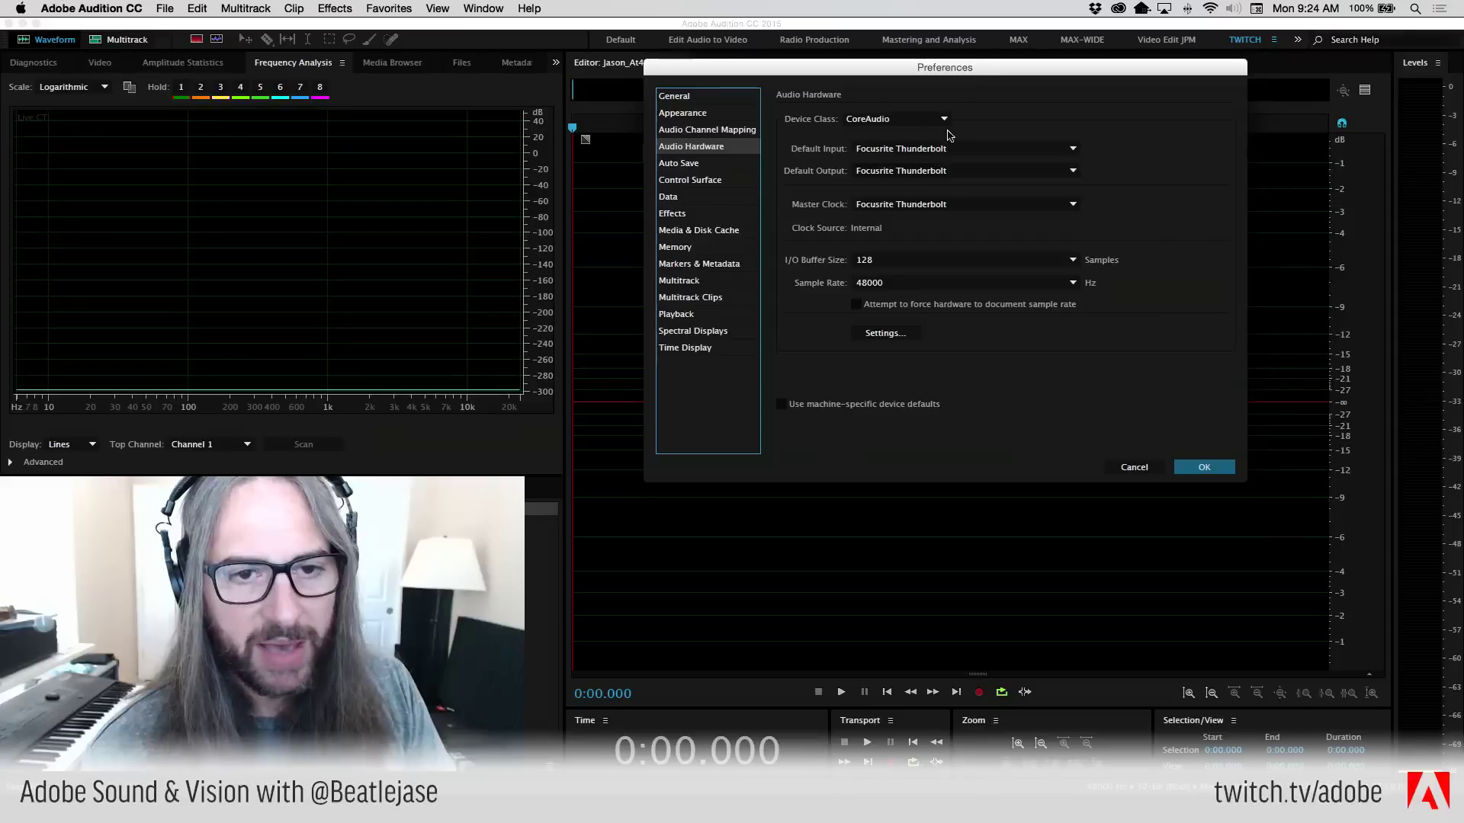
left_click(708, 130)
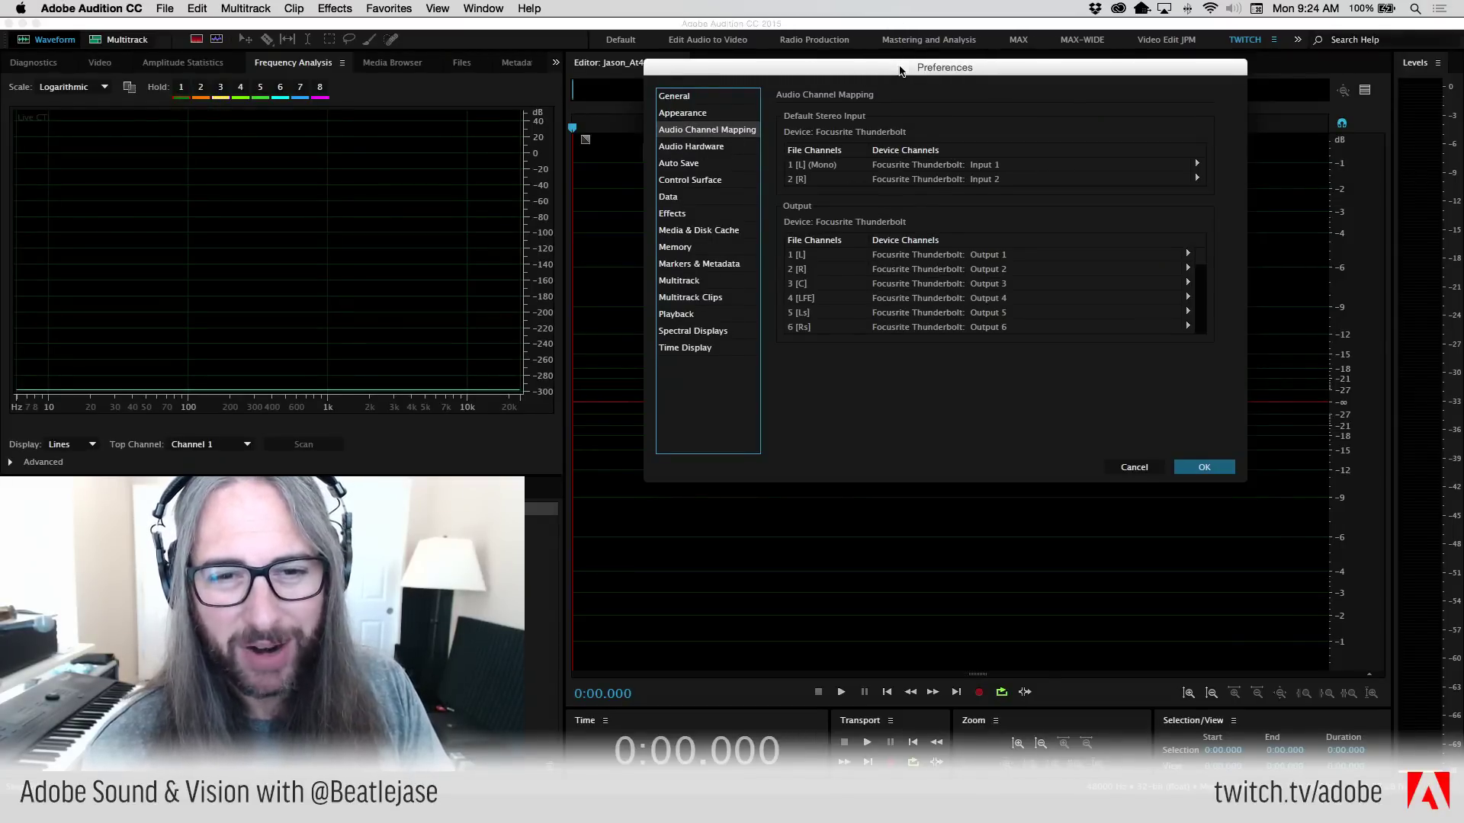
left_click_drag(900, 70, 914, 37)
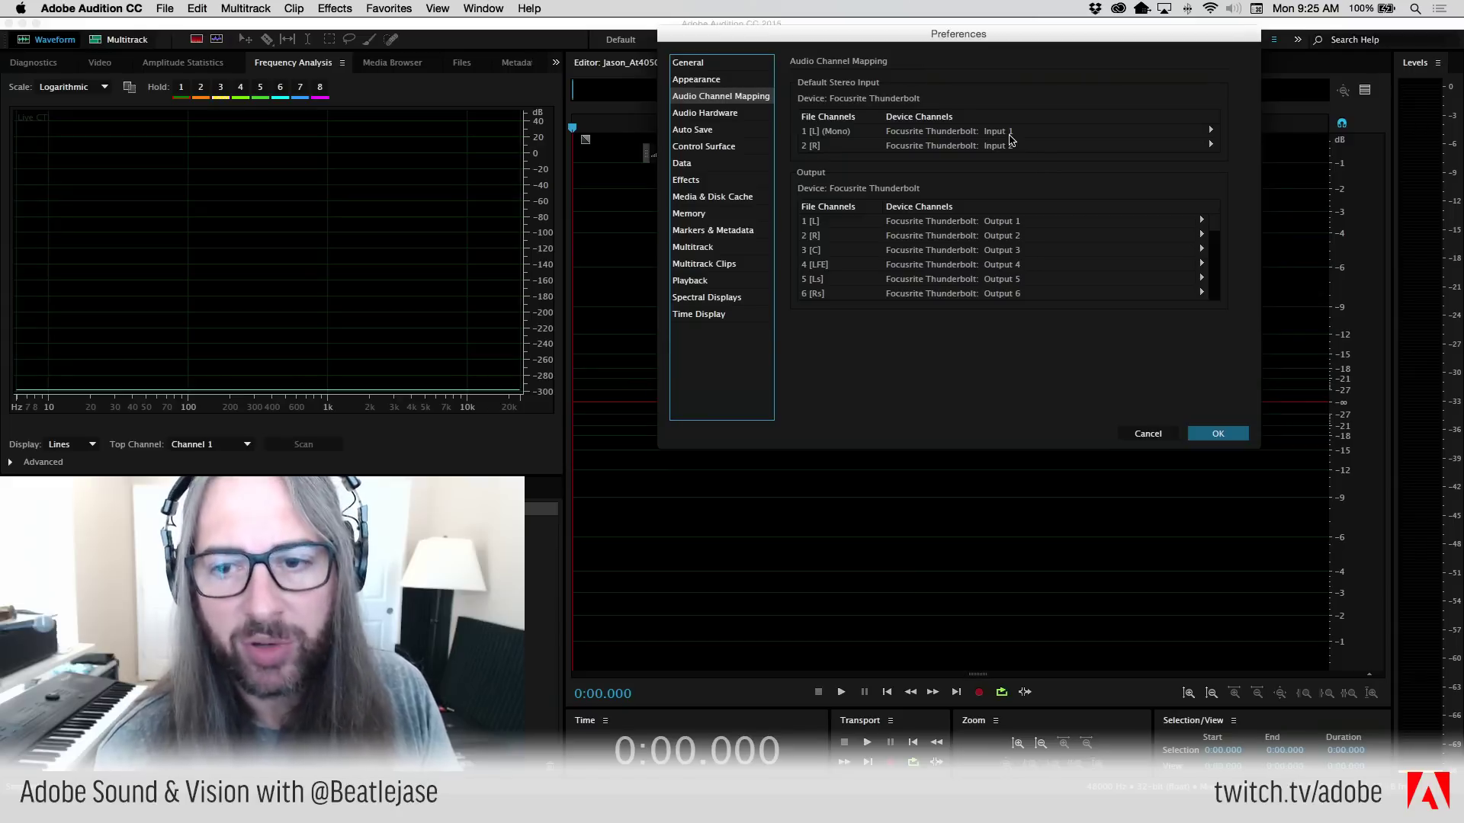
key("super+Tab")
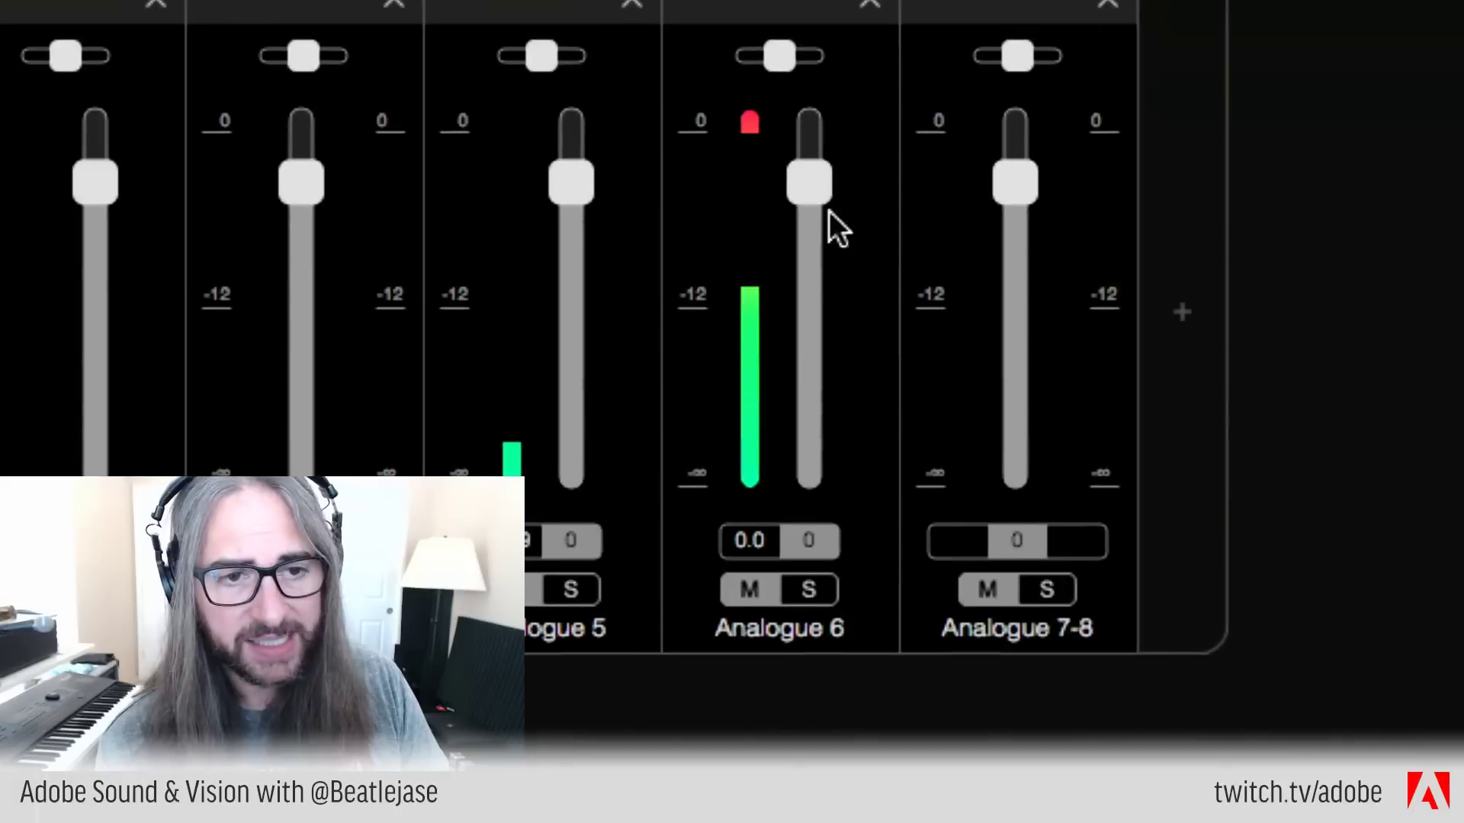
left_click(751, 126)
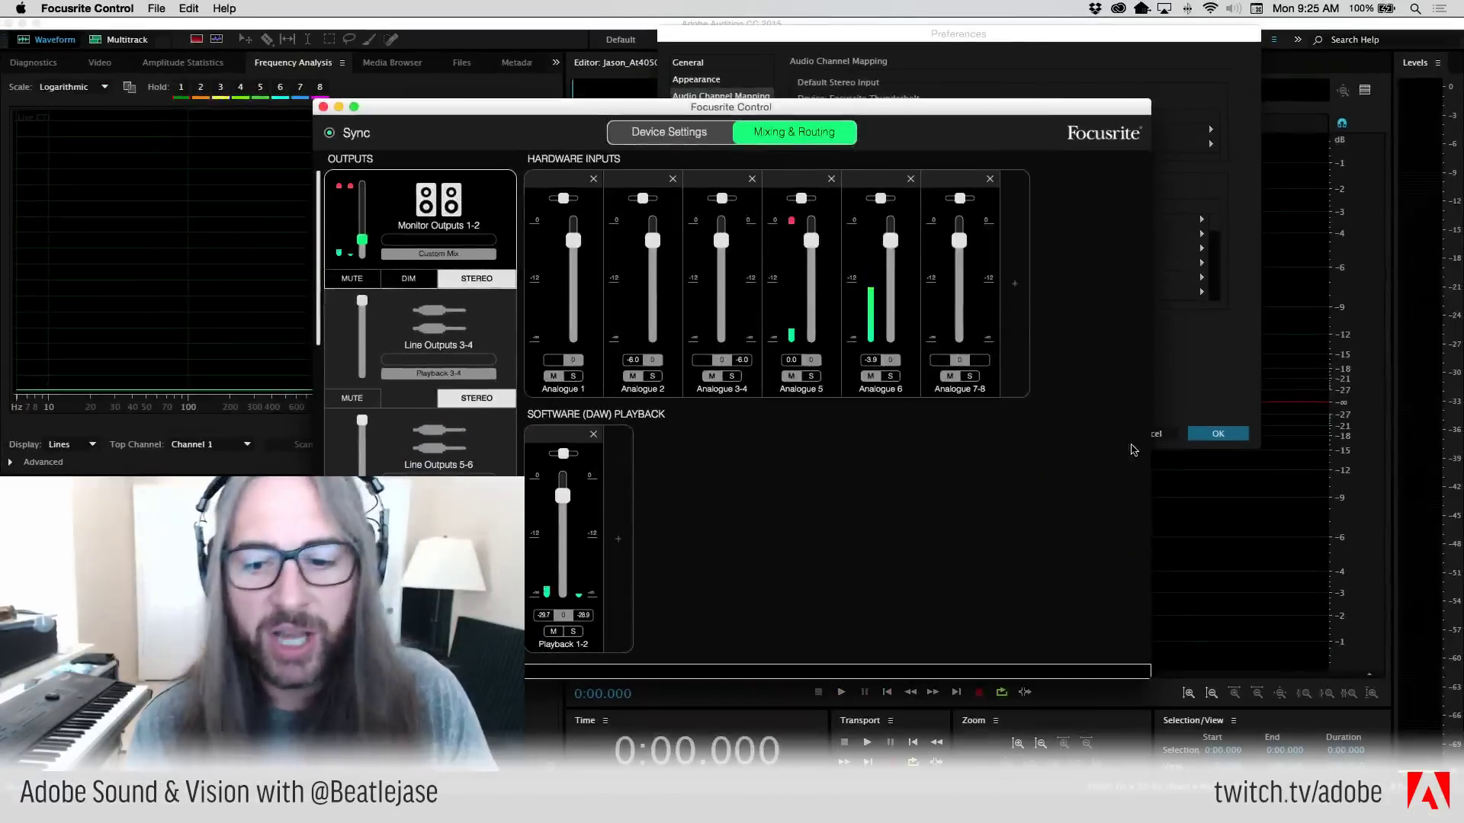
left_click(1188, 357)
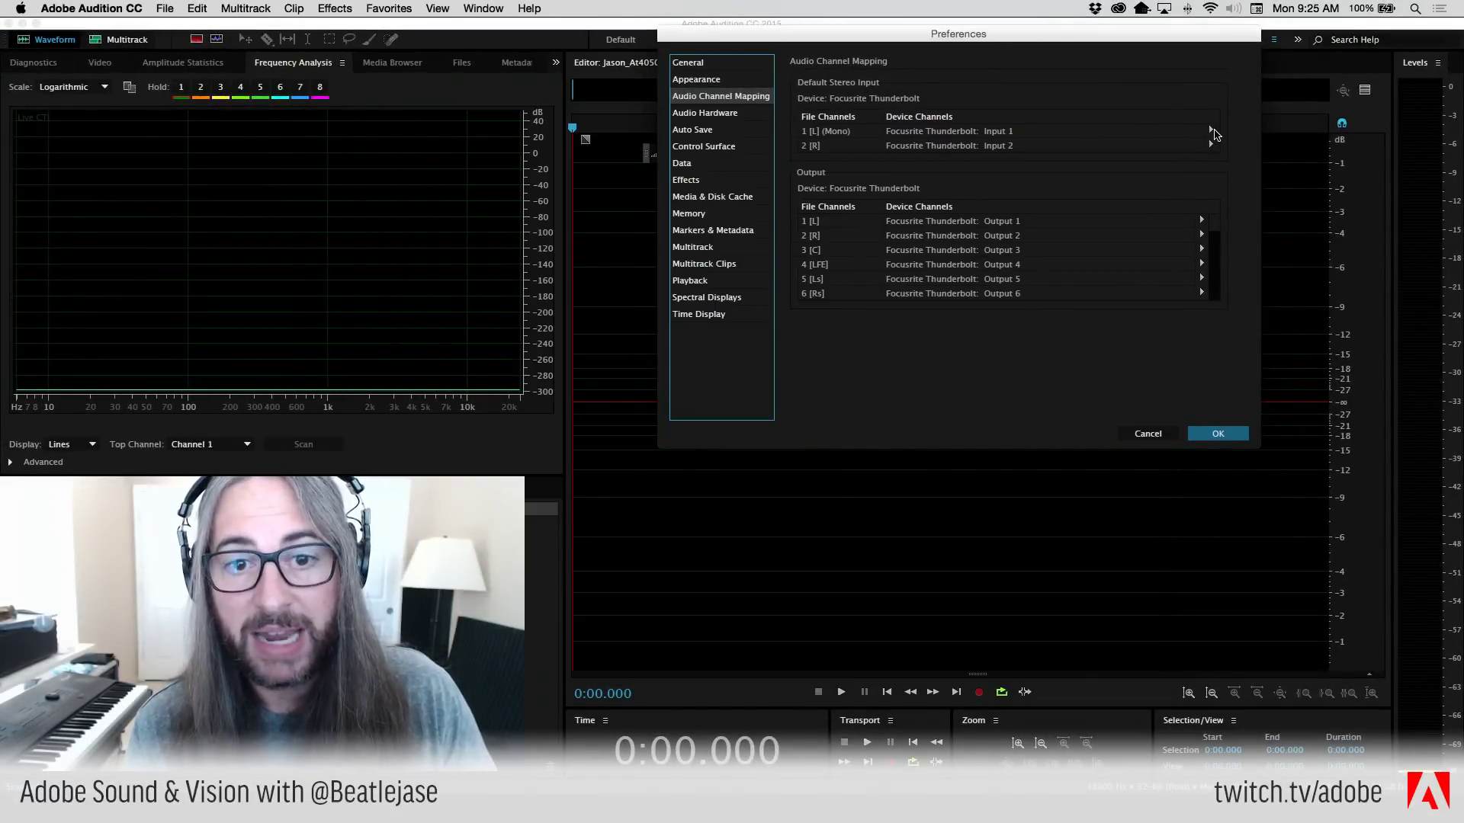
- Map the left (mono) default input channel to Focusrite Thunderbolt: Input 6 and confirm the preferences
left_click(1212, 132)
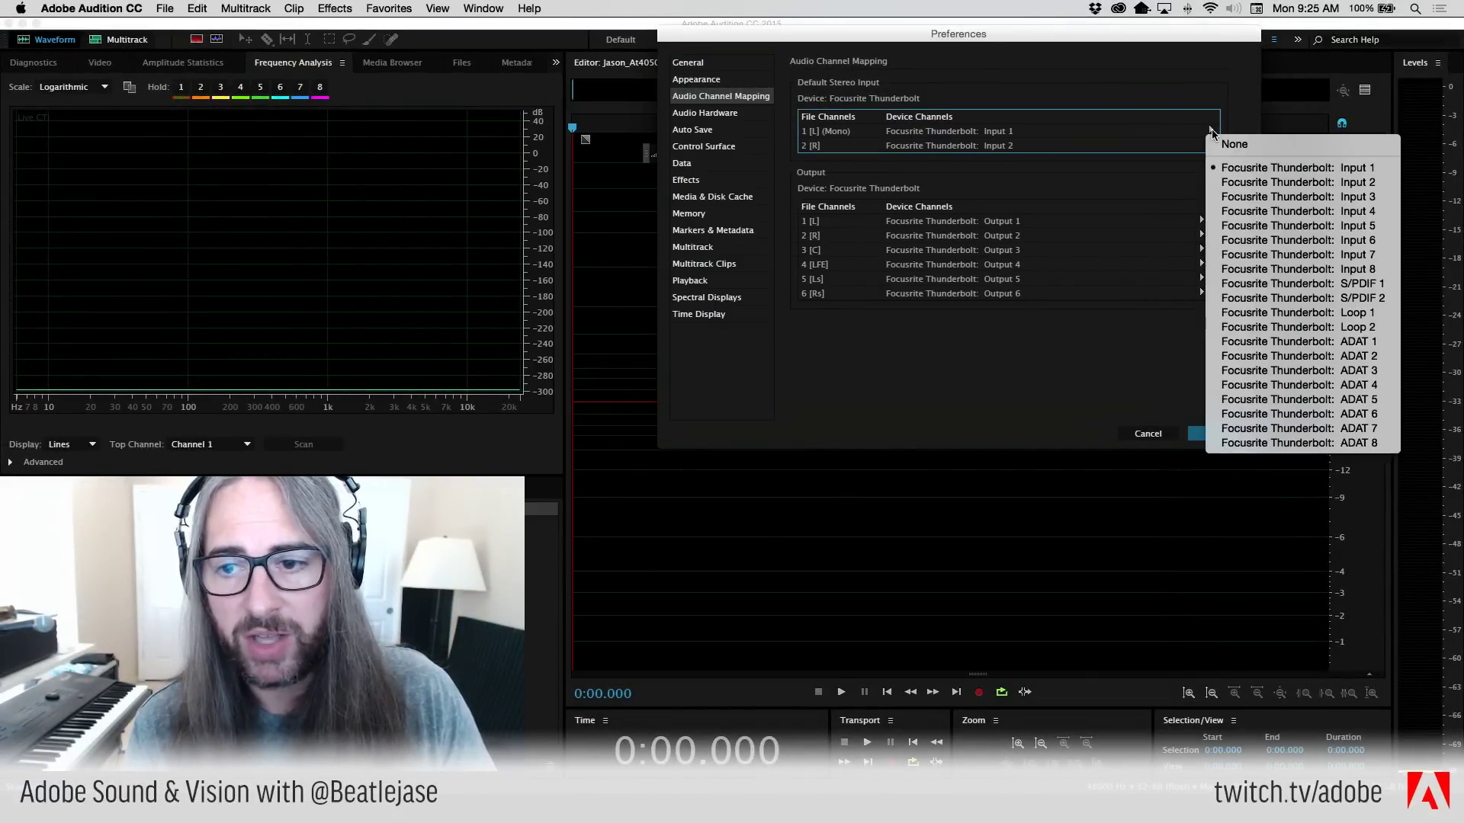
left_click(1335, 241)
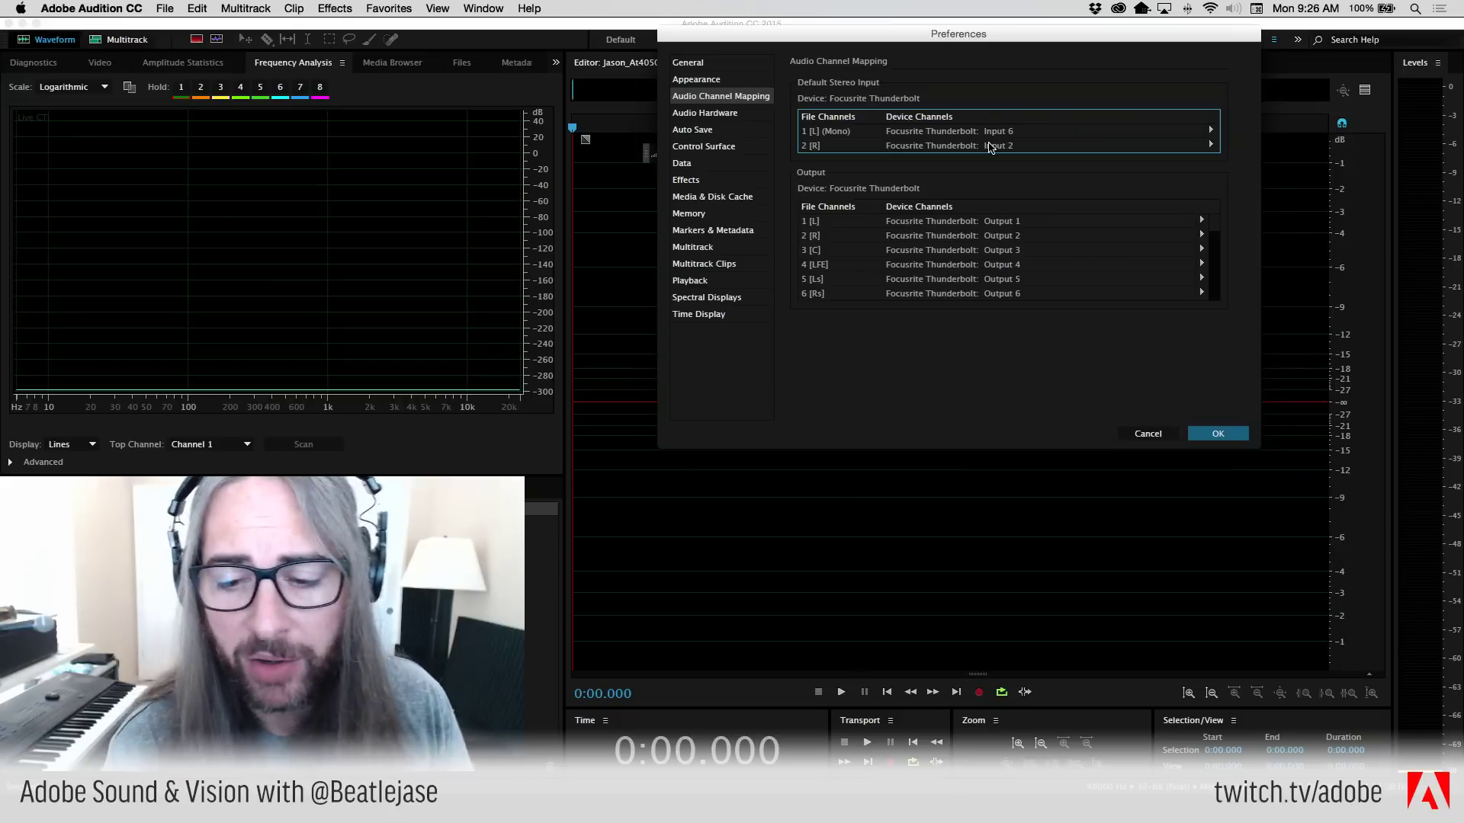
left_click(1216, 434)
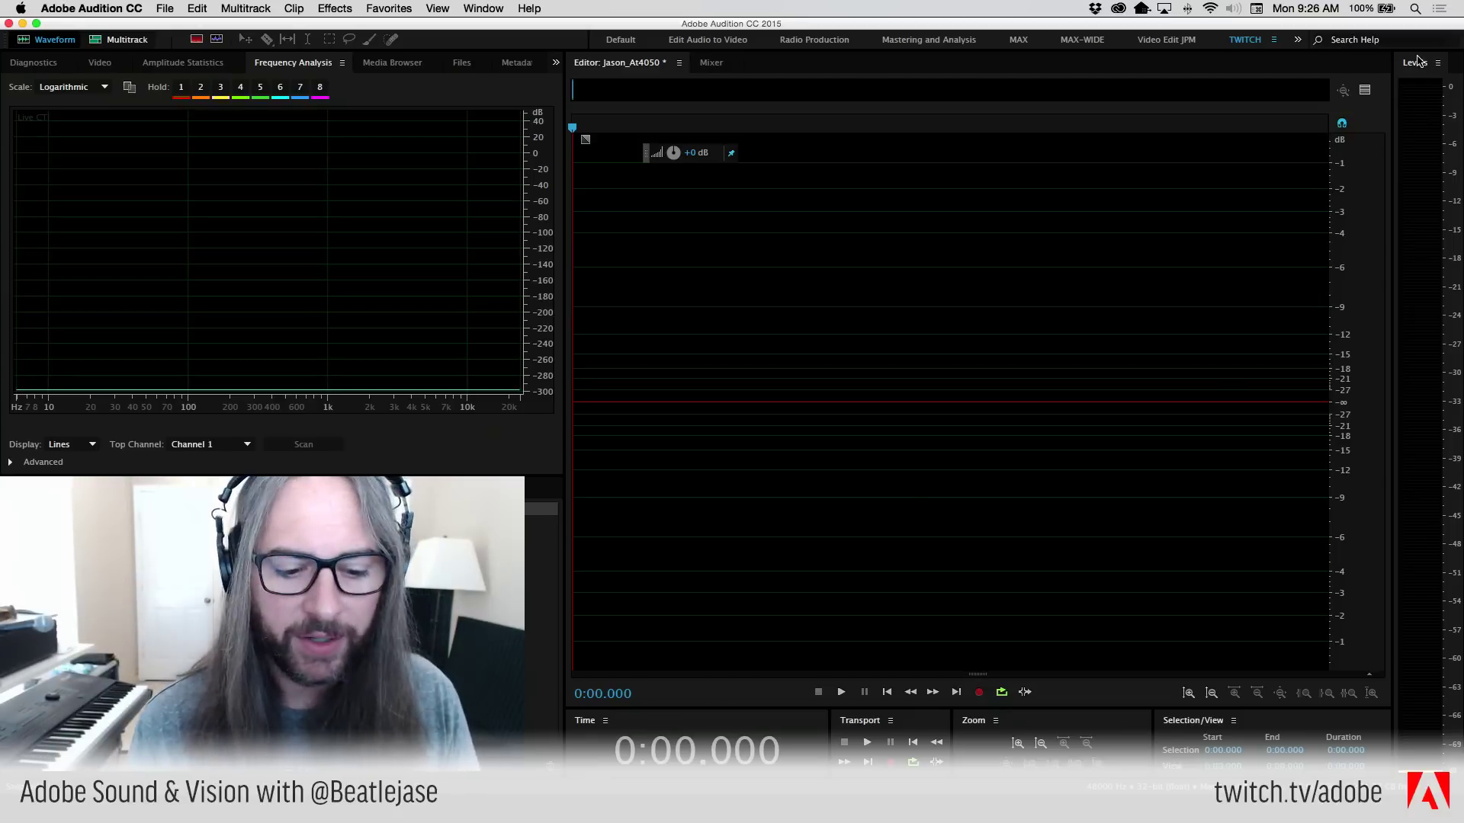
- Try the Levels panel as a horizontal meter below the transport, and dock it vertically beside the editor again with a wider meter
left_click_drag(1420, 61, 587, 722)
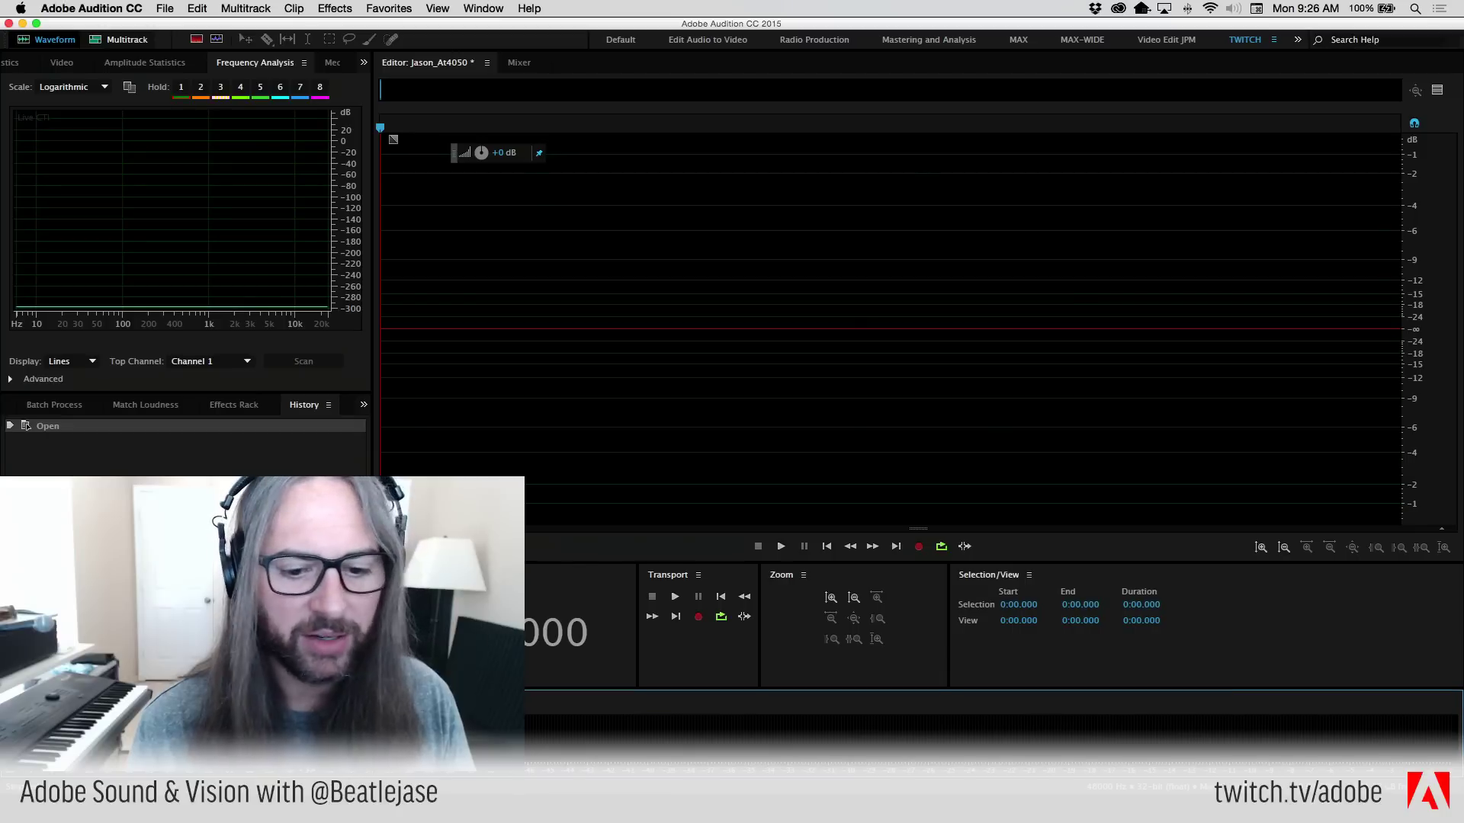
left_click_drag(587, 563, 584, 604)
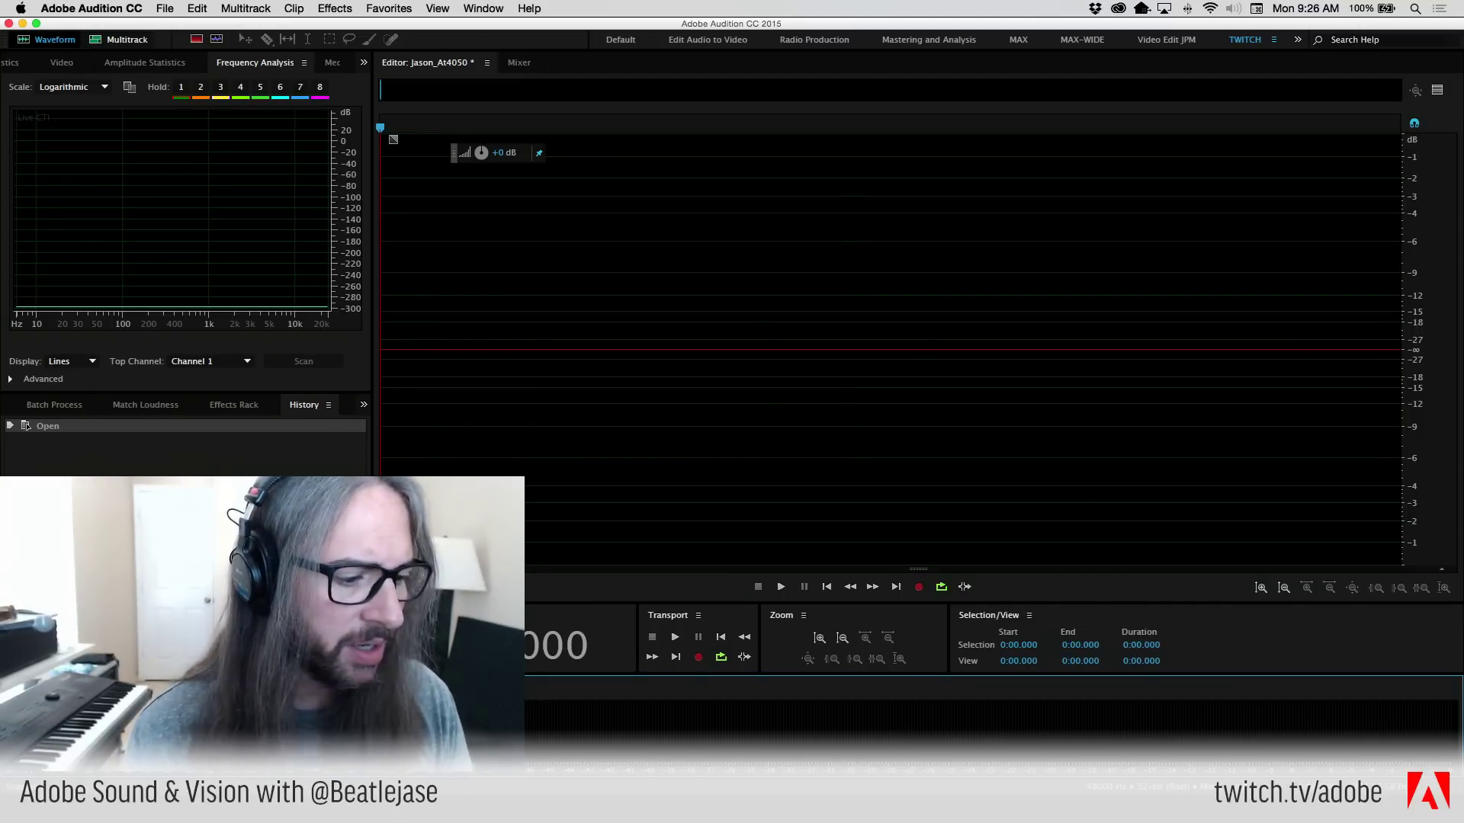
key("alt+i")
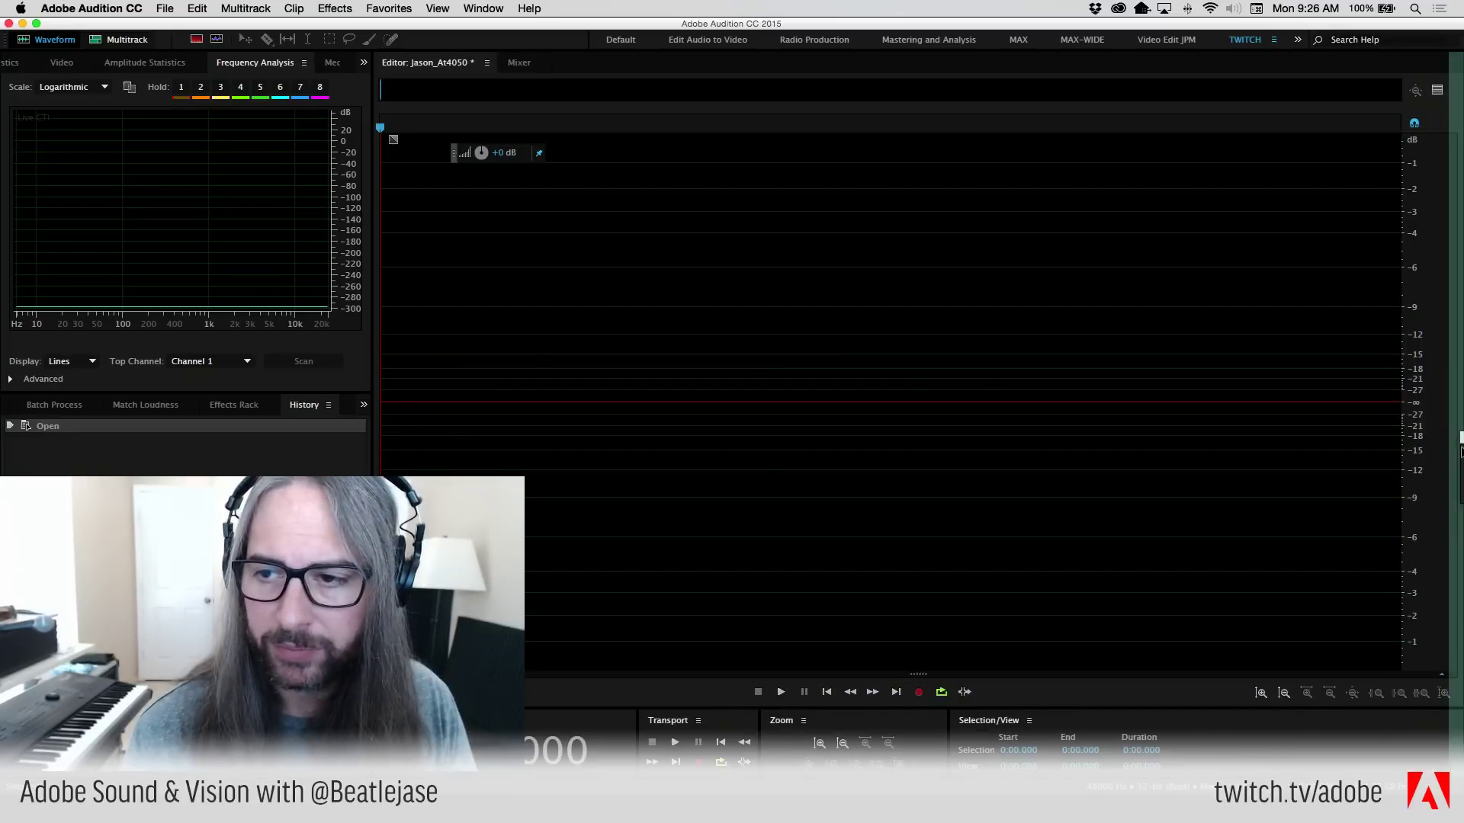
left_click_drag(1460, 449, 1364, 409)
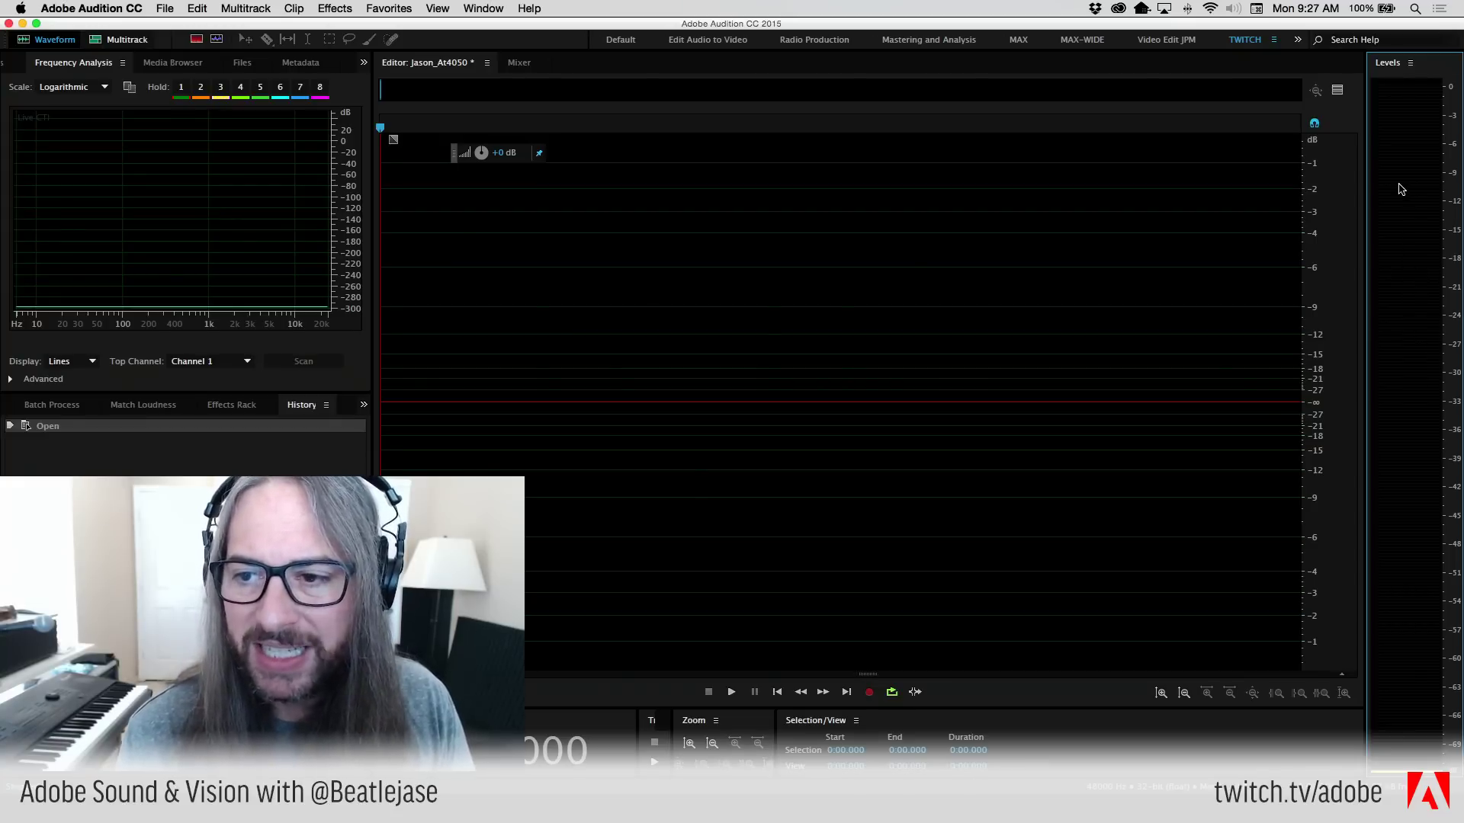
- Start metering the input signal in the Levels panel
double_click(1398, 328)
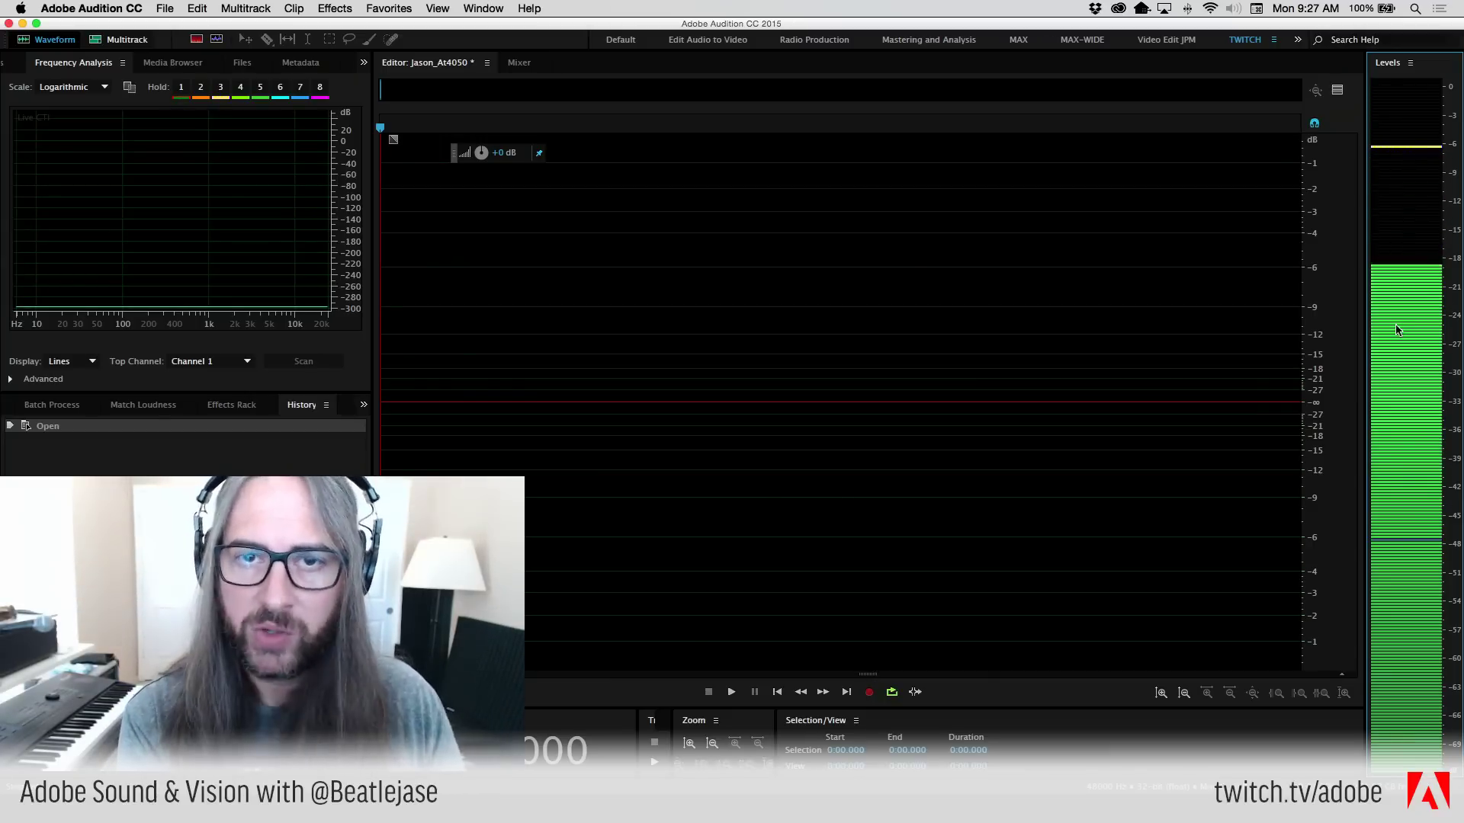
- Open the Sound settings in the Mac's System Preferences and look through the available output devices
left_click(21, 8)
left_click(75, 51)
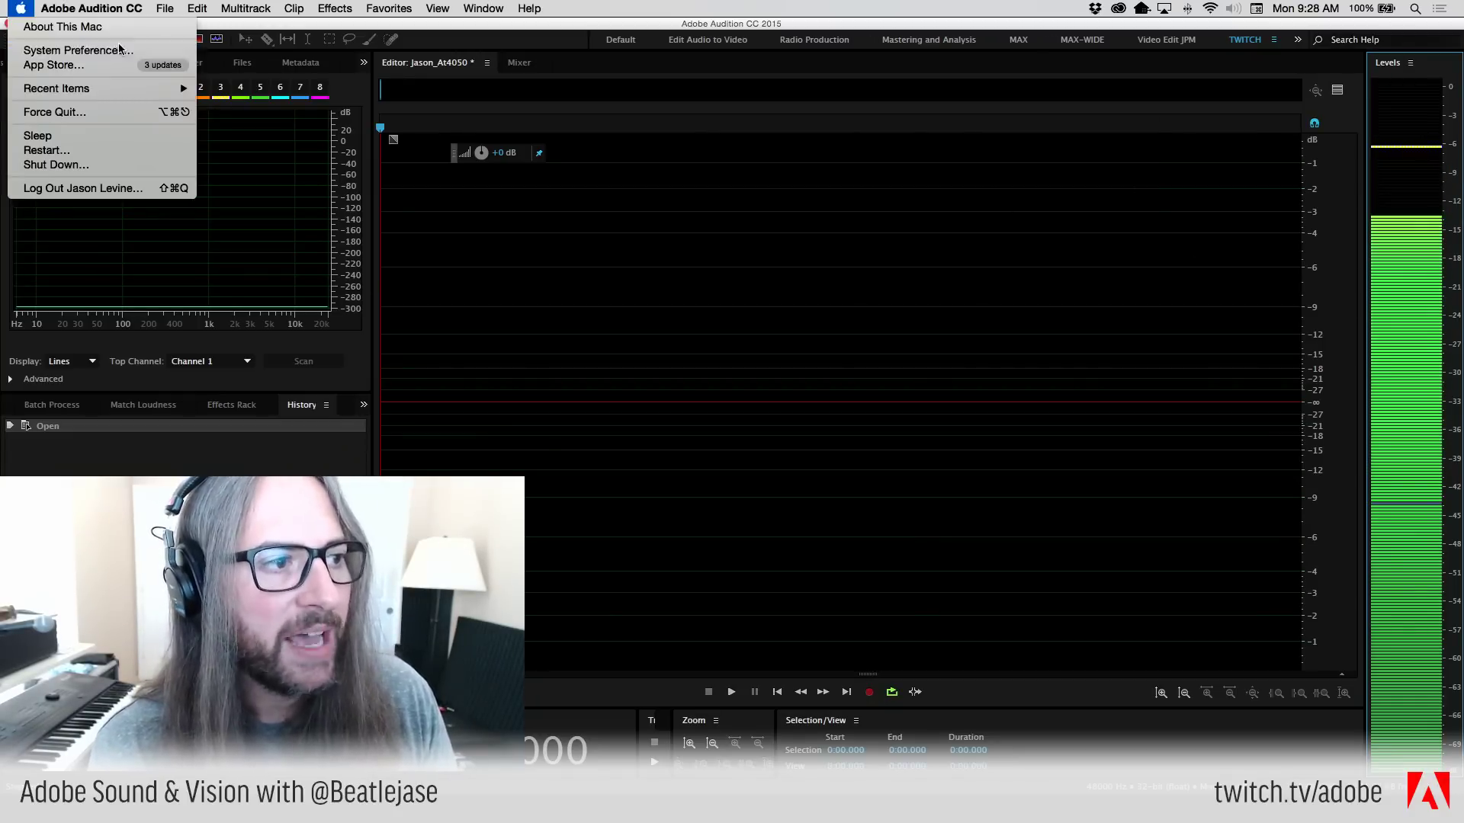
left_click_drag(327, 25, 936, 112)
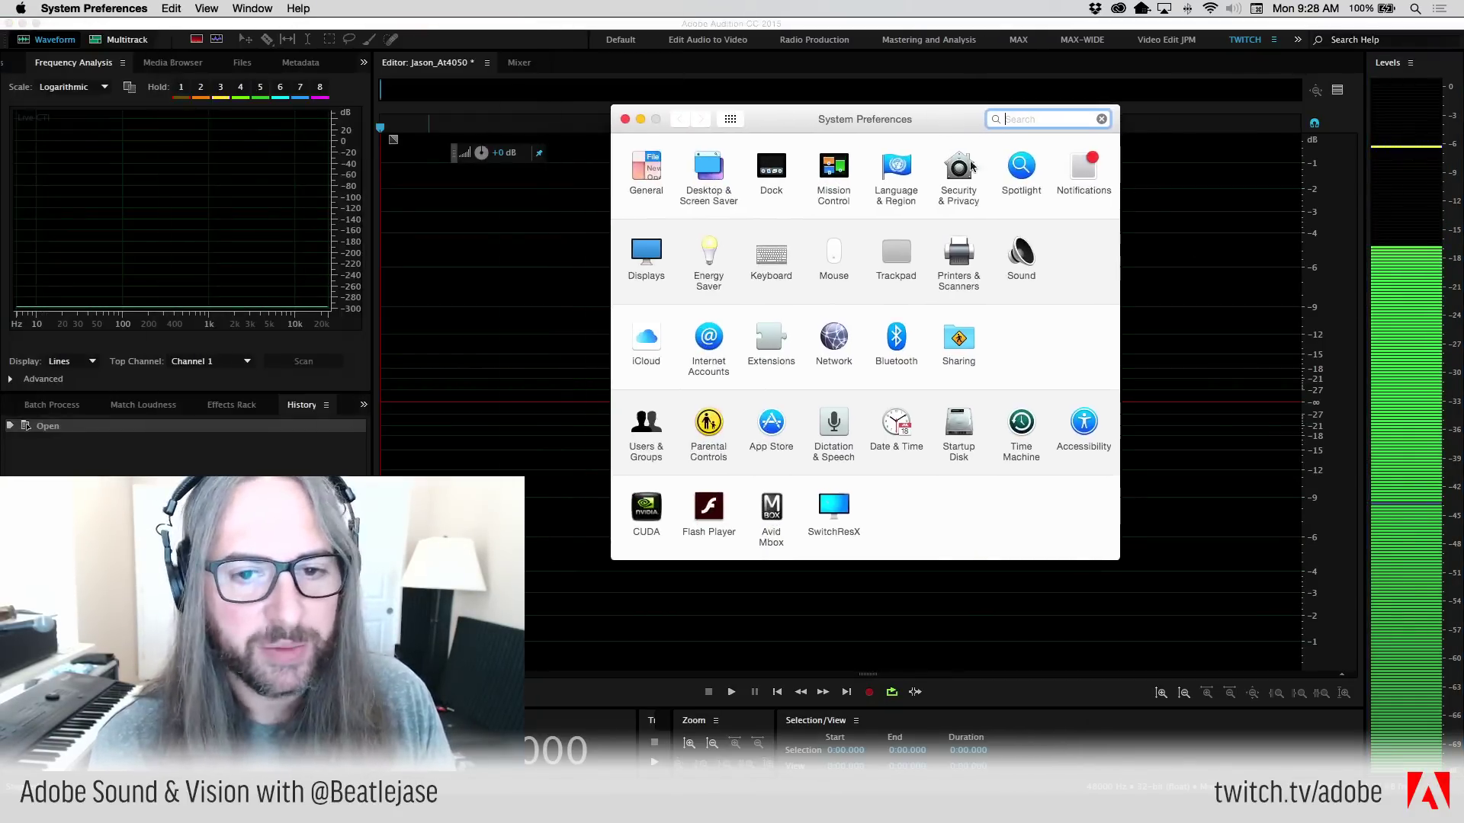
left_click(1023, 256)
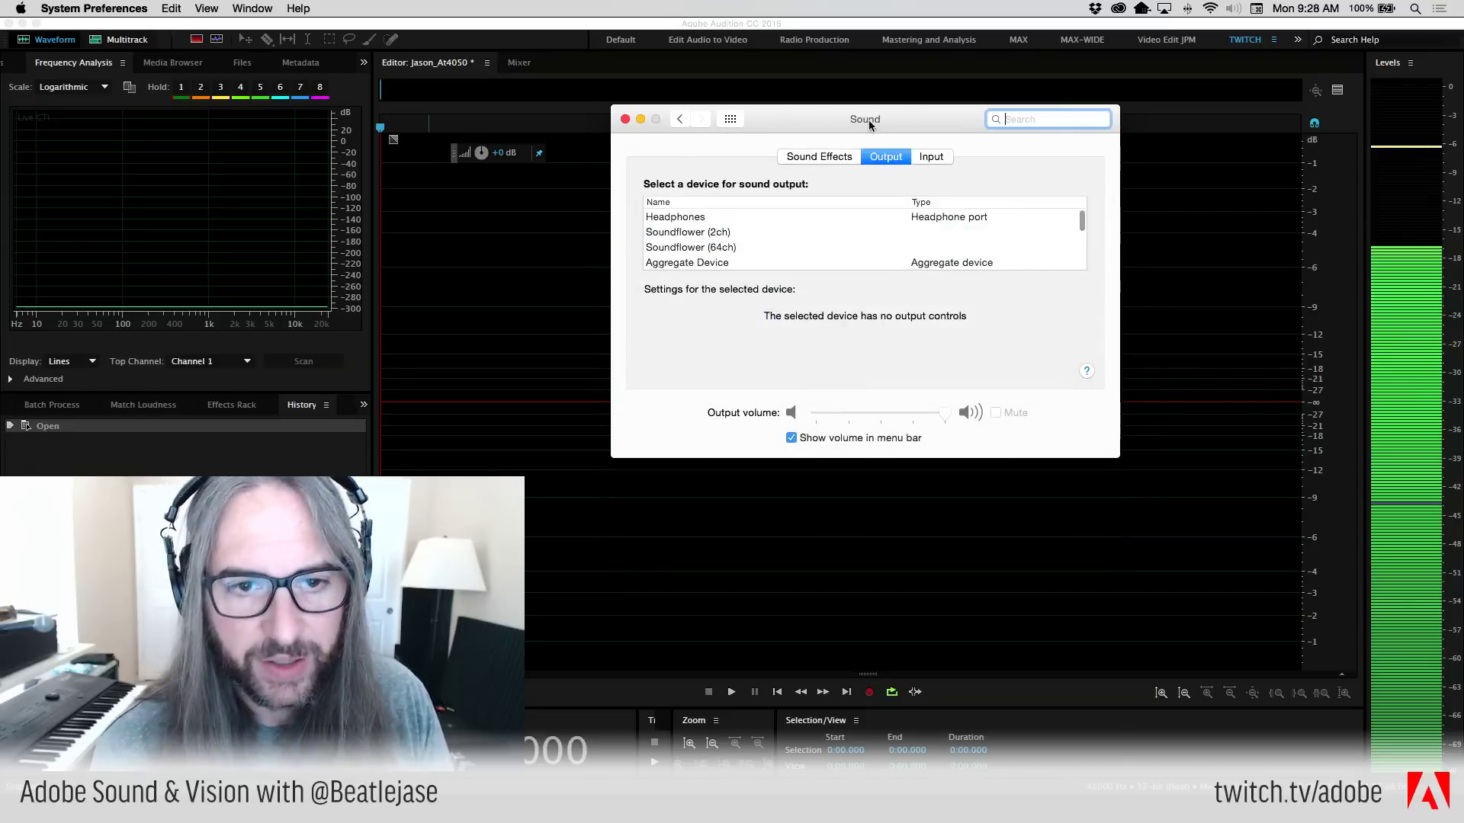
left_click_drag(858, 117, 884, 68)
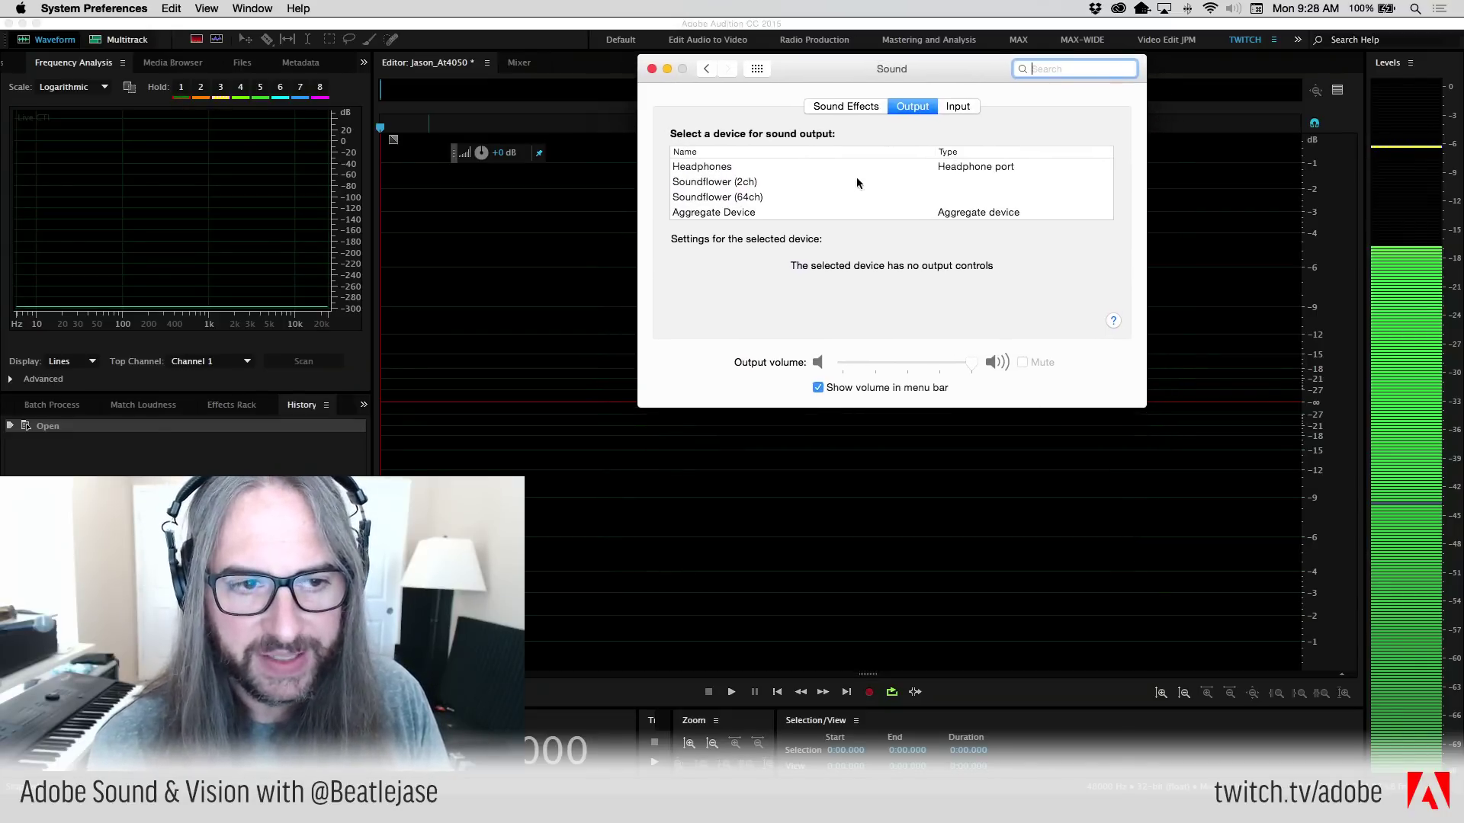
scroll(857, 177, "down", 4)
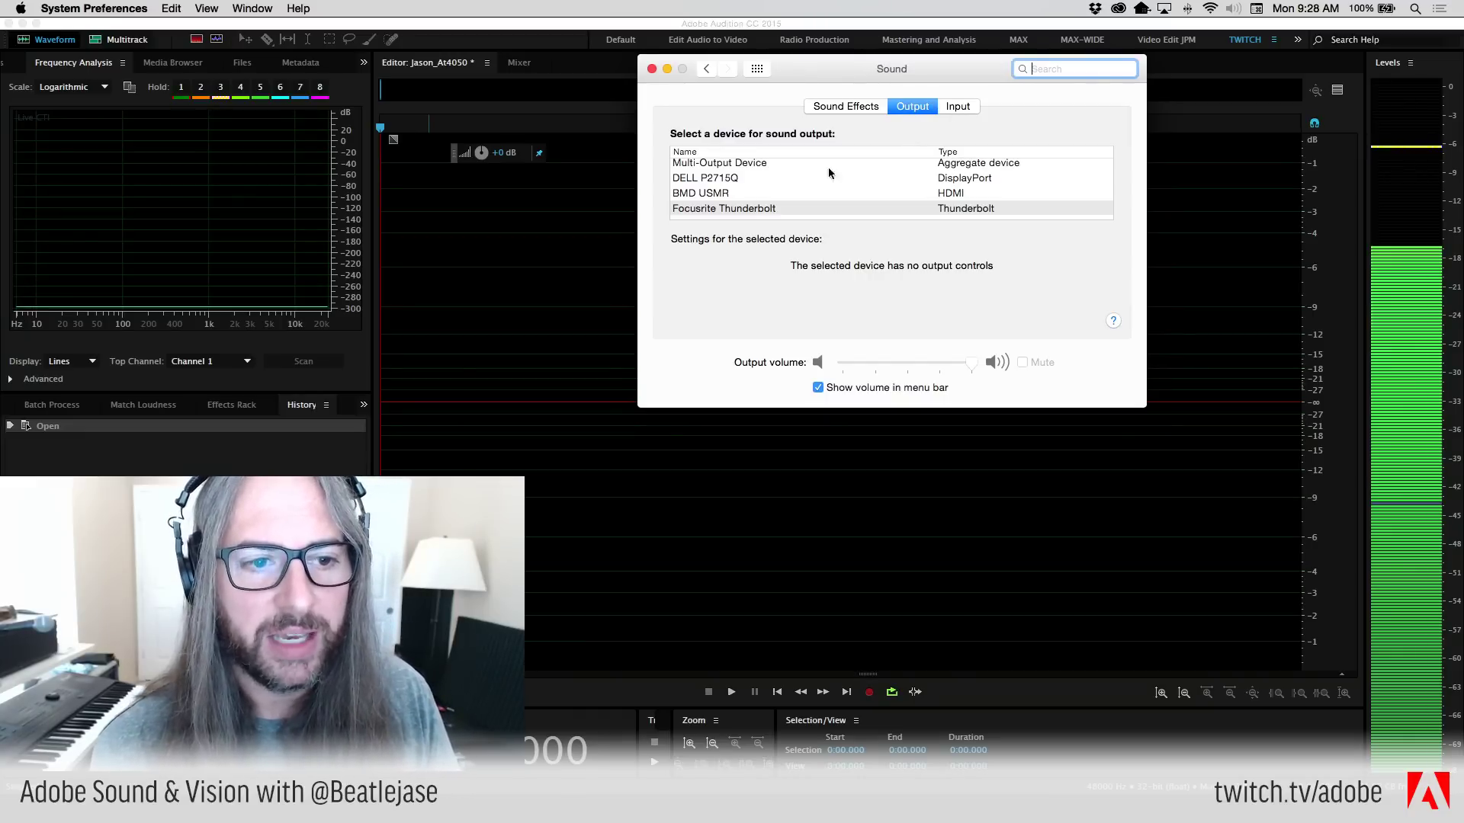
scroll(810, 174, "up", 5)
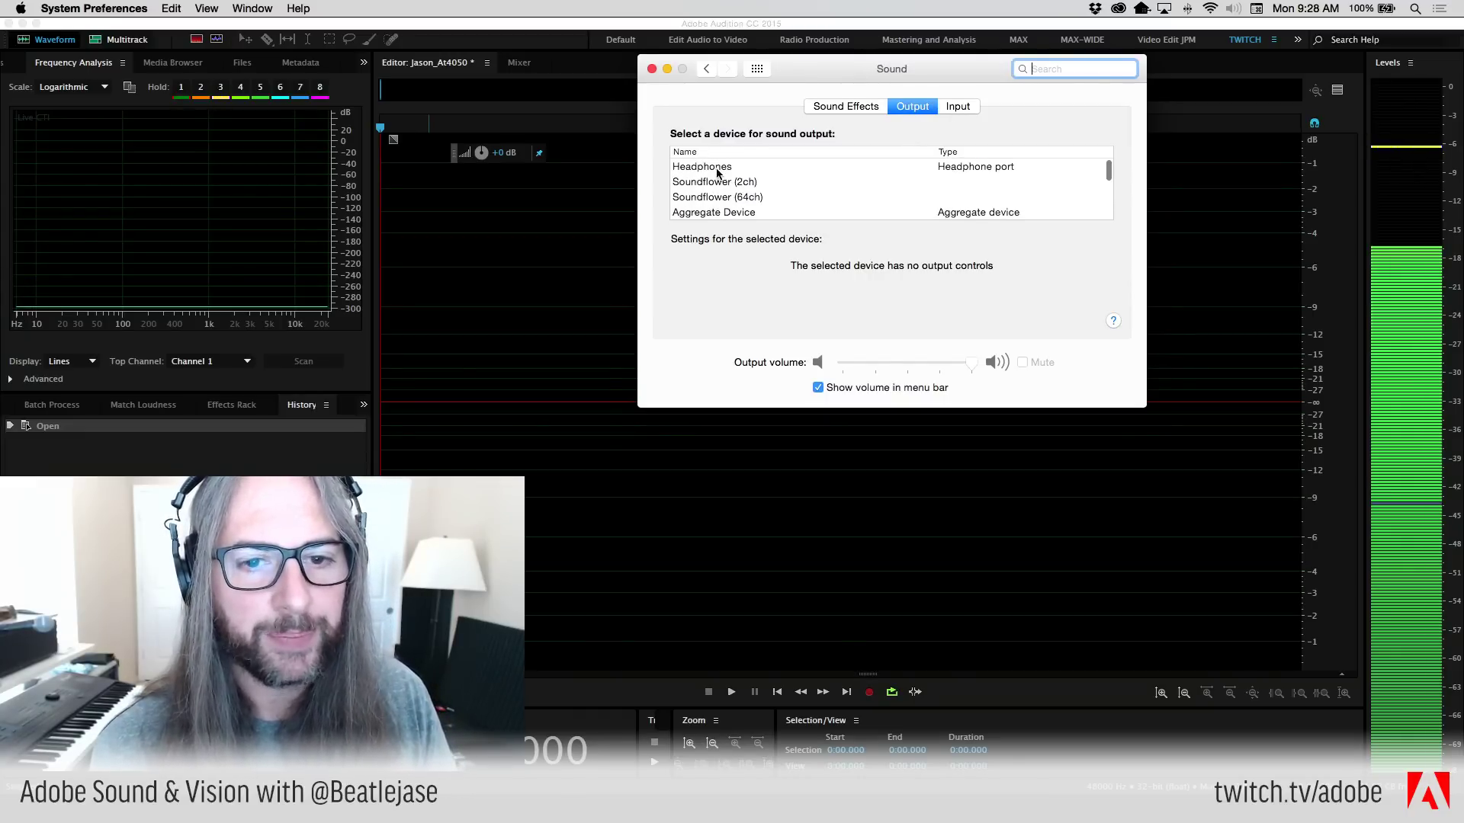
- Try Headphones as sound output and External Microphone as sound input, and set the output back to Focusrite Thunderbolt
left_click(717, 169)
left_click(957, 106)
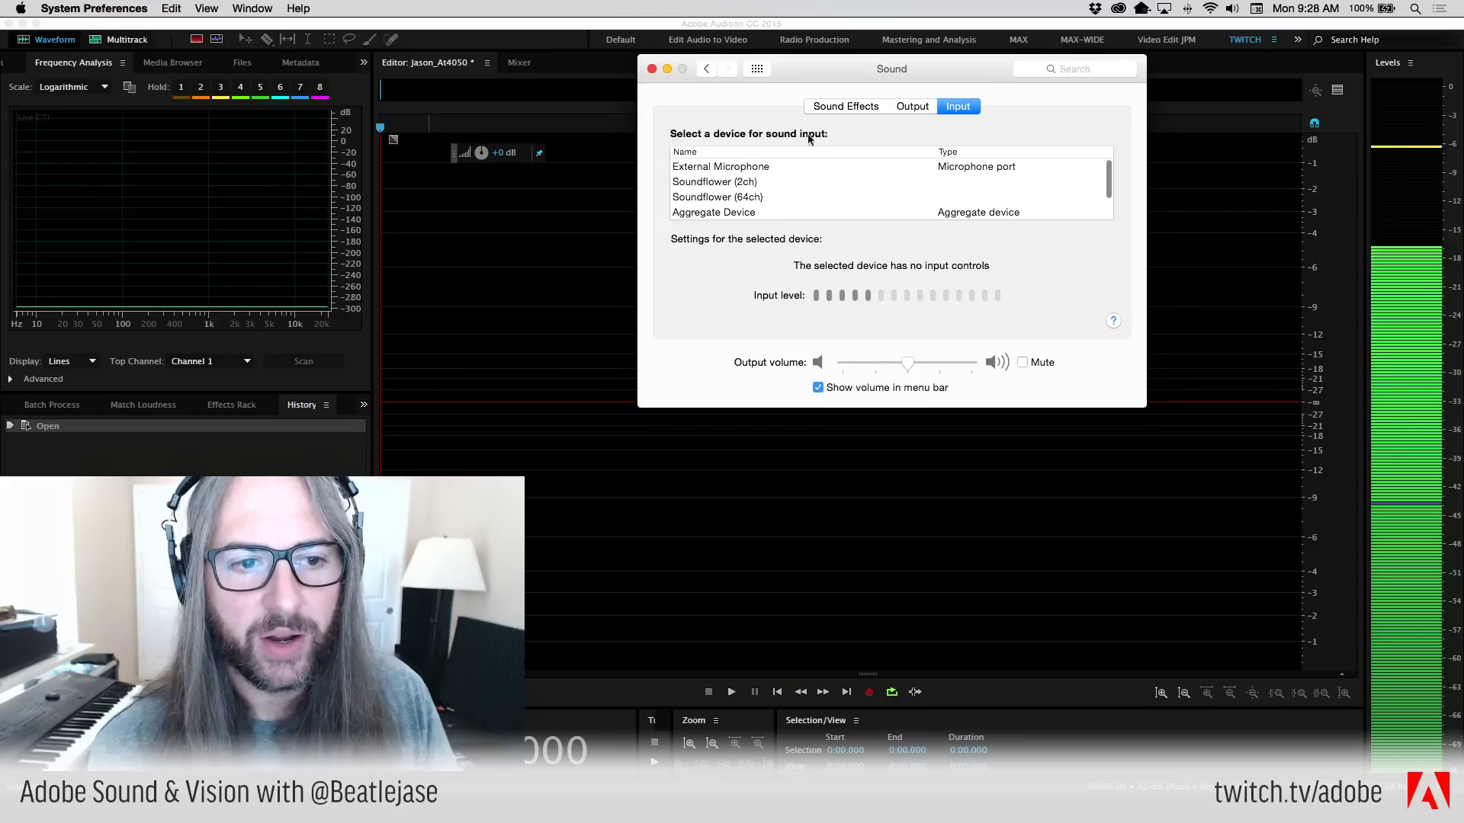
left_click(825, 166)
left_click(911, 106)
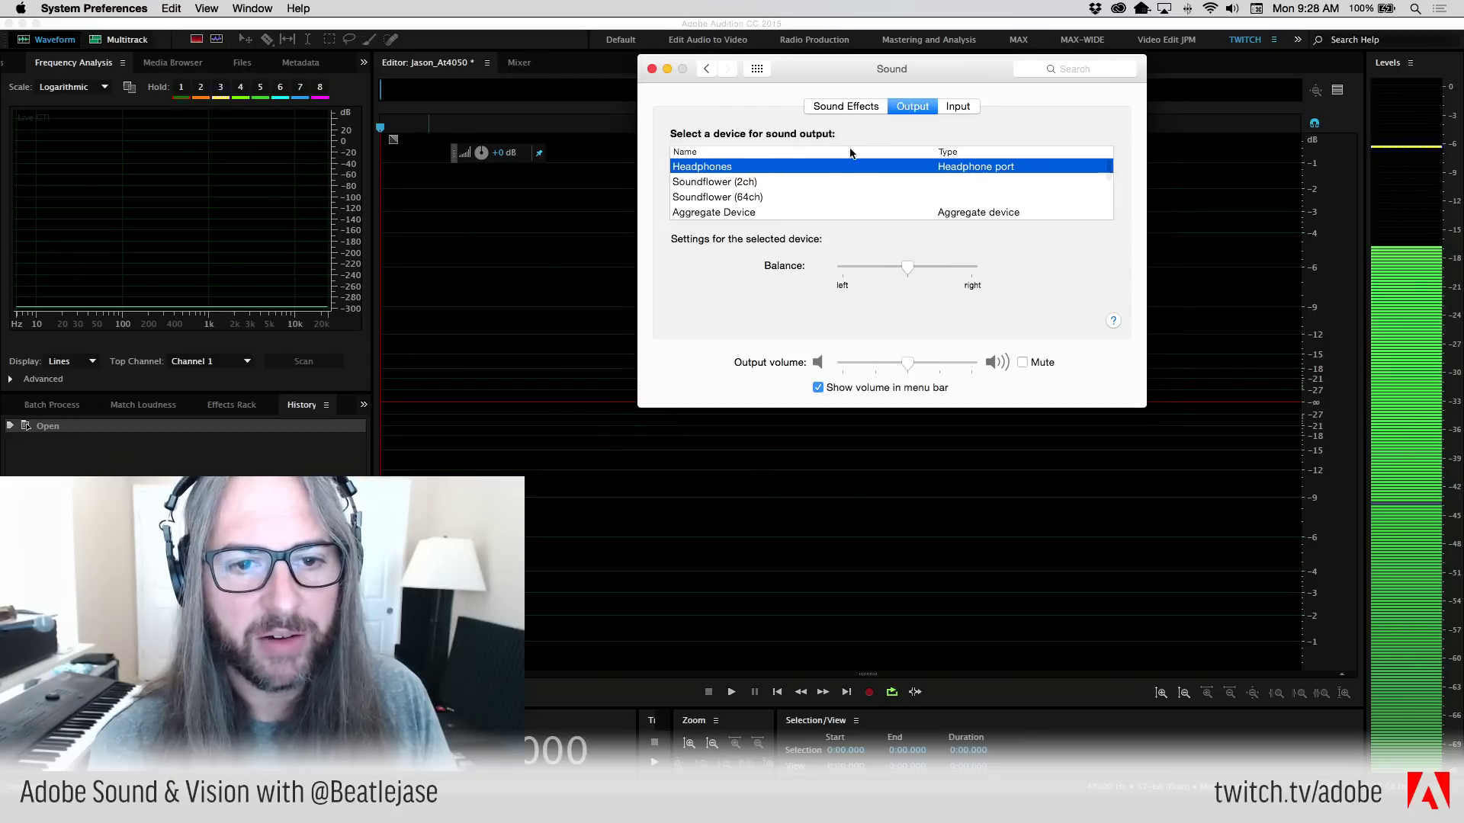
scroll(831, 195, "down", 5)
left_click(758, 168)
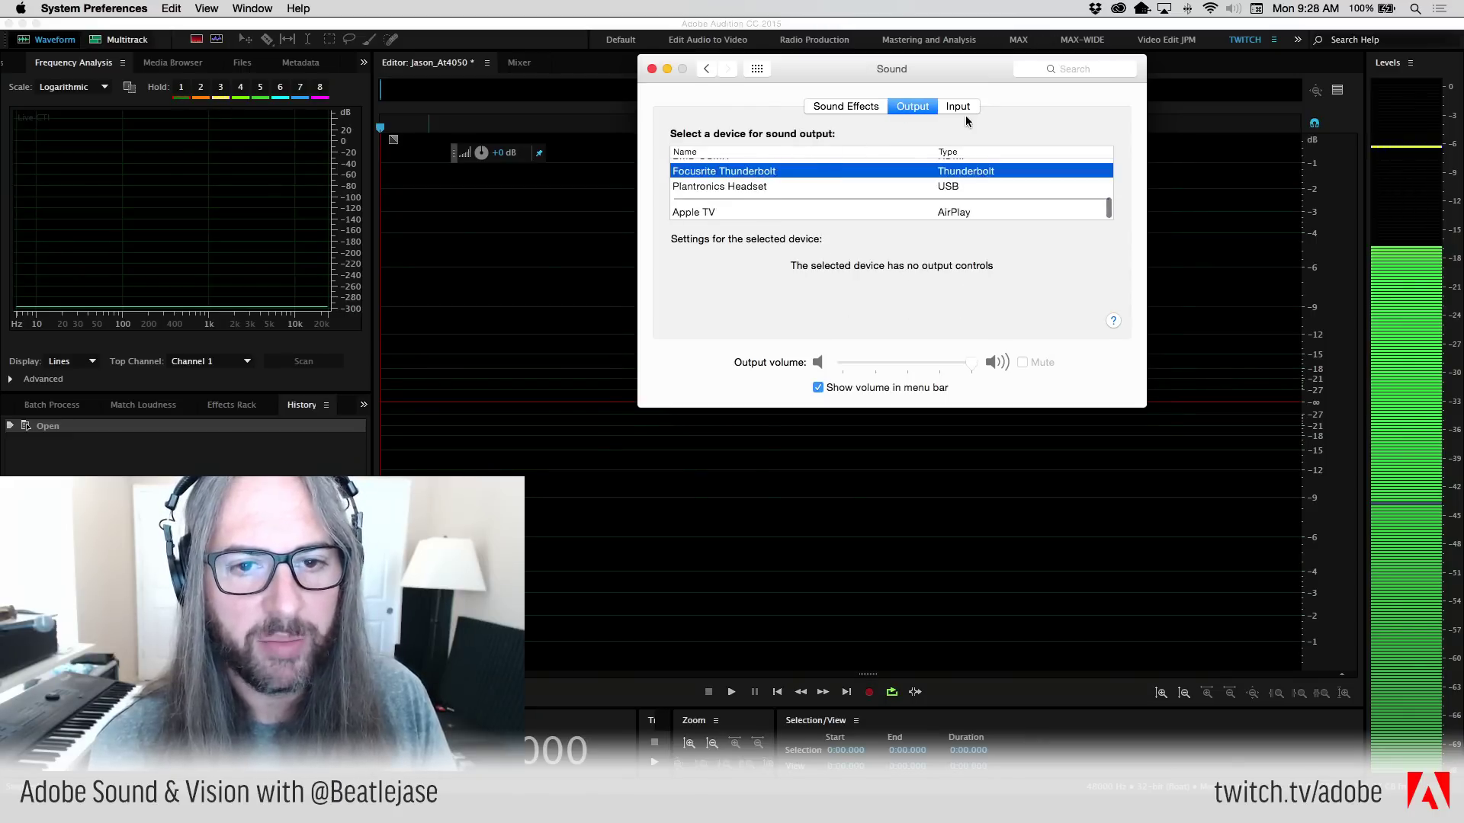
- Lower the External Microphone's input volume to about two thirds of its range
left_click(958, 106)
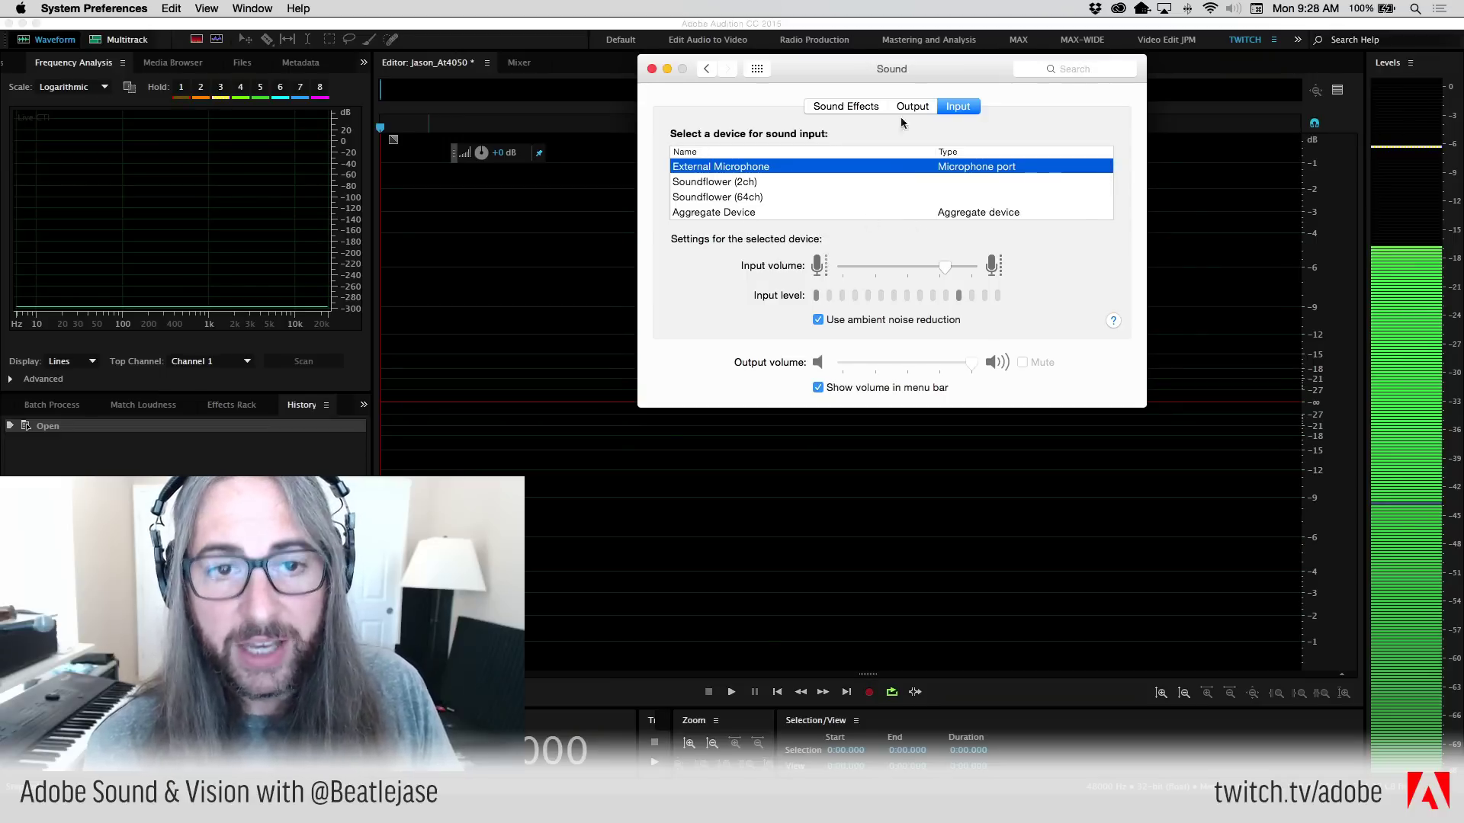
mouse_move(945, 266)
left_mouse_down()
mouse_move(864, 268)
mouse_move(965, 267)
mouse_move(870, 267)
mouse_move(916, 267)
left_mouse_up()
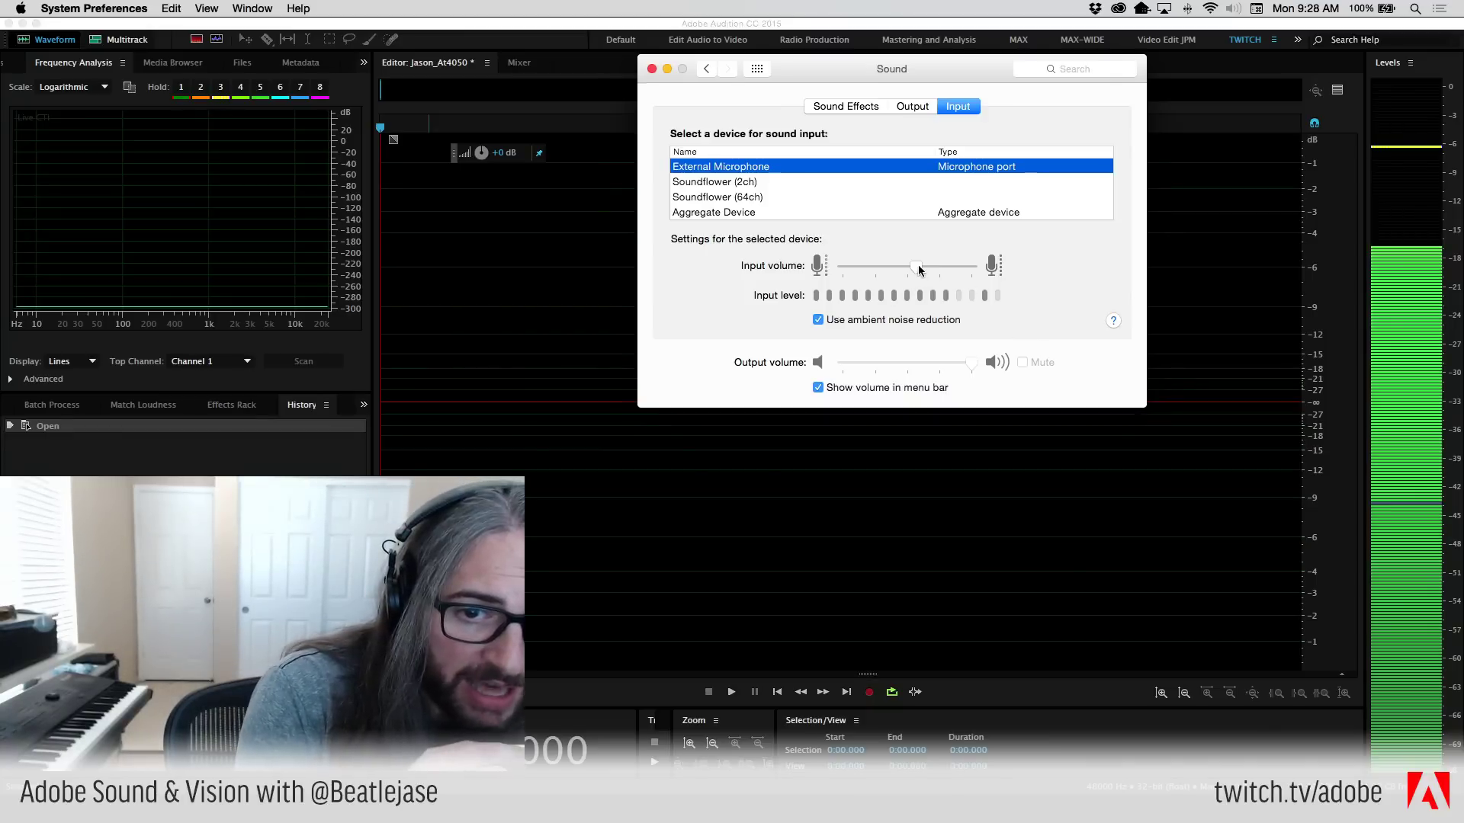
mouse_move(918, 265)
left_mouse_down()
mouse_move(833, 270)
mouse_move(934, 267)
left_mouse_up()
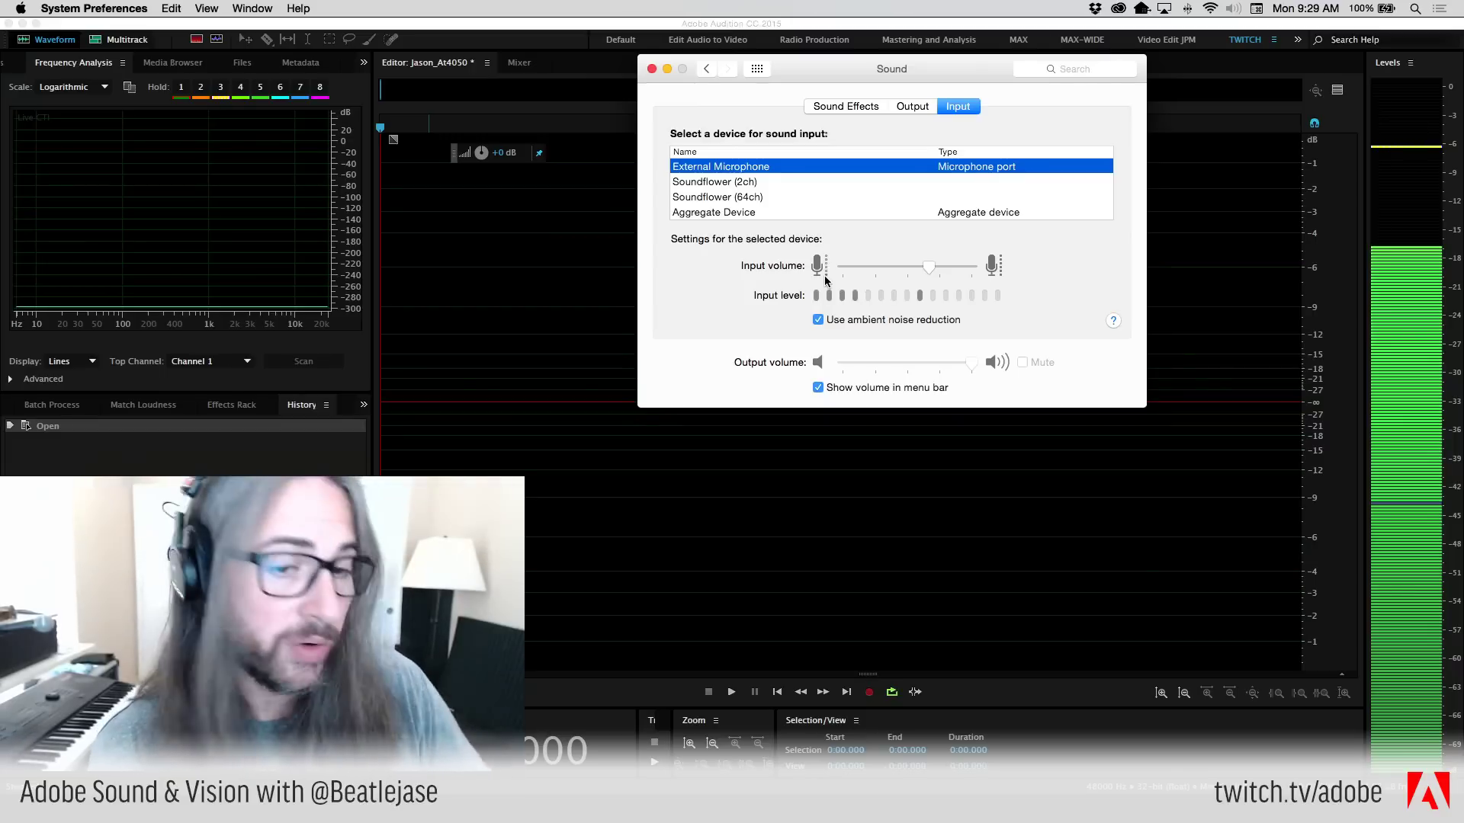
- Select the Plantronics Headset as the sound input and raise its input volume to about three quarters
scroll(818, 199, "down", 2)
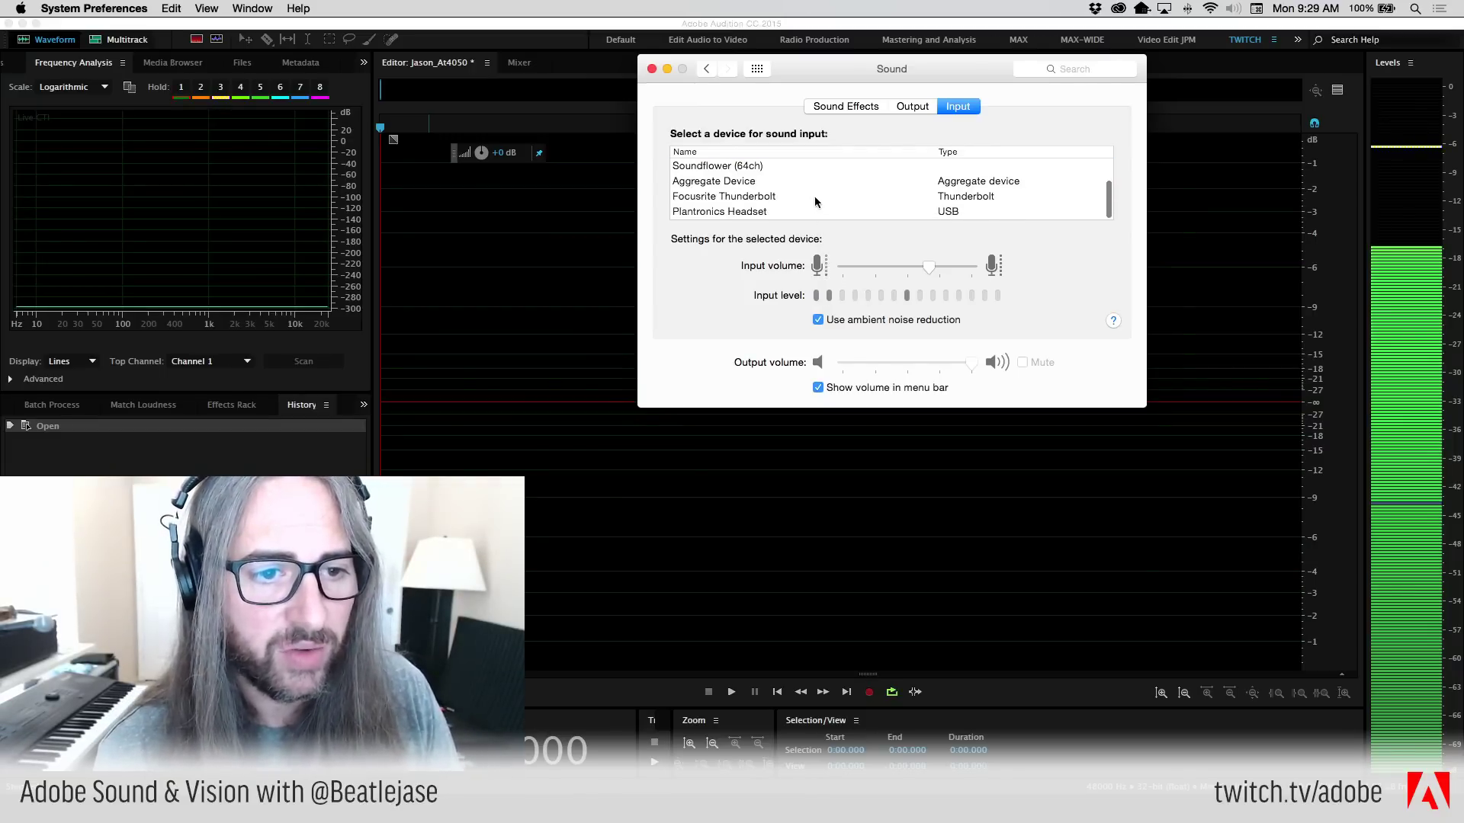
left_click(751, 212)
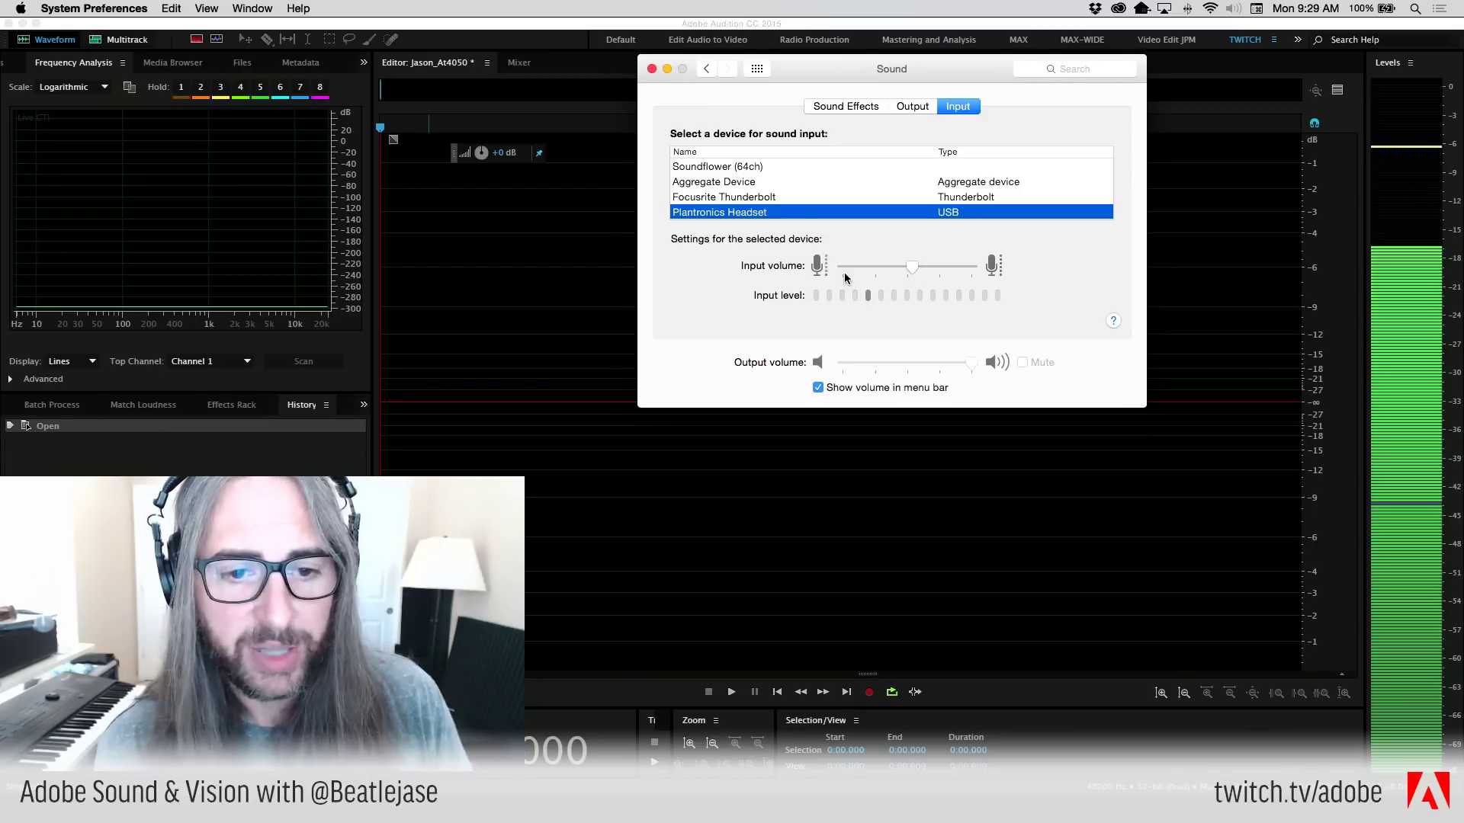
mouse_move(913, 265)
left_mouse_down()
mouse_move(949, 267)
mouse_move(885, 269)
mouse_move(936, 269)
left_mouse_up()
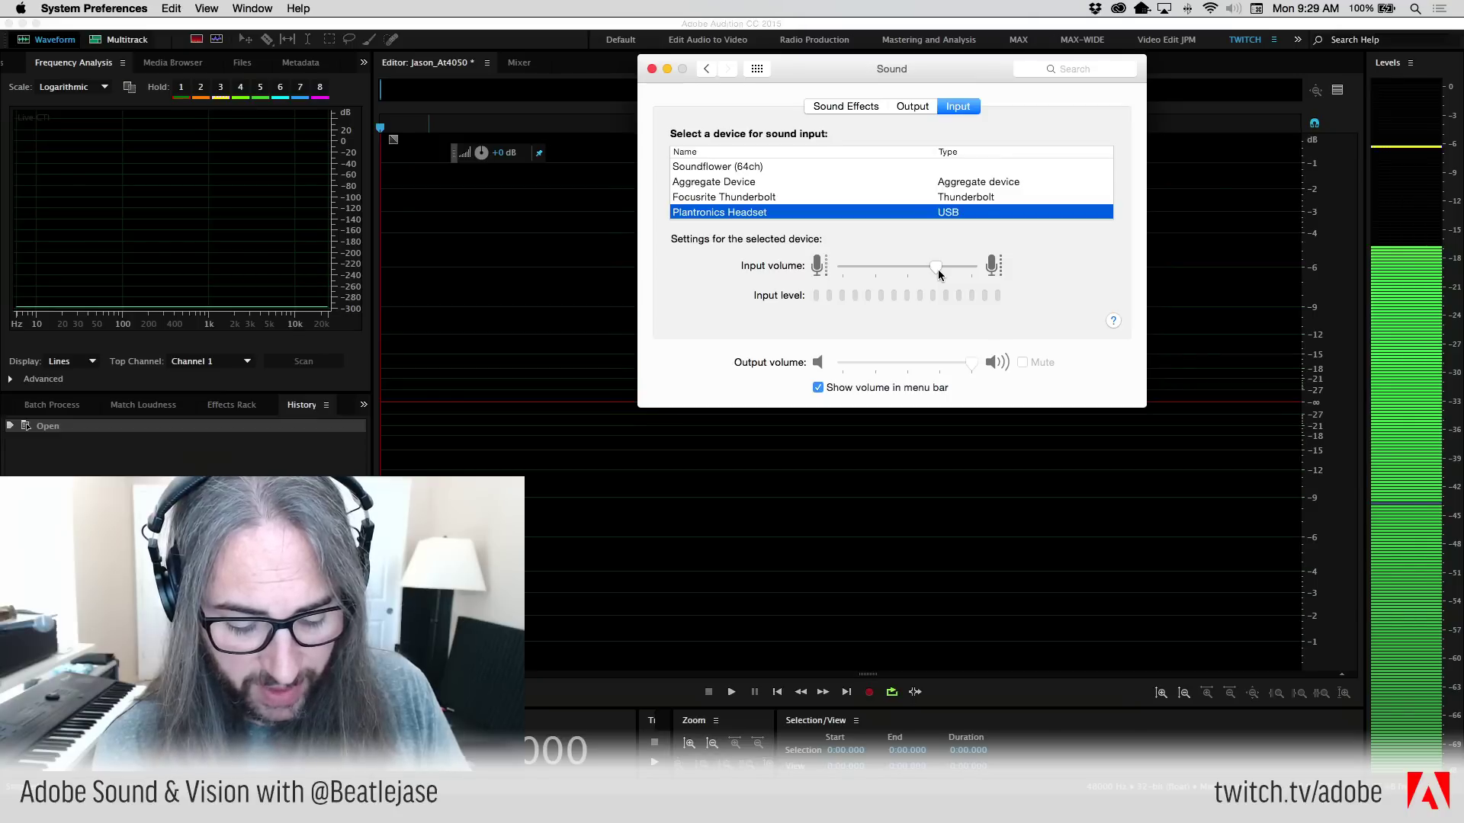
mouse_move(937, 270)
left_mouse_down()
mouse_move(910, 267)
mouse_move(946, 266)
left_mouse_up()
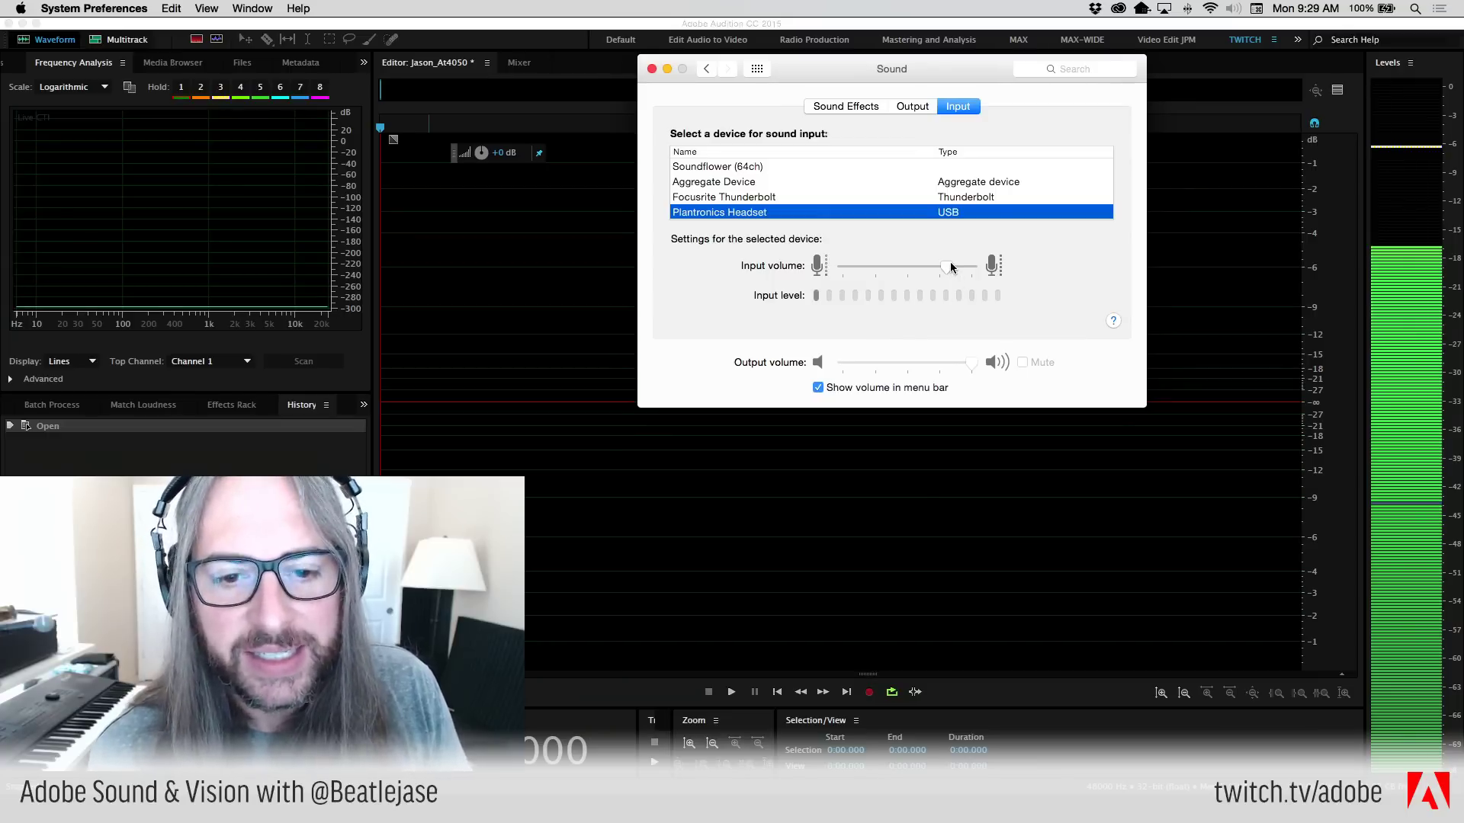
left_click_drag(950, 262, 934, 262)
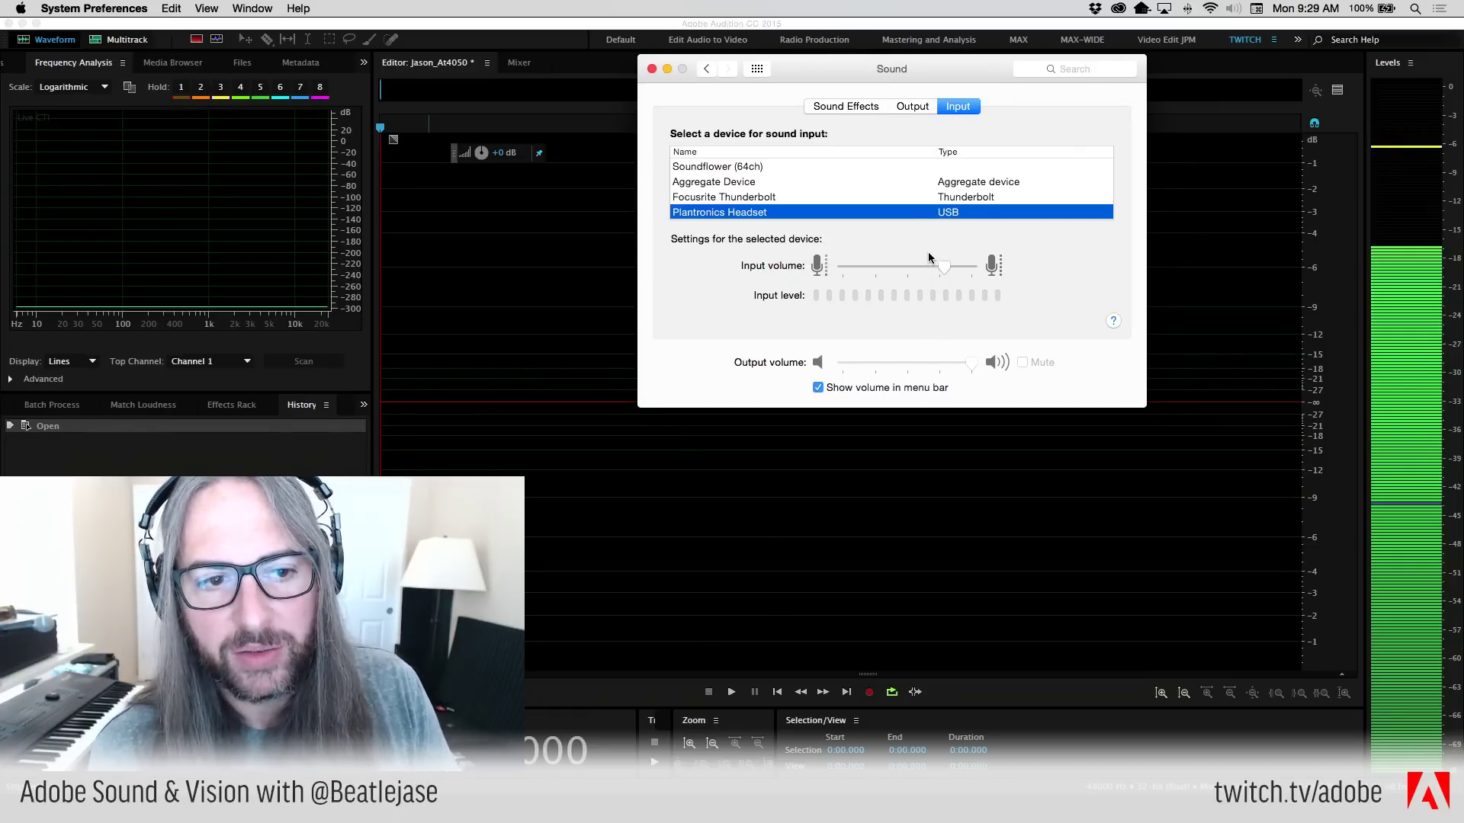
- Select Focusrite Thunderbolt as the sound input, and view the hardware input levels in Focusrite Control before minimizing it
left_click(845, 196)
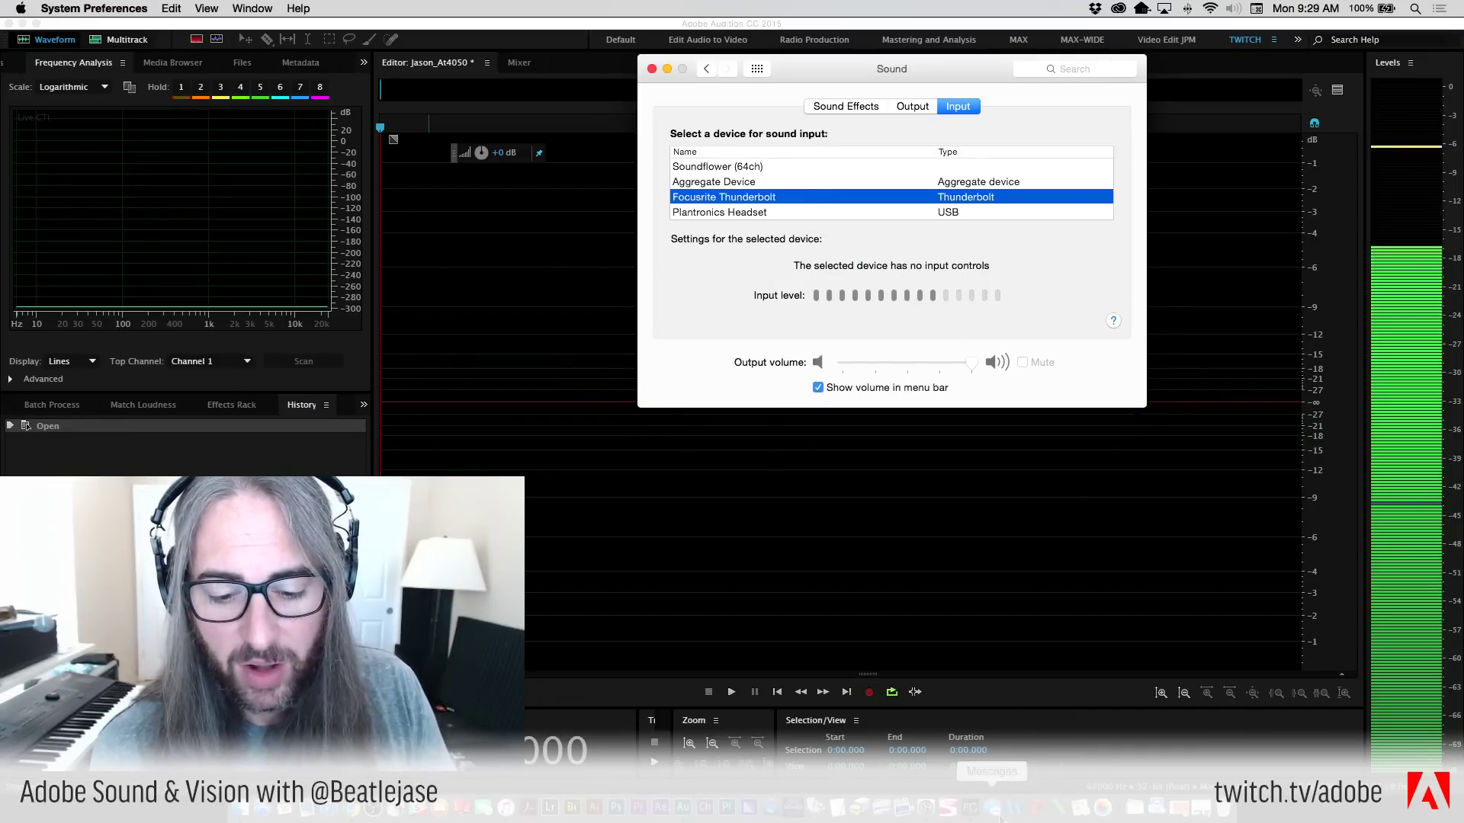
left_click(970, 810)
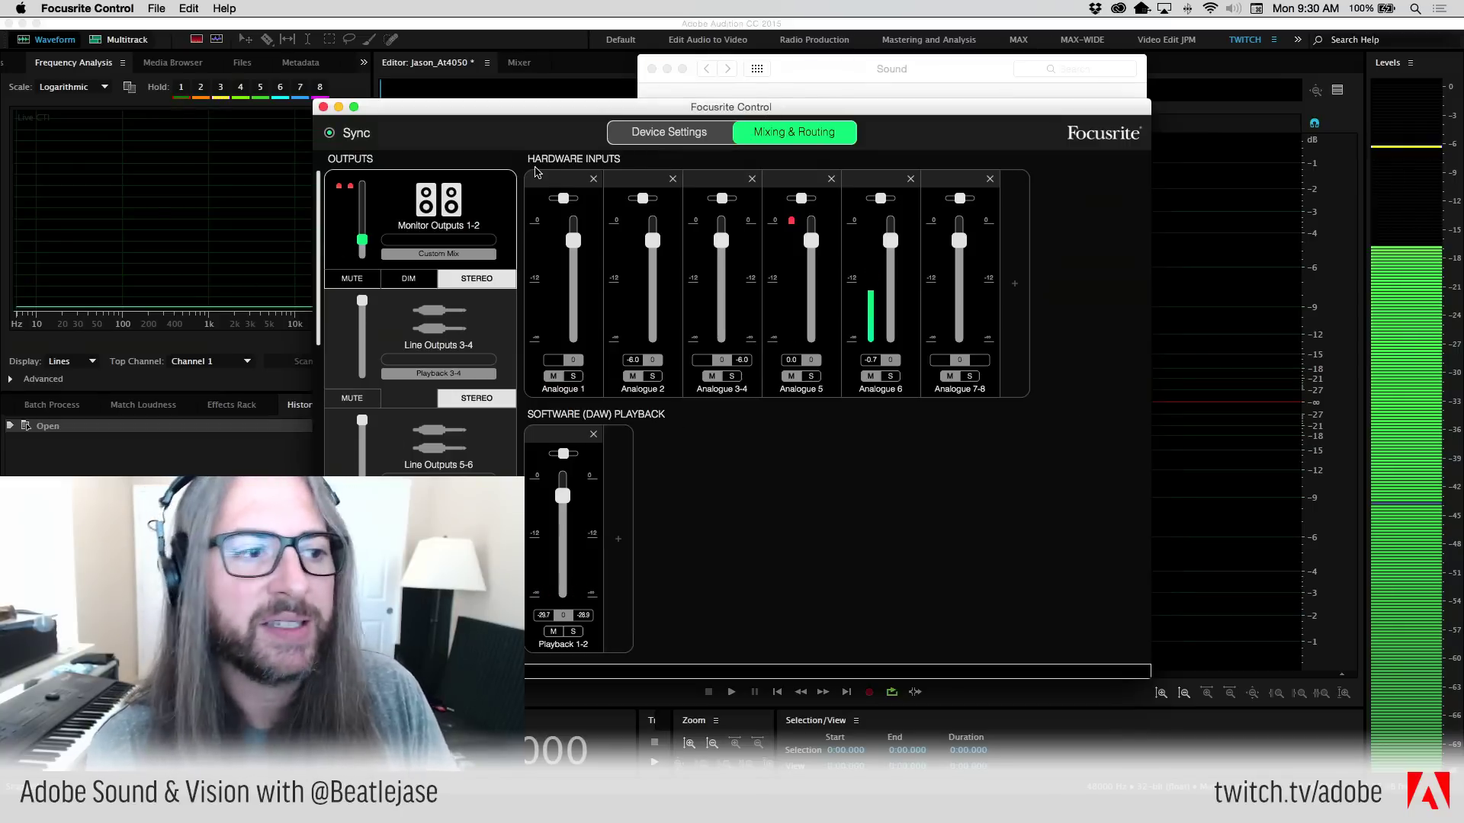
left_click(339, 107)
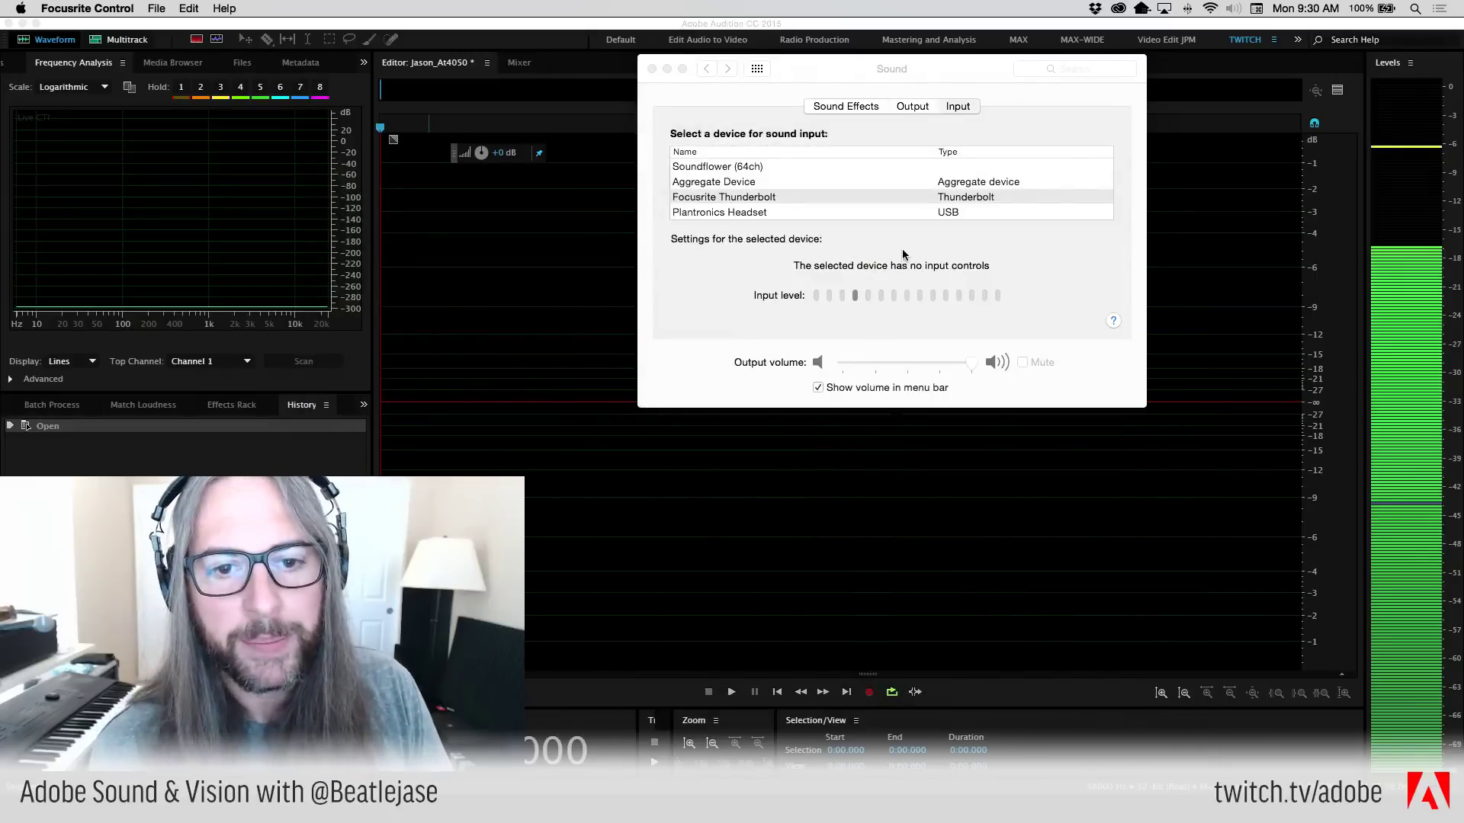
- Check the selected input and output devices in the Sound settings and close them to return to Audition
left_click(951, 108)
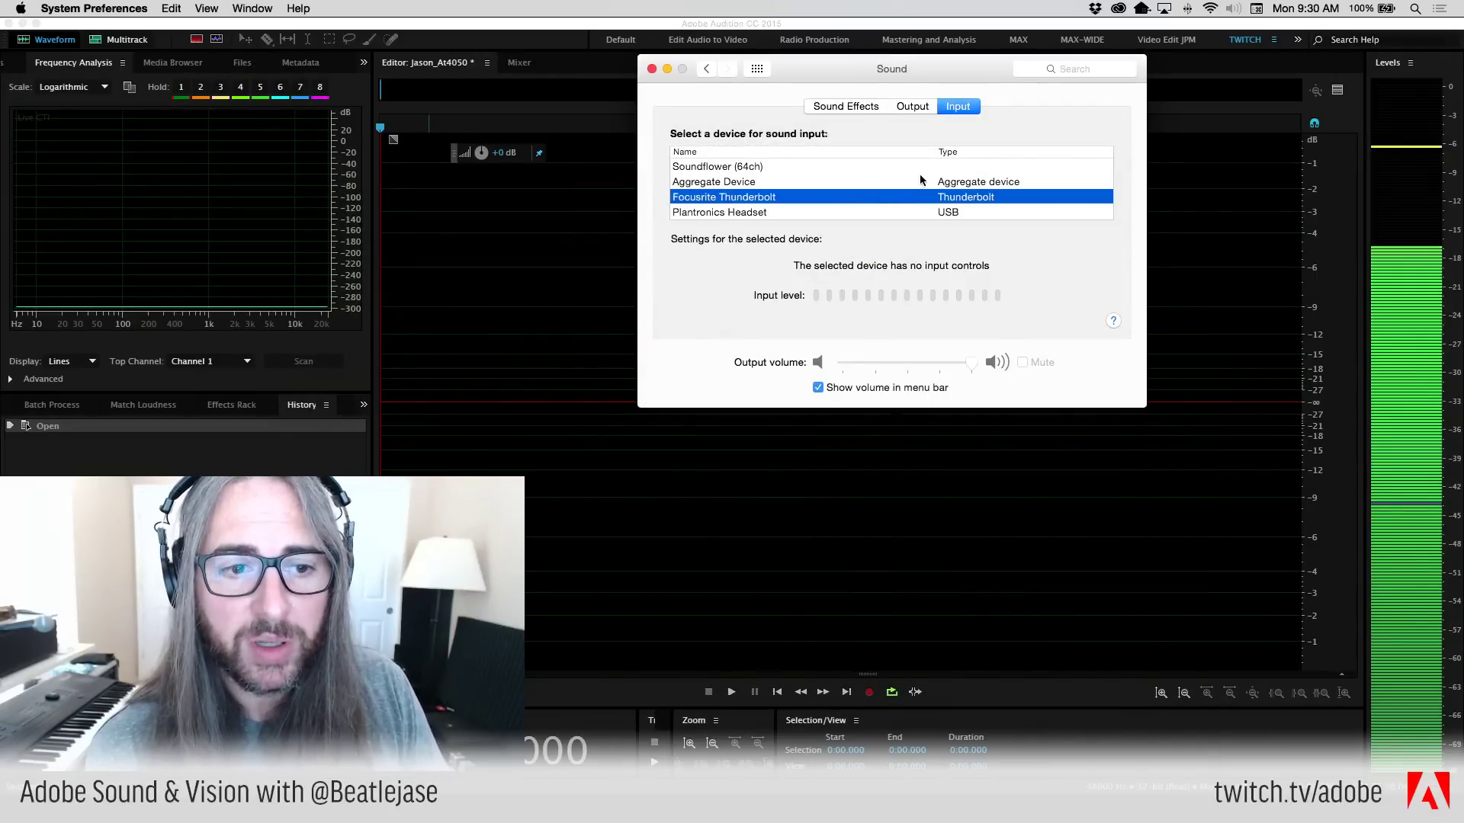
left_click(911, 111)
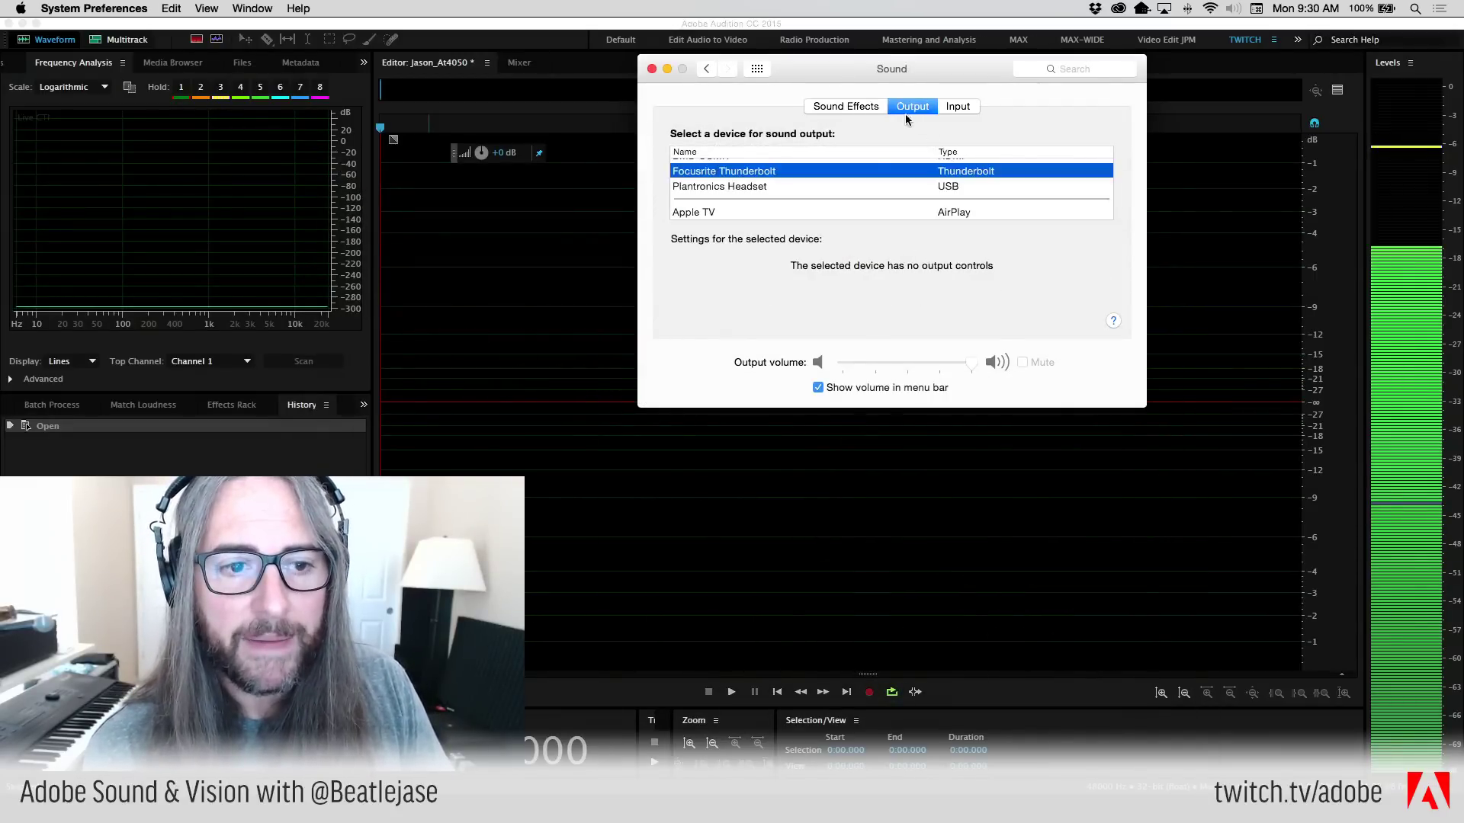
left_click(950, 107)
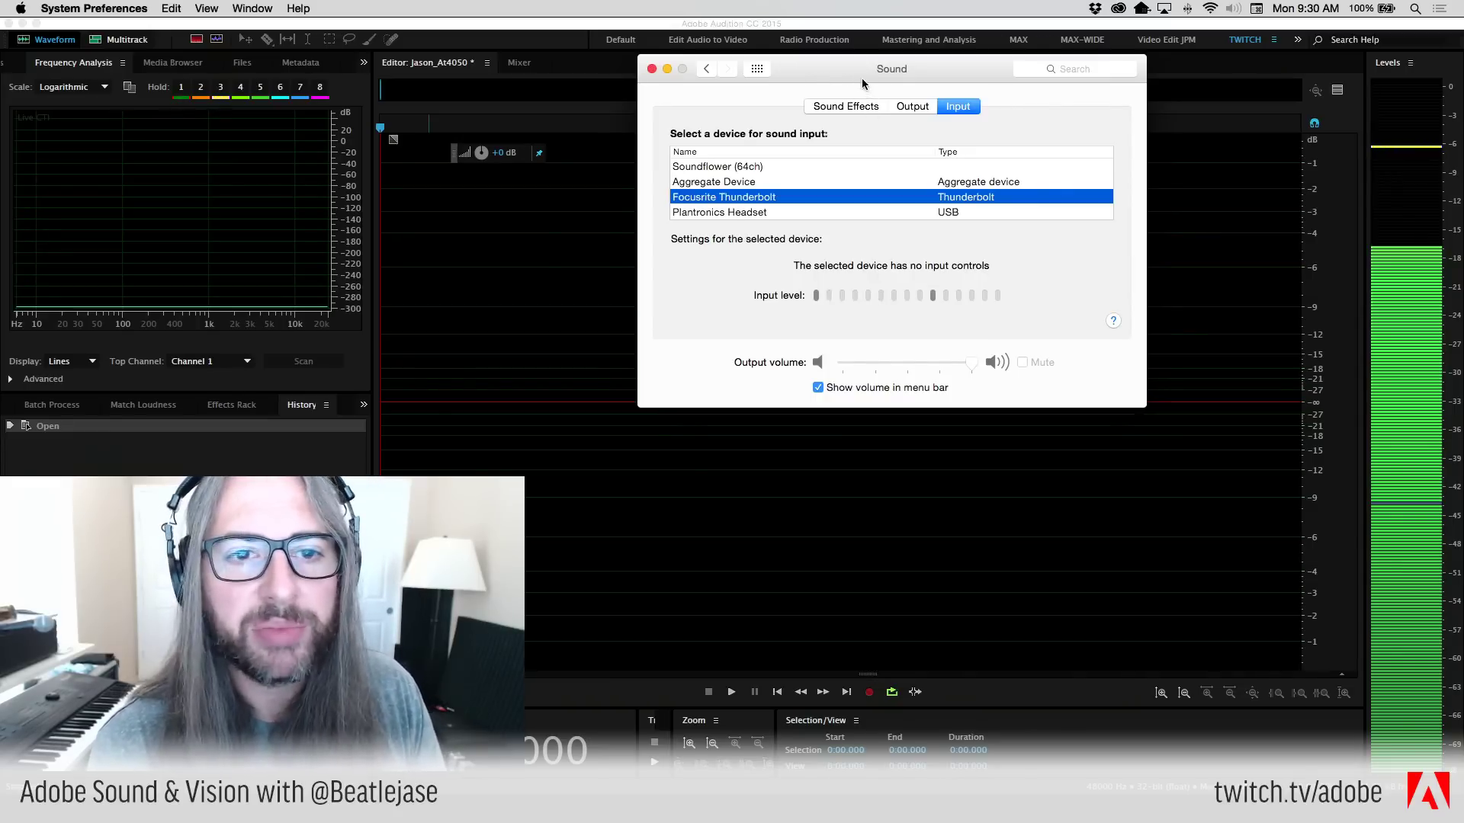
left_click_drag(863, 81, 899, 52)
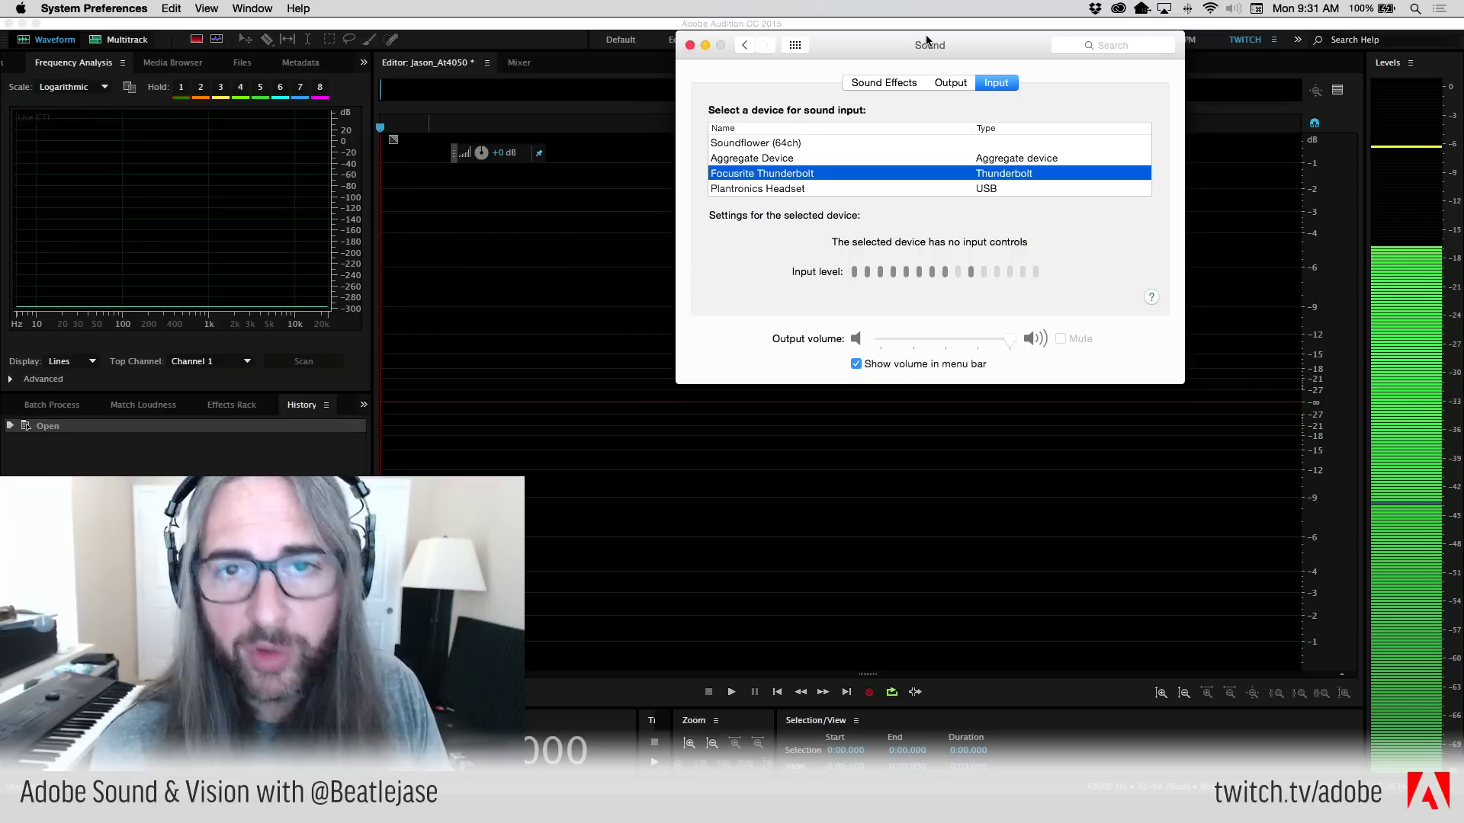
left_click(689, 47)
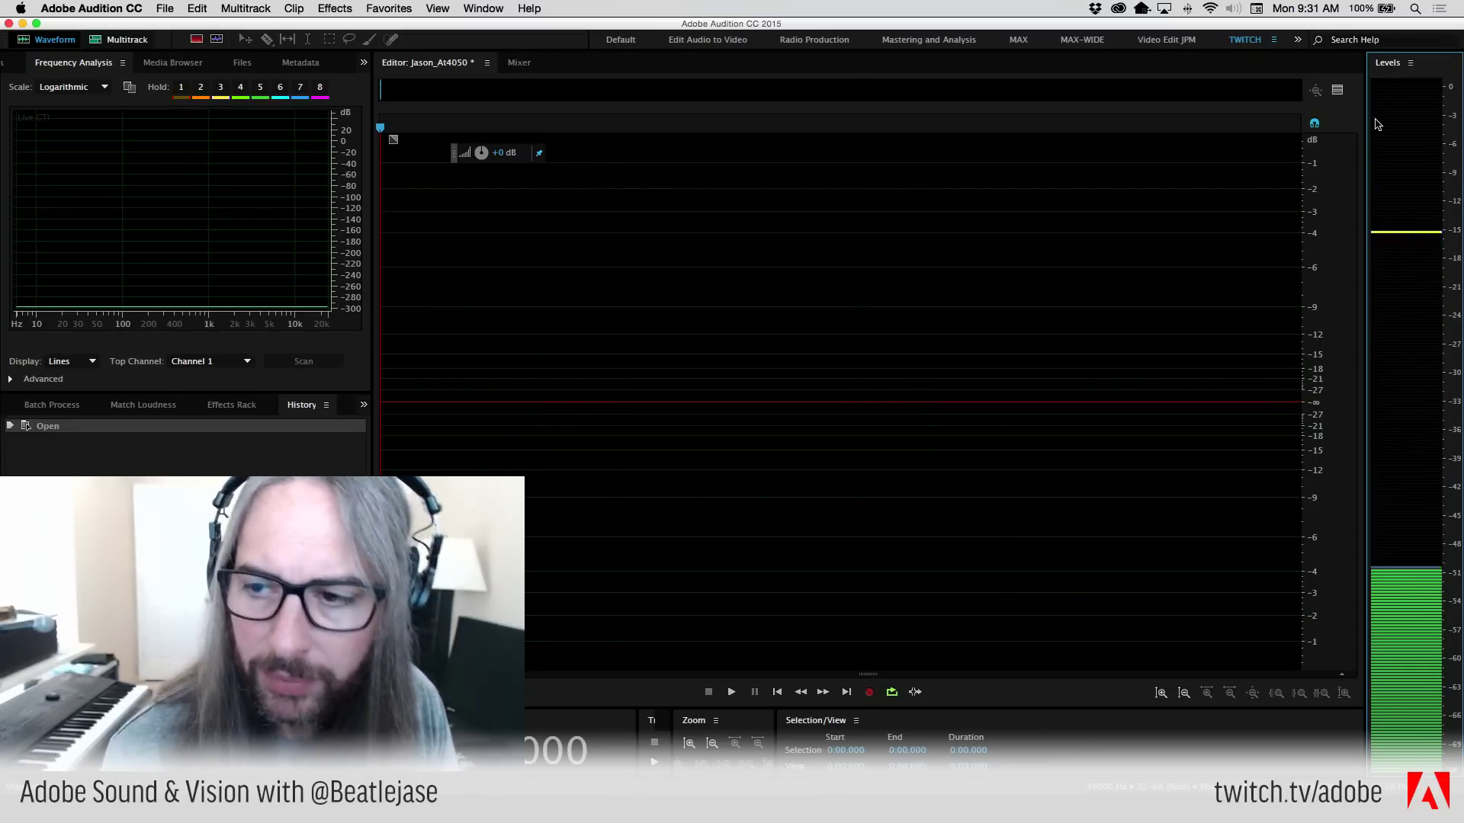
- Turn off the LED meter display in the Levels panel
right_click(1398, 155)
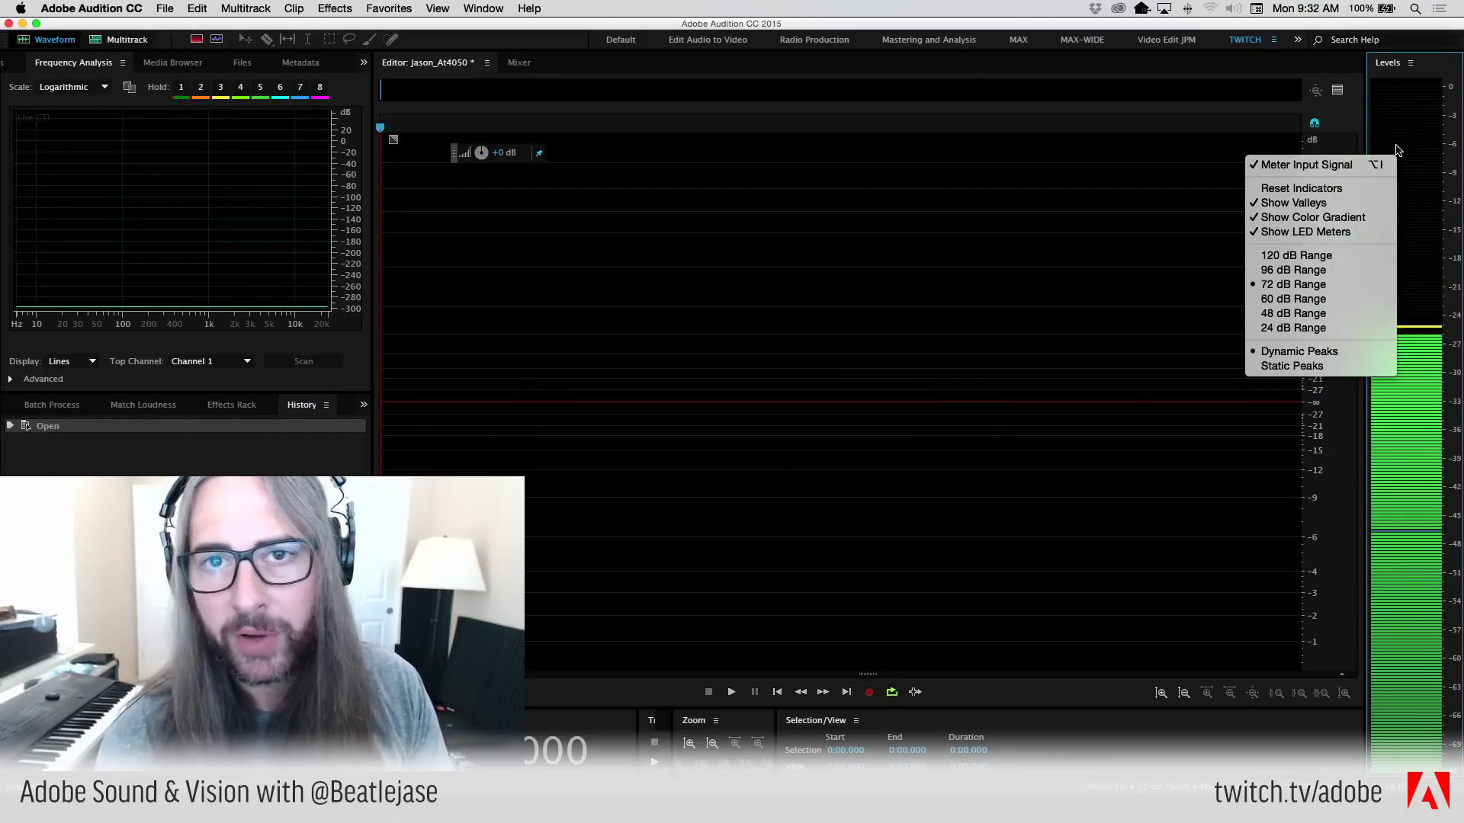
left_click(1422, 103)
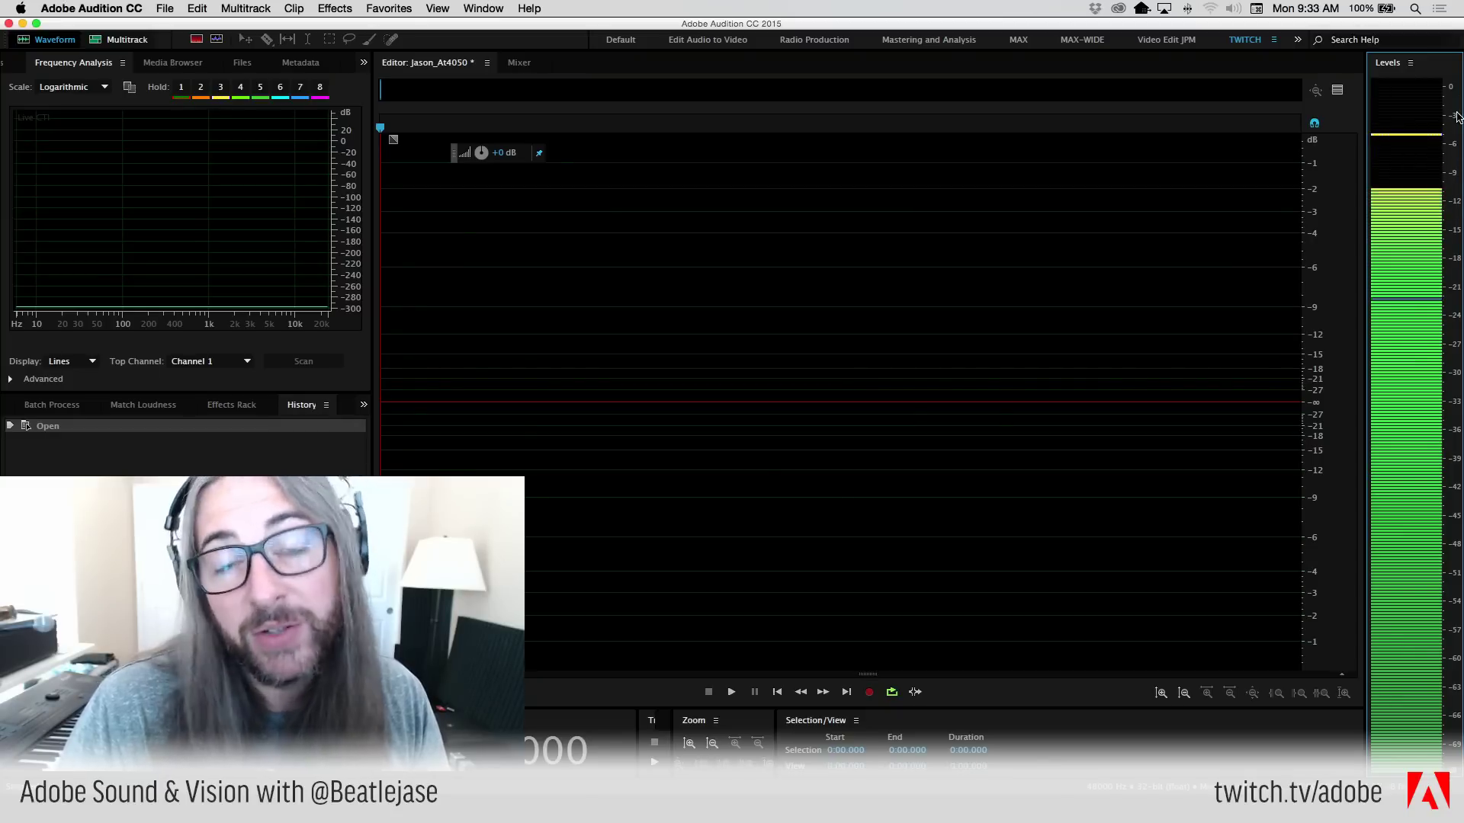
right_click(1404, 229)
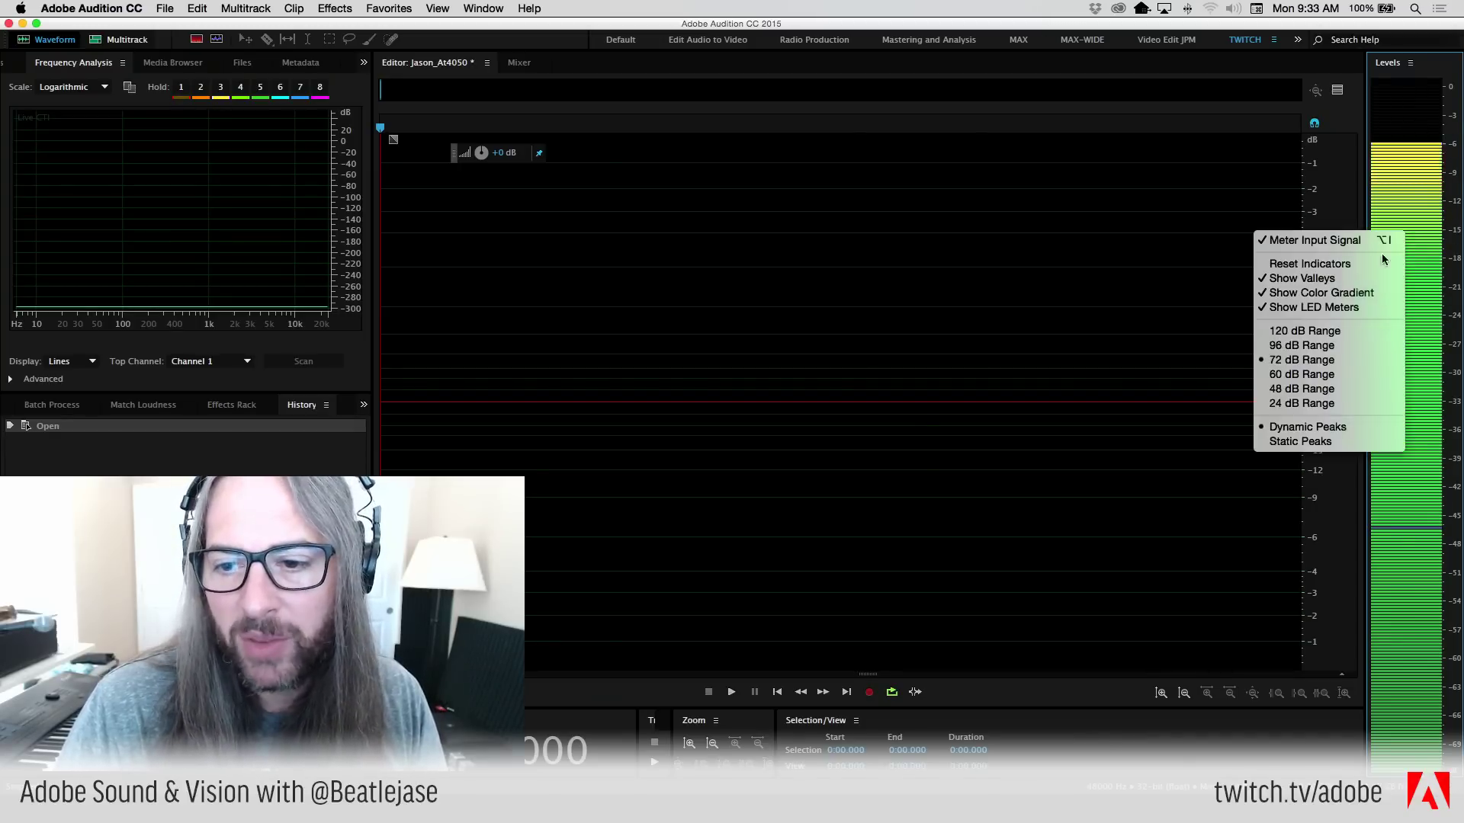
left_click(1373, 308)
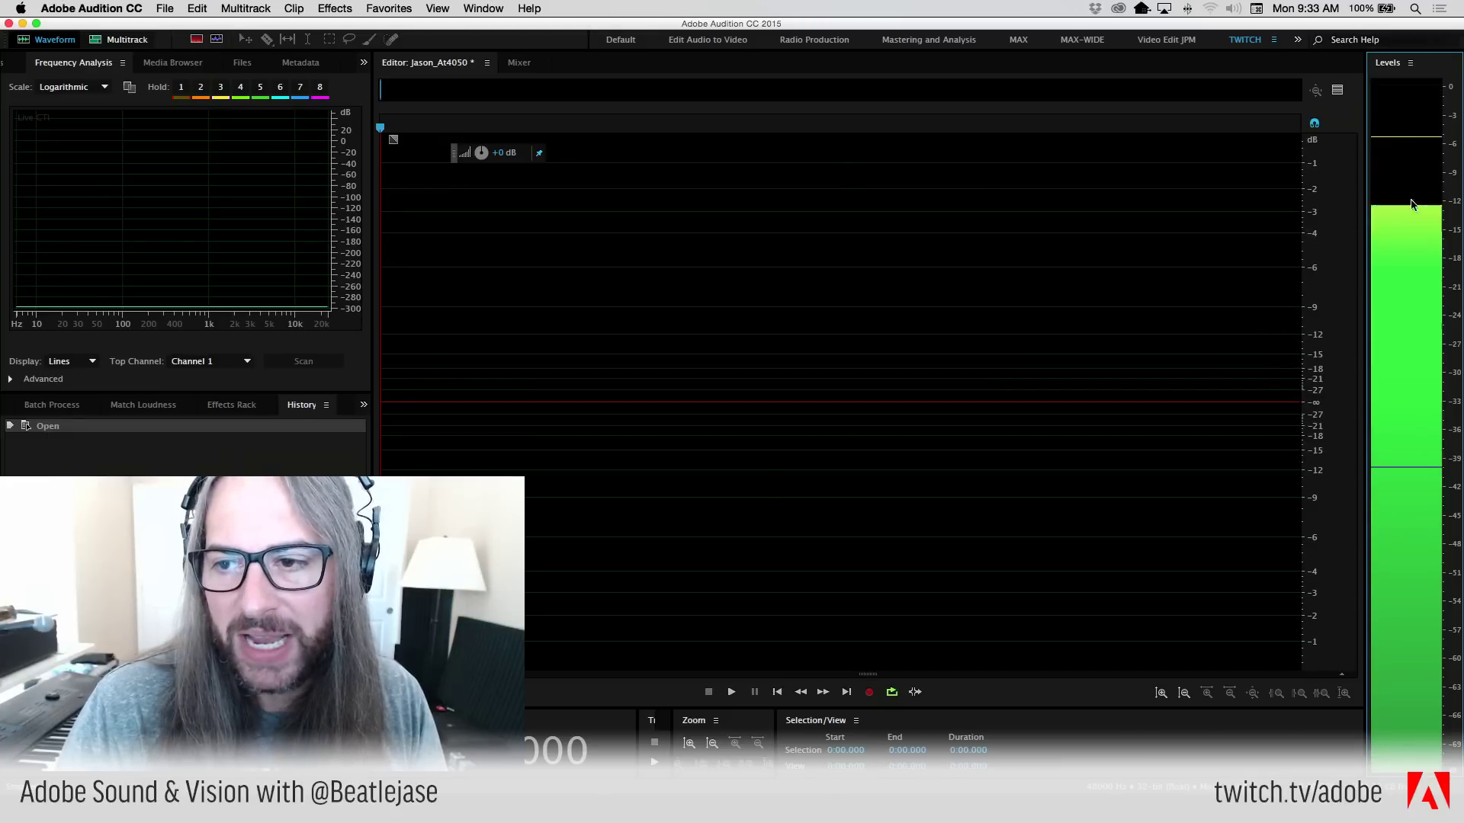
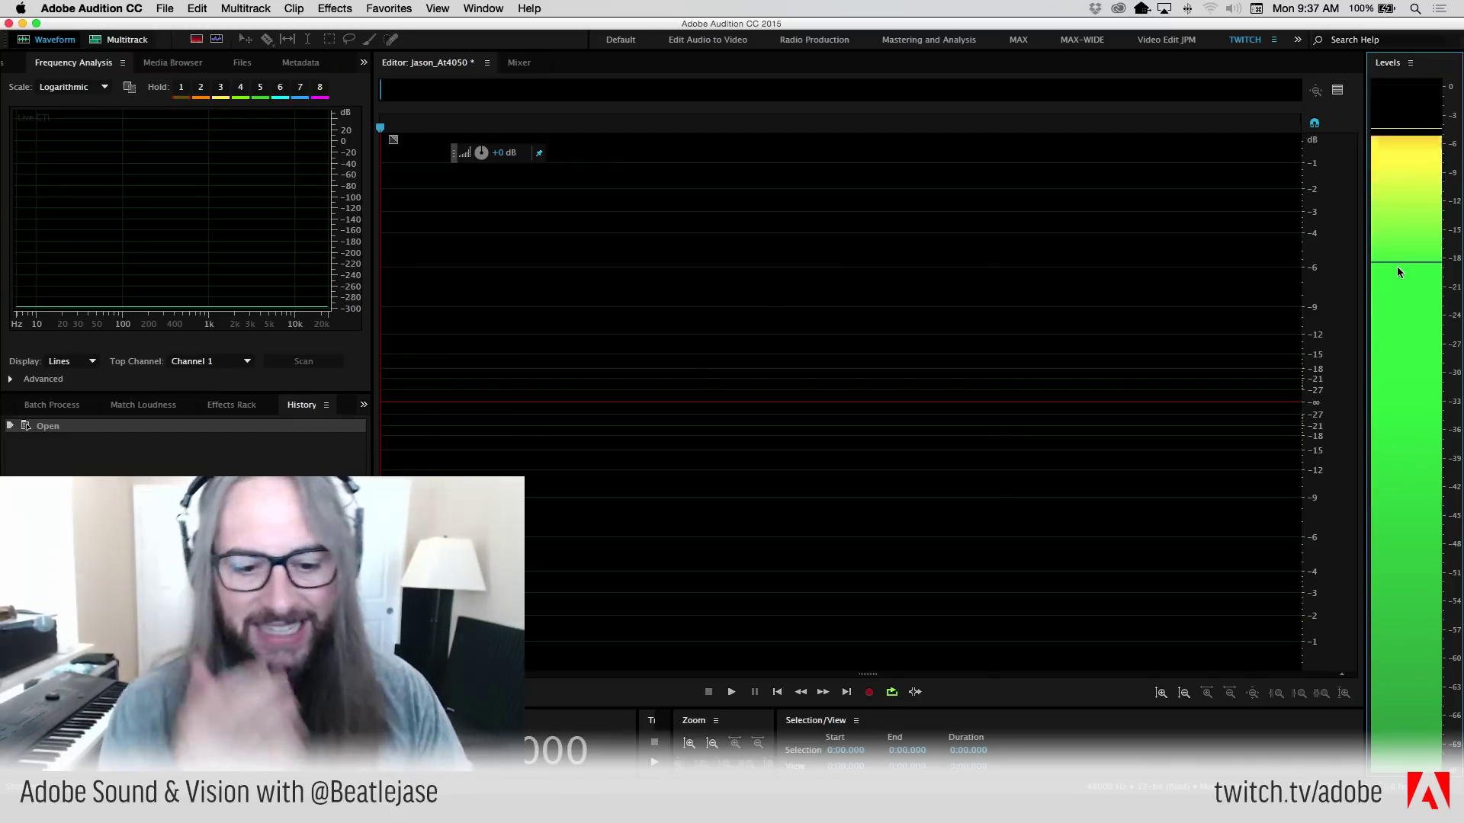
left_click(165, 8)
mouse_move(182, 30)
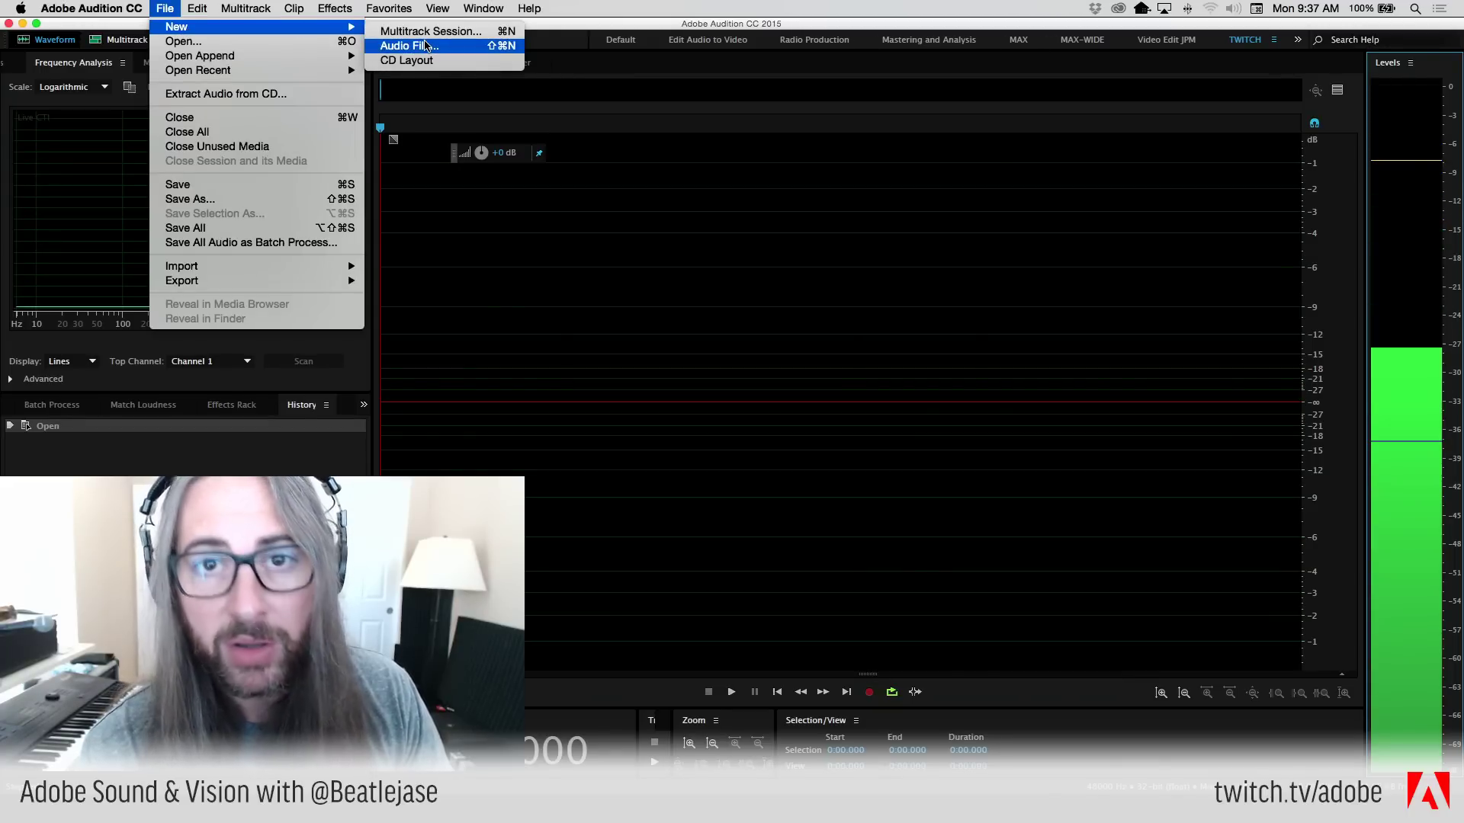
left_click(684, 122)
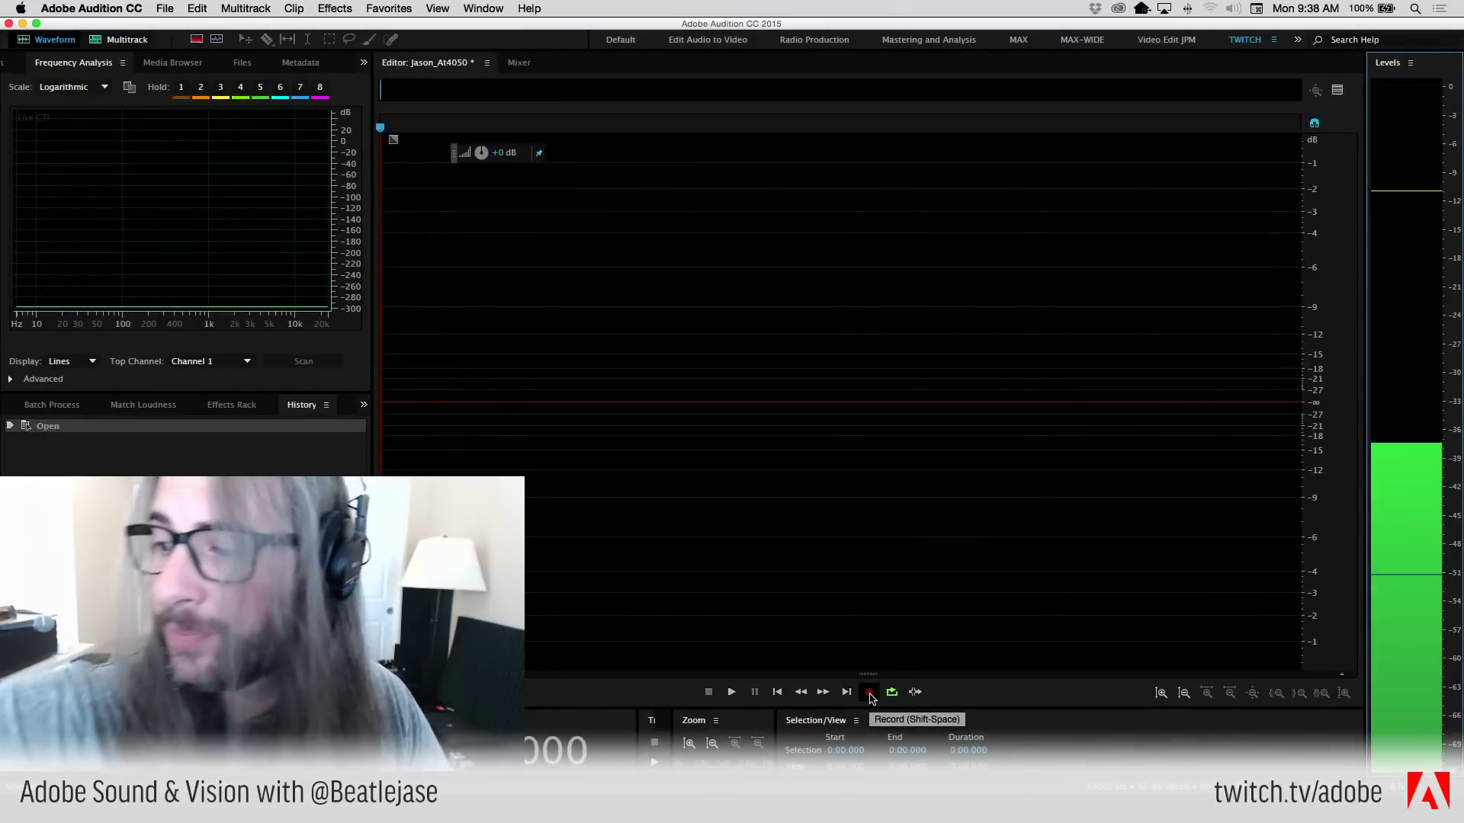
- Record about 1:11 of microphone audio into the open file and stop the recording
left_click(870, 693)
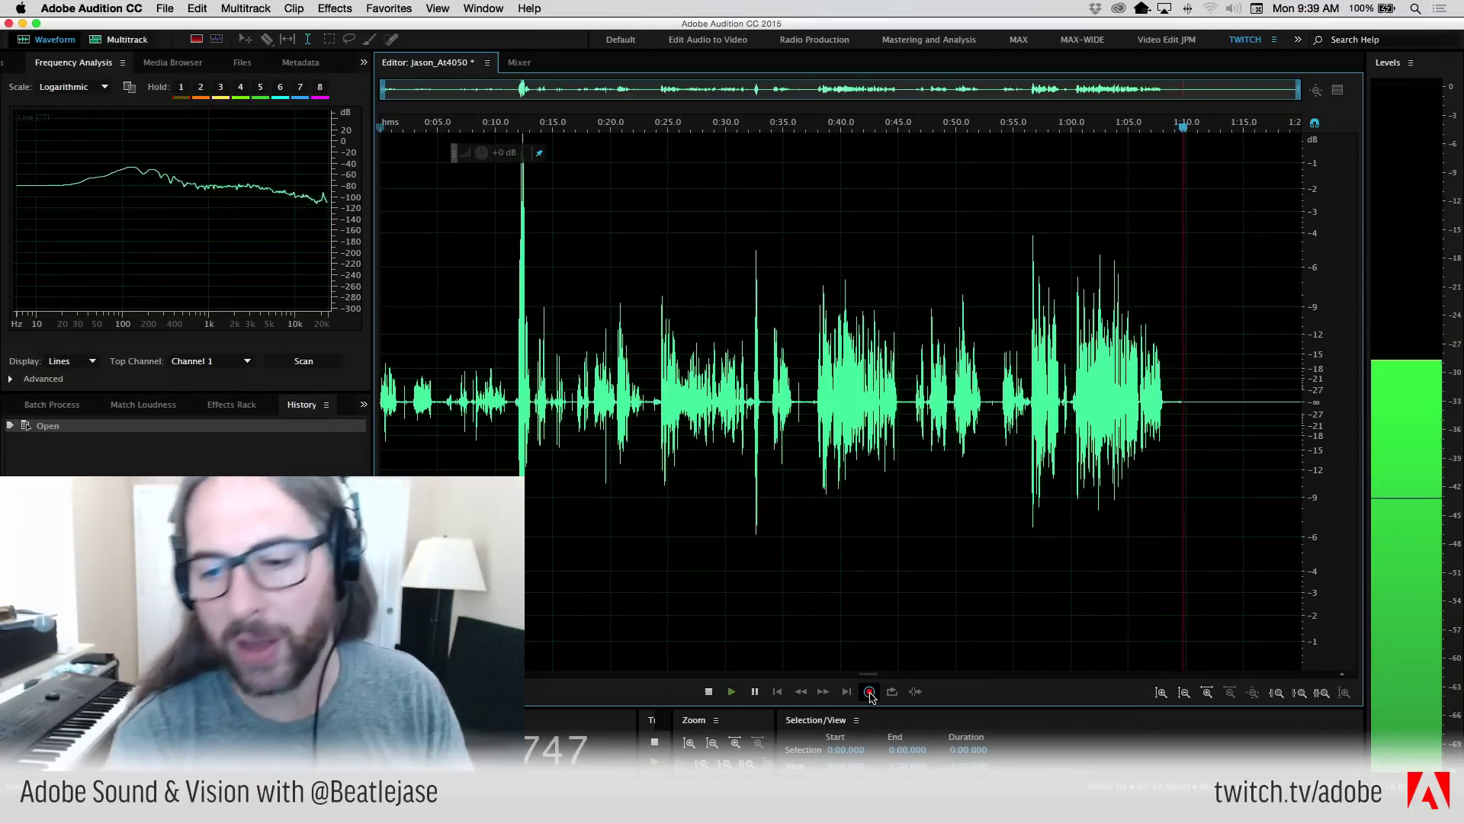
left_click(710, 691)
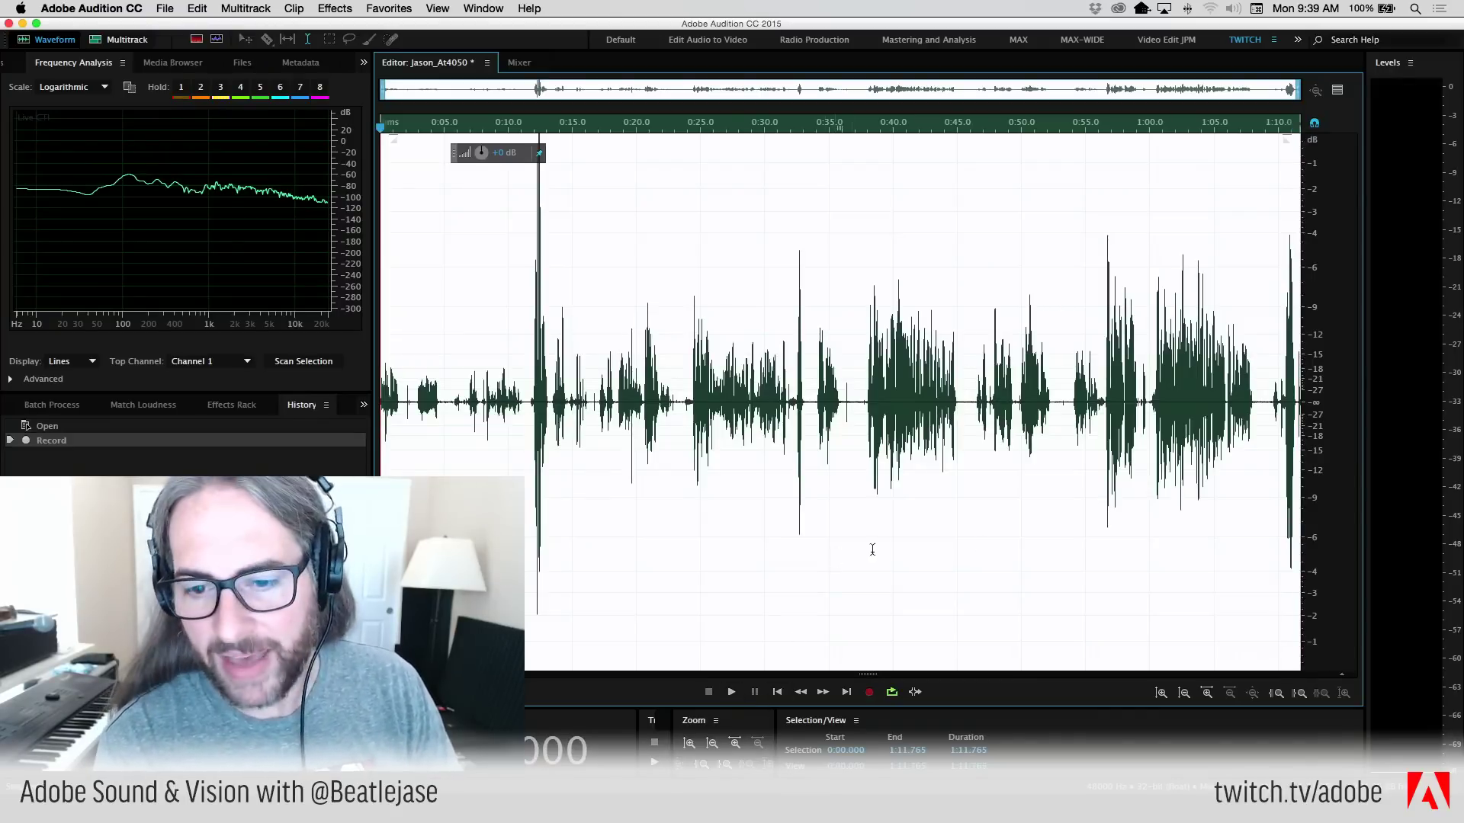
- Play back the recording from about 0:56.5 and from about 0:38, stopping after each passage
left_click(1098, 346)
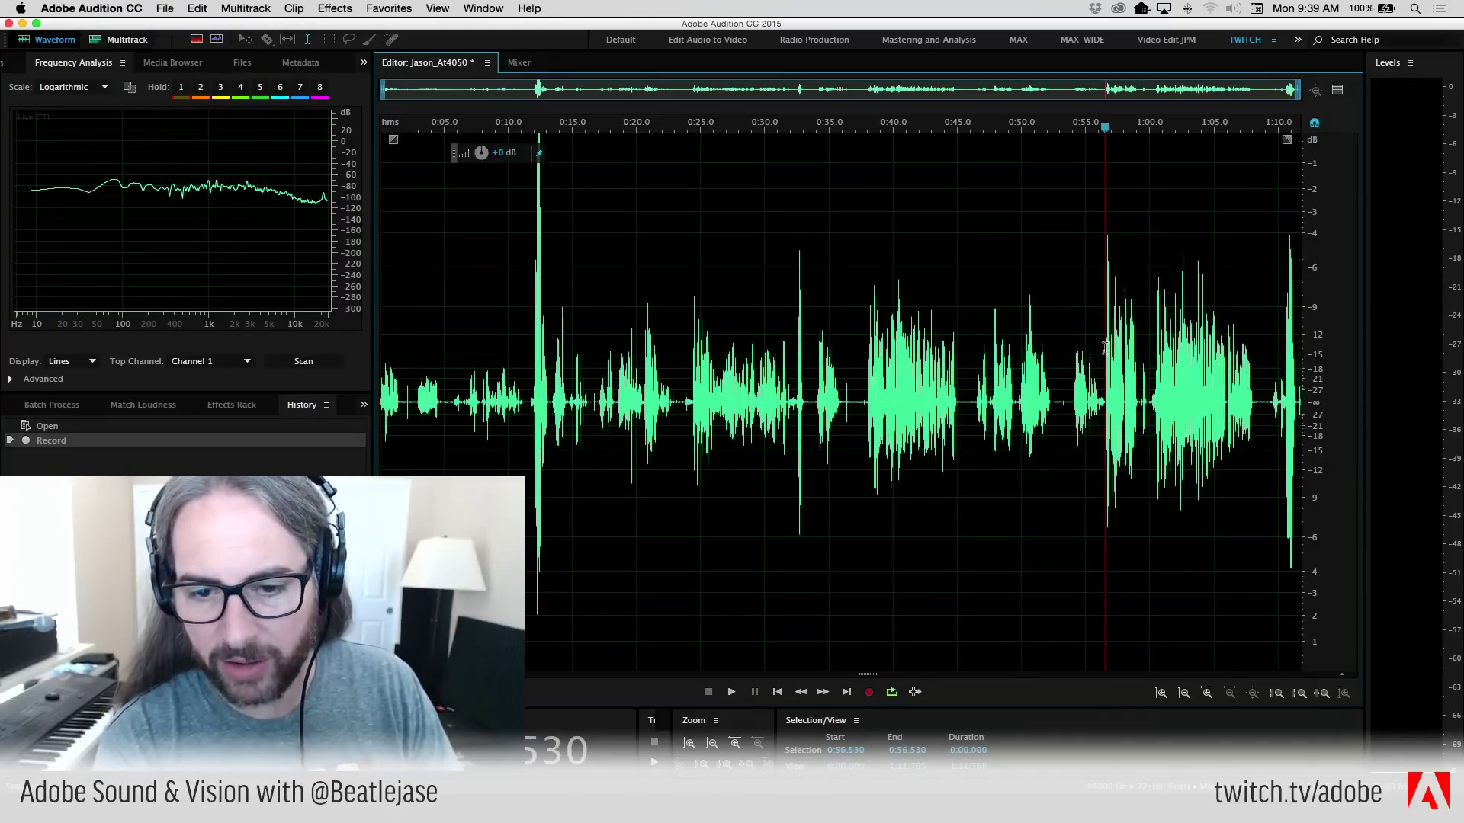
key("space")
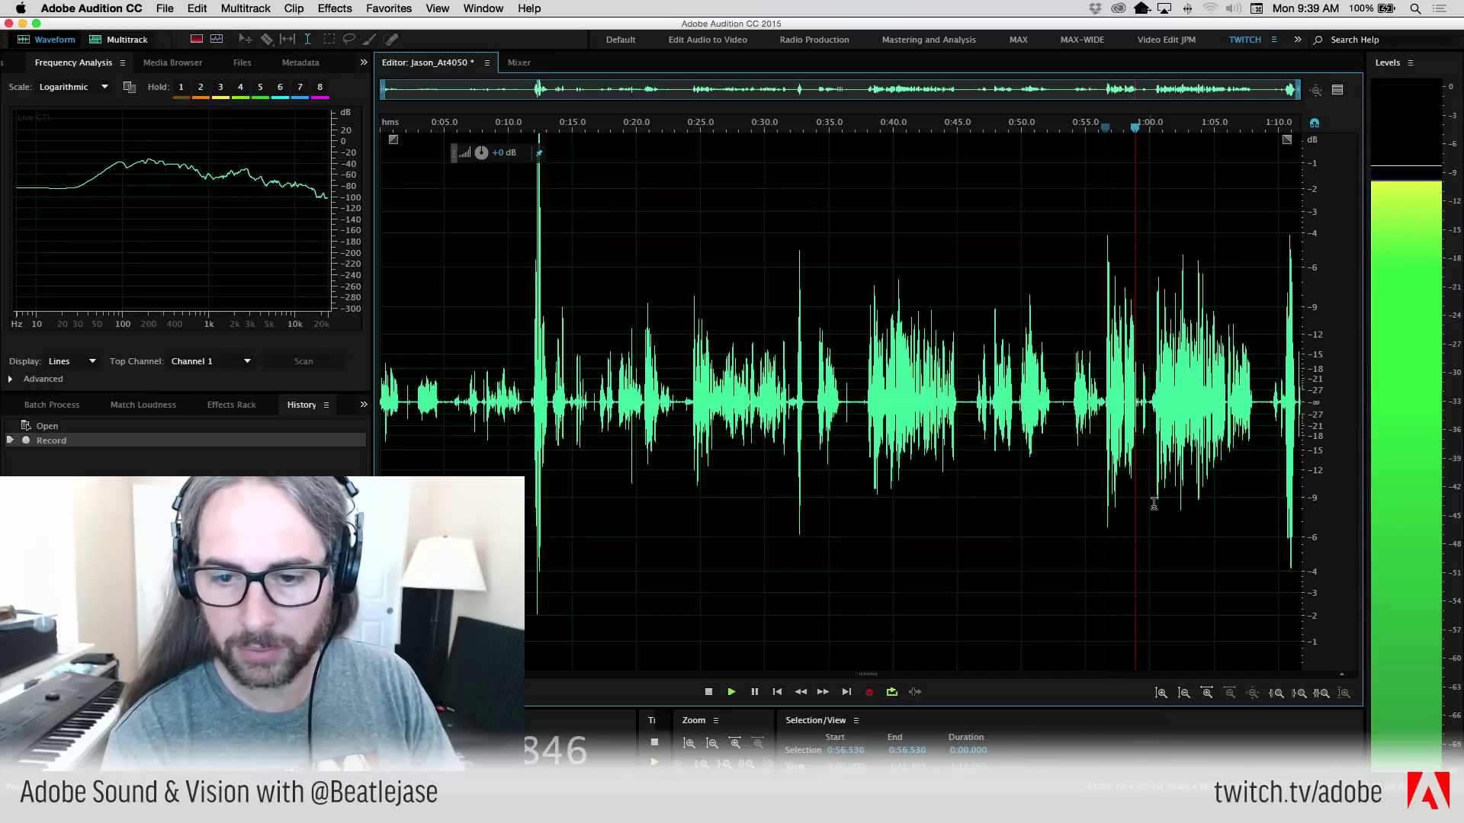
key("space")
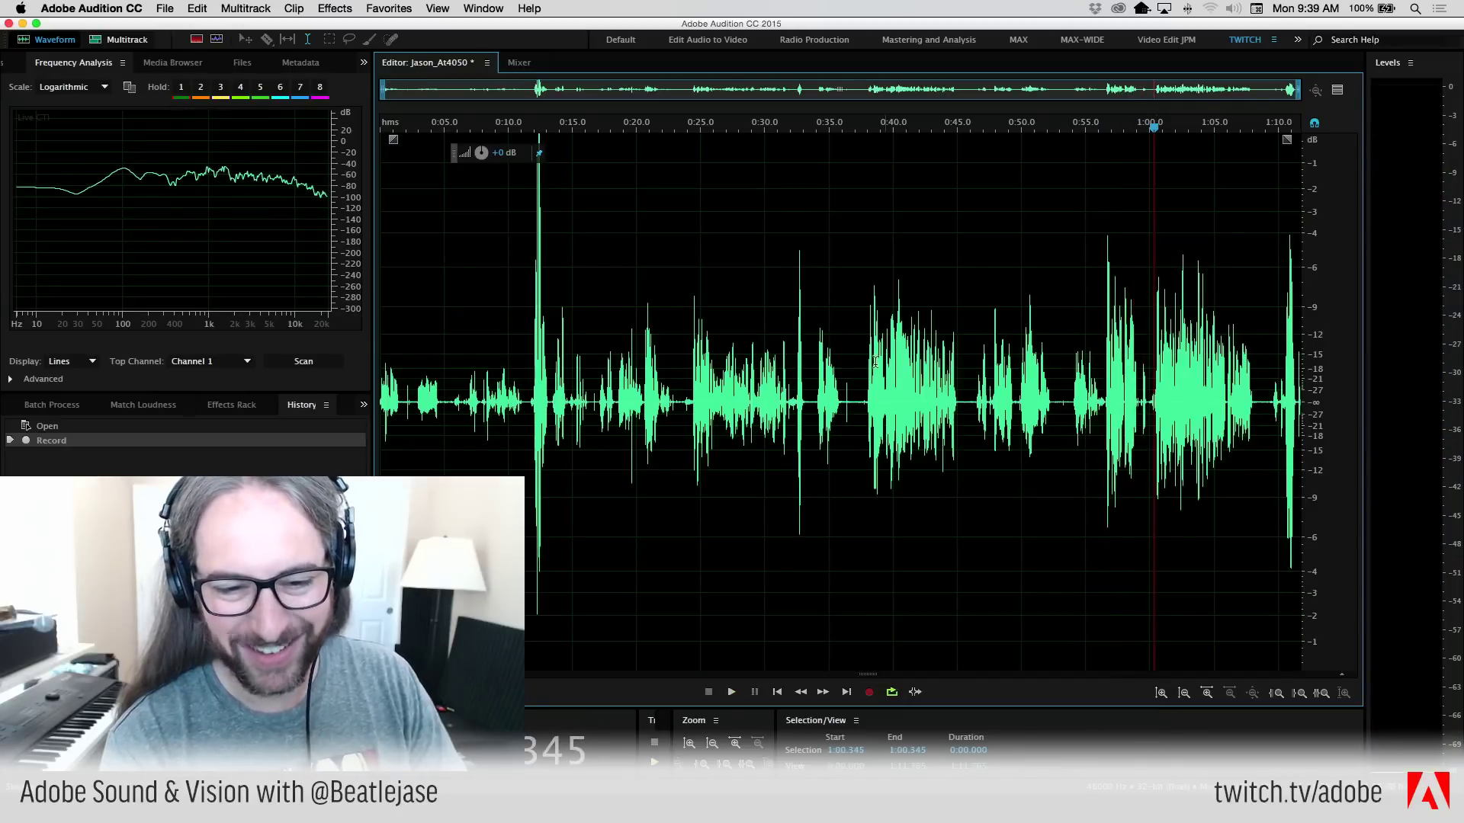
key("space")
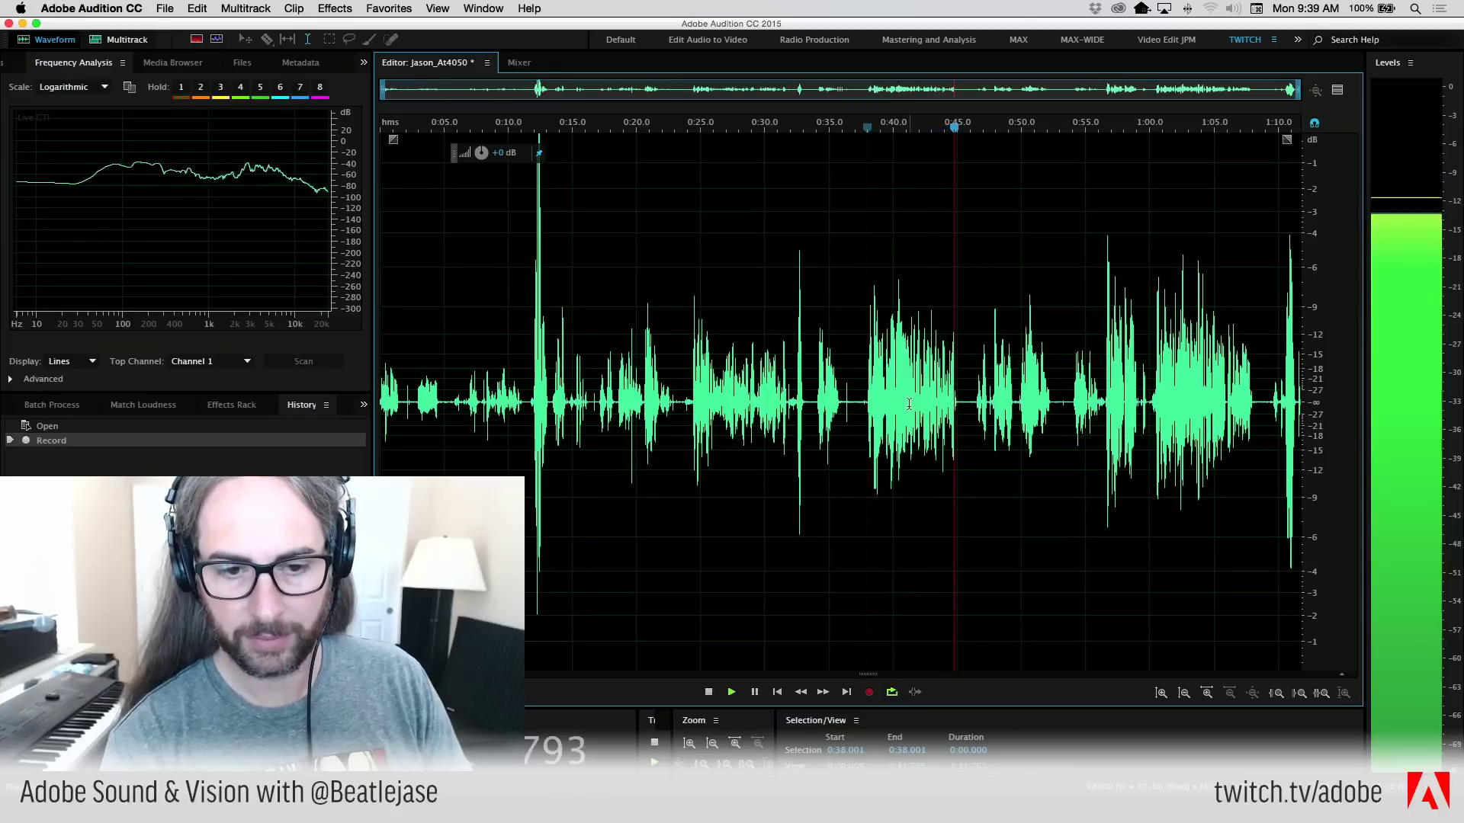
key("space")
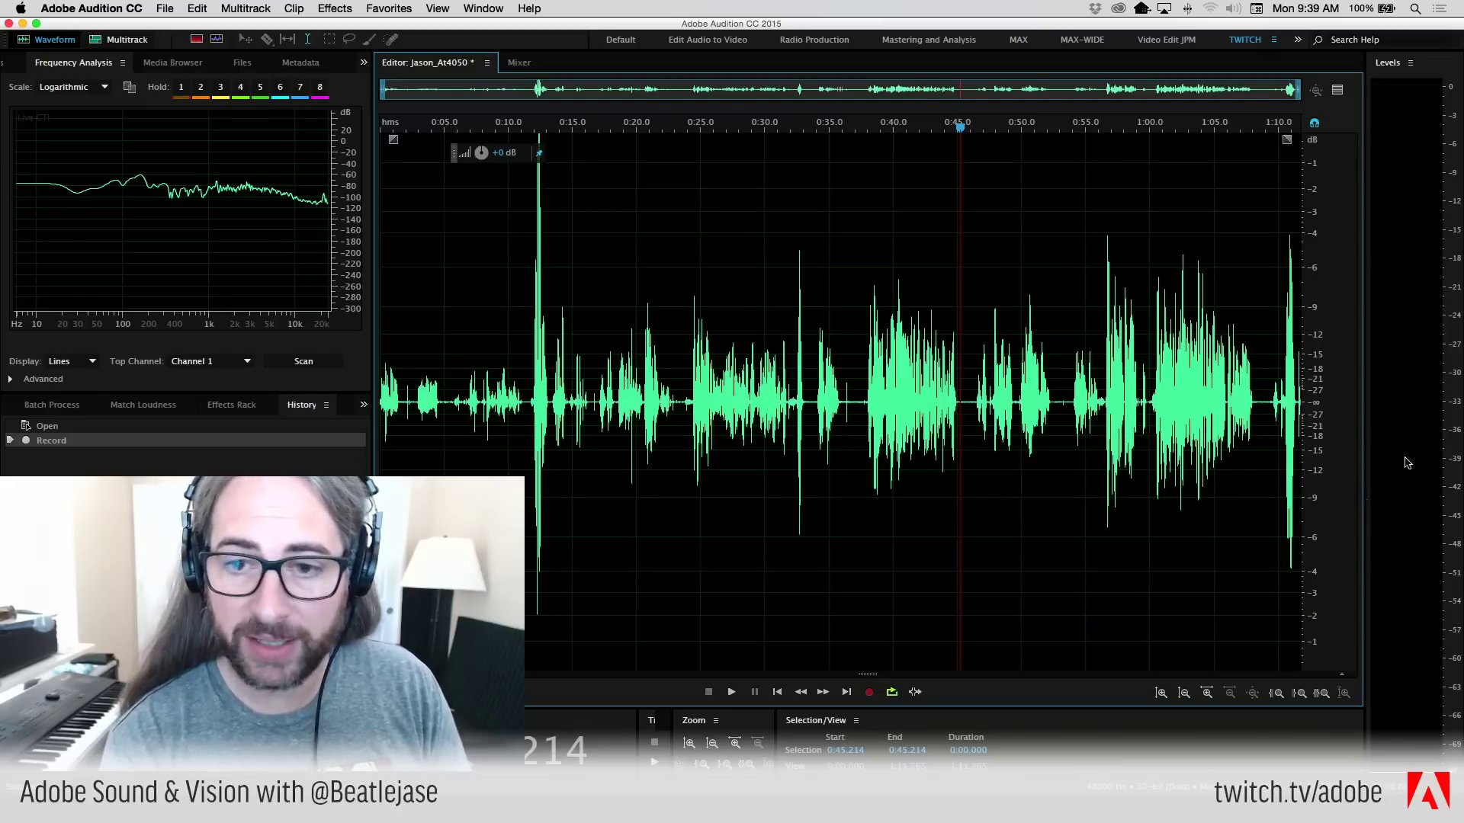
- Record a short take of about 1.3 seconds over the start of the file and clear the selection
left_click_drag(962, 125, 983, 125)
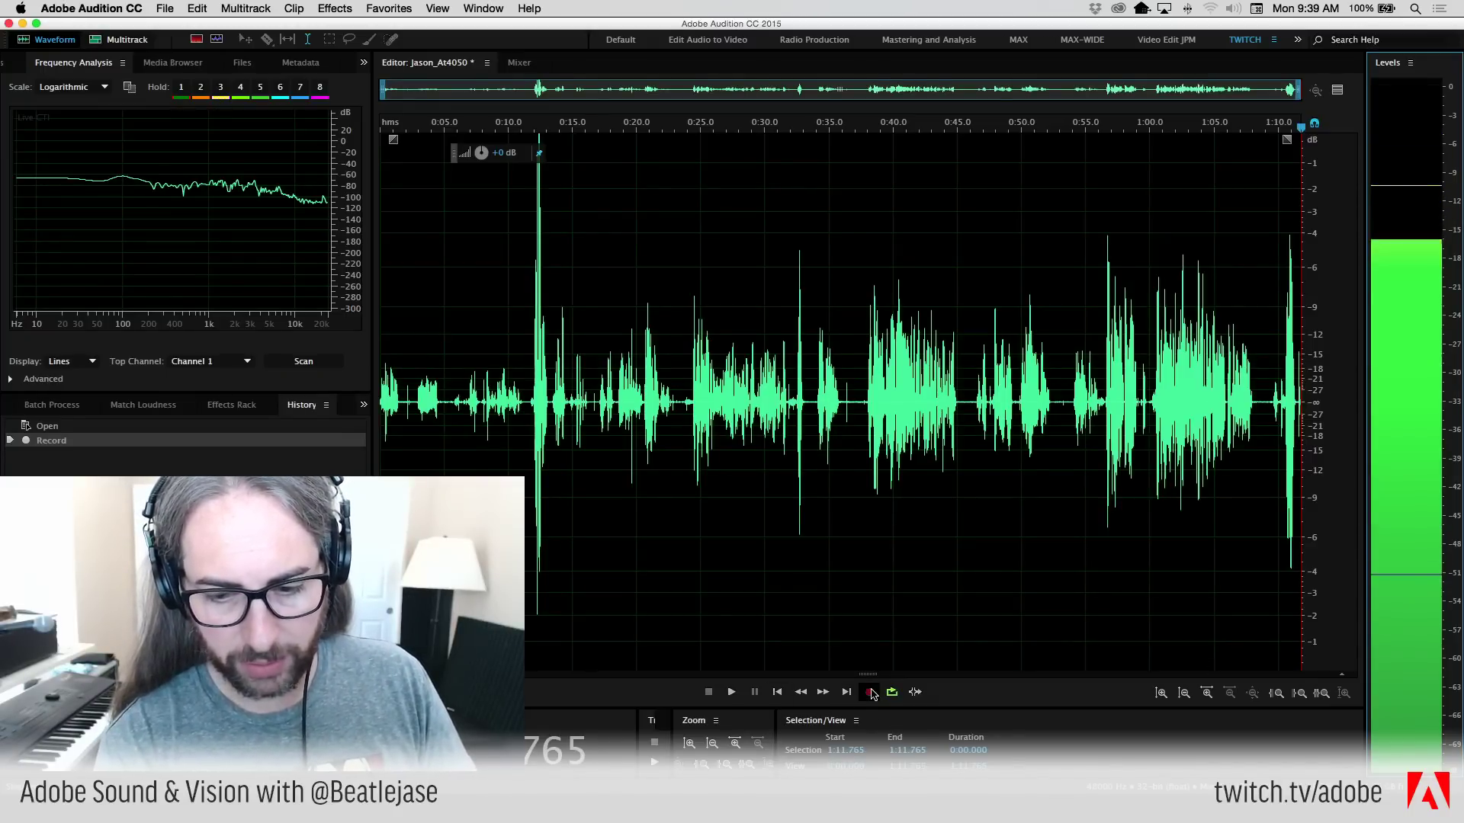
key("space")
key("space")
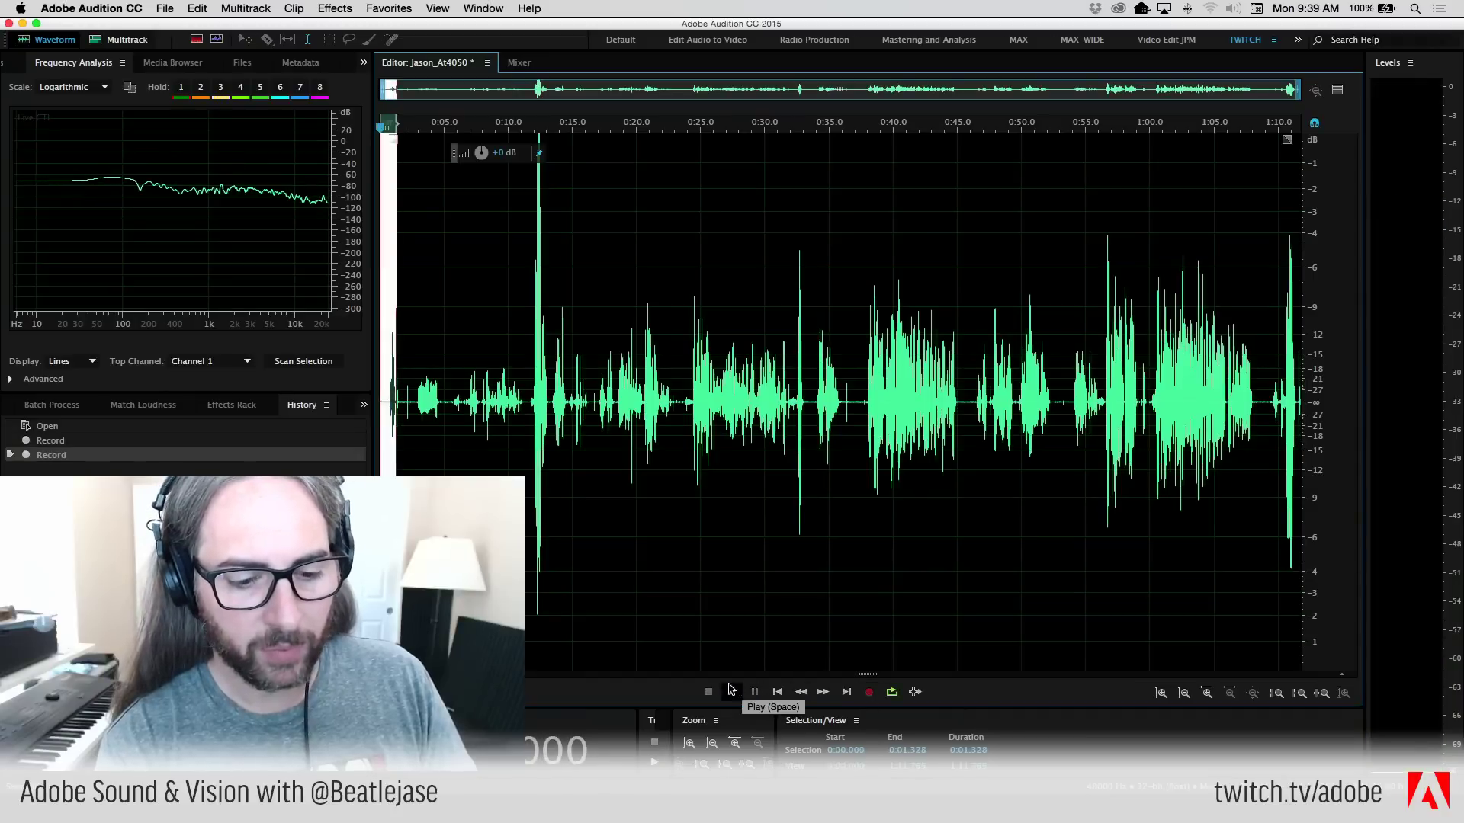
left_click(669, 491)
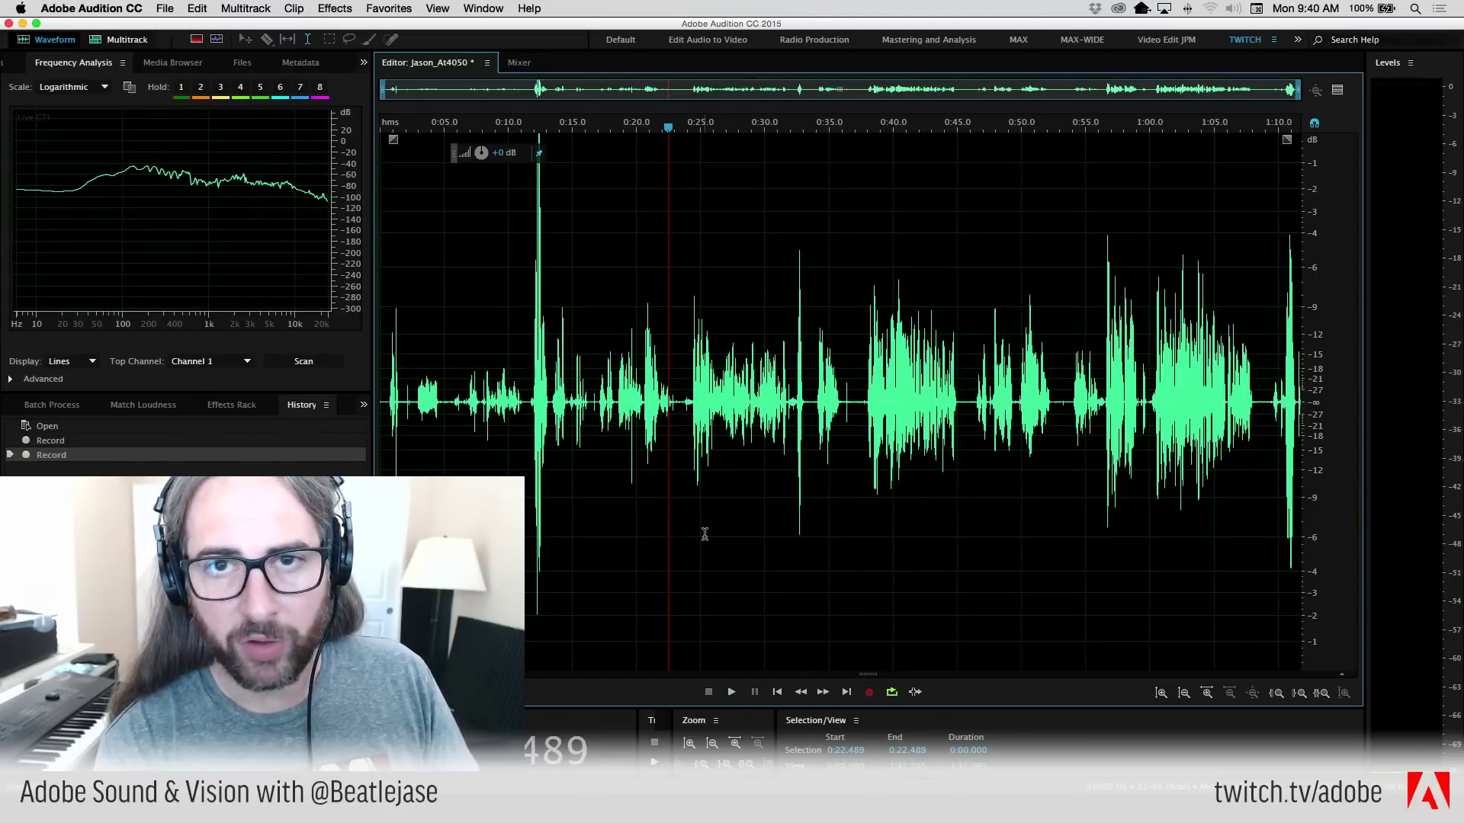
- Replay the recording from about 0:38 and examine its spectrum in Frequency Analysis at a closer level scale, stopping near 0:45
left_click(151, 6)
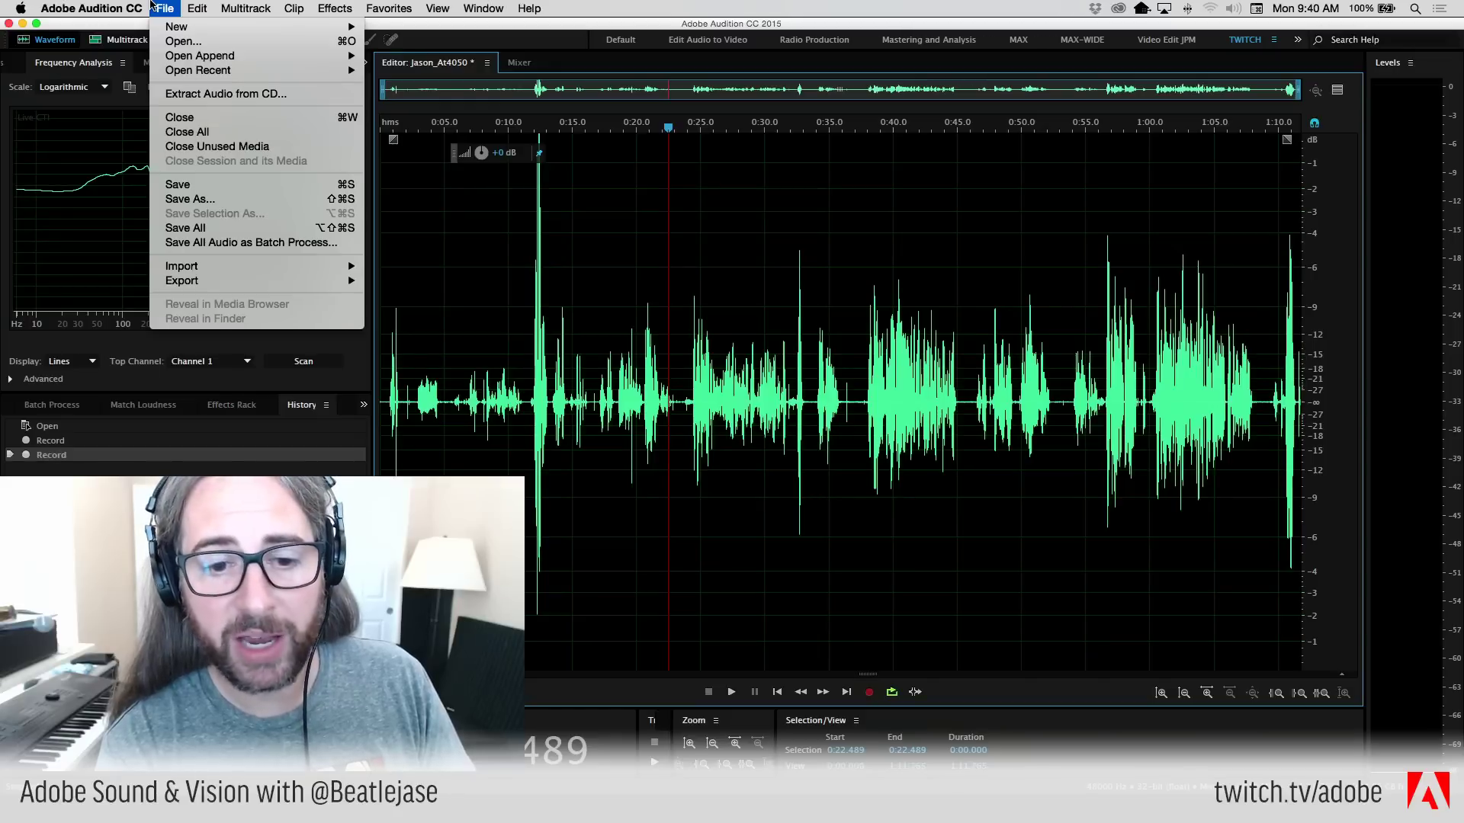
left_click(796, 310)
left_click(866, 388)
key("space")
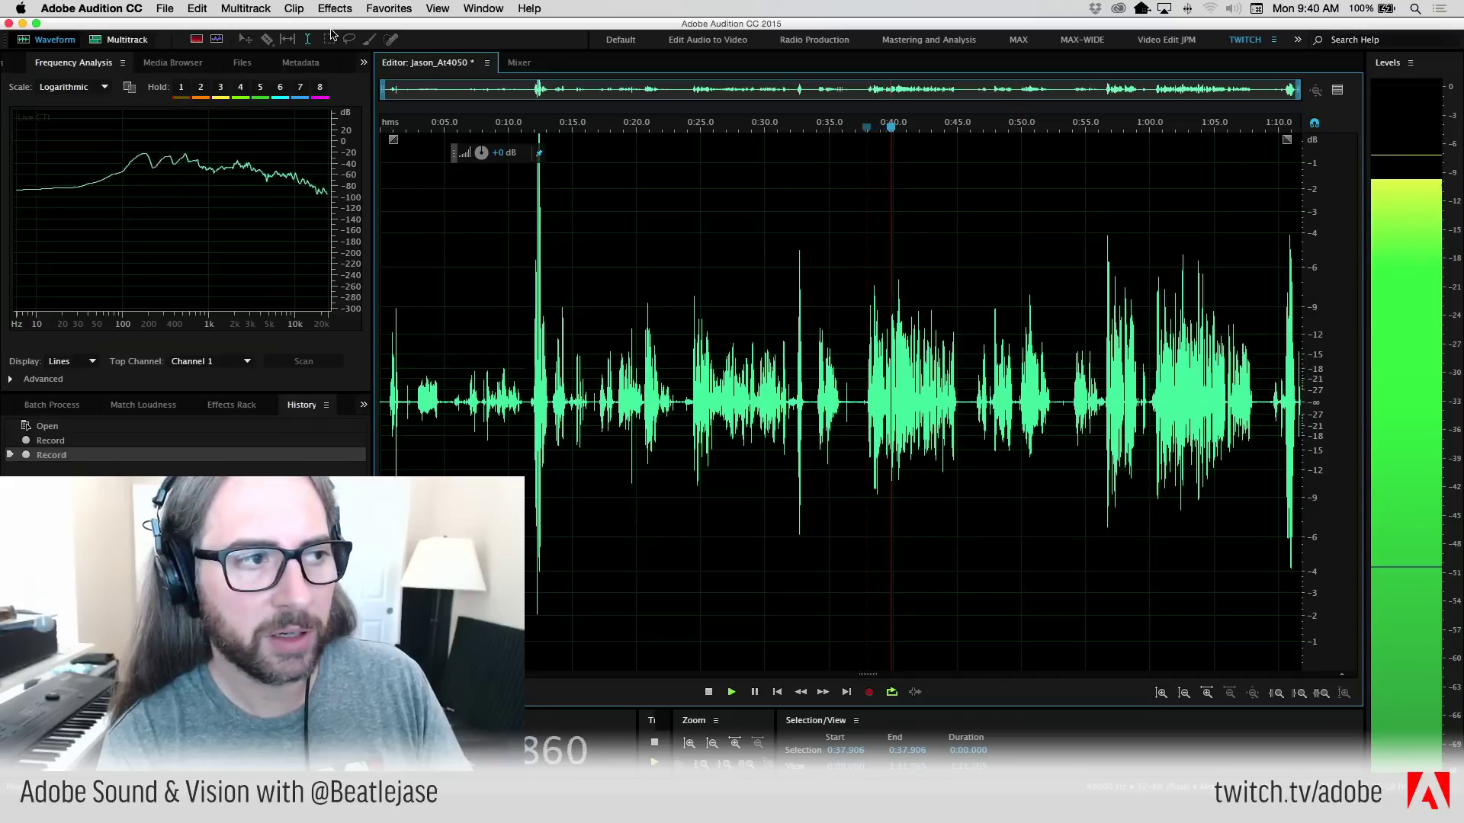
scroll(355, 193, "up", 3)
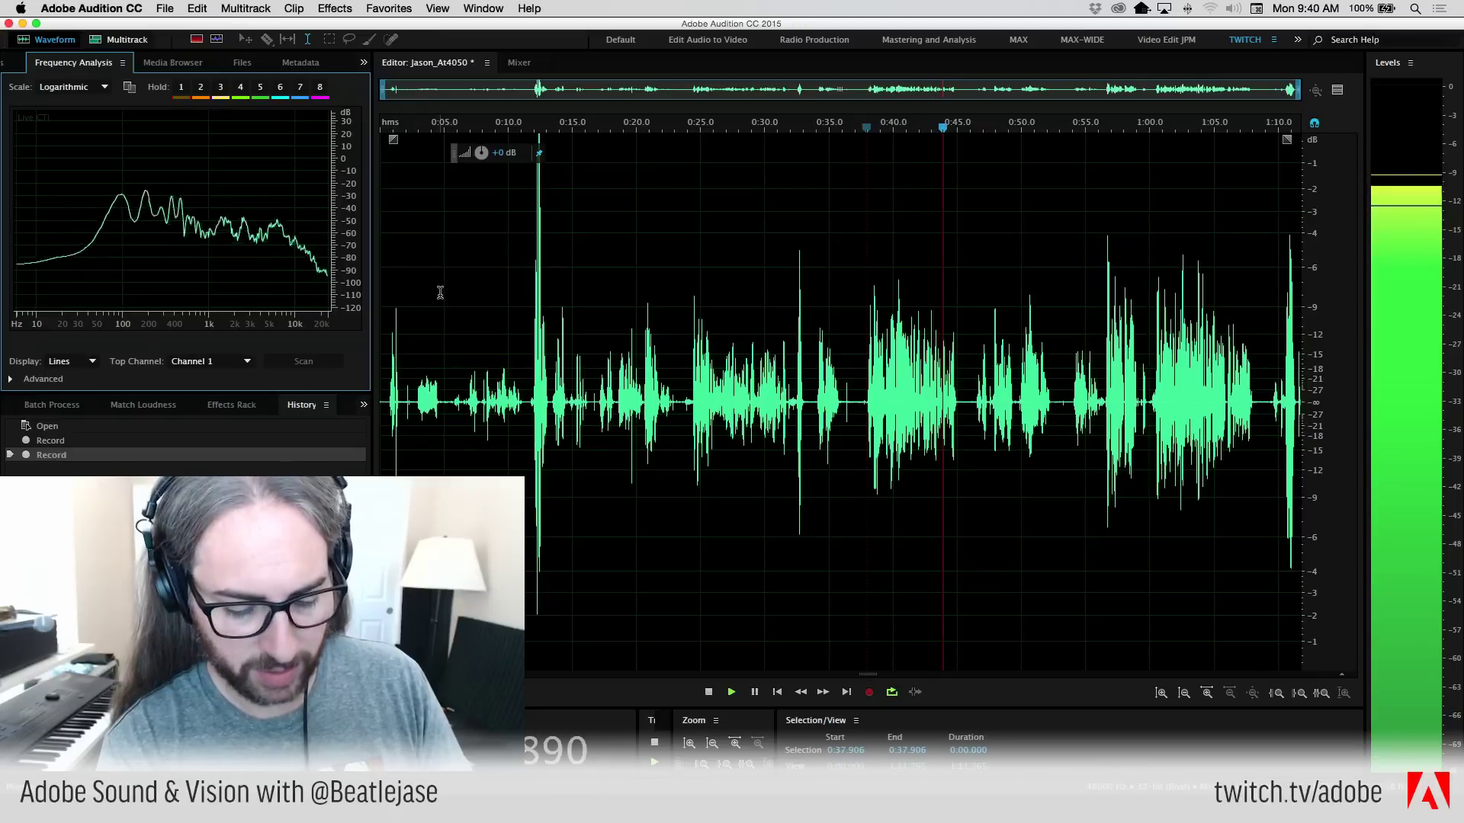
key("space")
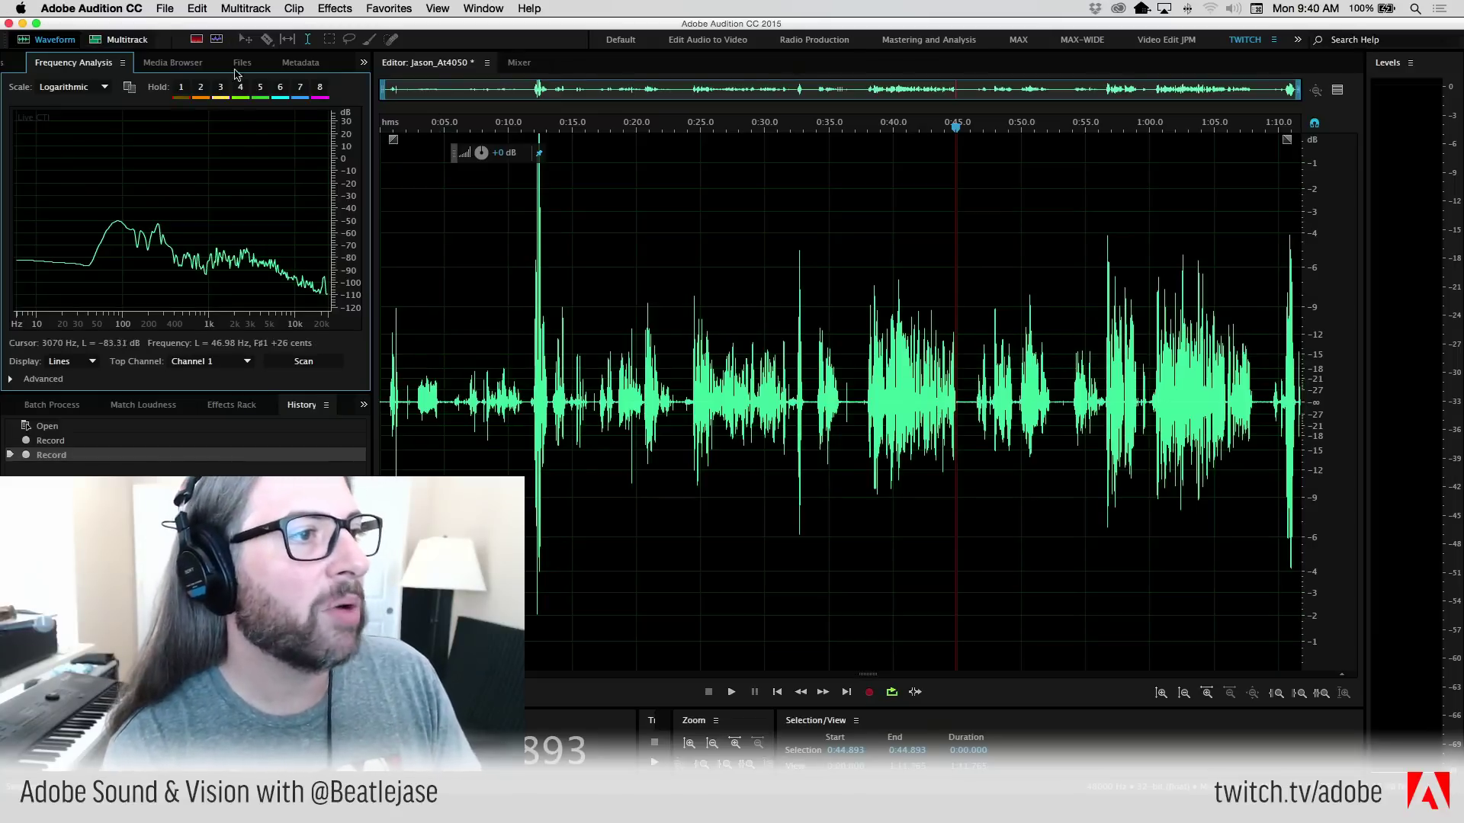
- In the Audio Hardware preferences, try Plantronics Headset as the default input, and set it to Built-in Microphone instead
left_click(74, 6)
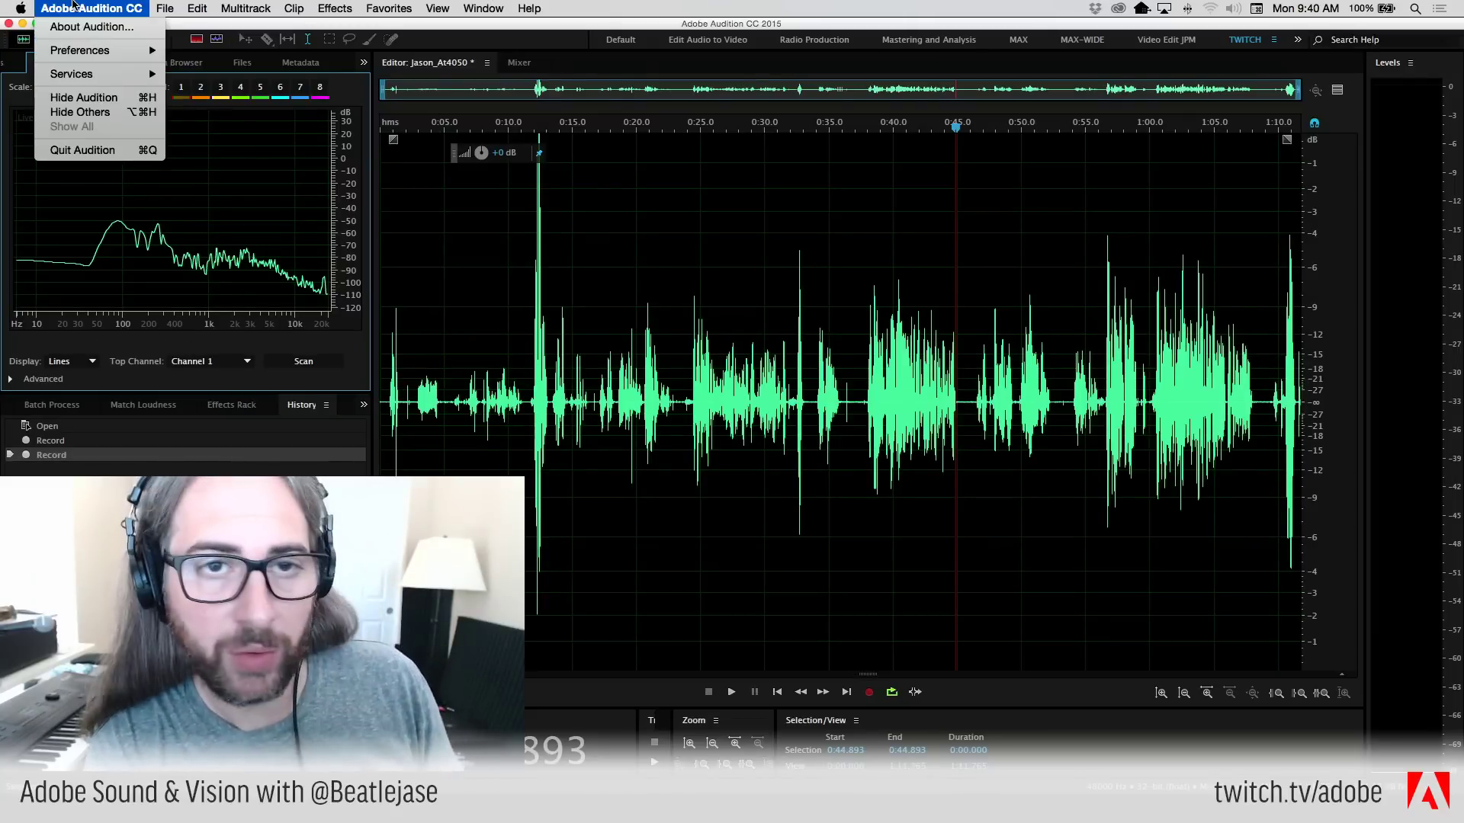
mouse_move(82, 48)
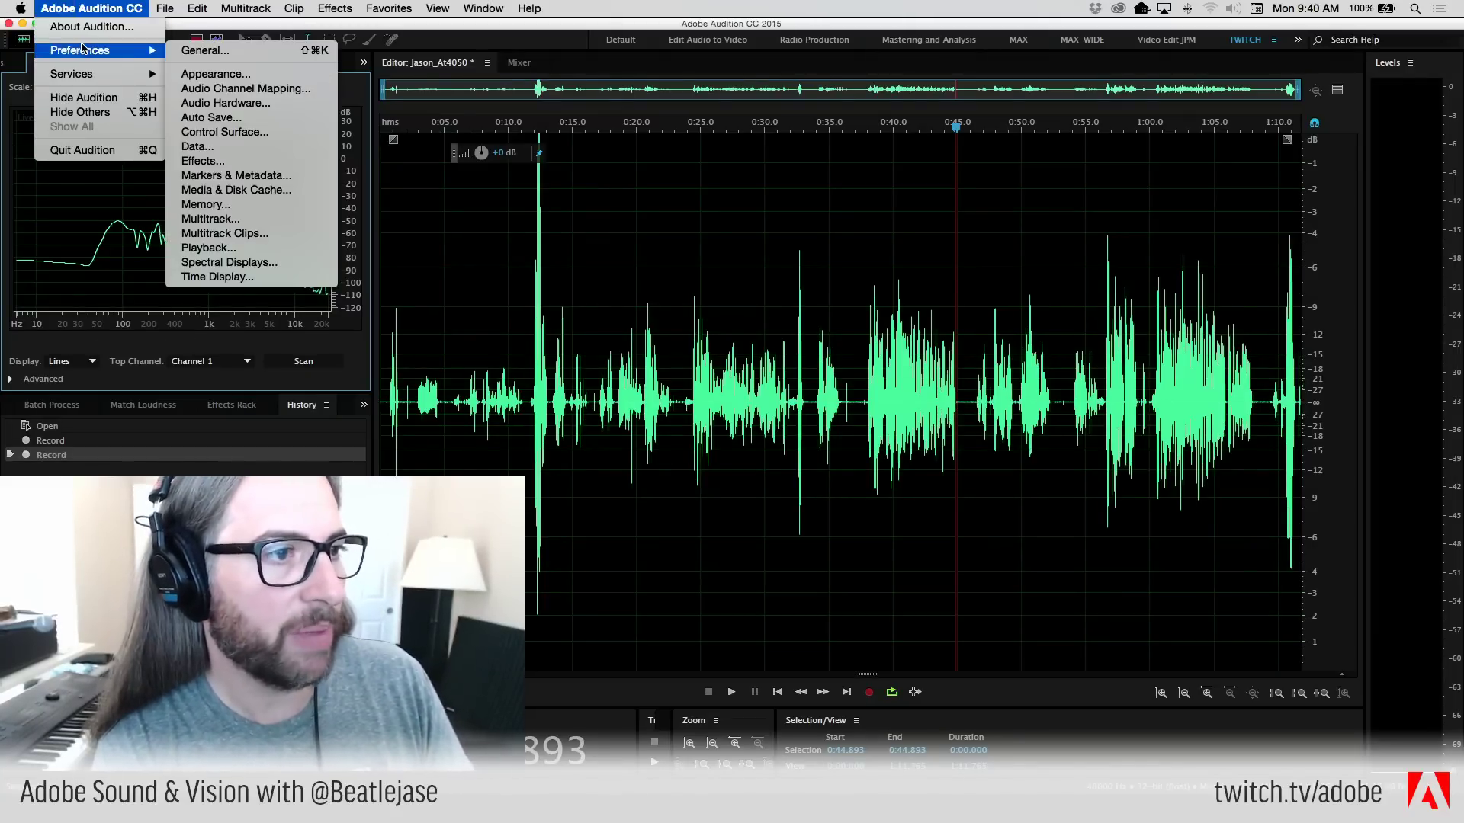
left_click(268, 103)
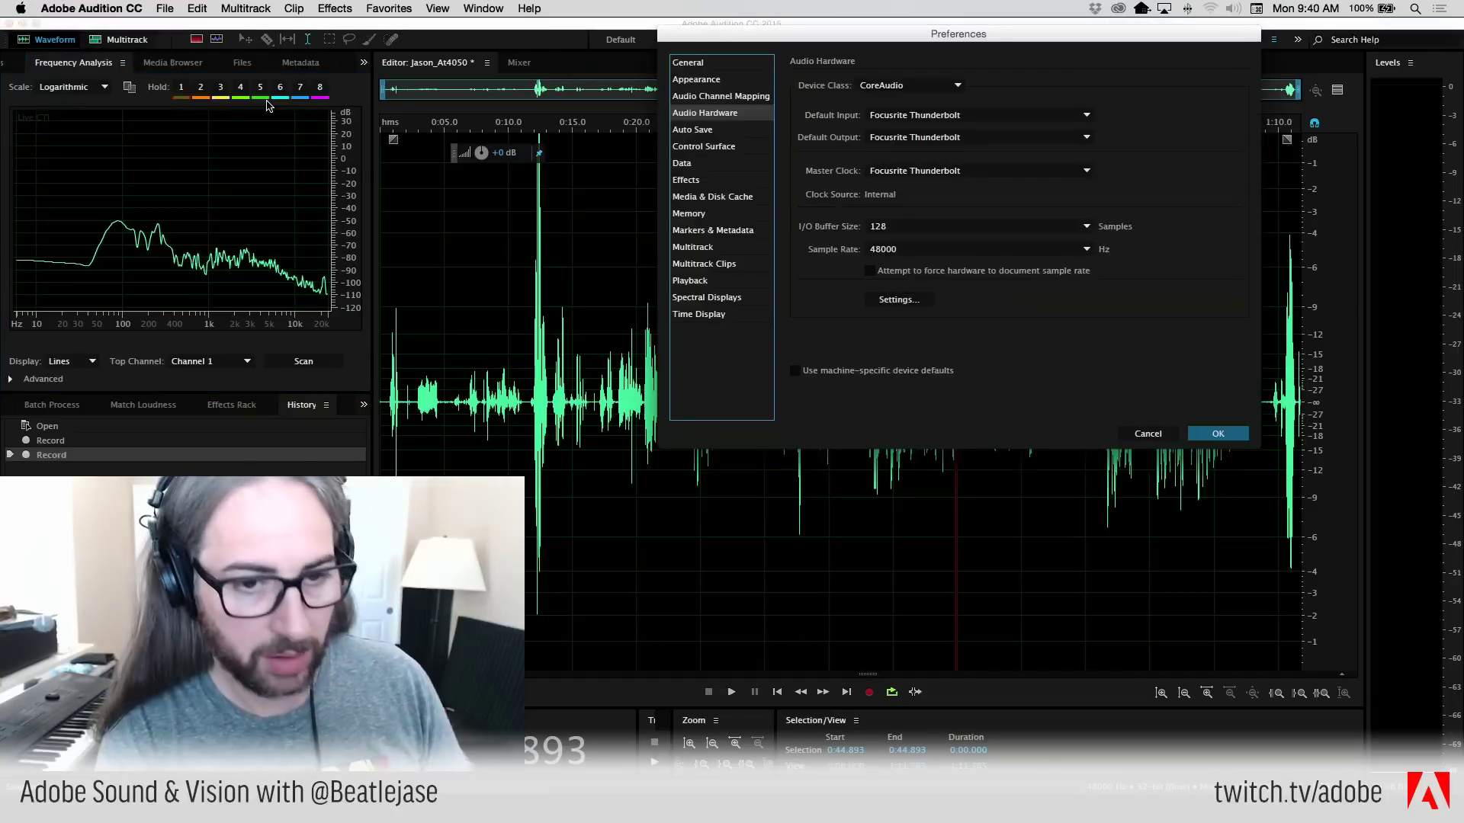
left_click(1037, 115)
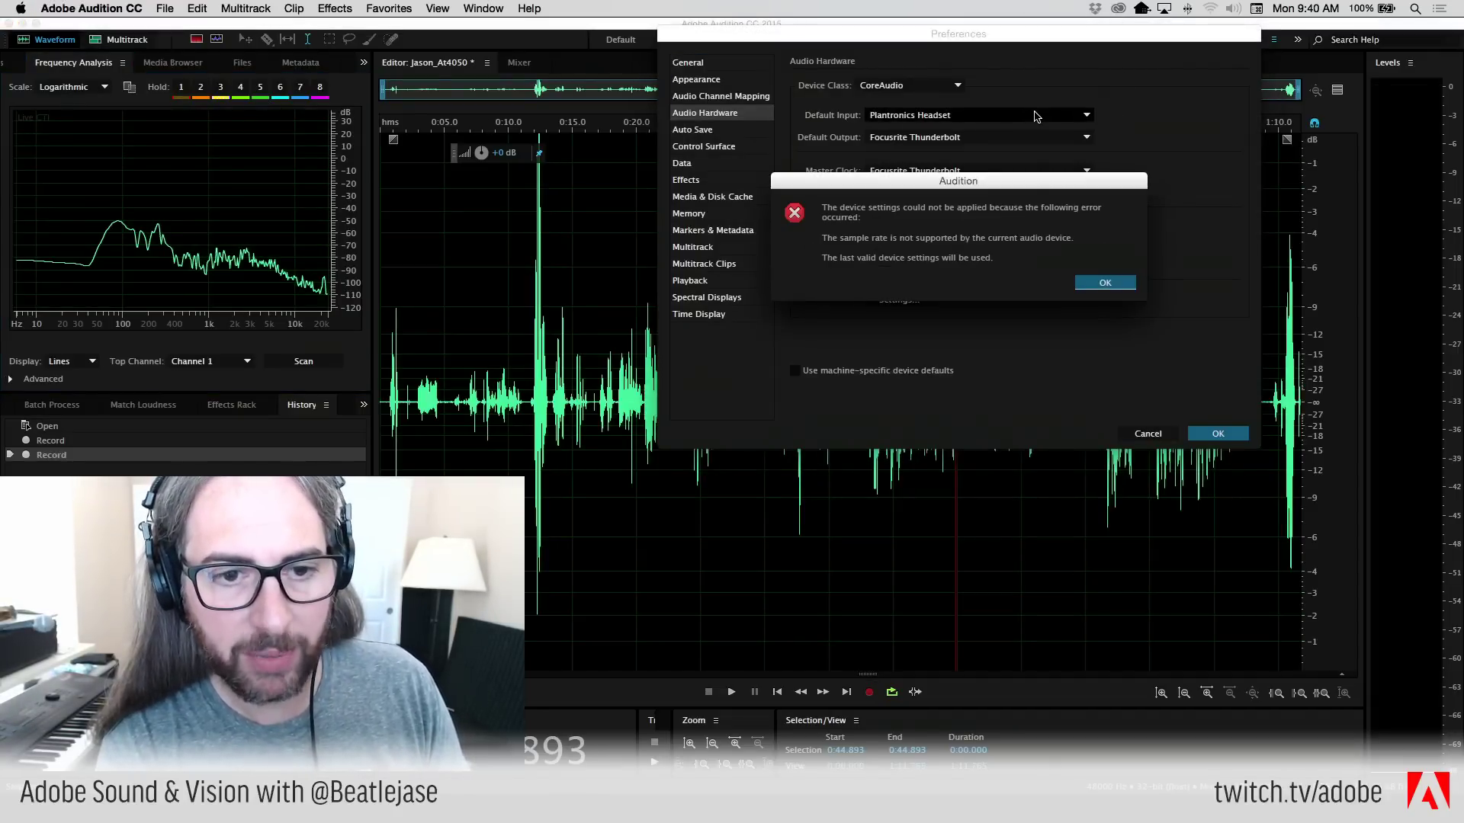
left_click(1109, 282)
left_click(971, 116)
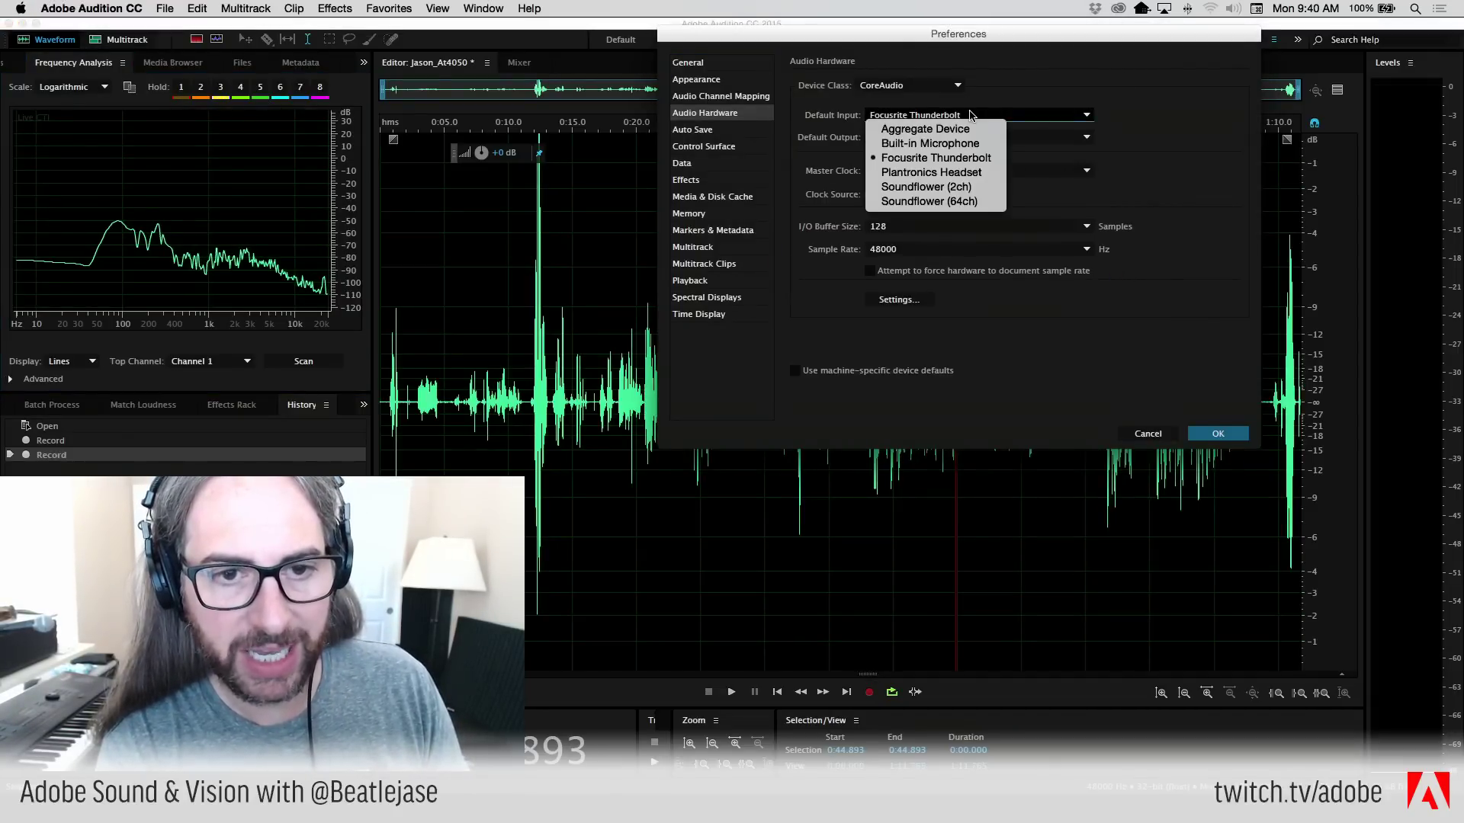
left_click(963, 145)
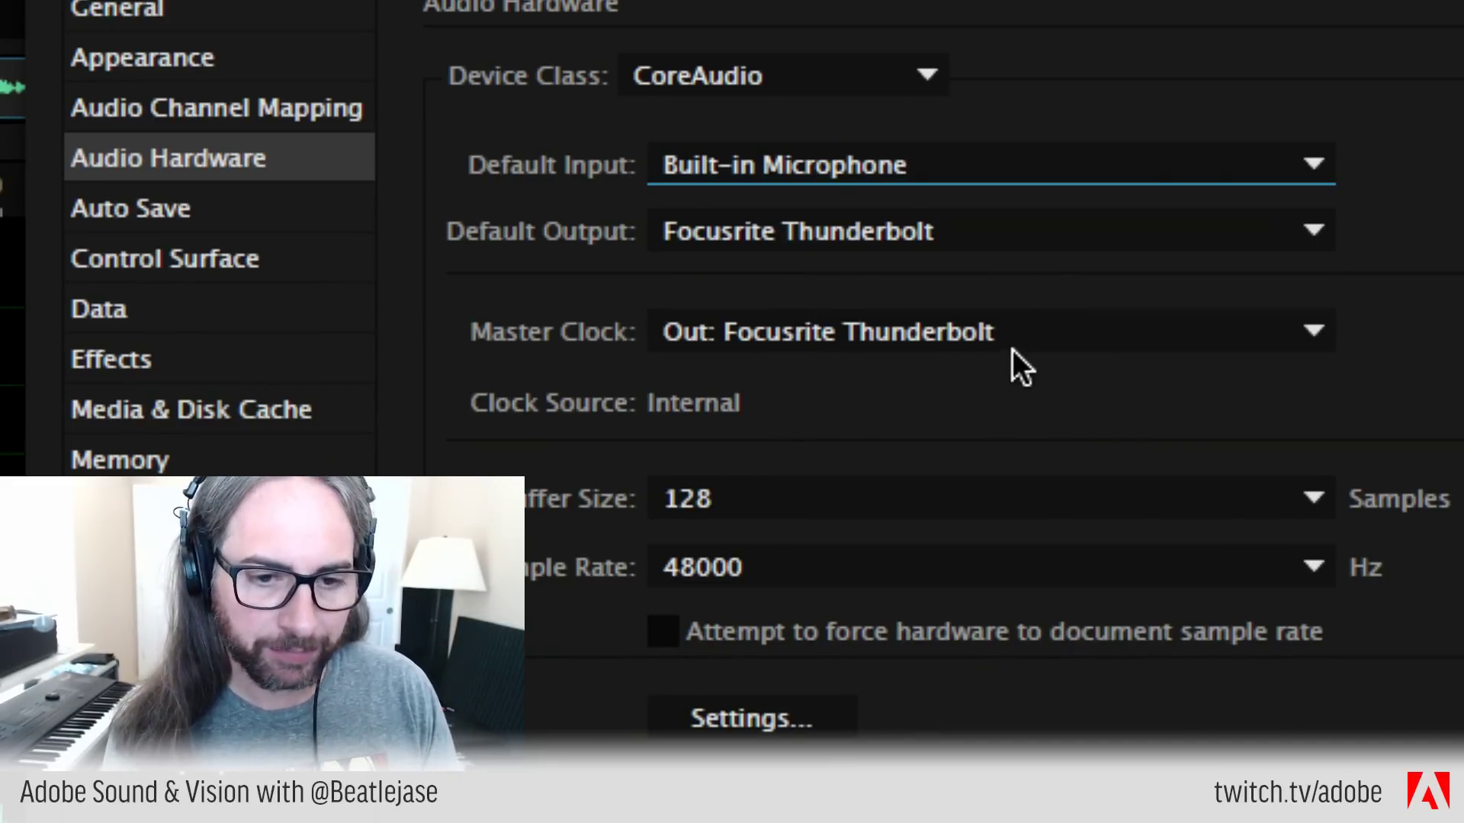
- Keep Out: Focusrite Thunderbolt as the master clock and apply the audio hardware preferences
left_click(822, 332)
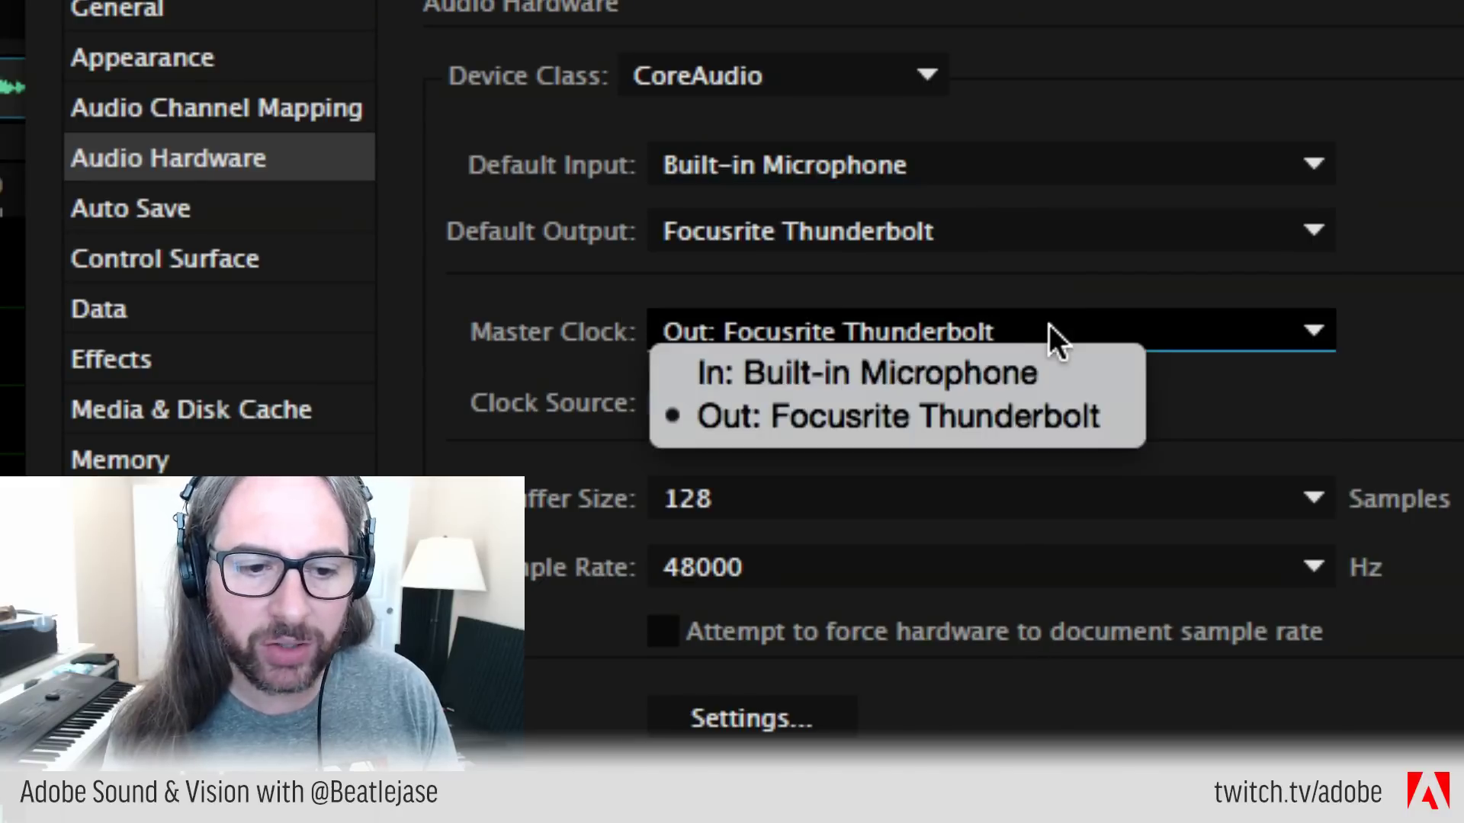
left_click(1066, 416)
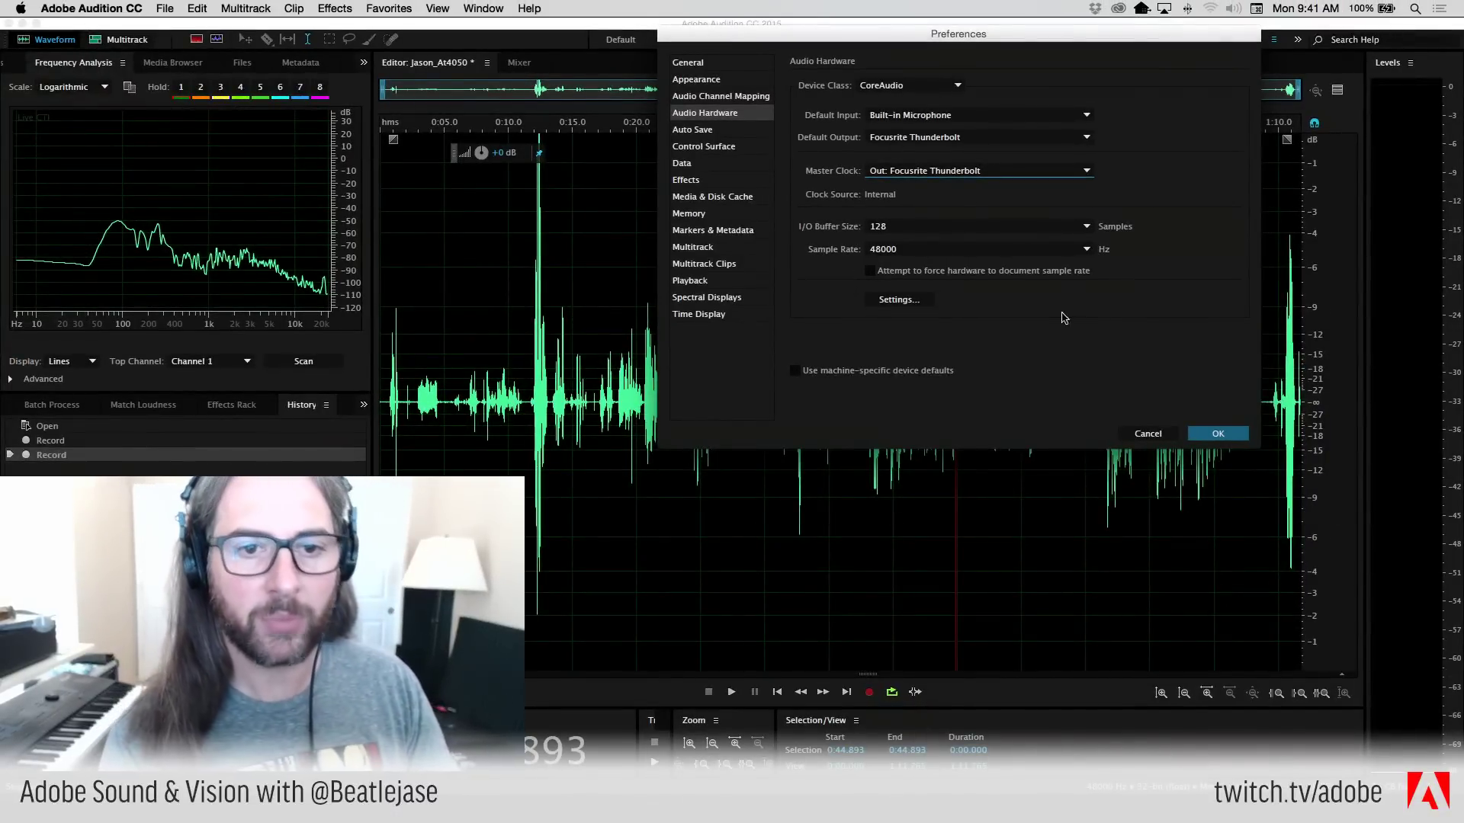
left_click(1216, 434)
- Create a mono 48000 Hz audio file named with the speaker's first name plus _BuiltInHeadset, and turn on input level metering
left_click(163, 8)
mouse_move(251, 27)
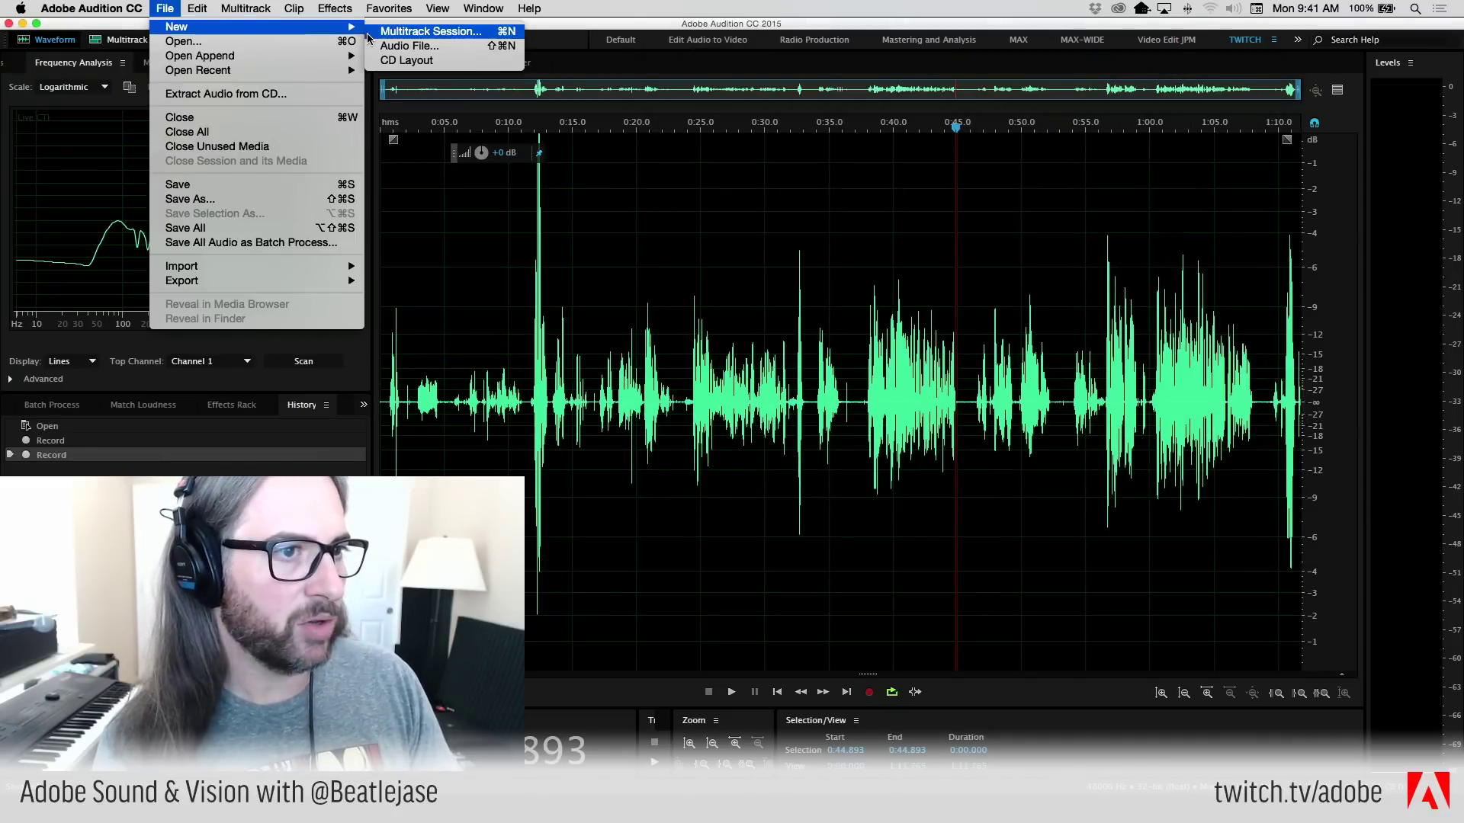
left_click(409, 46)
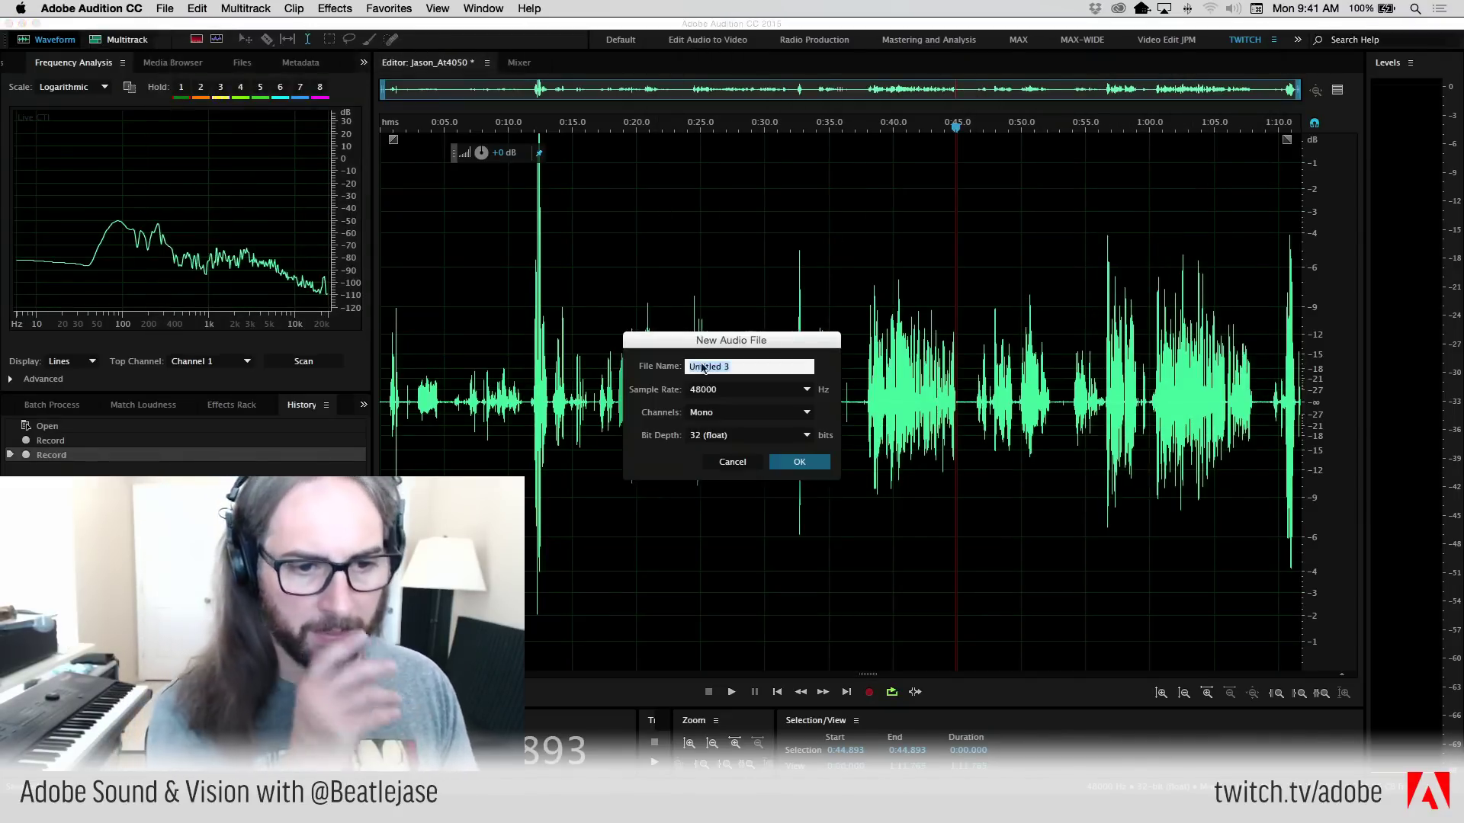
type("Jason_")
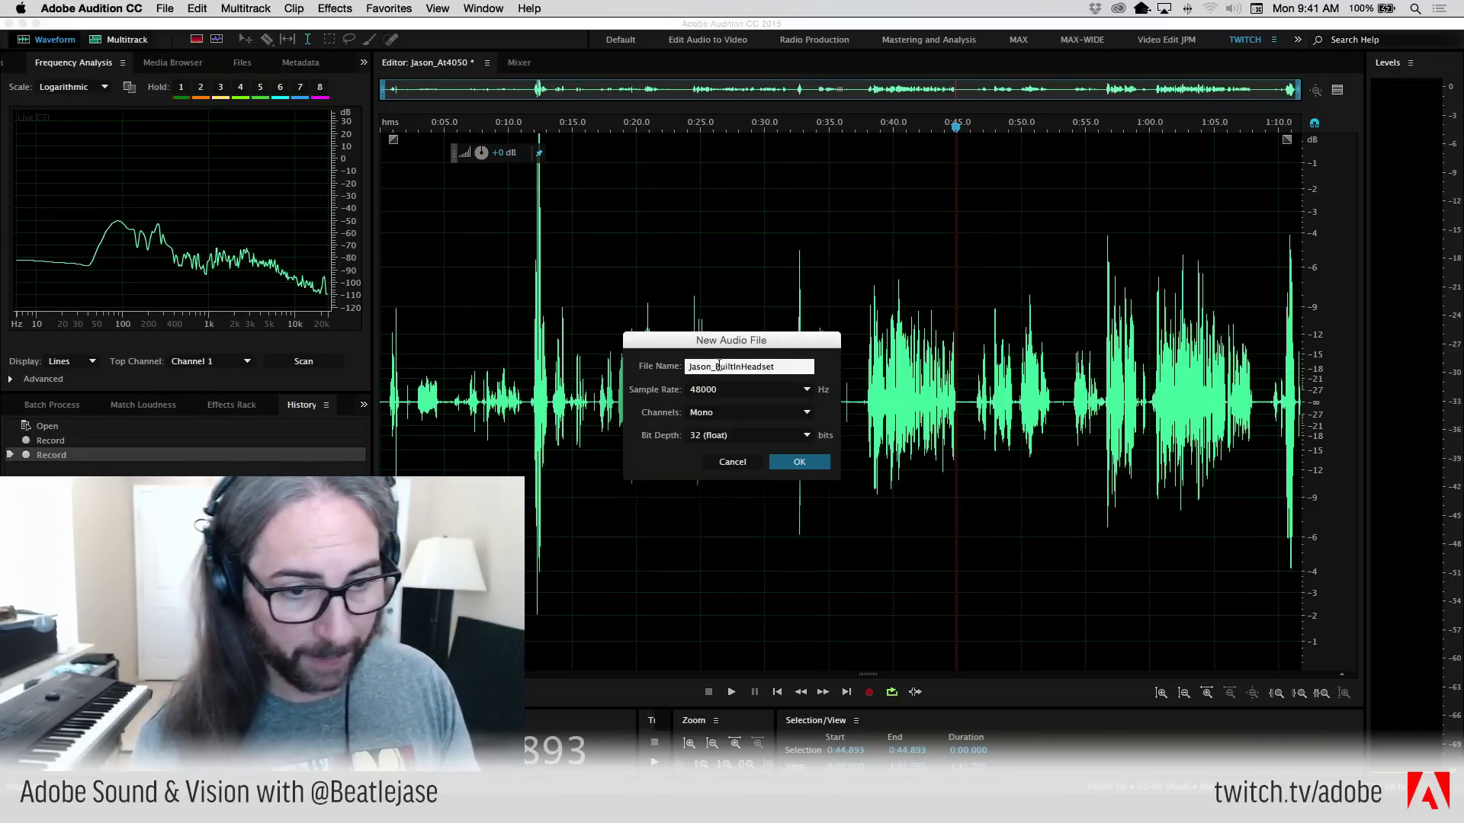
type("BuiltInHeadset")
left_click(799, 462)
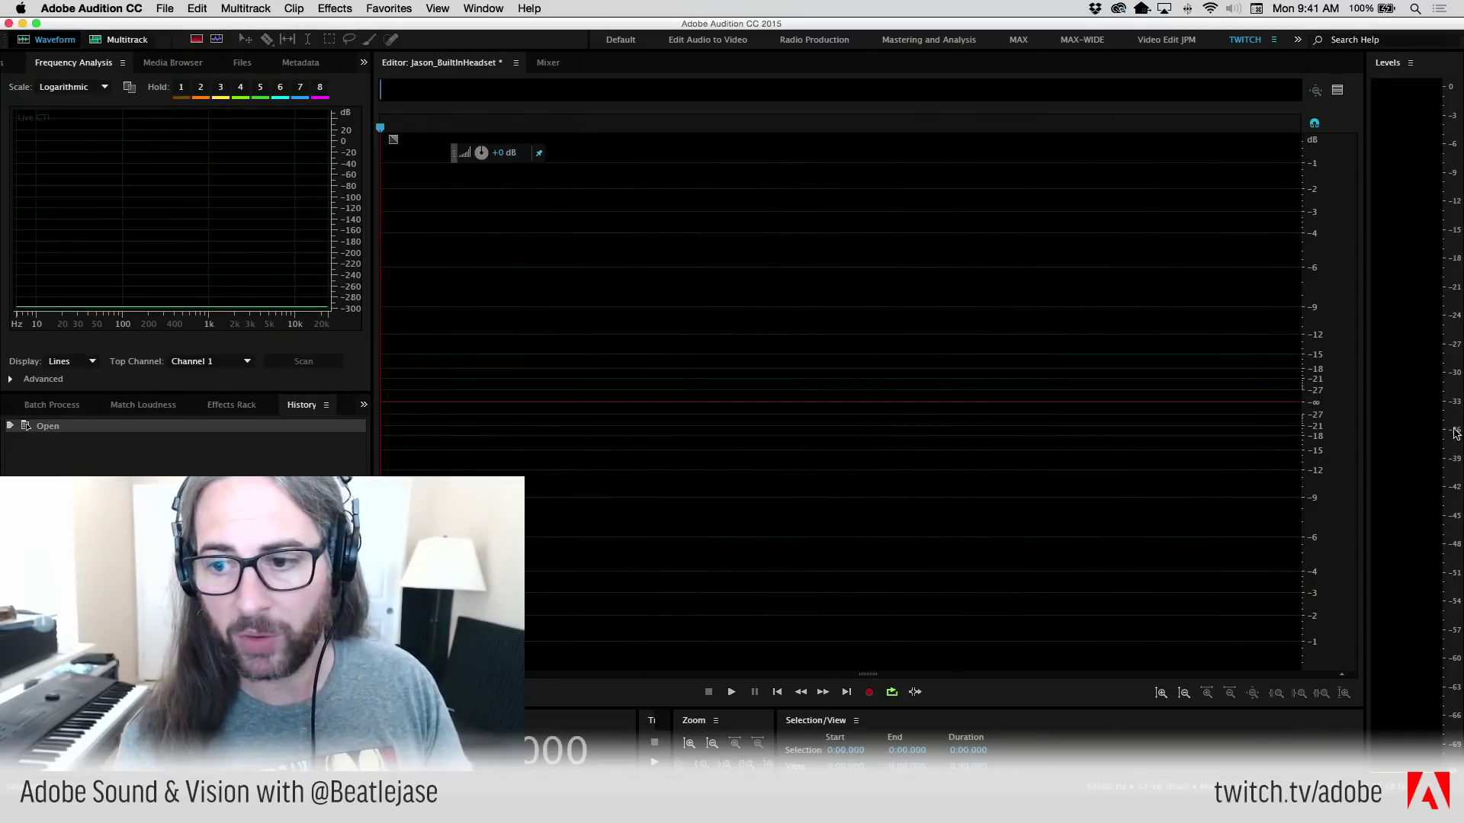
left_click(1416, 404)
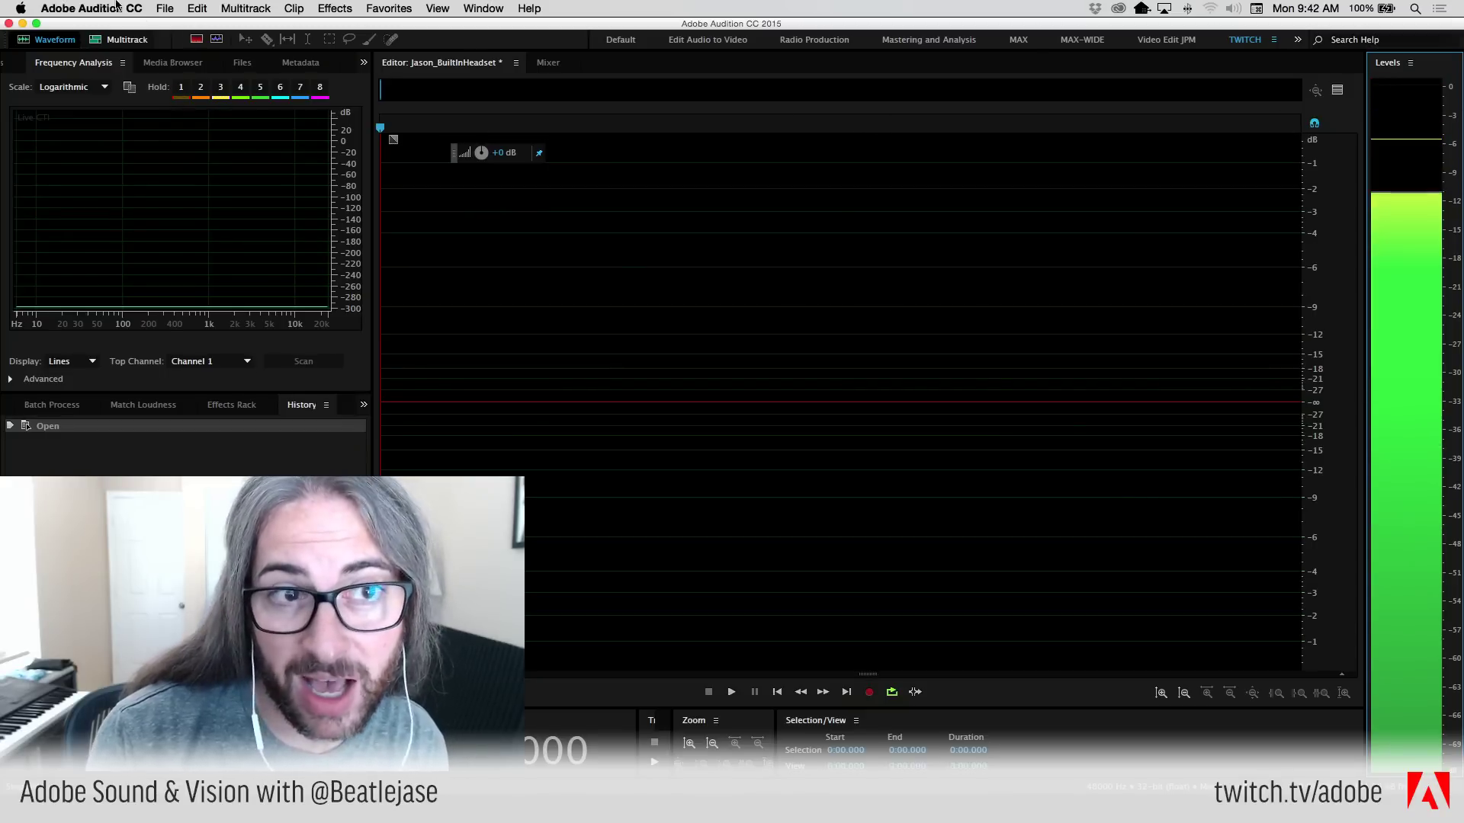
- Select External Microphone as the sound input device in the system Sound settings, and close them to return to Audition
left_click(20, 7)
left_click(61, 49)
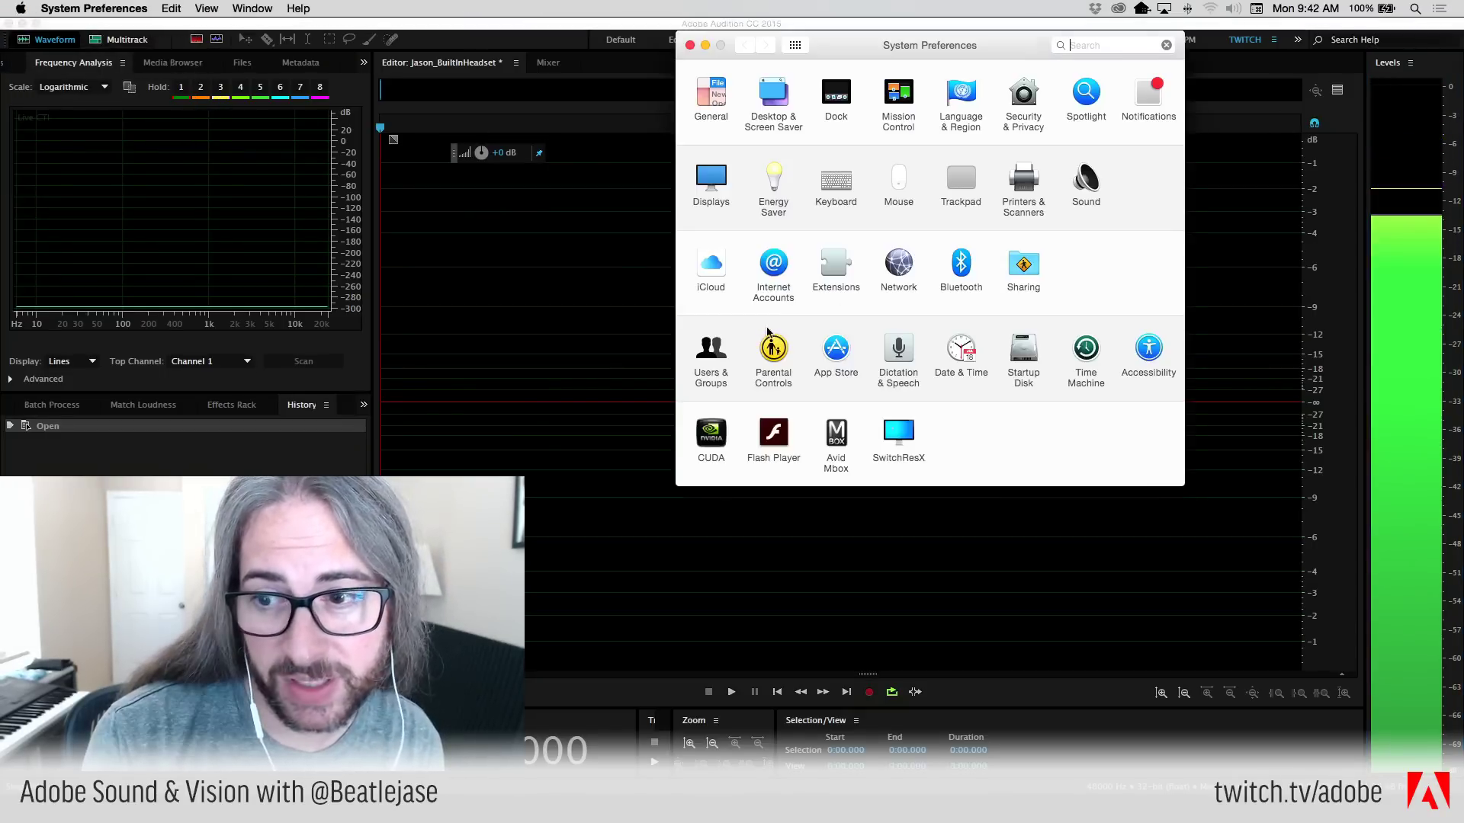
left_click(1096, 177)
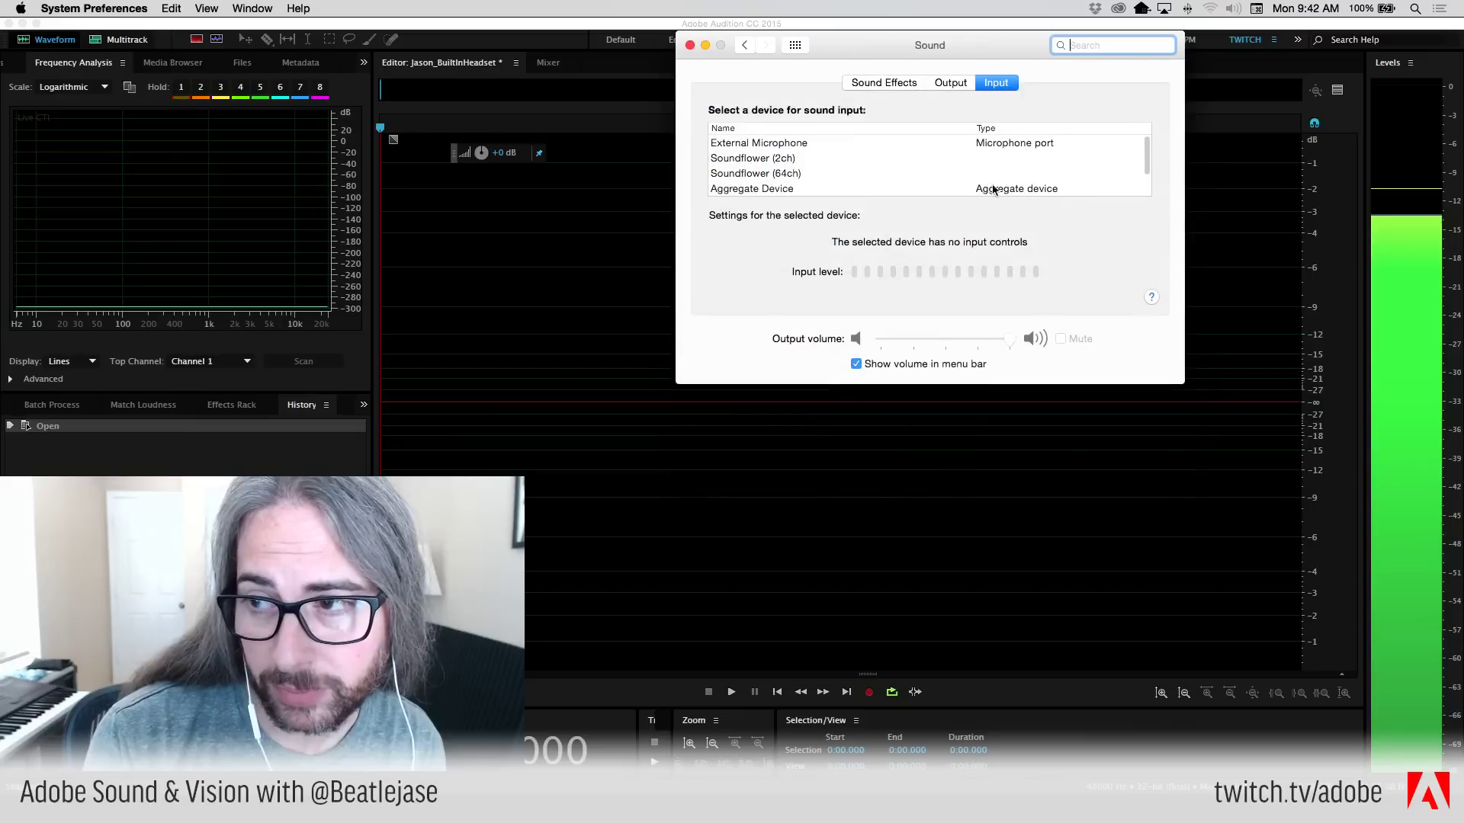
left_click(804, 144)
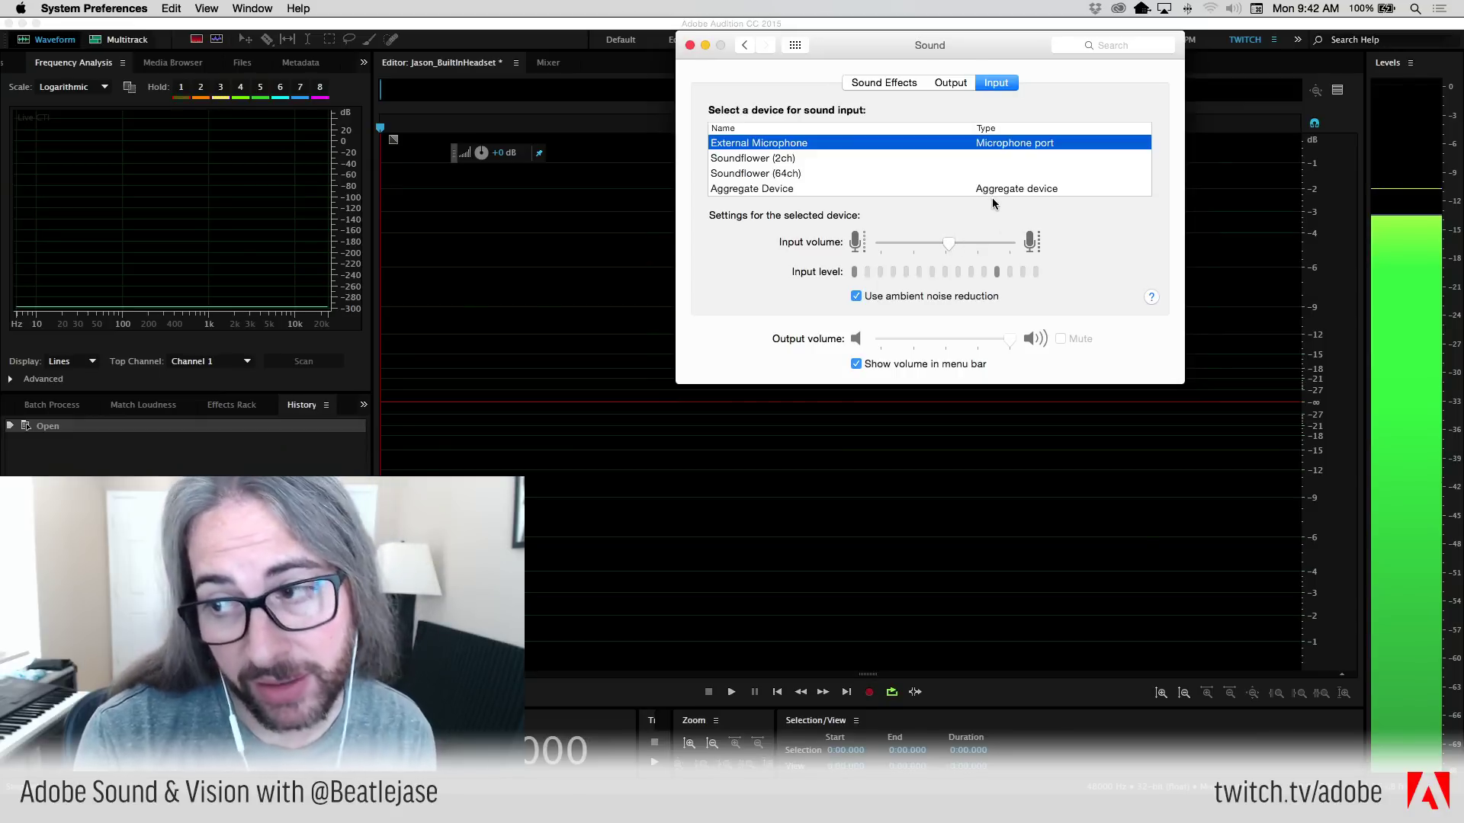
left_click(690, 46)
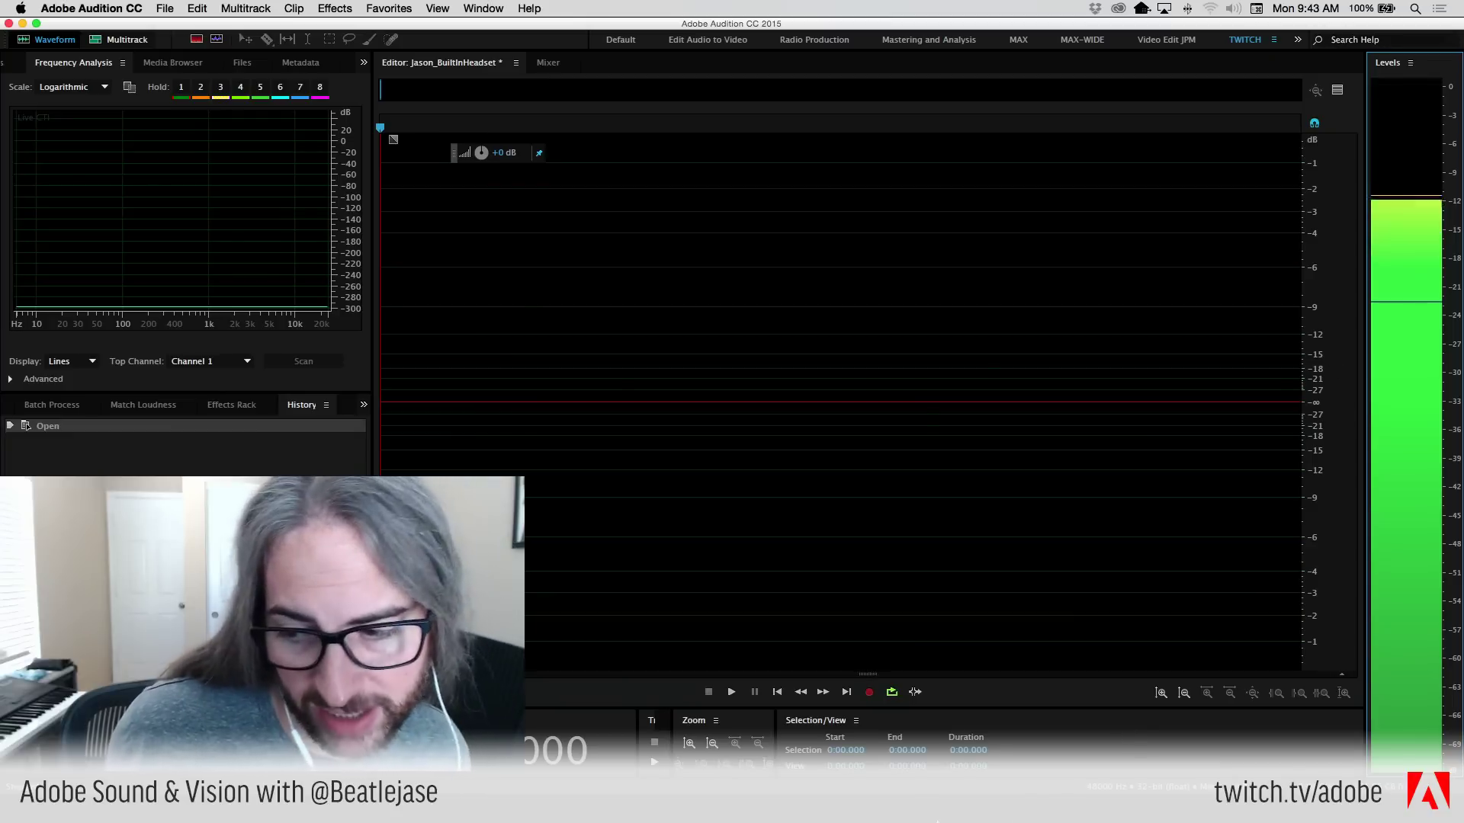
- Record about 20 seconds of headset microphone audio into the new file and stop the recording
left_click(869, 692)
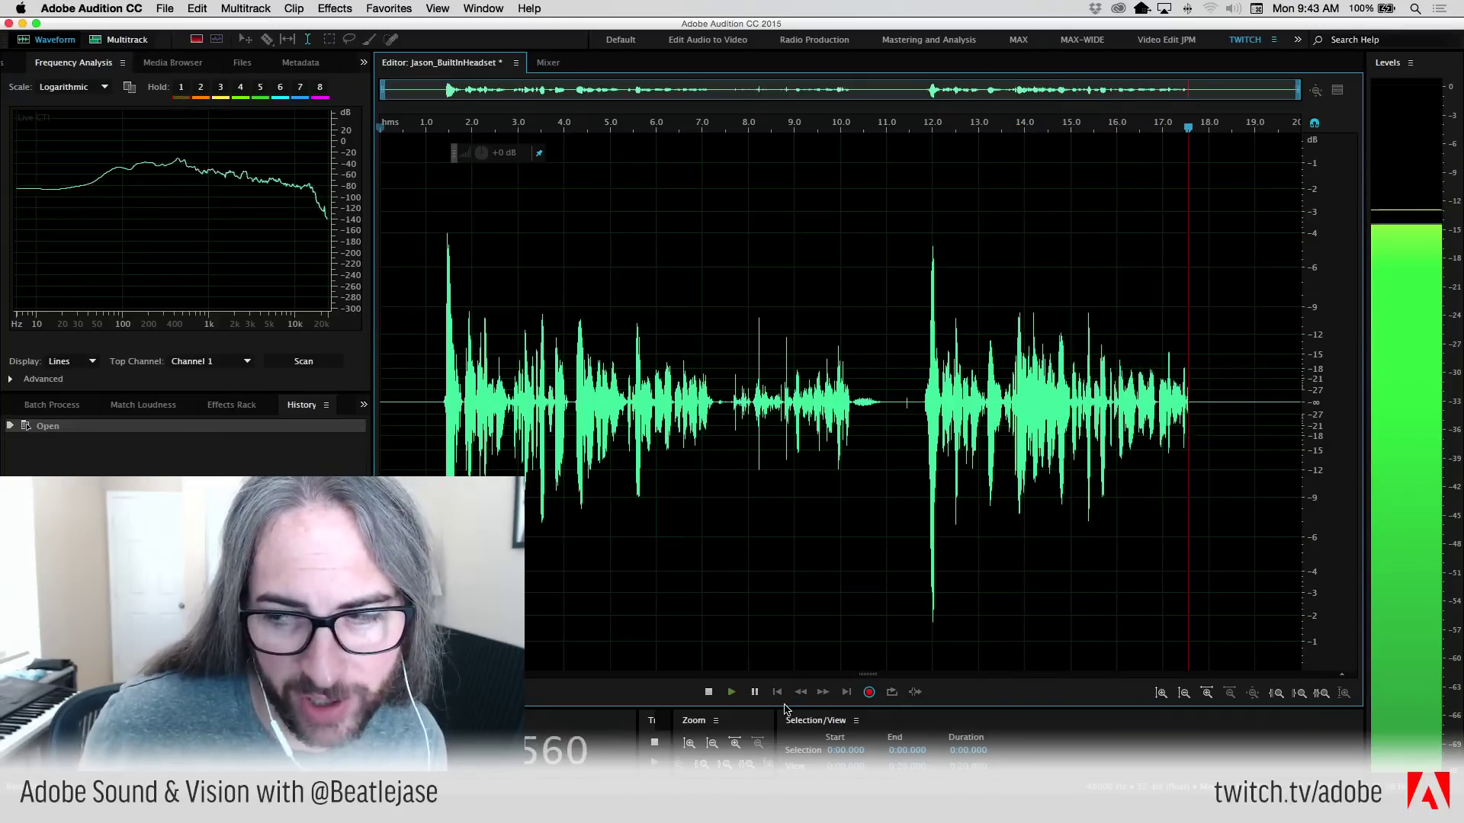
left_click(708, 692)
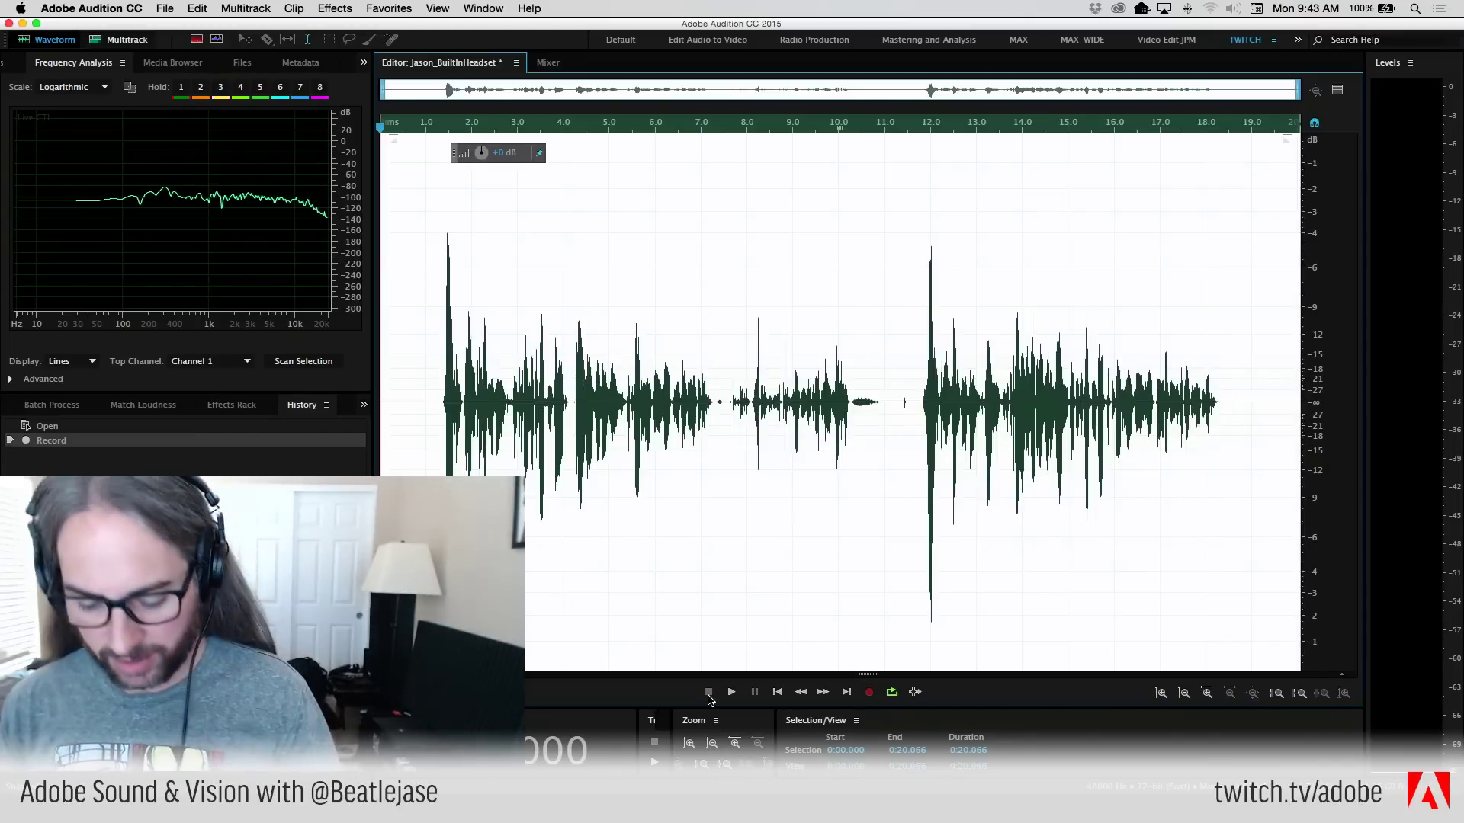
- Play back the headset recording from about 1.3 s, 8.8 s and 11.7 s to judge how it sounds
left_click(439, 369)
key("space")
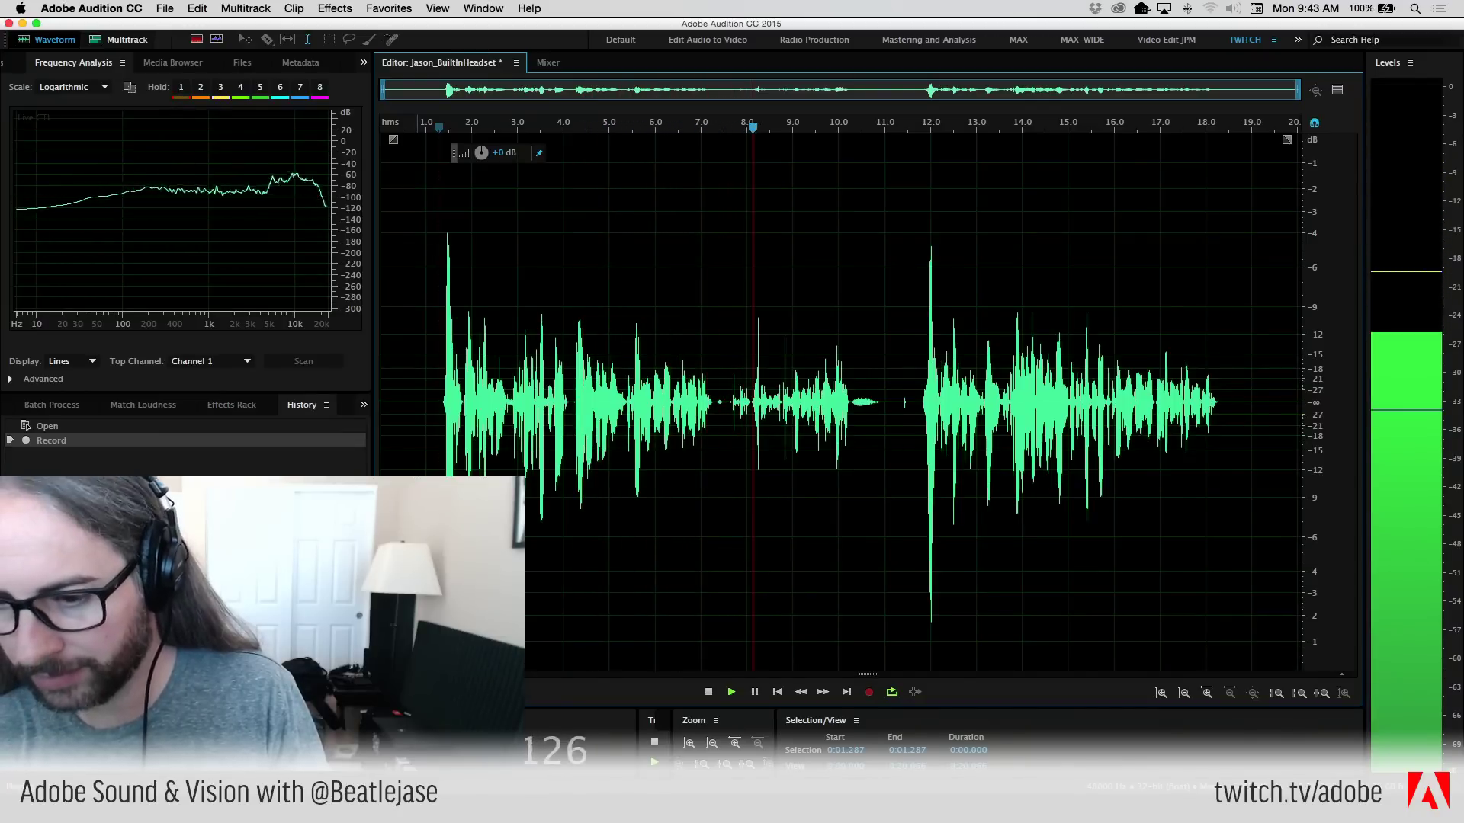
key("space")
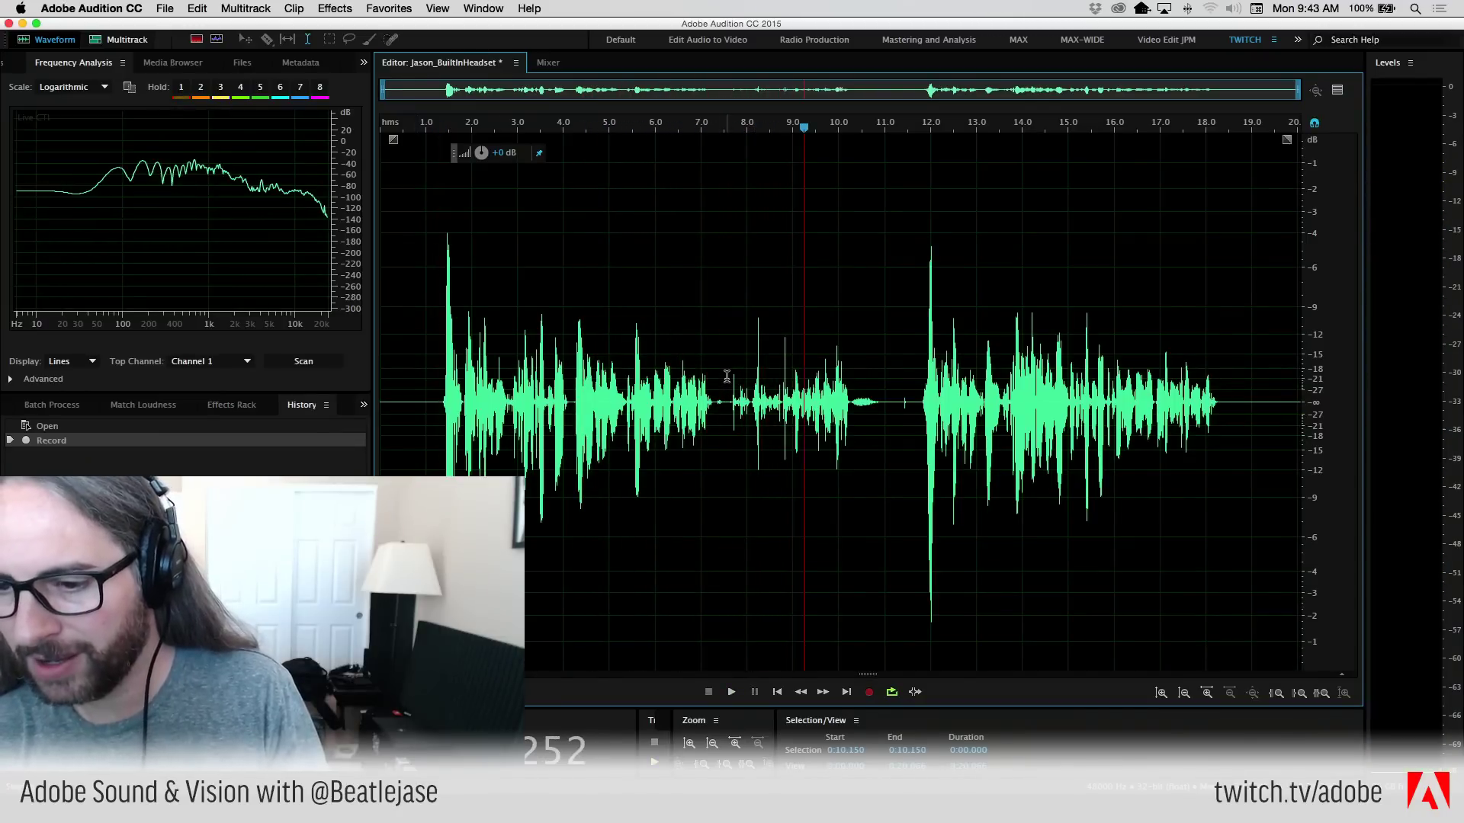
left_click(783, 367)
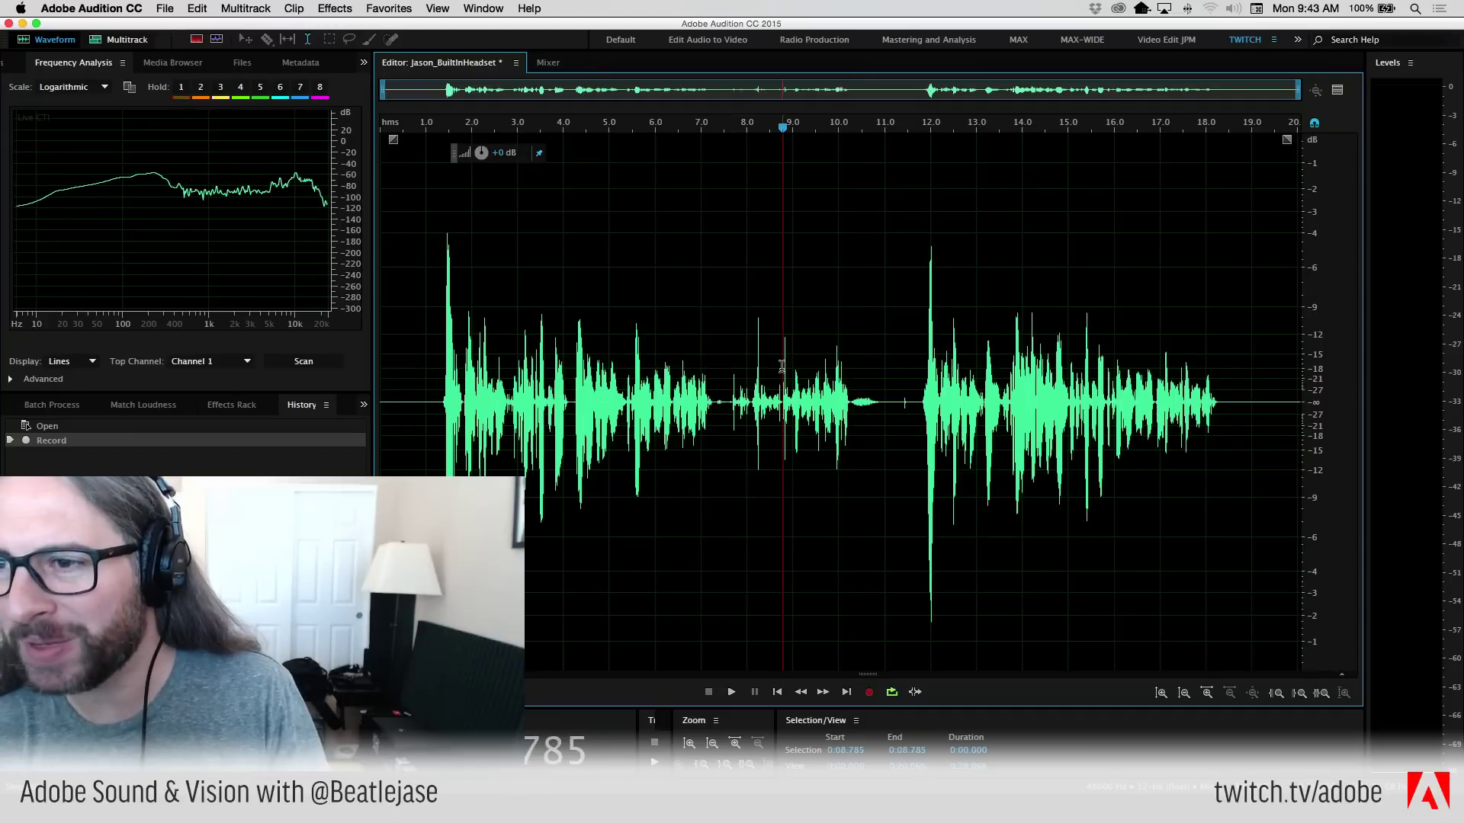
key("space")
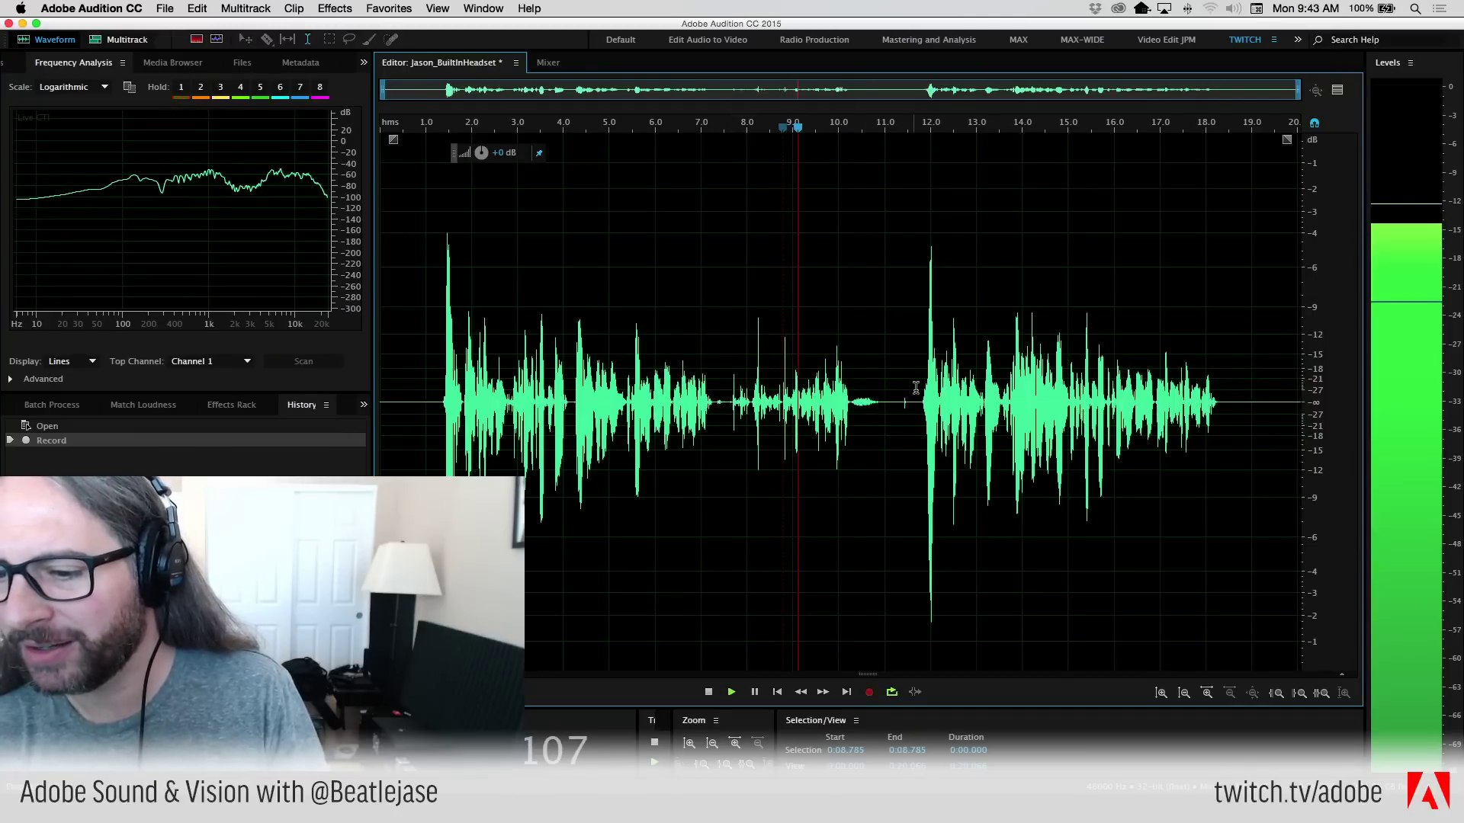
key("space")
left_click(917, 388)
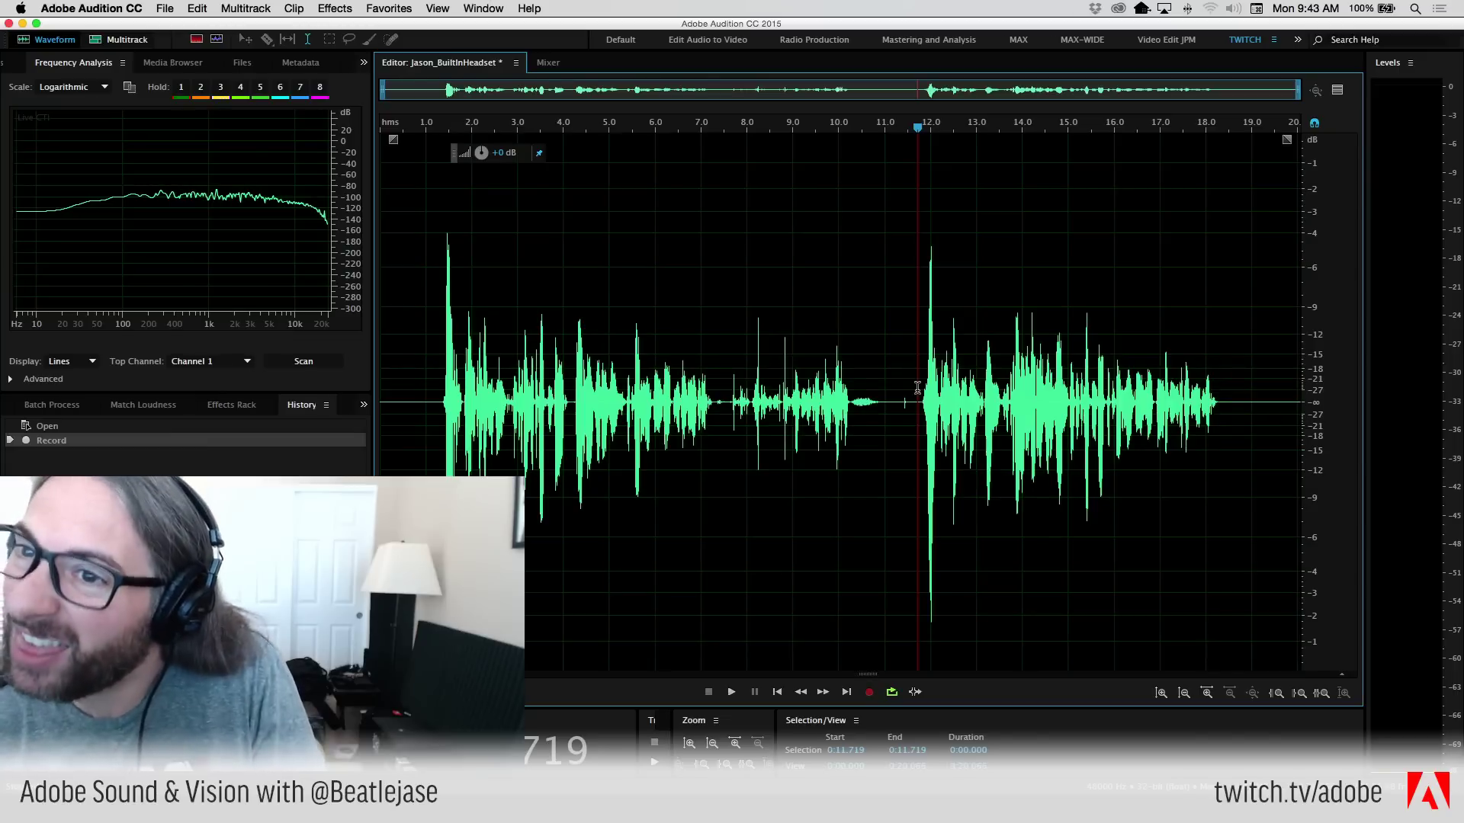
key("space")
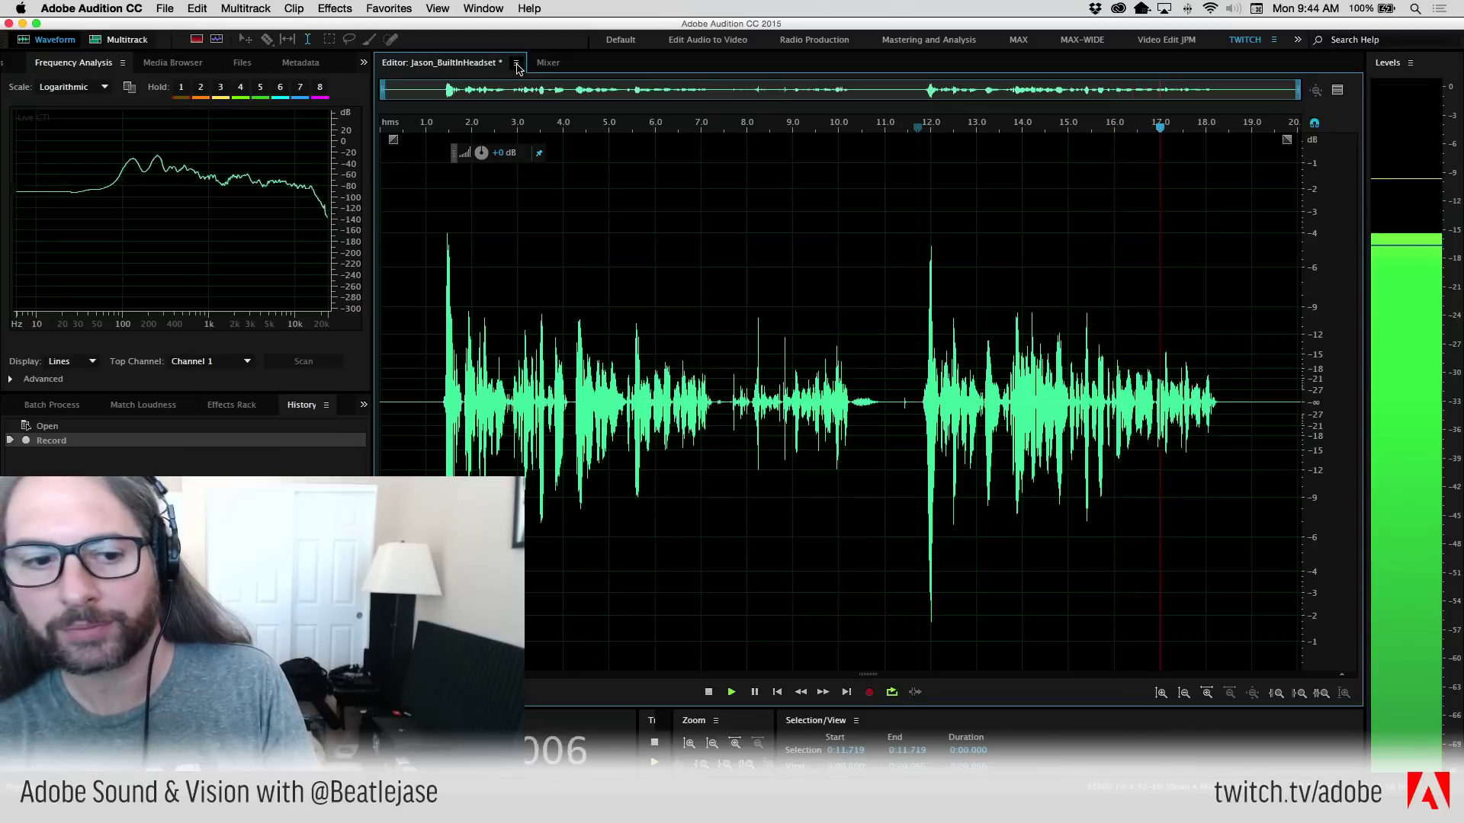
key("space")
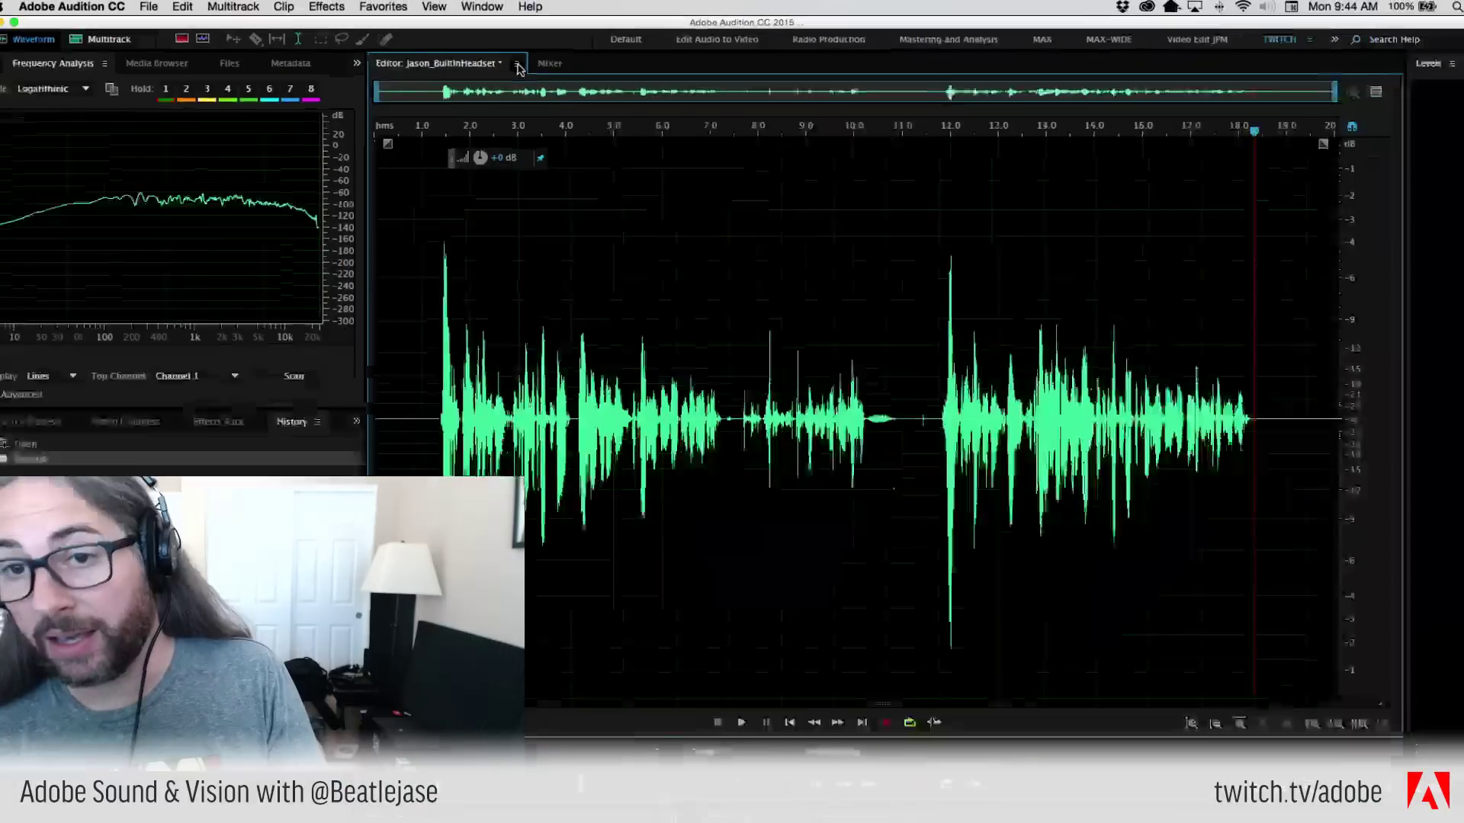
- Open the At4050 recording from the list of open files and play it from about 0:37 for comparison
left_click(532, 114)
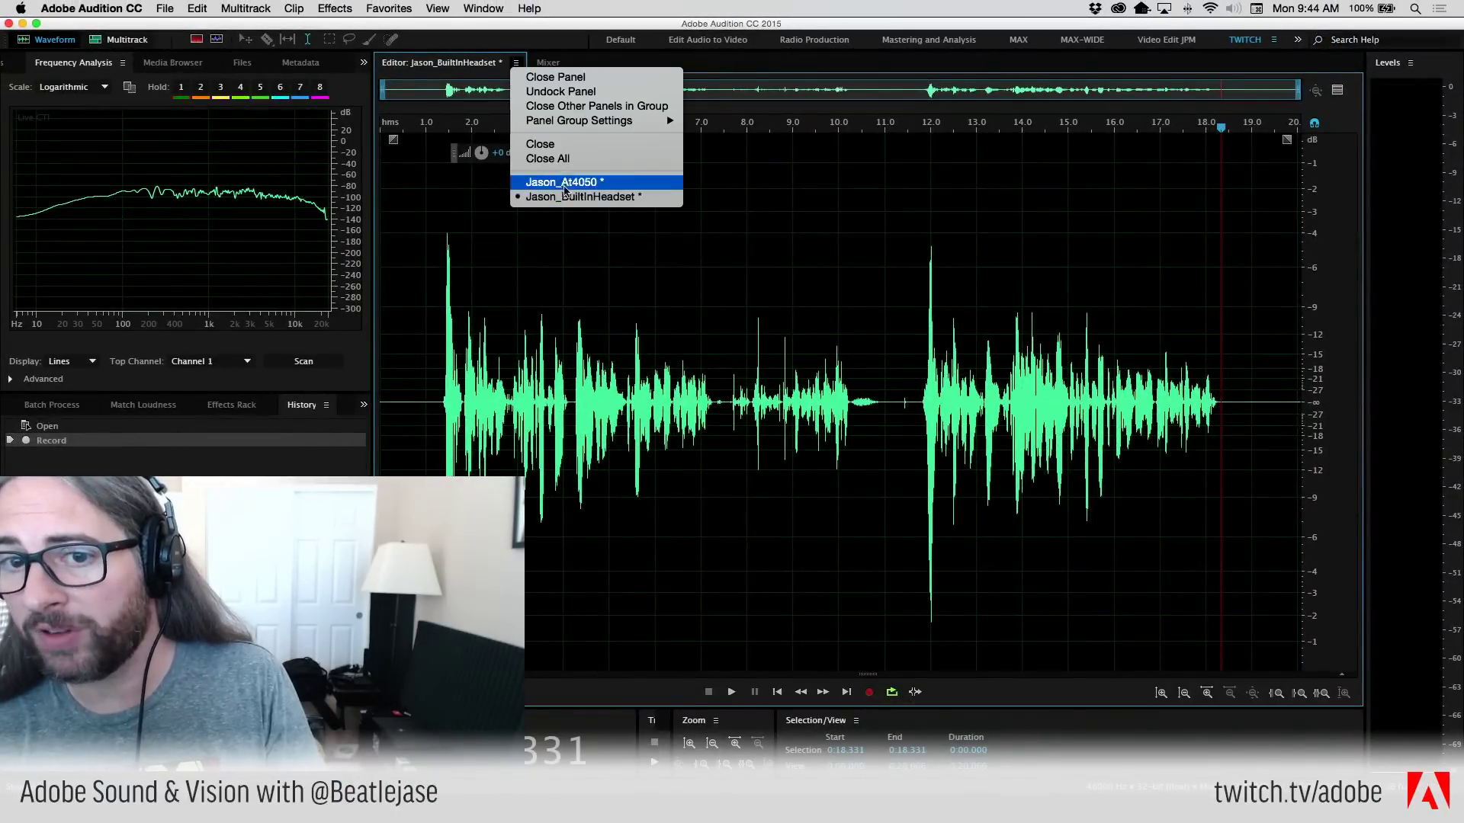
left_click(244, 67)
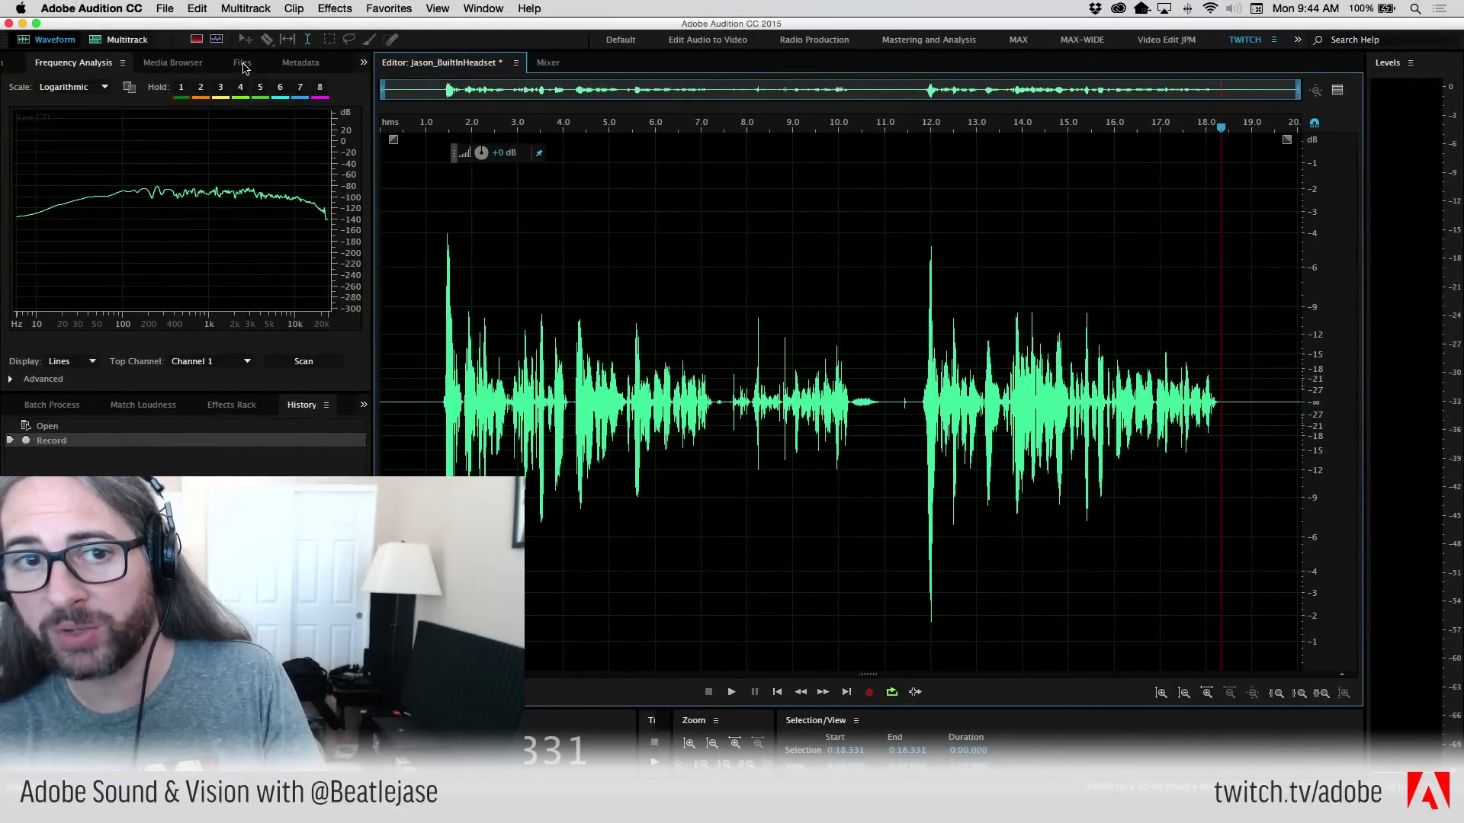
left_click(243, 66)
scroll(76, 120, "right", 5)
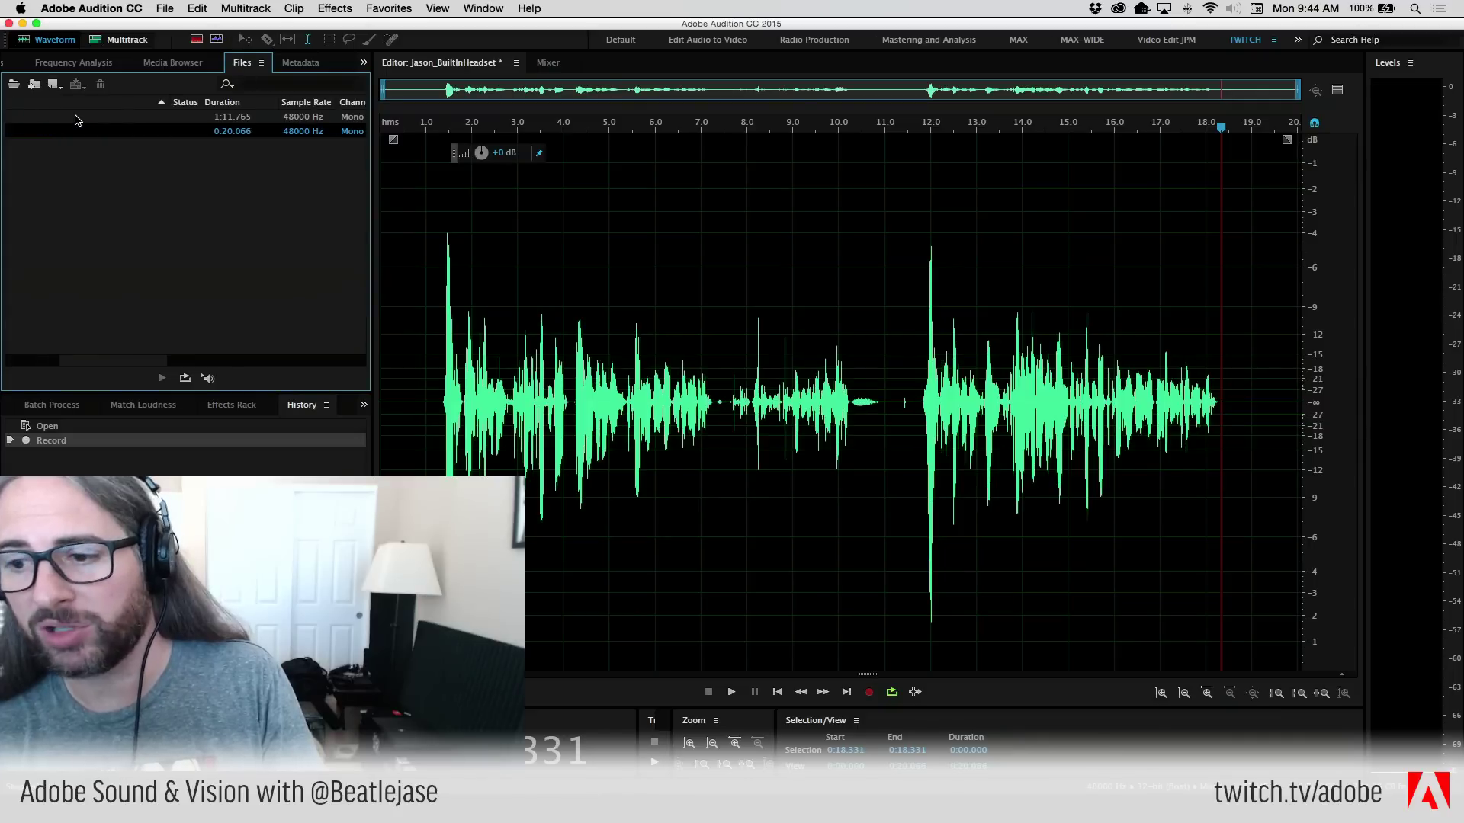
double_click(82, 122)
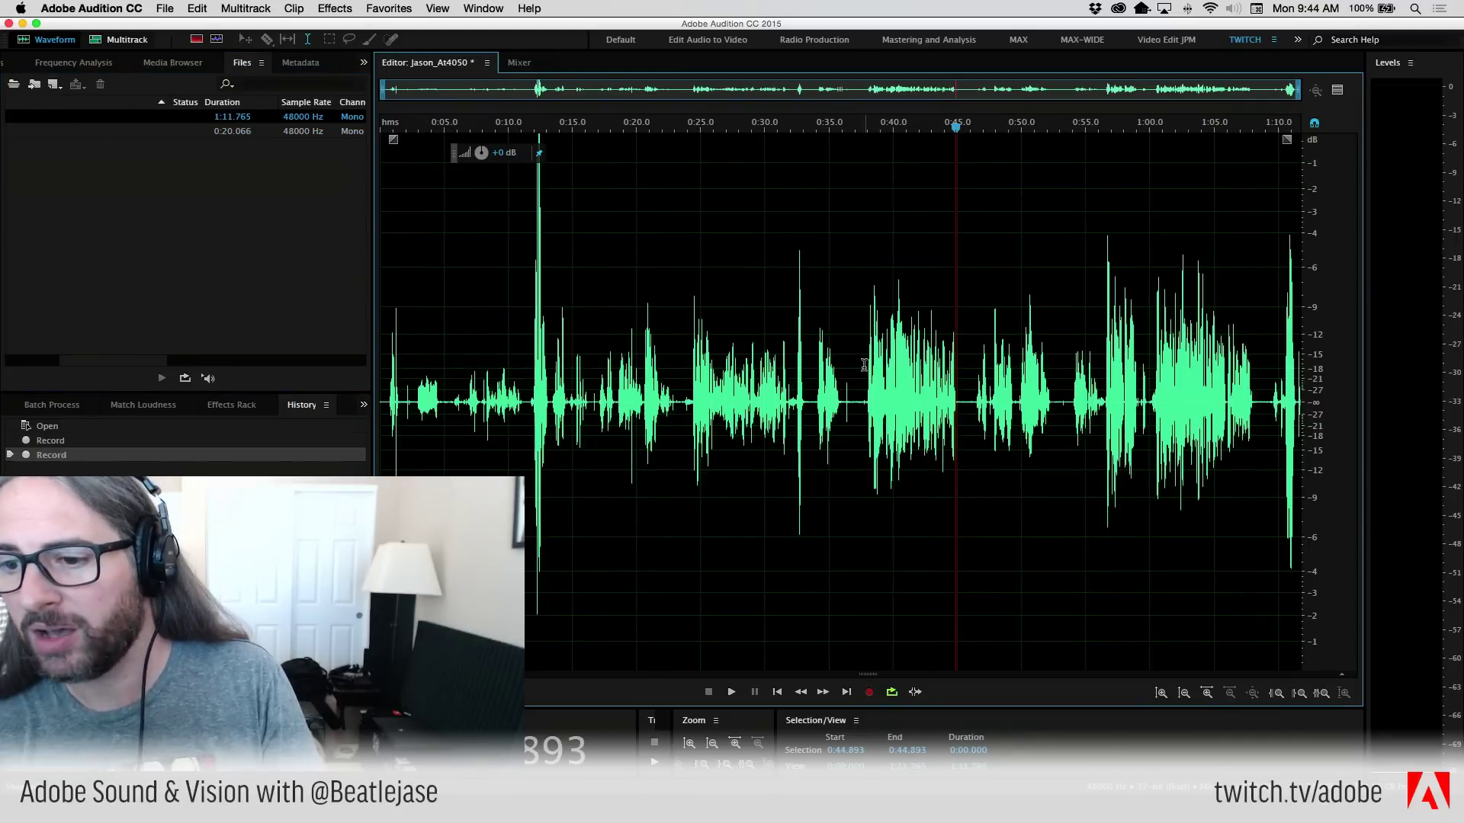
left_click(865, 367)
key("space")
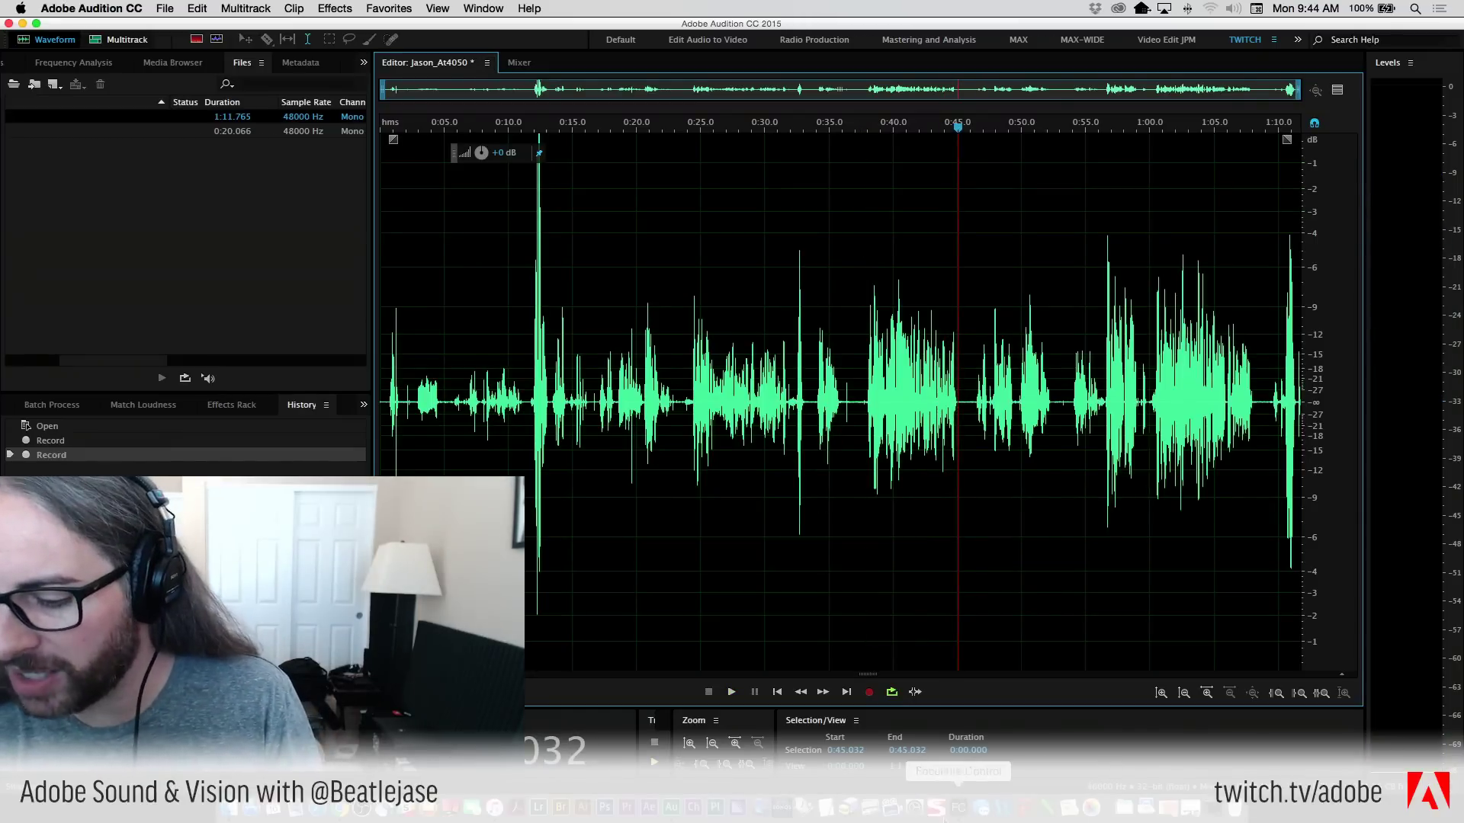
- Look over the output mixes in Focusrite Control, minimize it and return to the file list in Audition
left_click(960, 812)
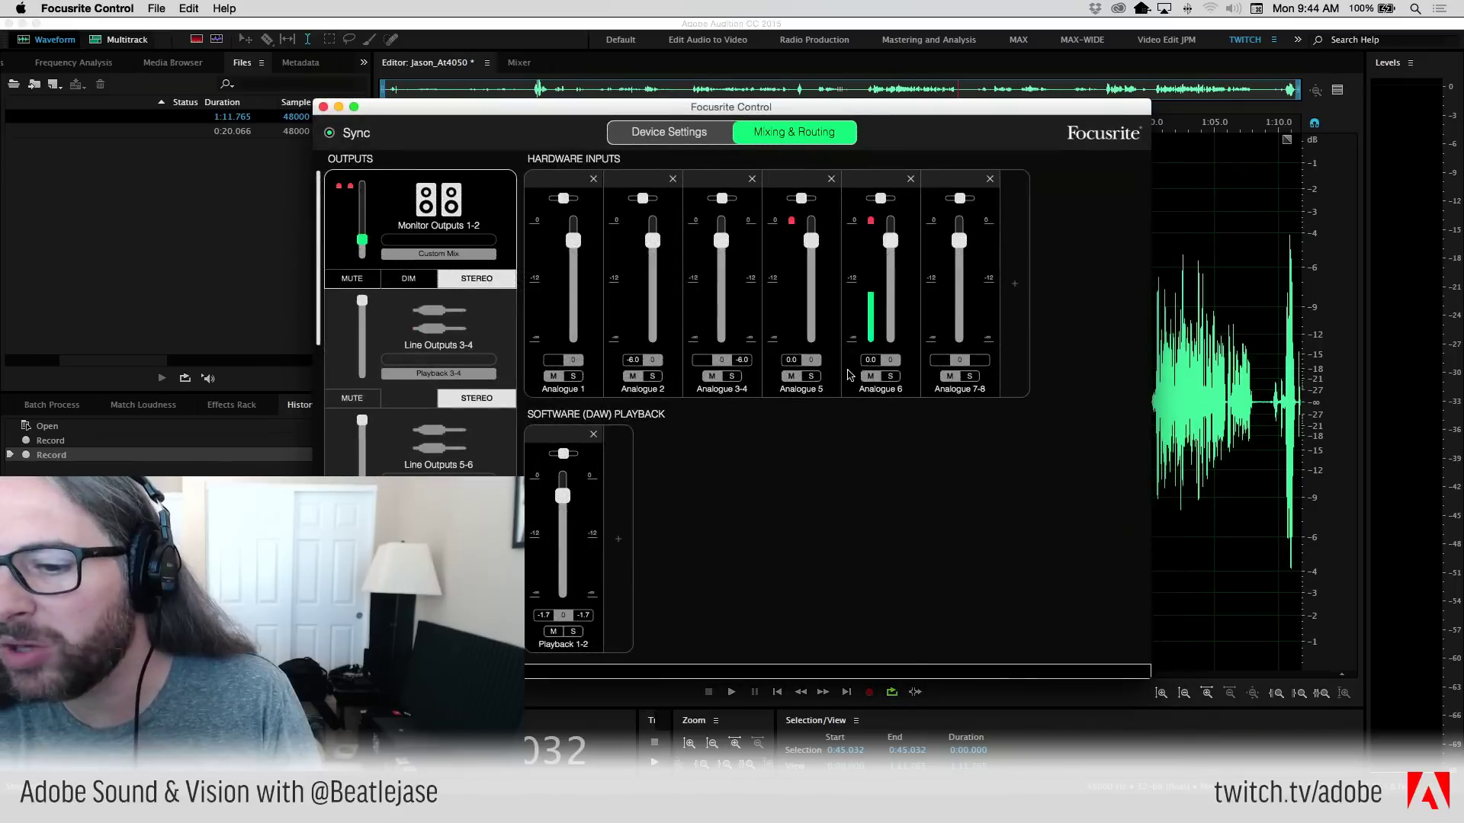
scroll(507, 264, "down", 10)
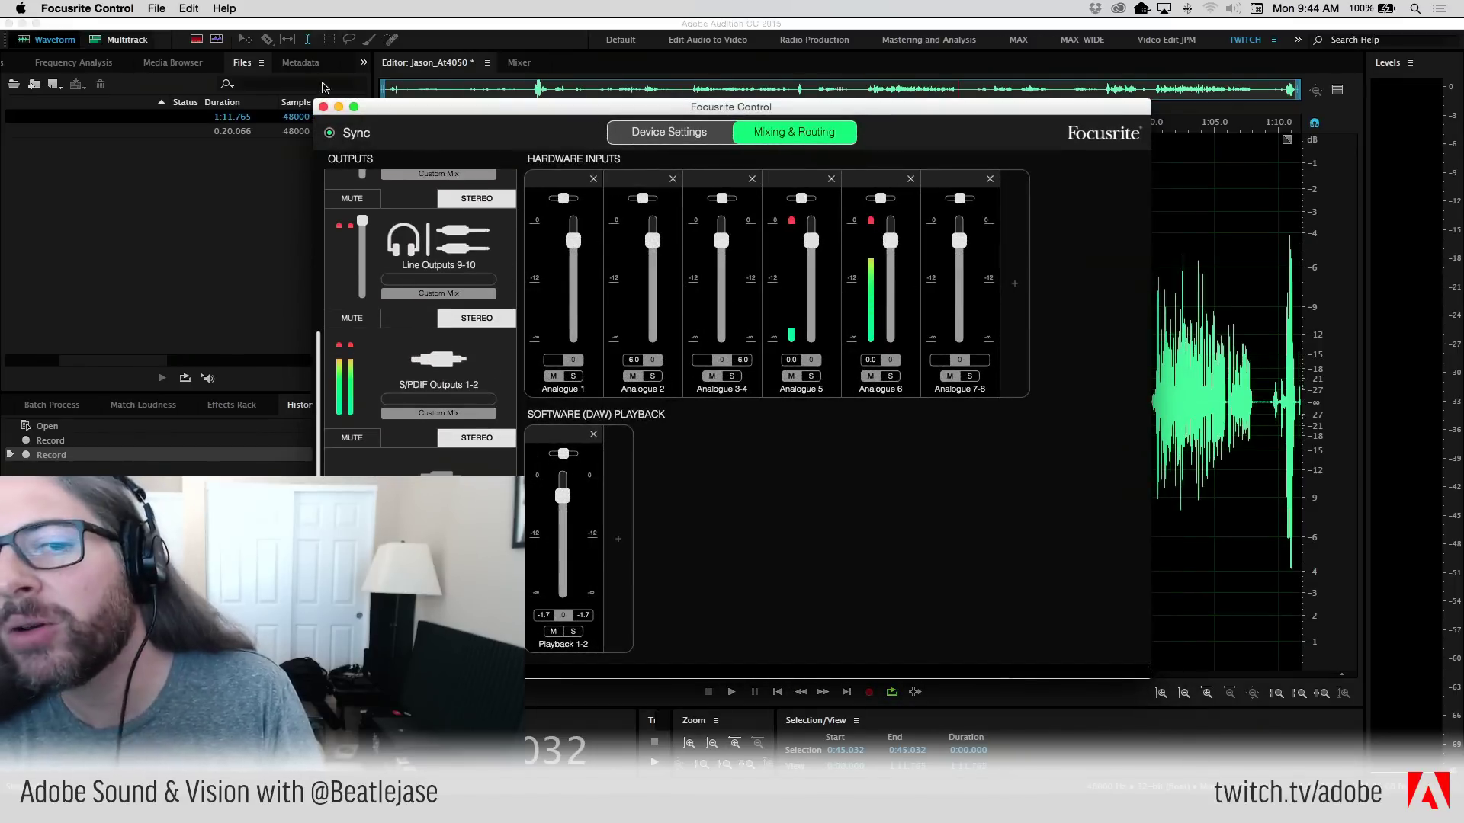
left_click(339, 108)
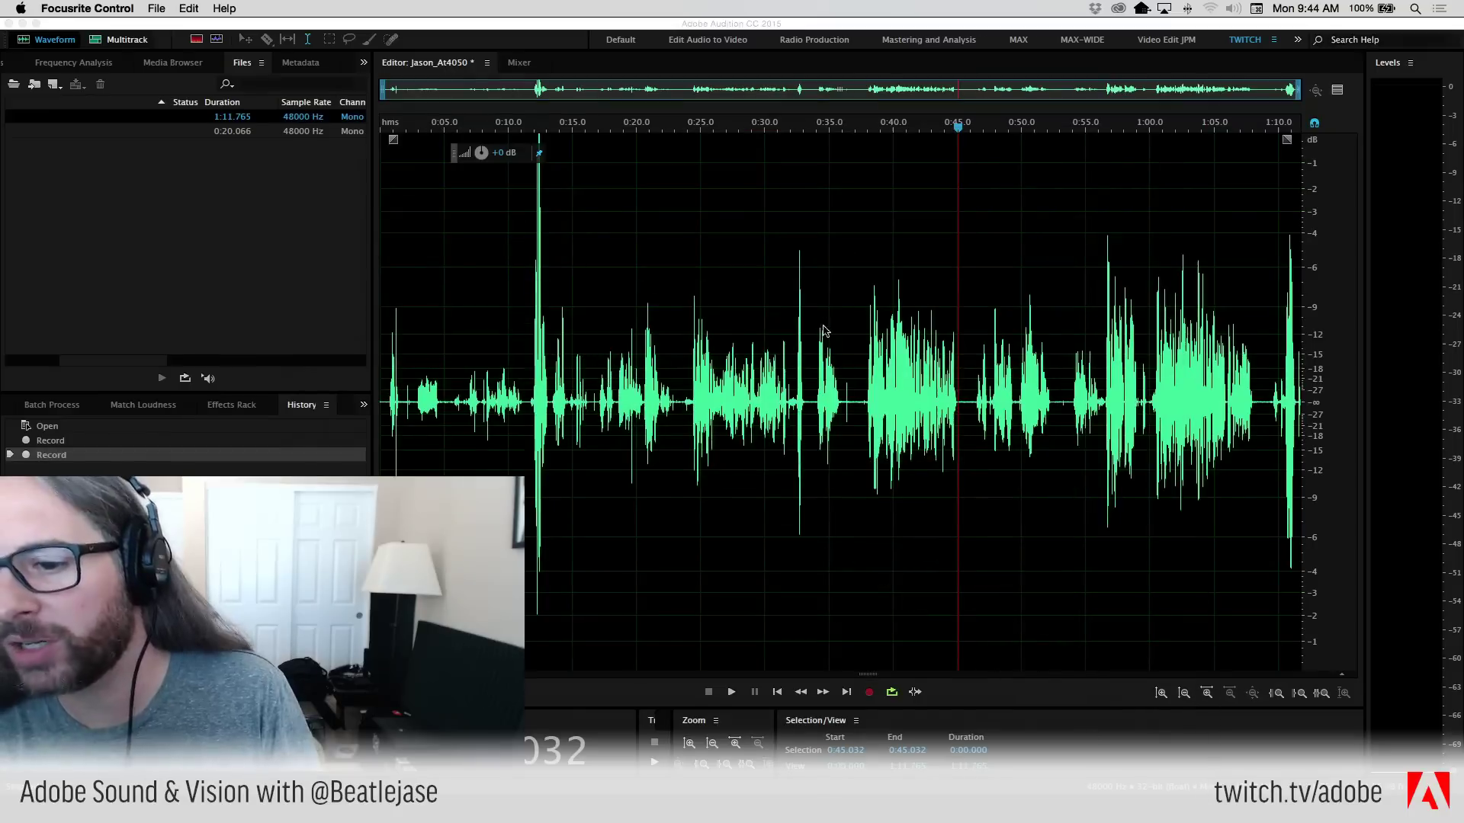
scroll(168, 249, "left", 5)
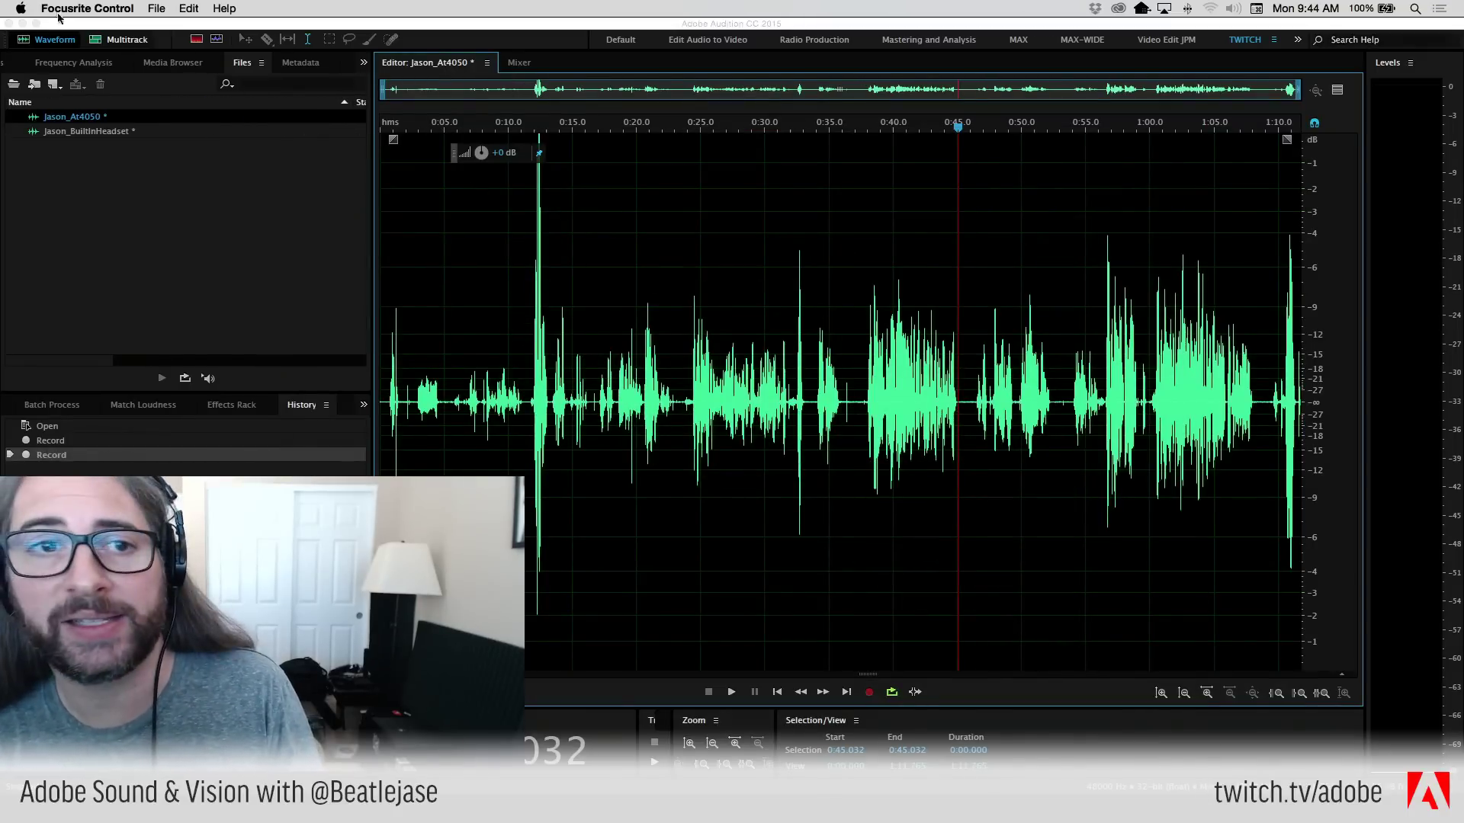
left_click(263, 253)
- In the Audio Hardware preferences, try Plantronics Headset as the default input, and set the sample rate to 44100 Hz
left_click(88, 9)
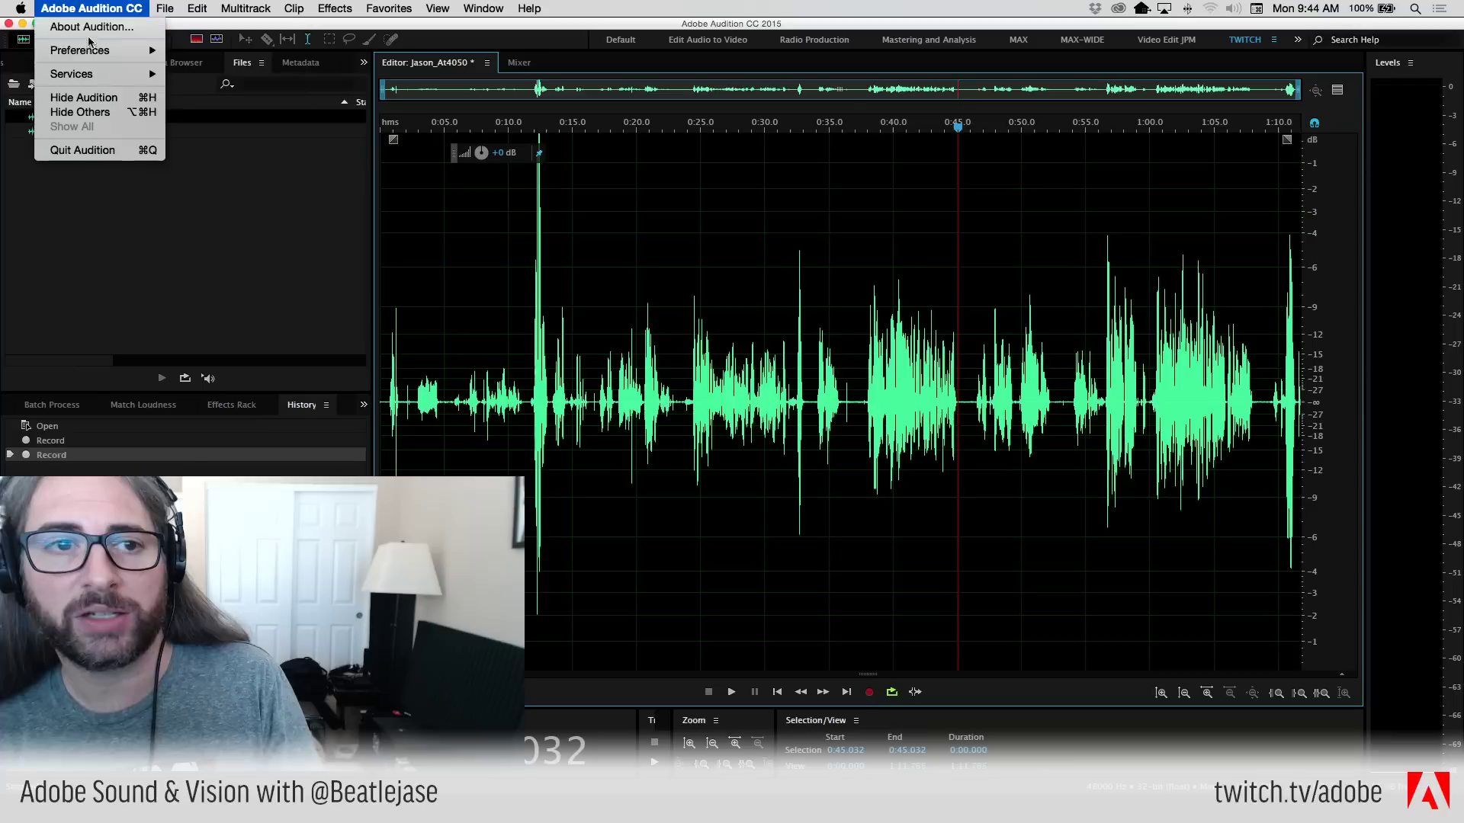
mouse_move(92, 53)
left_click(272, 104)
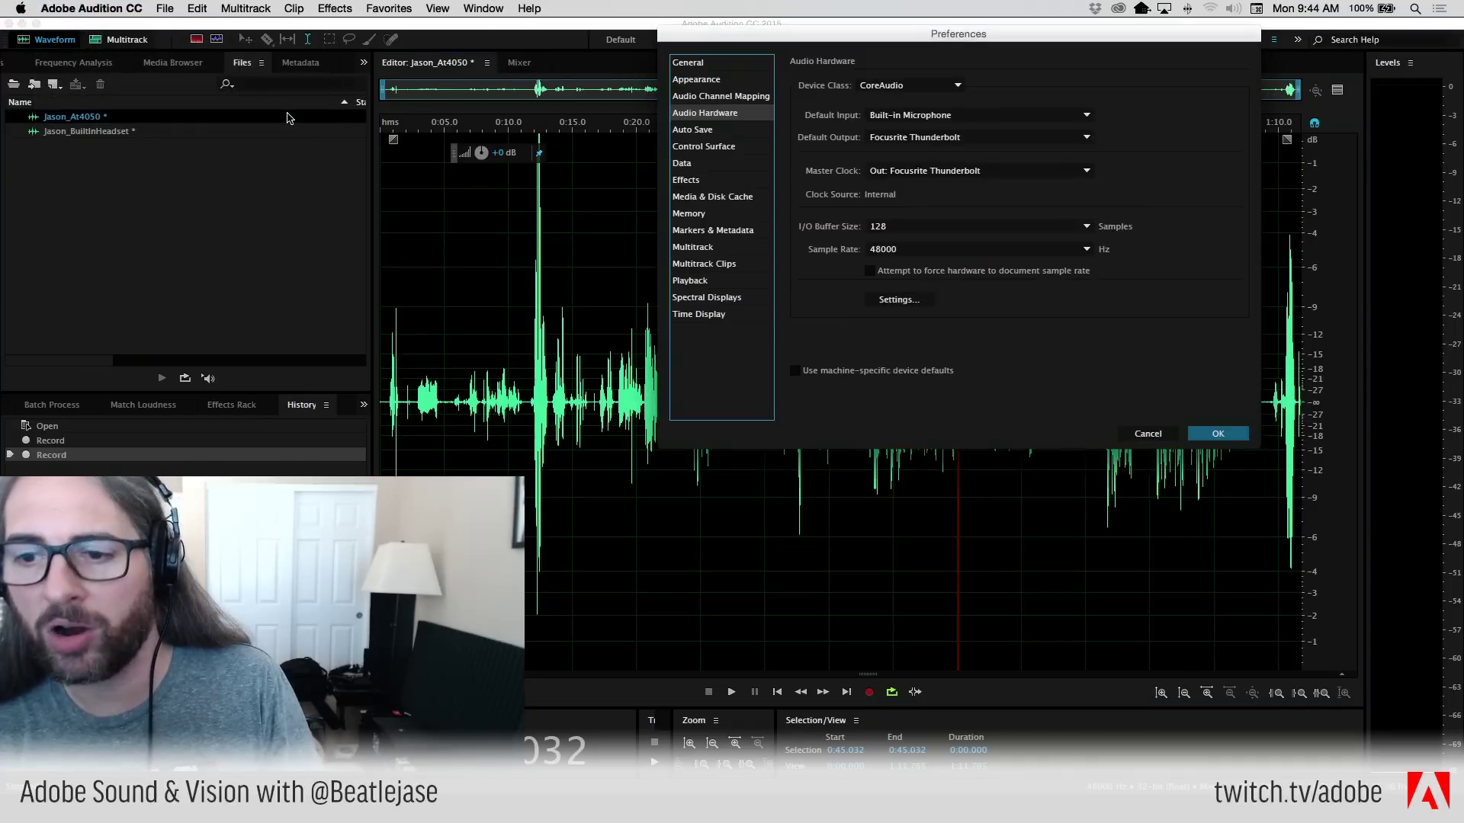
left_click(962, 119)
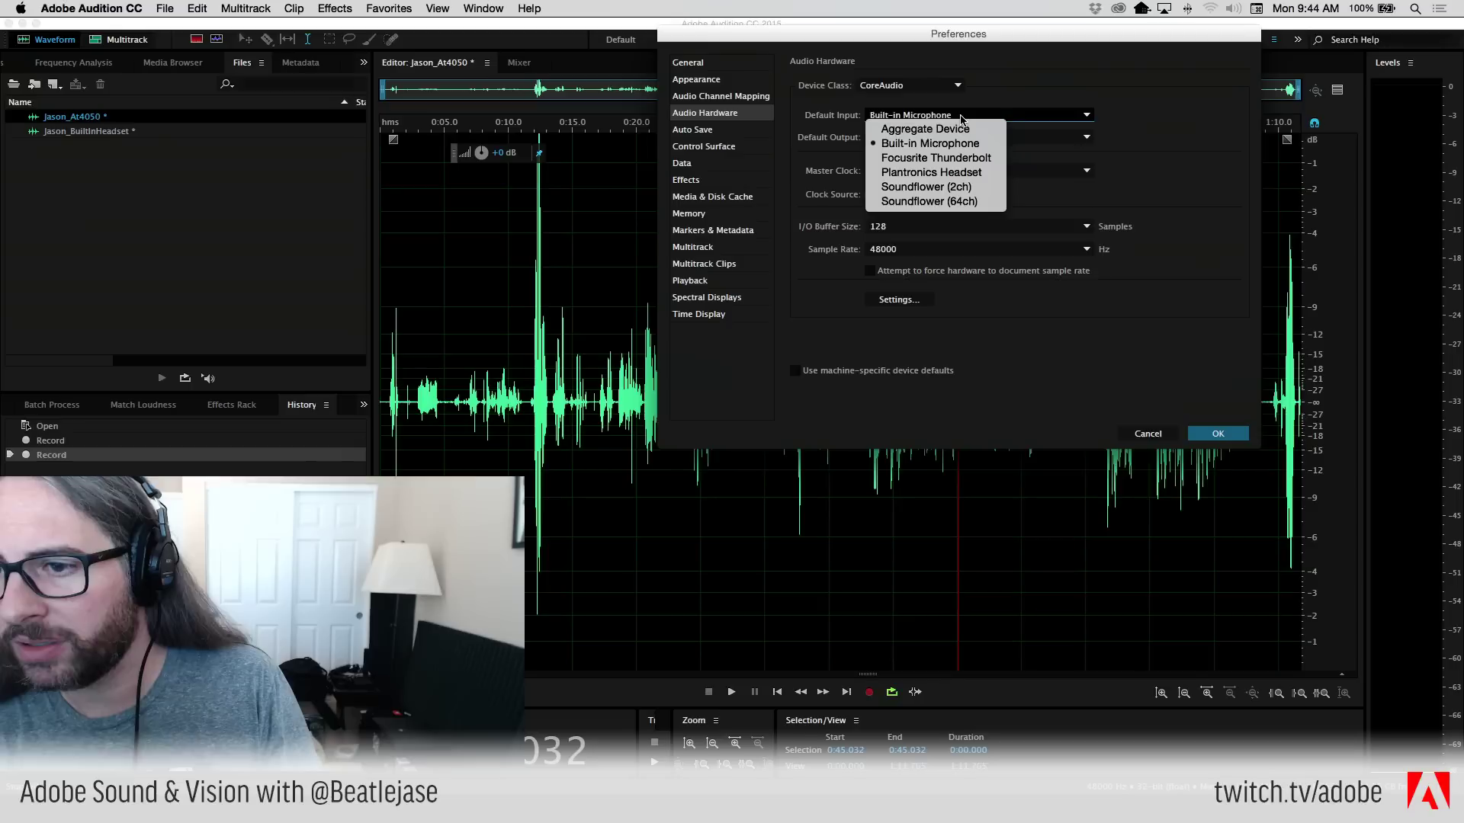
left_click(988, 172)
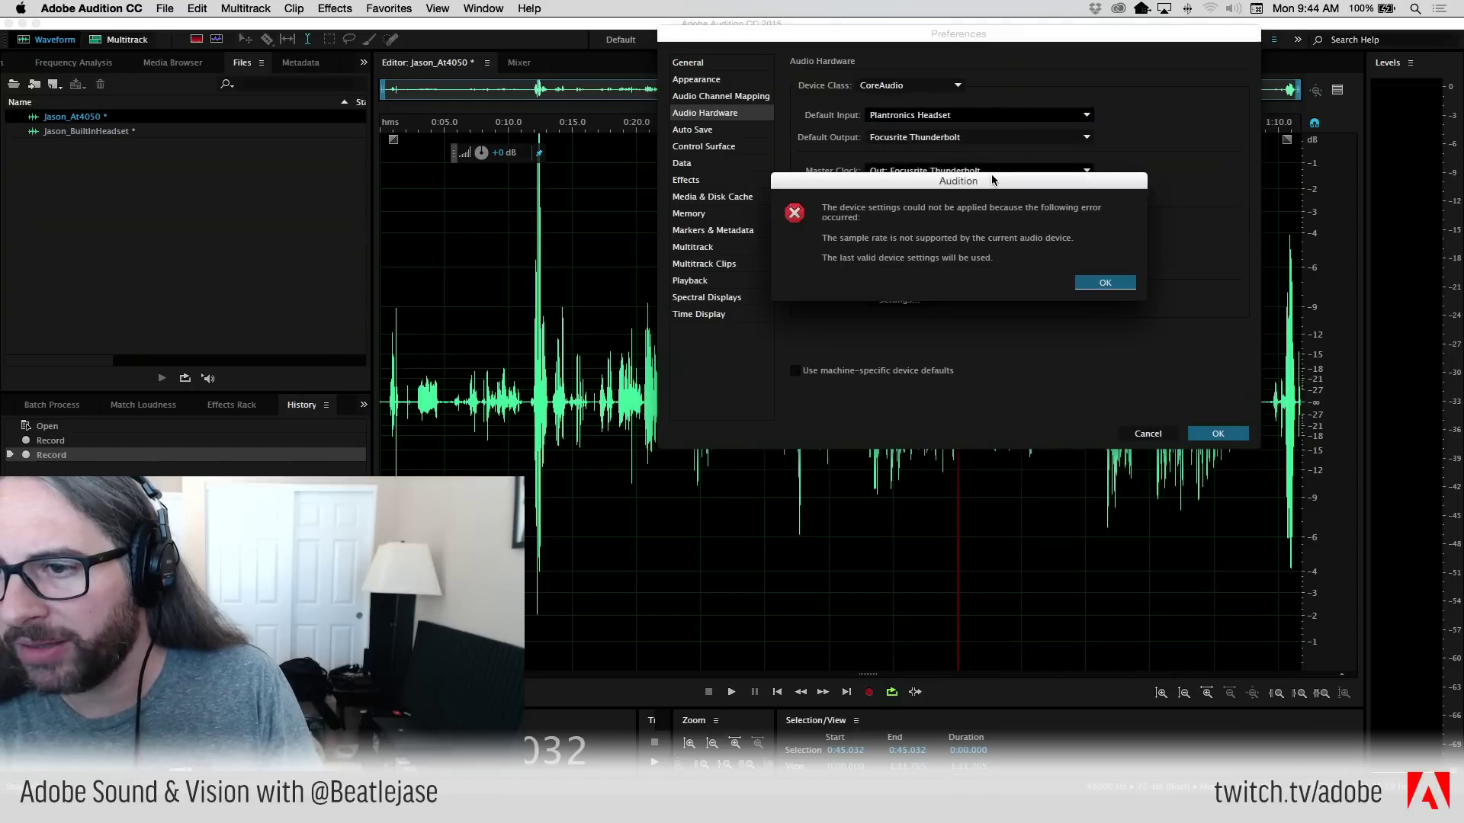
left_click(1095, 280)
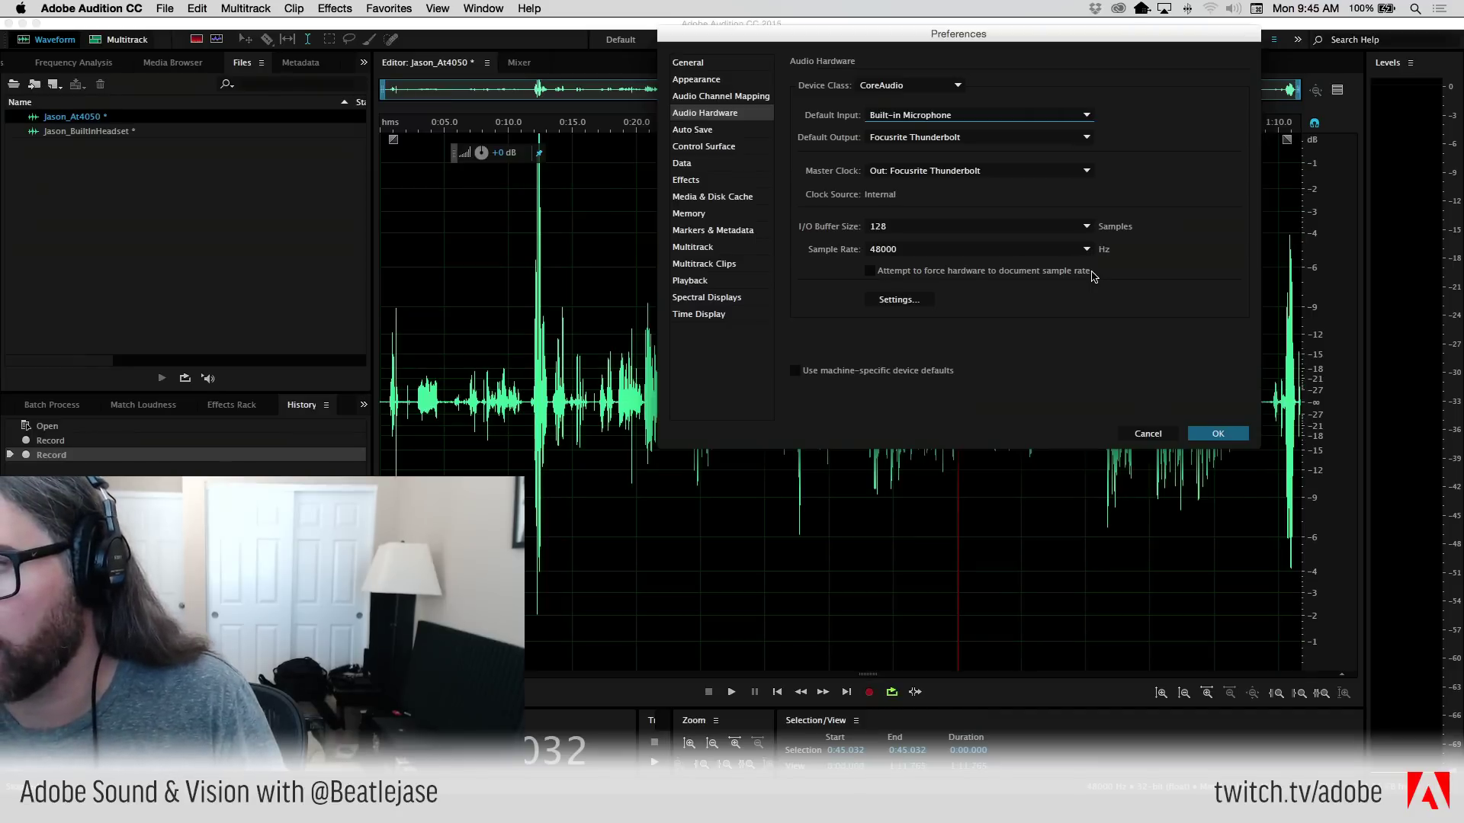
left_click(1022, 248)
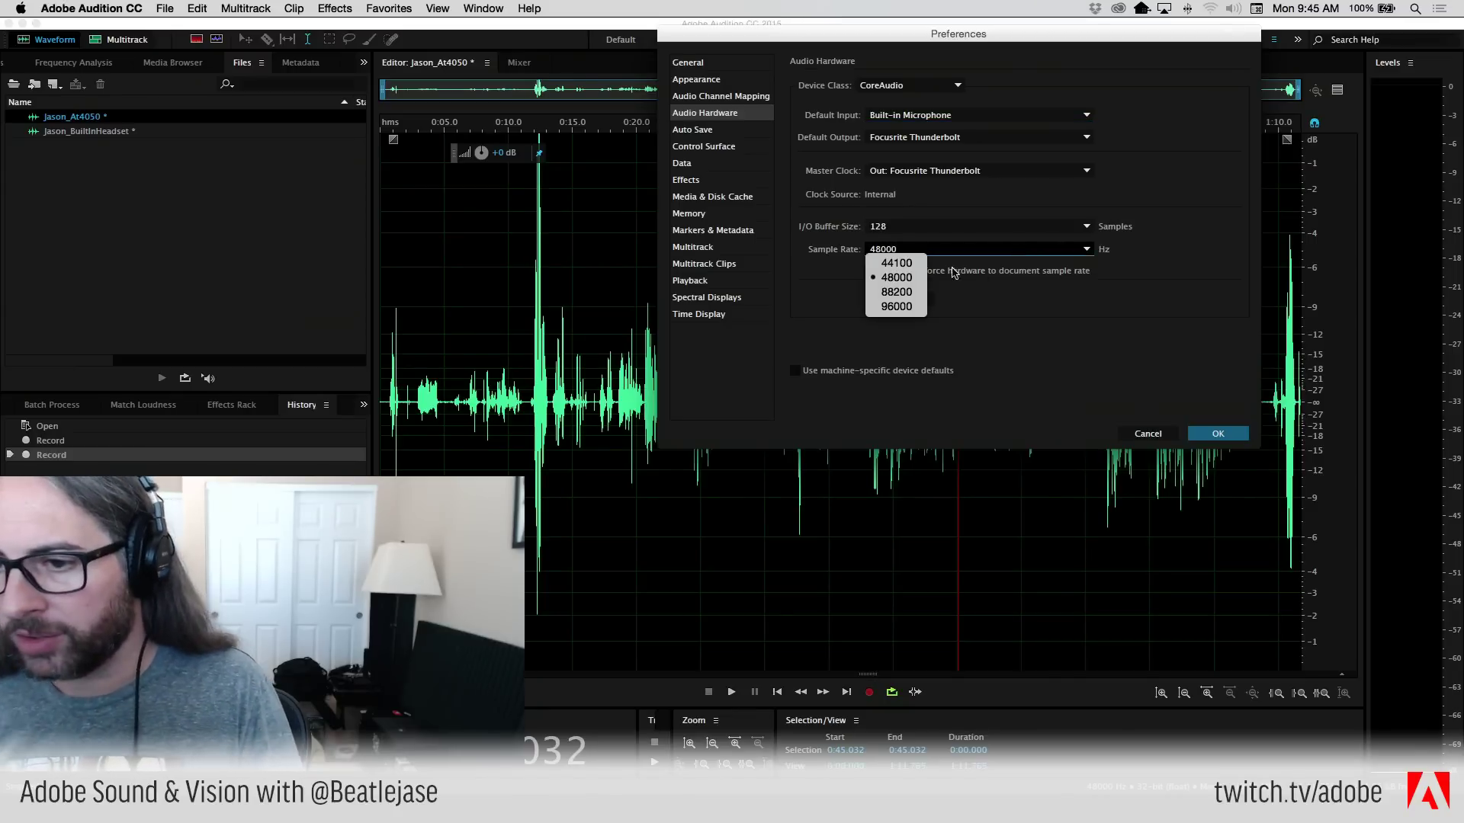
left_click(895, 264)
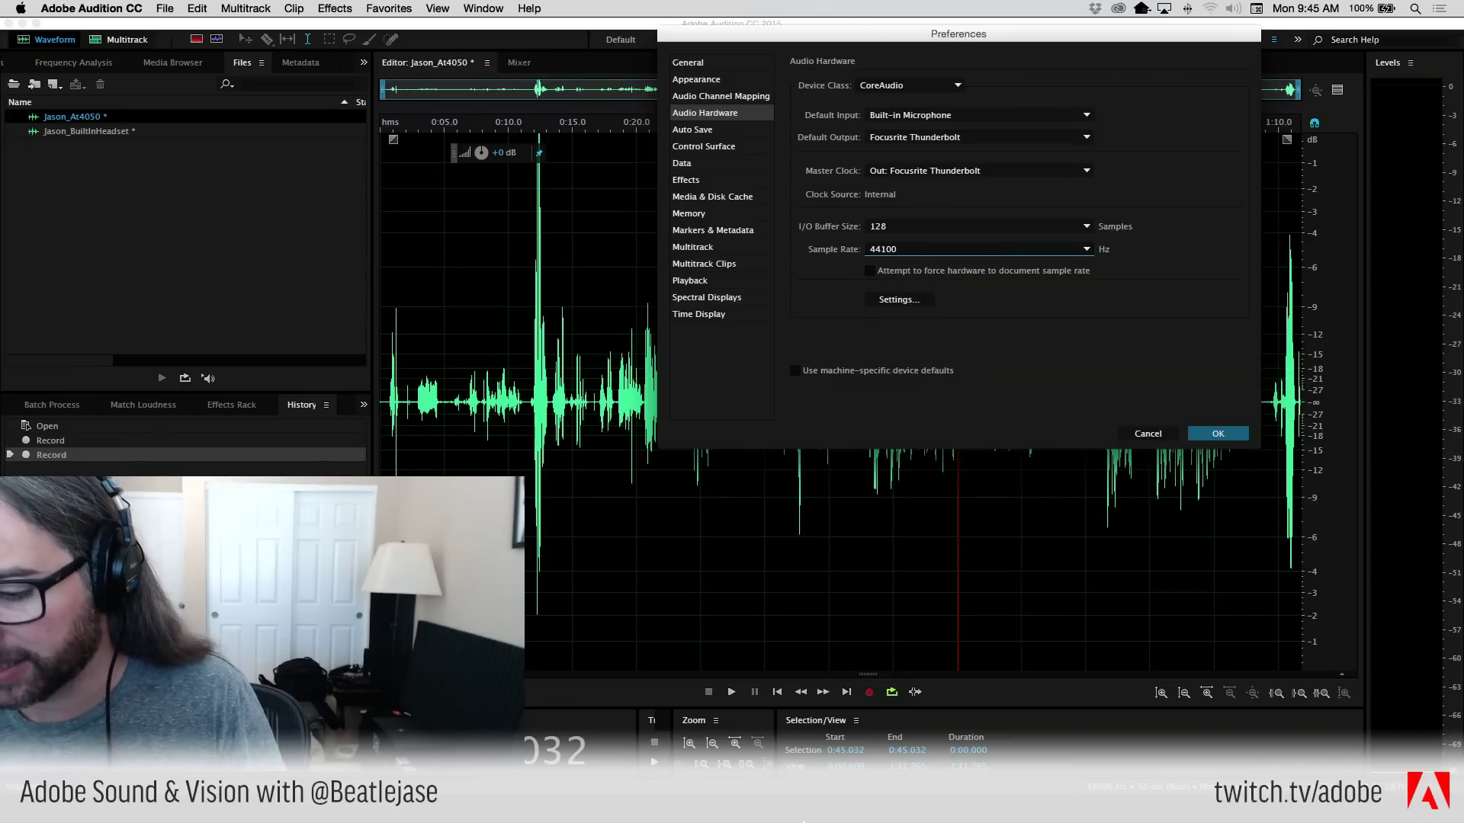
- Inspect the mixes of Line Outputs 7-8 and S/PDIF Outputs 1-2 in Focusrite Control, and return to Audition's preferences
left_click(959, 811)
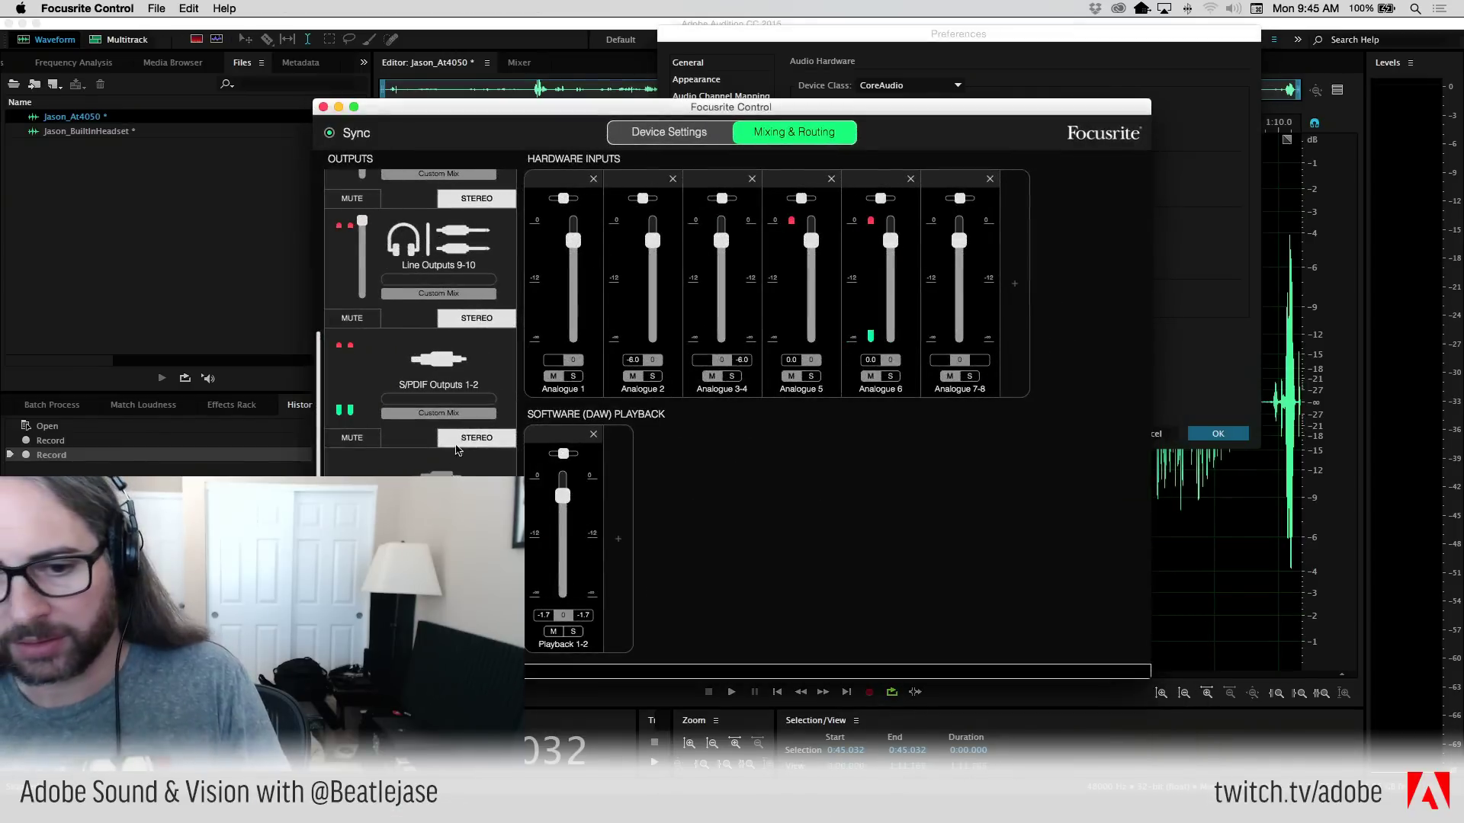
scroll(477, 473, "down", 3)
scroll(477, 472, "up", 10)
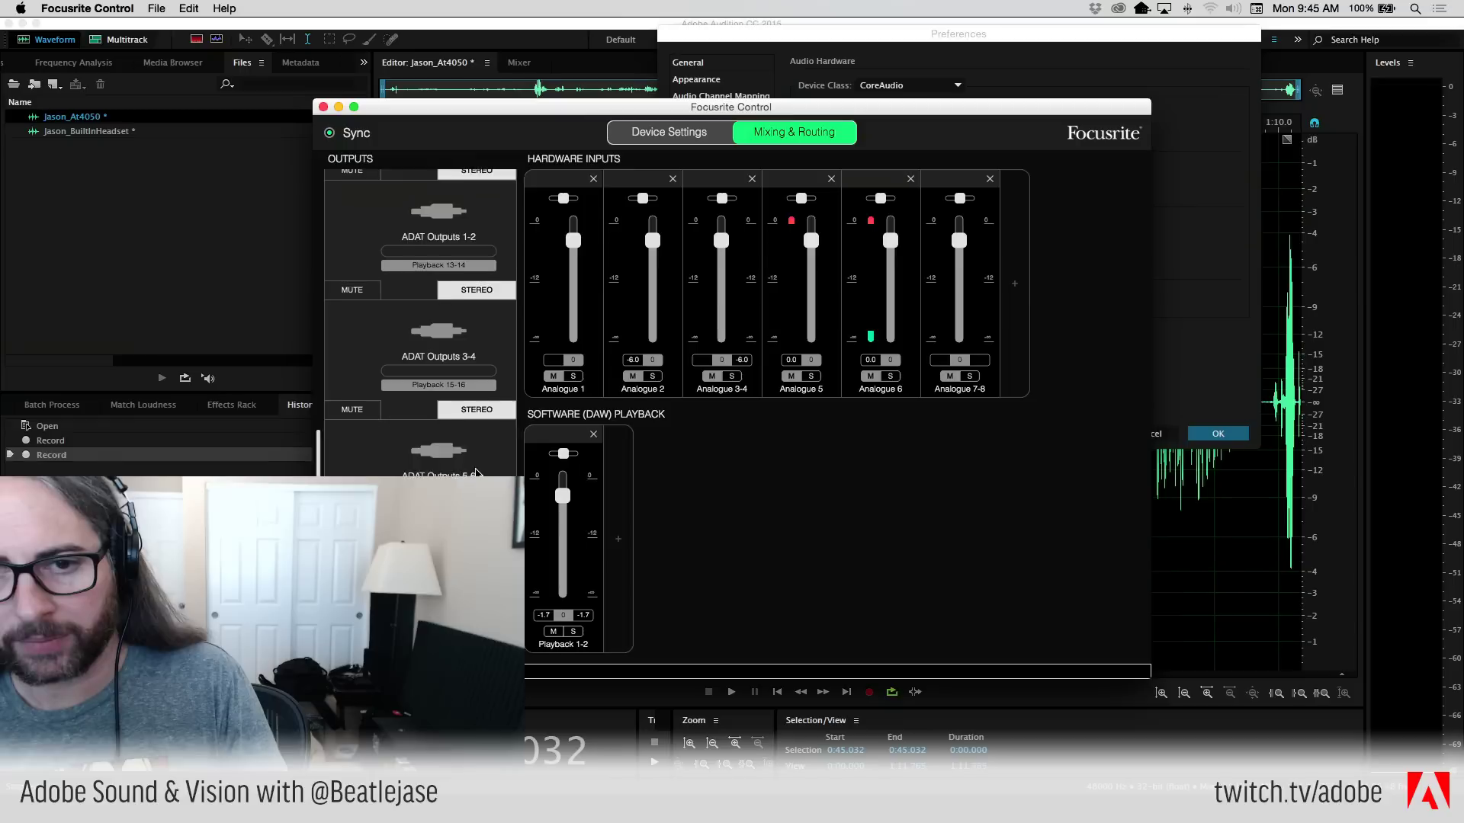
left_click(446, 340)
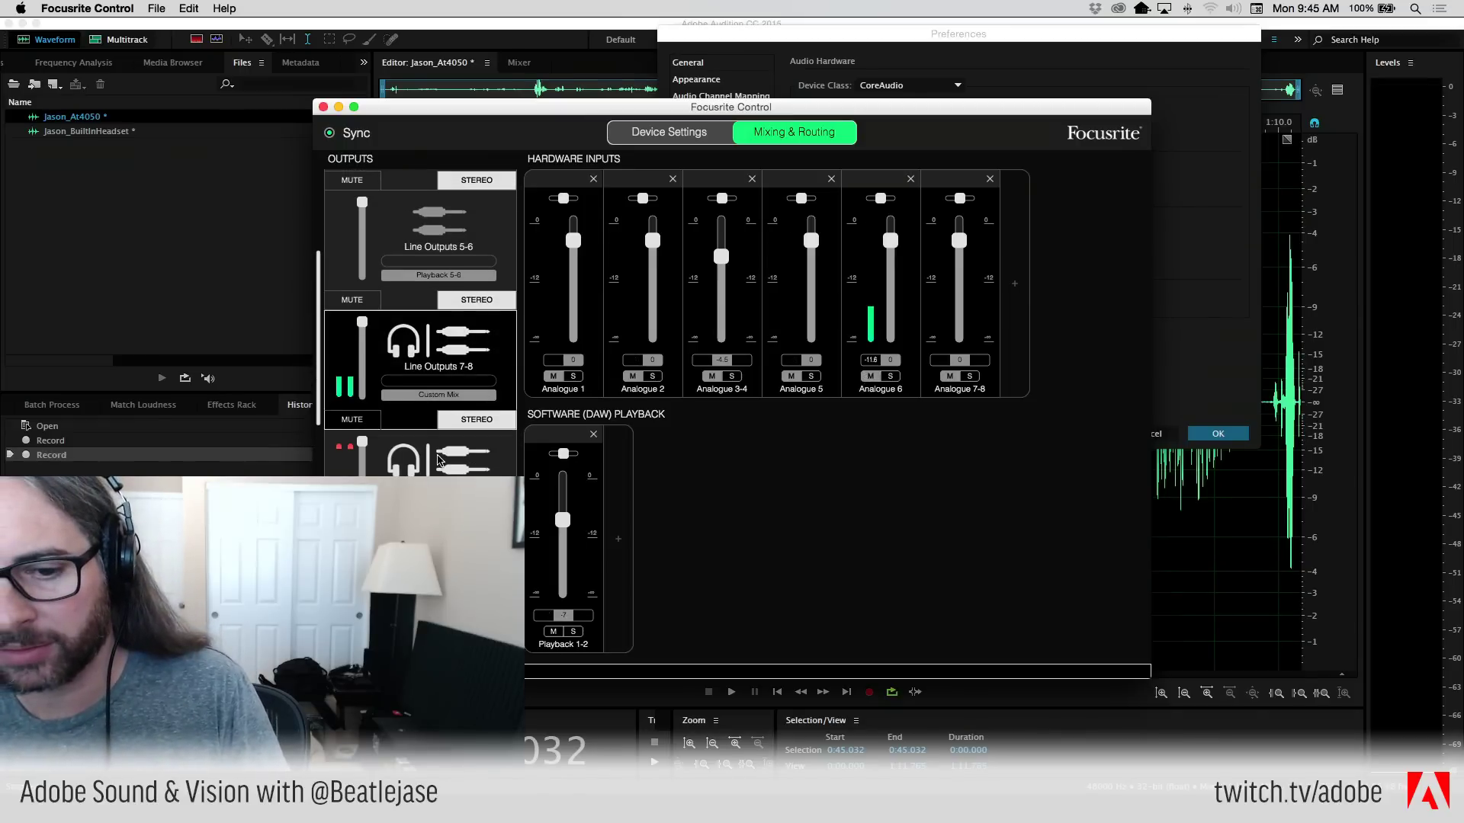
scroll(439, 456, "down", 10)
left_click(485, 315)
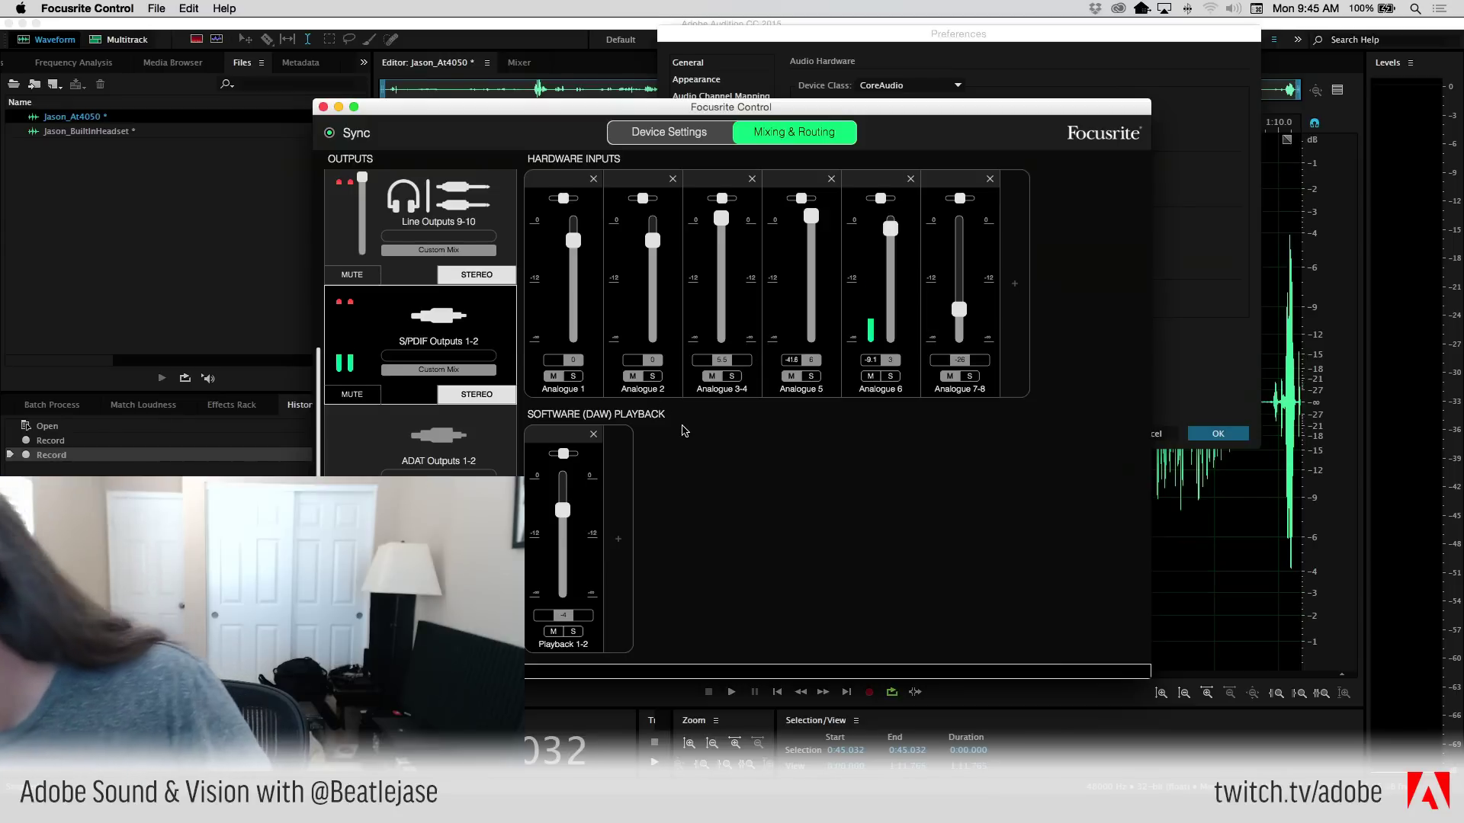
left_click(791, 61)
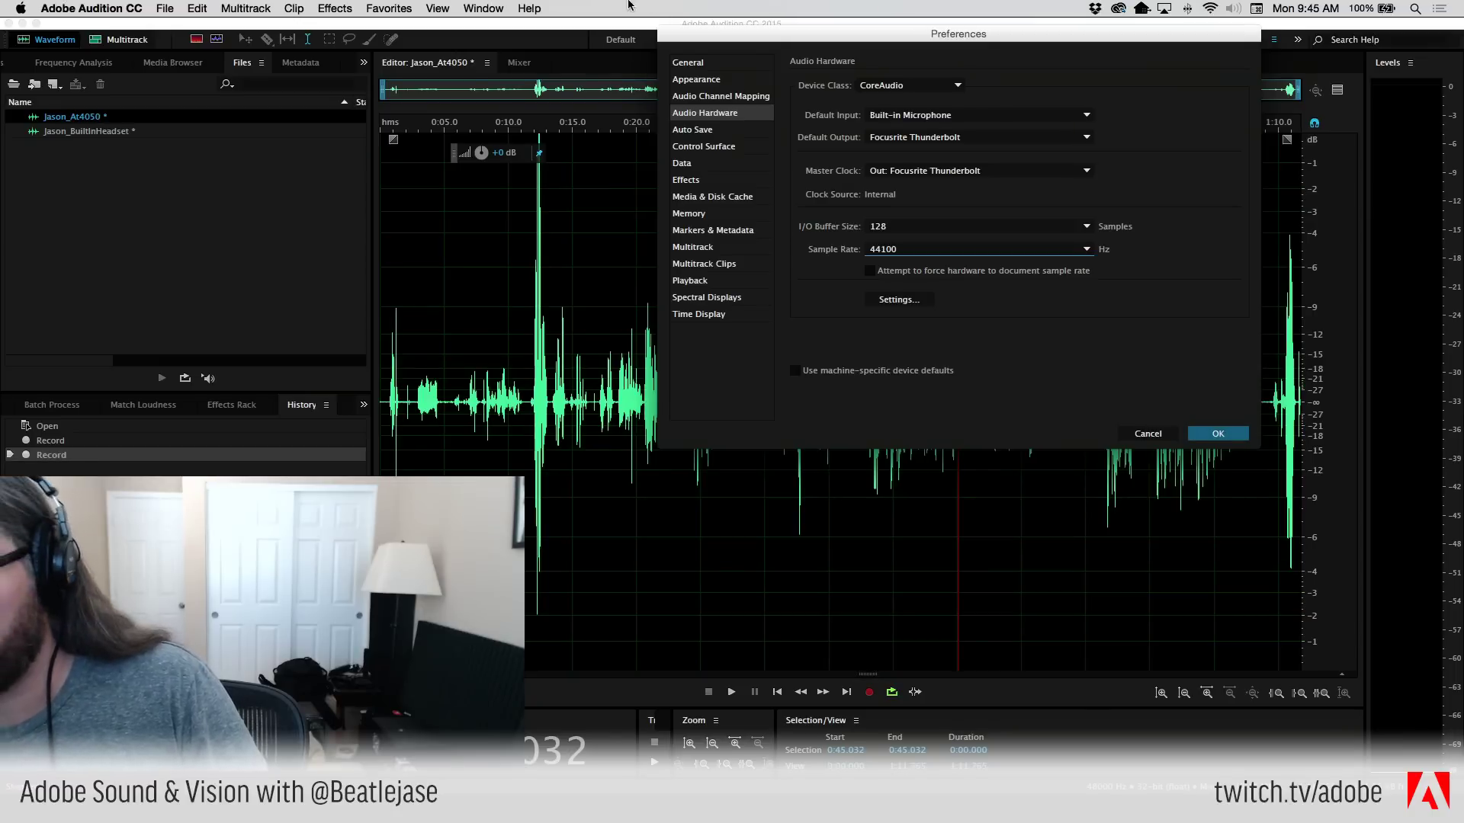
- Try S/PDIF as the clock source in Focusrite Control, restore Internal, and return to Audition's Audio Hardware preferences
key("super+Tab")
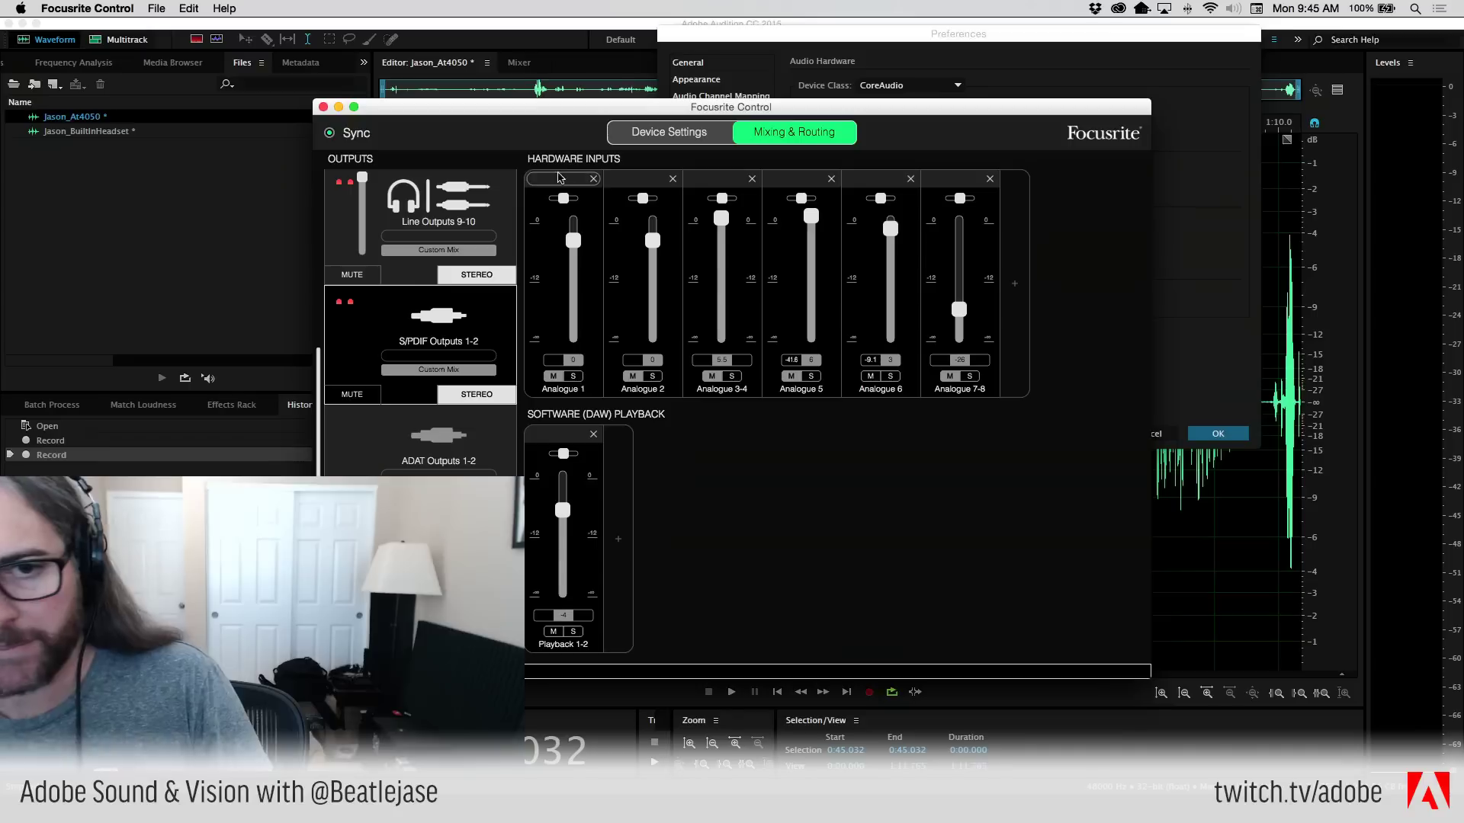
left_click(672, 131)
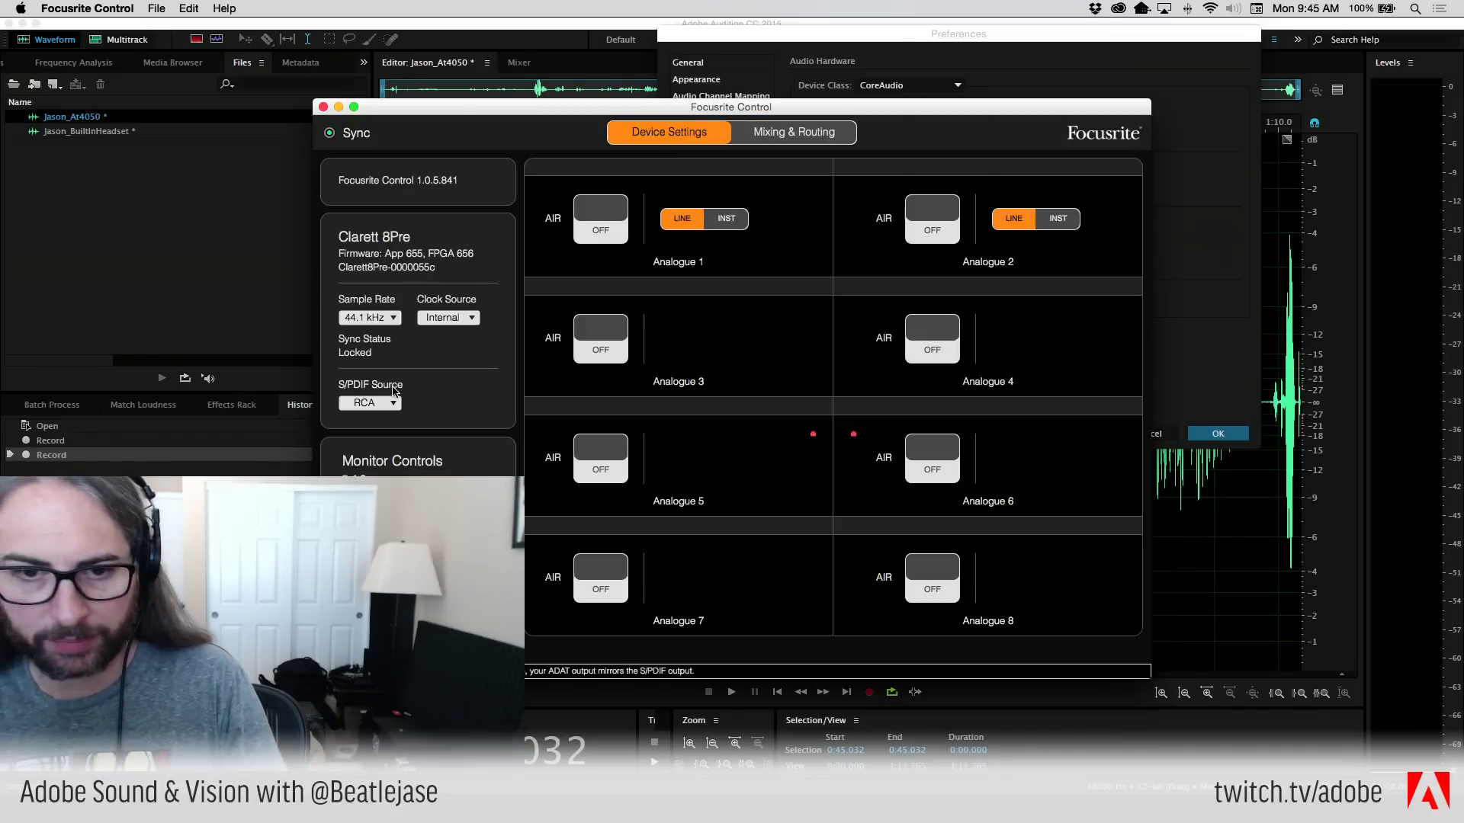
left_click(456, 318)
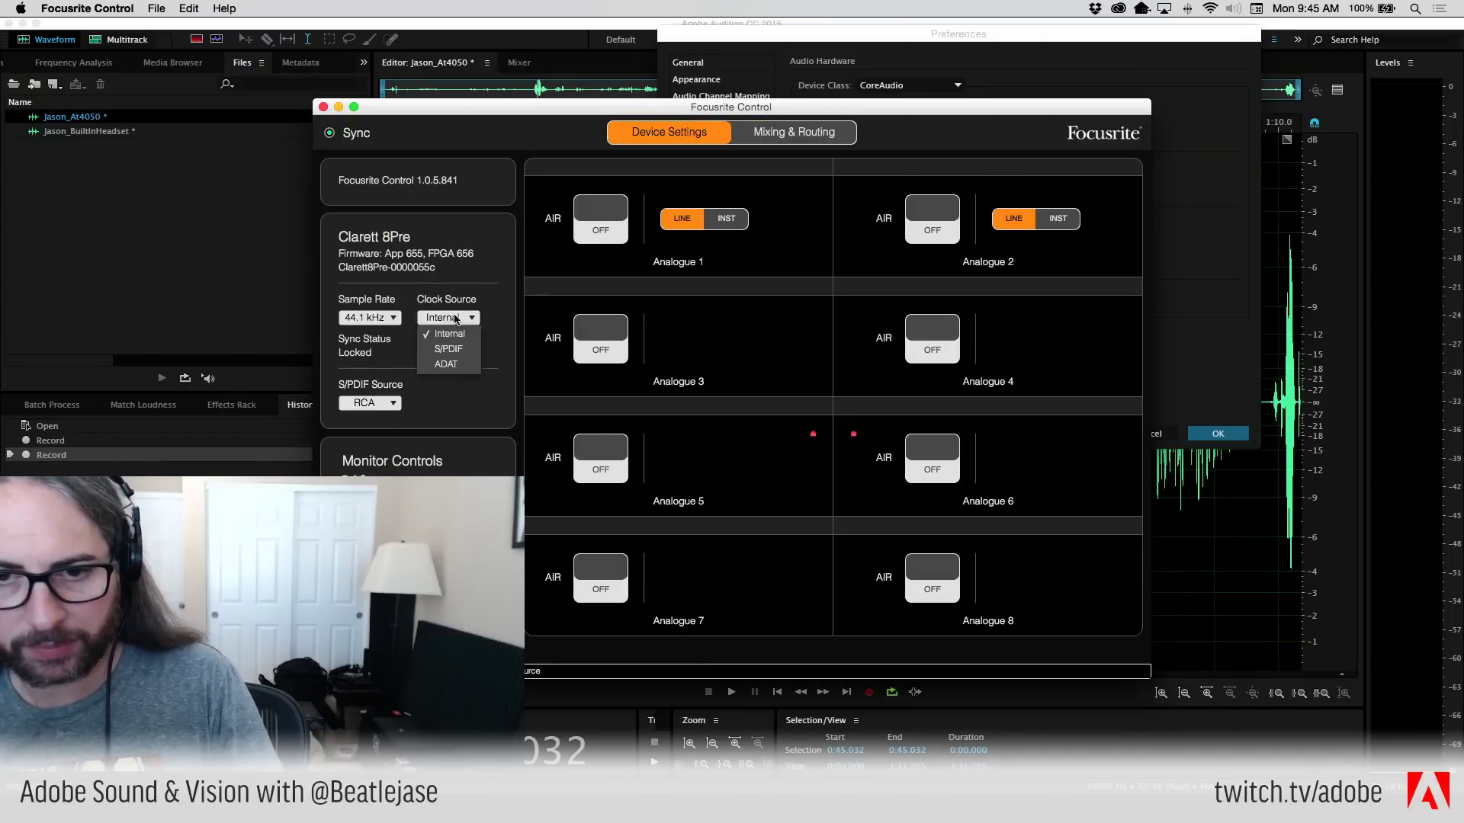
left_click(449, 348)
left_click(456, 318)
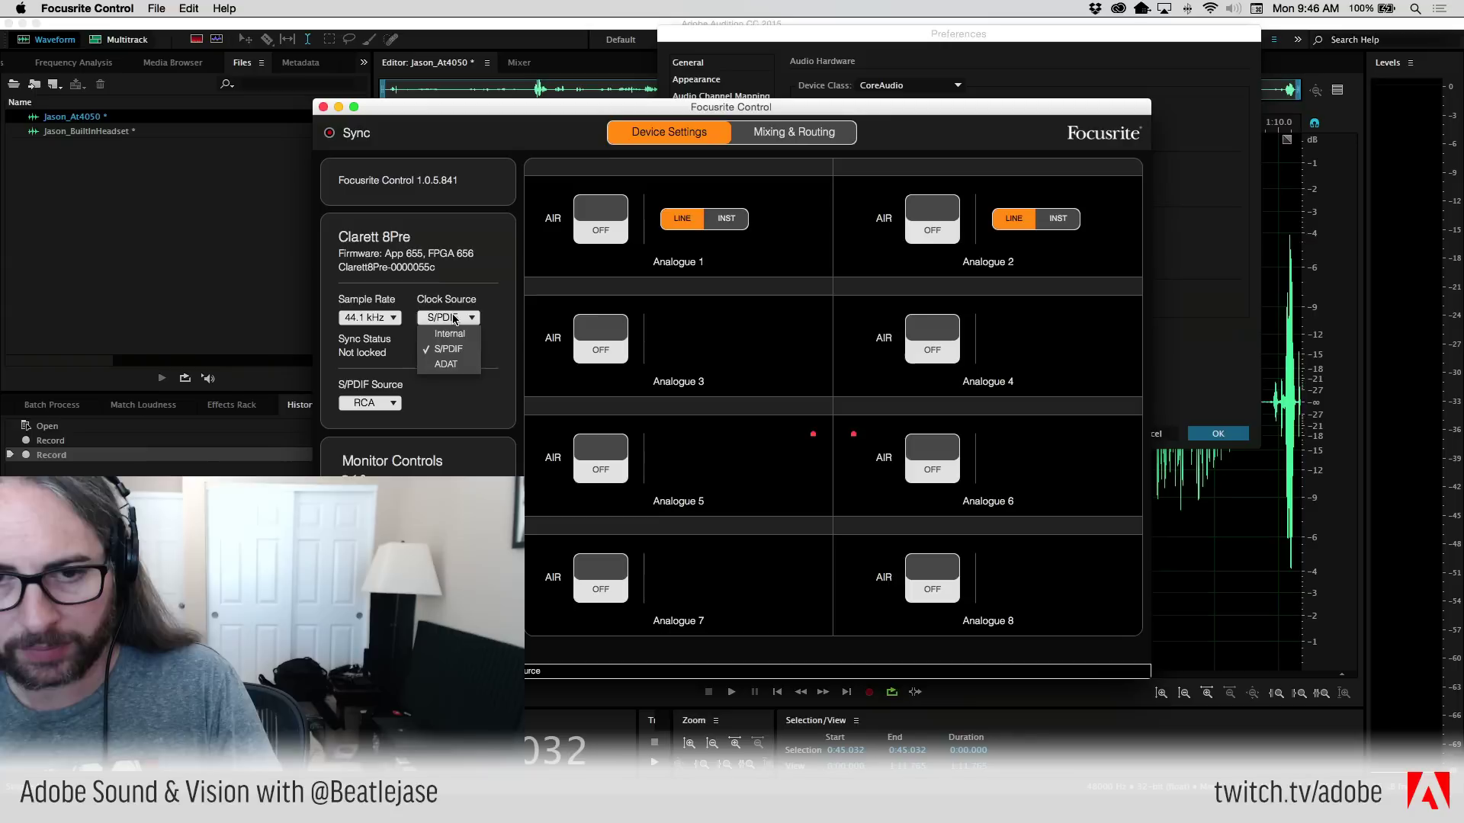
left_click(450, 333)
left_click(370, 317)
left_click(374, 328)
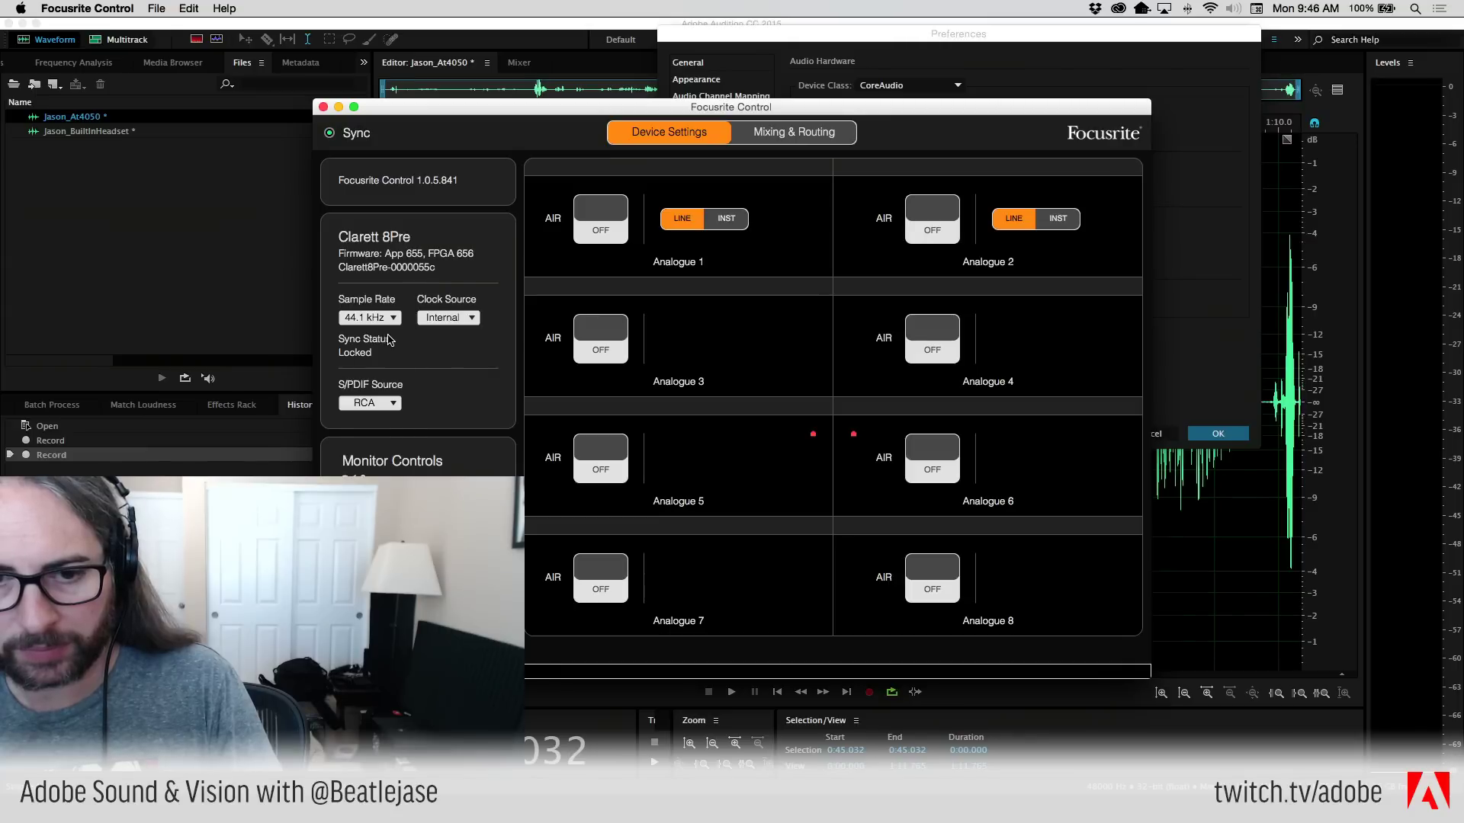
left_click(338, 107)
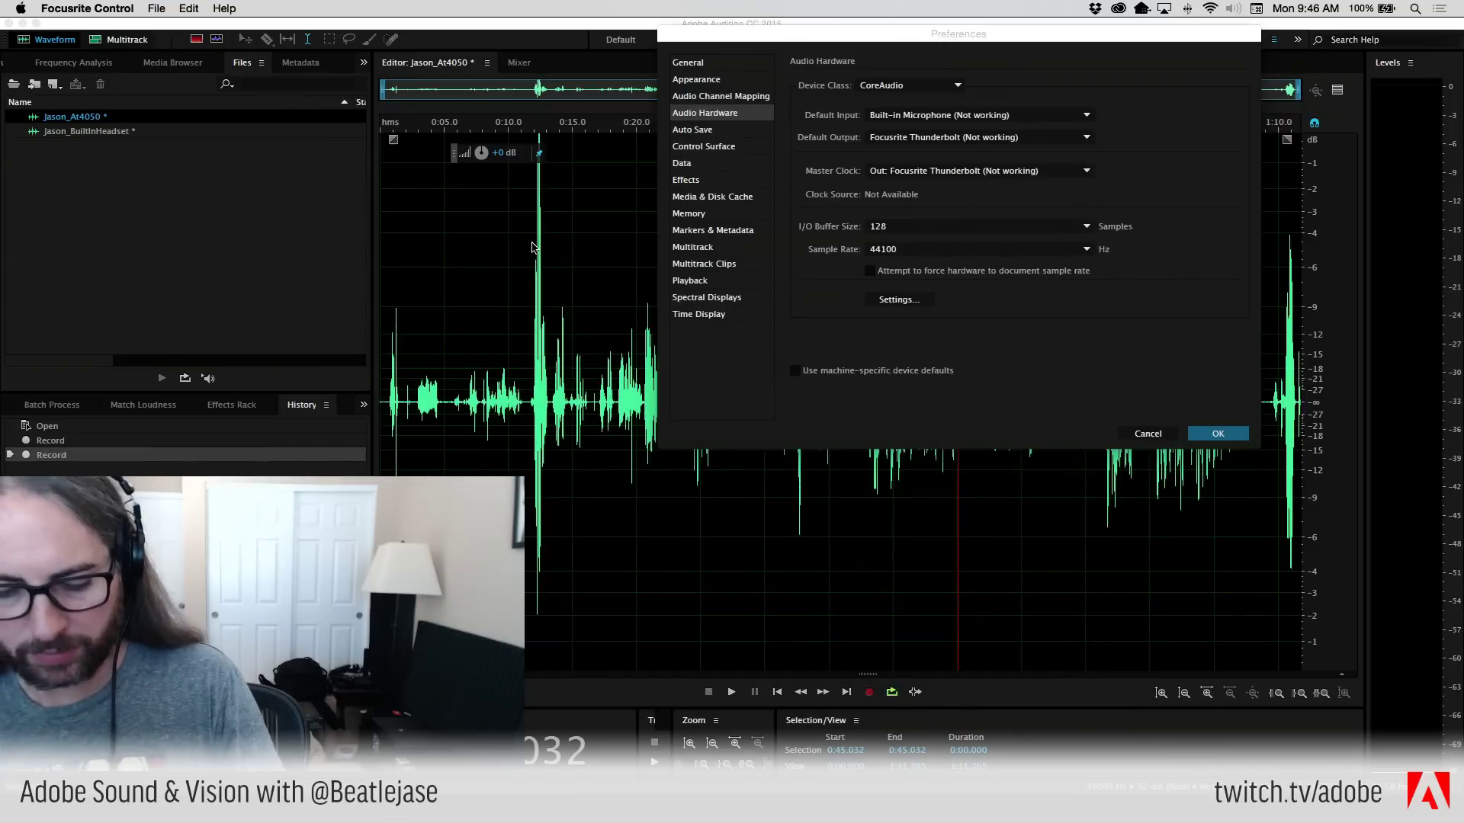
left_click(981, 145)
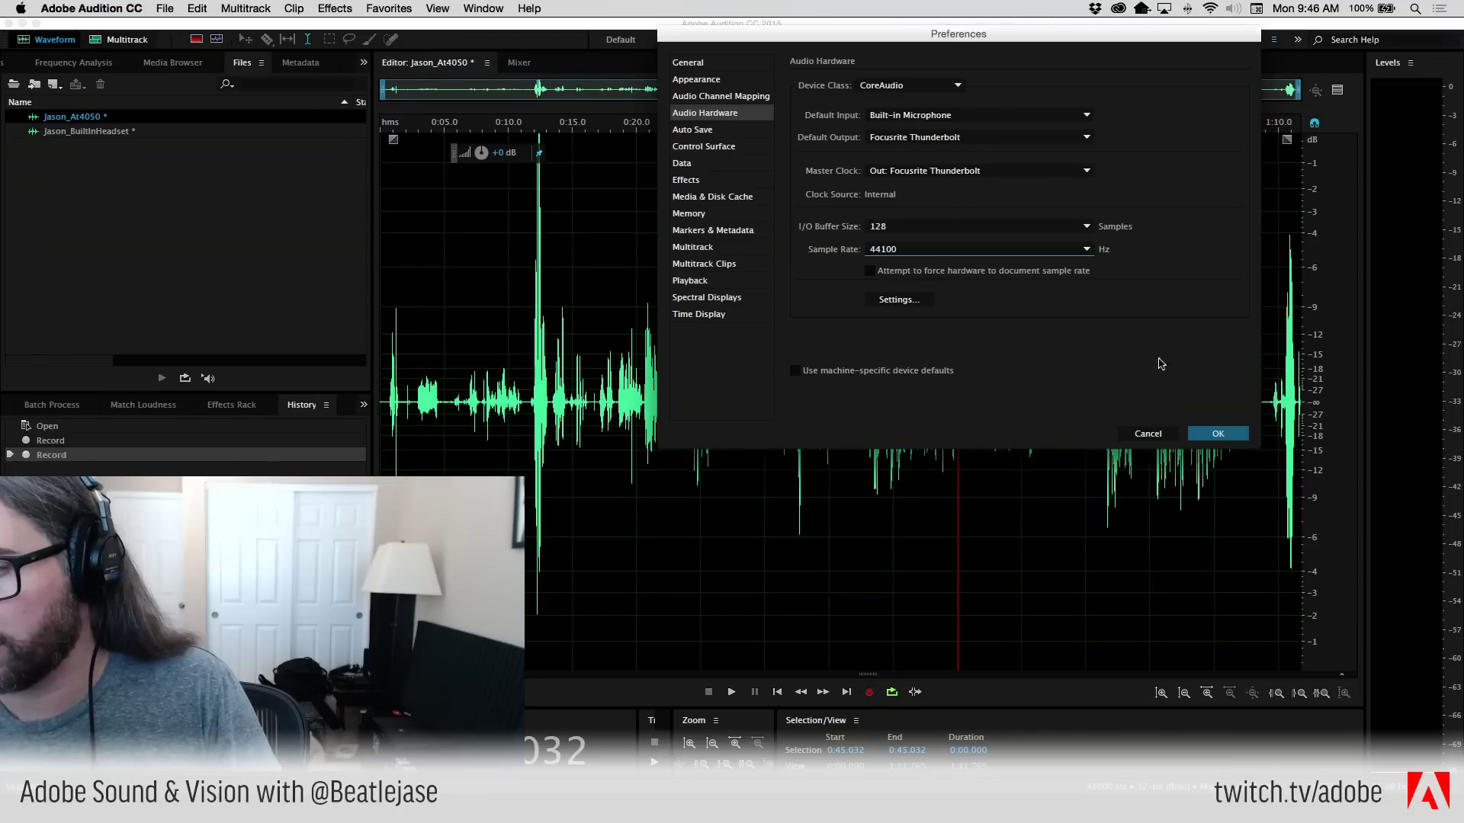
- Apply the Audio Hardware preferences and play the At4050 recording from about 0:33 and 0:38, stopping playback at the end
left_click(1216, 433)
left_click(810, 457)
key("space")
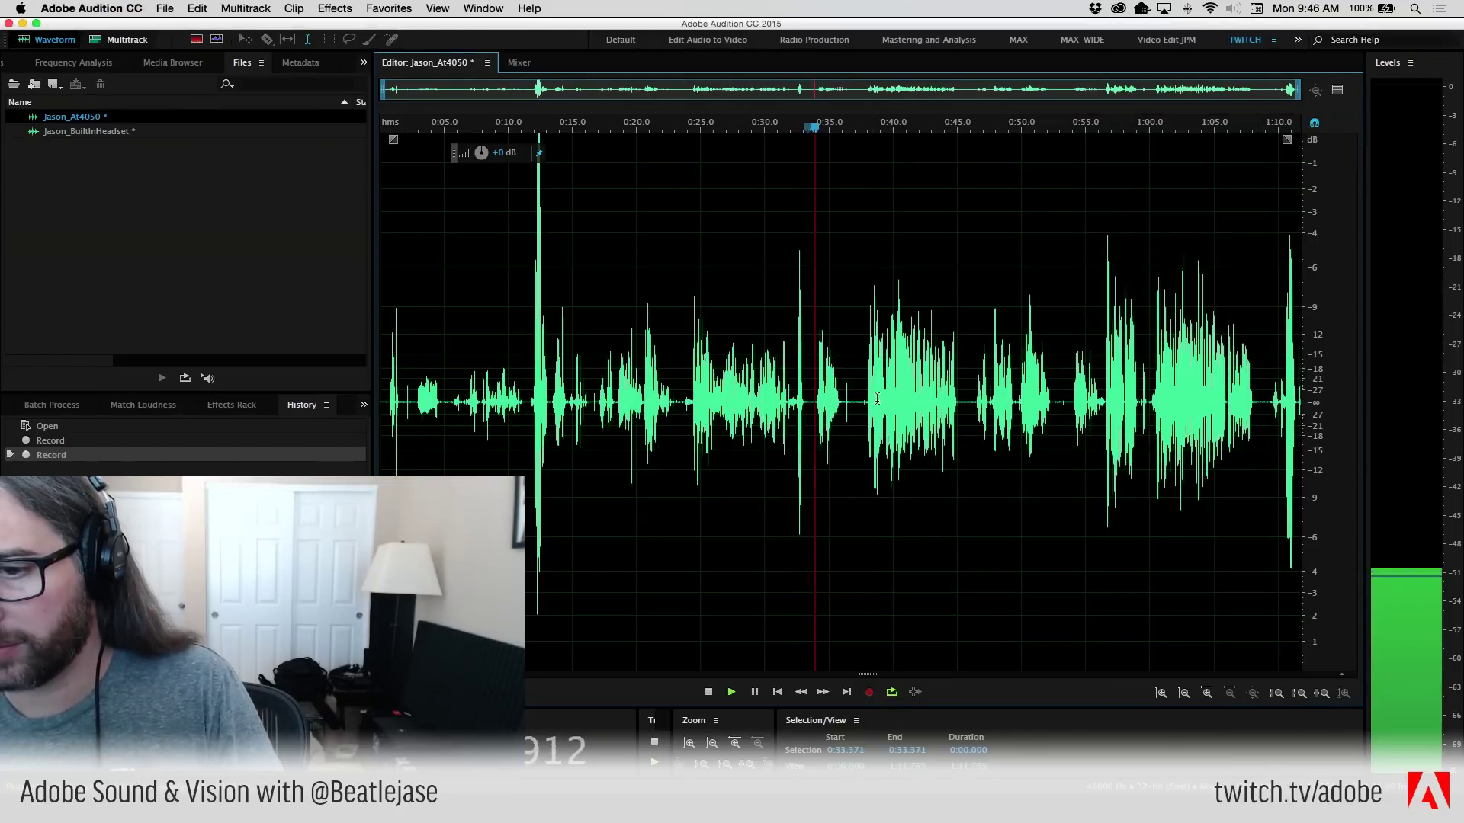
left_click(877, 398)
left_click(877, 394)
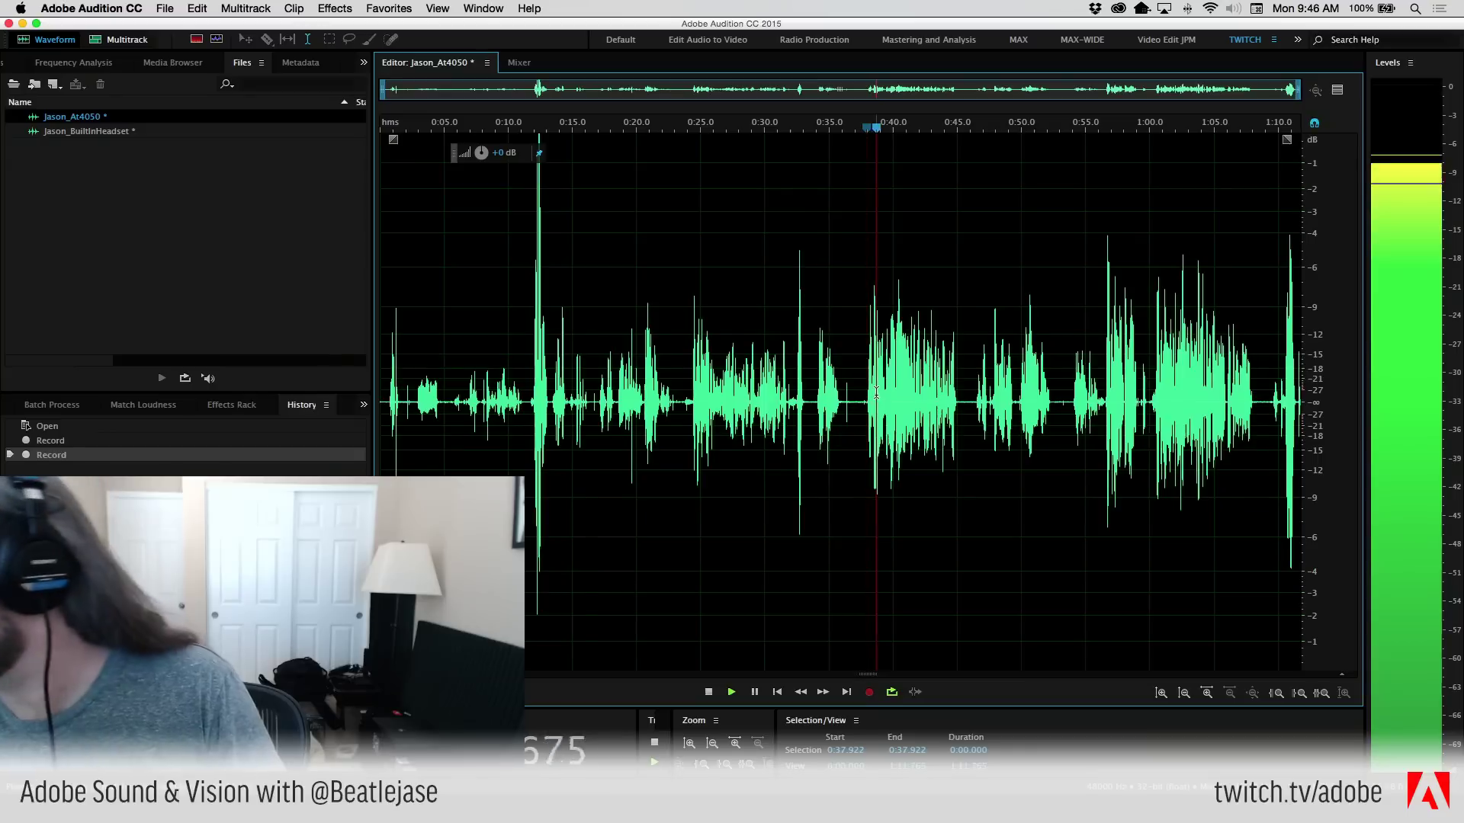
key("space")
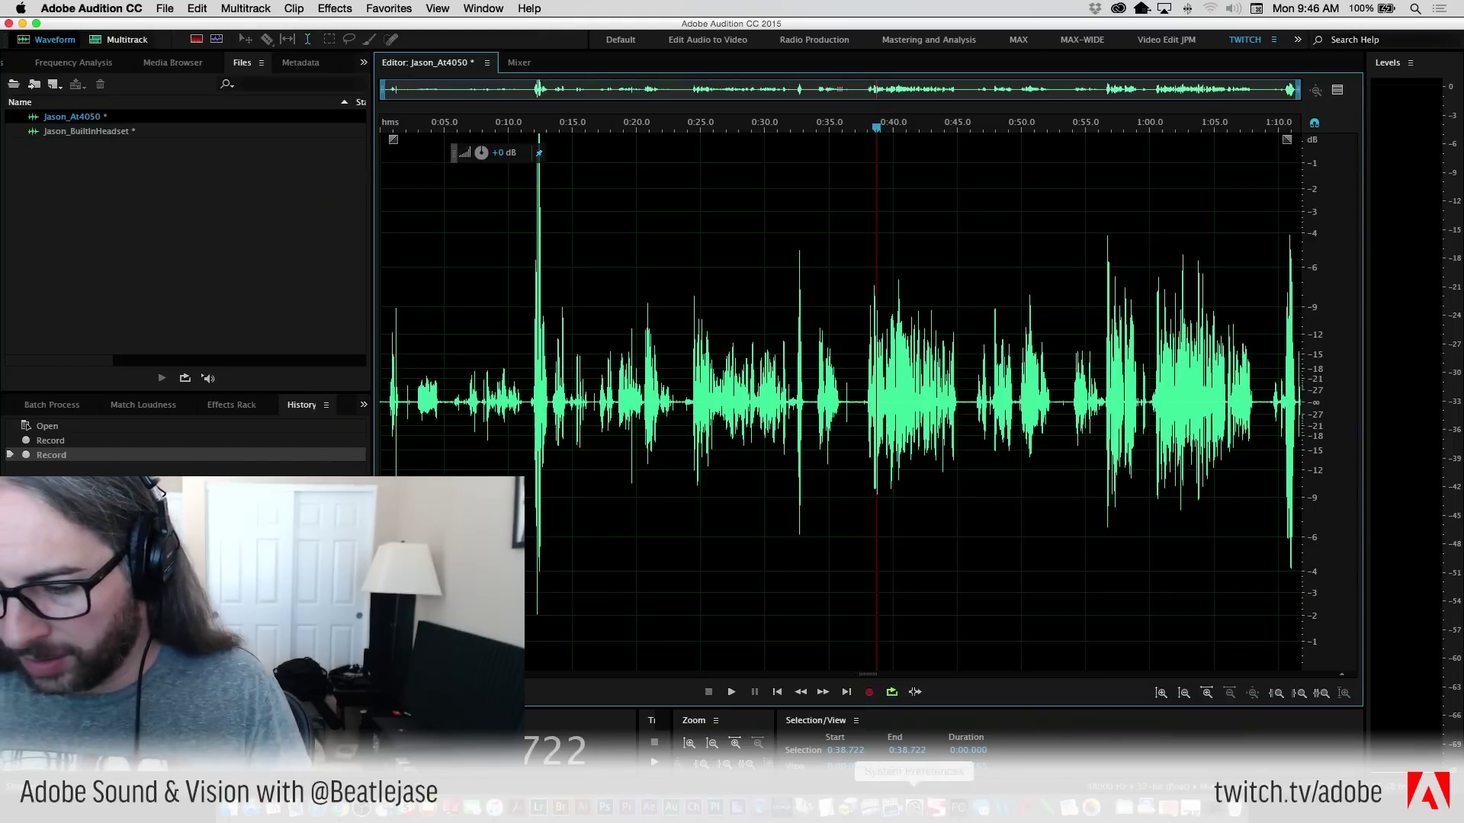
- Switch to Focusrite Control and set the Clarett 8Pre's sample rate to 48 kHz
left_click(962, 813)
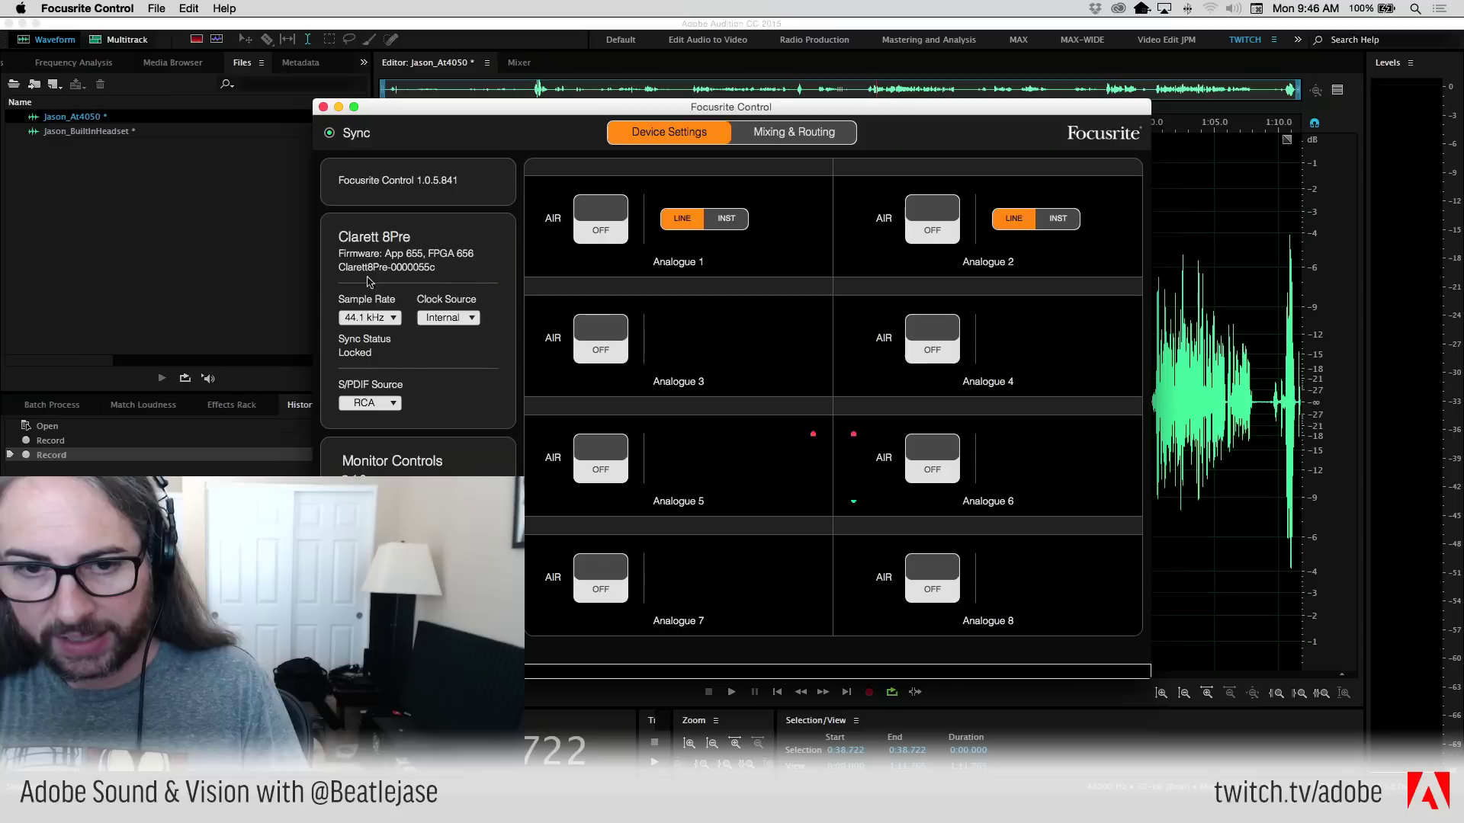
left_click(380, 319)
left_click(370, 348)
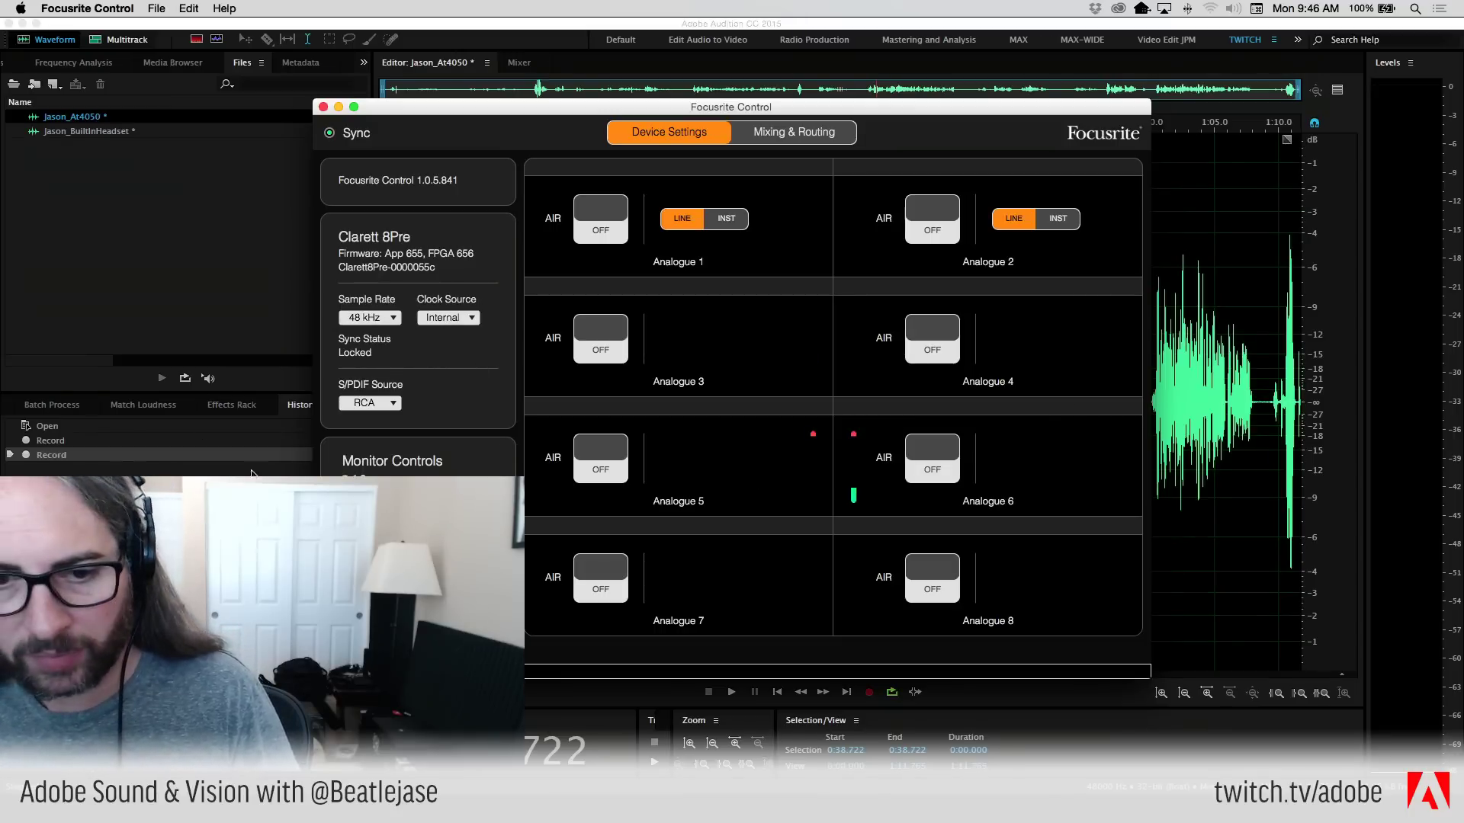
- Examine the S/PDIF and ADAT output mixes in Focusrite Control's mixing and routing view, and return to Audition
left_click(806, 139)
scroll(481, 458, "down", 5)
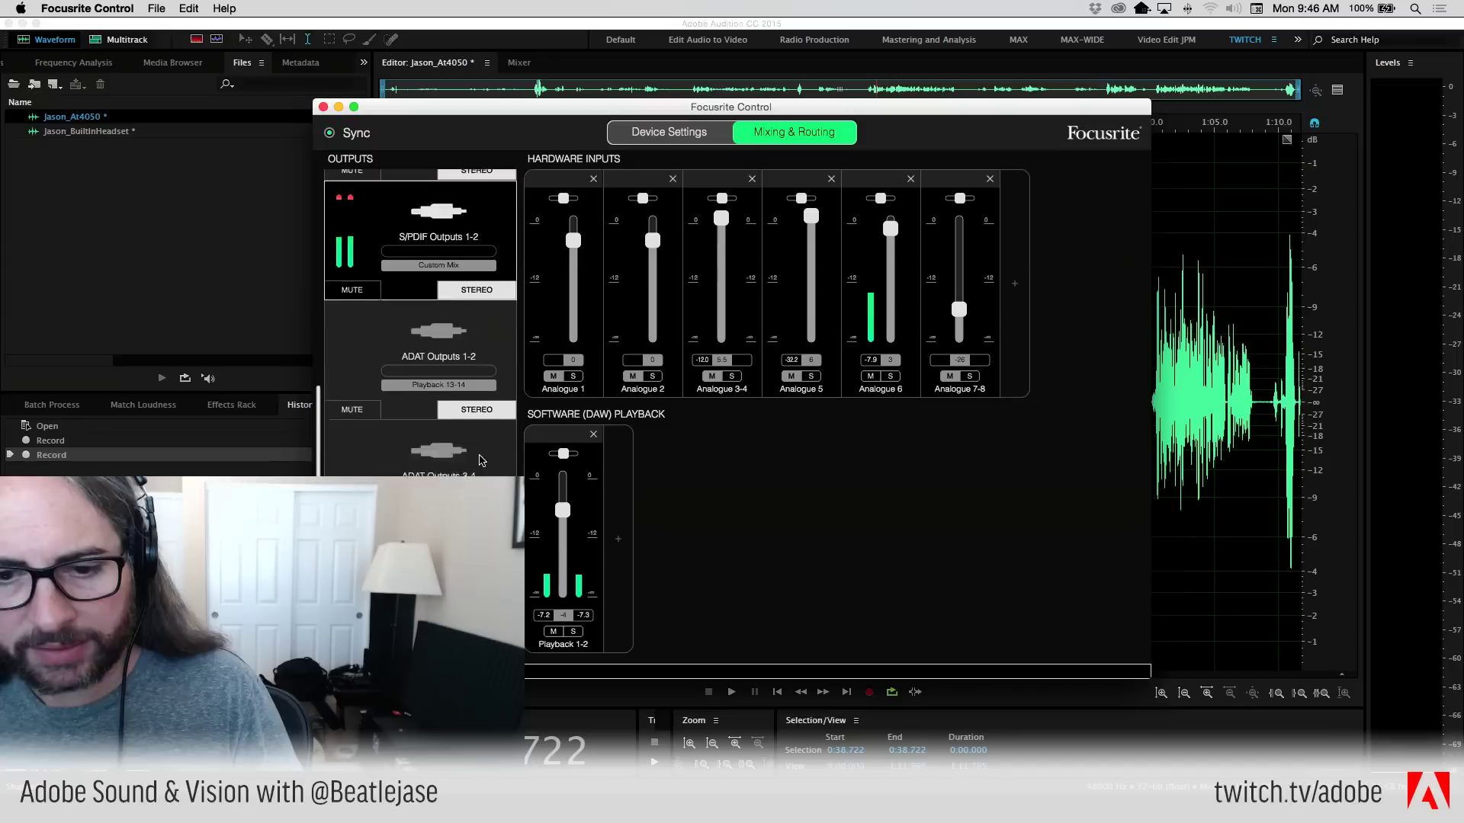
scroll(481, 457, "down", 3)
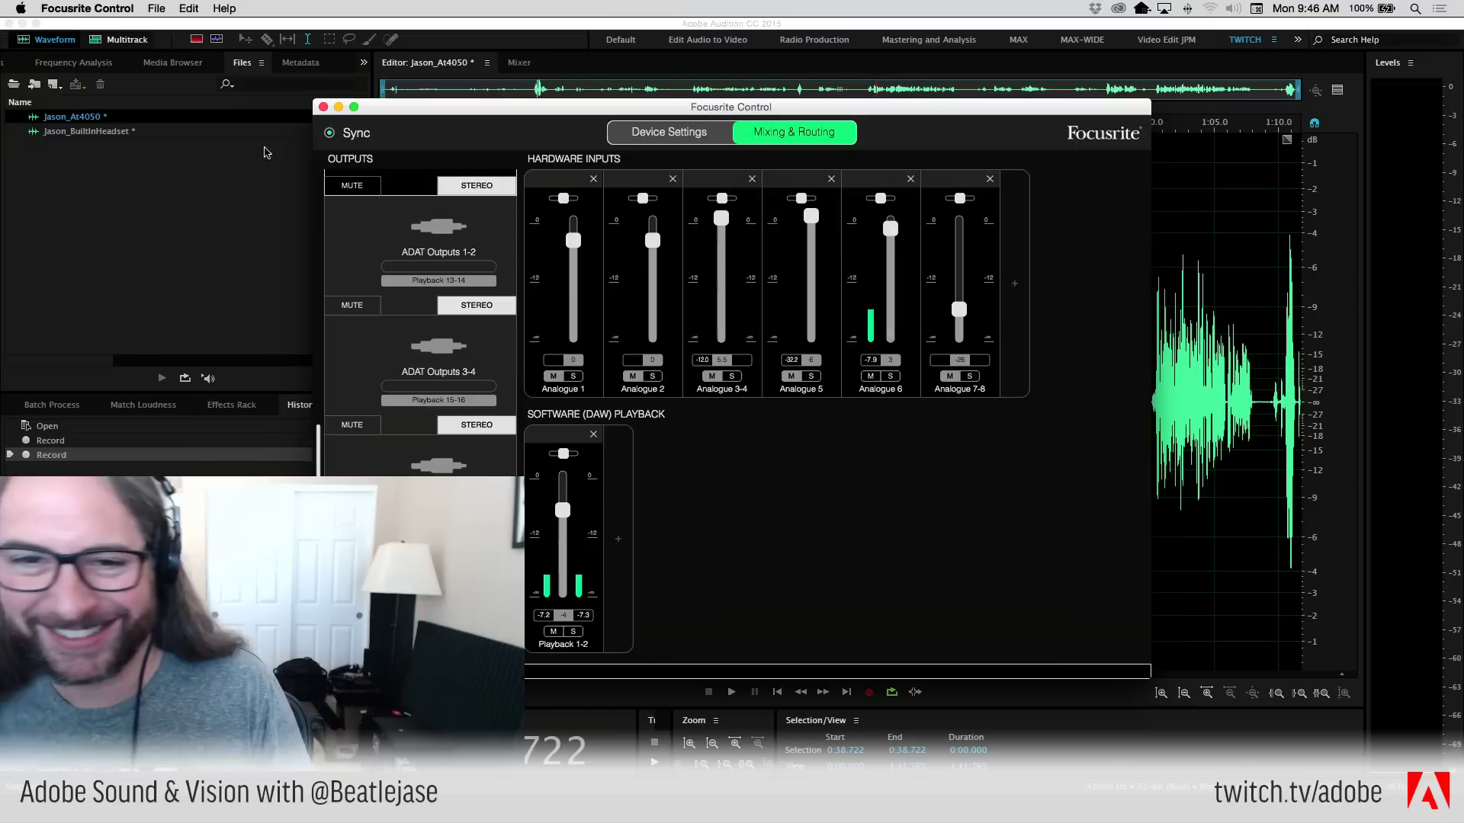
left_click(256, 202)
- In the Audio Hardware preferences, set both the default output and default input to Plantronics Headset and apply the change
left_click(114, 6)
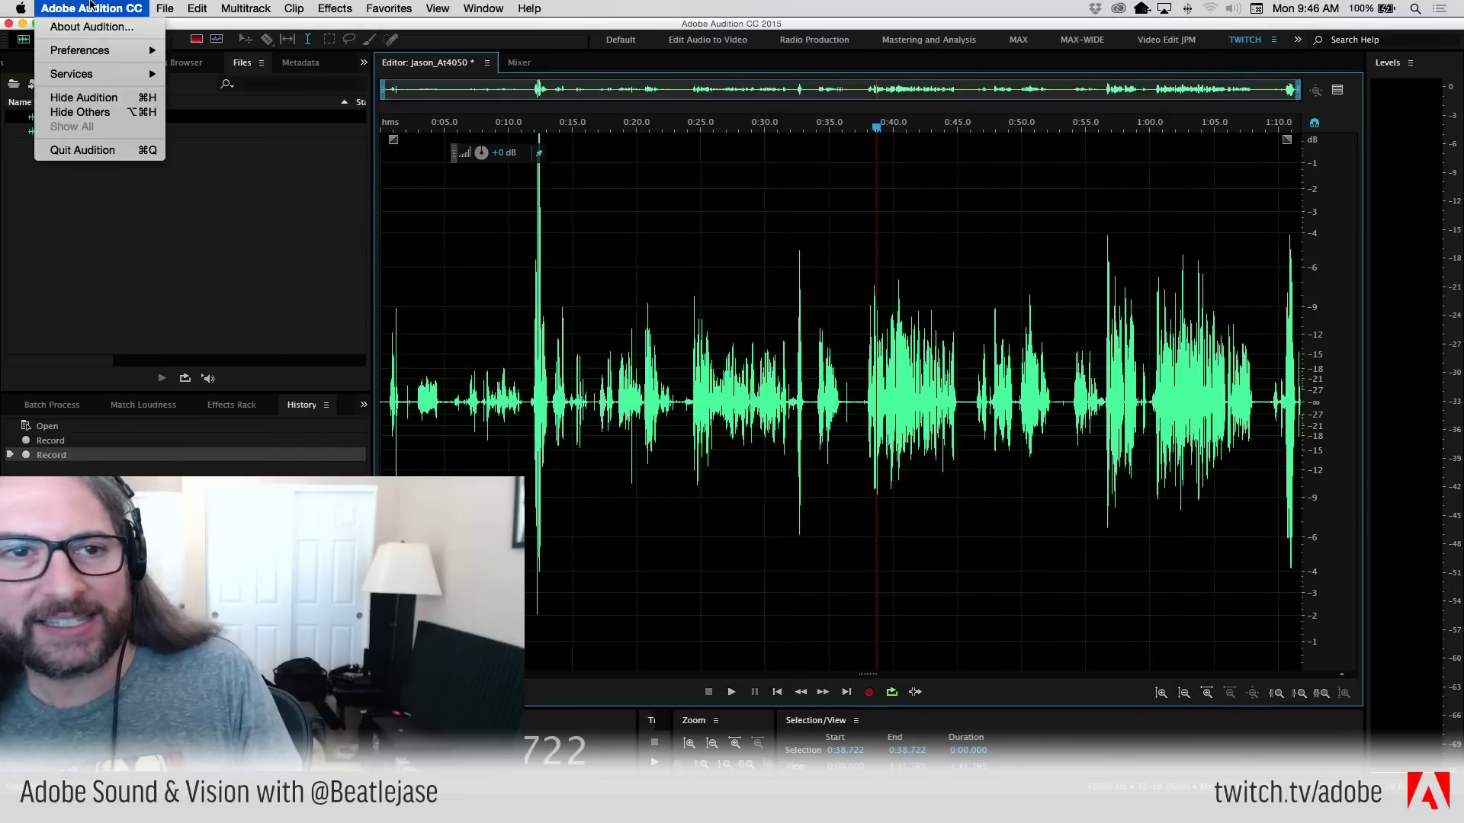
mouse_move(113, 52)
left_click(225, 103)
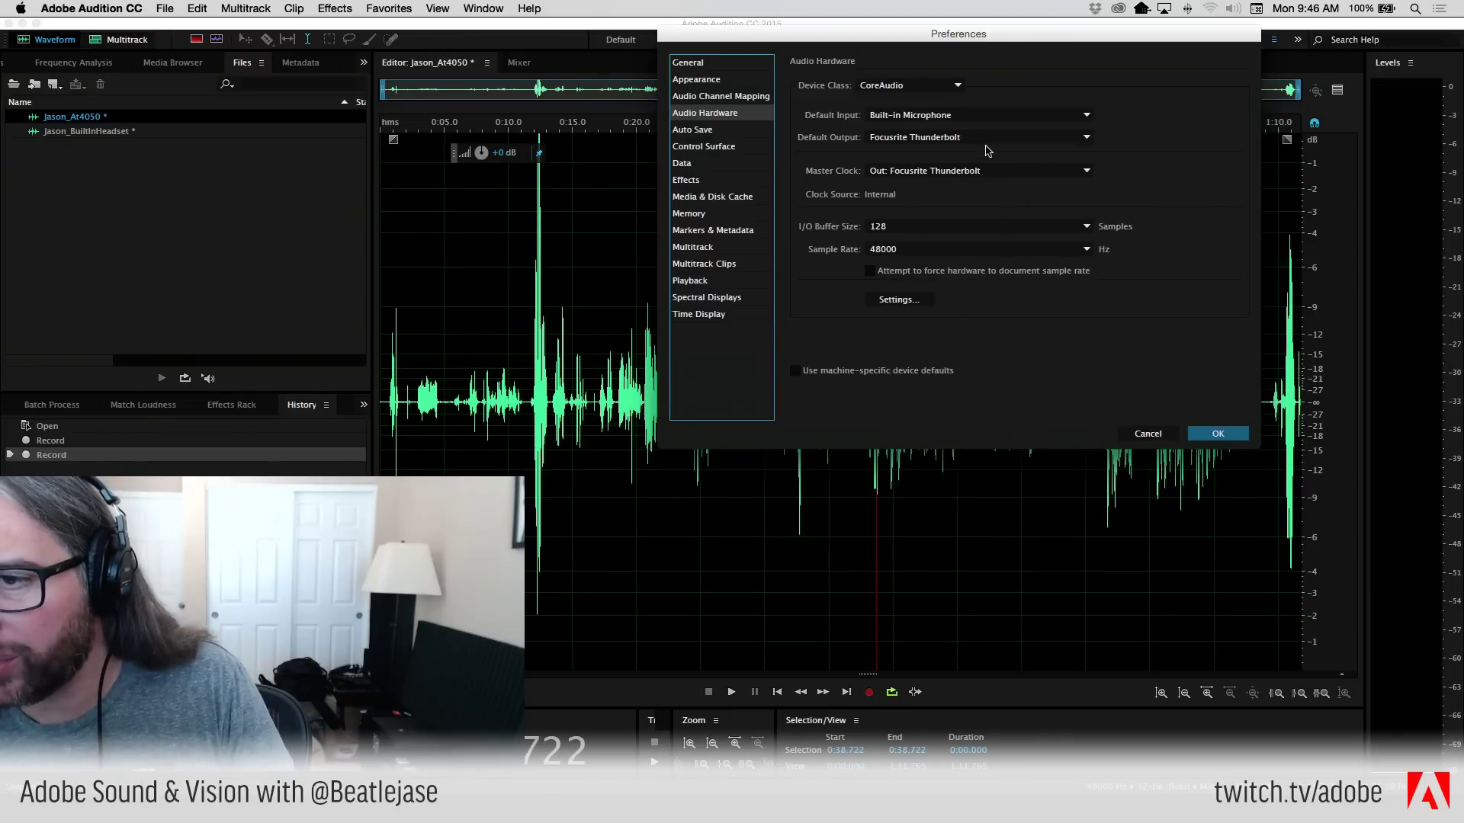
left_click(988, 121)
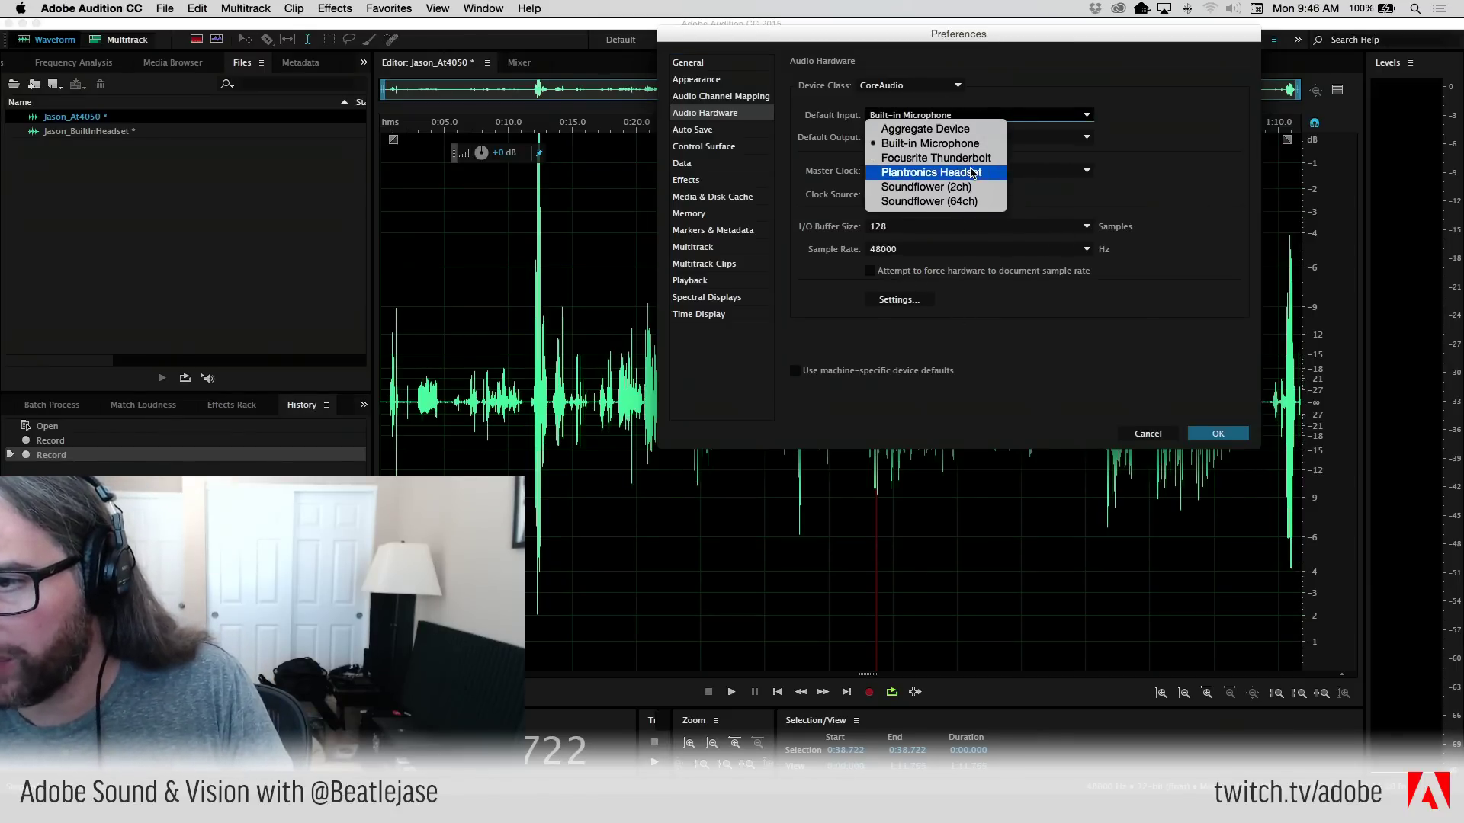
left_click(1064, 178)
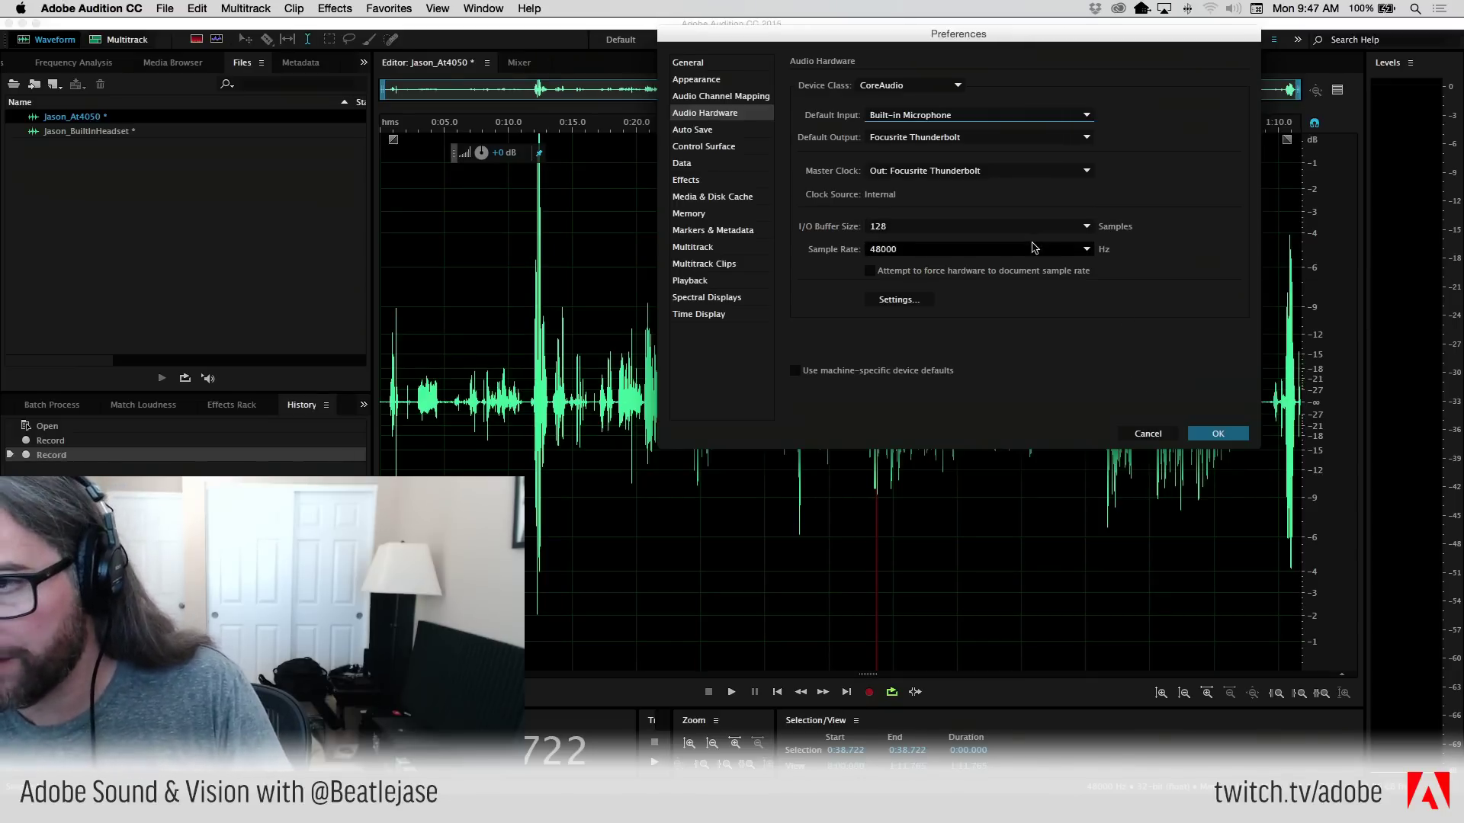
left_click(967, 137)
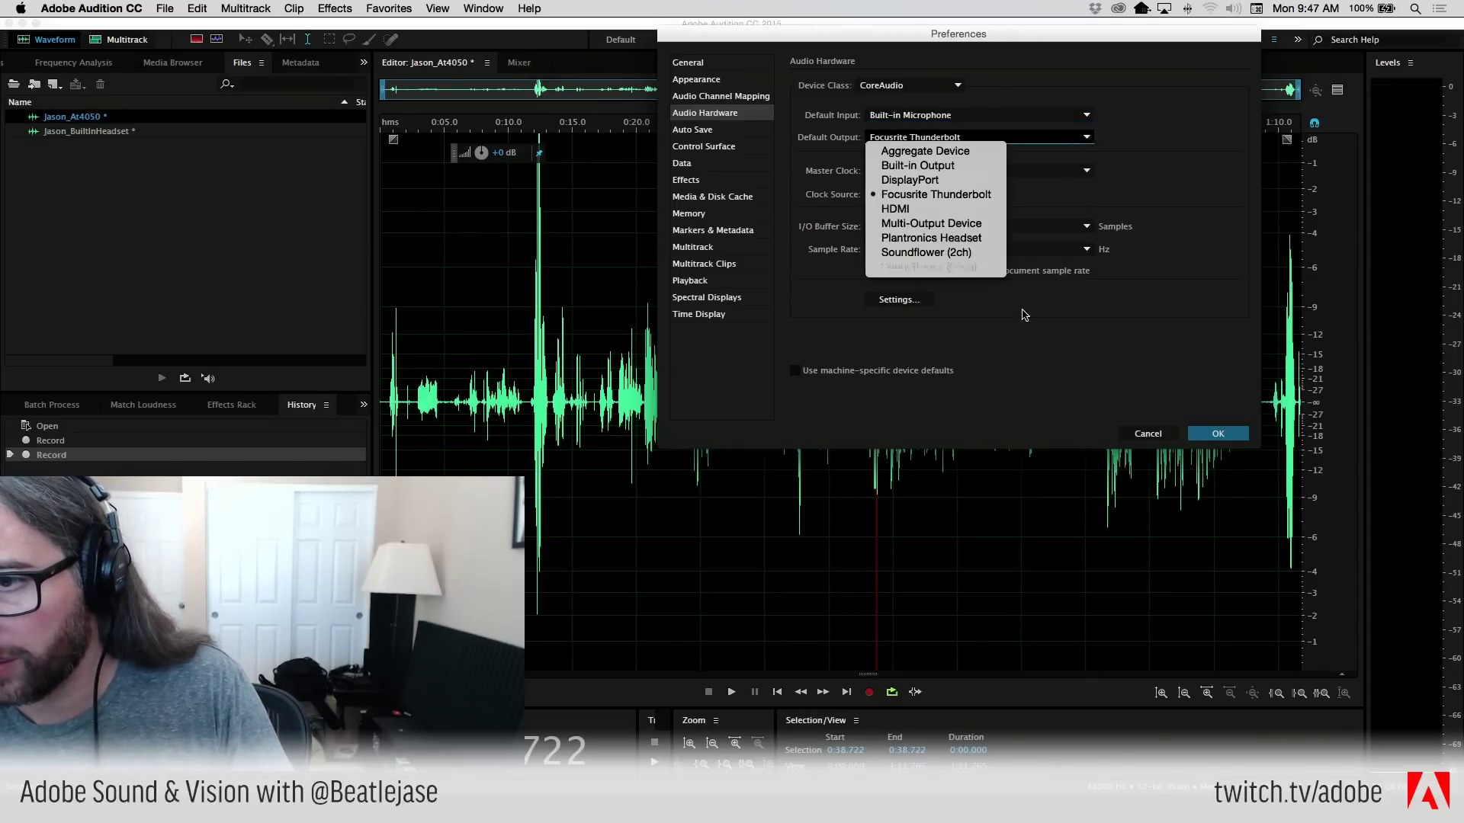
left_click(964, 242)
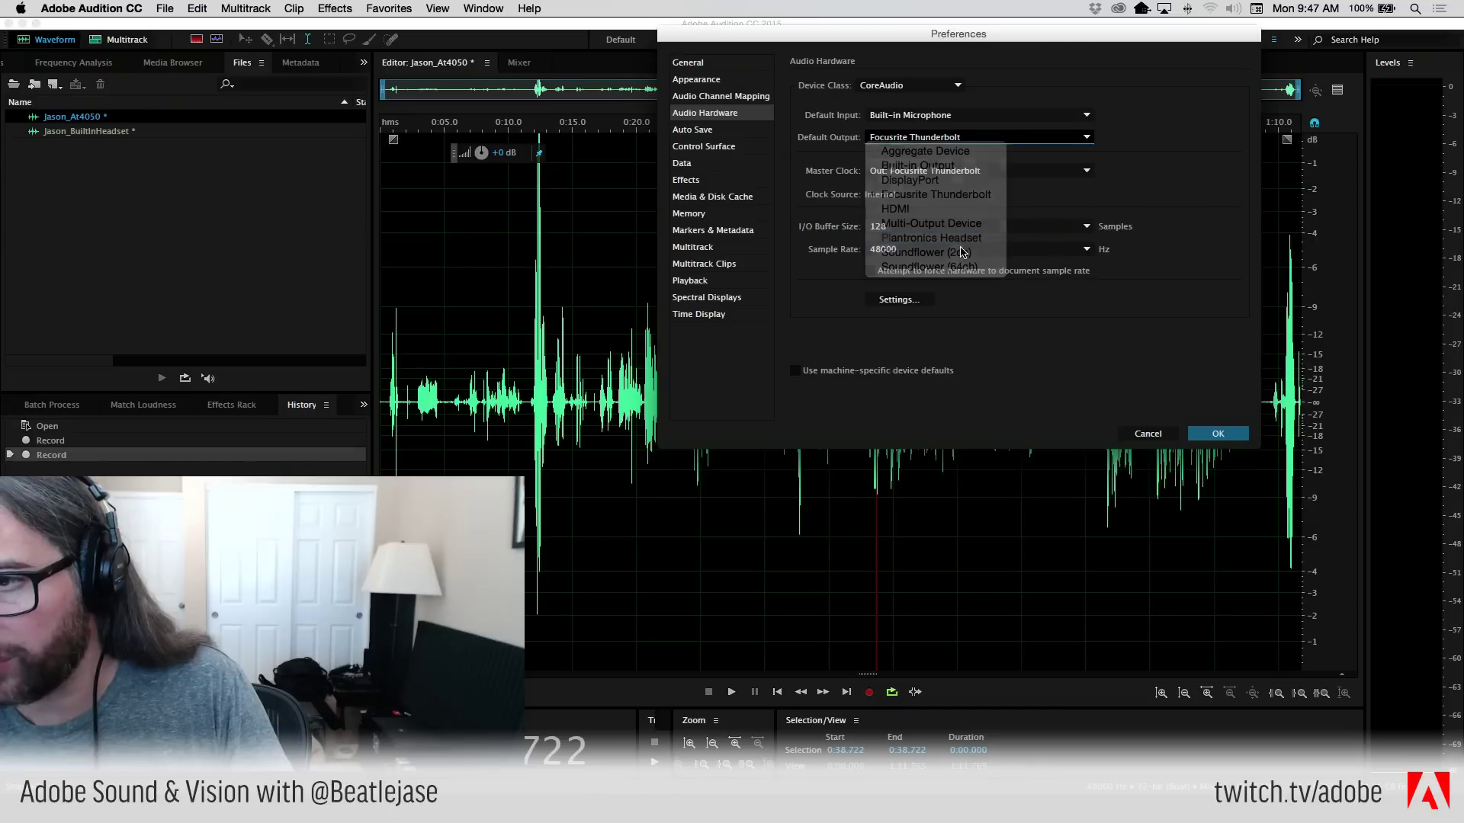
left_click(957, 116)
left_click(967, 174)
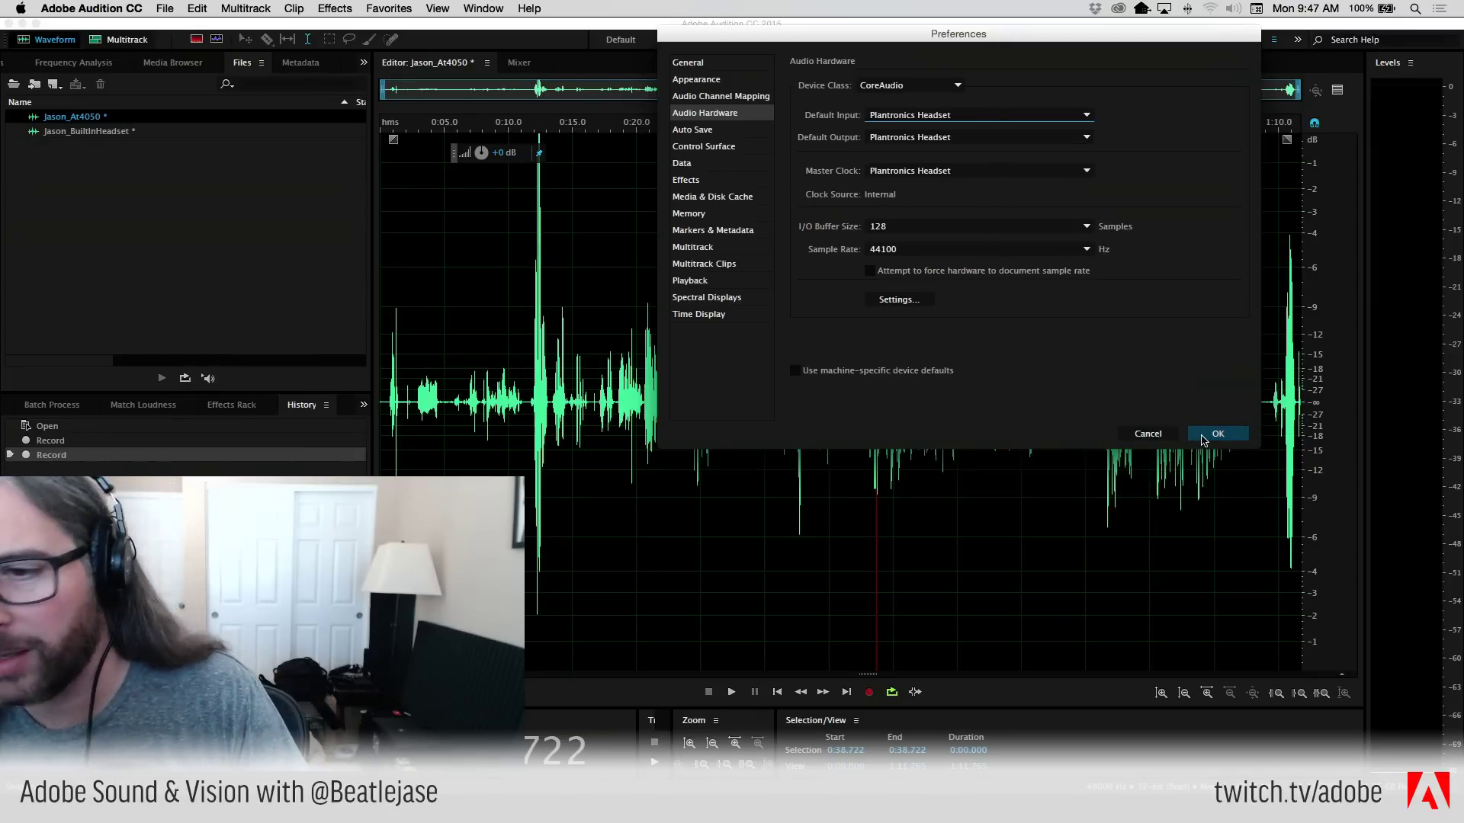
left_click(1243, 436)
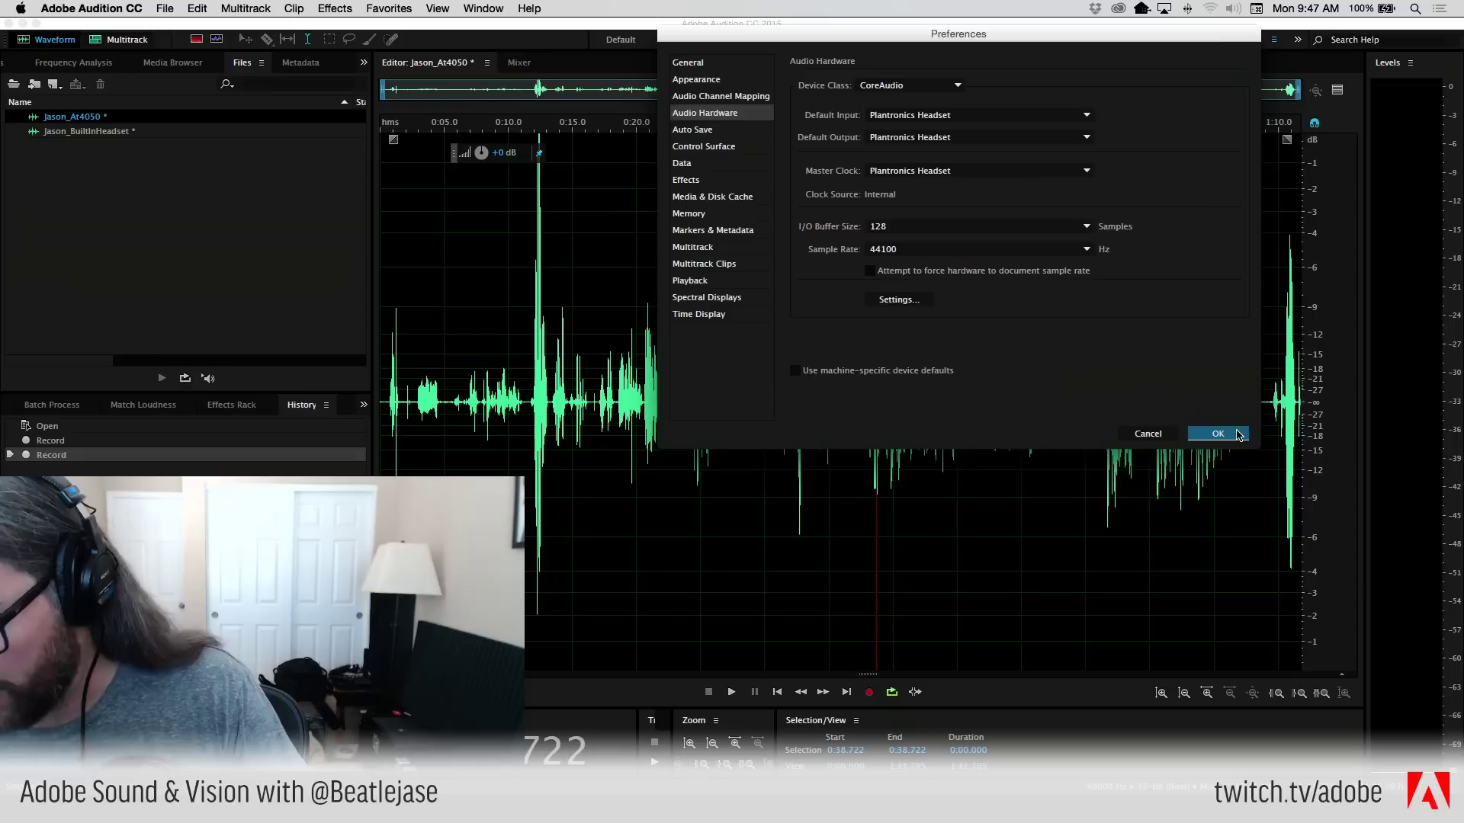
left_click(1238, 434)
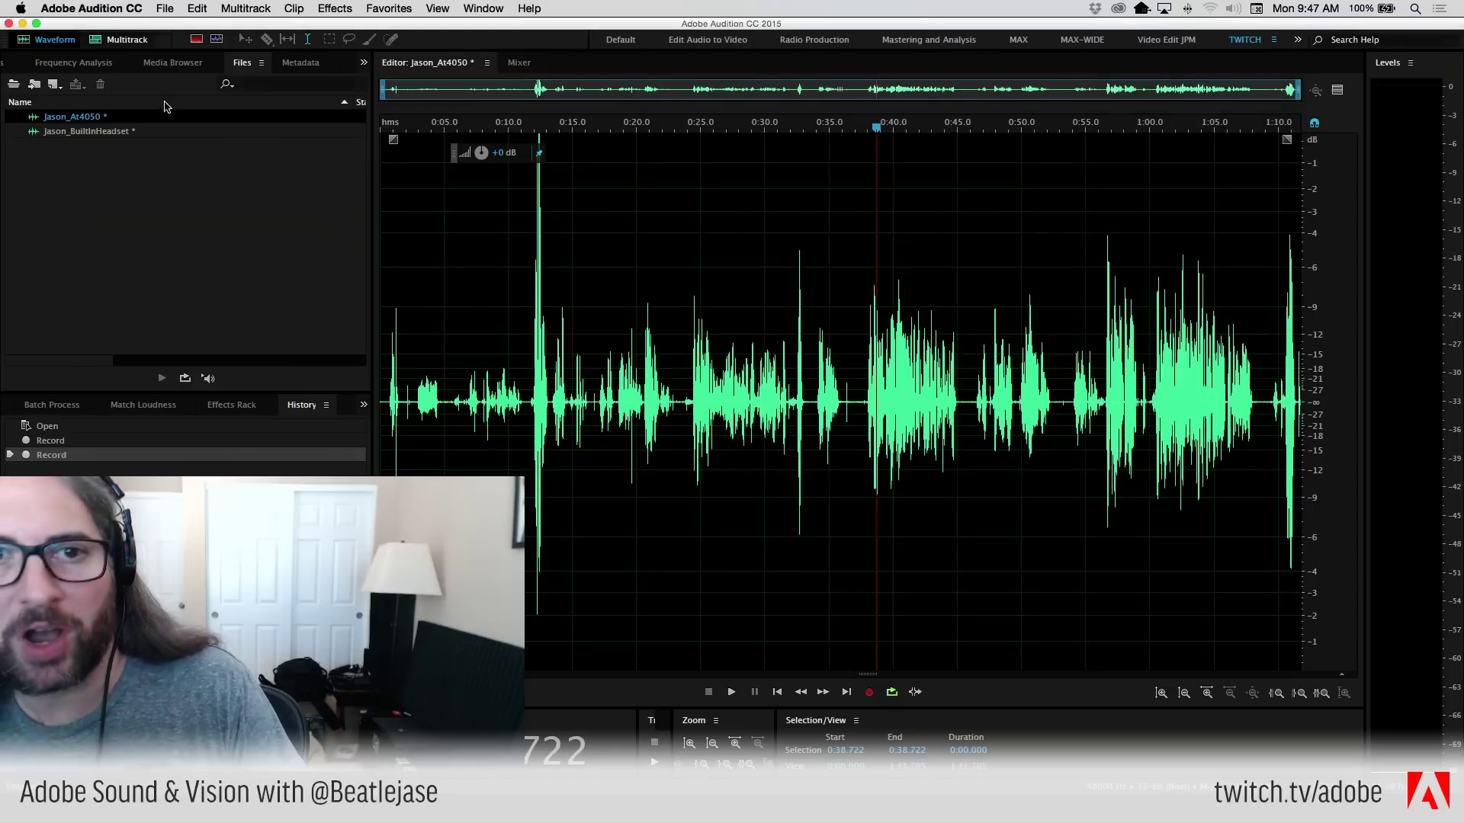
- Reopen the Audio Hardware preferences to check the selected input, output and sample rate, and close them
left_click(95, 8)
mouse_move(96, 52)
left_click(282, 107)
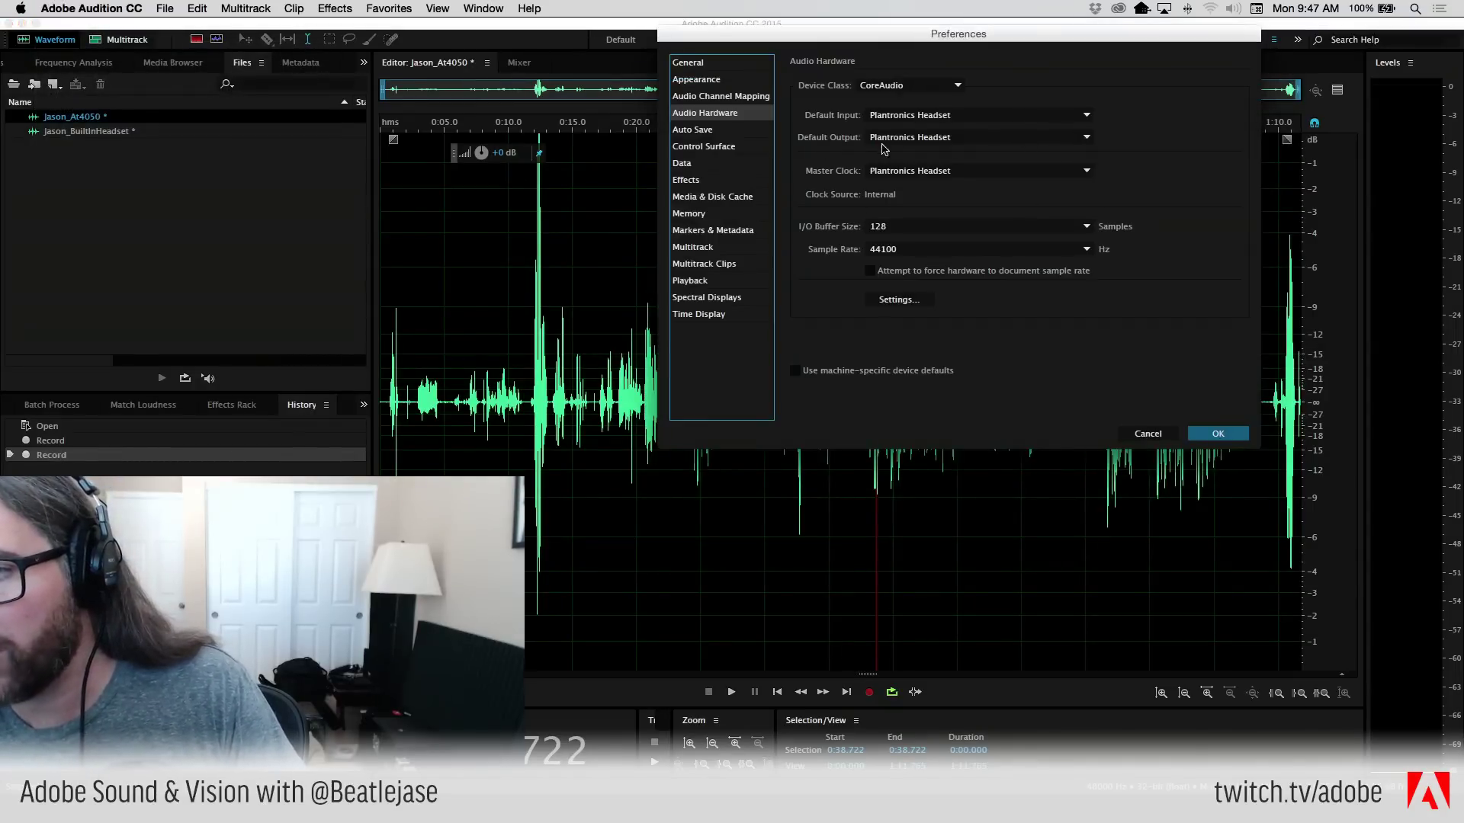
left_click(1213, 433)
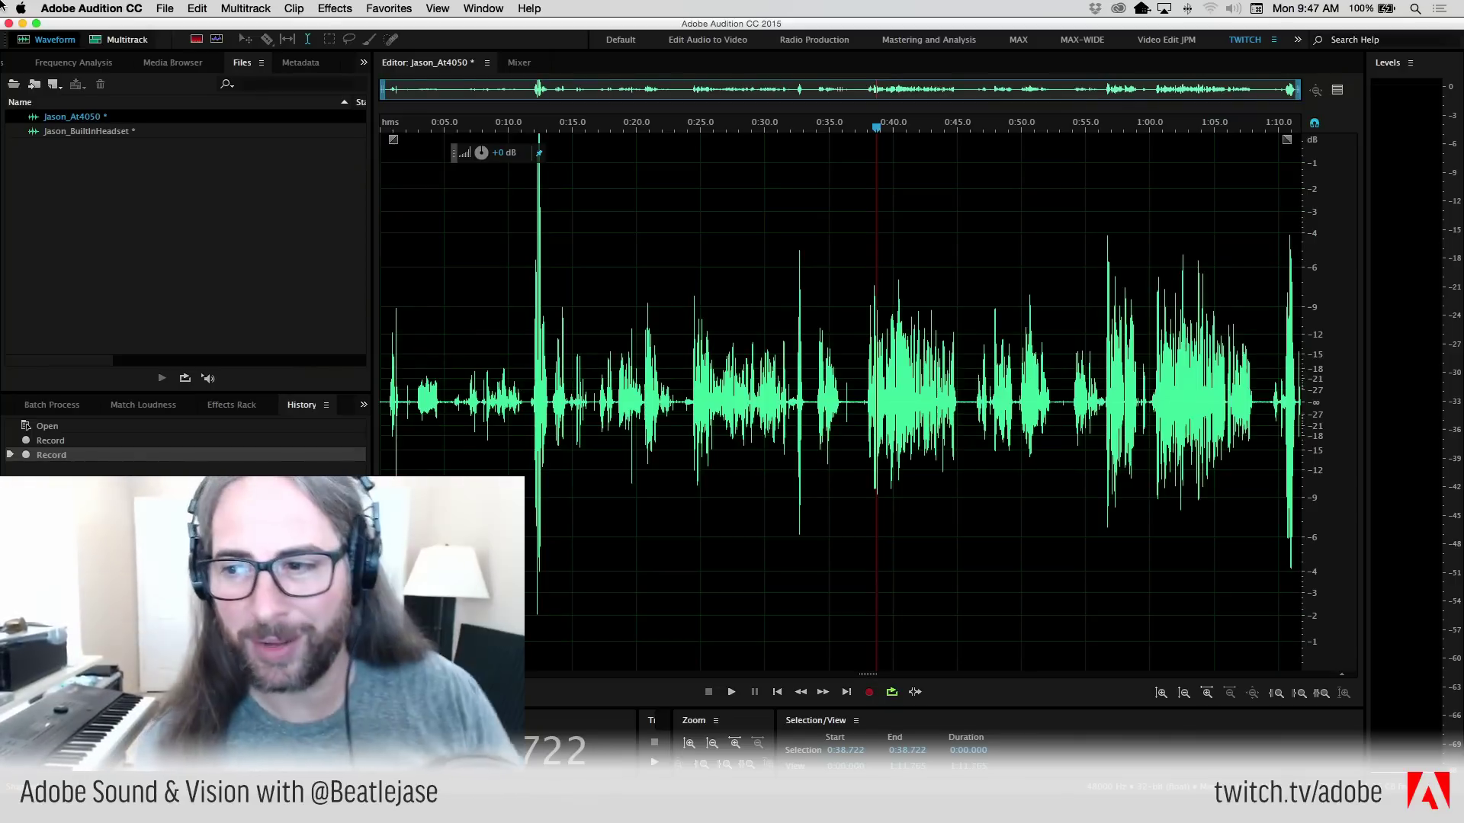
left_click(20, 8)
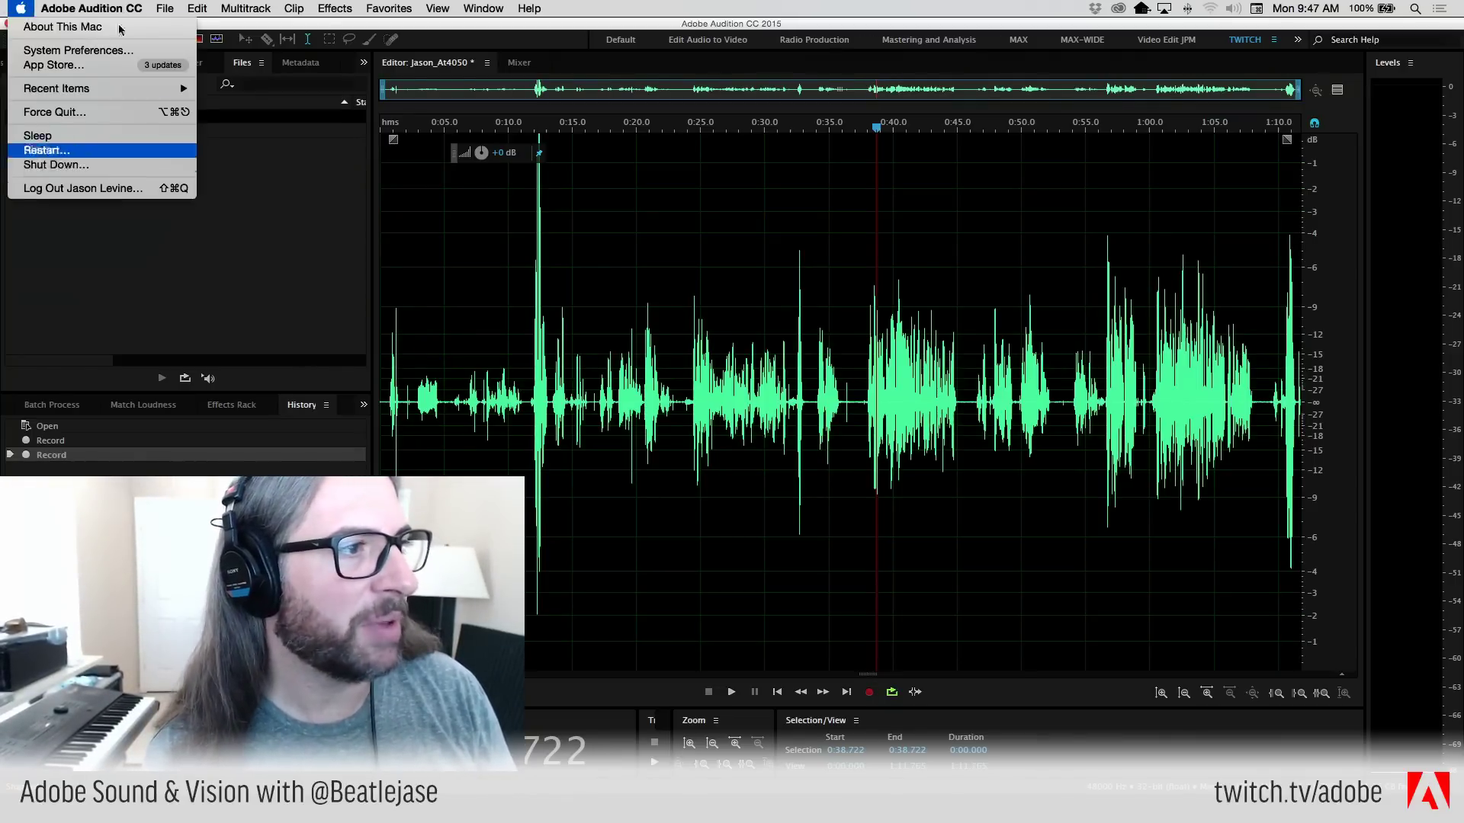
left_click(35, 16)
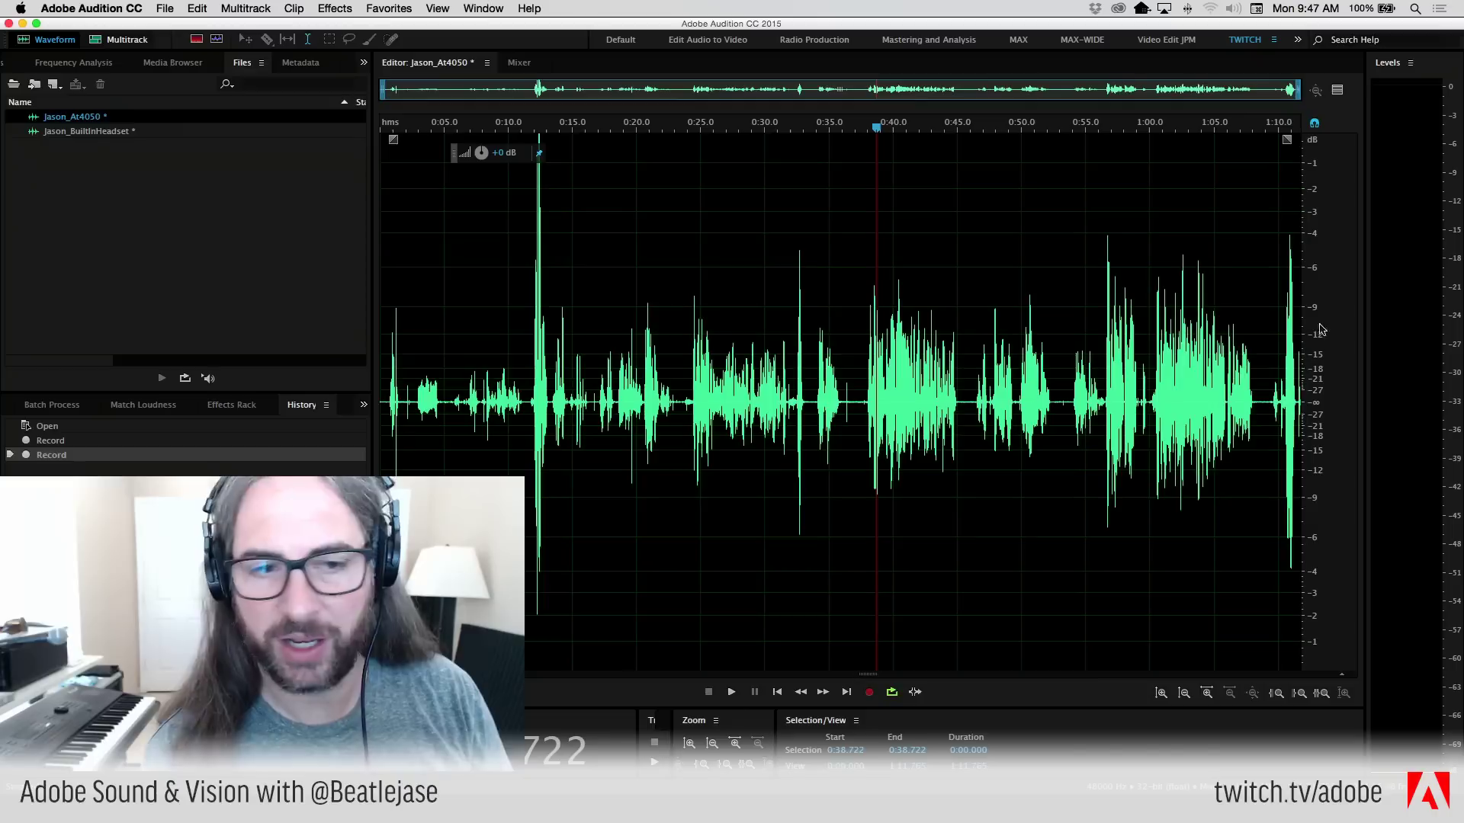
- Create a new mono audio file named Jase_USBMic with a 48000 Hz sample rate and 32 (float) bit depth
left_click(165, 8)
mouse_move(177, 26)
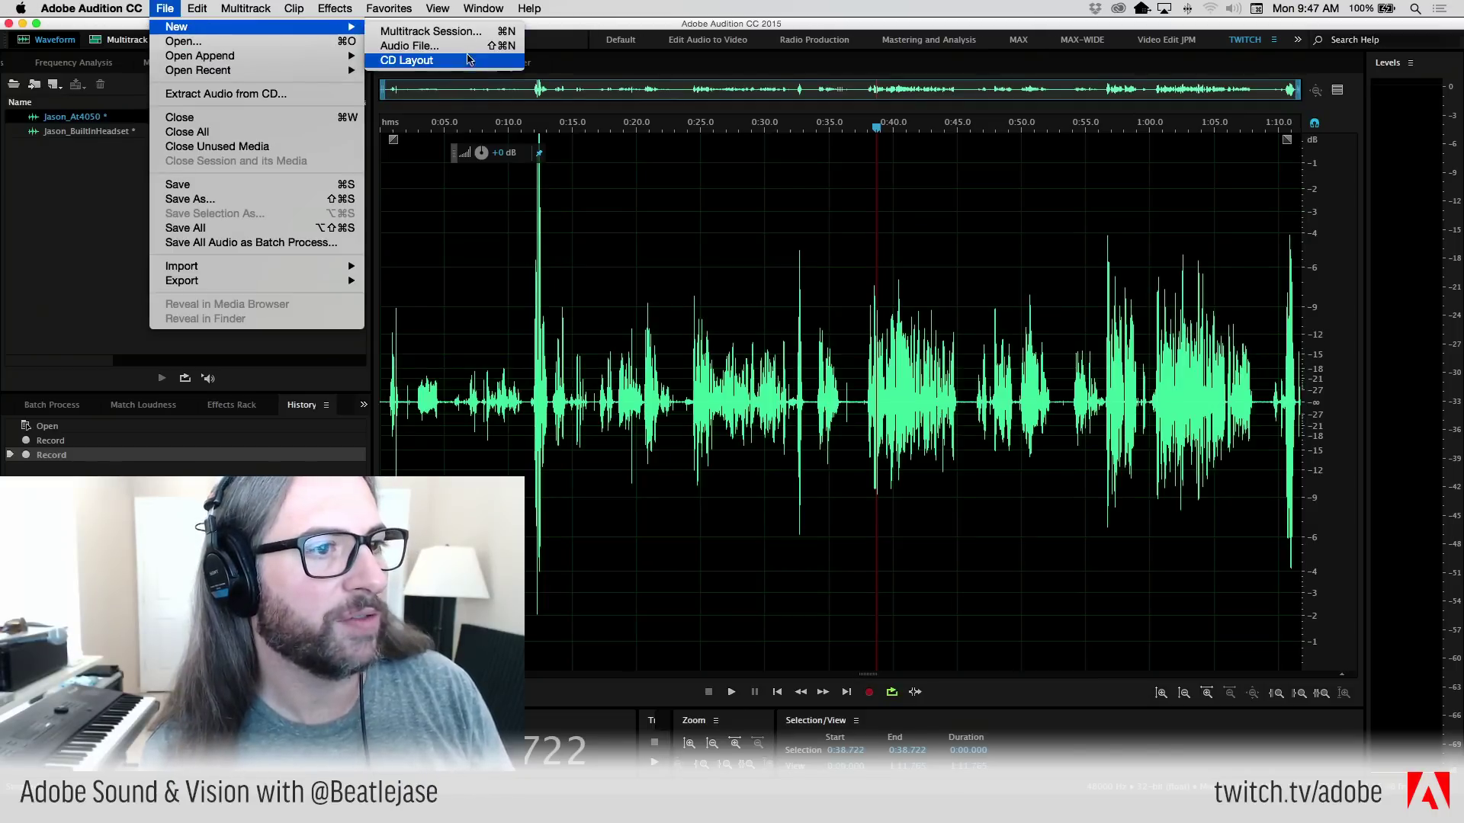
left_click(404, 42)
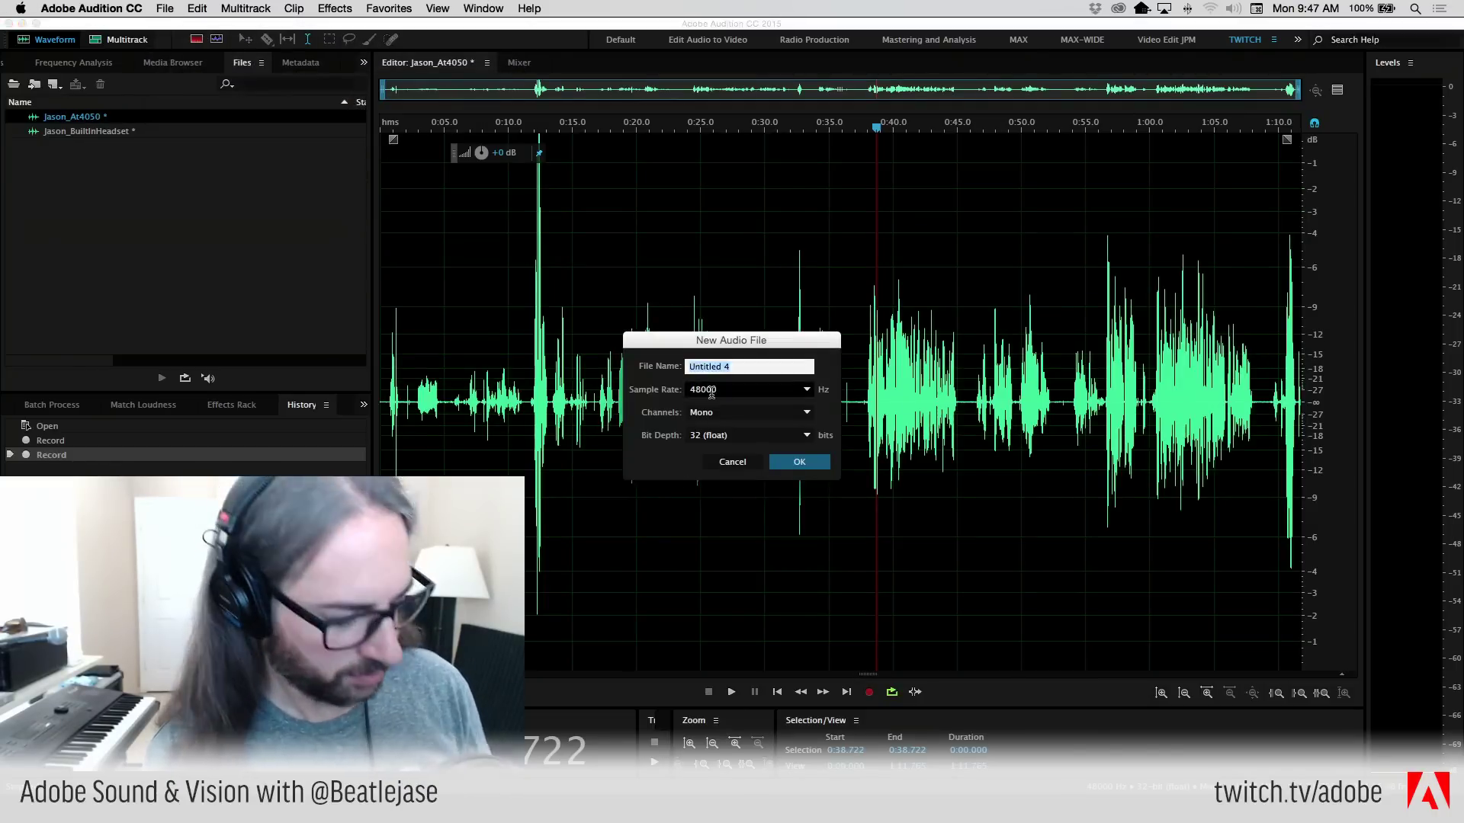
type("Jase_USBMic")
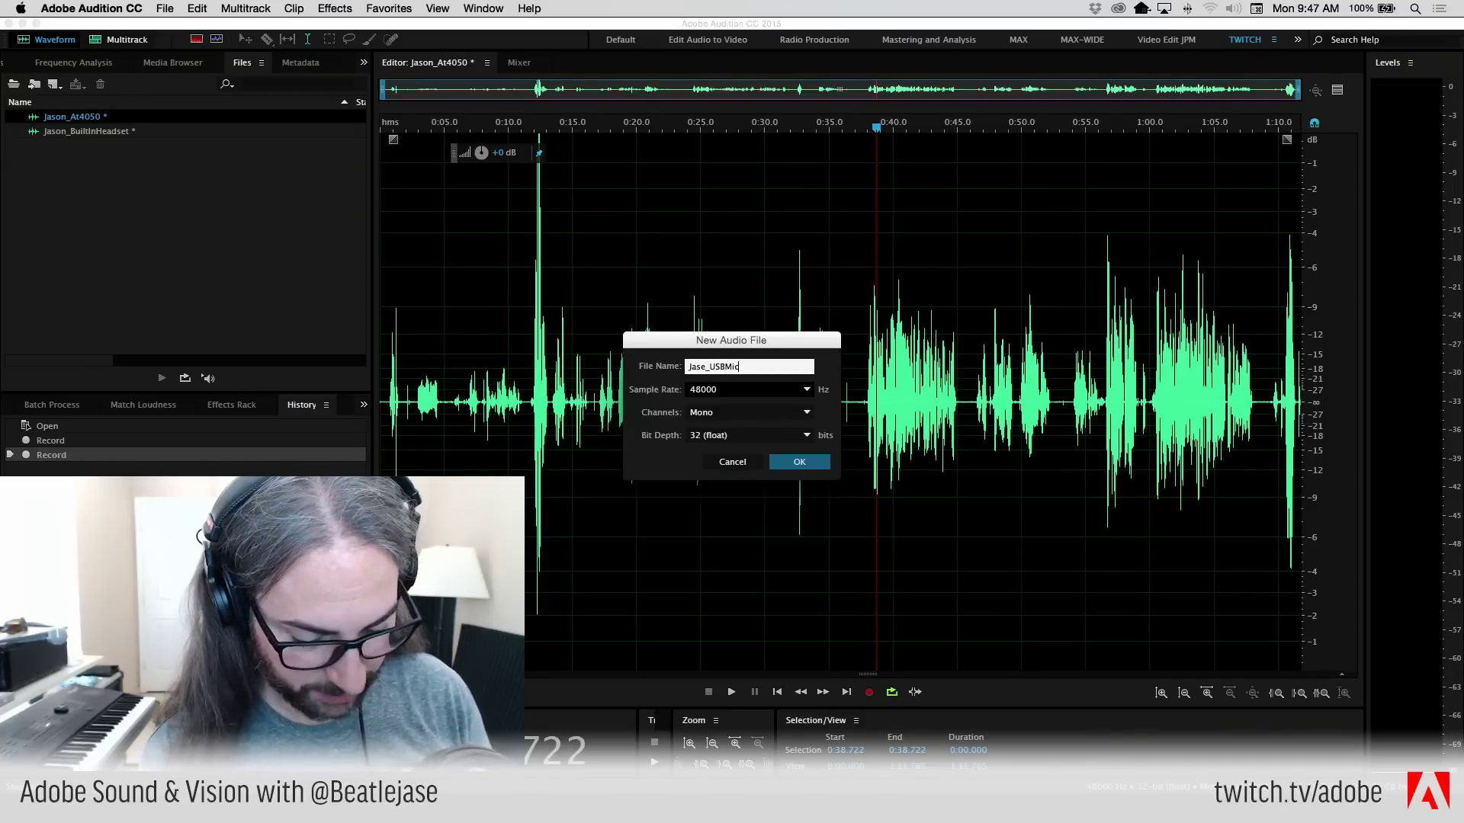
key("Return")
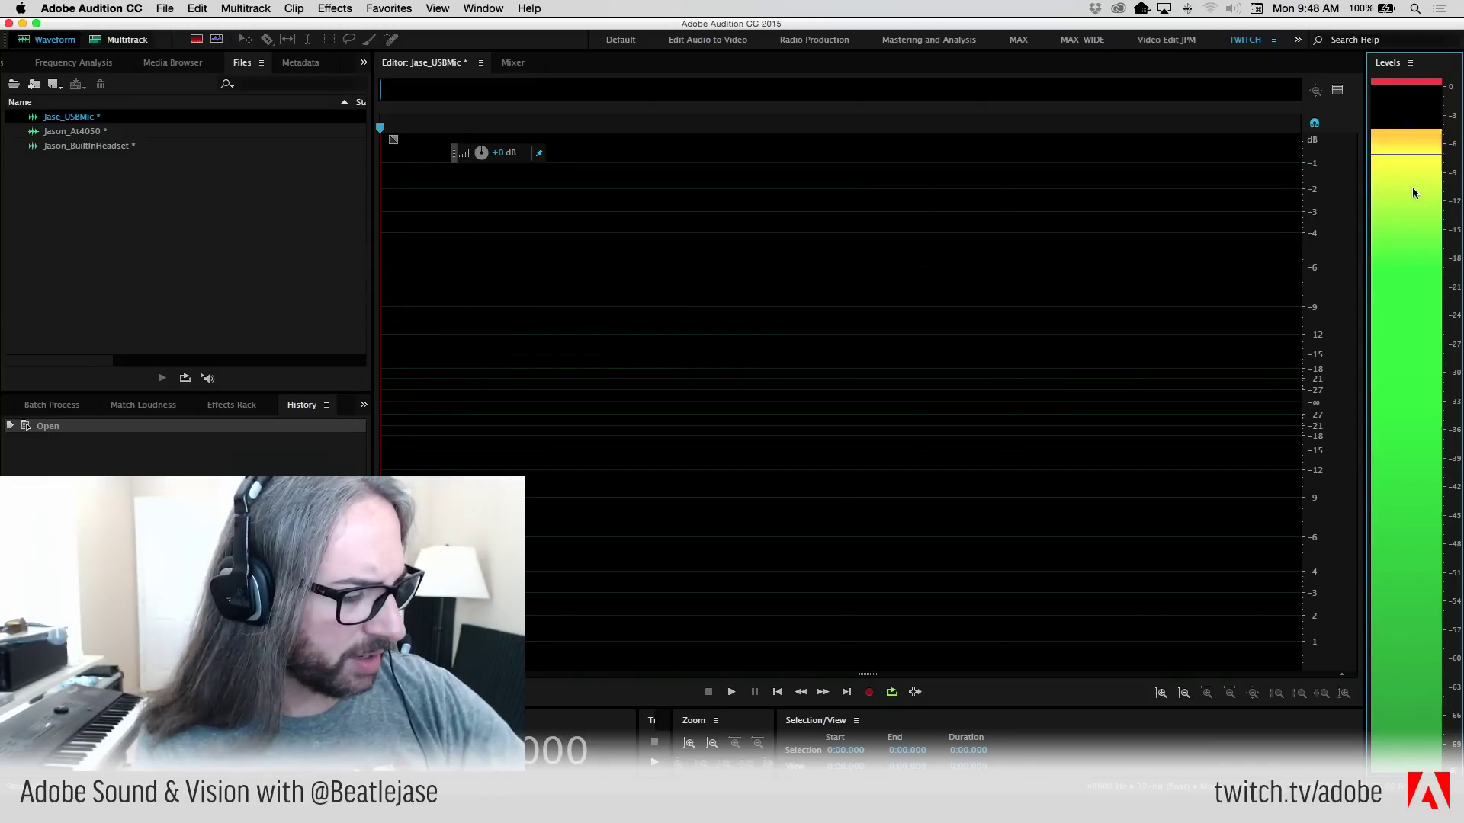
- Reset the clip indicator, and in macOS Sound preferences select Plantronics Headset for input and lower its input volume slightly below the middle
left_click(1406, 82)
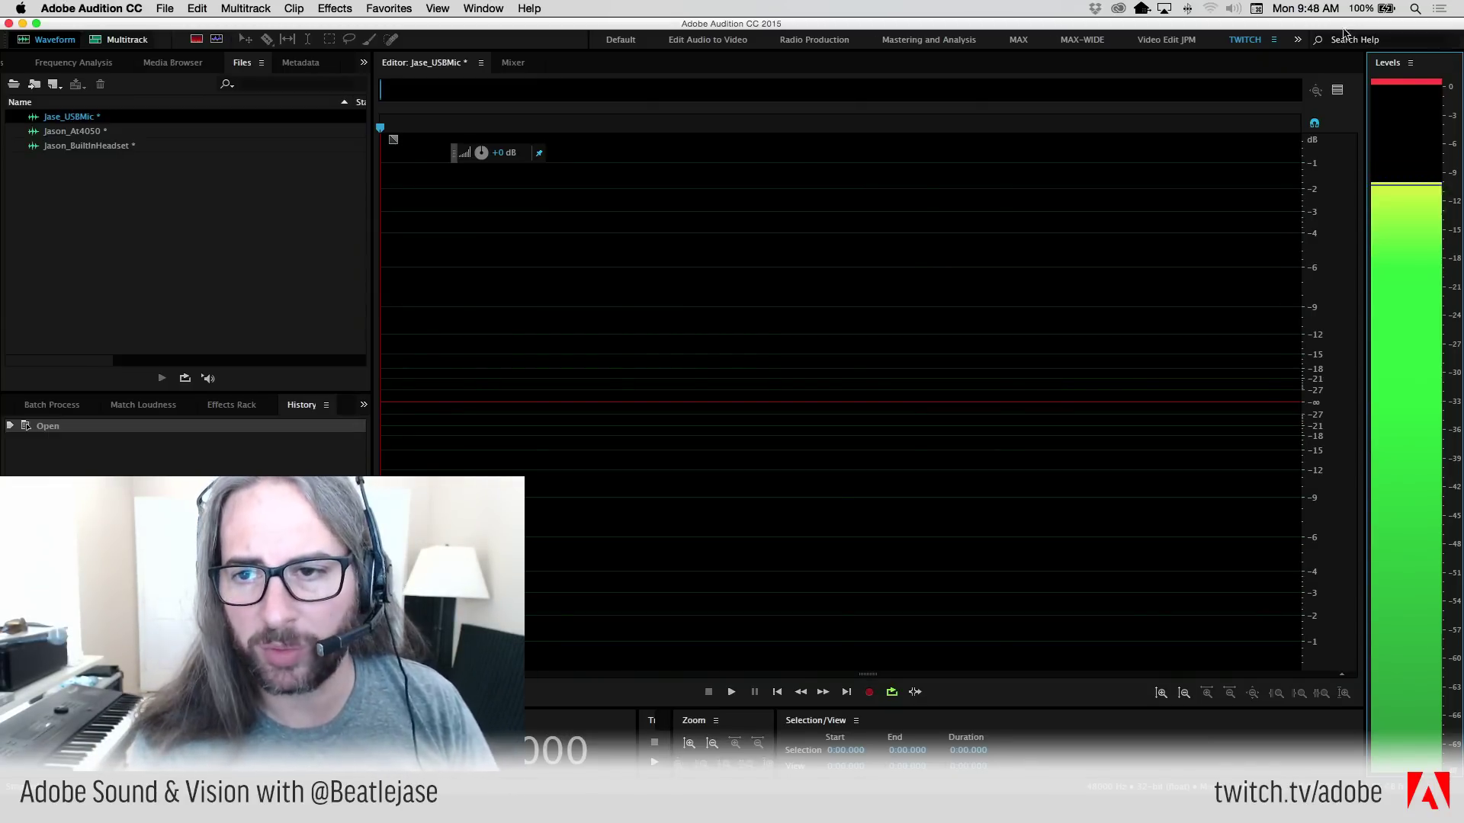
left_click(21, 8)
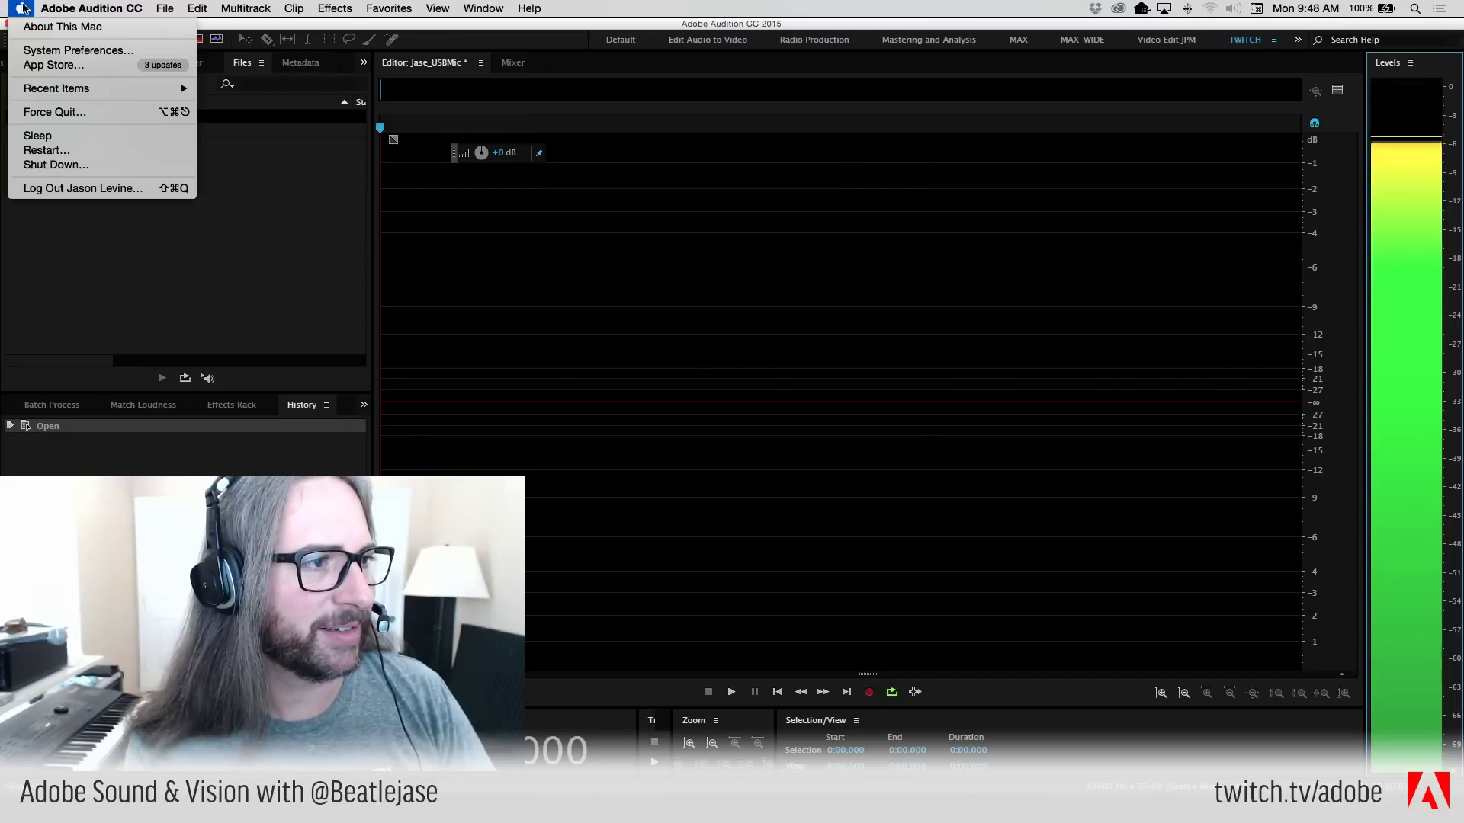
left_click(374, 183)
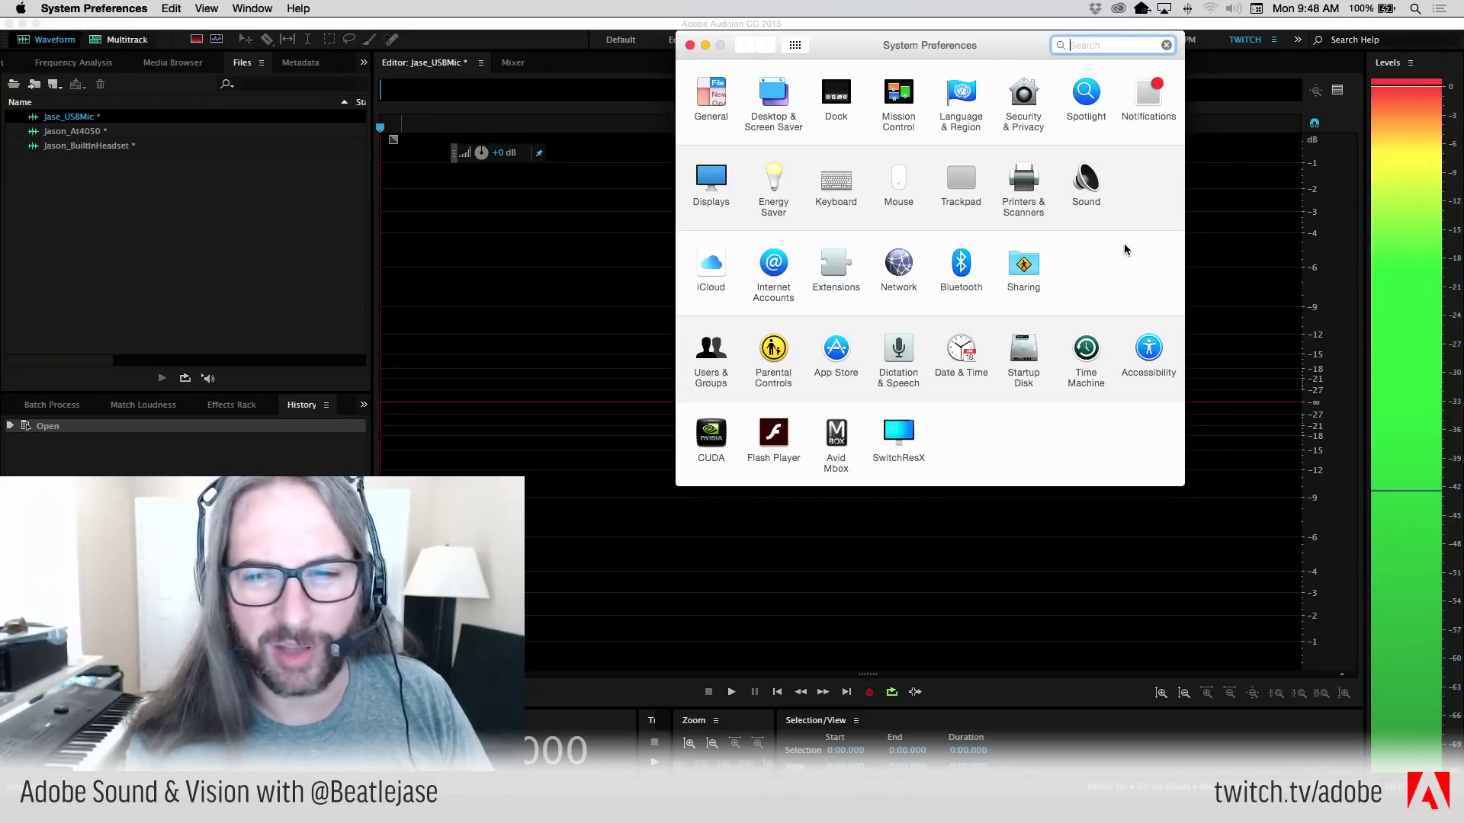
left_click(1086, 184)
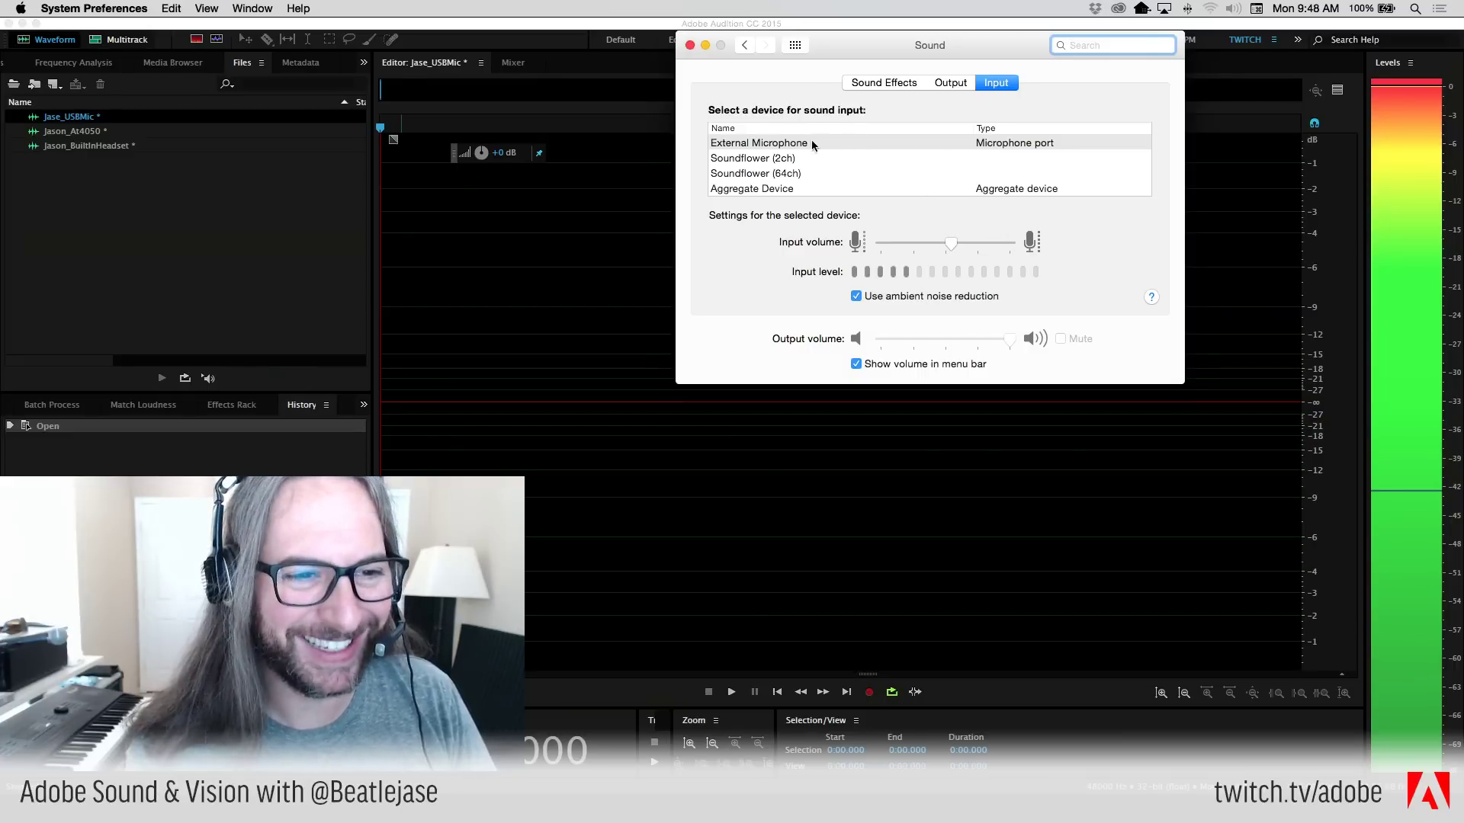
scroll(839, 184, "down", 2)
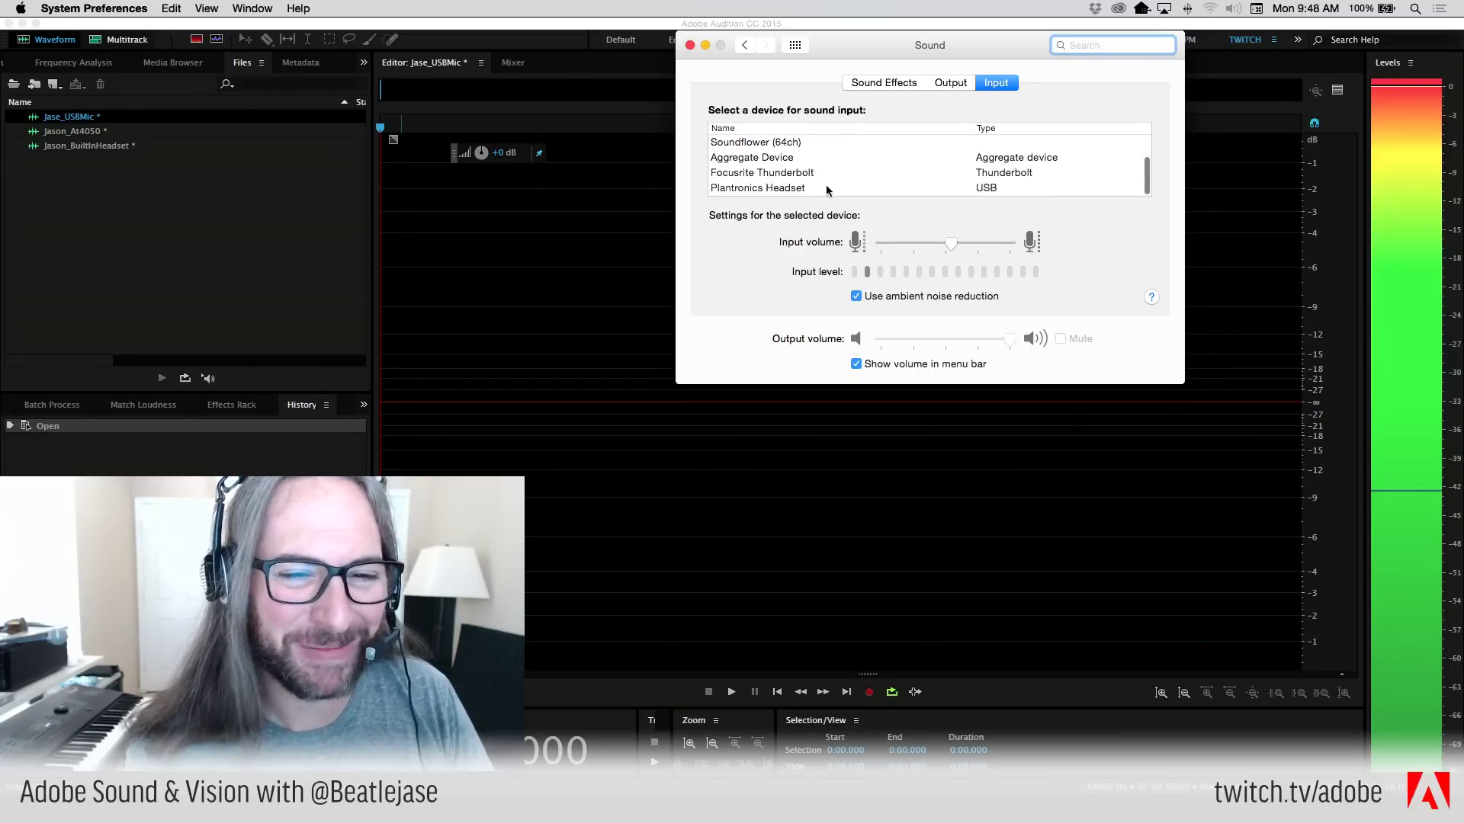
left_click(785, 189)
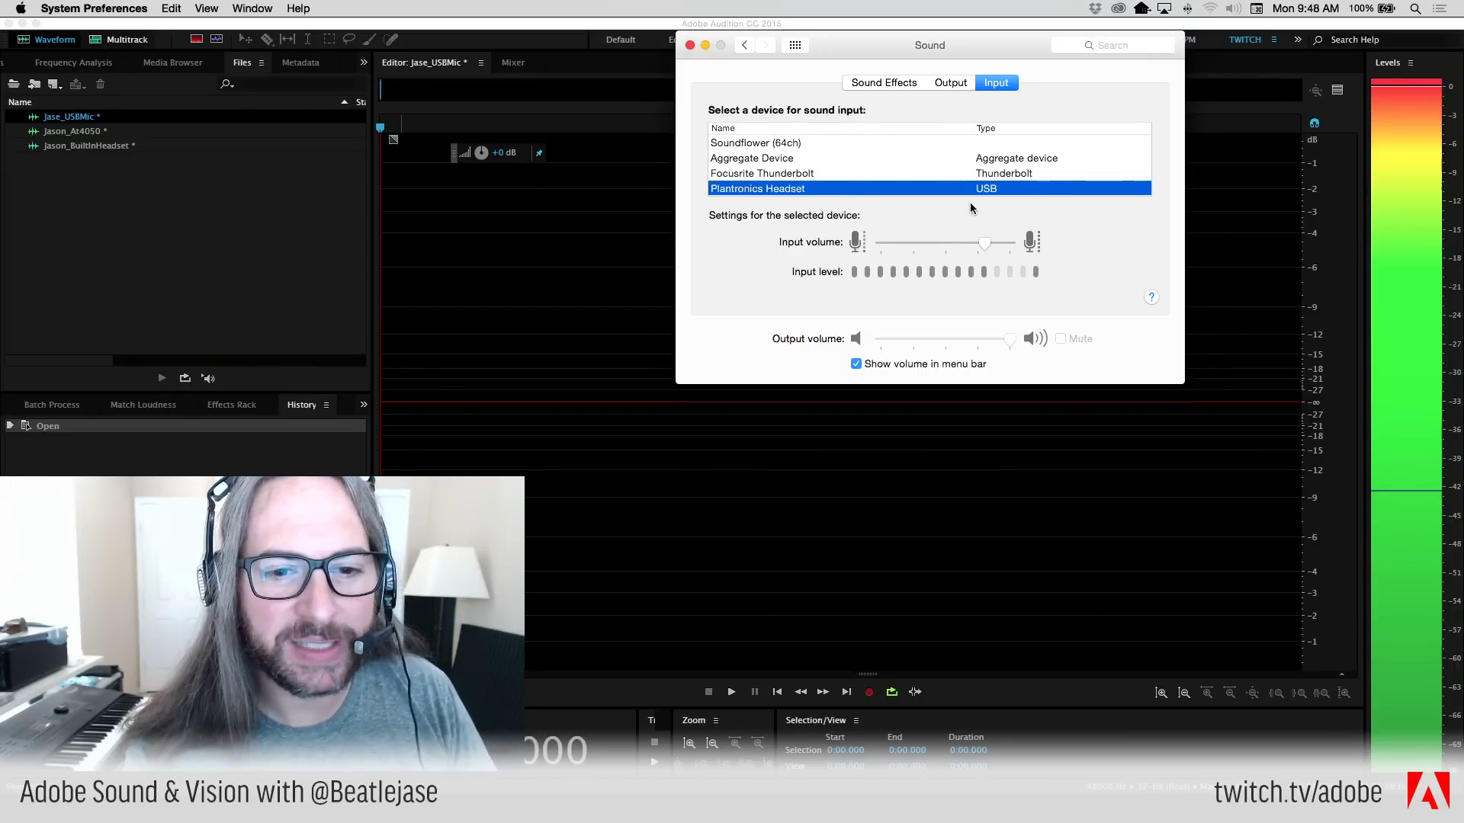
left_click_drag(985, 243, 928, 245)
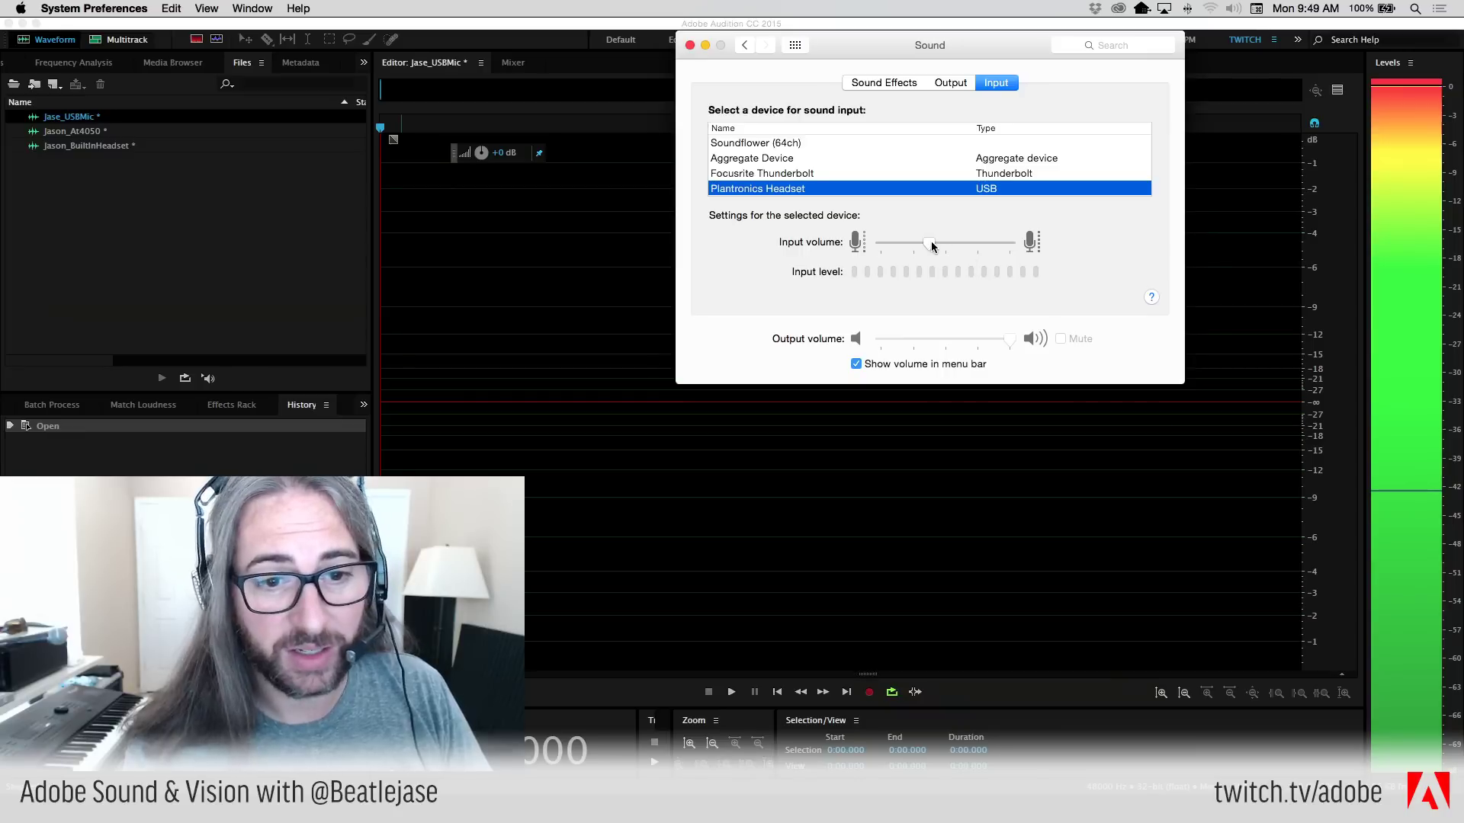
left_click(690, 45)
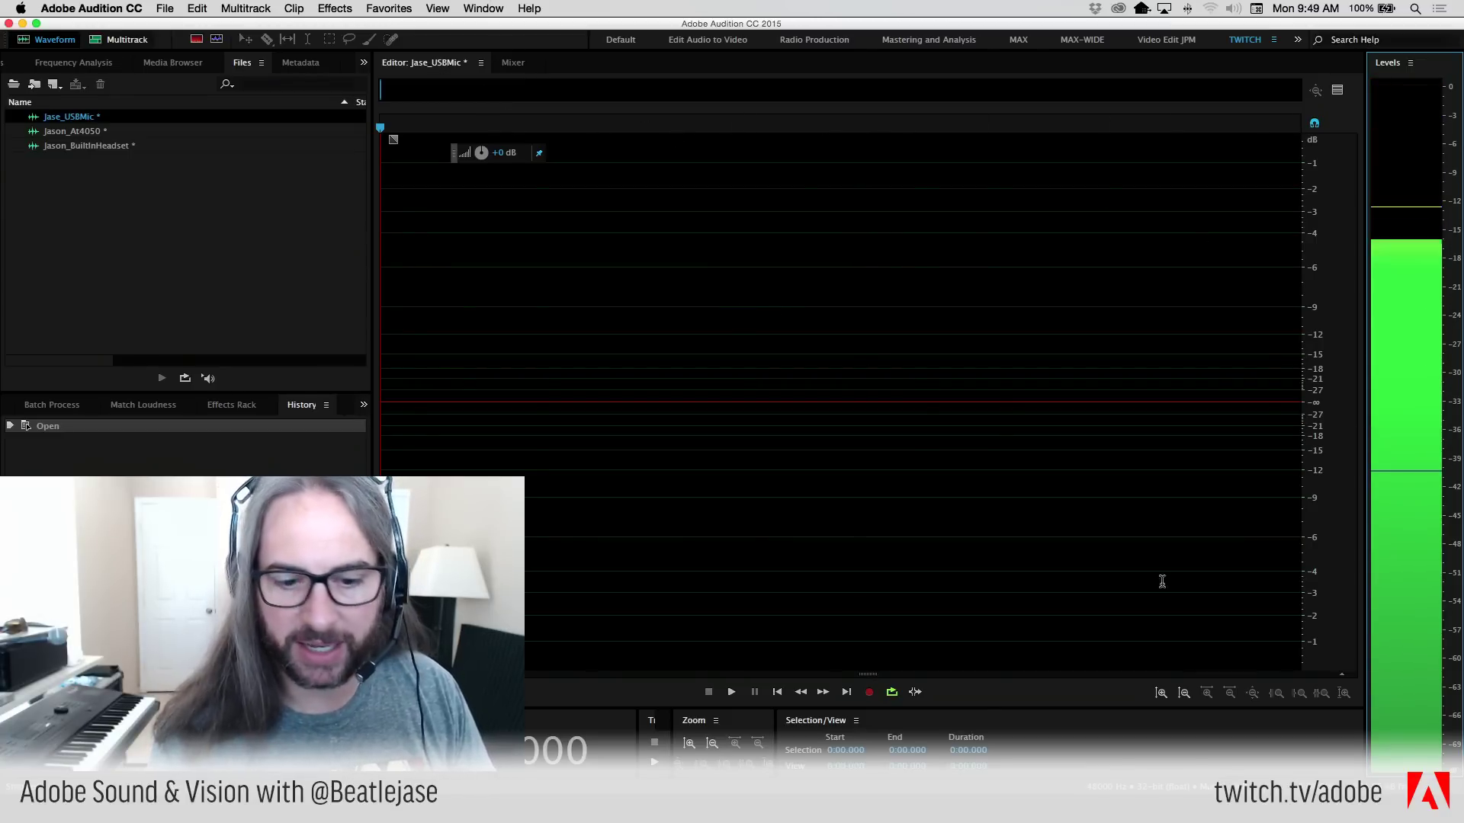
- Record a voice sample of about 10 seconds into Jase_USBMic with the headset microphone and stop recording
left_click(869, 691)
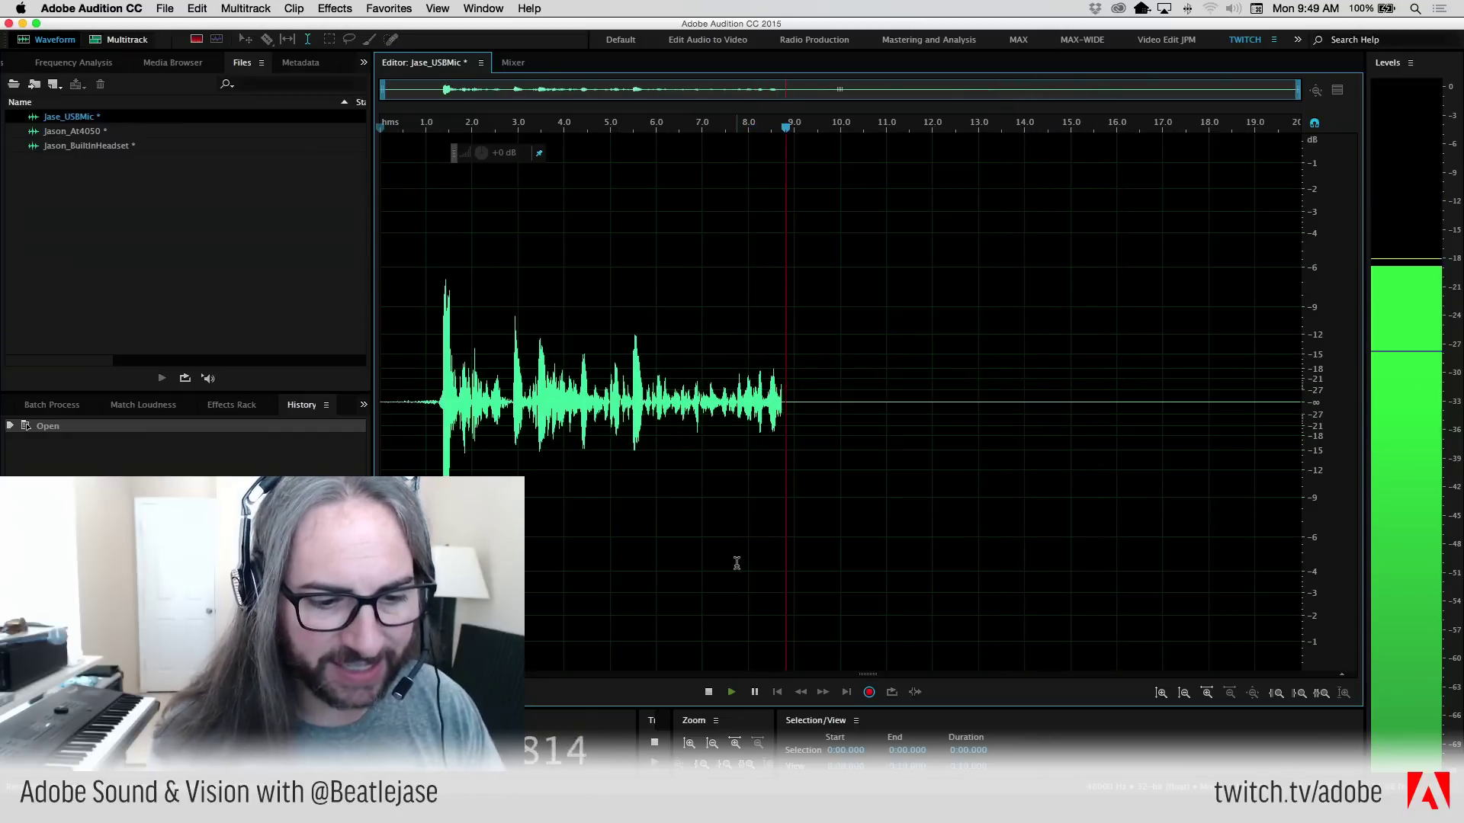
left_click(709, 691)
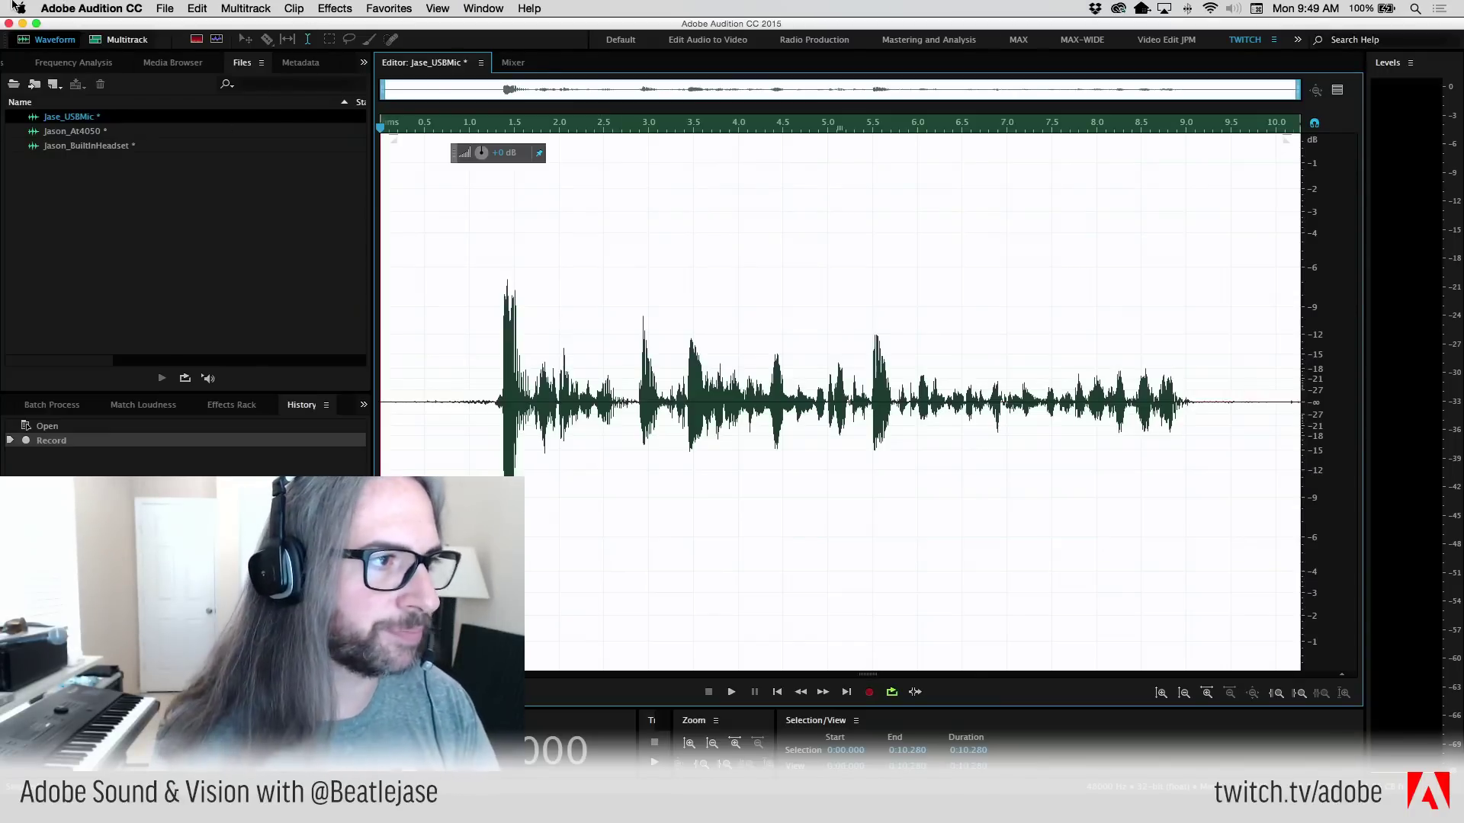
- In the Audio Hardware preferences, set the default input and output to Focusrite Thunderbolt and the sample rate to 48000 Hz
left_click(103, 6)
mouse_move(110, 51)
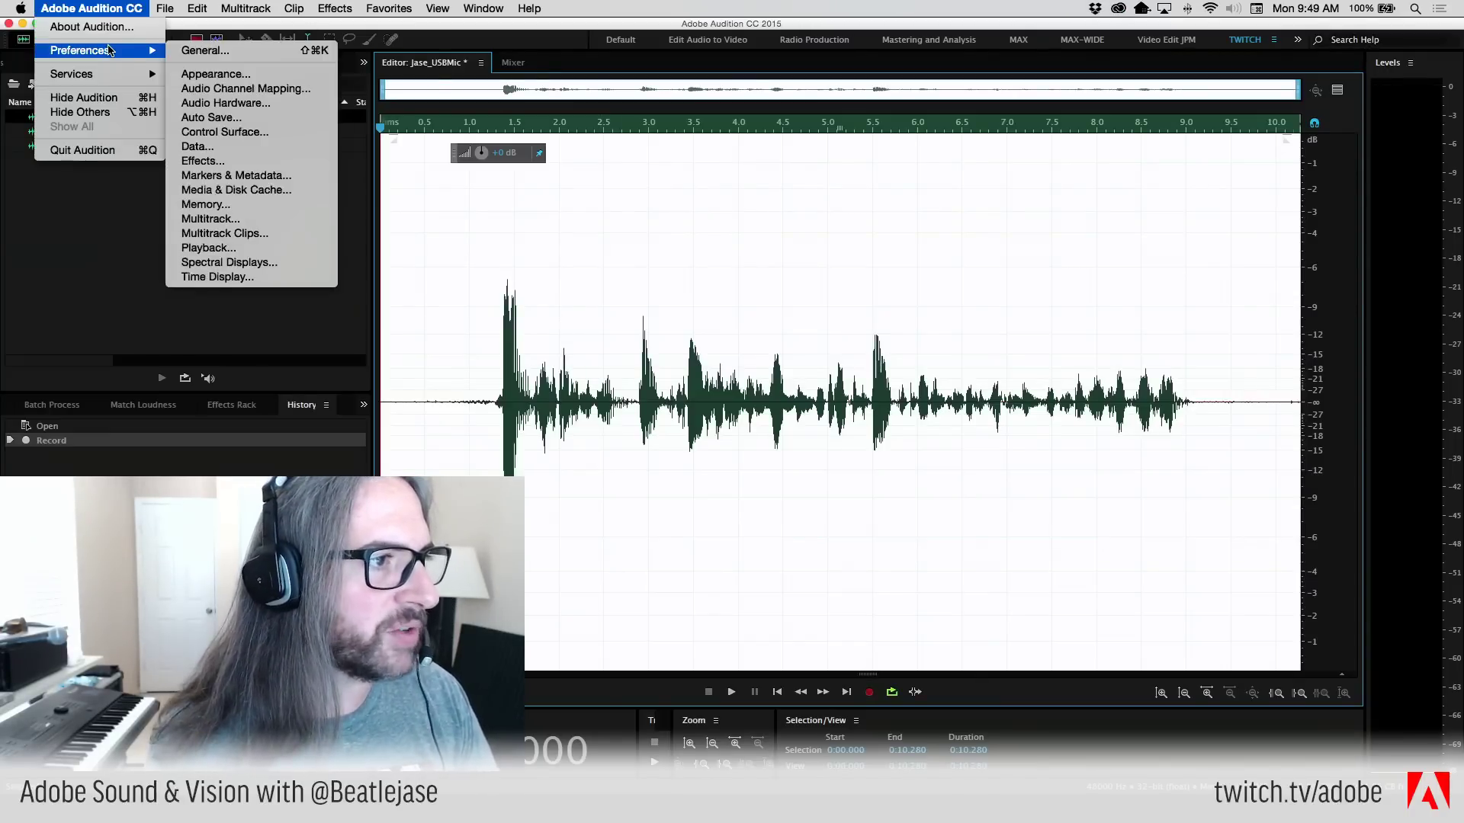
left_click(250, 105)
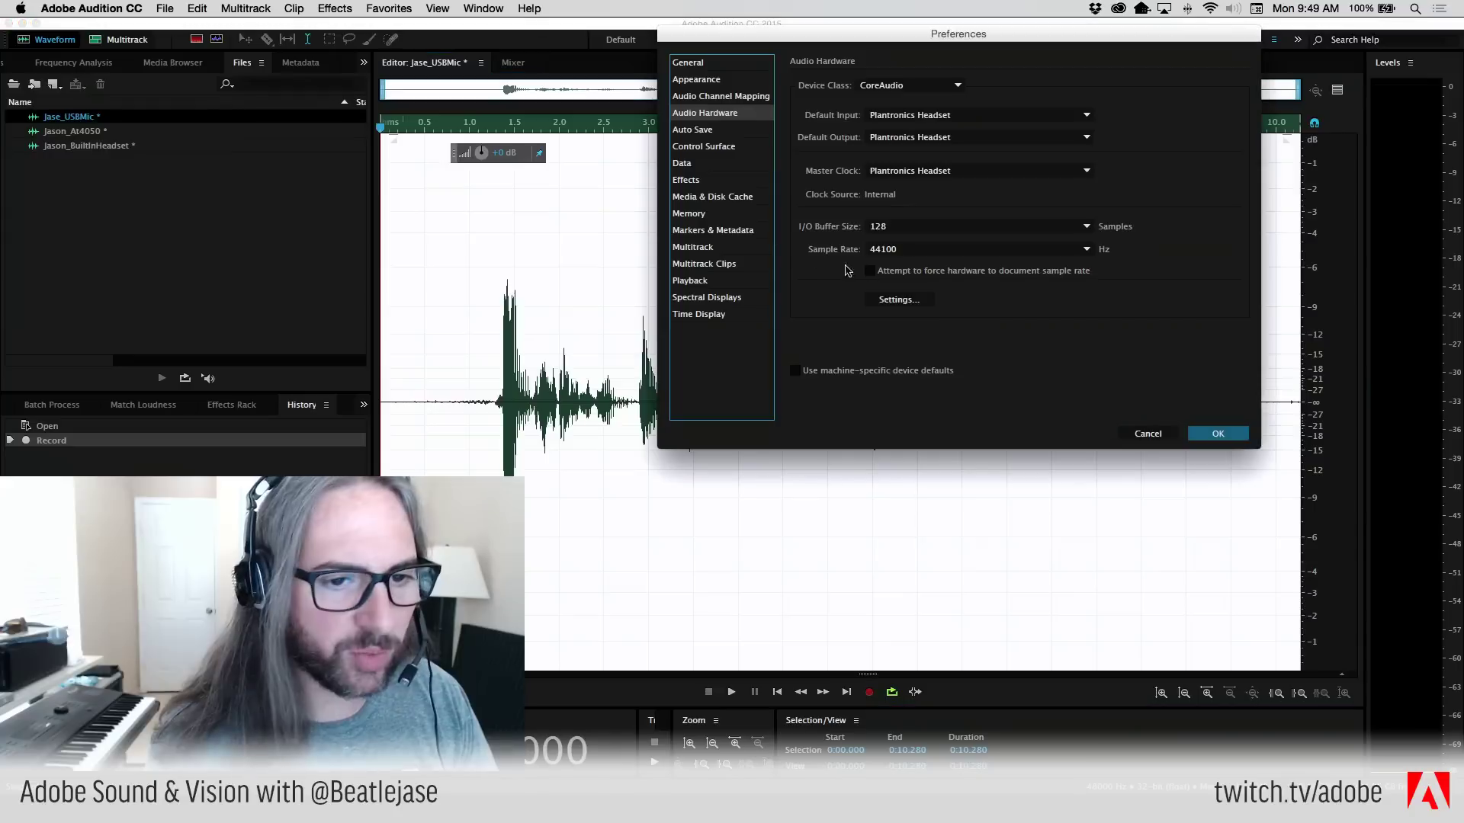
left_click(952, 124)
left_click(949, 150)
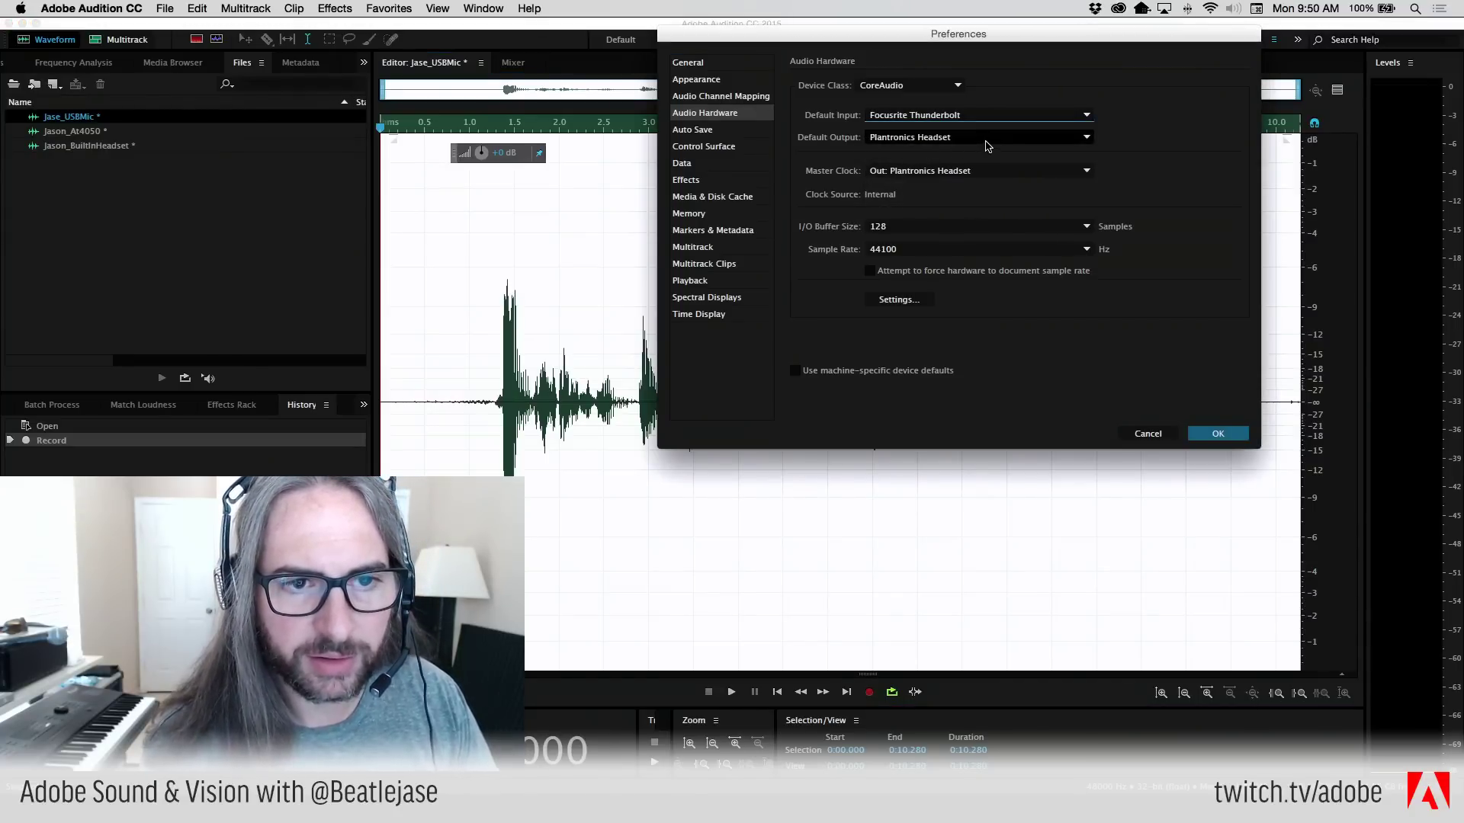
left_click(983, 141)
left_click(979, 209)
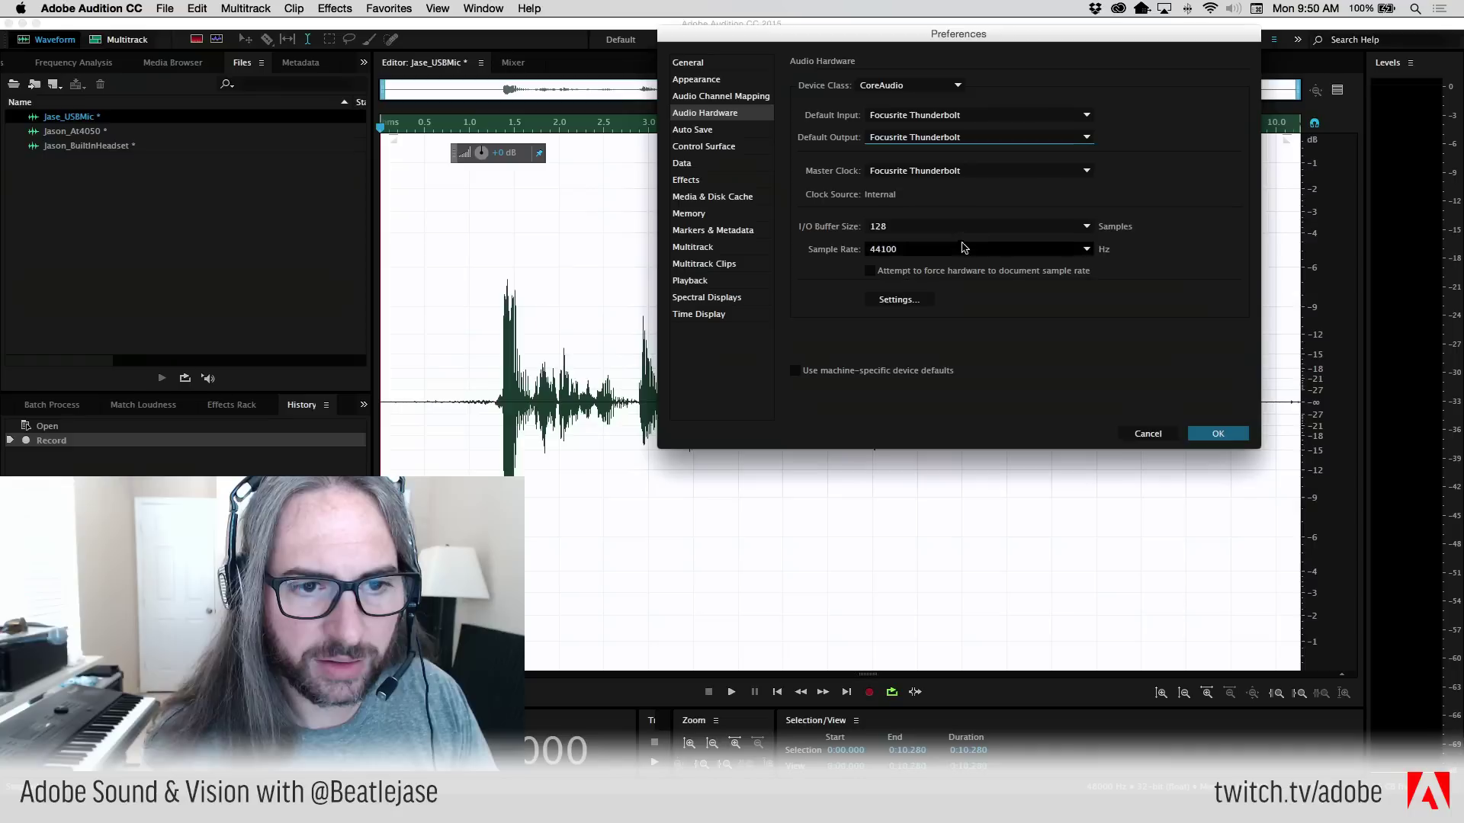
left_click(968, 251)
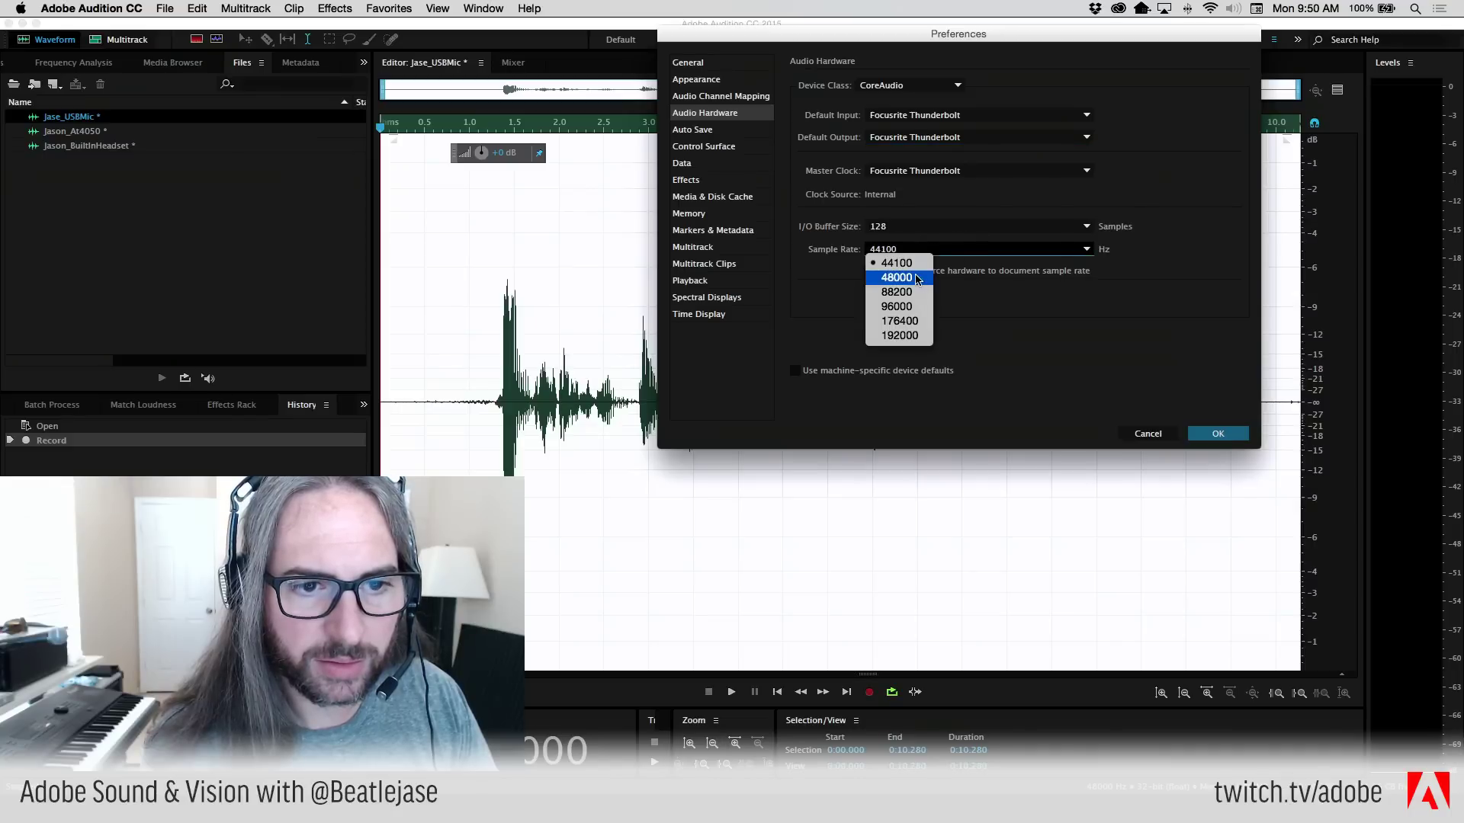
left_click(1164, 364)
left_click(1219, 433)
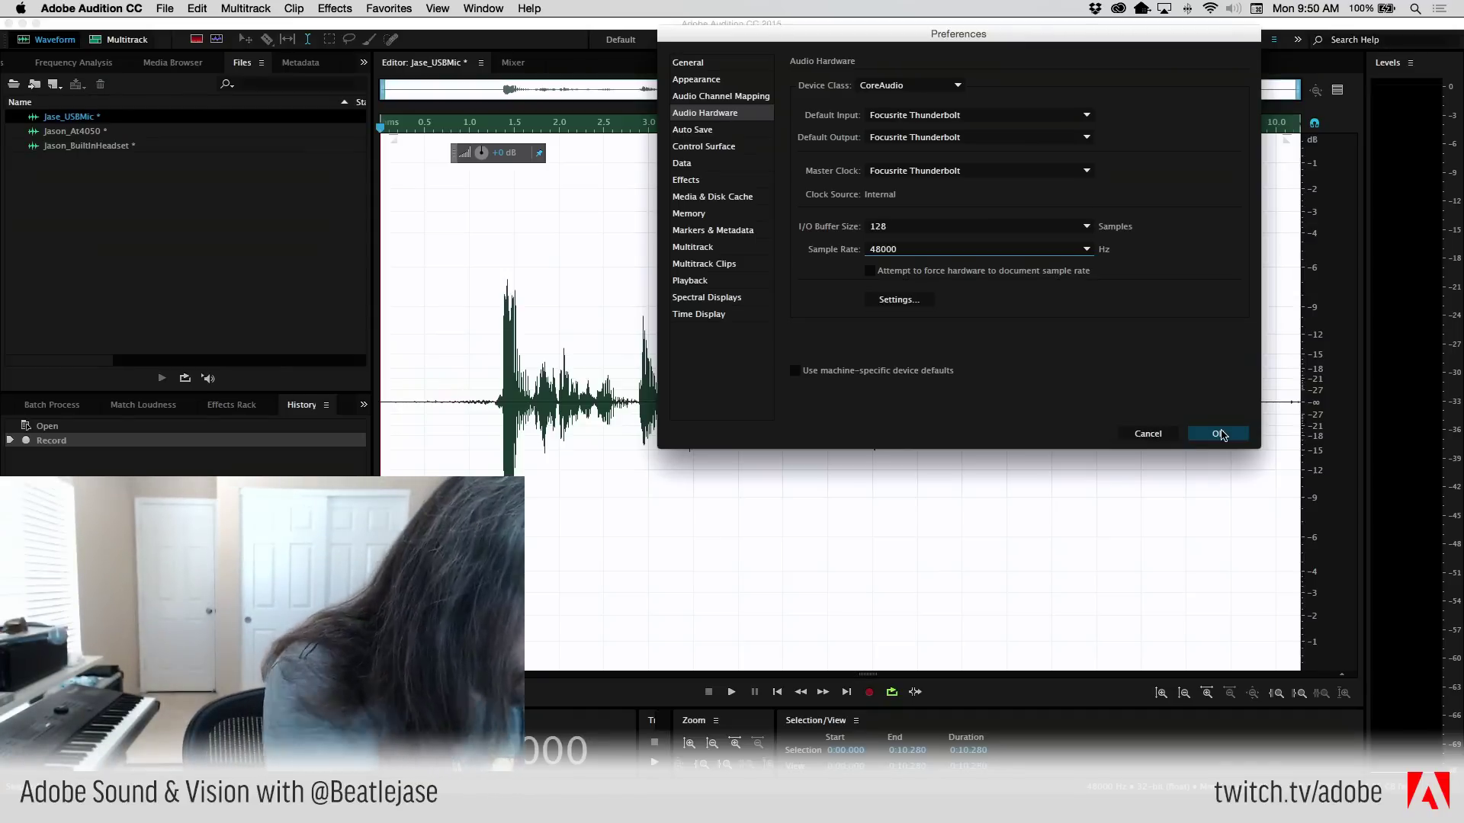
left_click(1218, 433)
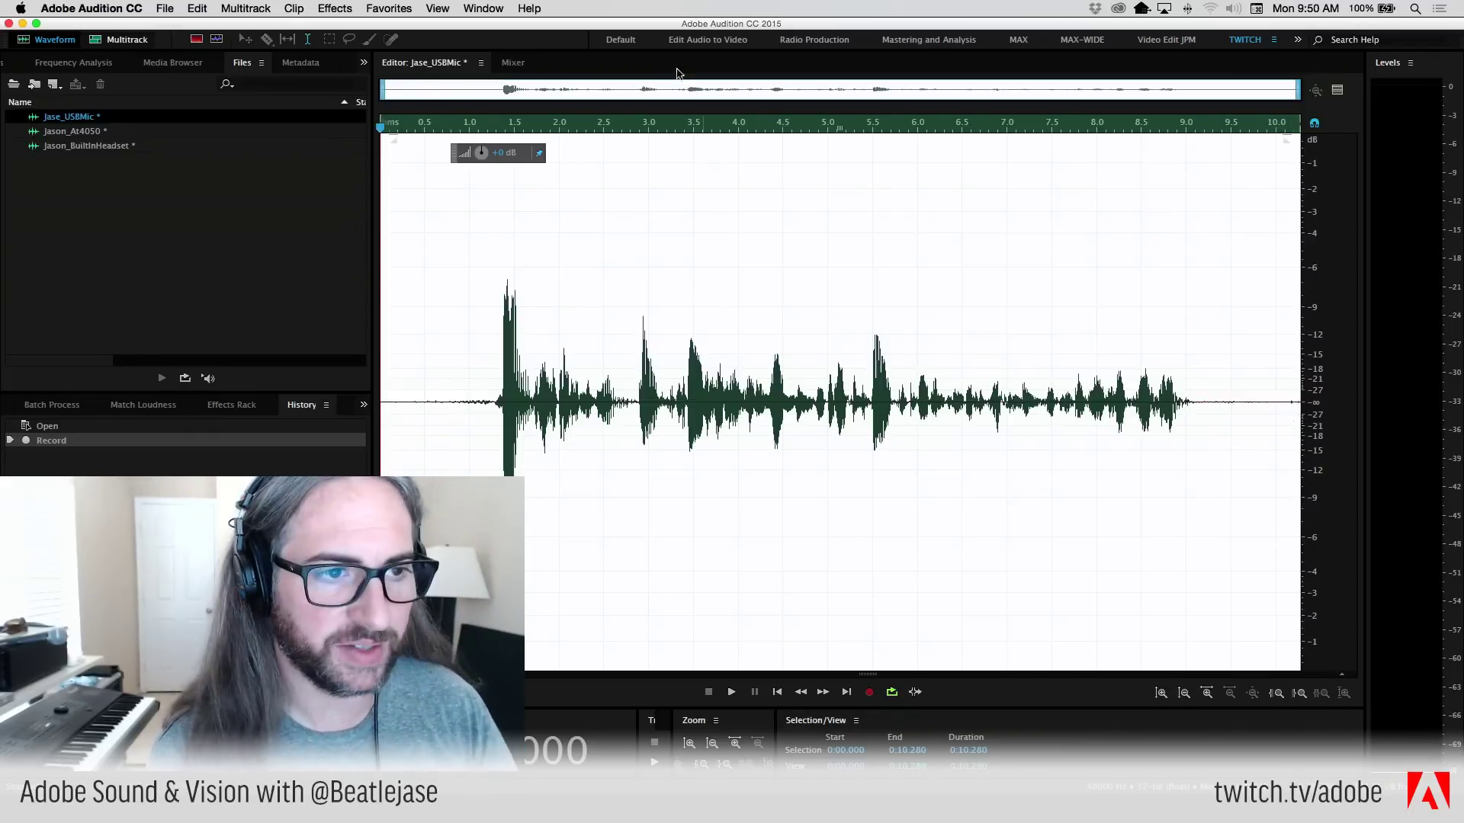
- Normalize the whole Jase_USBMic recording to -1.00 dB and place the playhead just before the first speech, at about 1.2 s
left_click(457, 344)
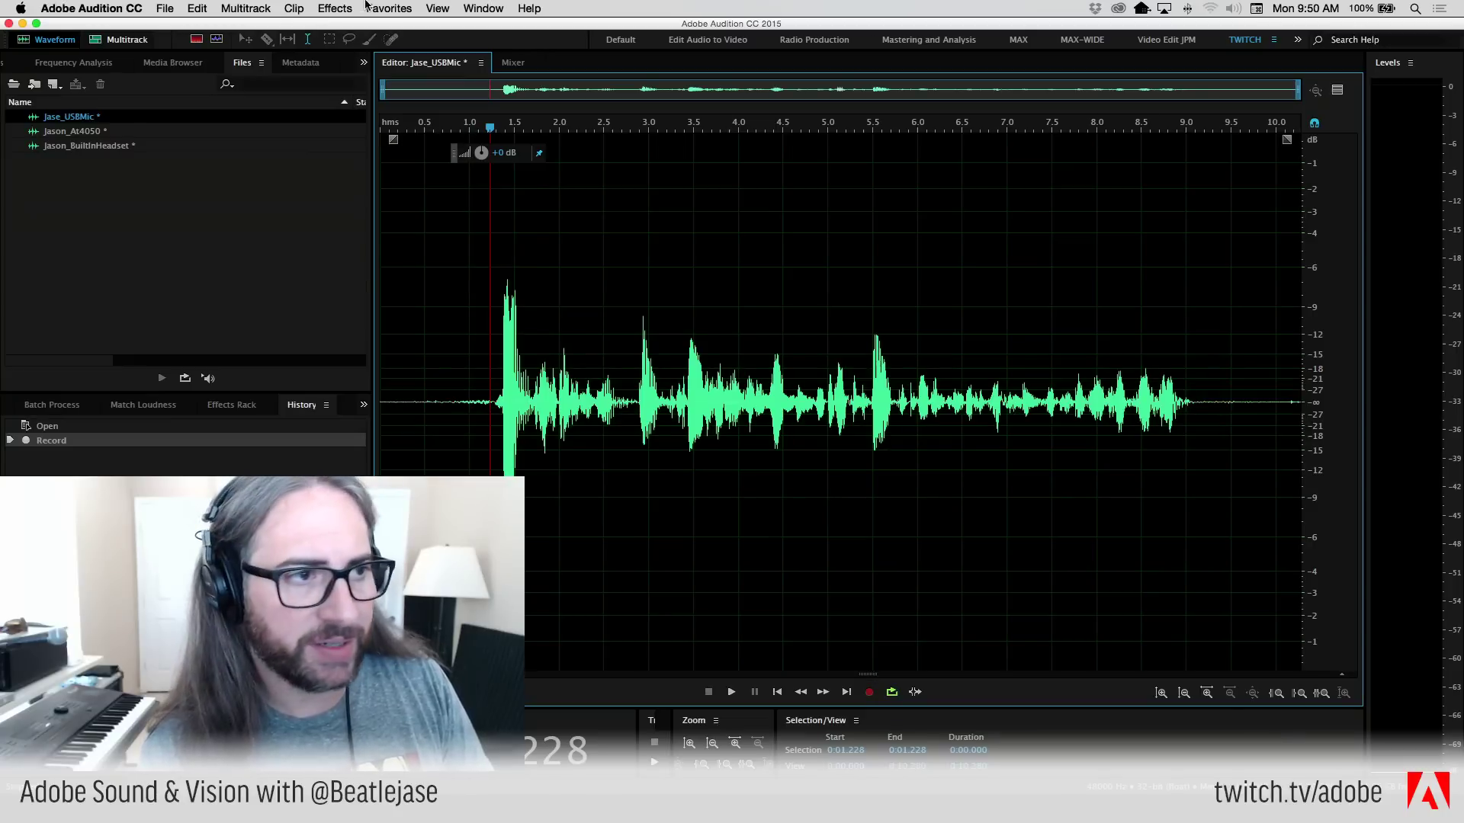
left_click(335, 8)
mouse_move(427, 184)
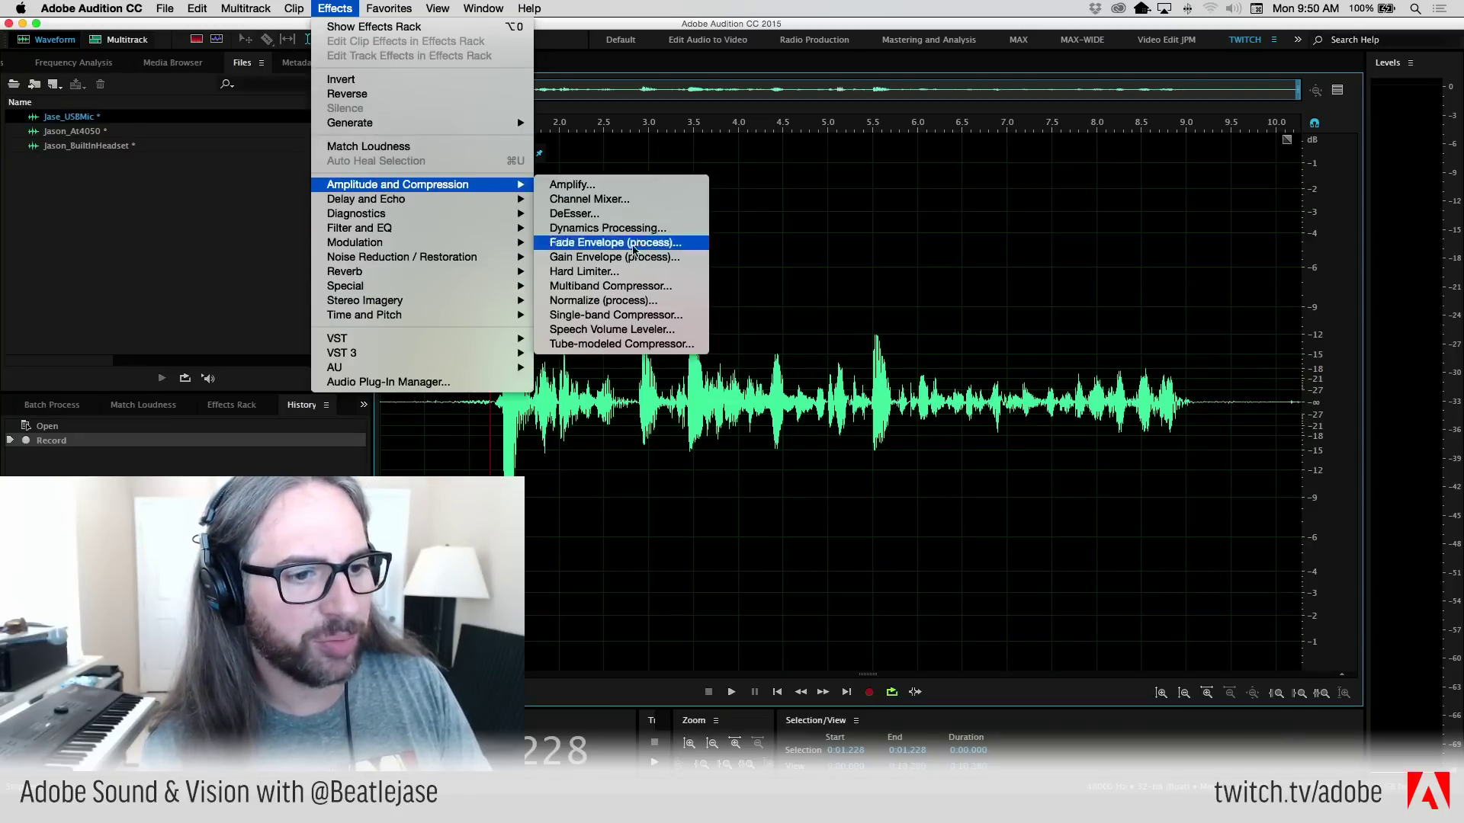
left_click(633, 300)
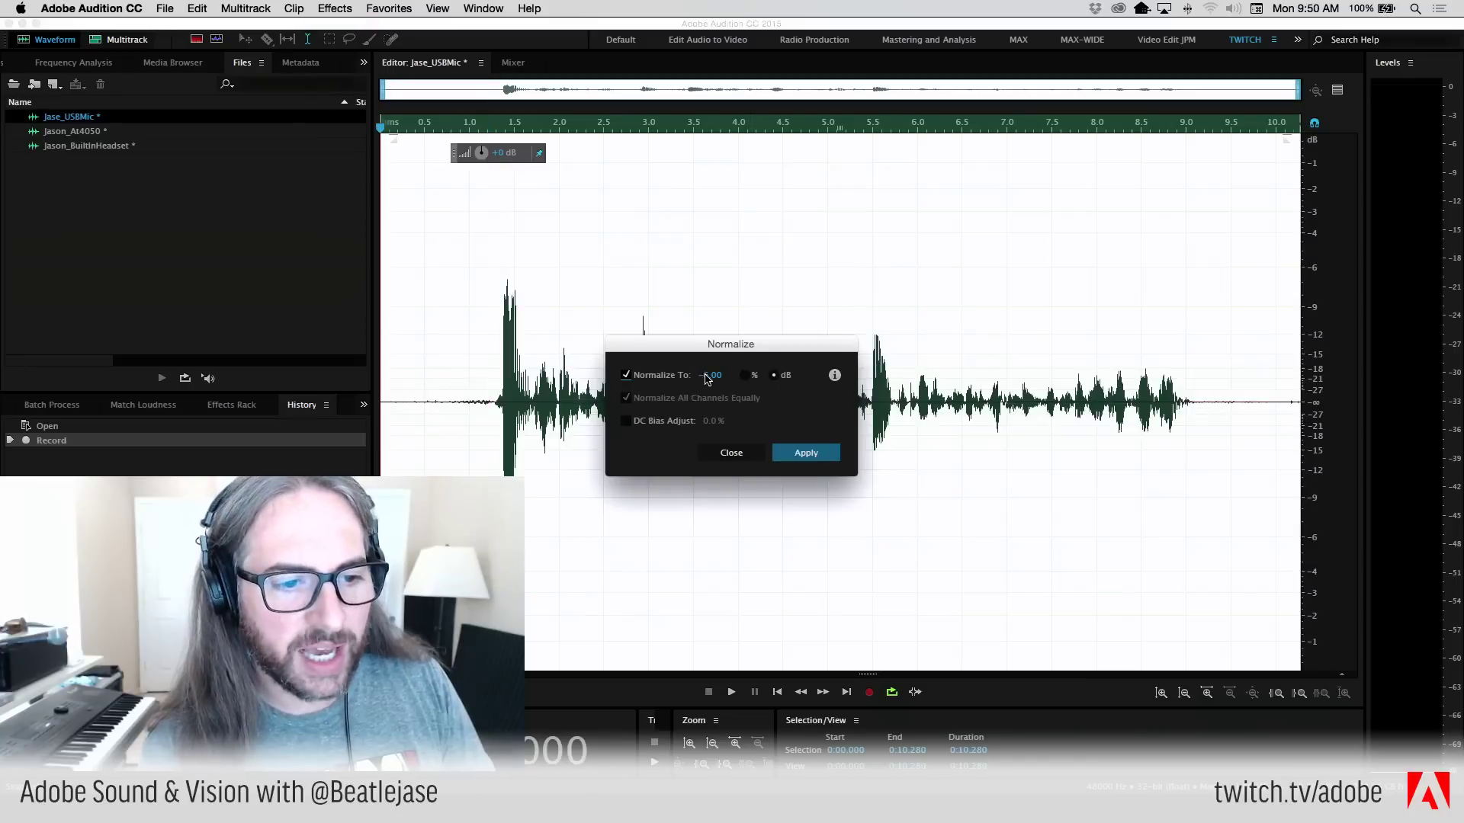
type("-1.00")
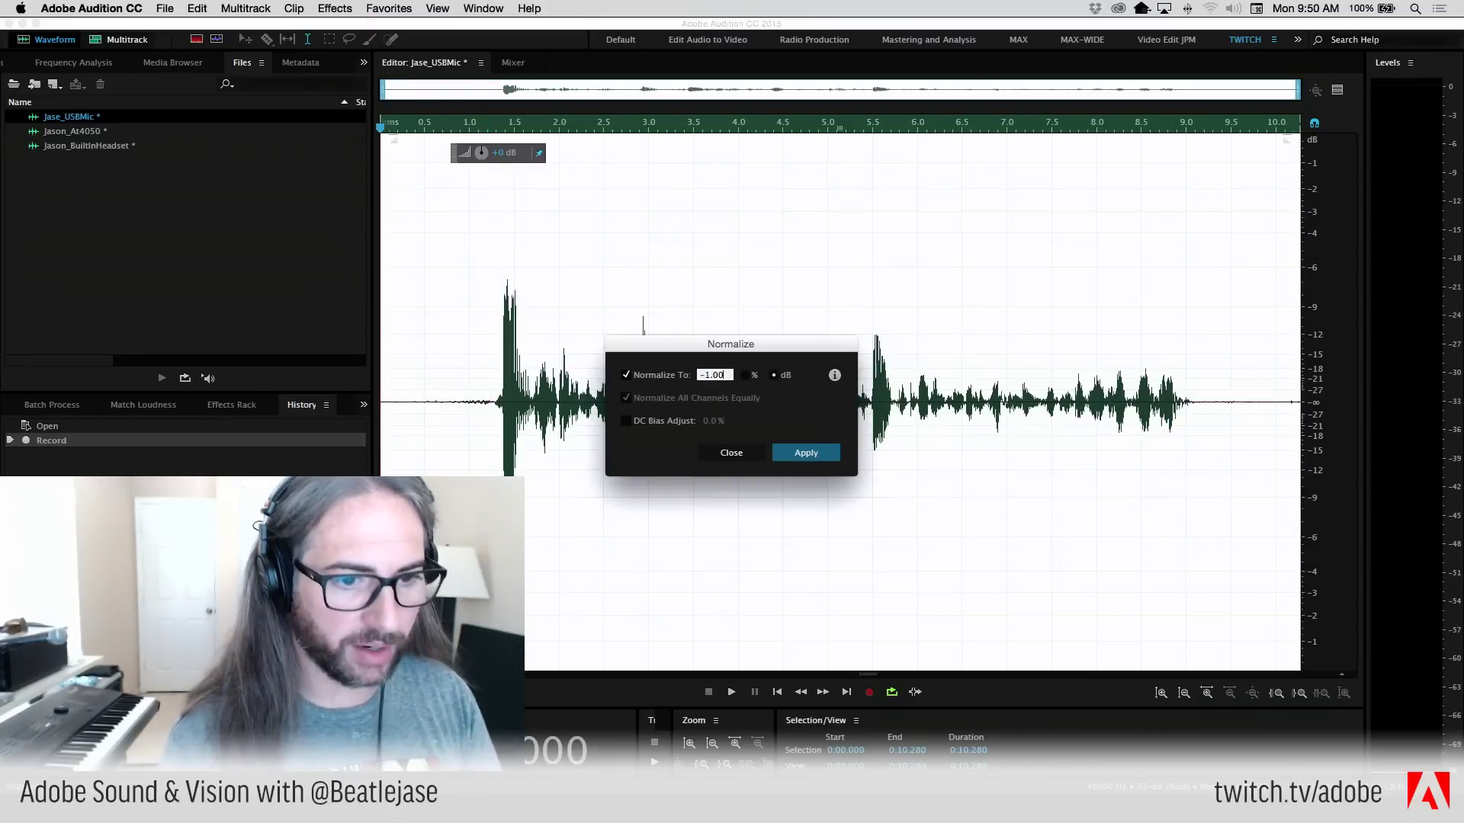
left_click(834, 456)
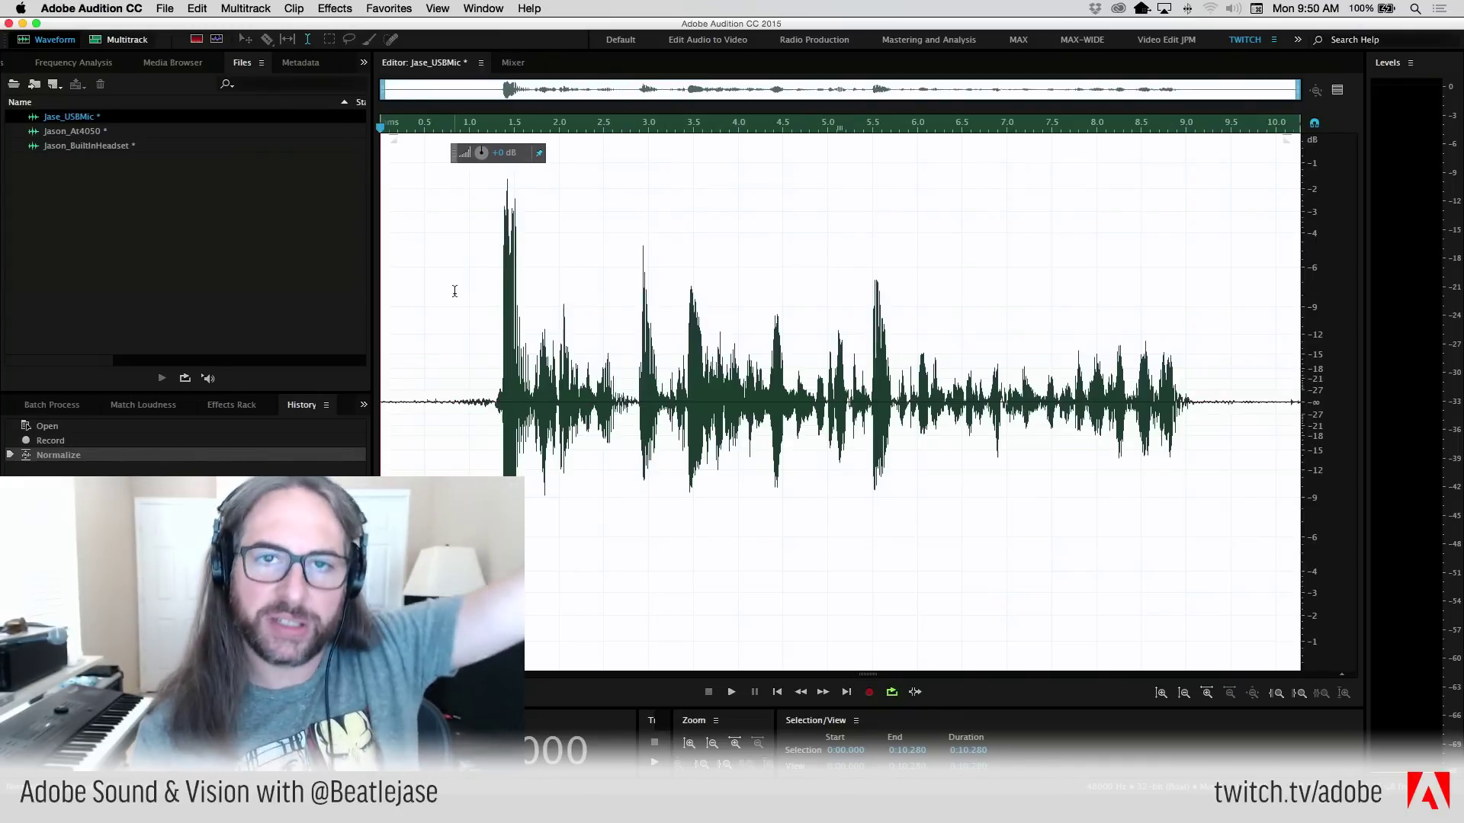
left_click(513, 308)
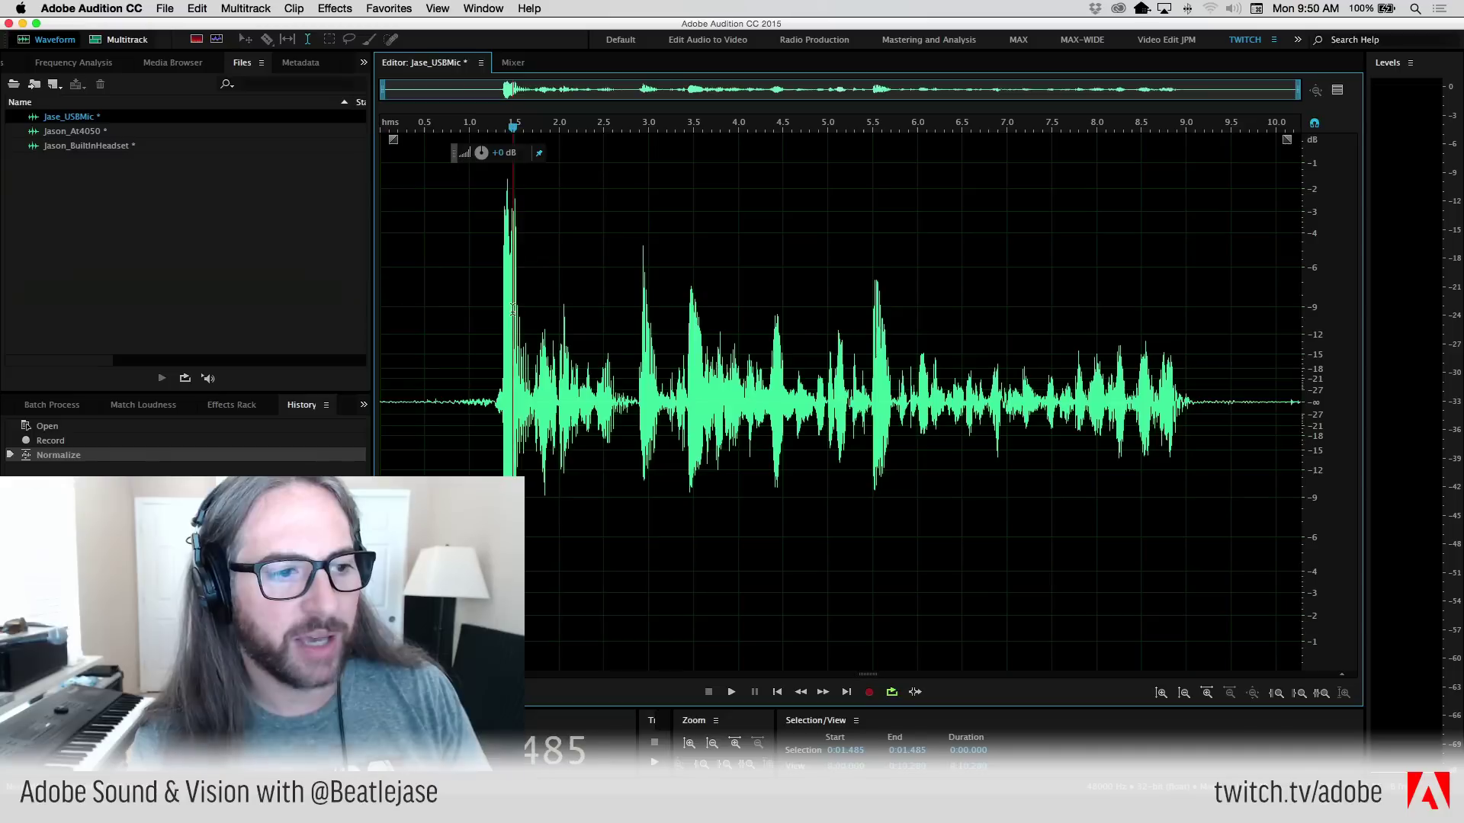
left_click(488, 246)
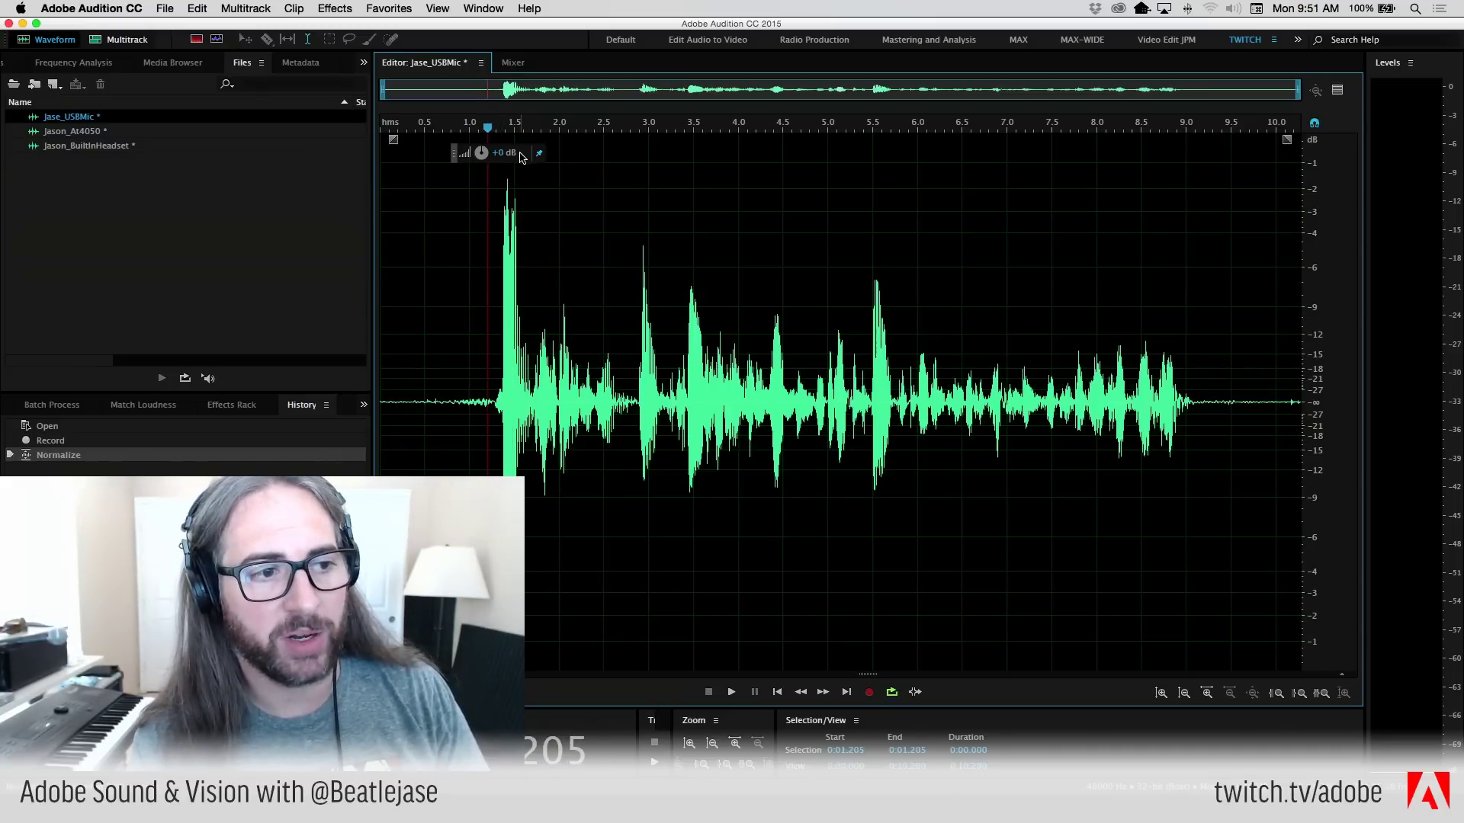
- Switch the editor to Jason_At4050 and repeat the Normalize effect on it at -1.00 dB
left_click(481, 62)
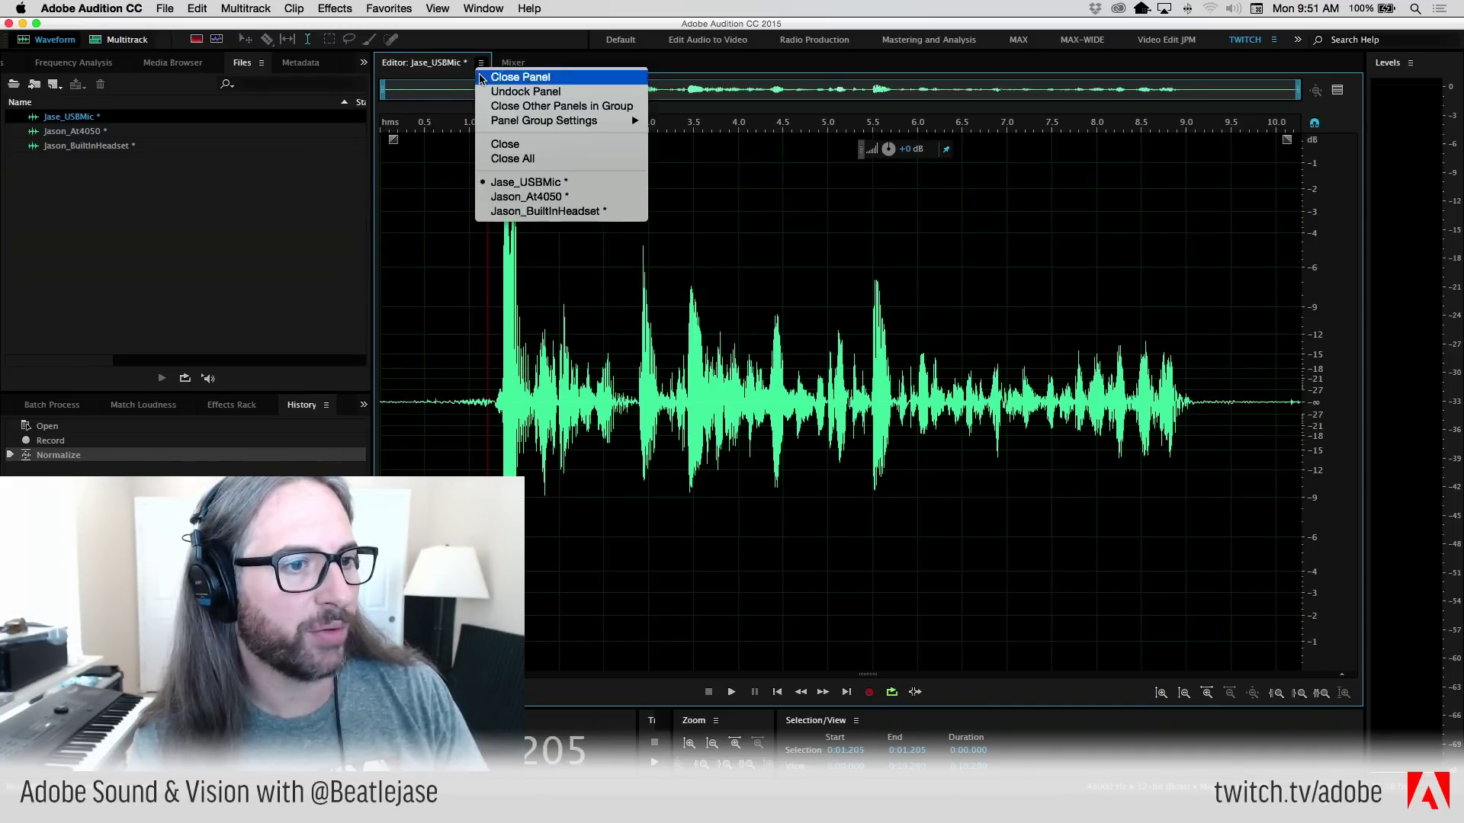
left_click(518, 181)
left_click(199, 9)
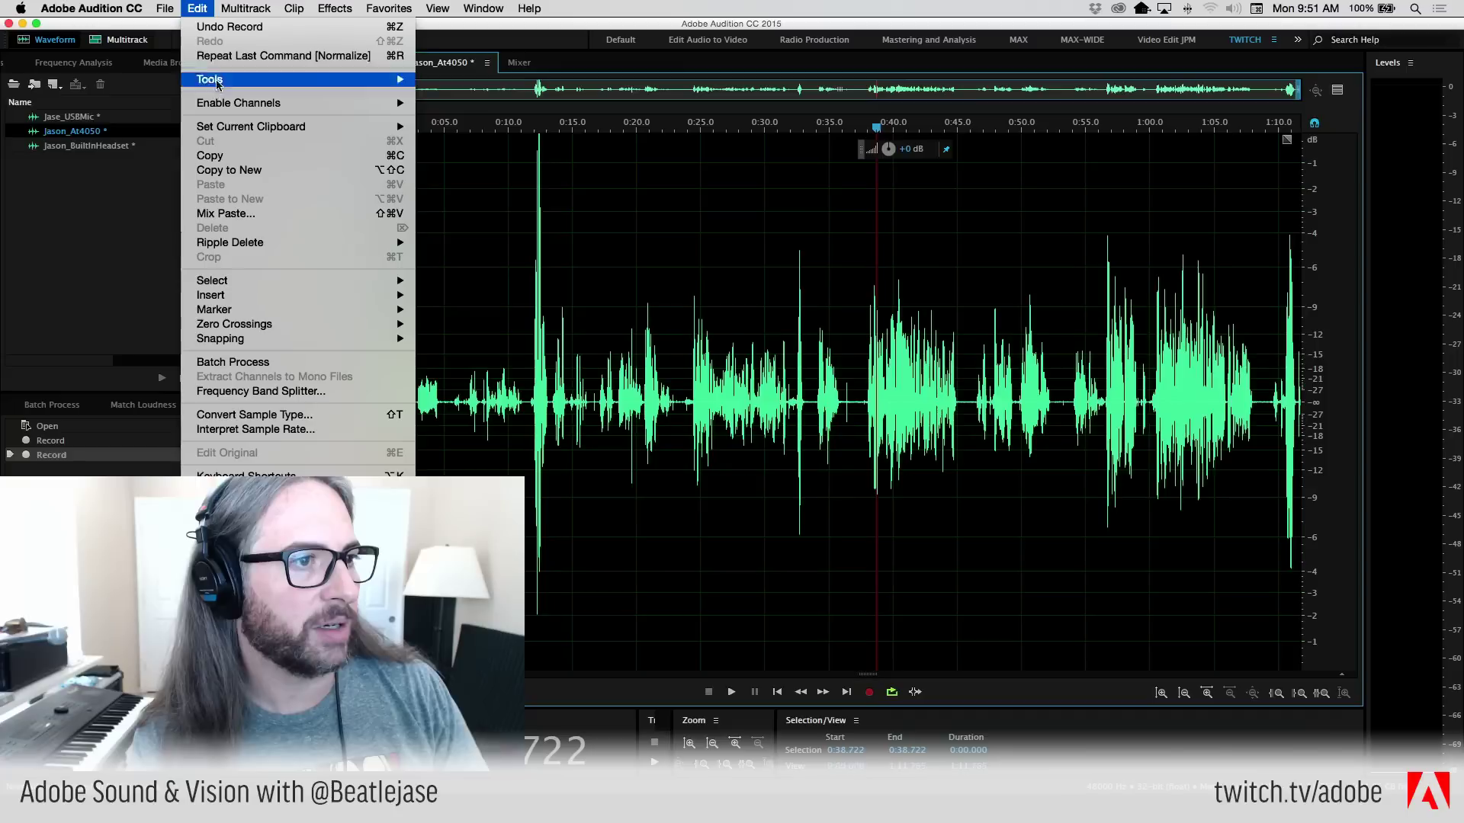
left_click(252, 53)
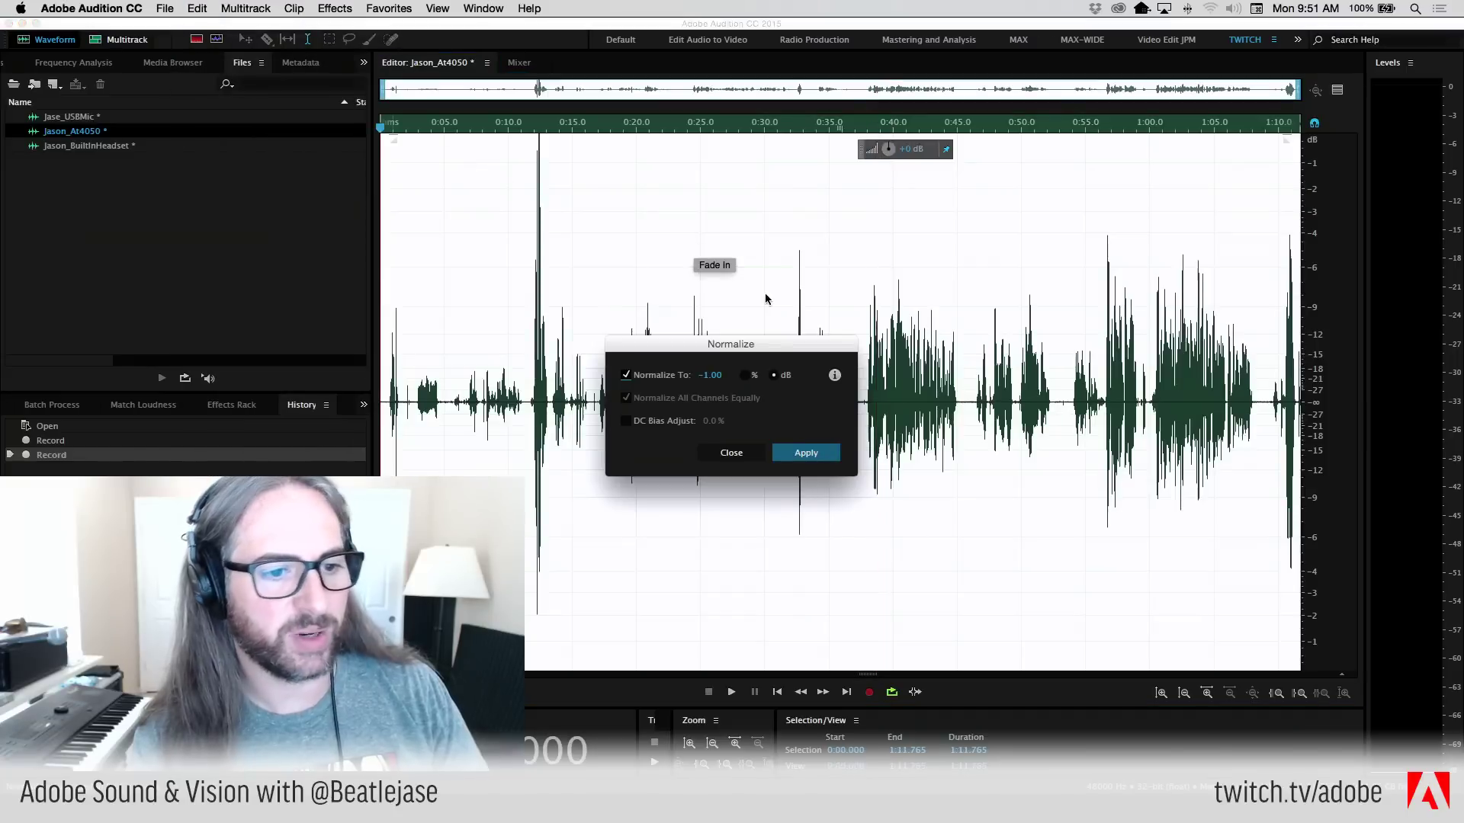
left_click(798, 454)
left_click(632, 343)
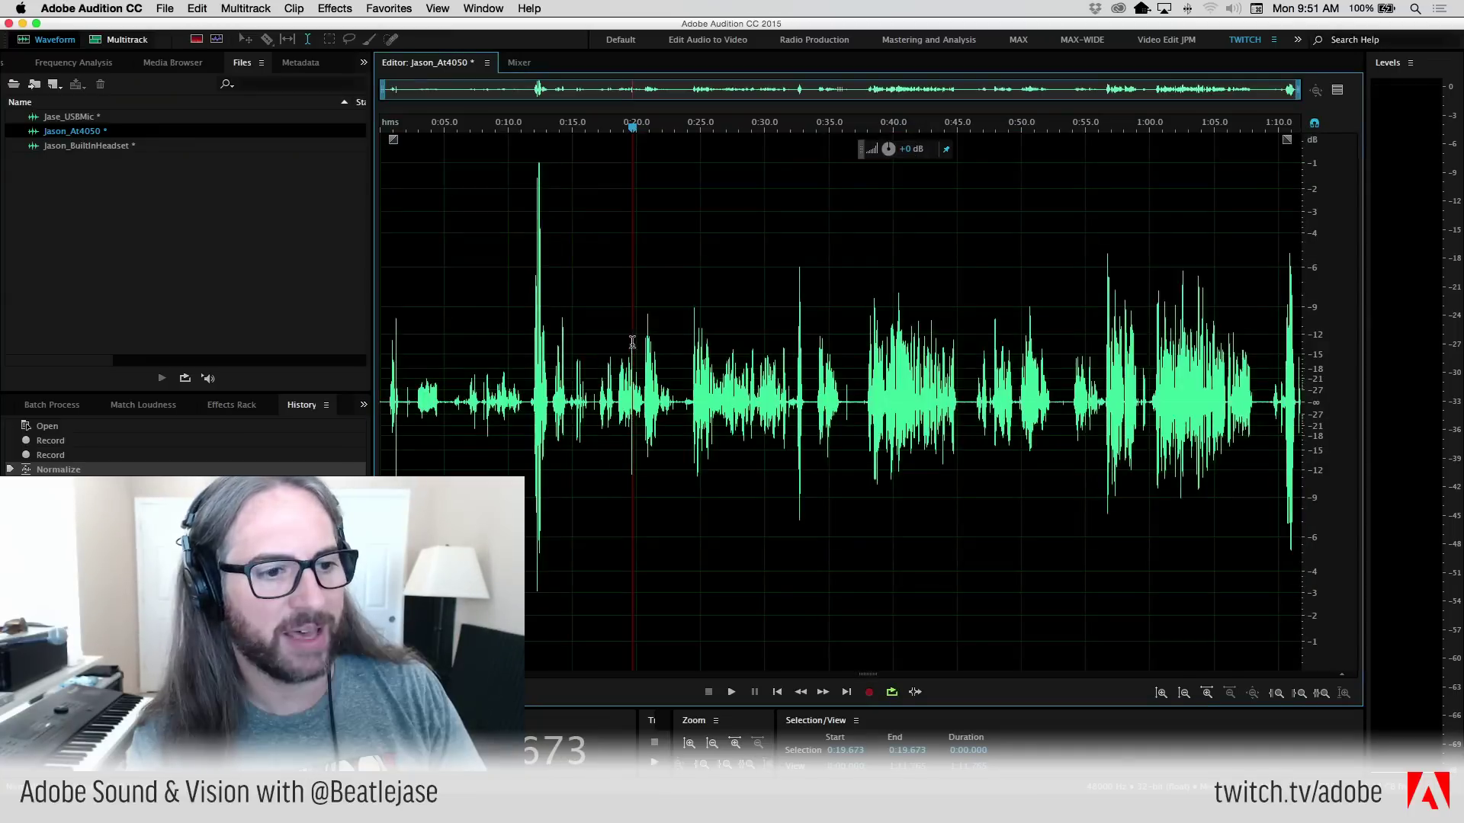
- Switch the editor to Jason_BuiltInHeadset and repeat the Normalize effect on it with the same settings
left_click(488, 66)
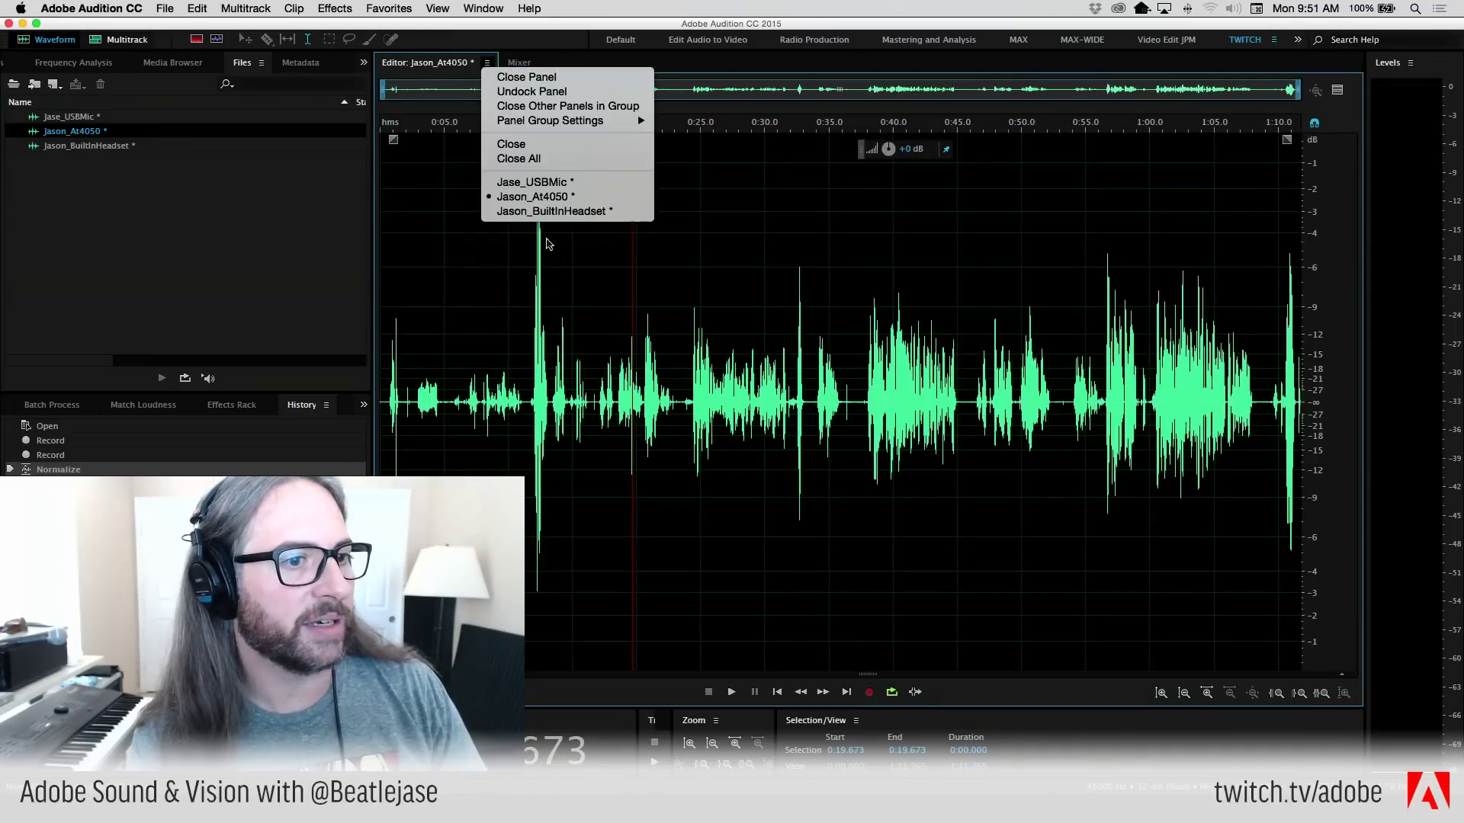
left_click(549, 212)
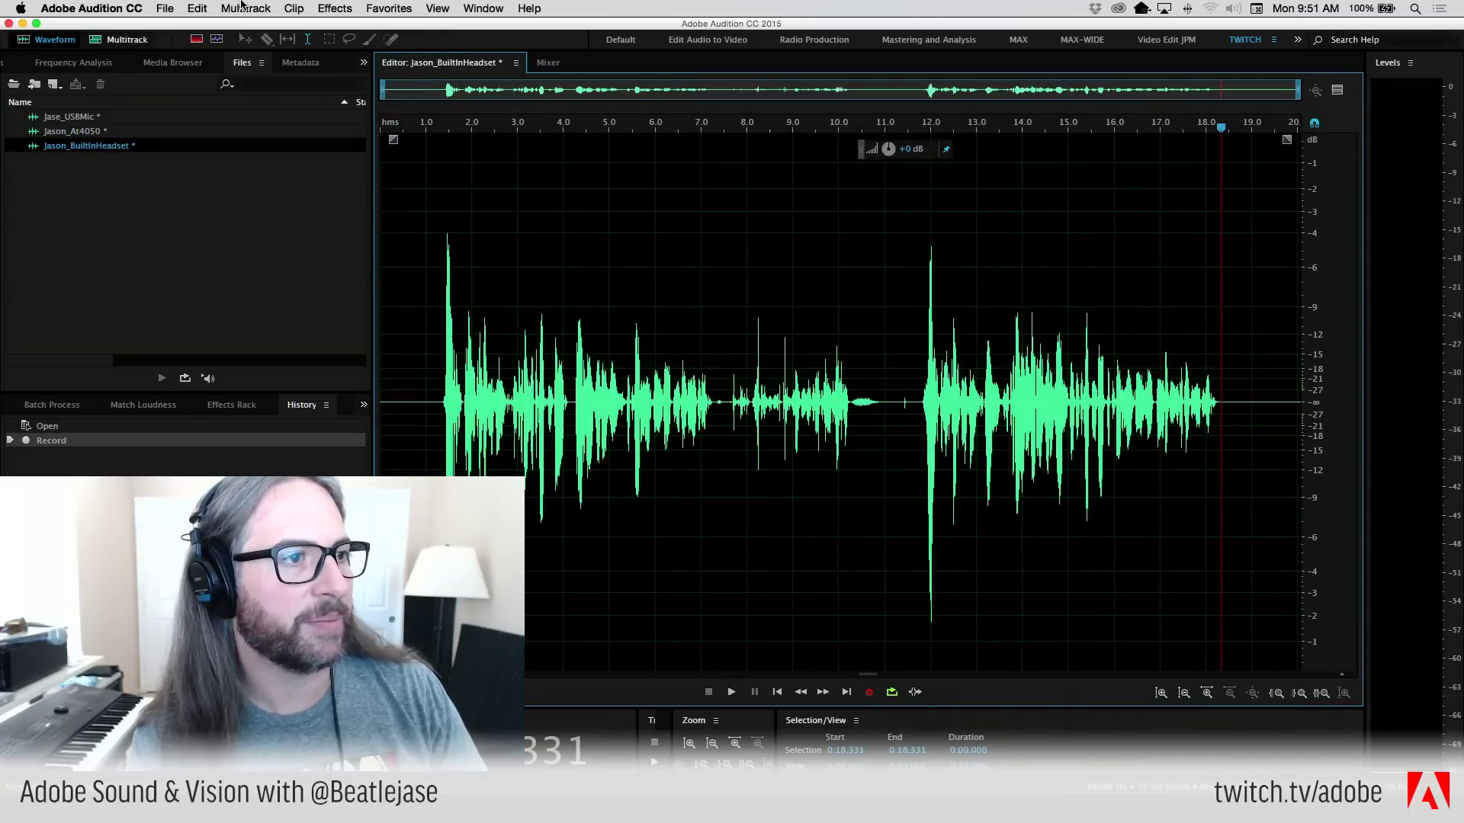
left_click(165, 8)
mouse_move(198, 8)
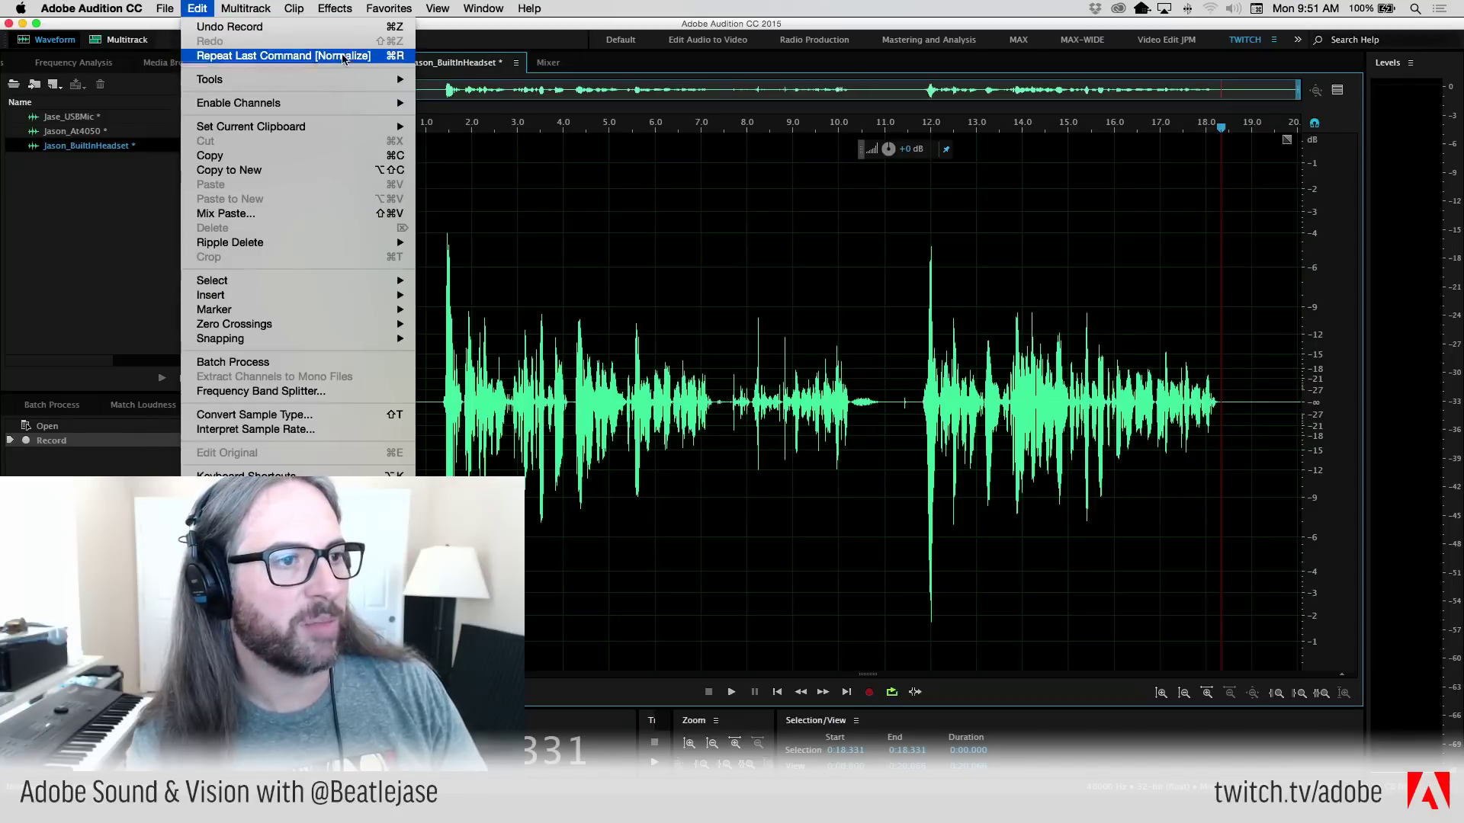
left_click(344, 59)
left_click(821, 454)
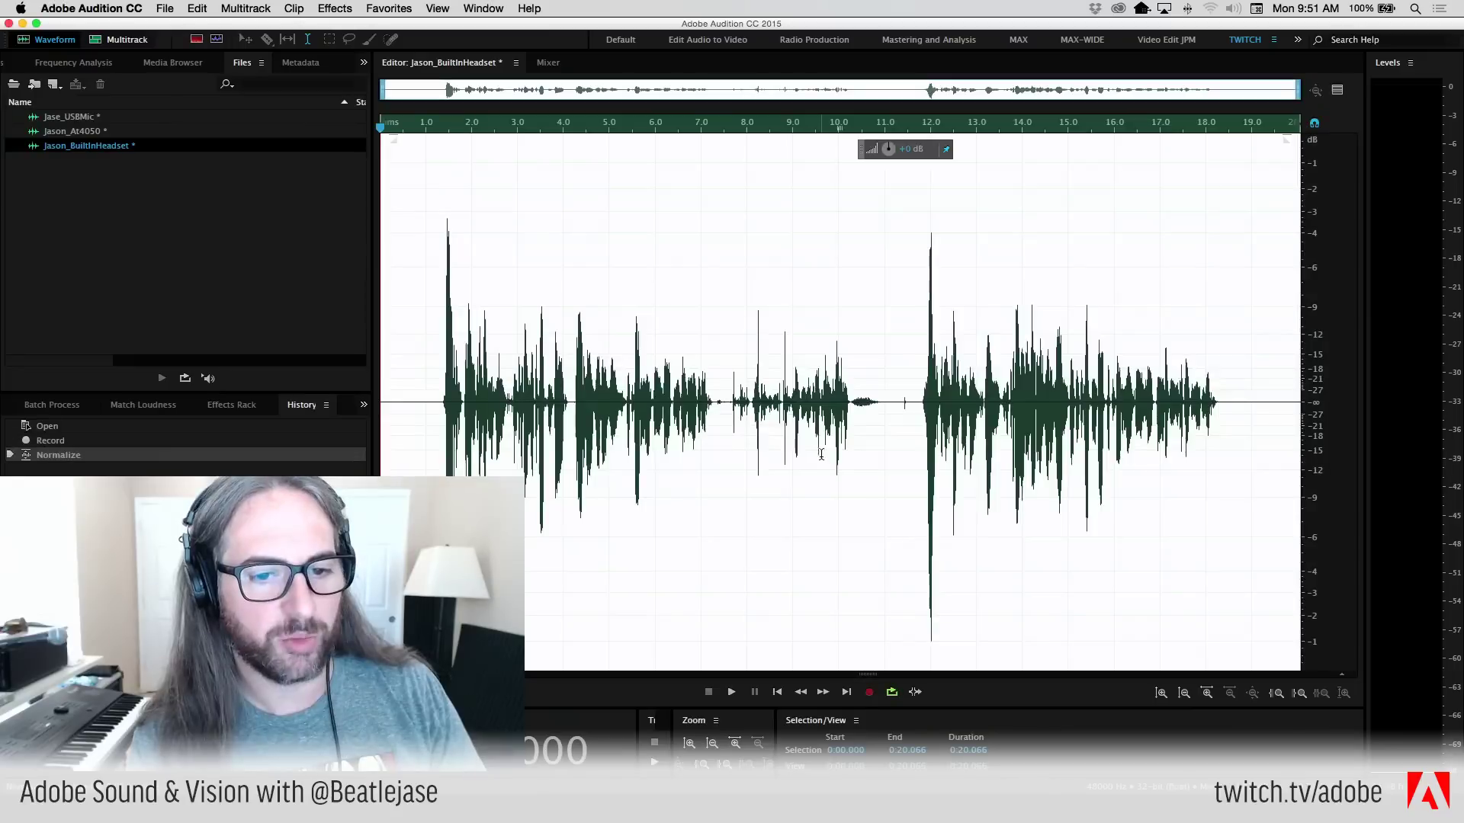
- In Jason_At4050, select the passage from about 0:37.5 to 0:45.8, check the Focusrite Control mixer, and play the selection back
left_click(517, 68)
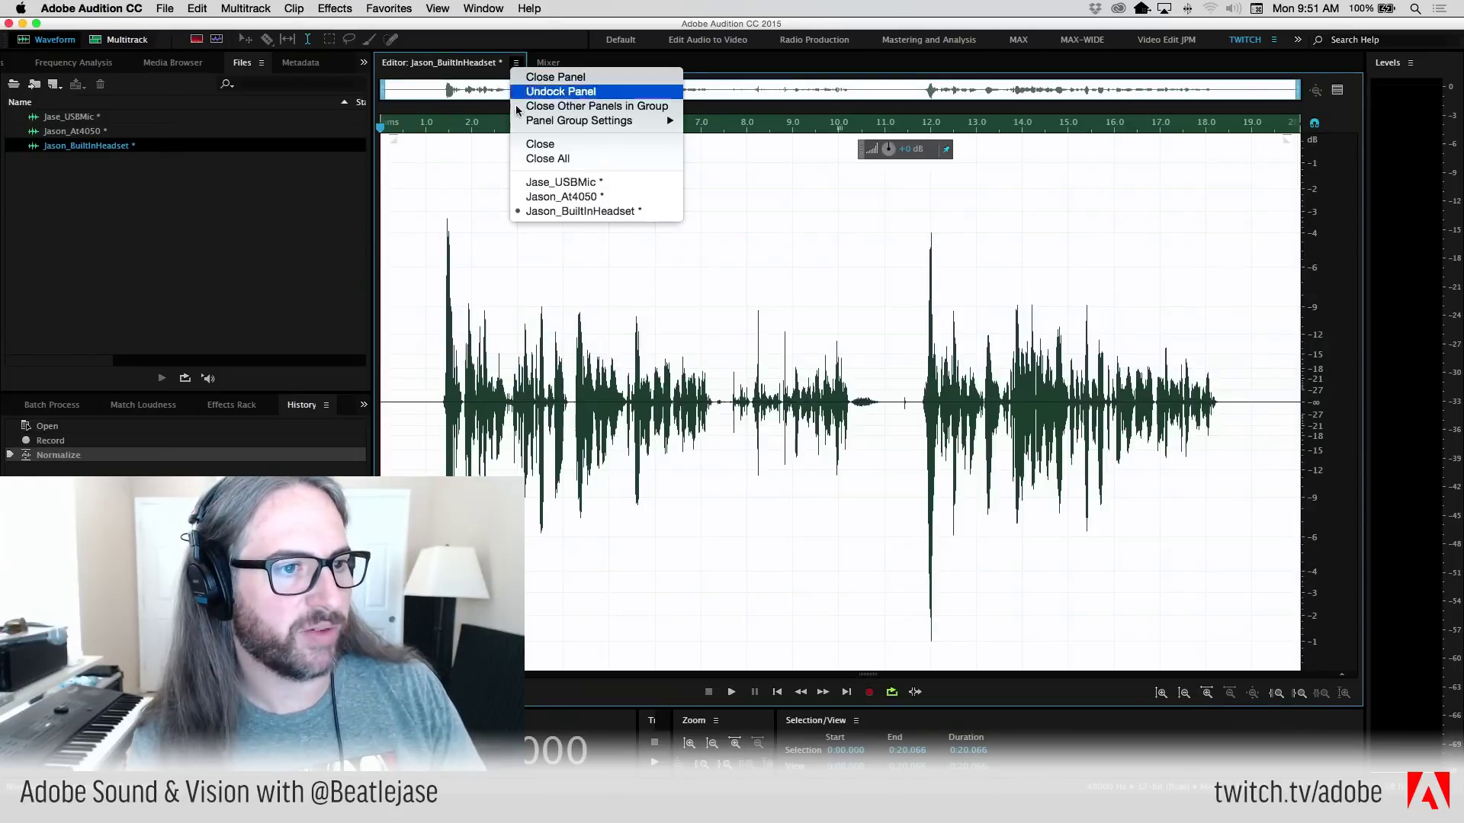
left_click(597, 195)
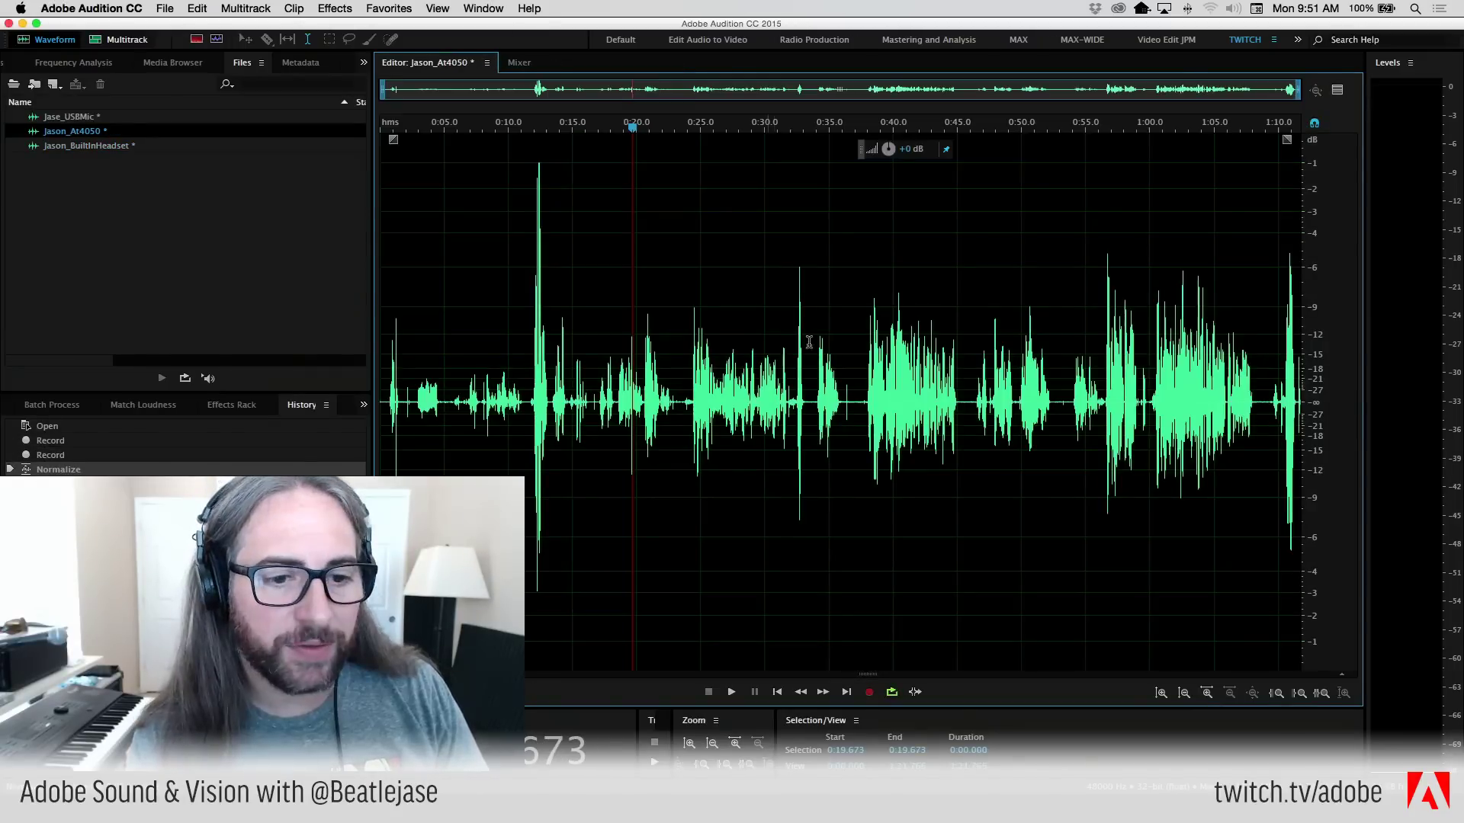
left_click_drag(861, 373, 966, 406)
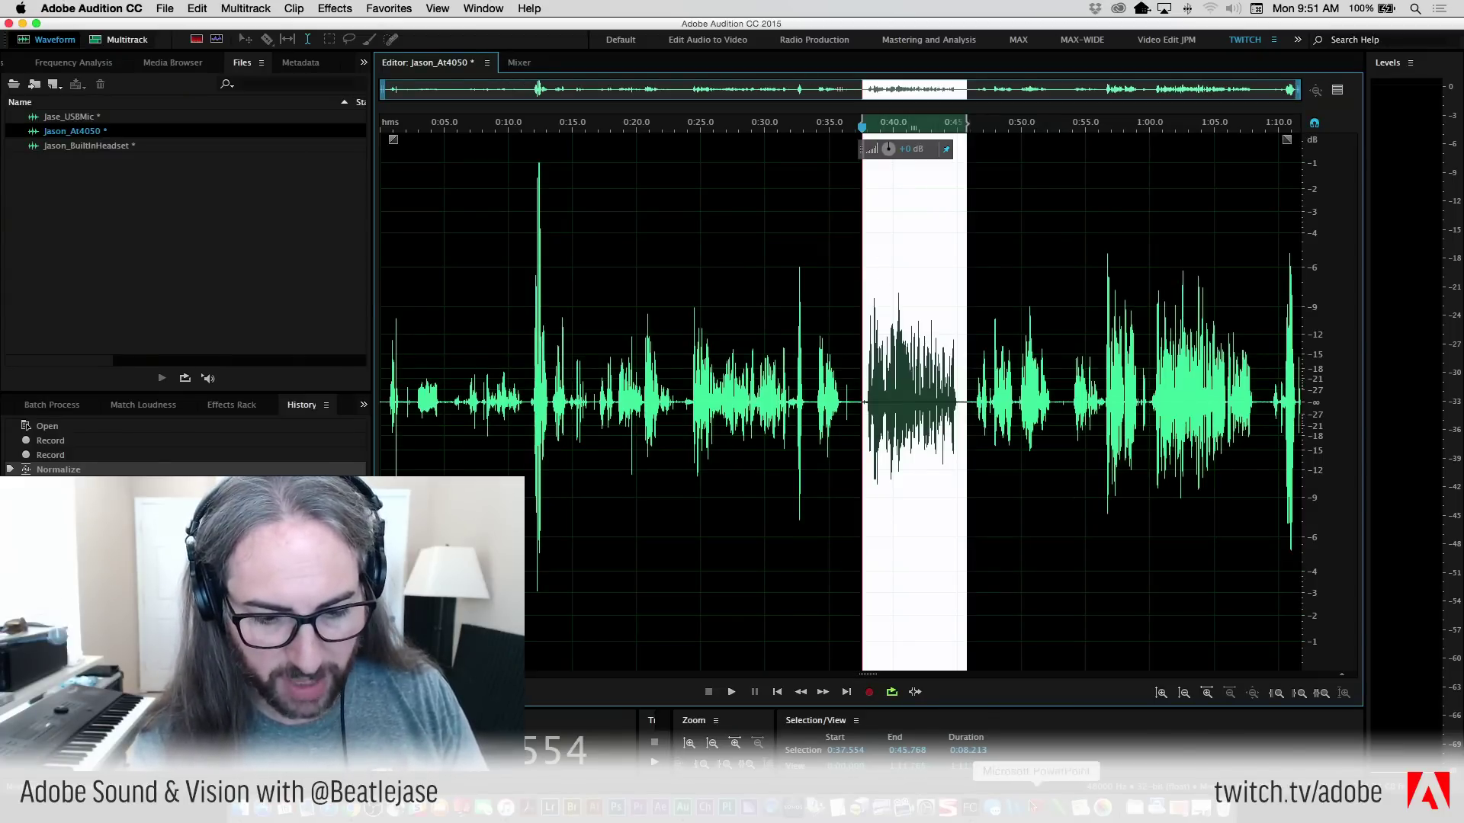
left_click(970, 806)
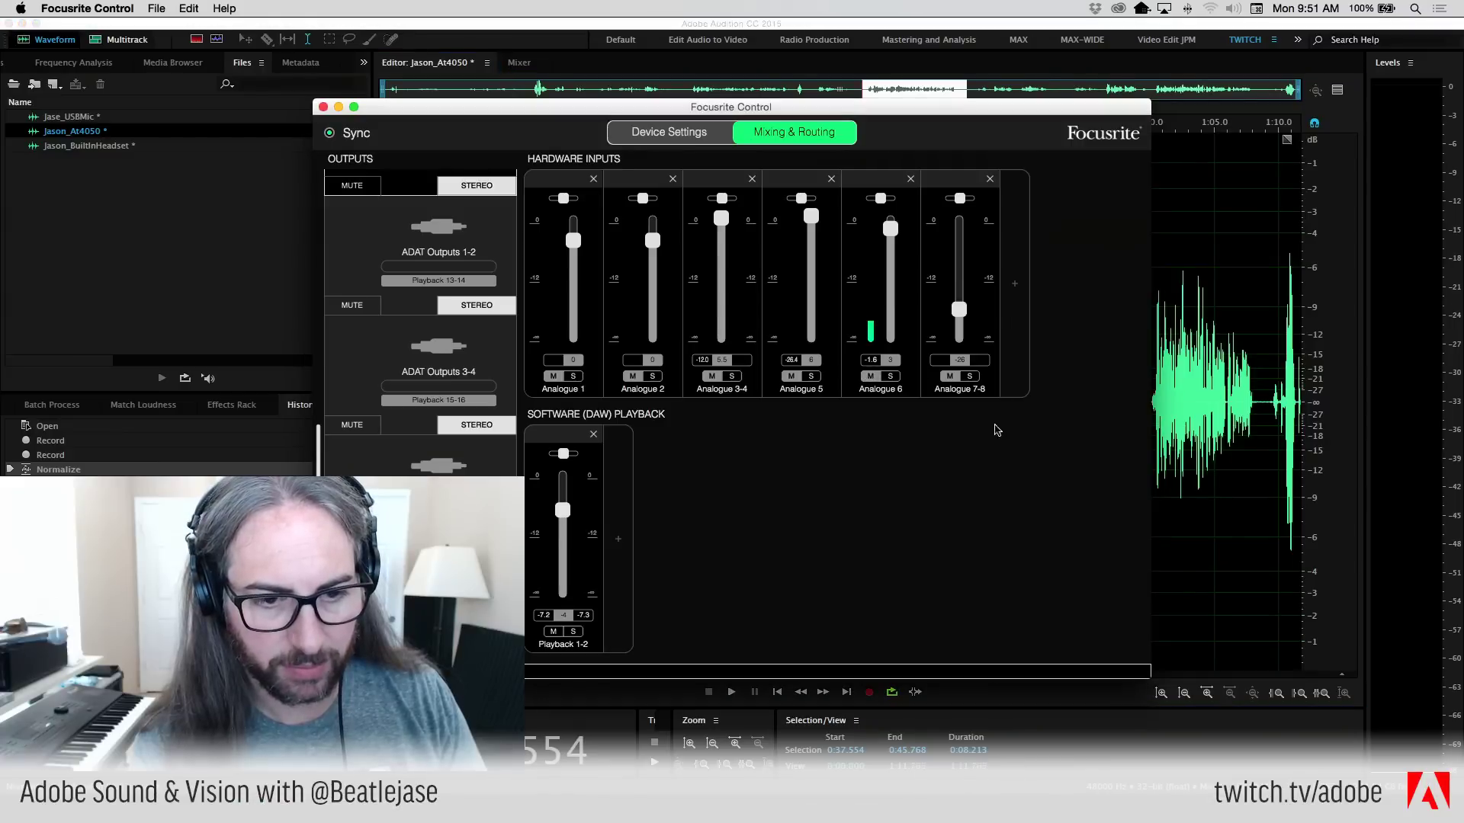
left_click(1192, 487)
key("space")
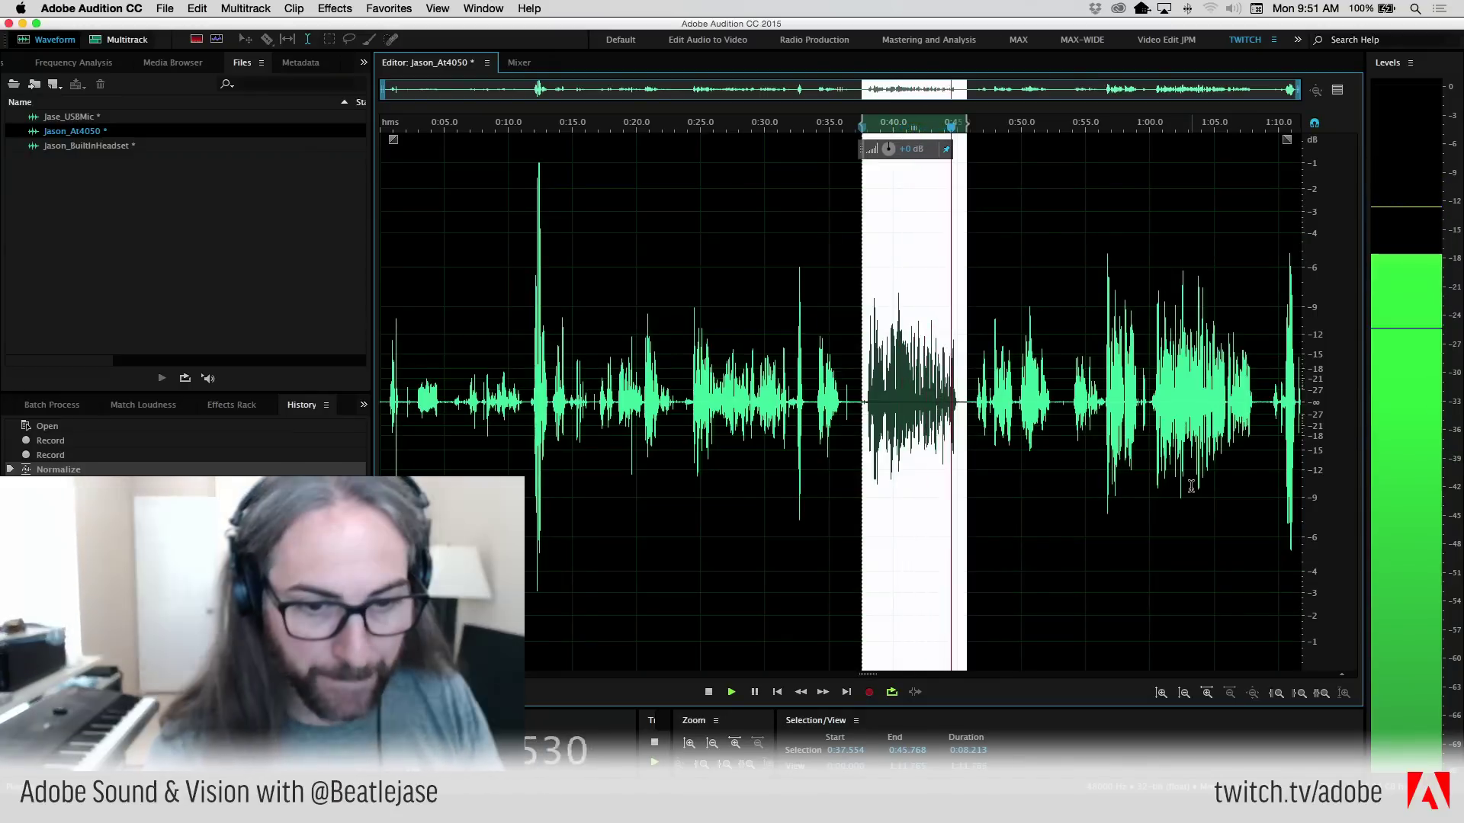
key("space")
- Raise the gain of the selected Jason_At4050 passage, replay it, and check the mixer in Focusrite Control
mouse_move(888, 149)
left_mouse_down()
mouse_move(889, 134)
mouse_move(866, 143)
left_mouse_up()
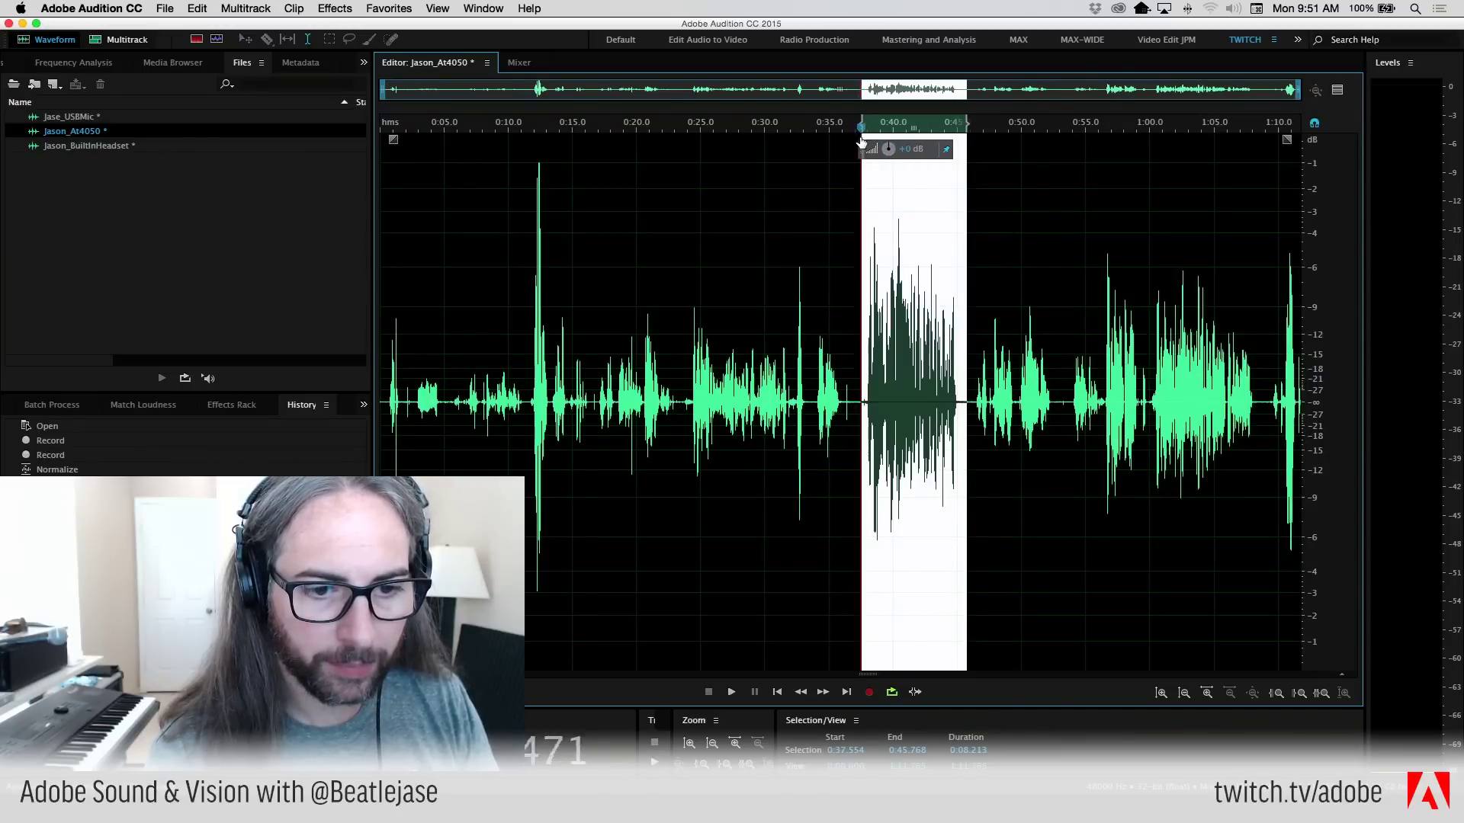
key("space")
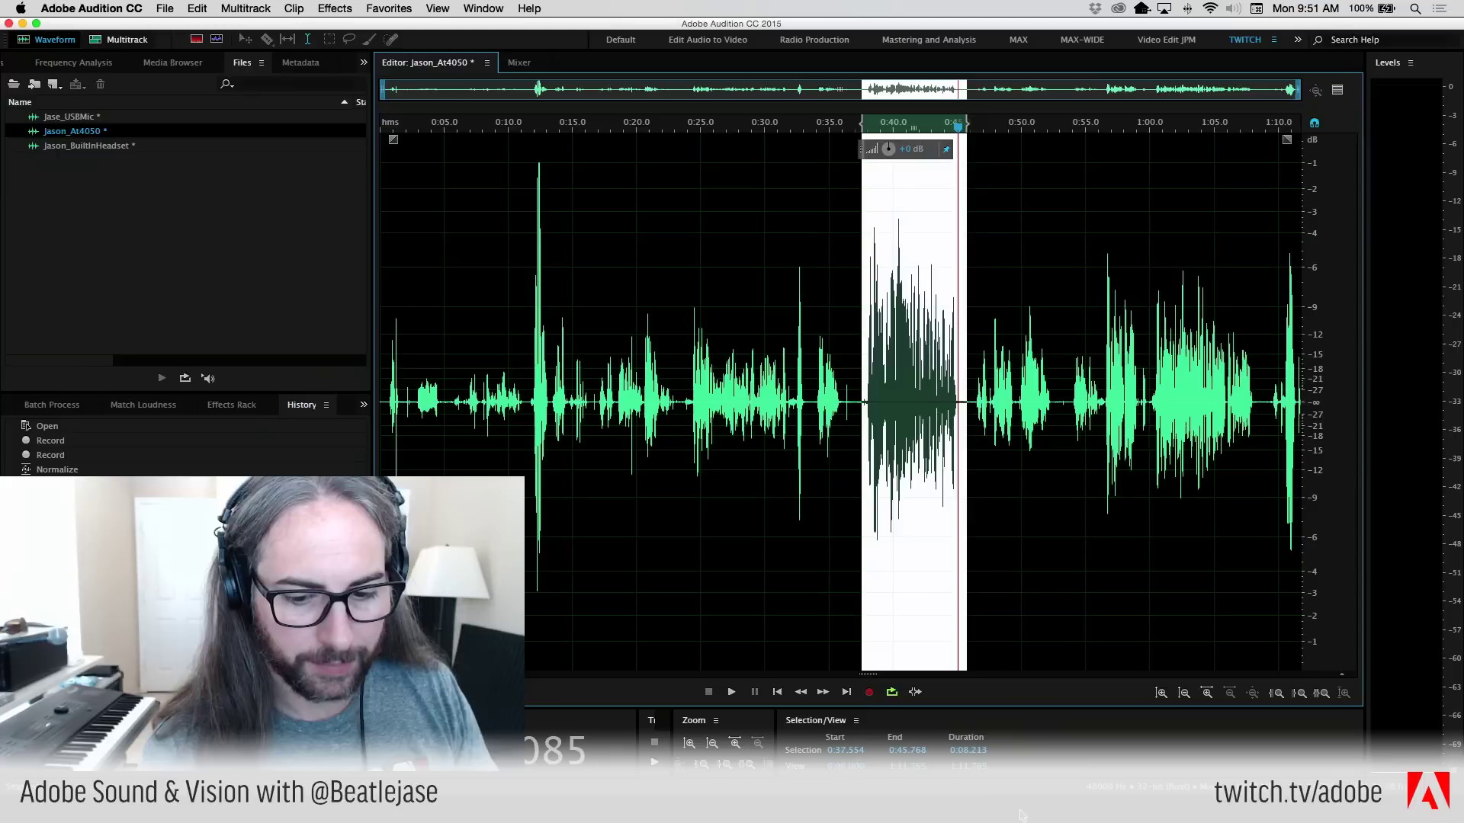
left_click(969, 810)
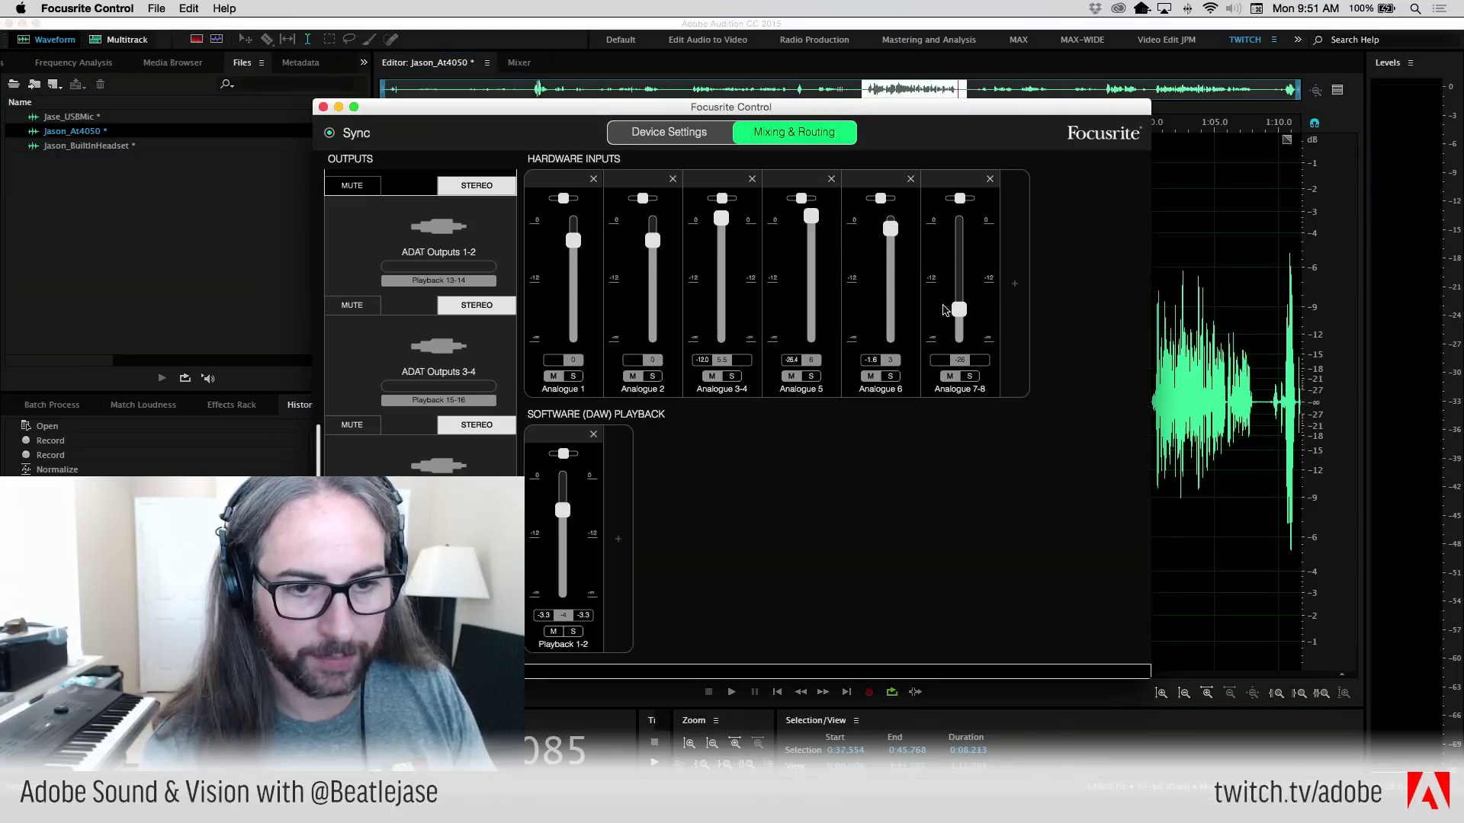
left_click(424, 74)
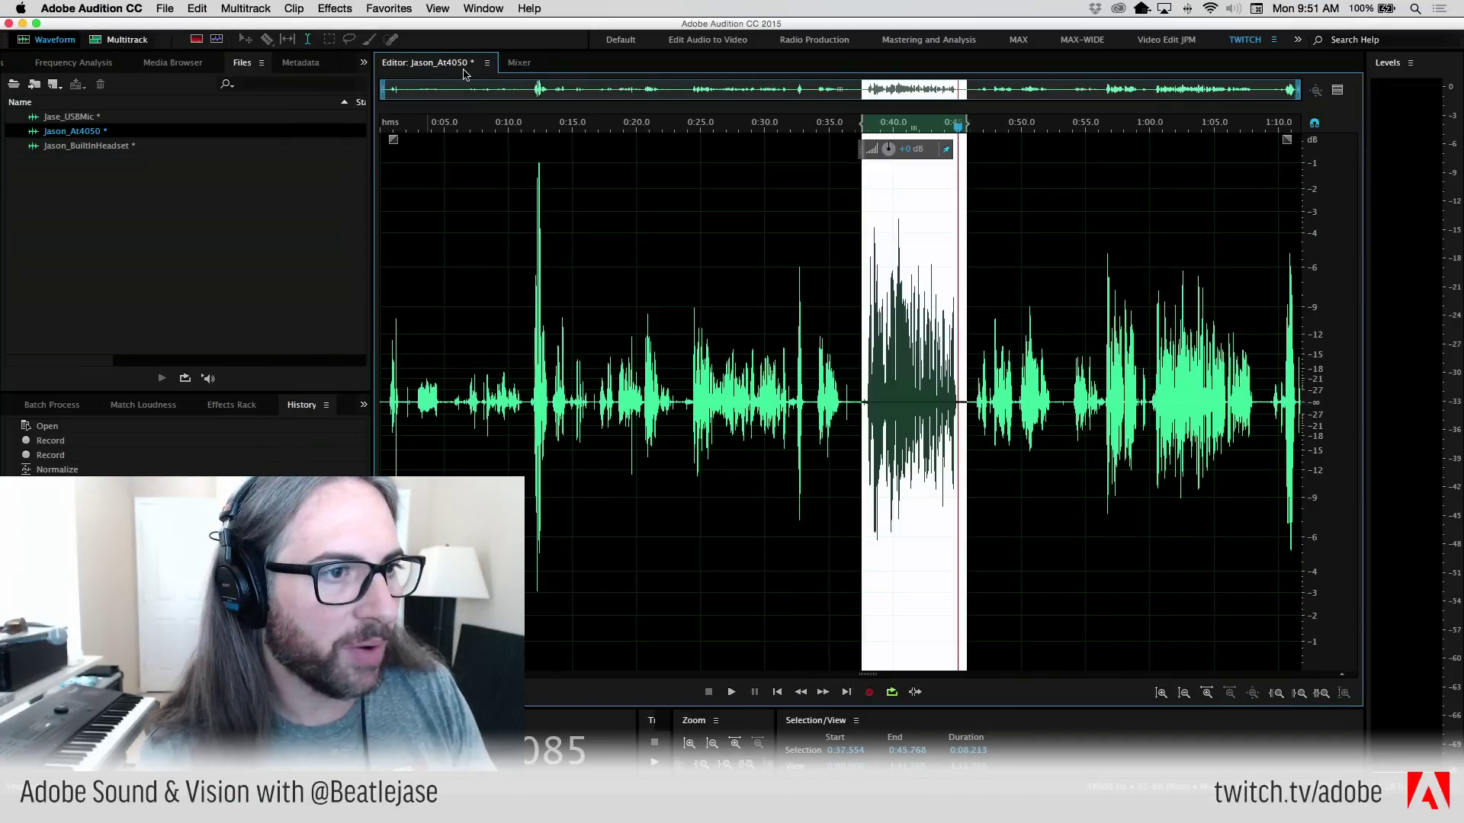
- Open Jase_USBMic in the editor, check the mixer in Focusrite Control, and play the recording from about 1.2 s
left_click(488, 64)
left_click(534, 183)
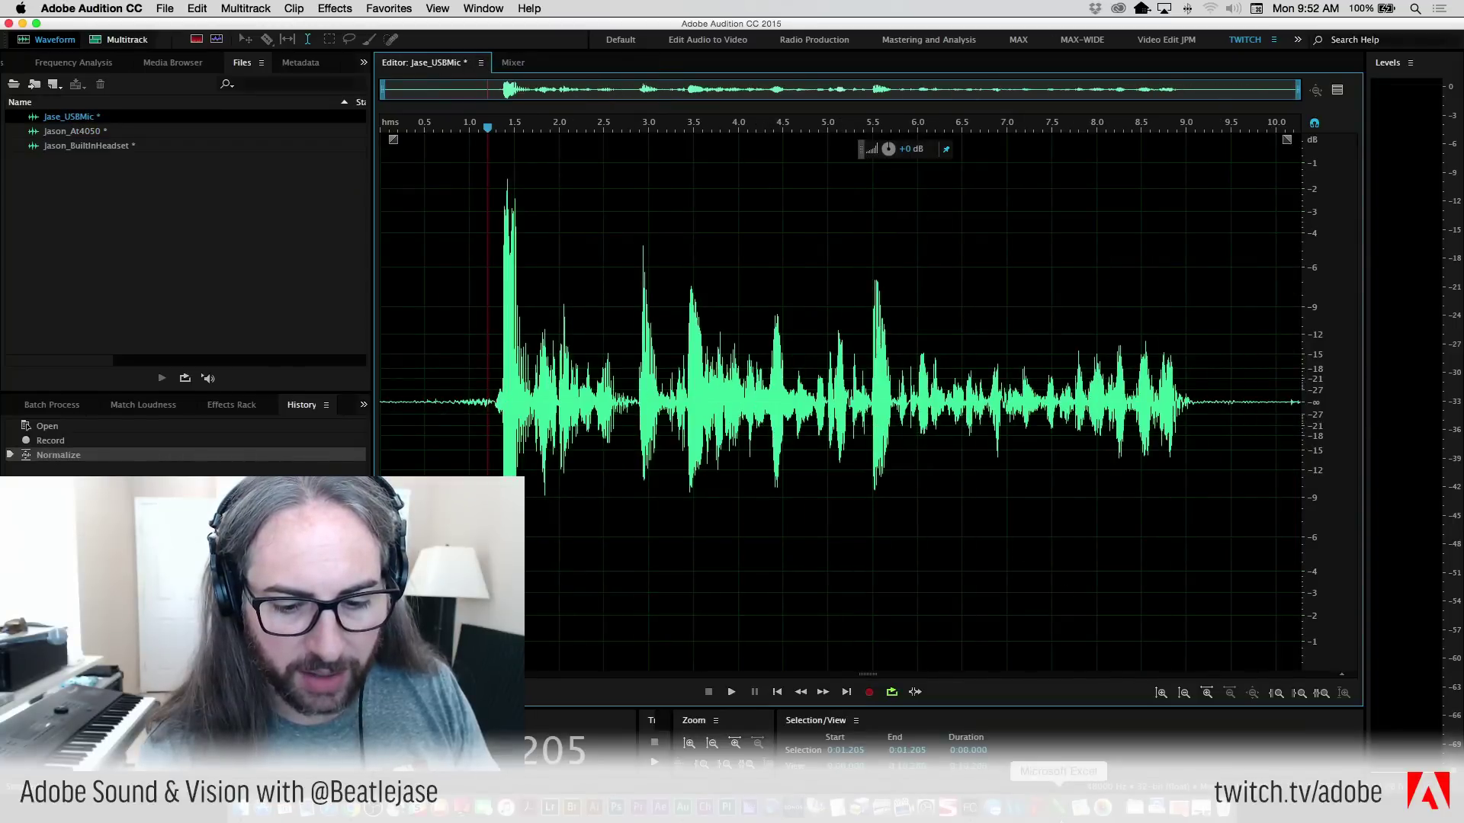
left_click(970, 810)
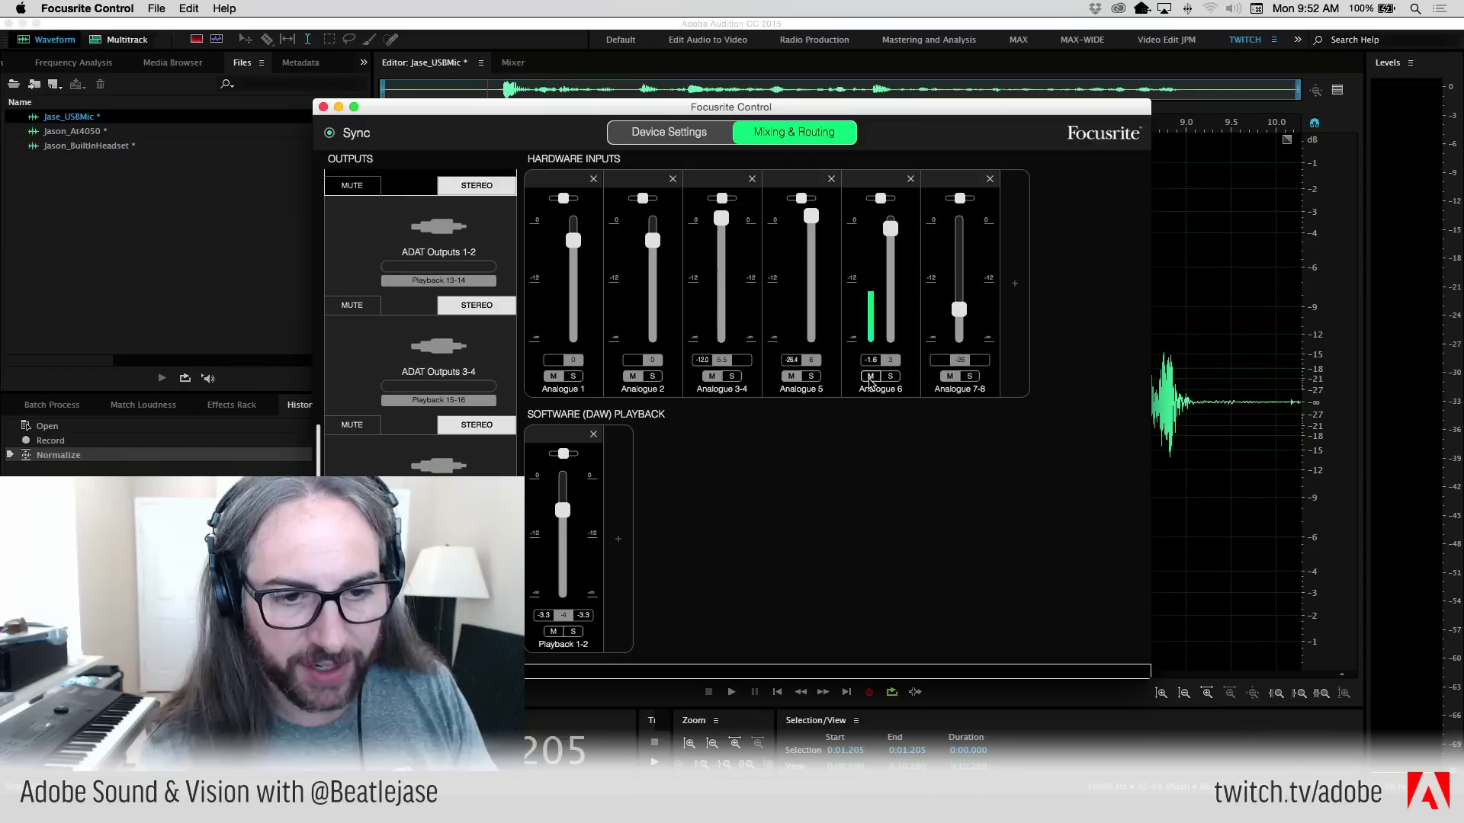
key("super+Tab")
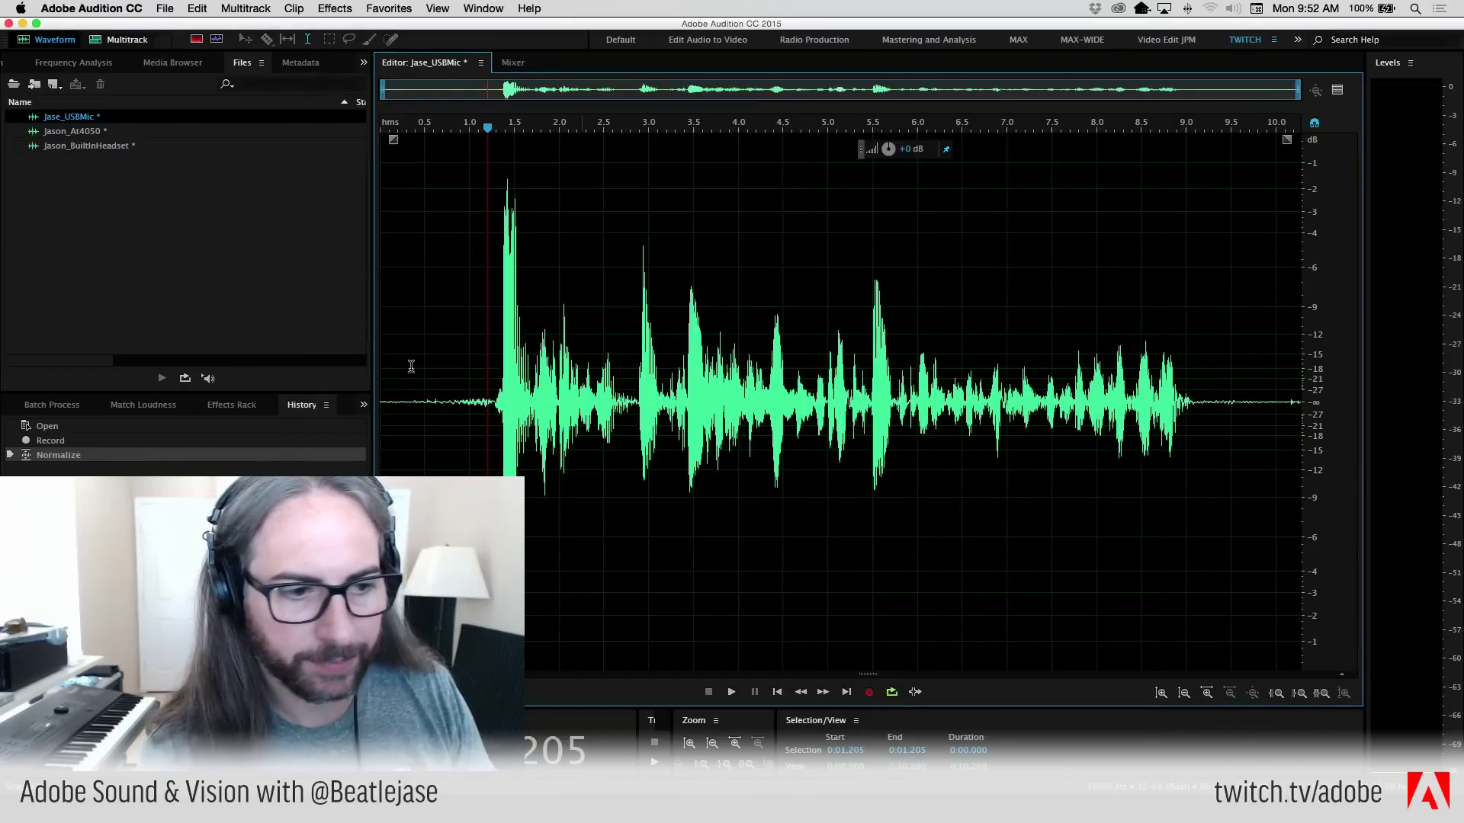
key("space")
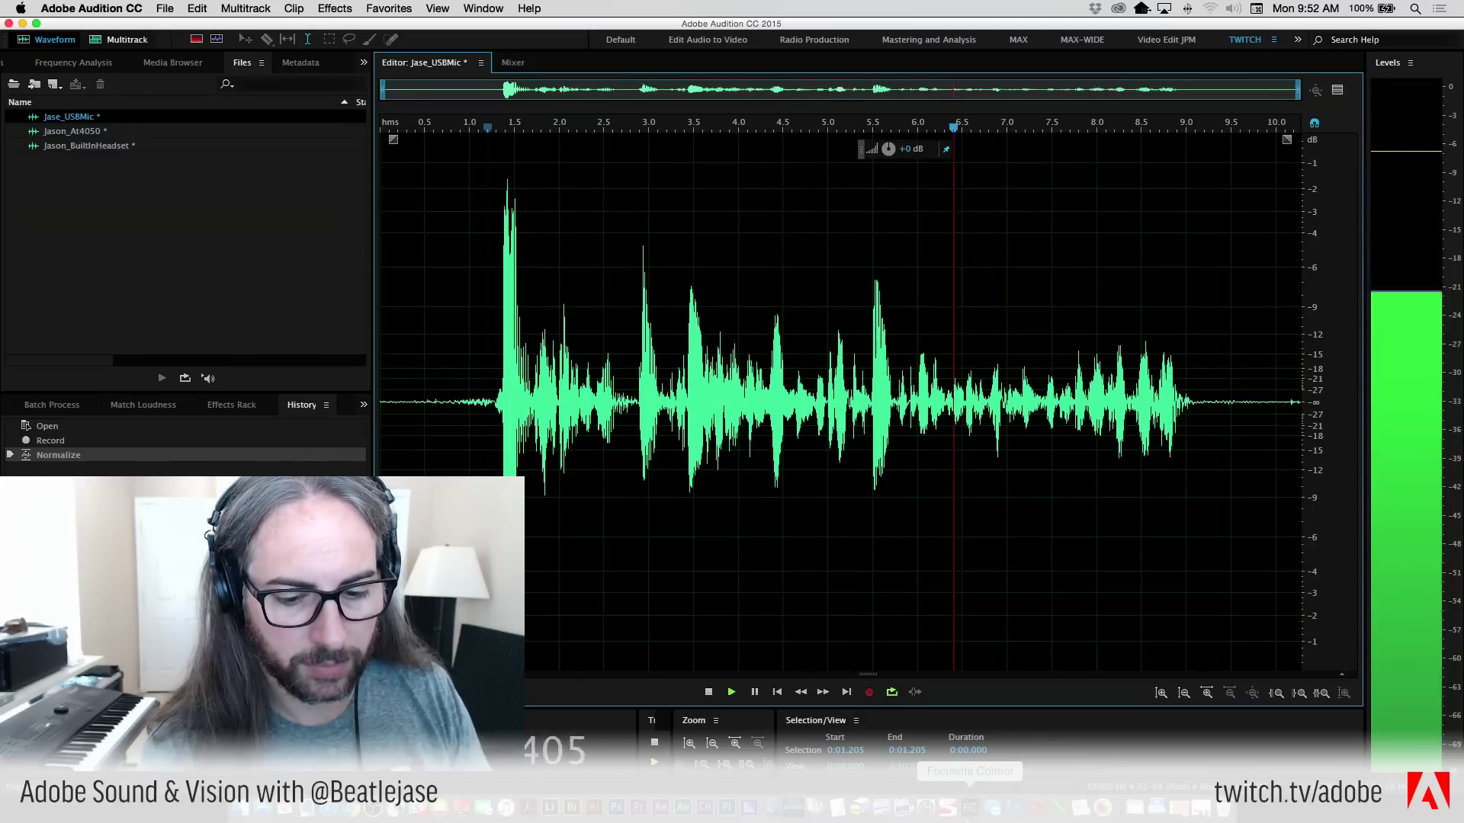
- Check the Focusrite Control mixer, then replay the Jase_USBMic recording from about 1.3 s
left_click(969, 814)
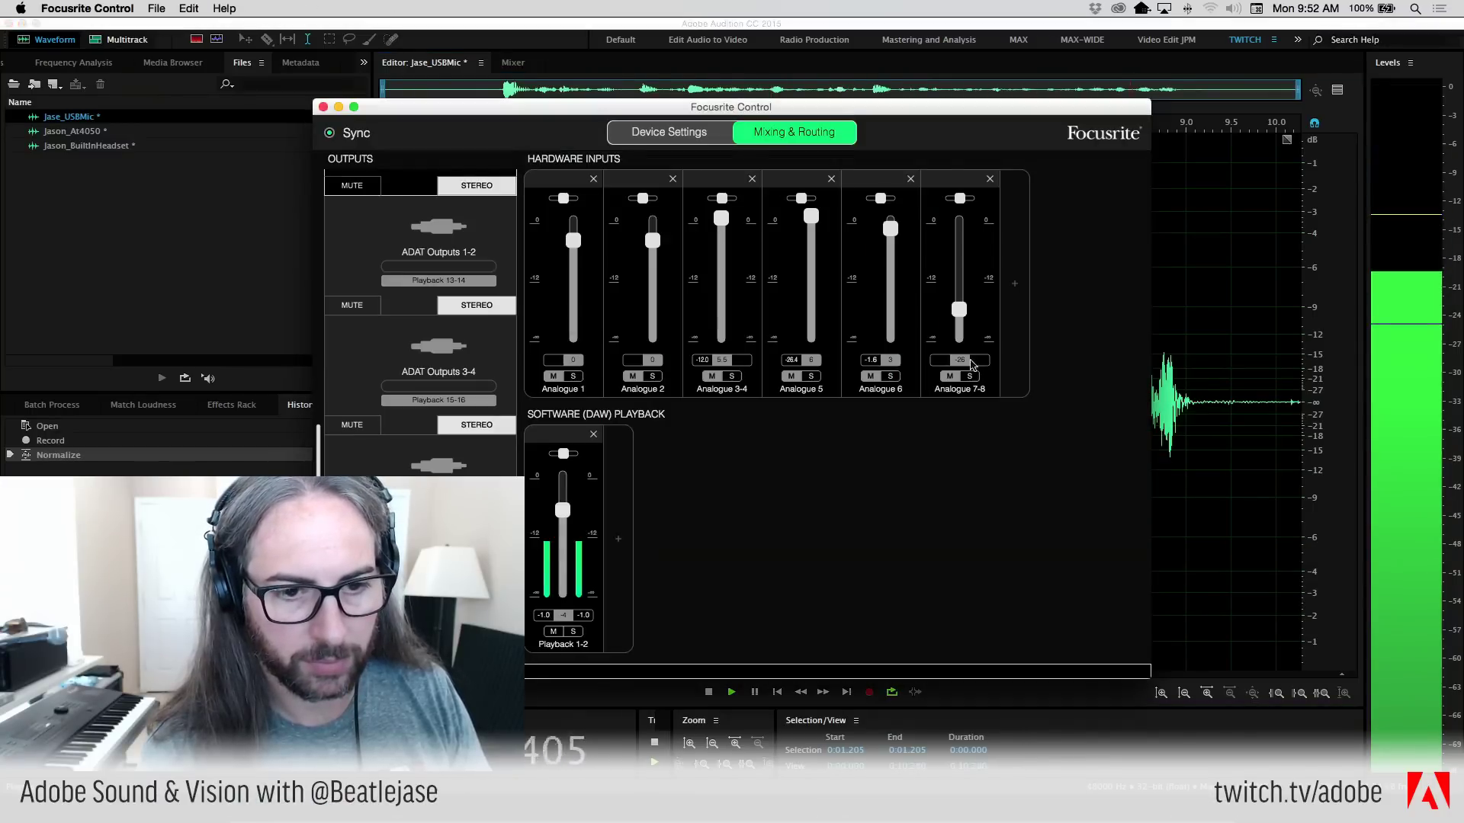
left_click(1198, 416)
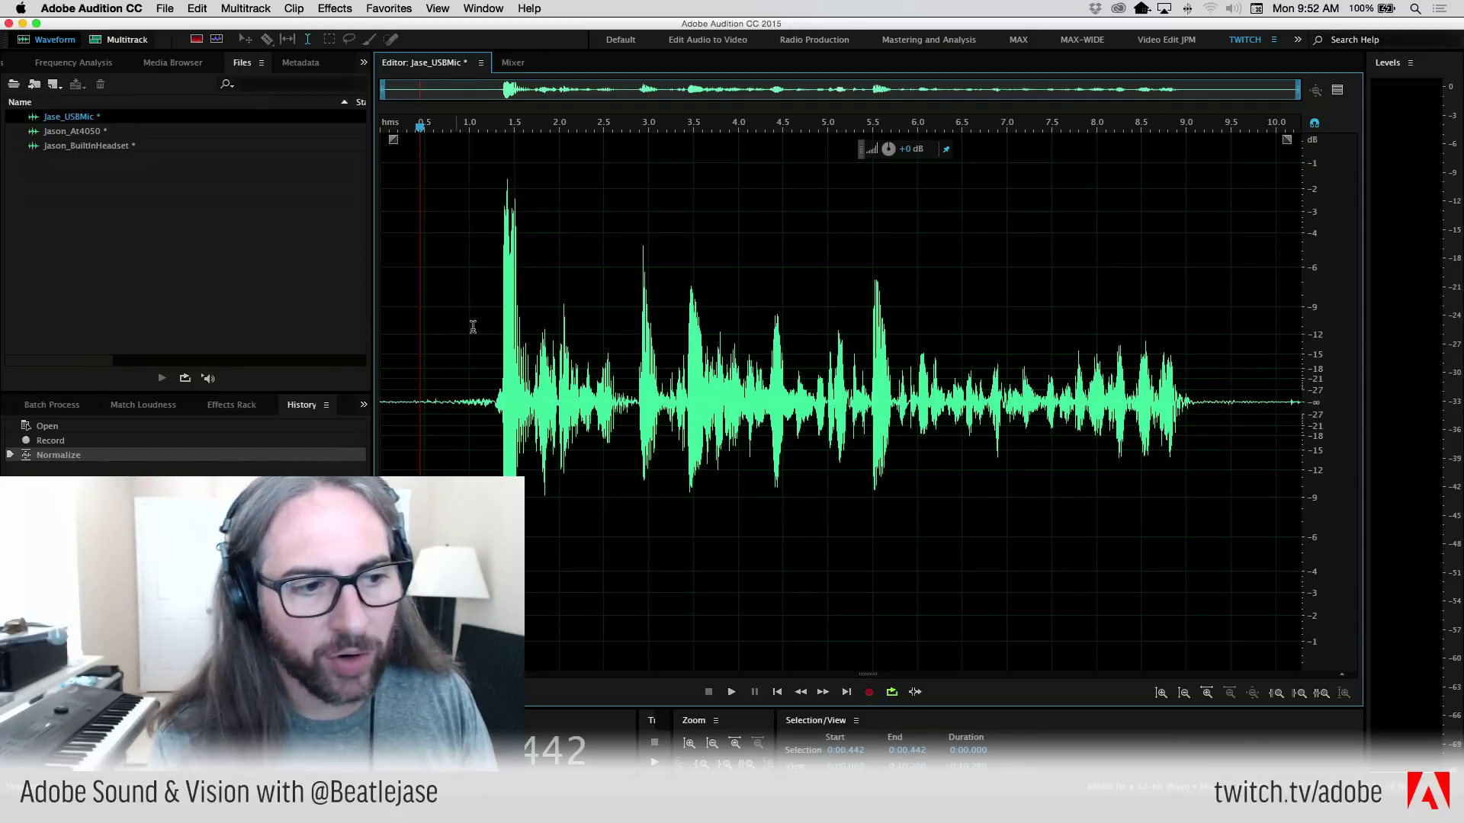
left_click(496, 349)
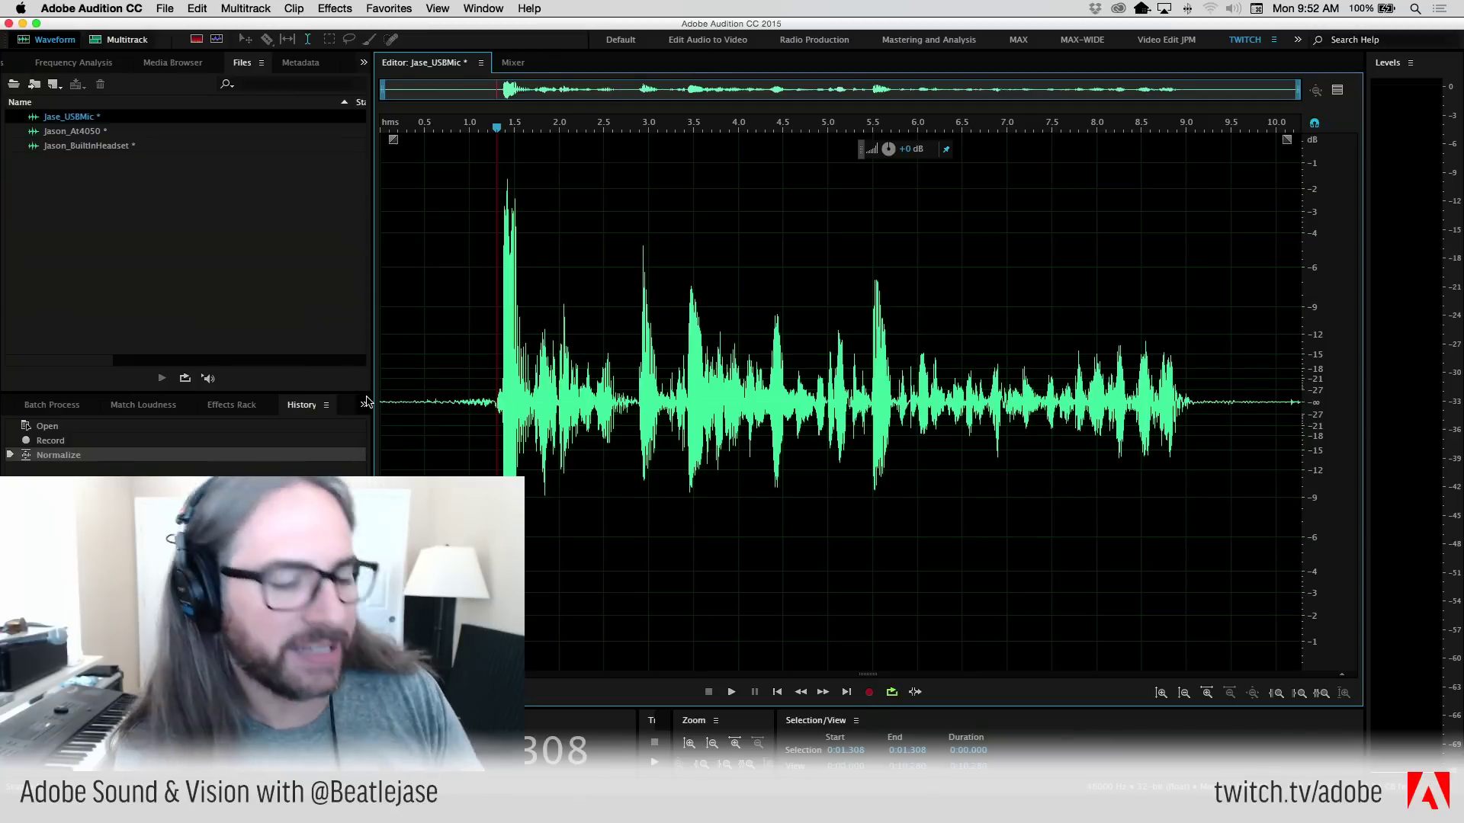
left_click(494, 357)
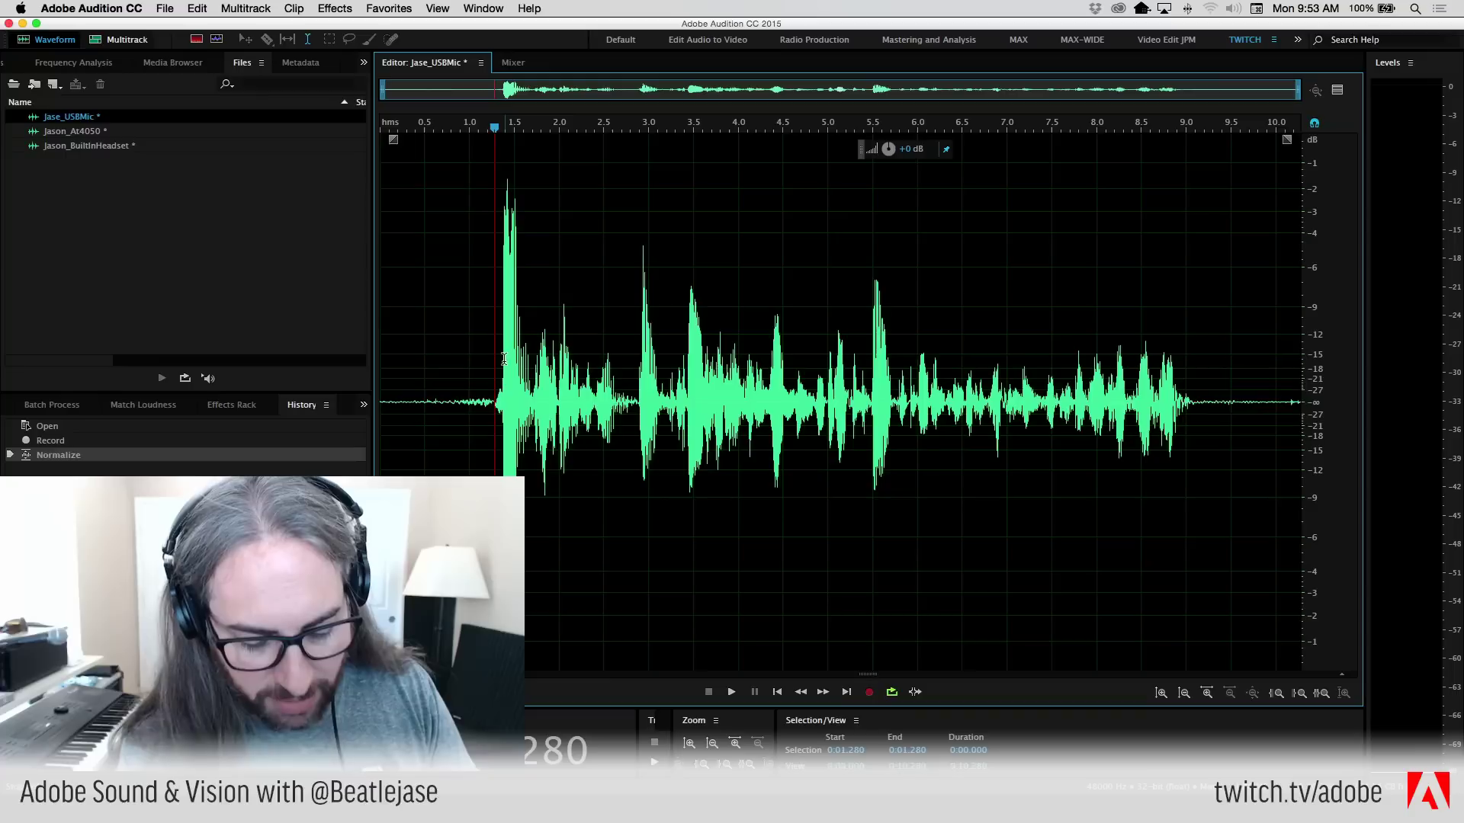
key("space")
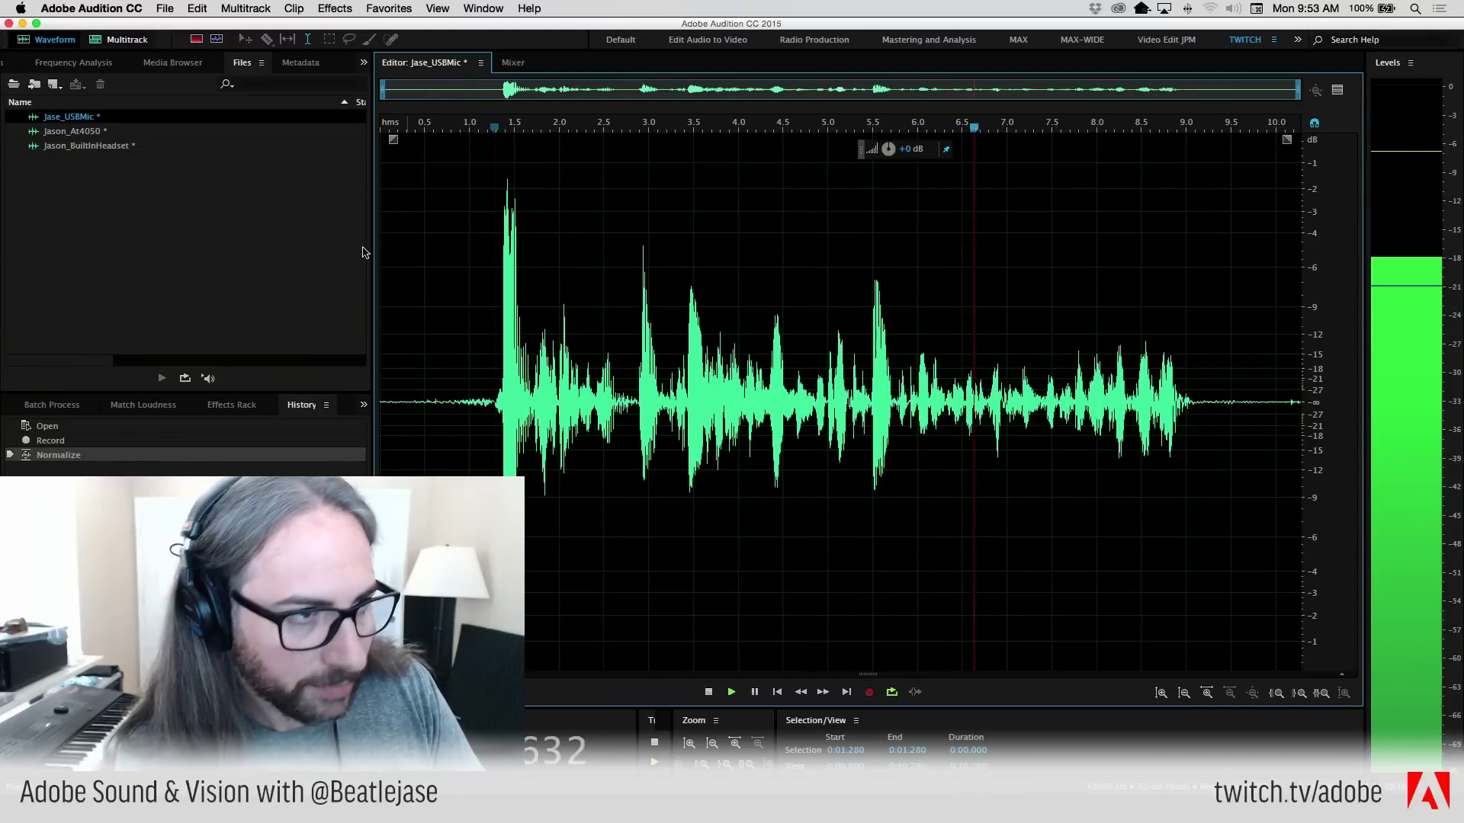
key("space")
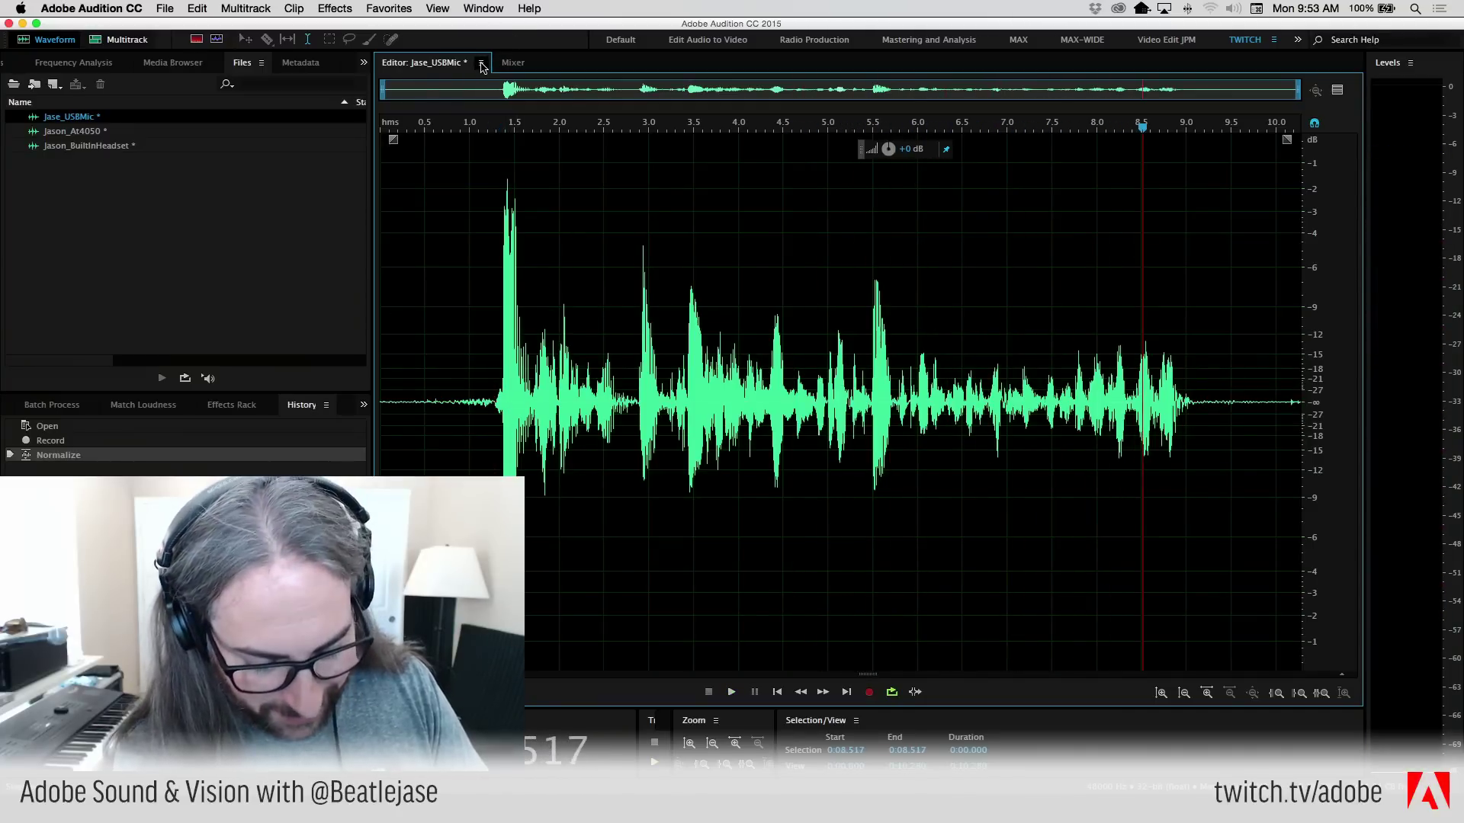
- Open Jason_BuiltInHeadset in the editor and play its second take from about 11.7 s
left_click(481, 62)
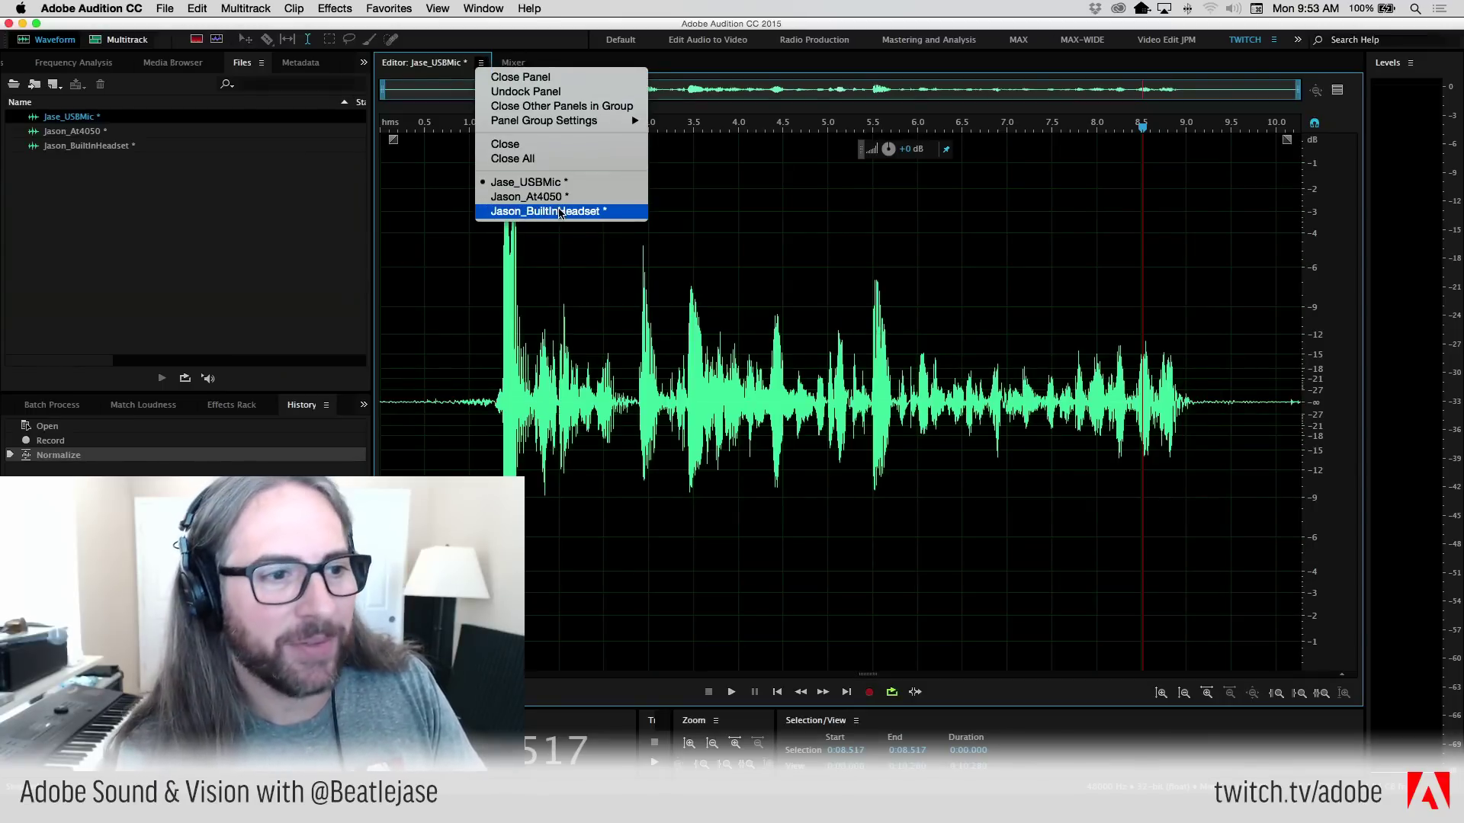
left_click(575, 213)
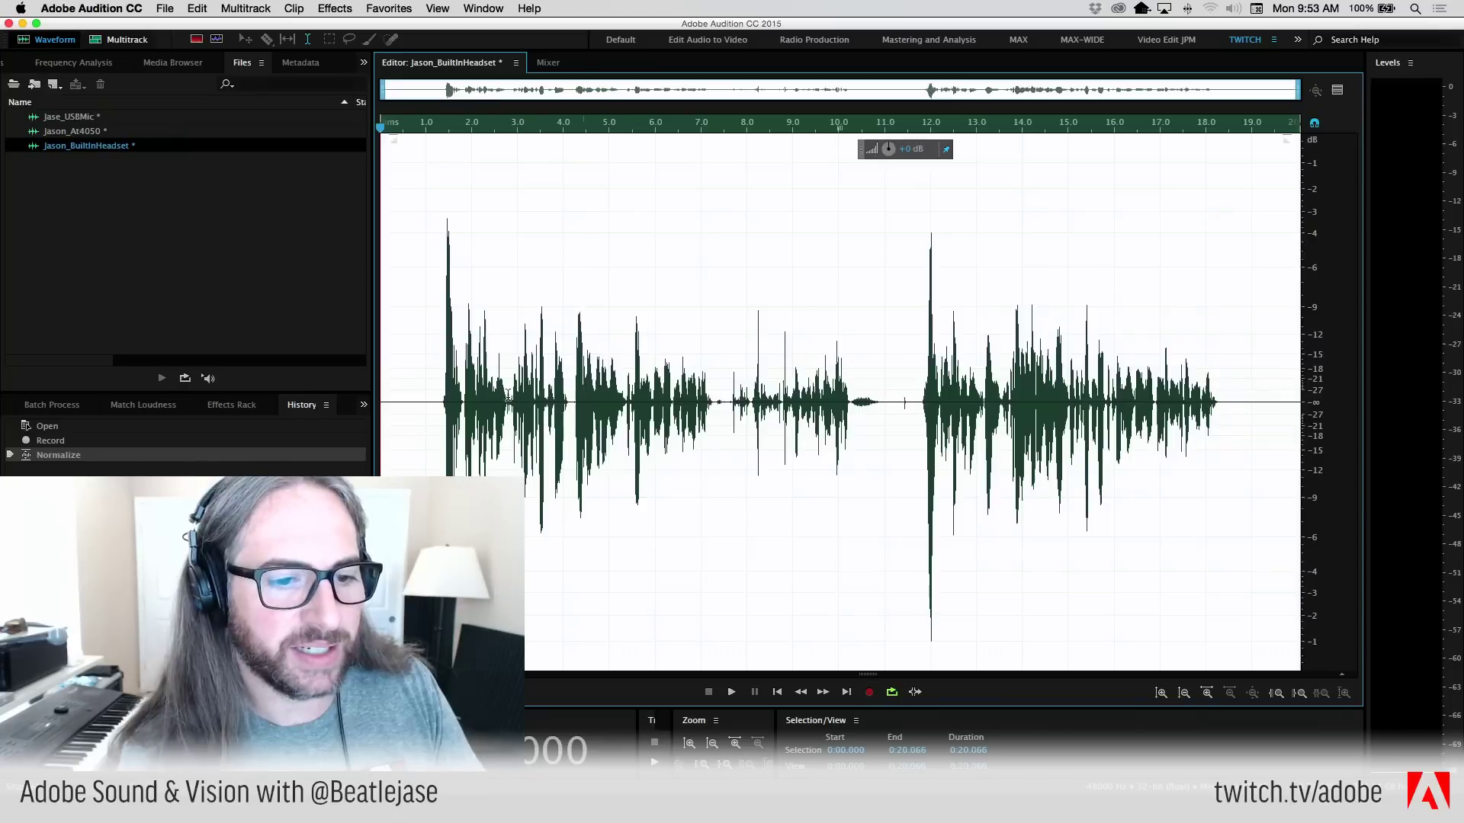
left_click(919, 395)
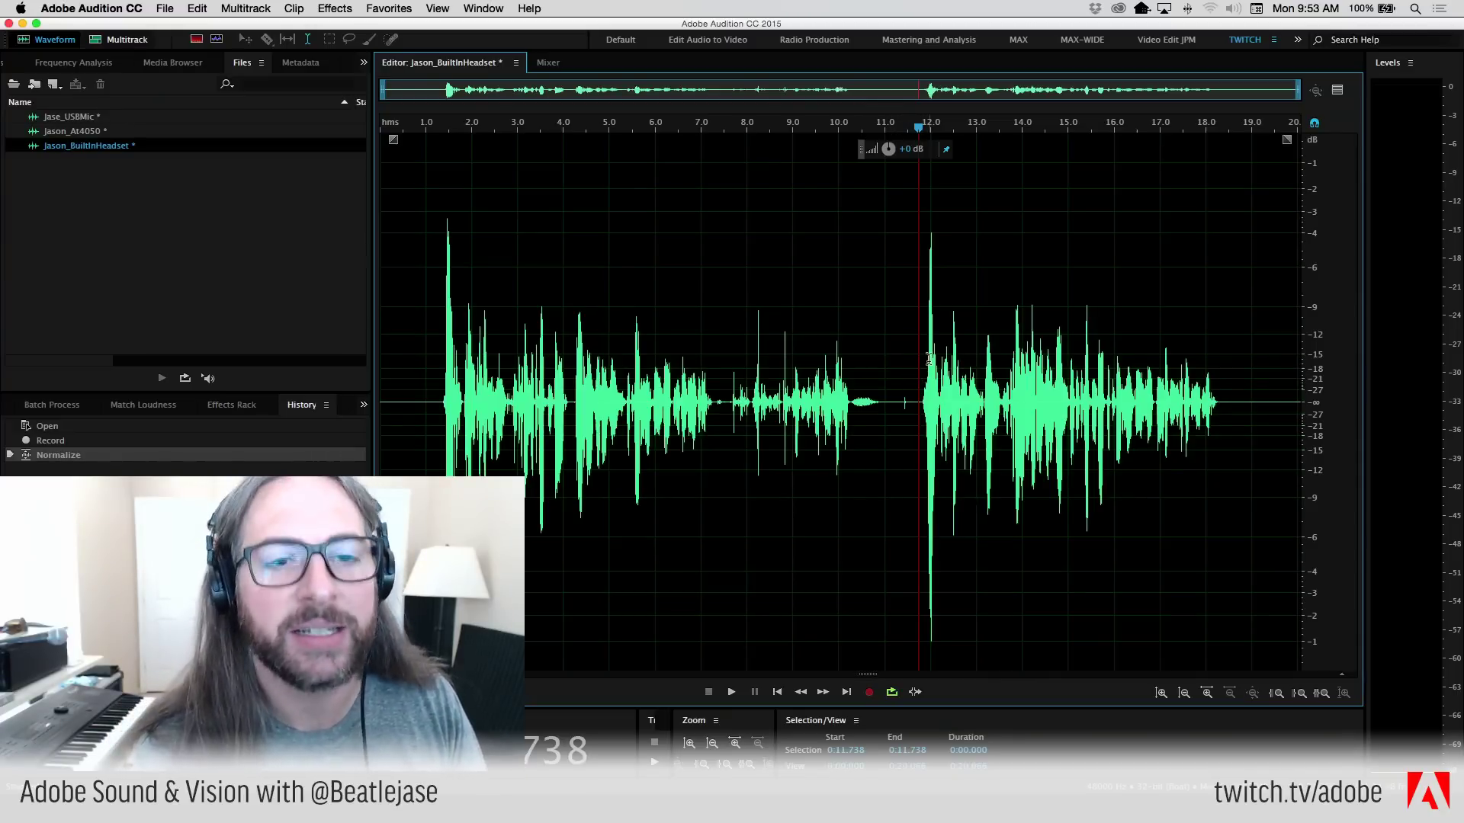
key("space")
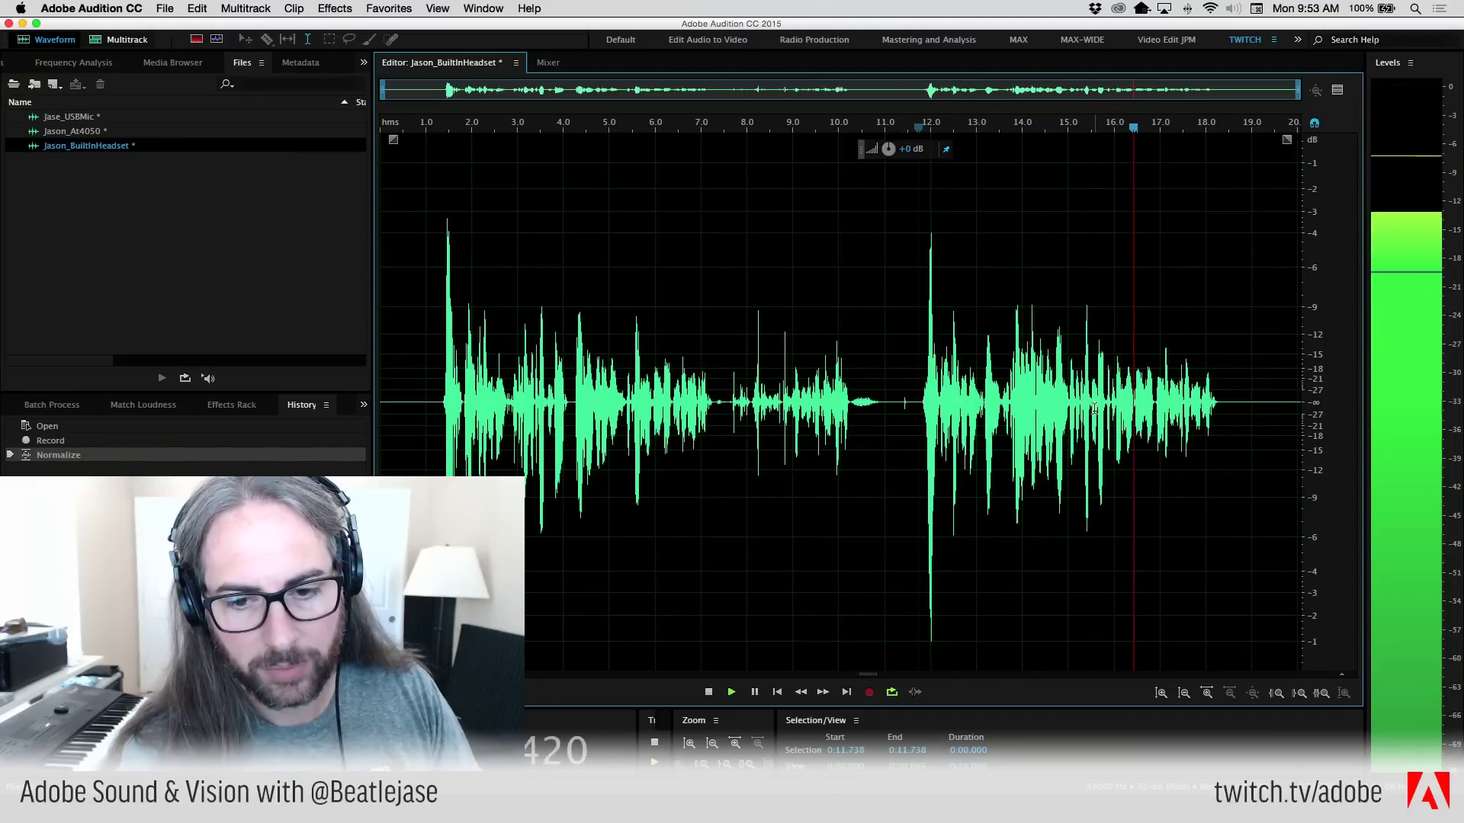
key("space")
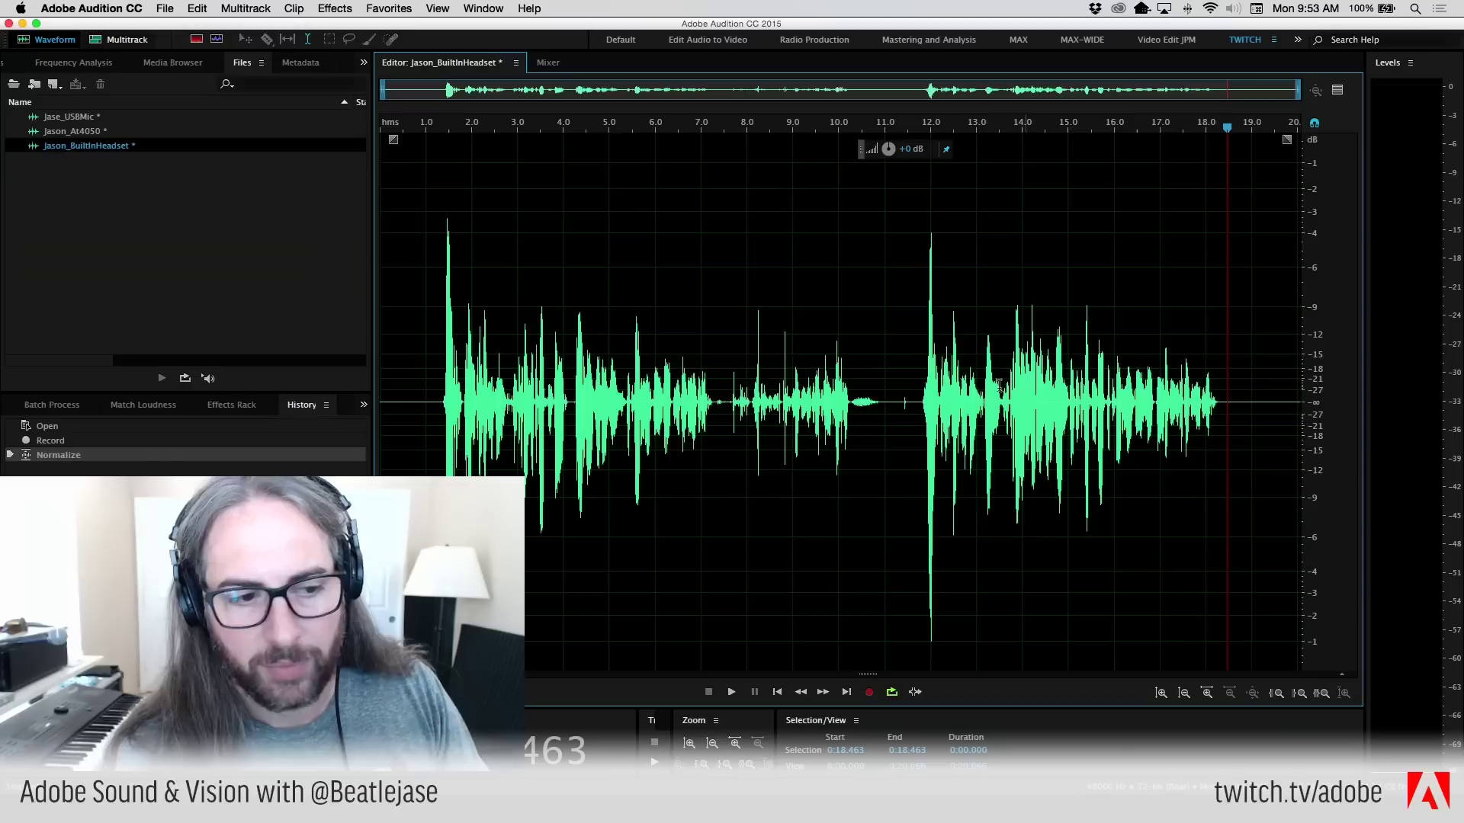
- Raise the gain of the Jason_BuiltInHeadset passage from about 1.3 s to 7.6 s and play the recording from about 0.9 s
left_click_drag(437, 359, 730, 211)
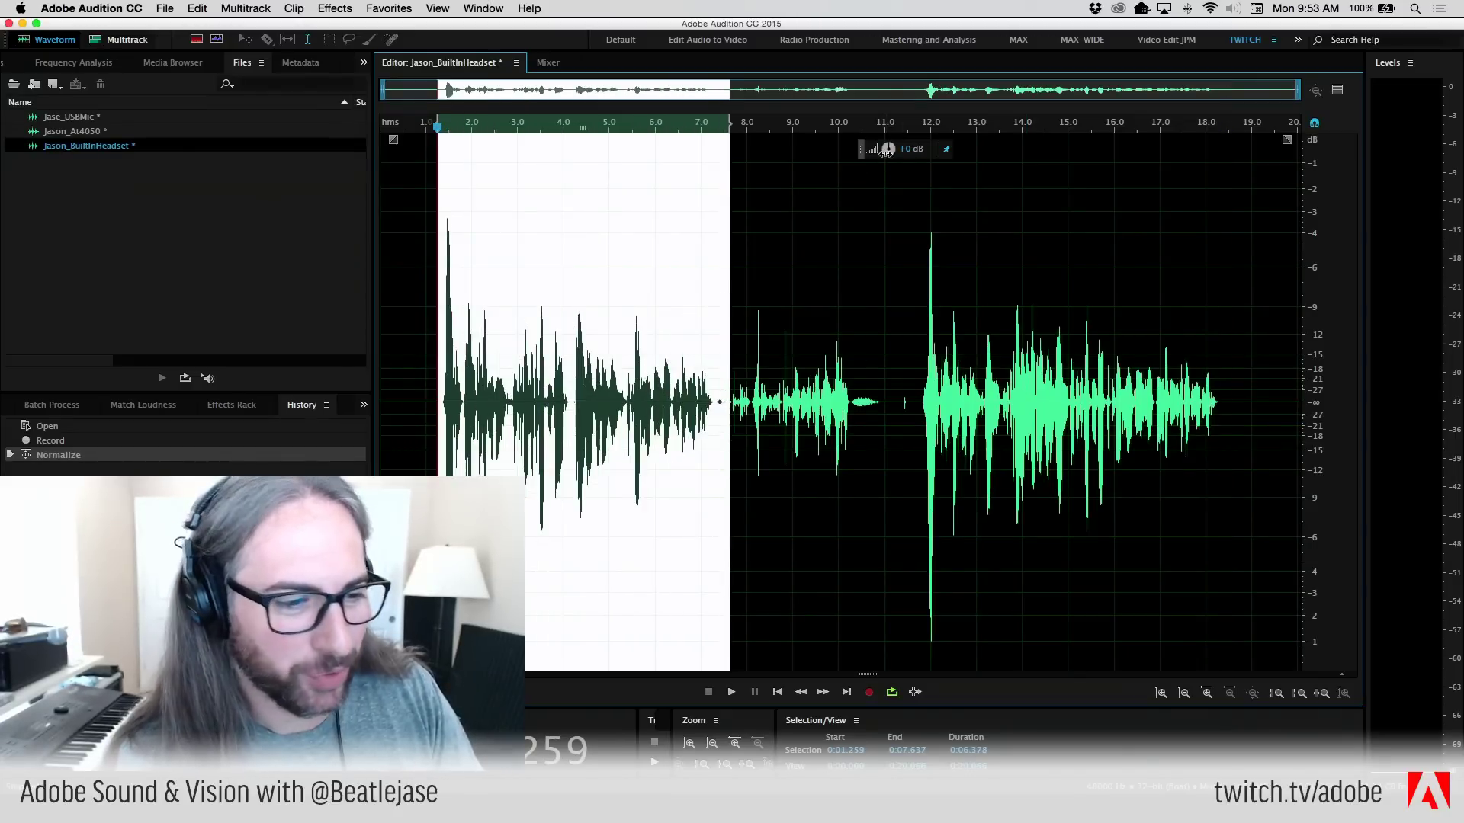
left_click_drag(887, 150, 890, 147)
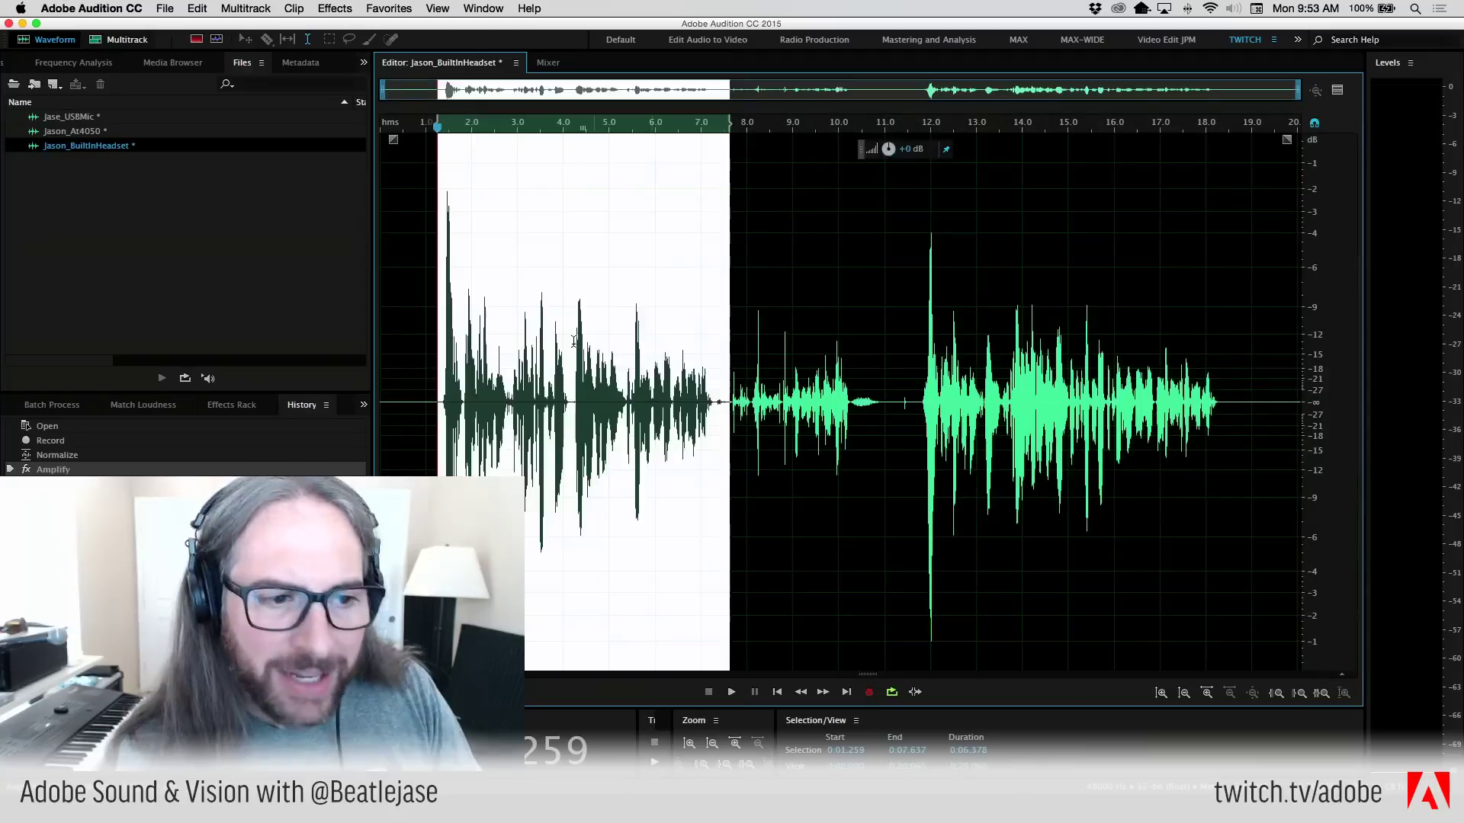
left_click(574, 341)
left_click(423, 344)
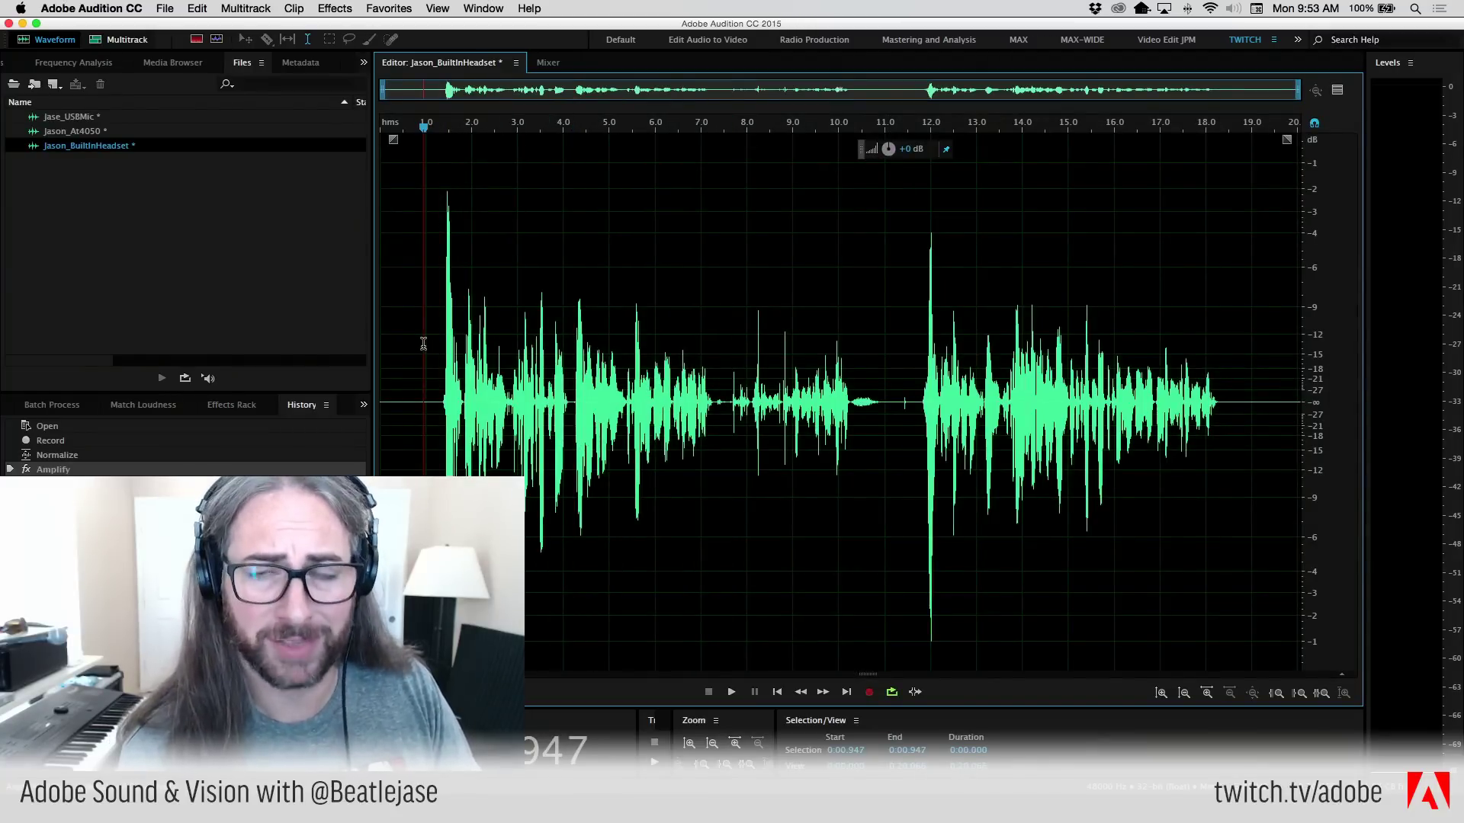
key("space")
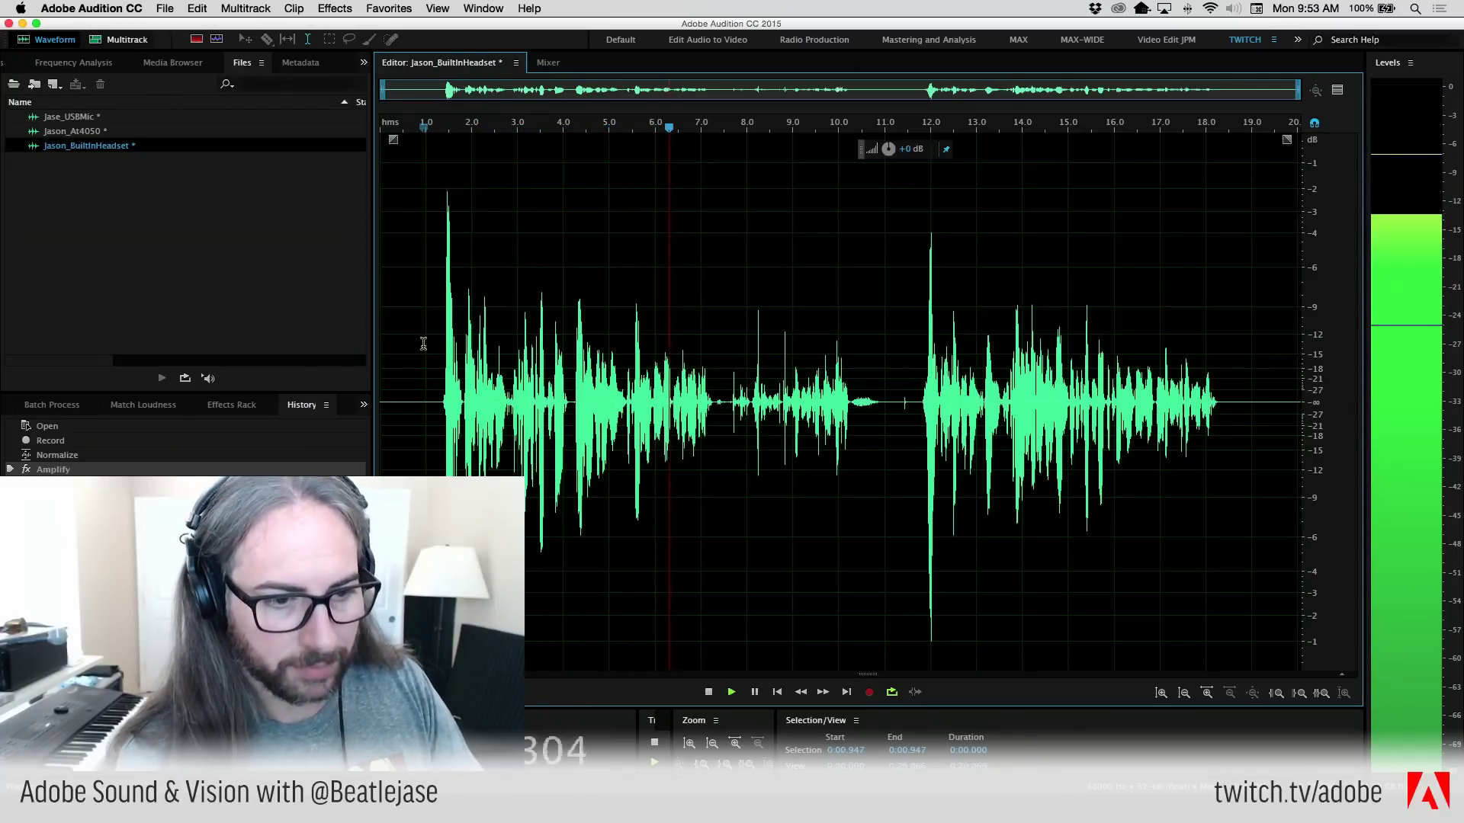
key("space")
- Switch the editor back to Jase_USBMic and play the recording from about 1.2 s
left_click(516, 62)
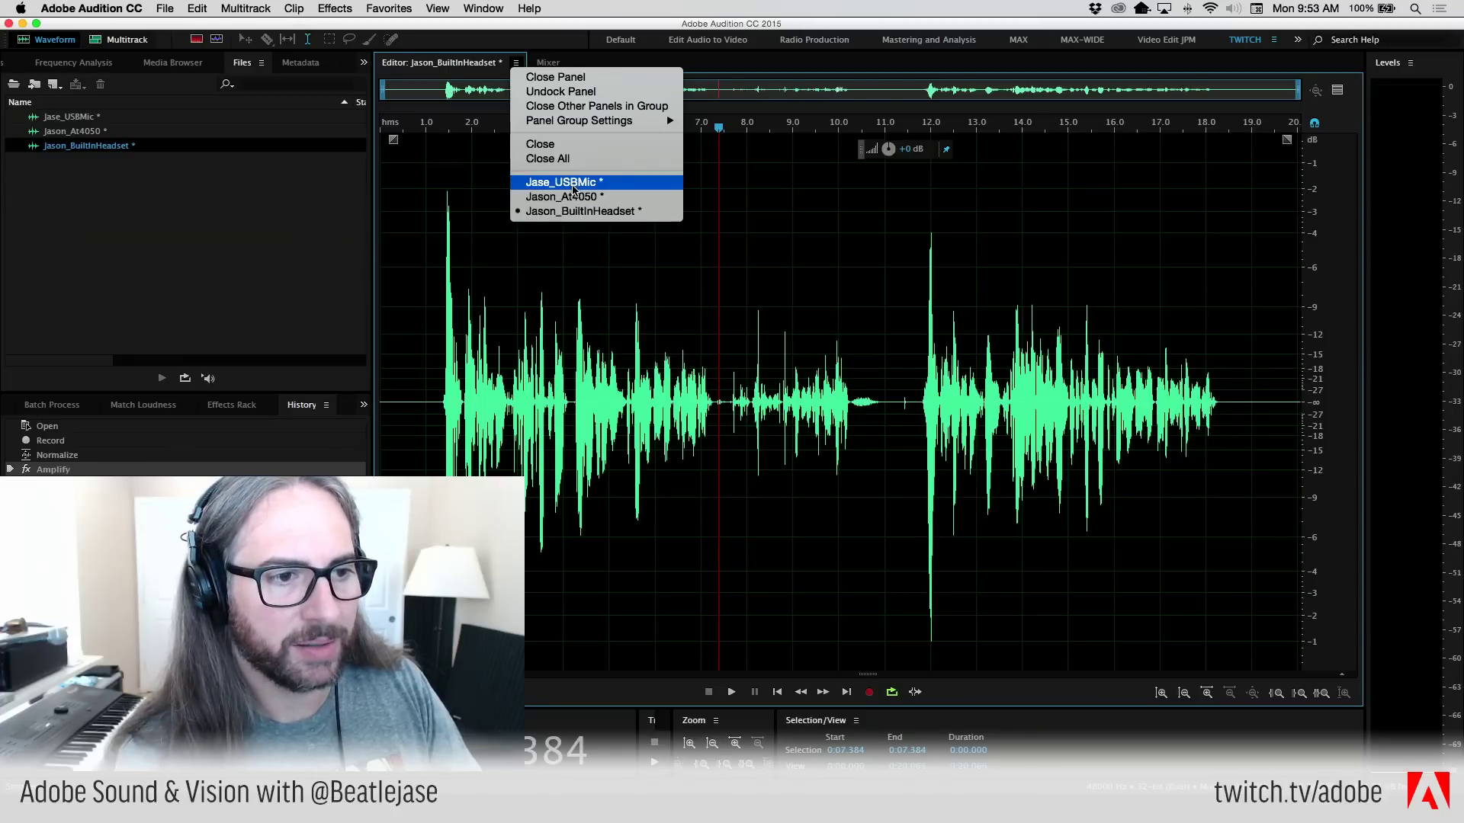
left_click(574, 189)
left_click(488, 382)
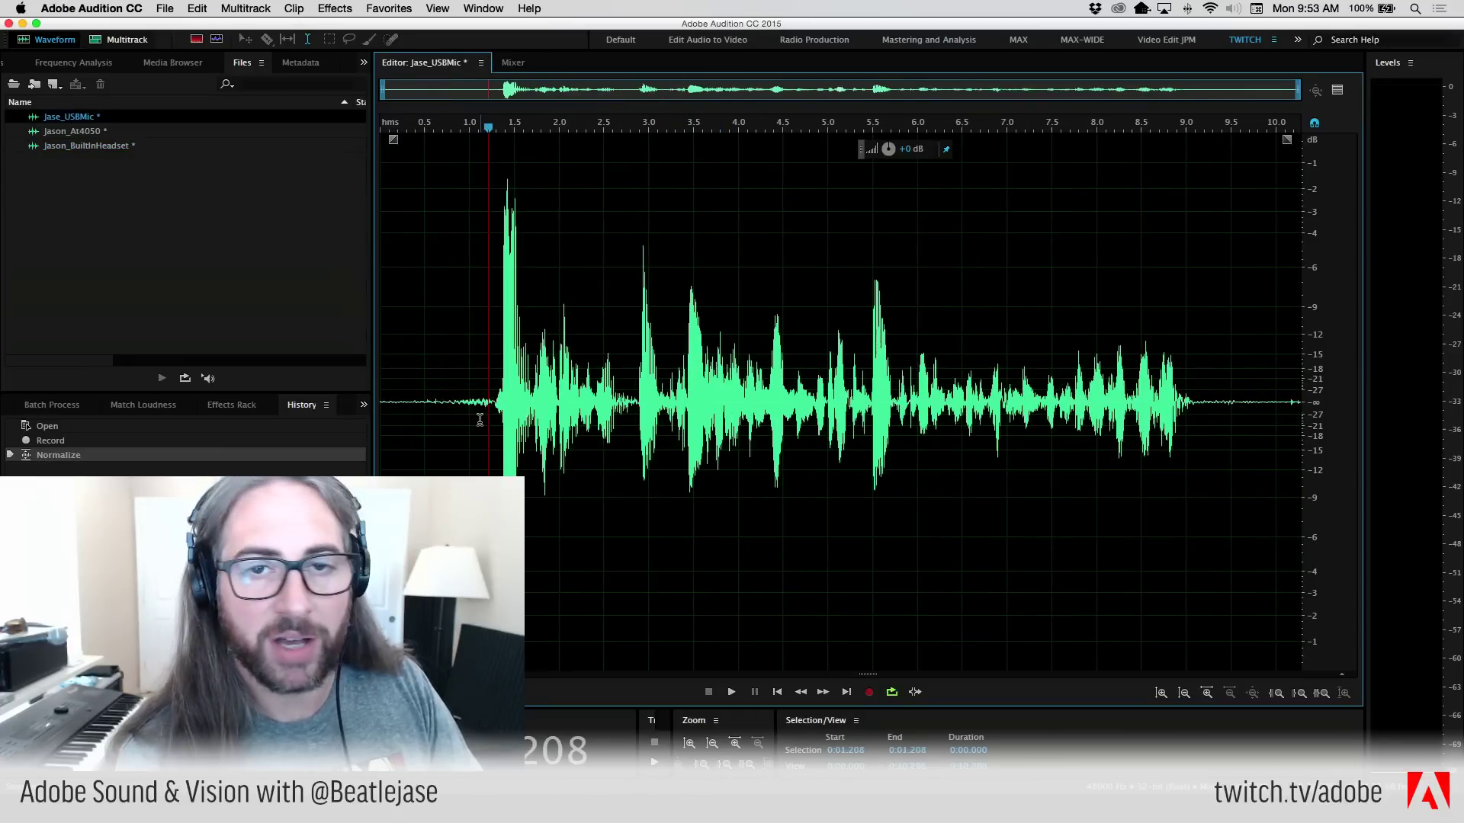
key("space")
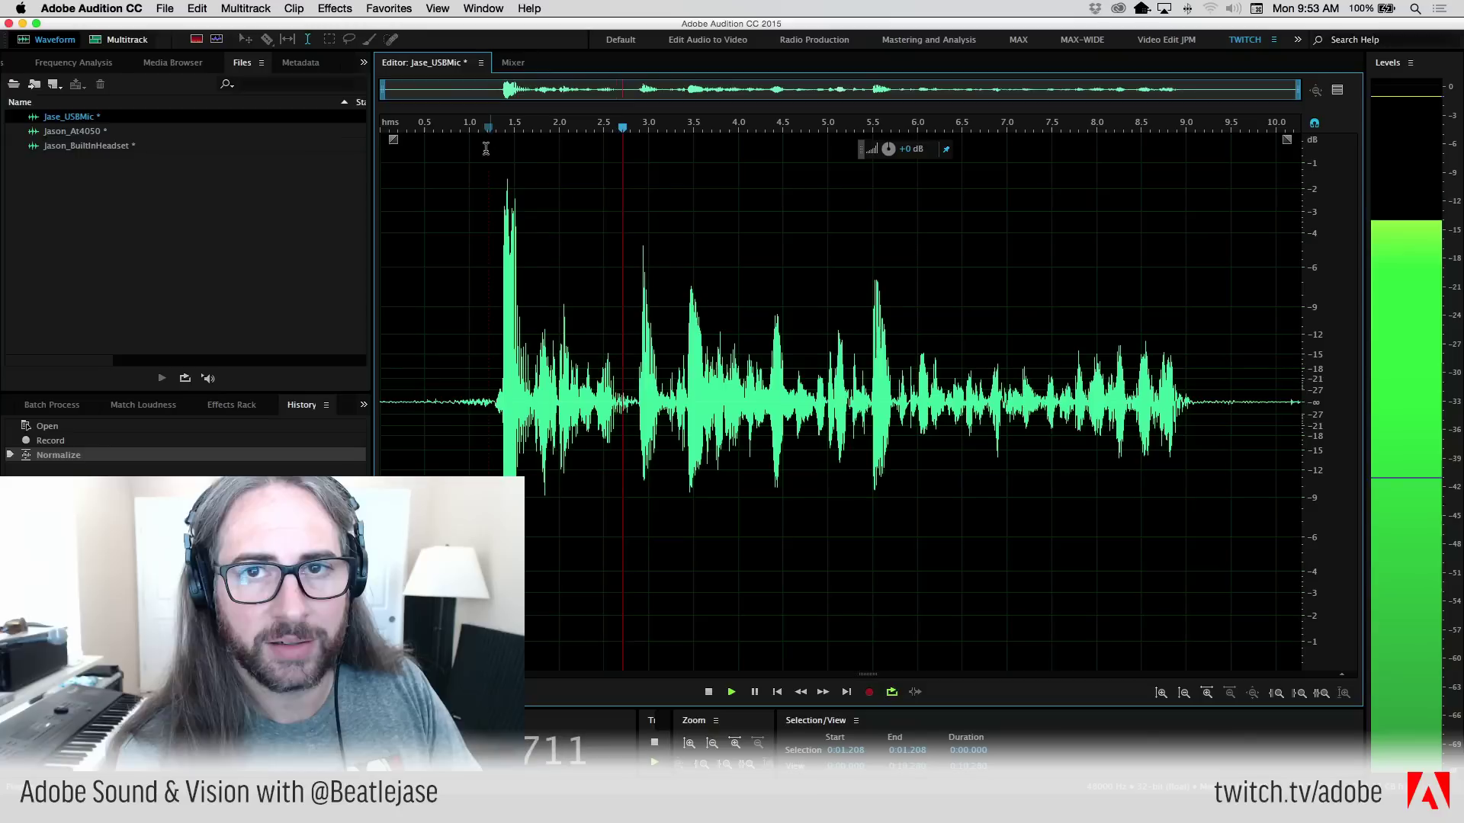
- Switch the editor to Jason_At4050 and play back its selected passage for comparison
left_click(482, 66)
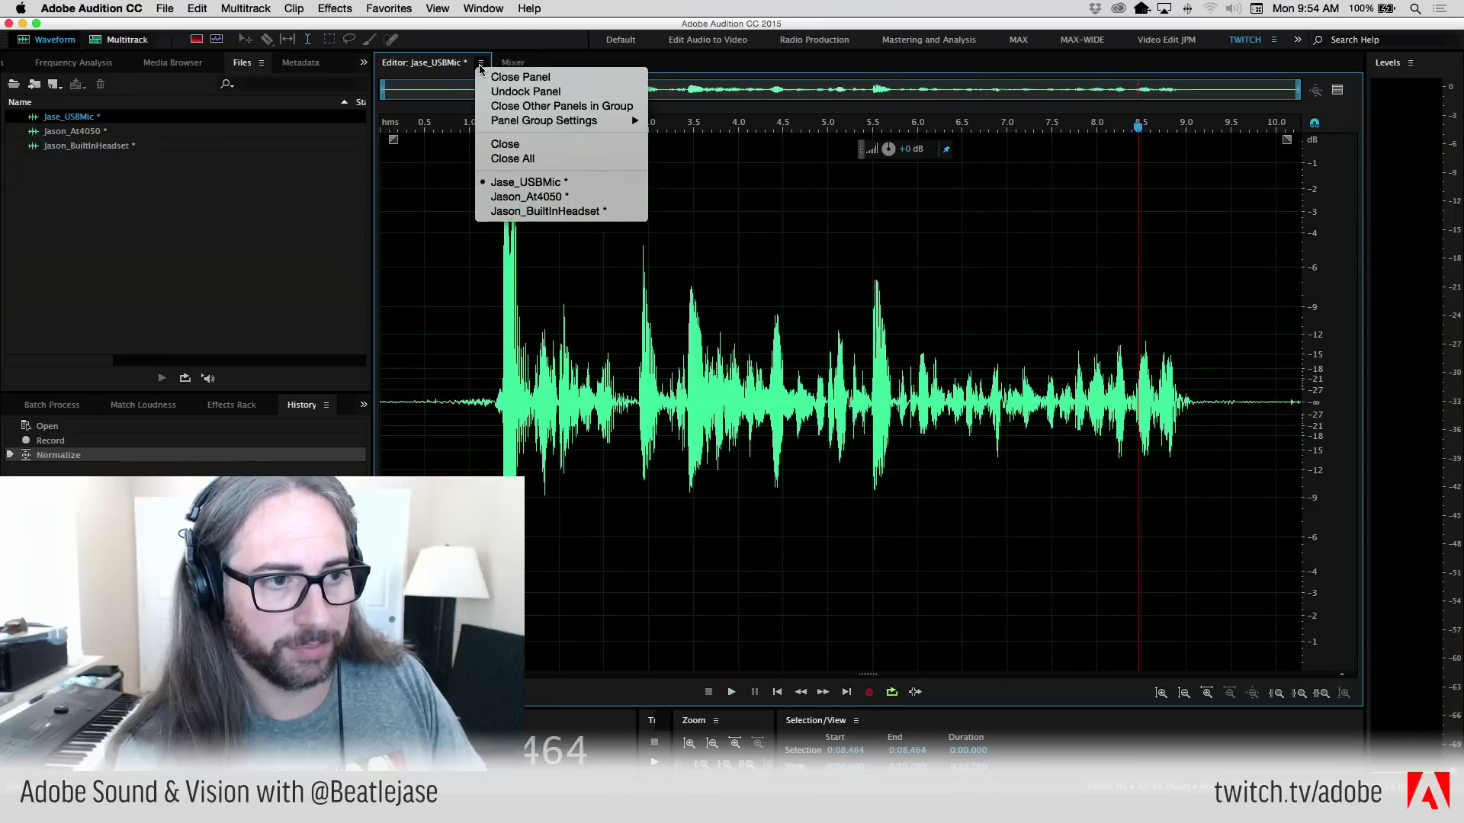
left_click(563, 199)
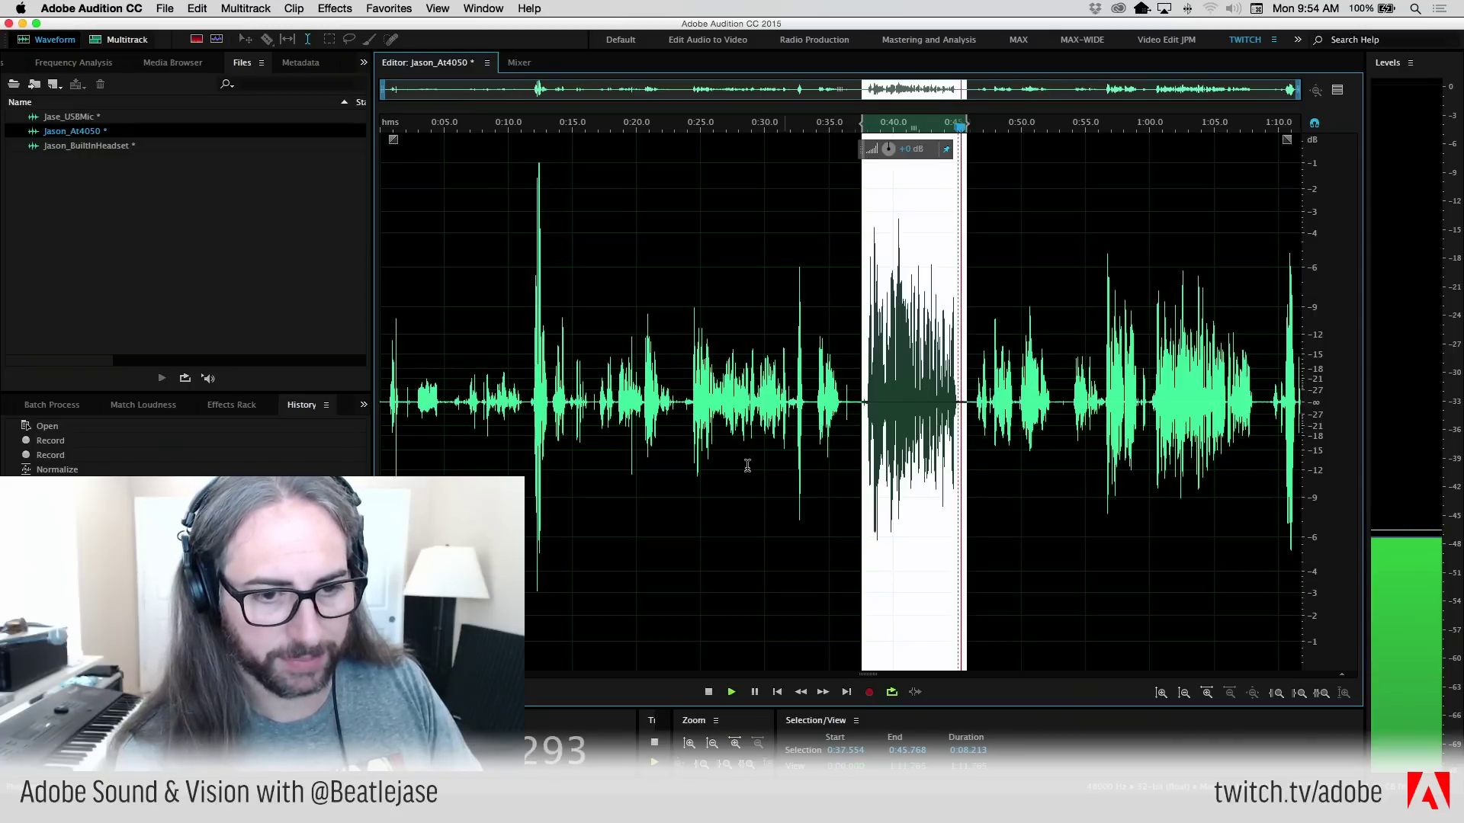
key("space")
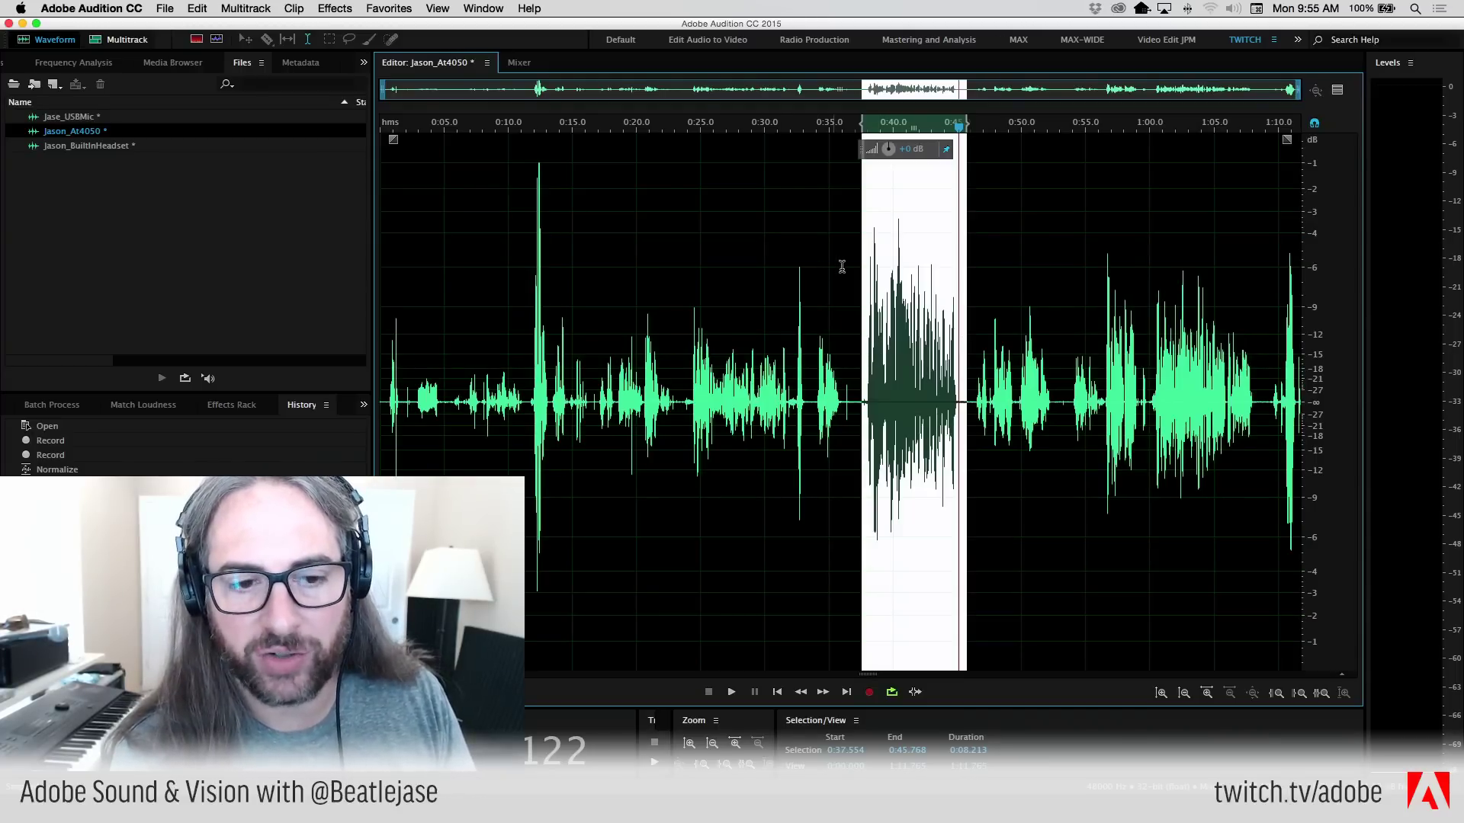
- Highlight the quiet gaps around the louder Jason_At4050 passage, about 0:36.4 to 0:37.7 and 0:45.2 to 0:45.9, then clear the selection
left_click(857, 366)
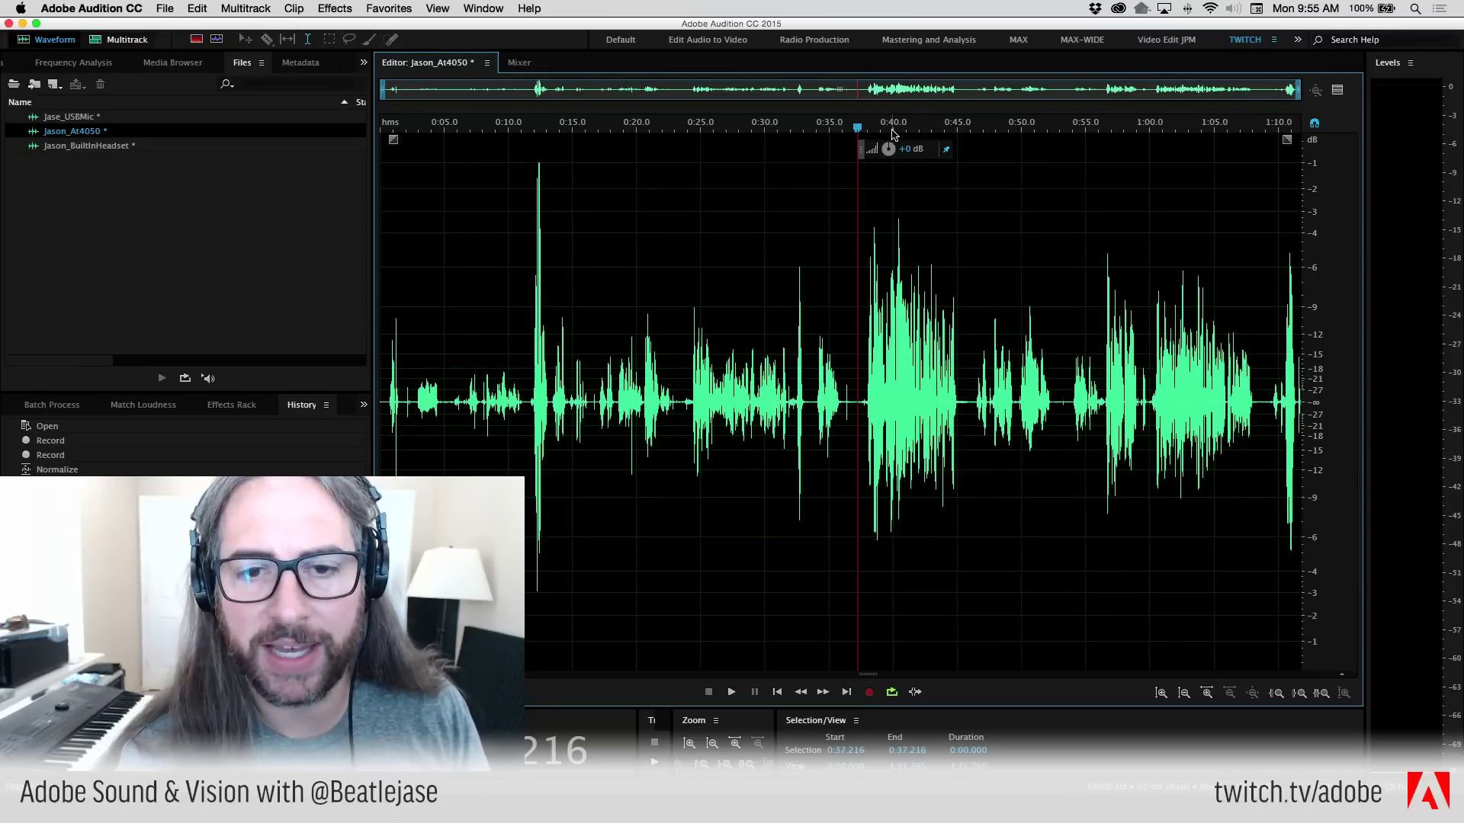
left_click(847, 335)
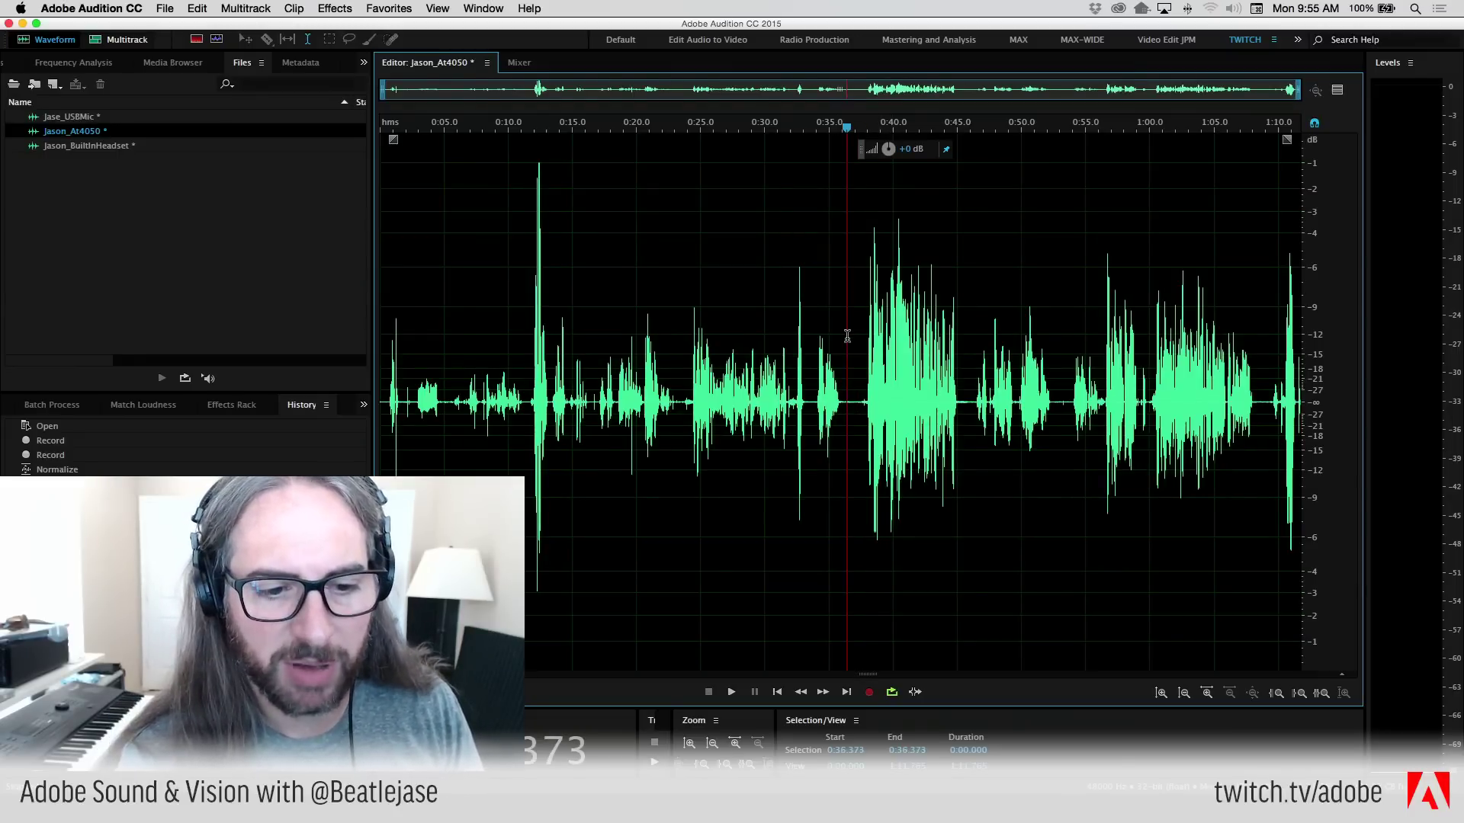
left_click_drag(847, 336, 866, 351)
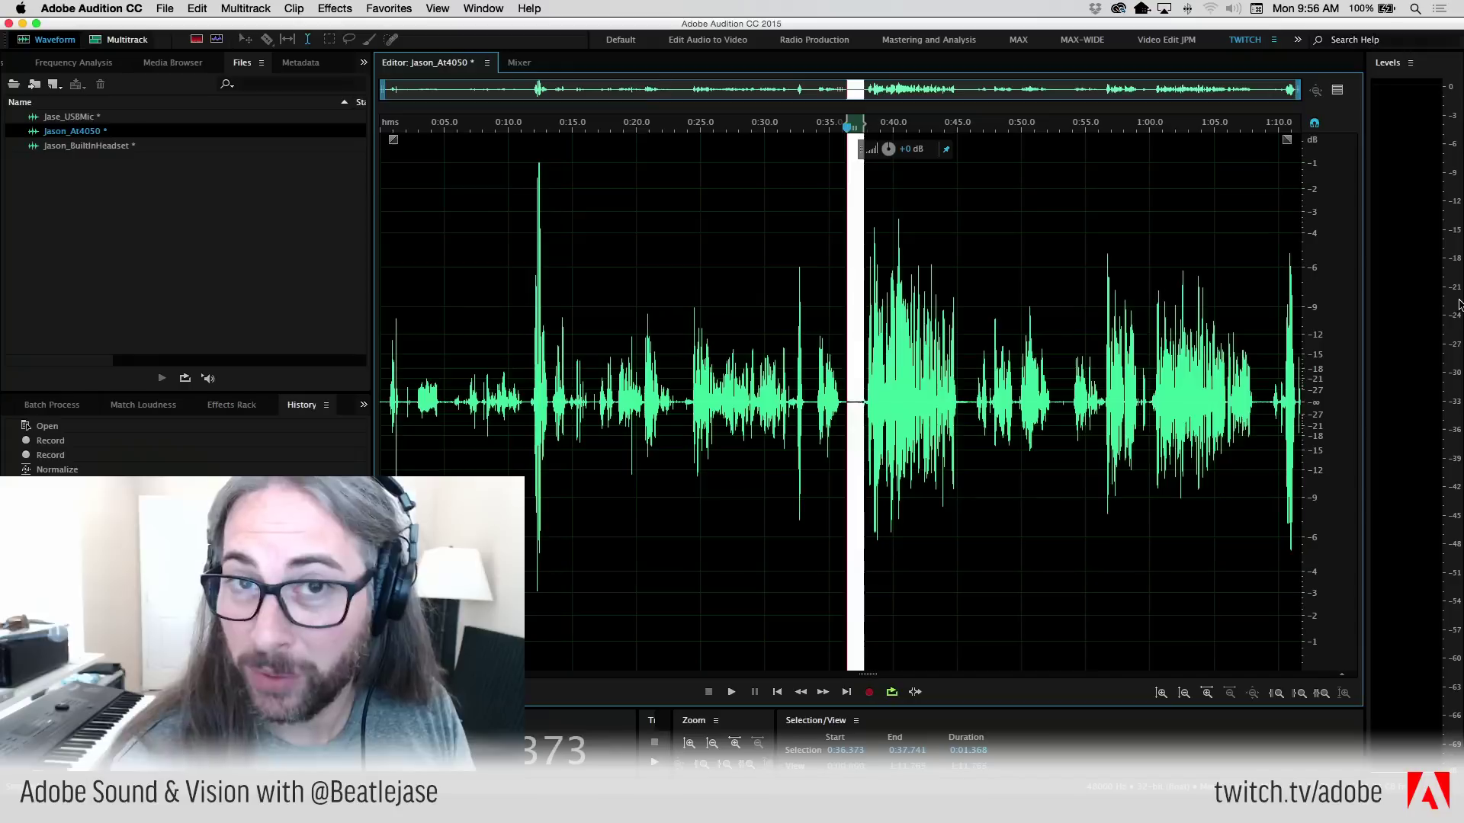
left_click(890, 364)
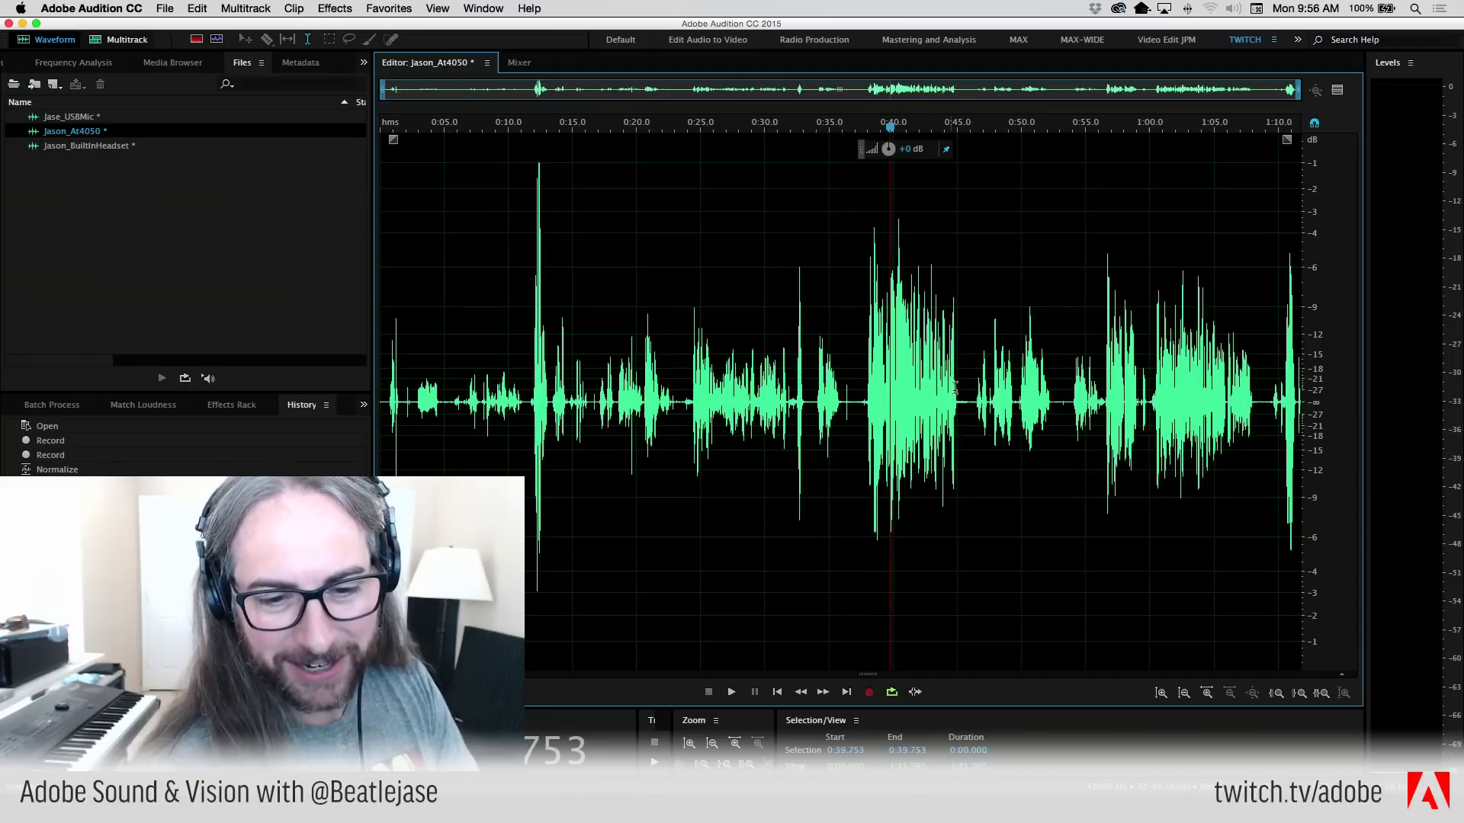
left_click_drag(960, 387, 1075, 396)
left_click(960, 390)
left_click_drag(960, 390, 967, 390)
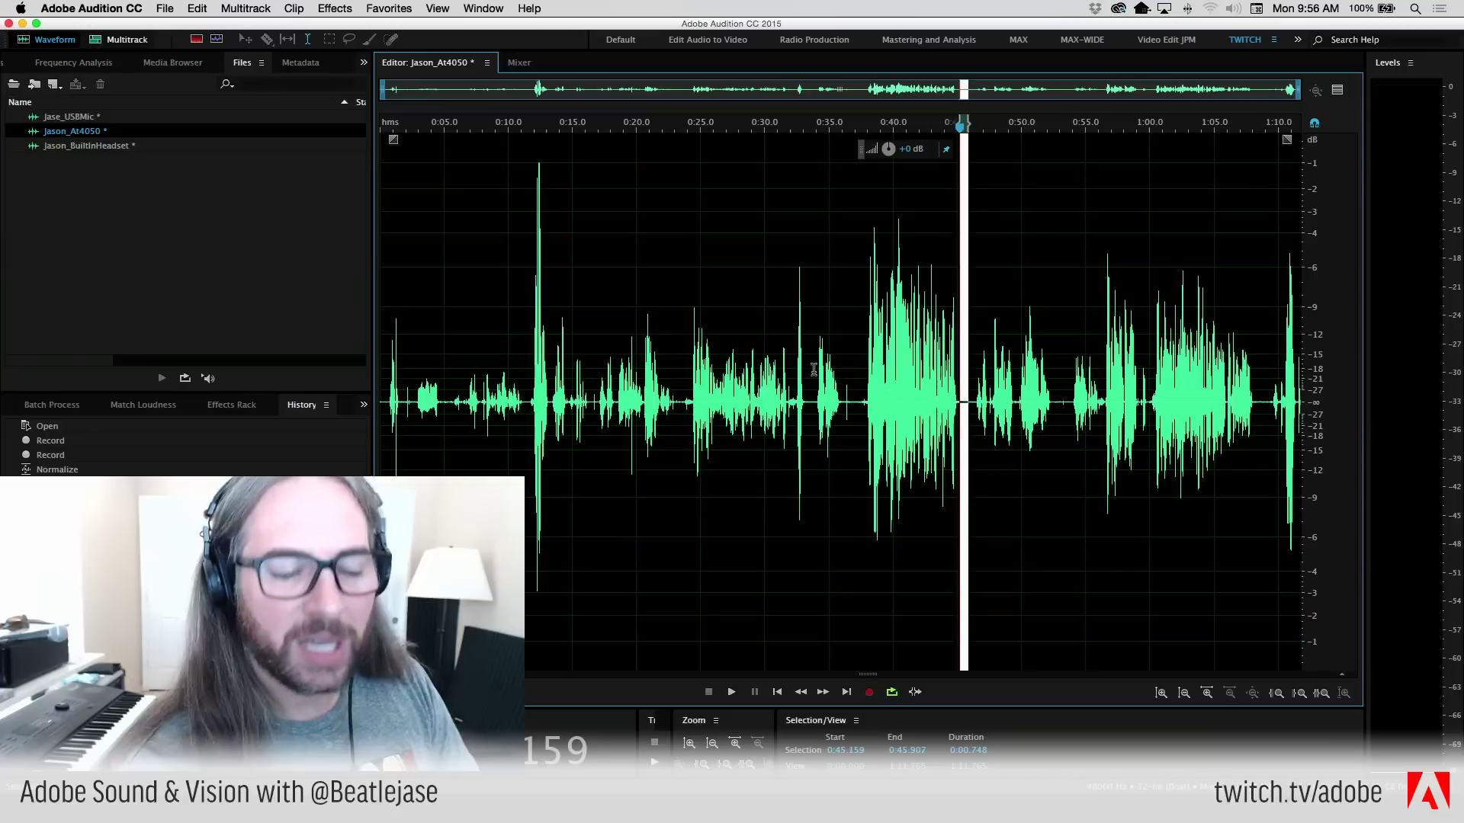
left_click(753, 331)
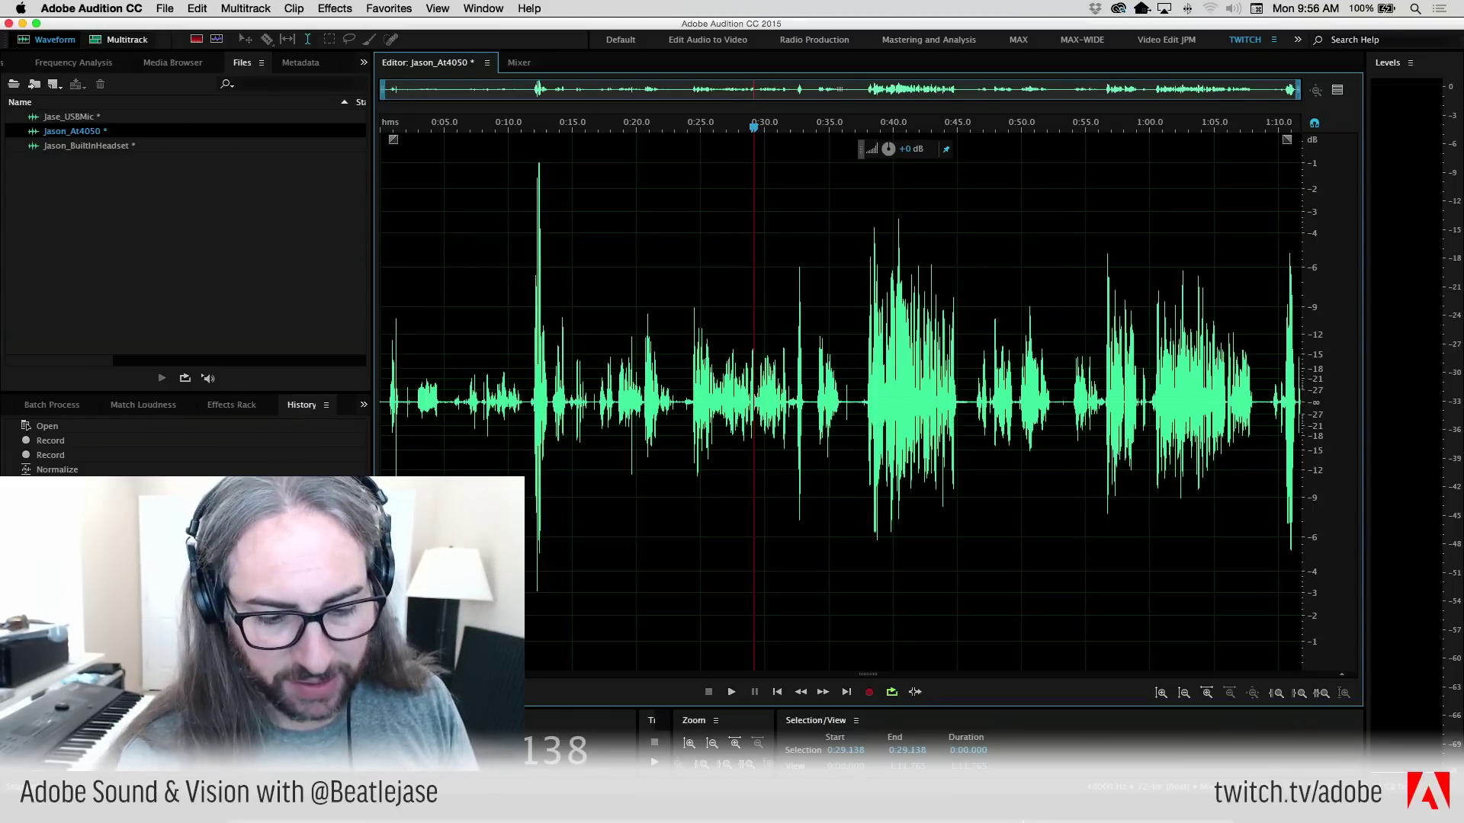
- Switch to Focusrite Control, examine its device settings and its mixing and routing page, and put its window away
key("super+Tab")
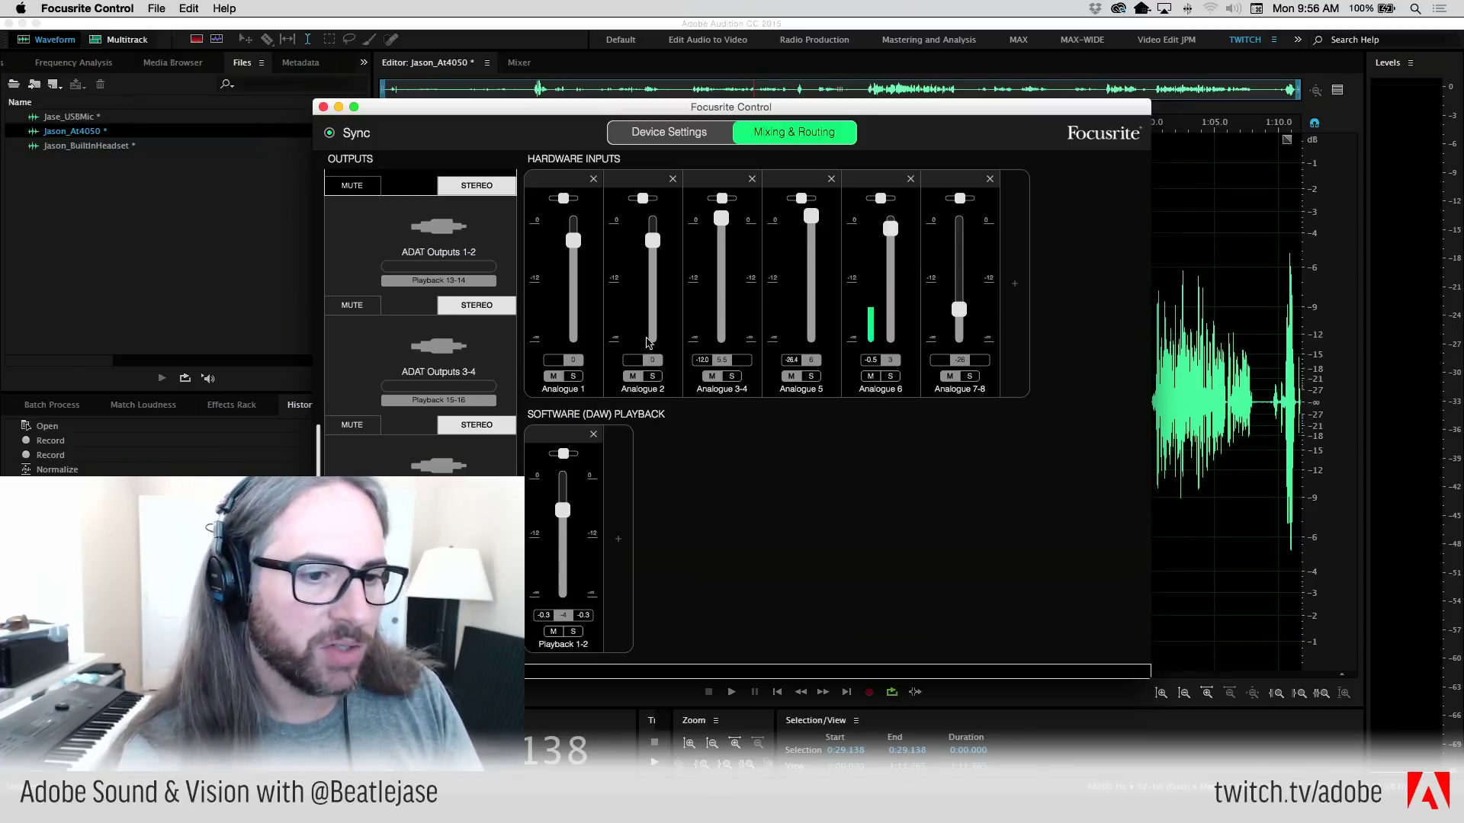
left_click(671, 132)
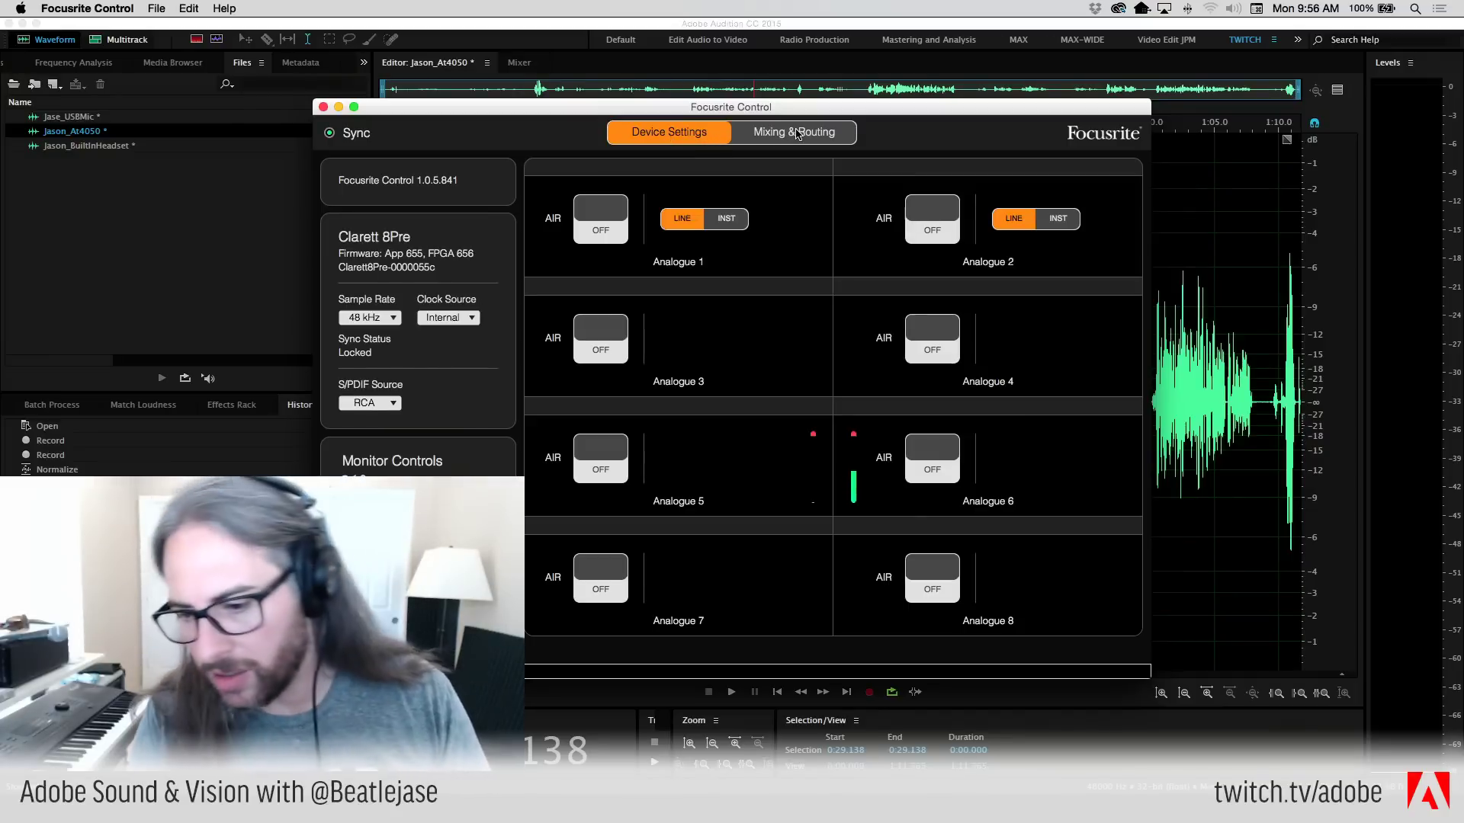
left_click(797, 134)
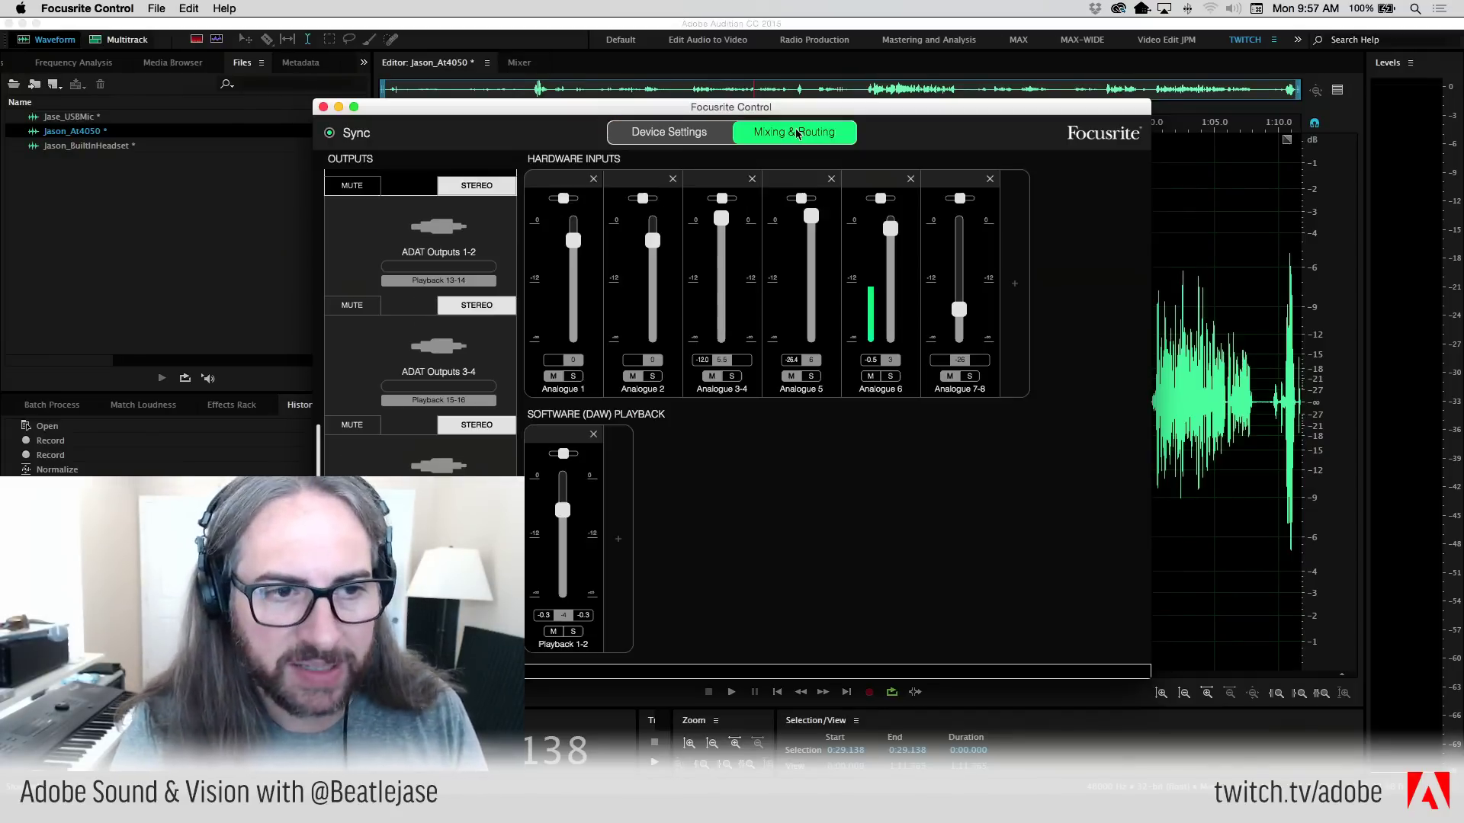
left_click(339, 108)
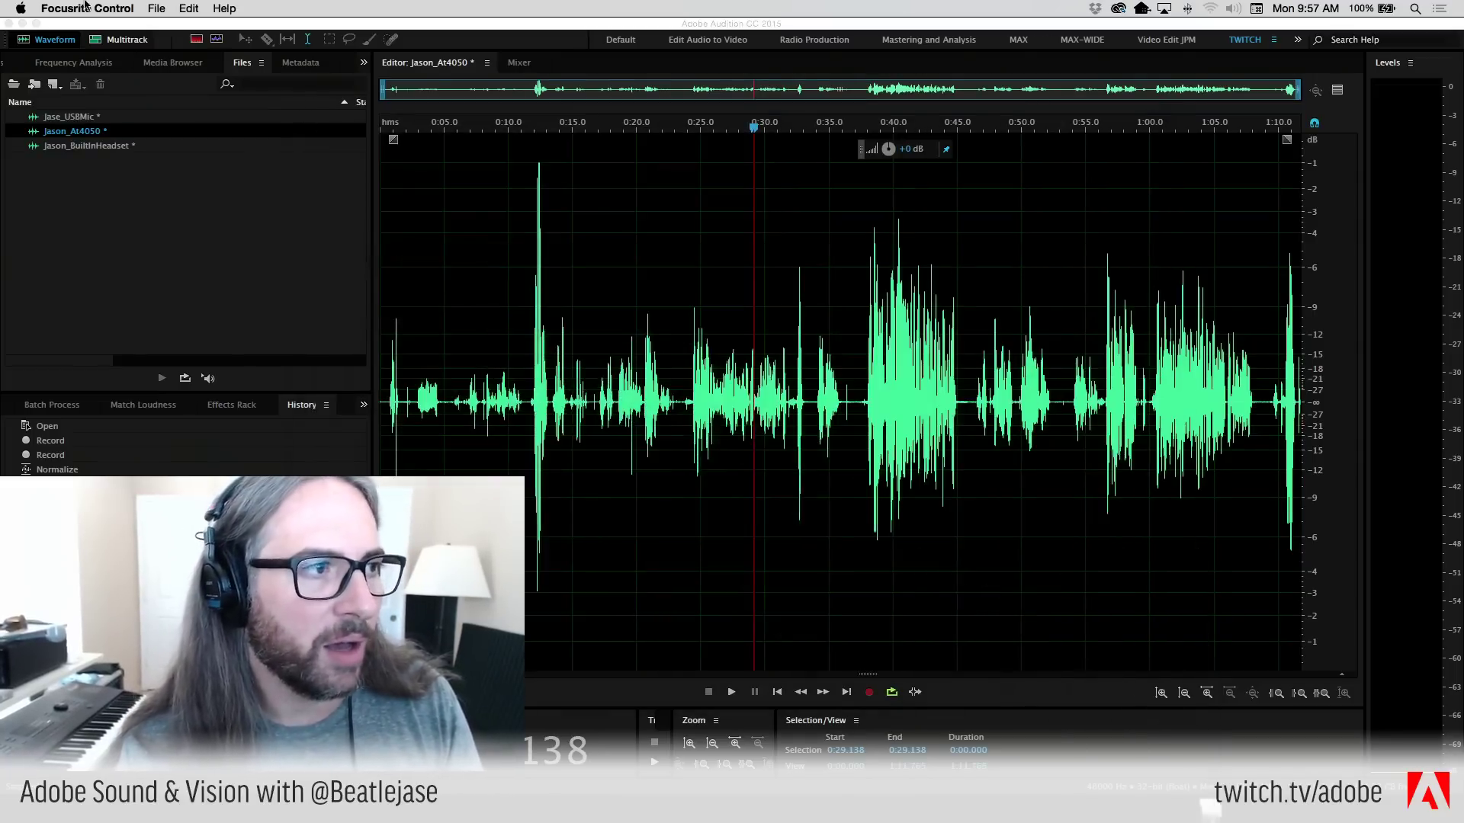
- Open the Sound input settings in System Preferences and examine the available input devices
left_click(15, 7)
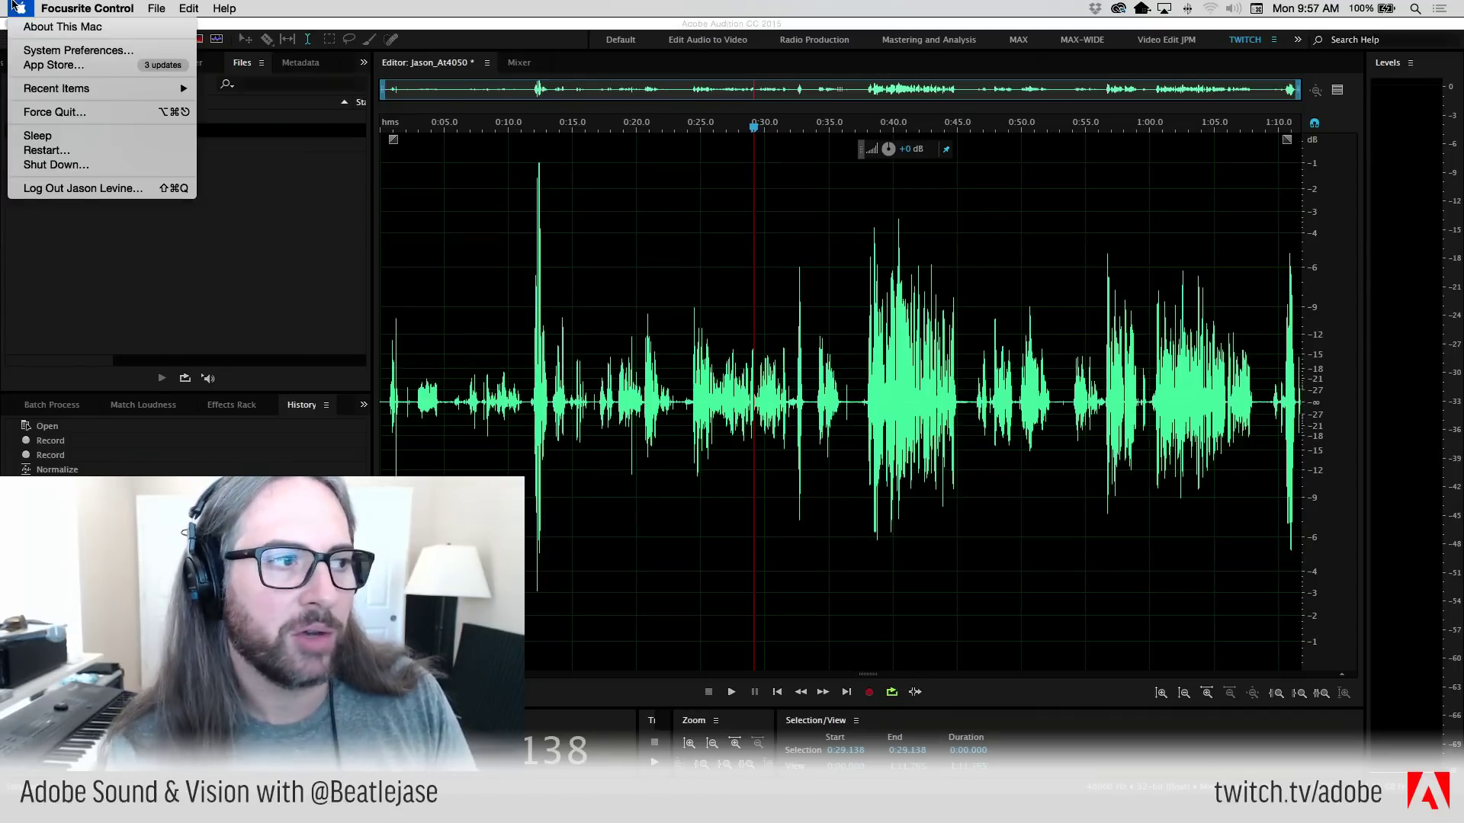
left_click(31, 52)
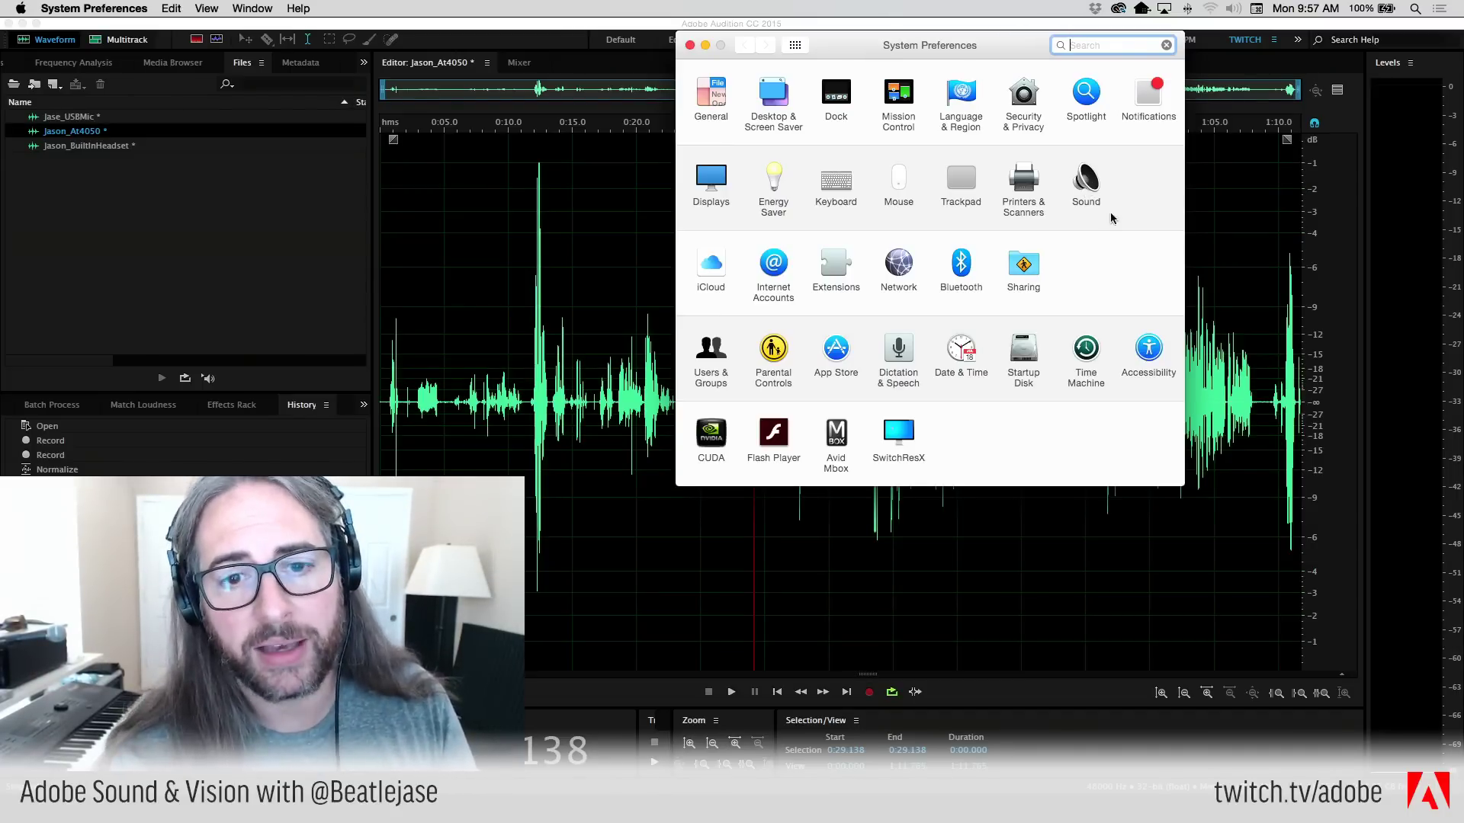
left_click(1087, 183)
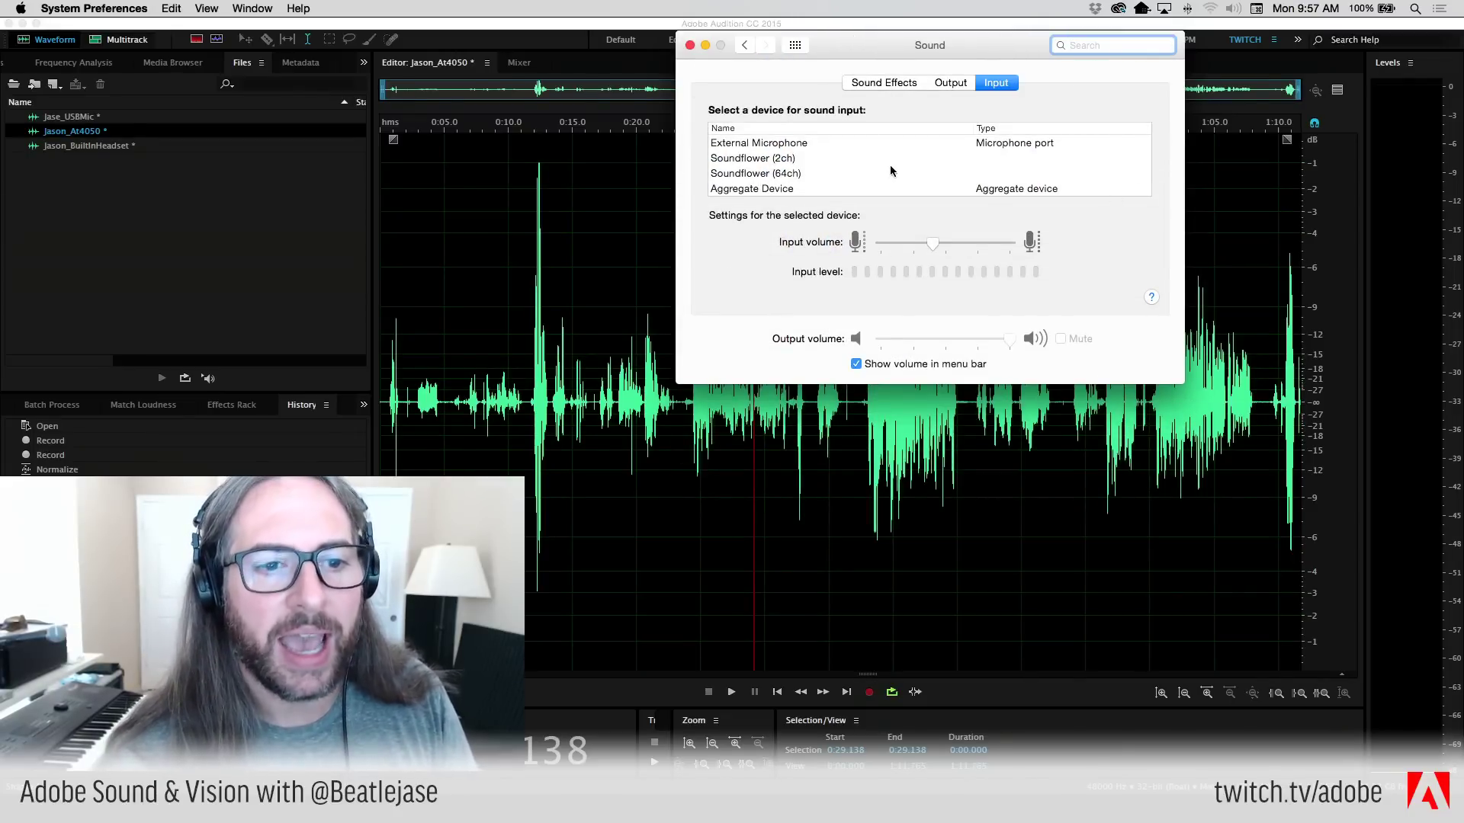
scroll(891, 166, "down", 3)
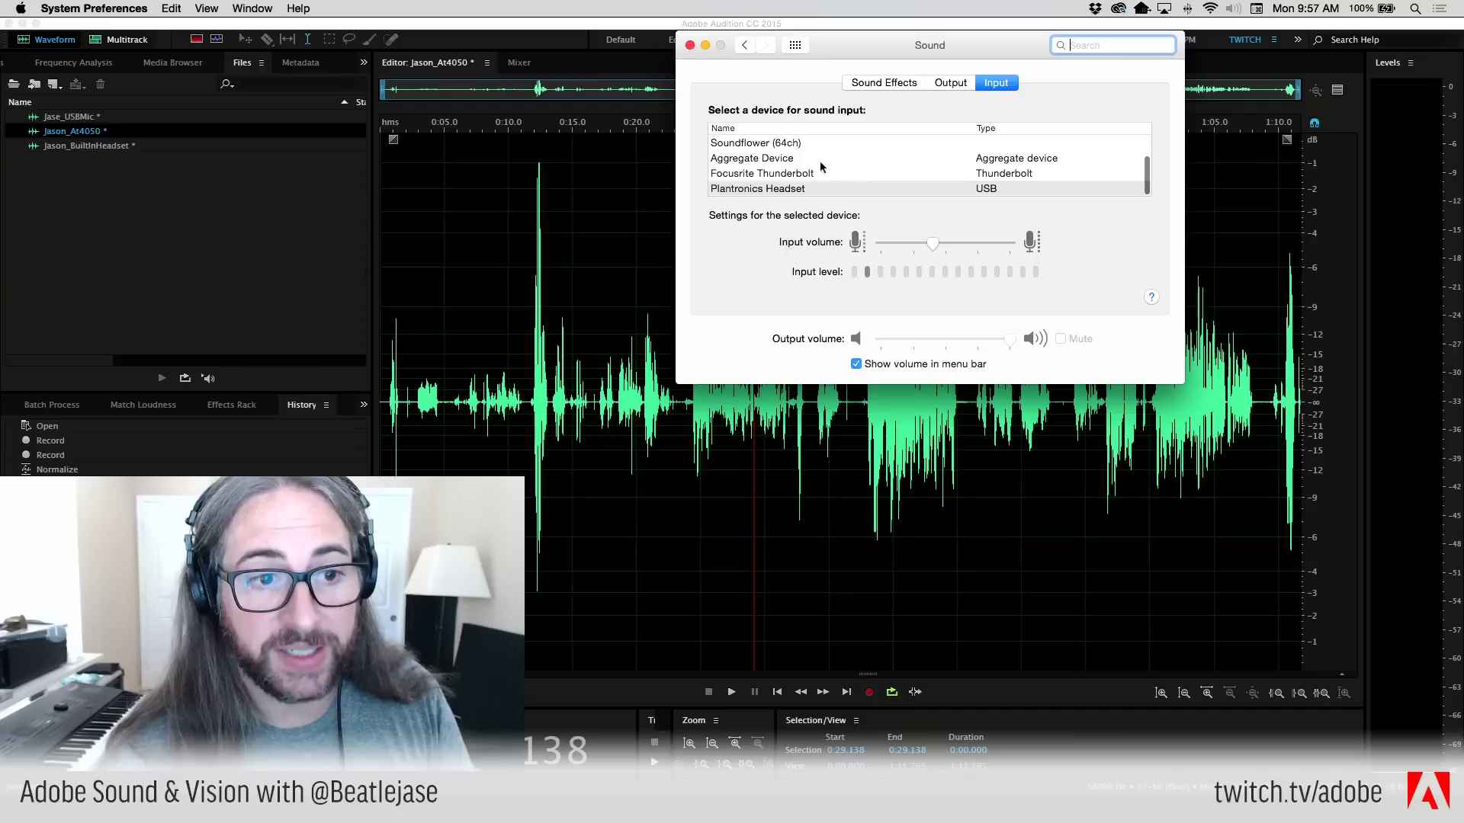
- Try Plantronics Headset, External Microphone and Focusrite Thunderbolt as the sound input, finish on External Microphone, and close the settings
left_click(822, 188)
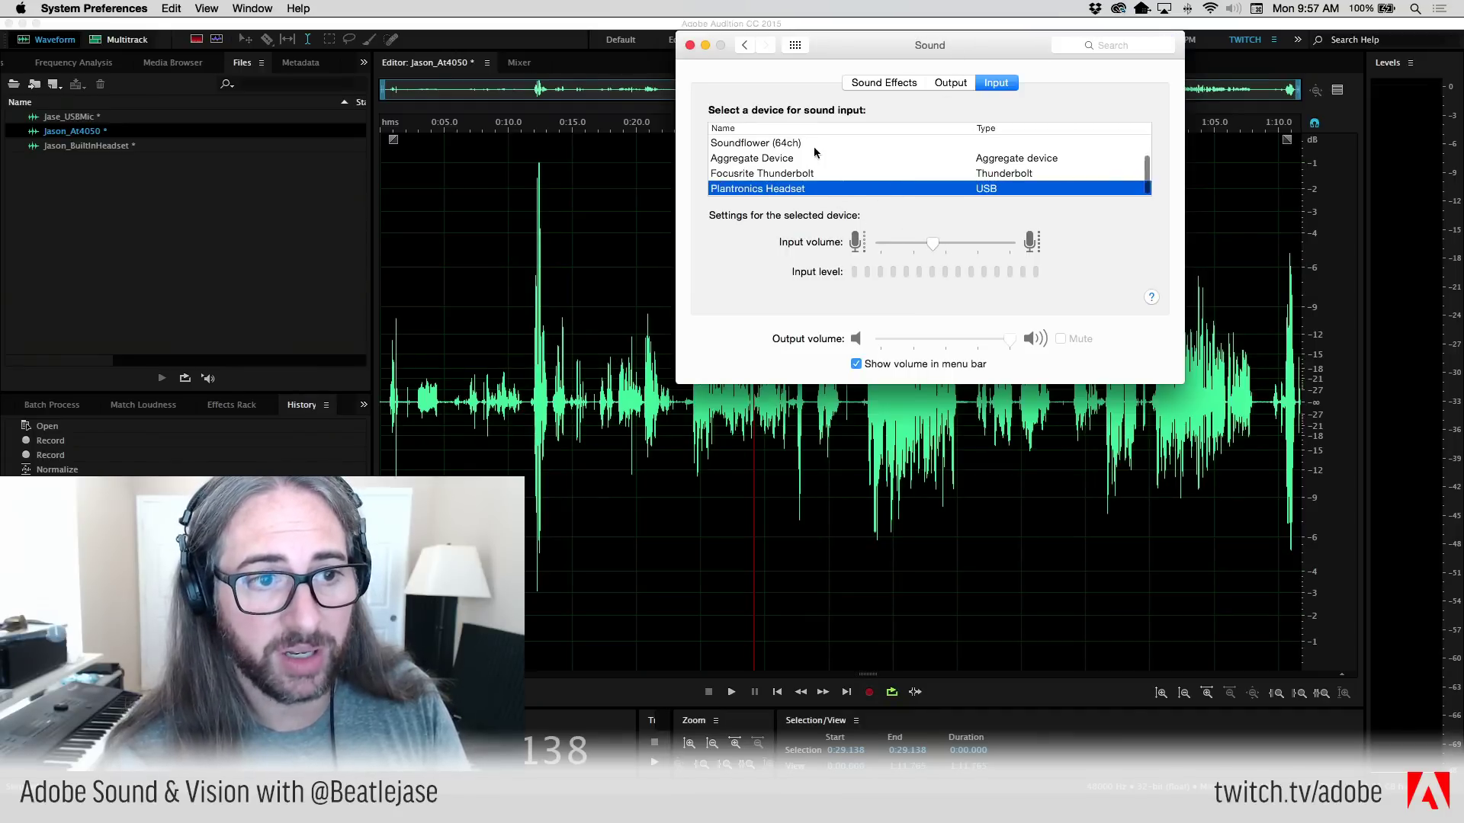
scroll(813, 146, "up", 2)
left_click(789, 144)
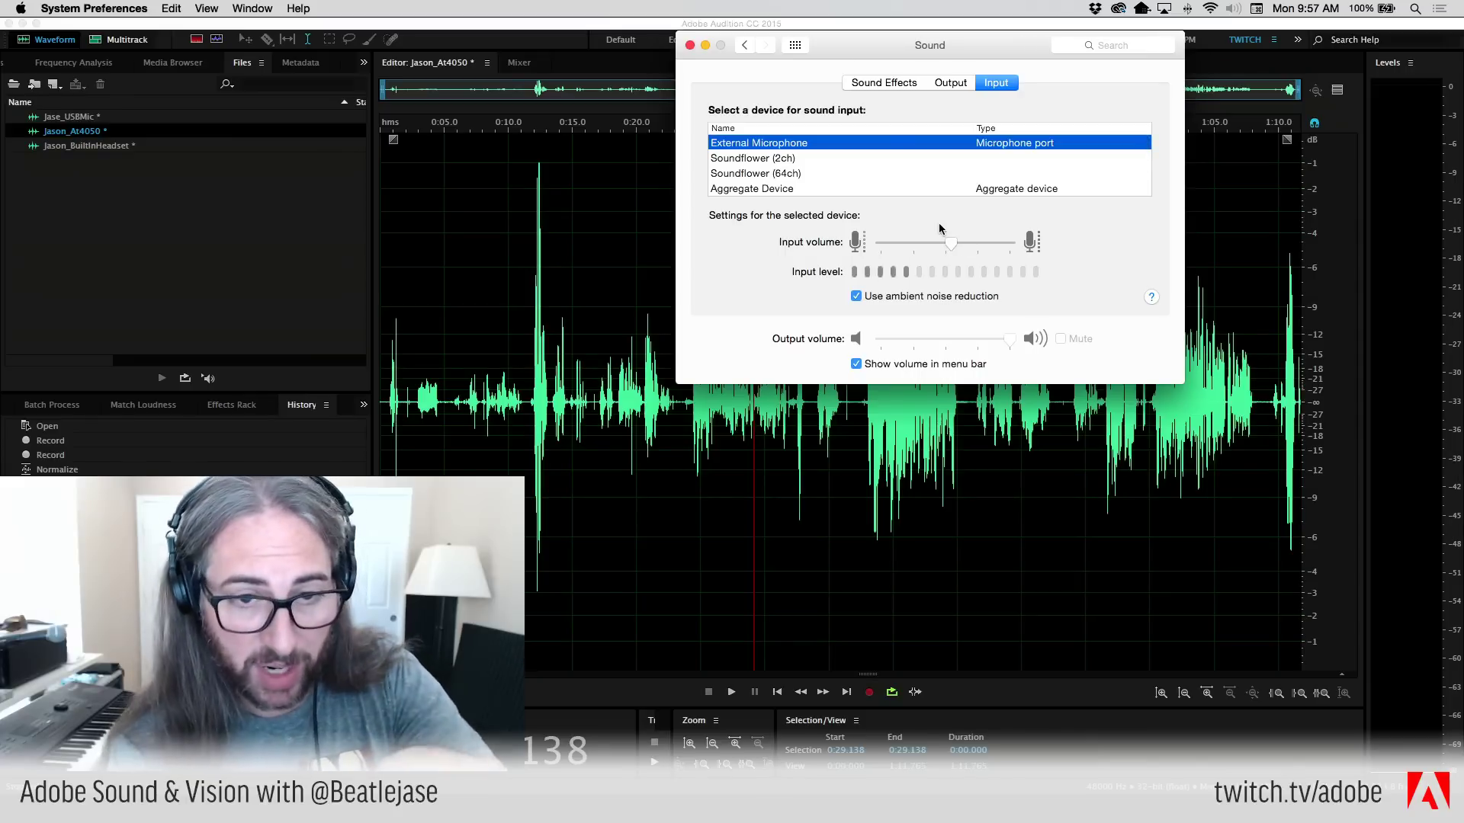
scroll(766, 167, "down", 2)
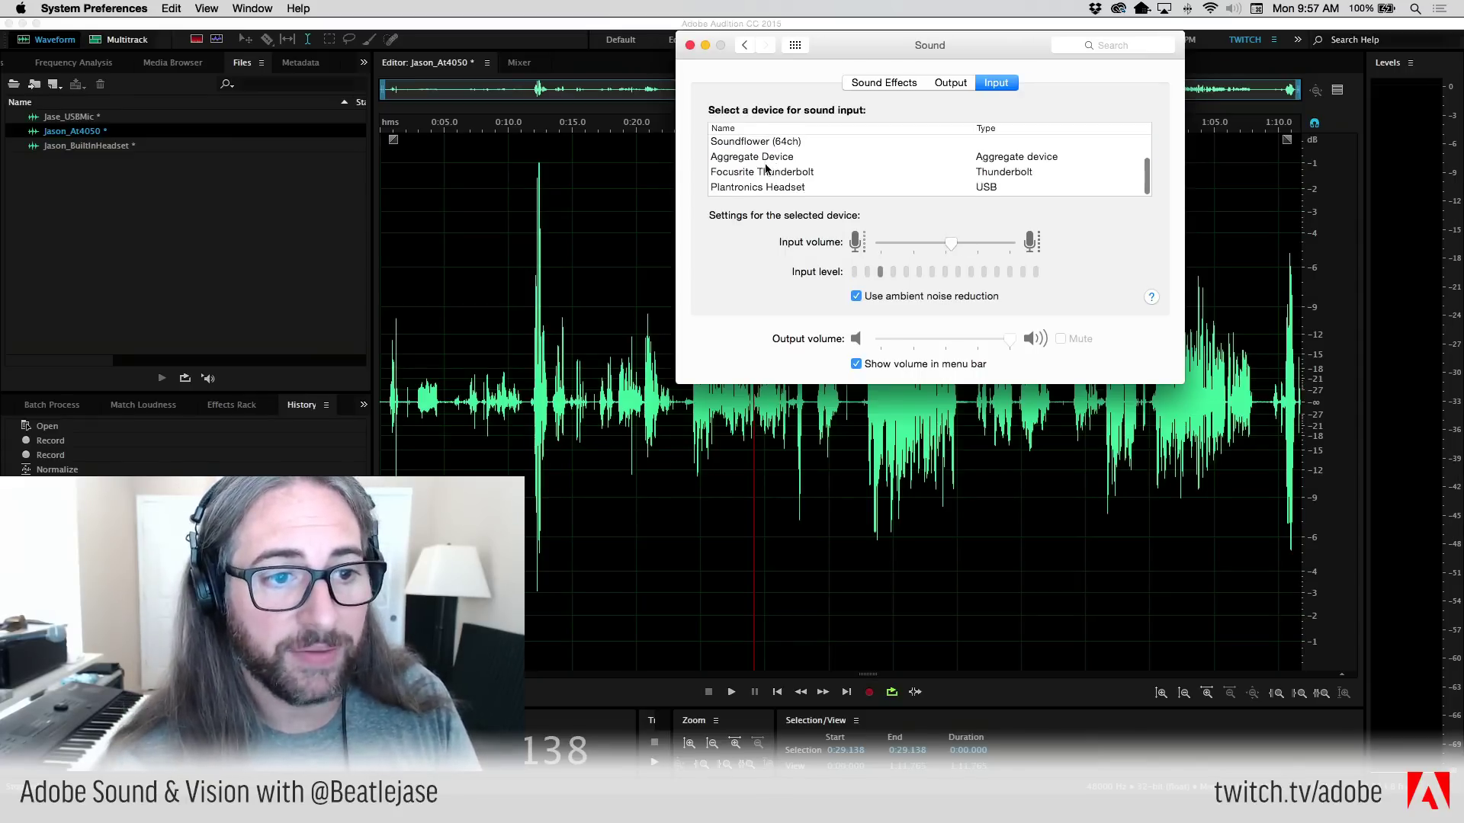
left_click(792, 173)
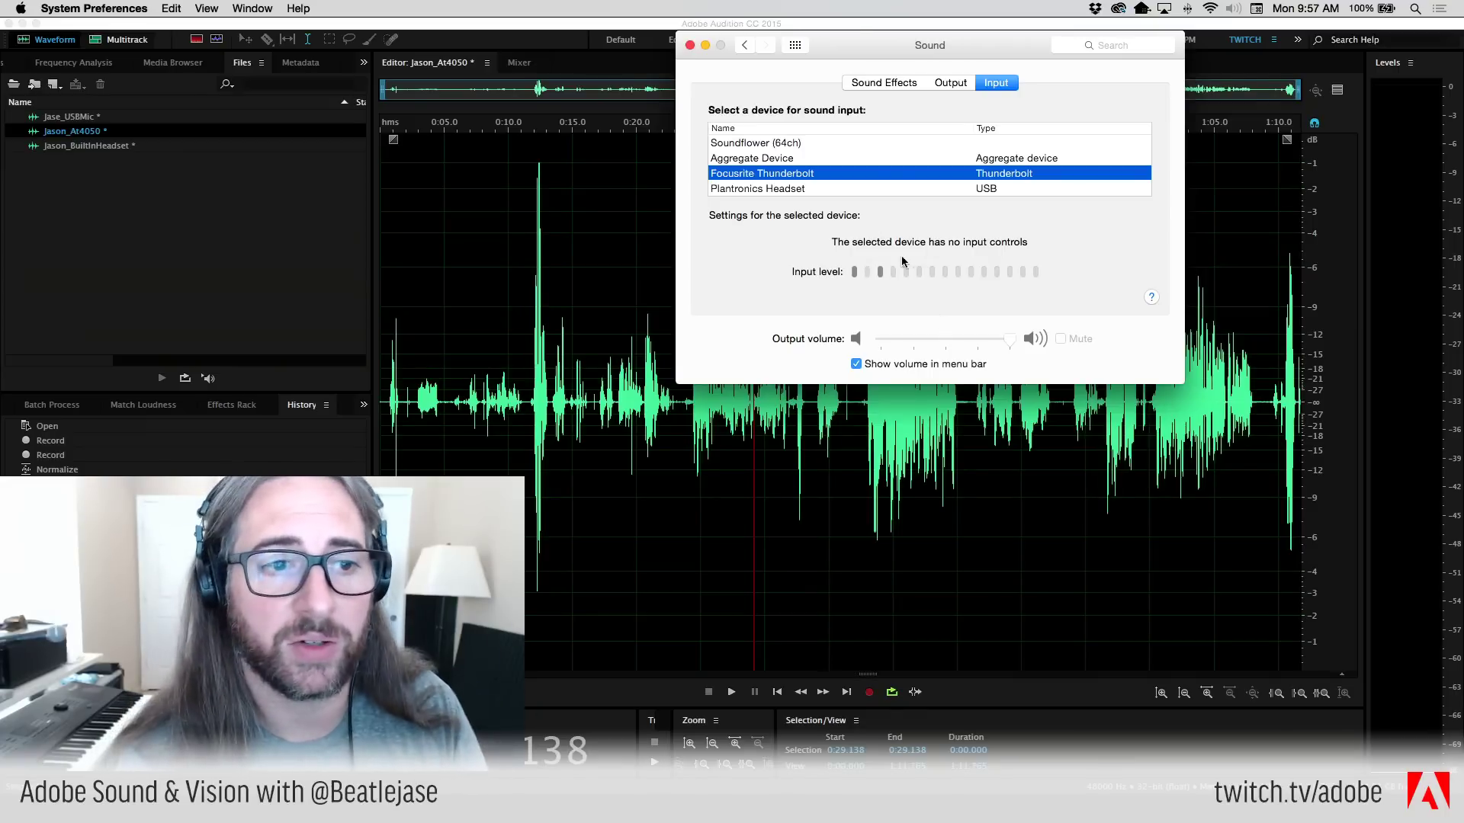
scroll(861, 156, "up", 2)
left_click(869, 145)
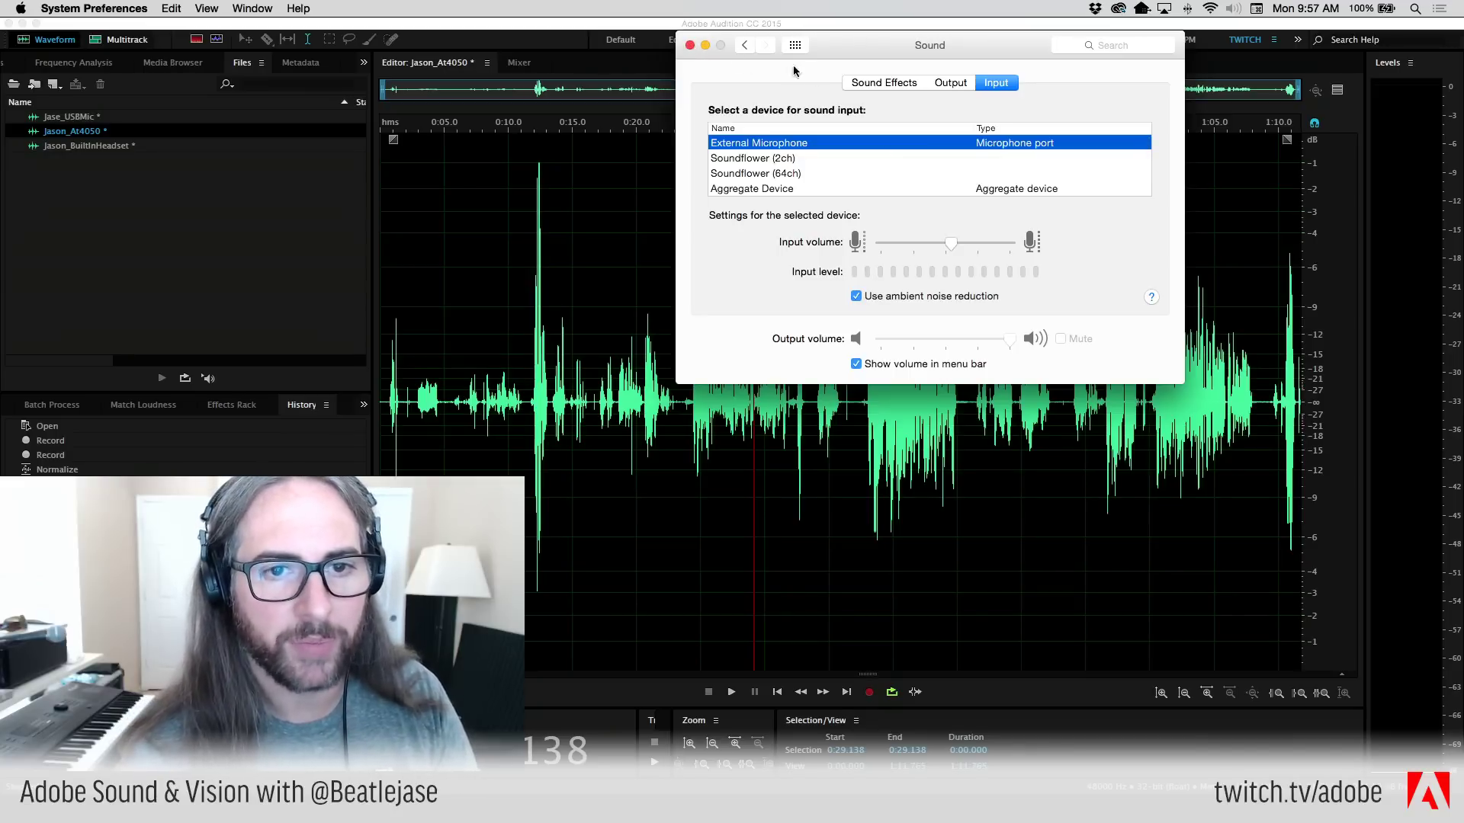
left_click(691, 46)
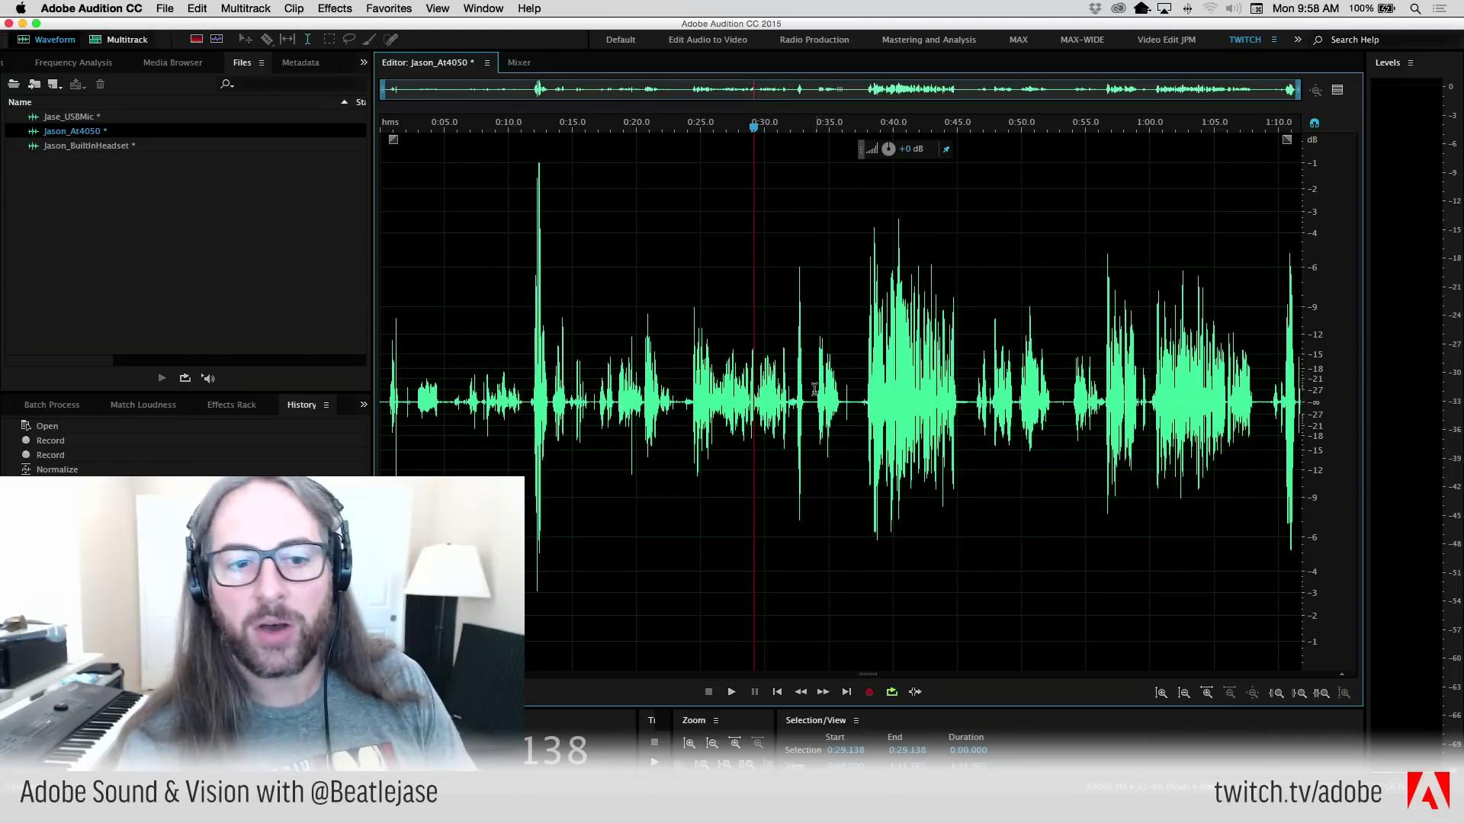
left_click(1192, 419)
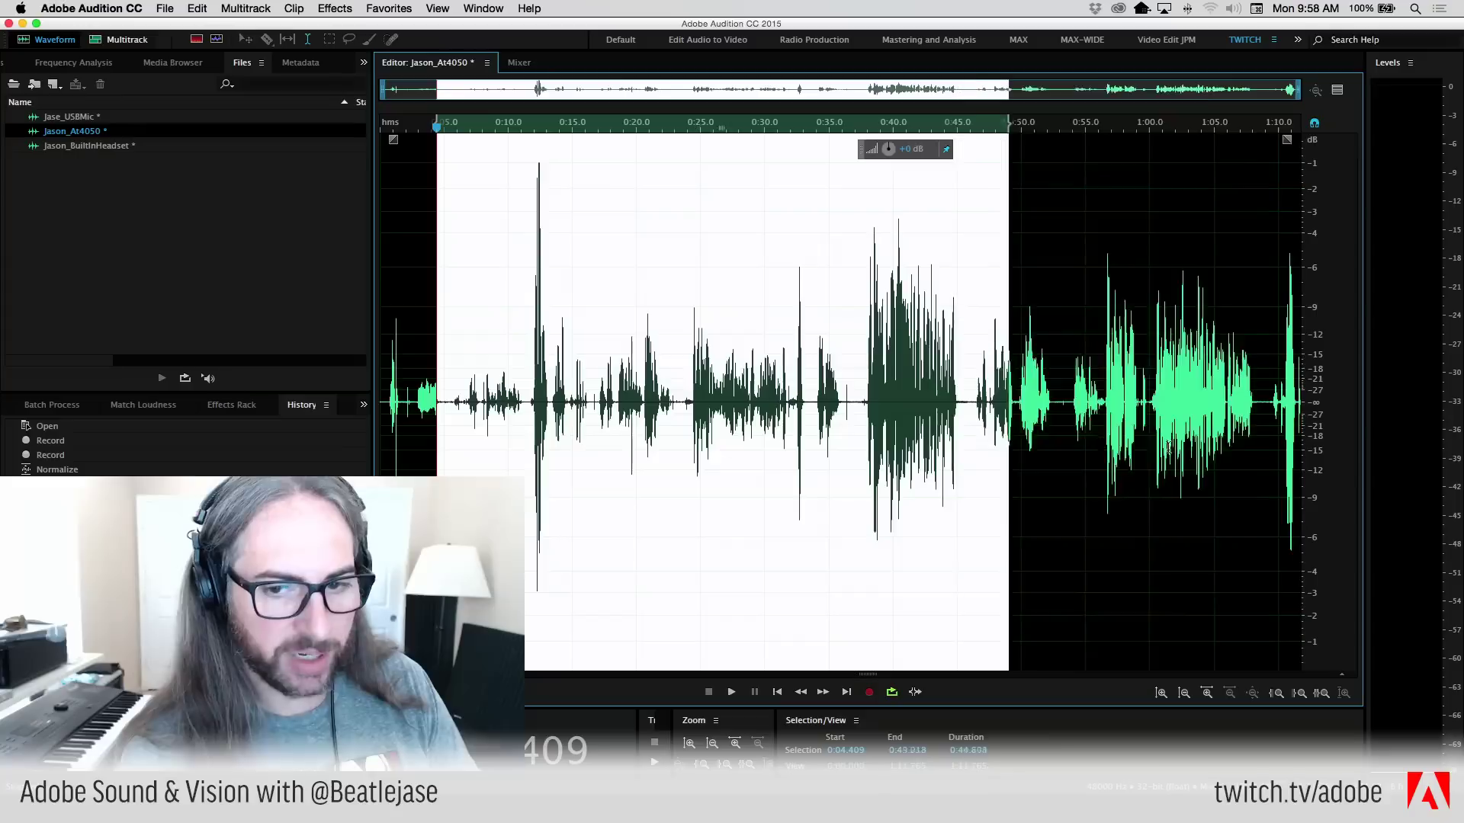
left_click(655, 423)
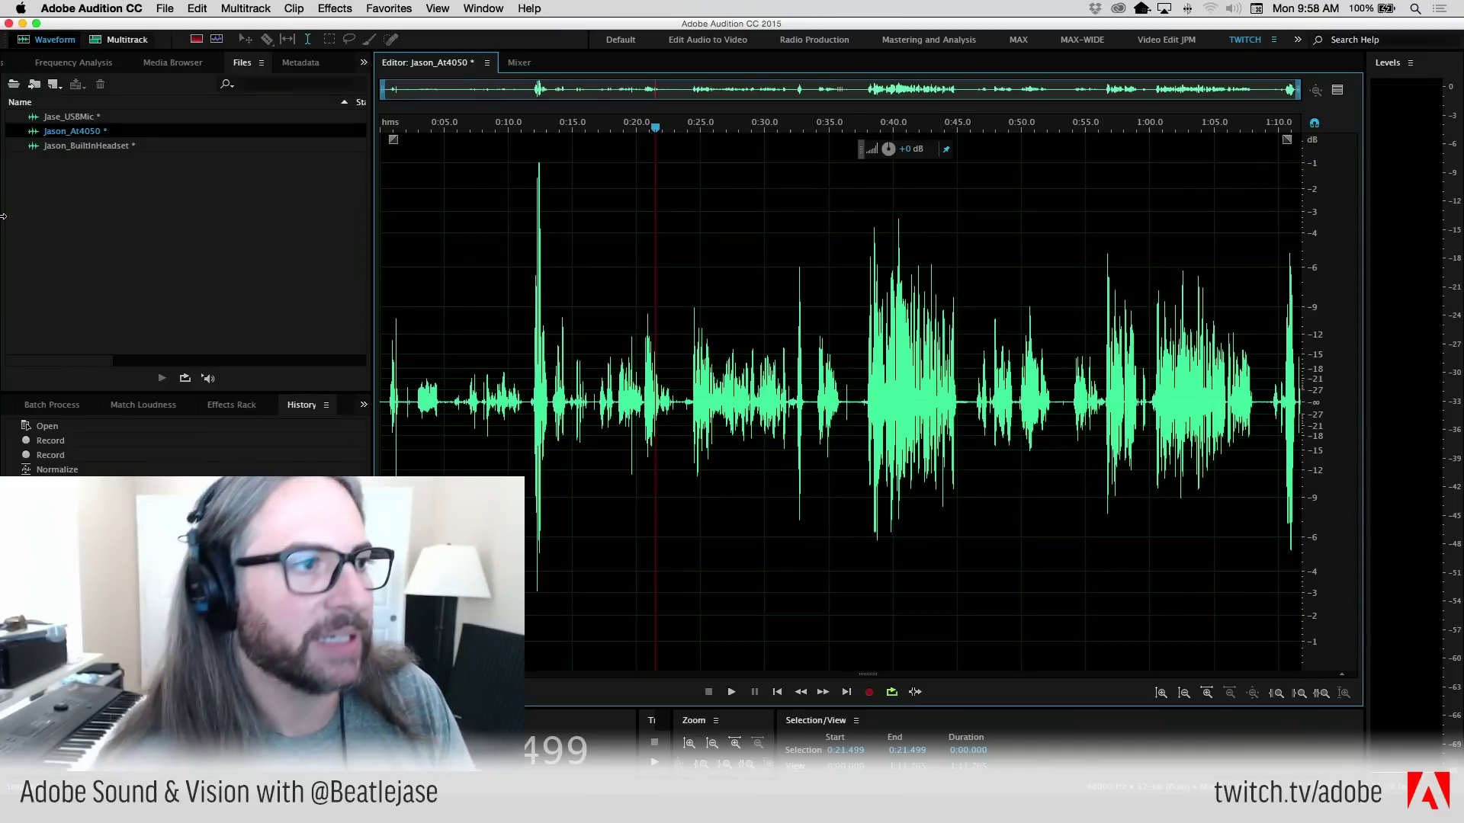
left_click(162, 8)
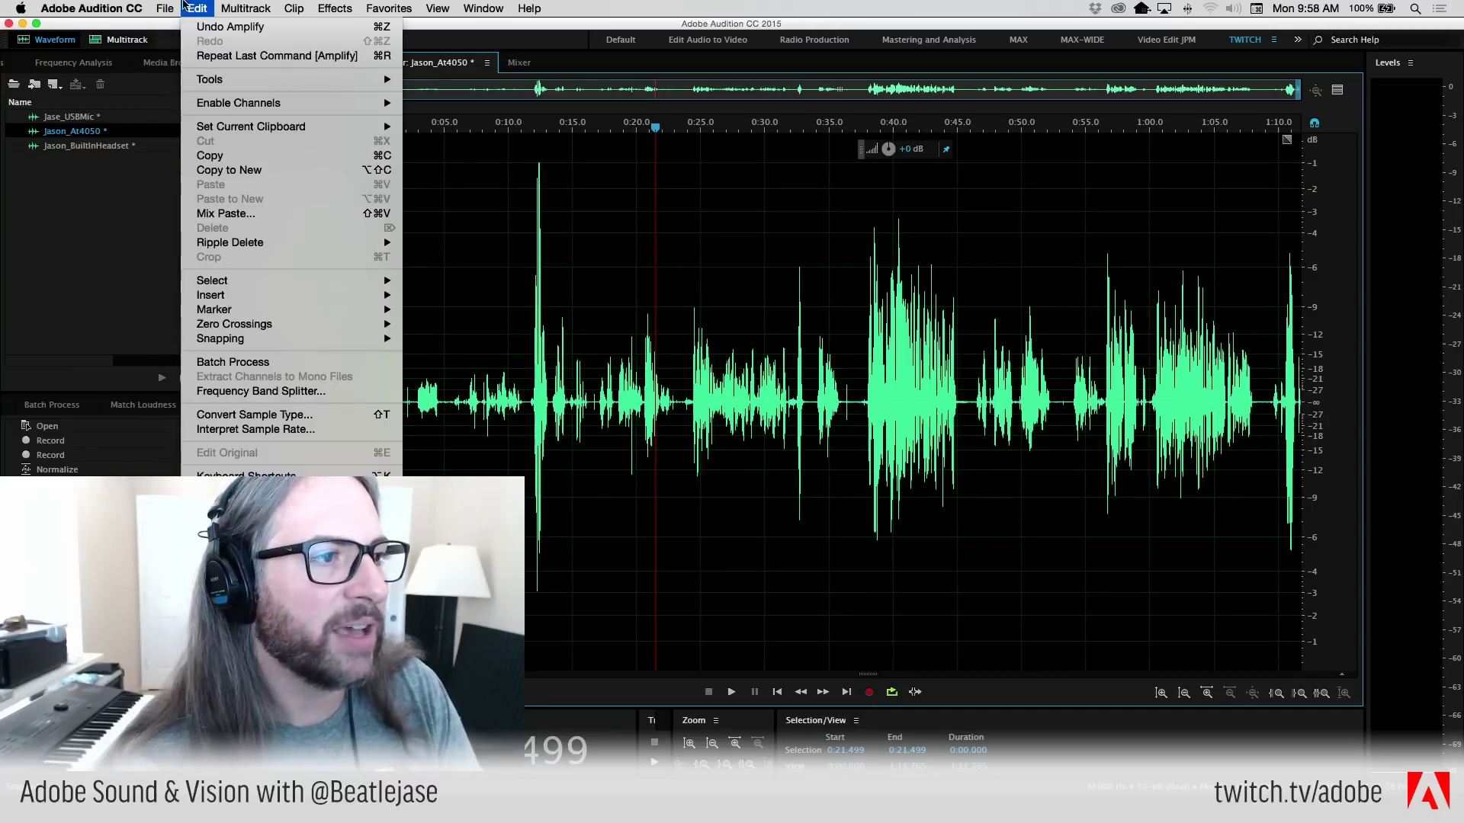
mouse_move(312, 26)
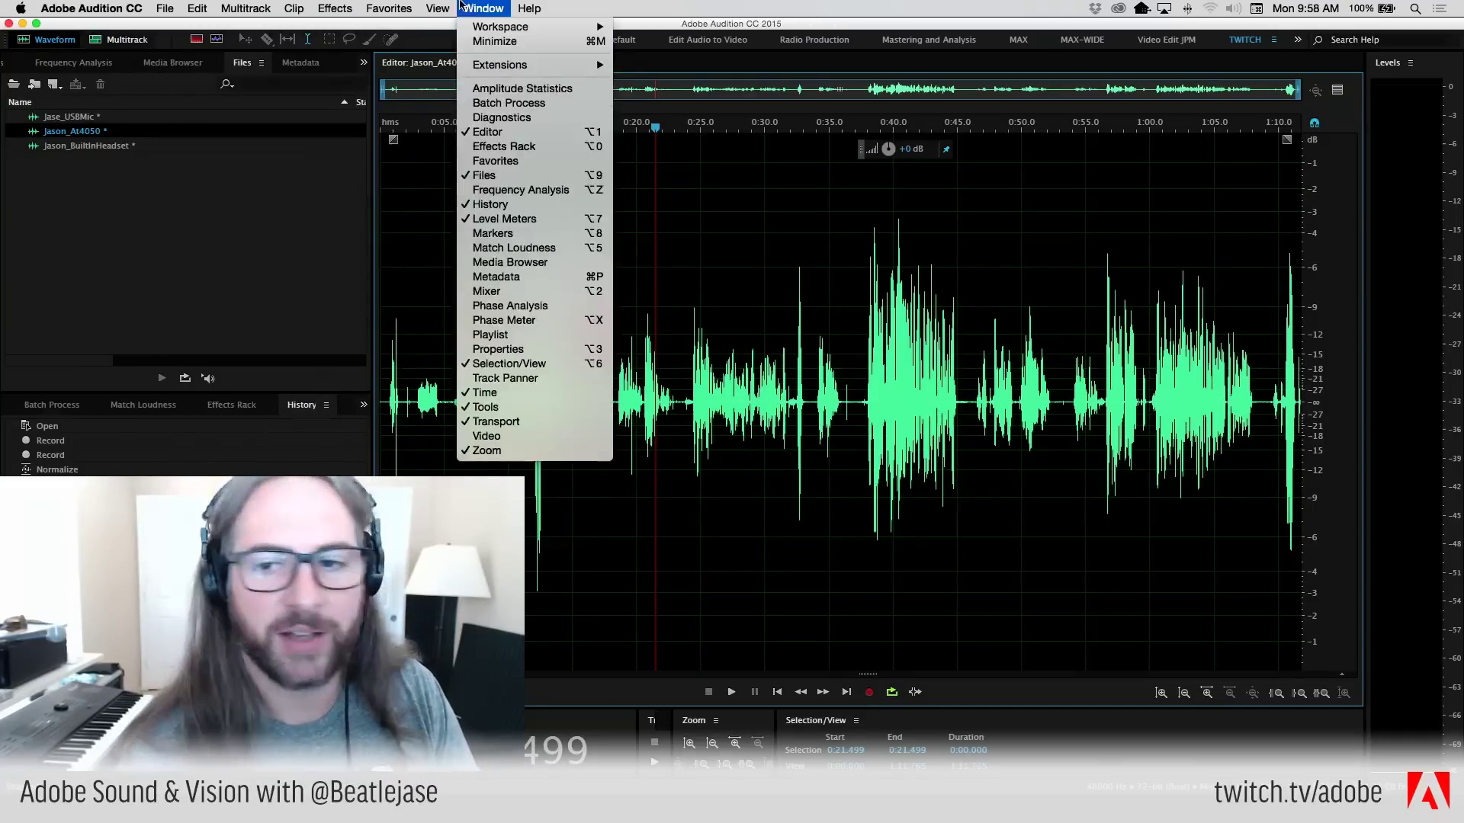
left_click(1293, 142)
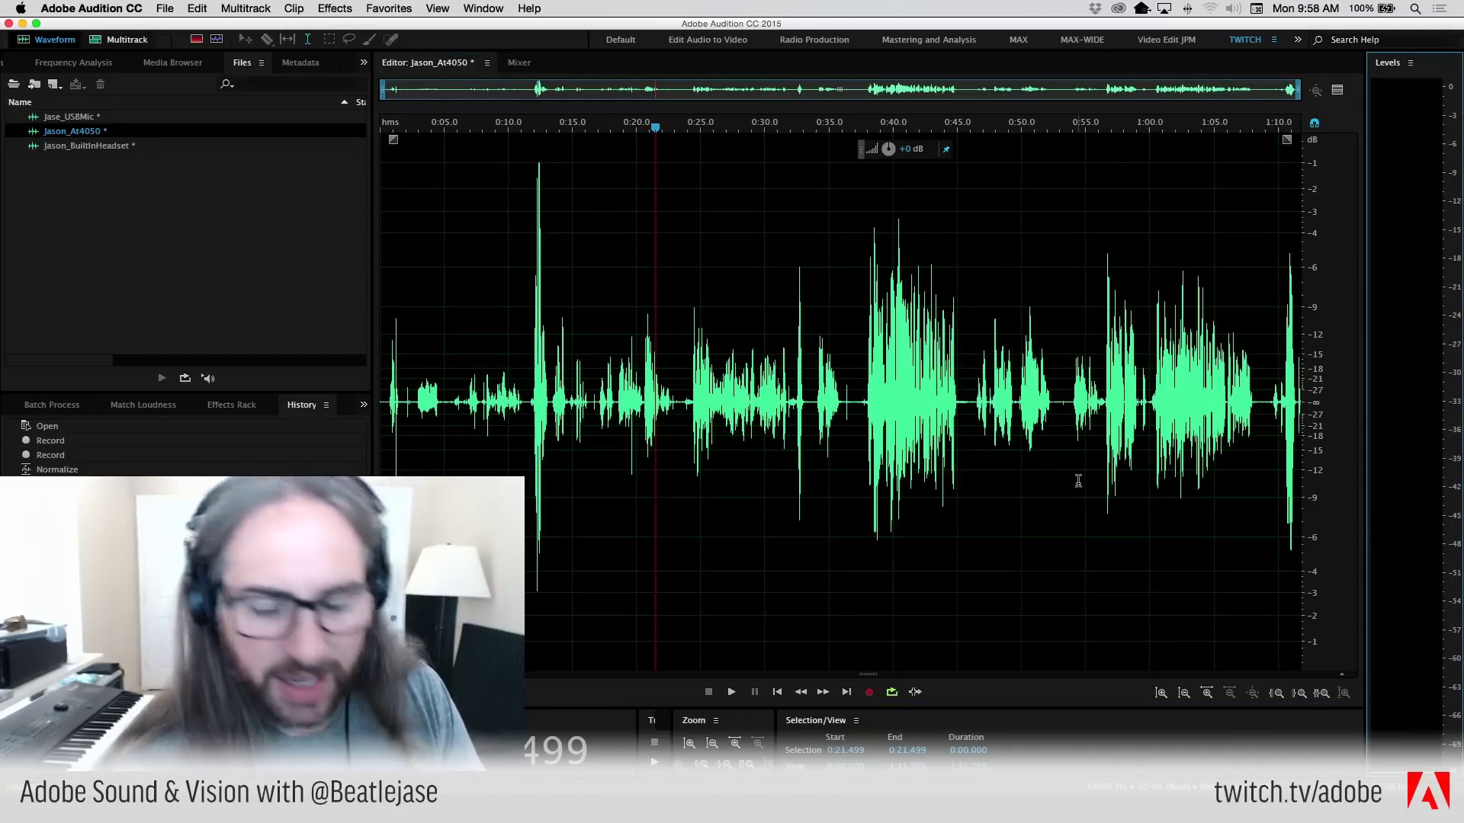
- Set up a new multitrack session named VoiceTest with the template set to None
left_click(178, 7)
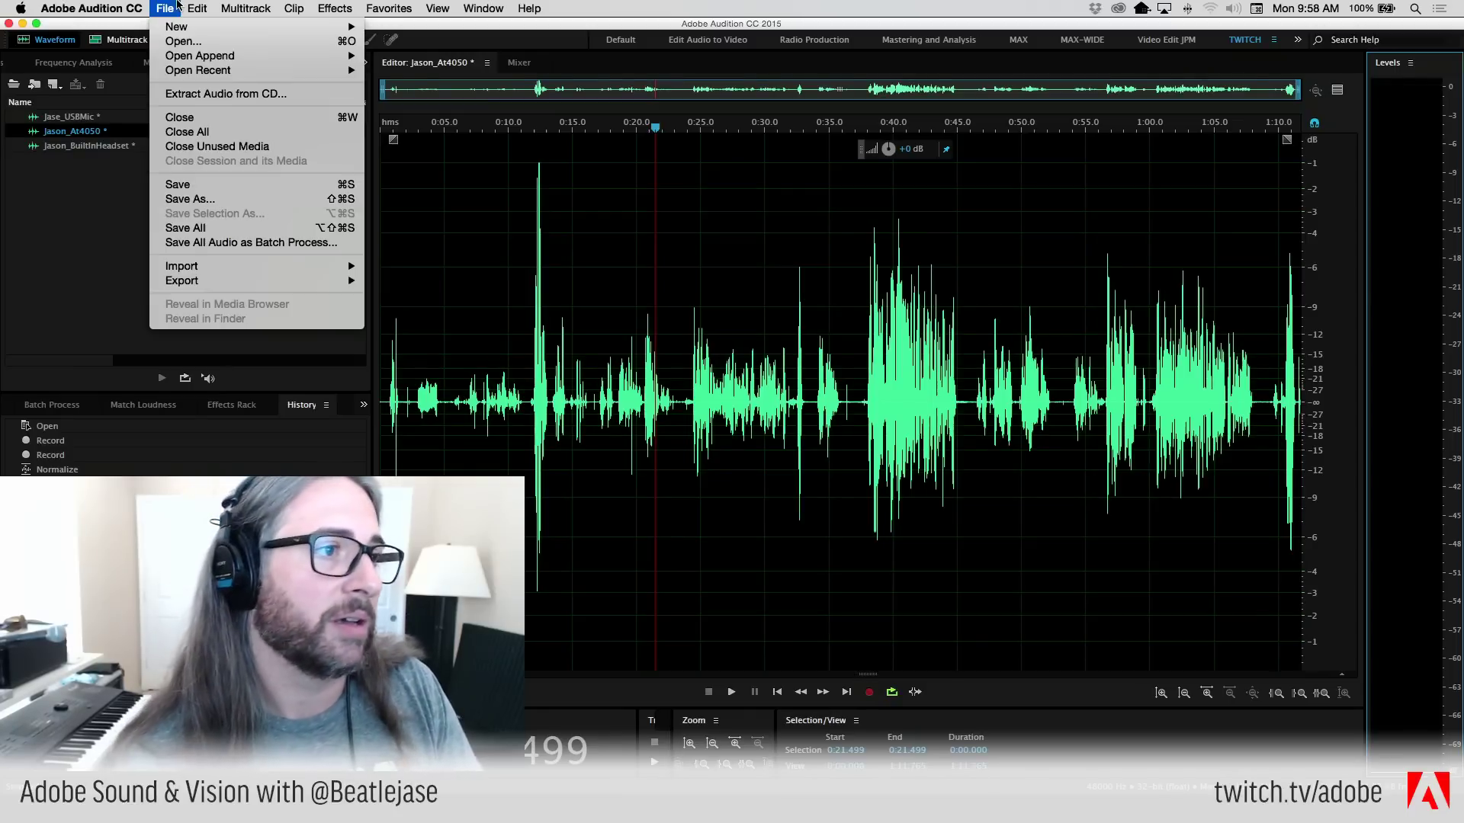
mouse_move(173, 30)
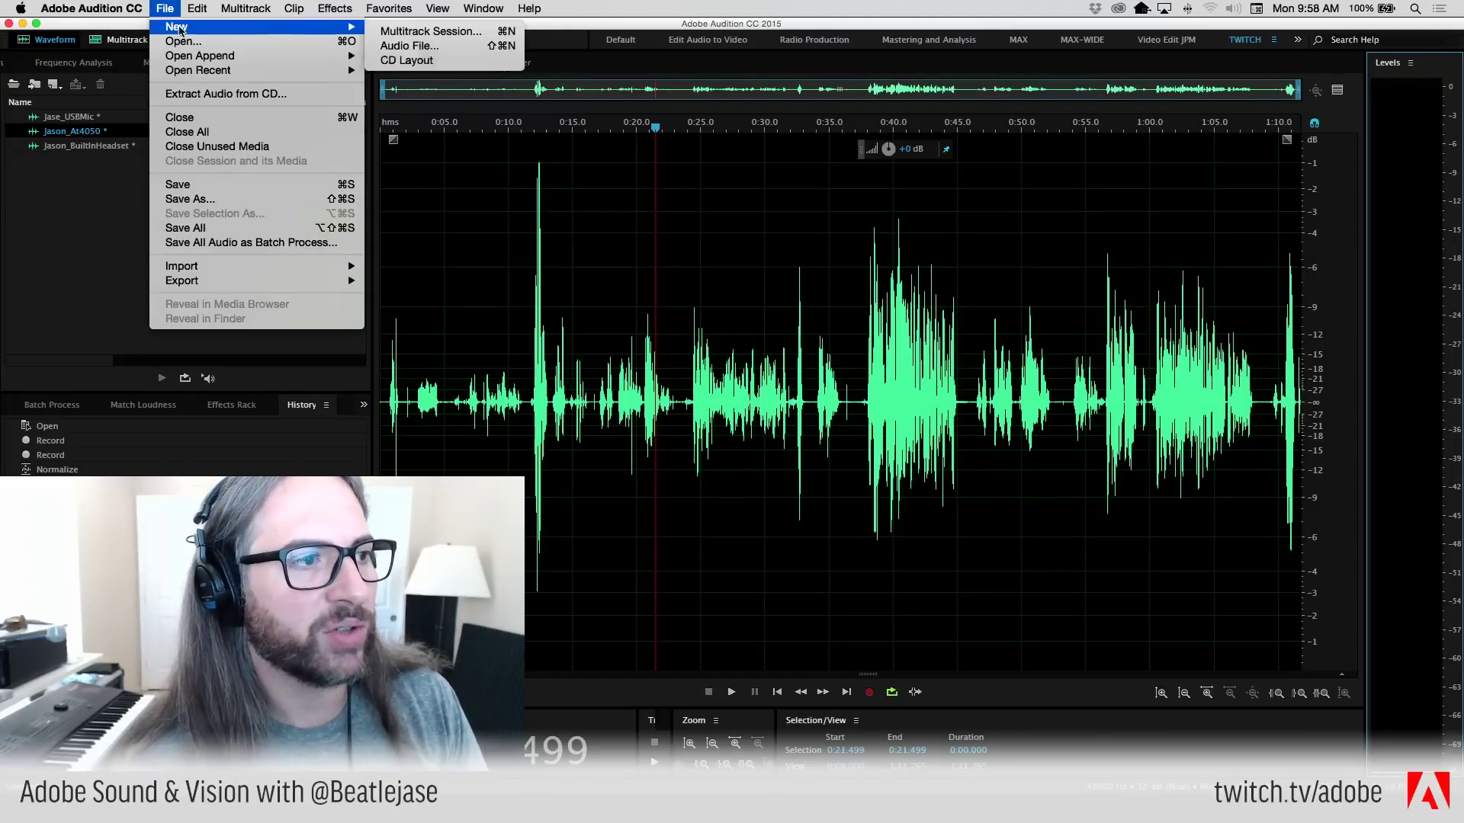
left_click(452, 31)
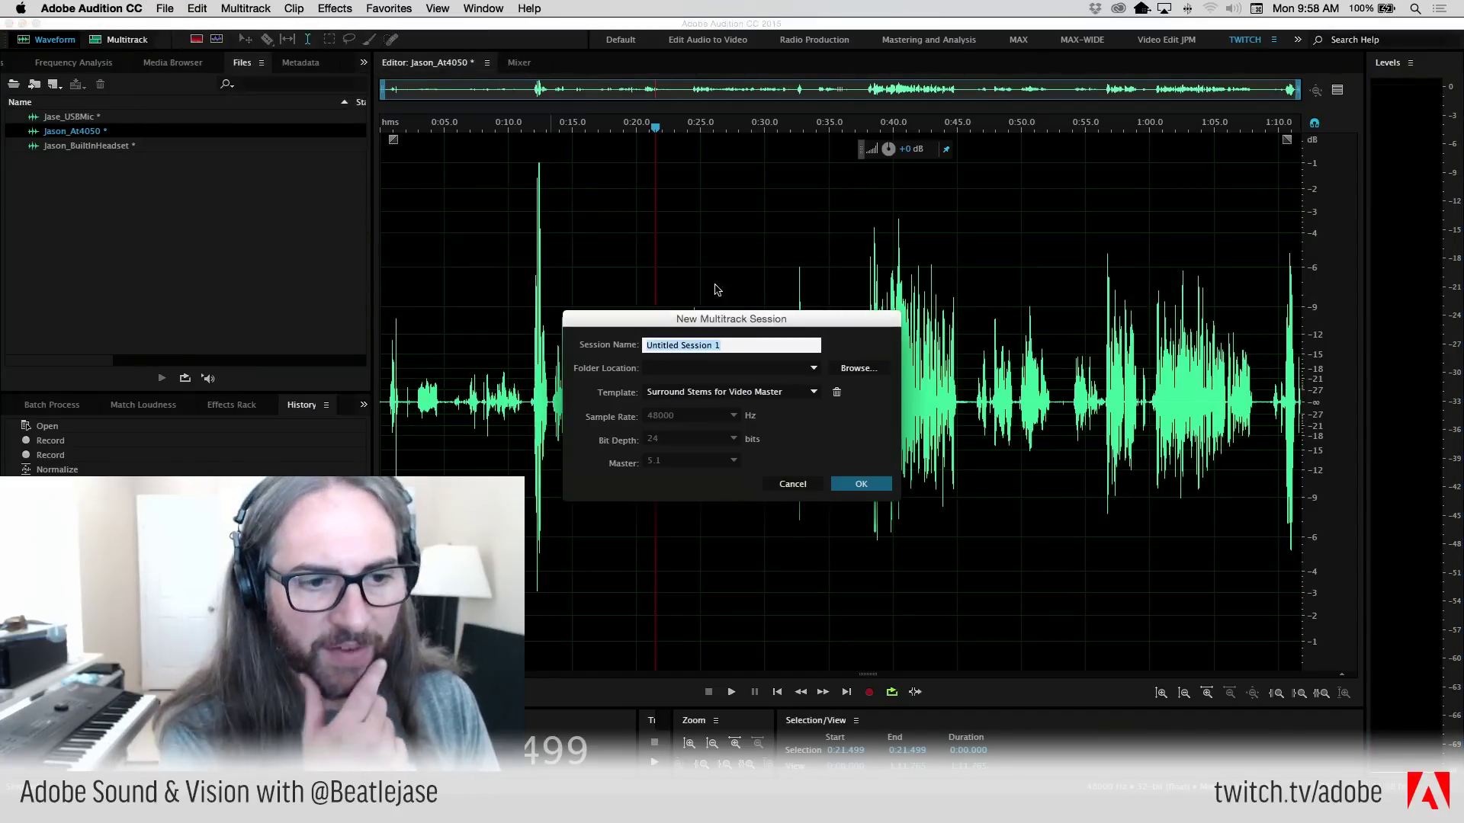
type("VoiceTest")
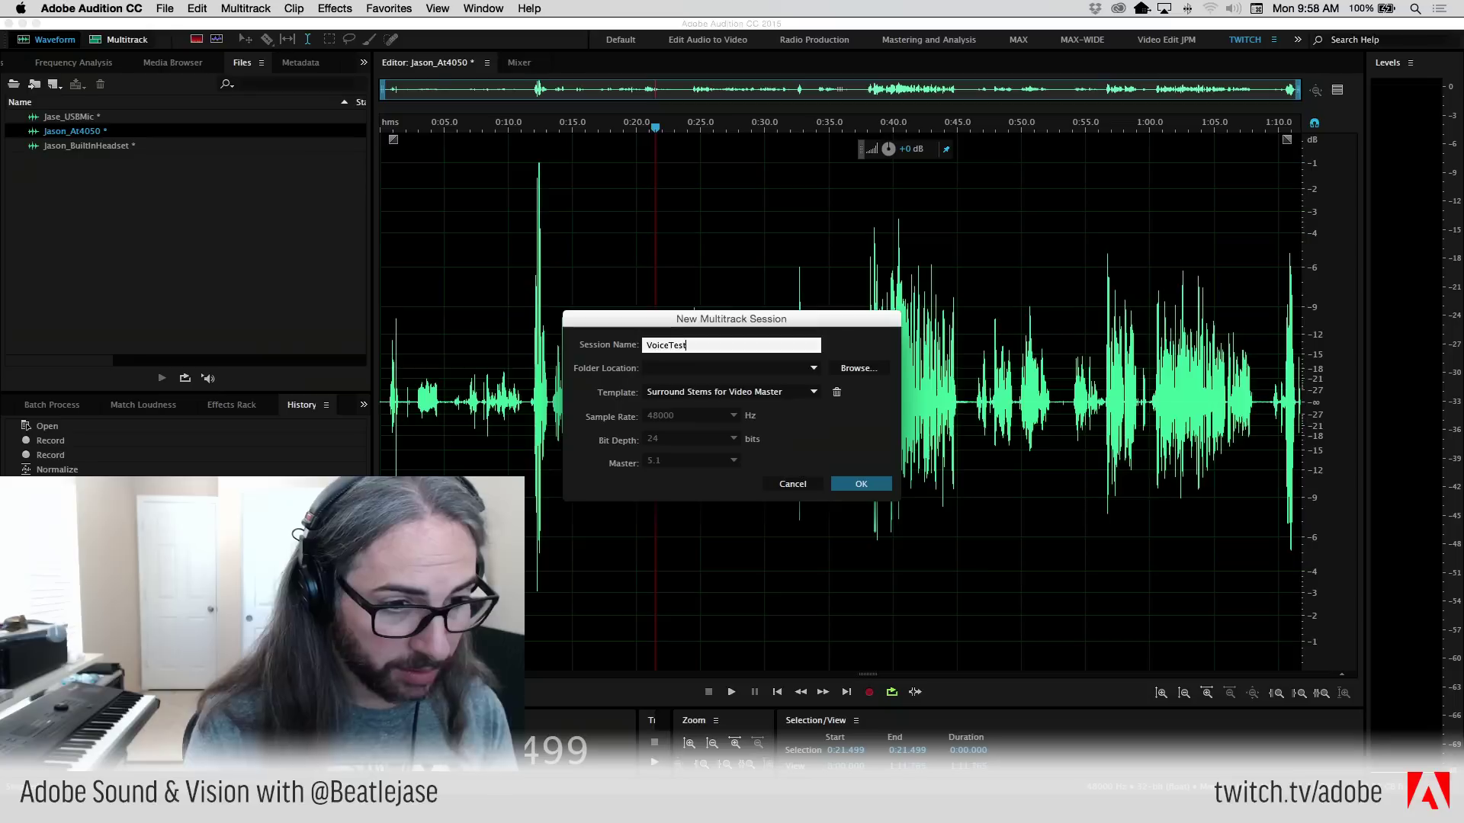
left_click(746, 392)
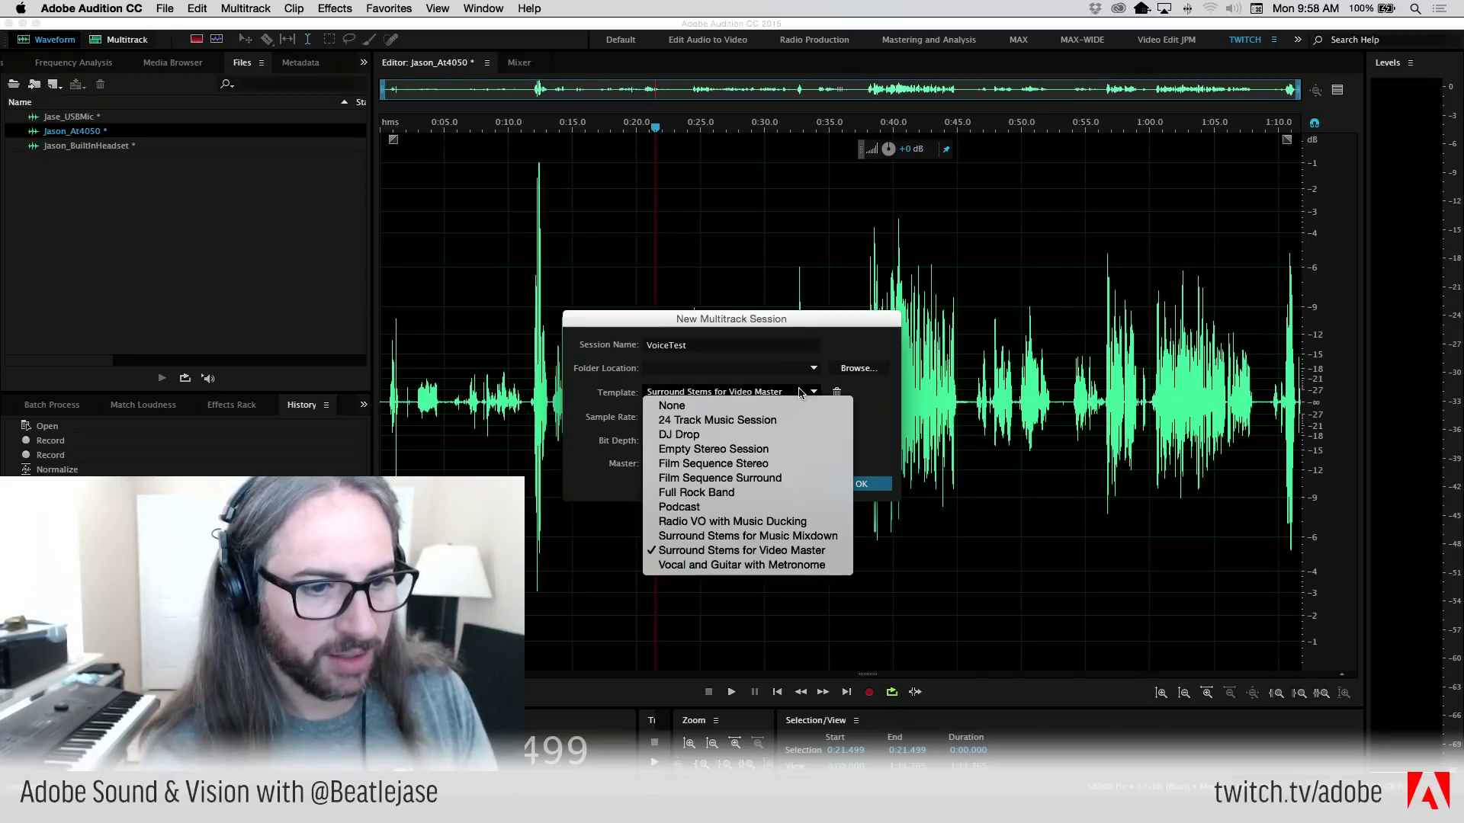
left_click(743, 407)
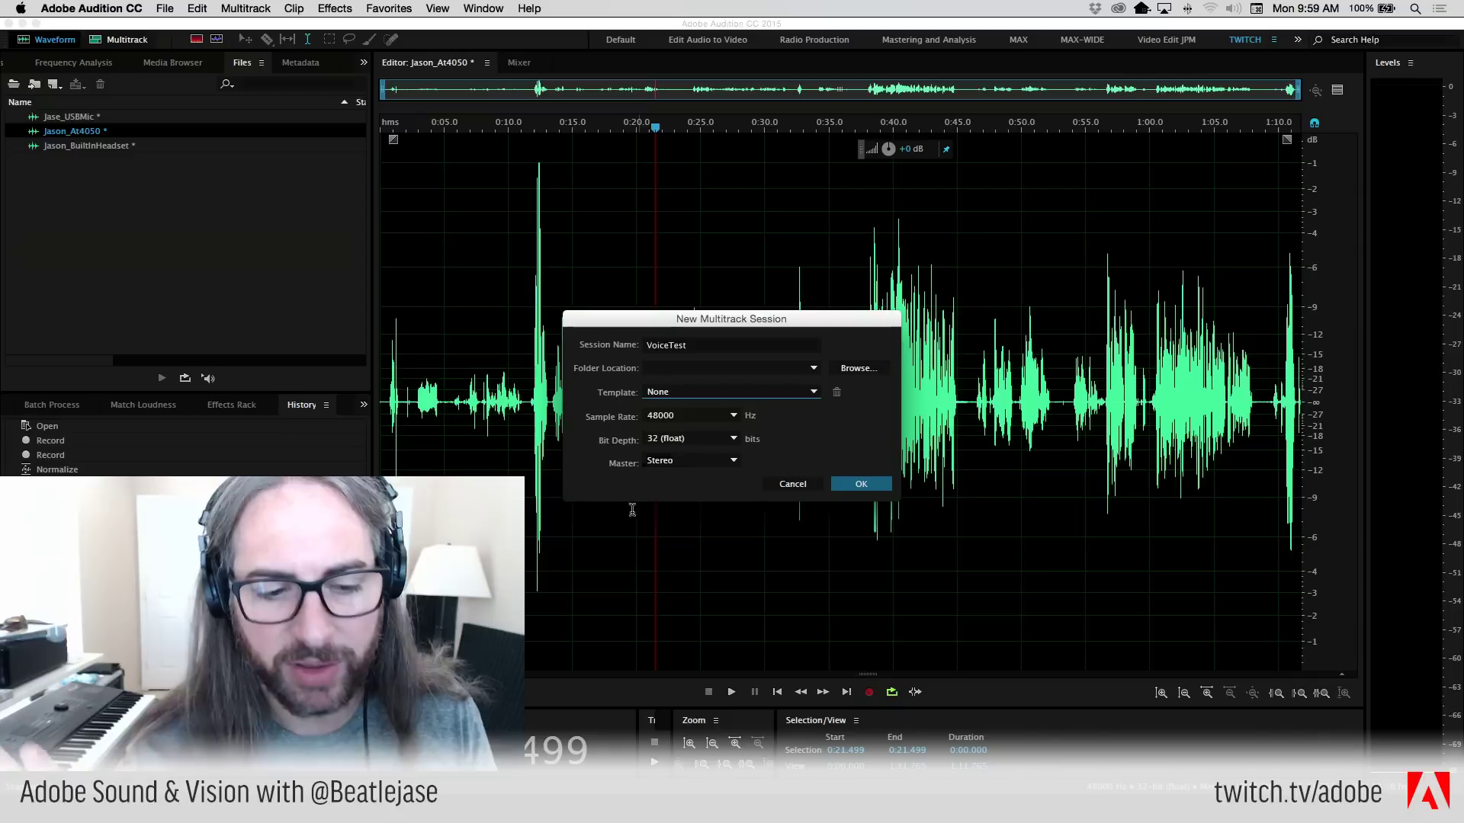
left_click(860, 484)
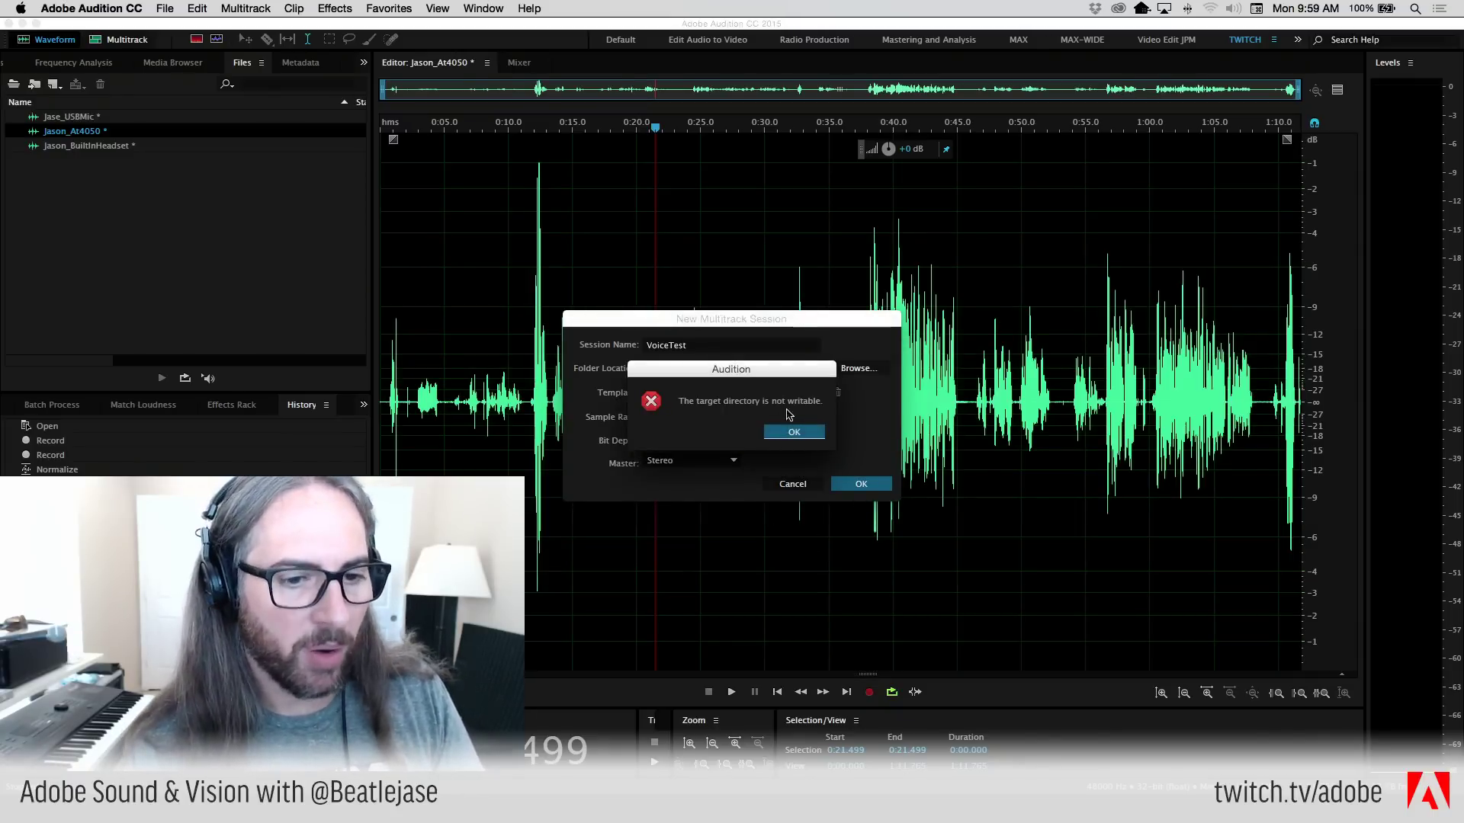
left_click(795, 431)
- Choose the Desktop as the session's folder location and create the session
left_click(869, 369)
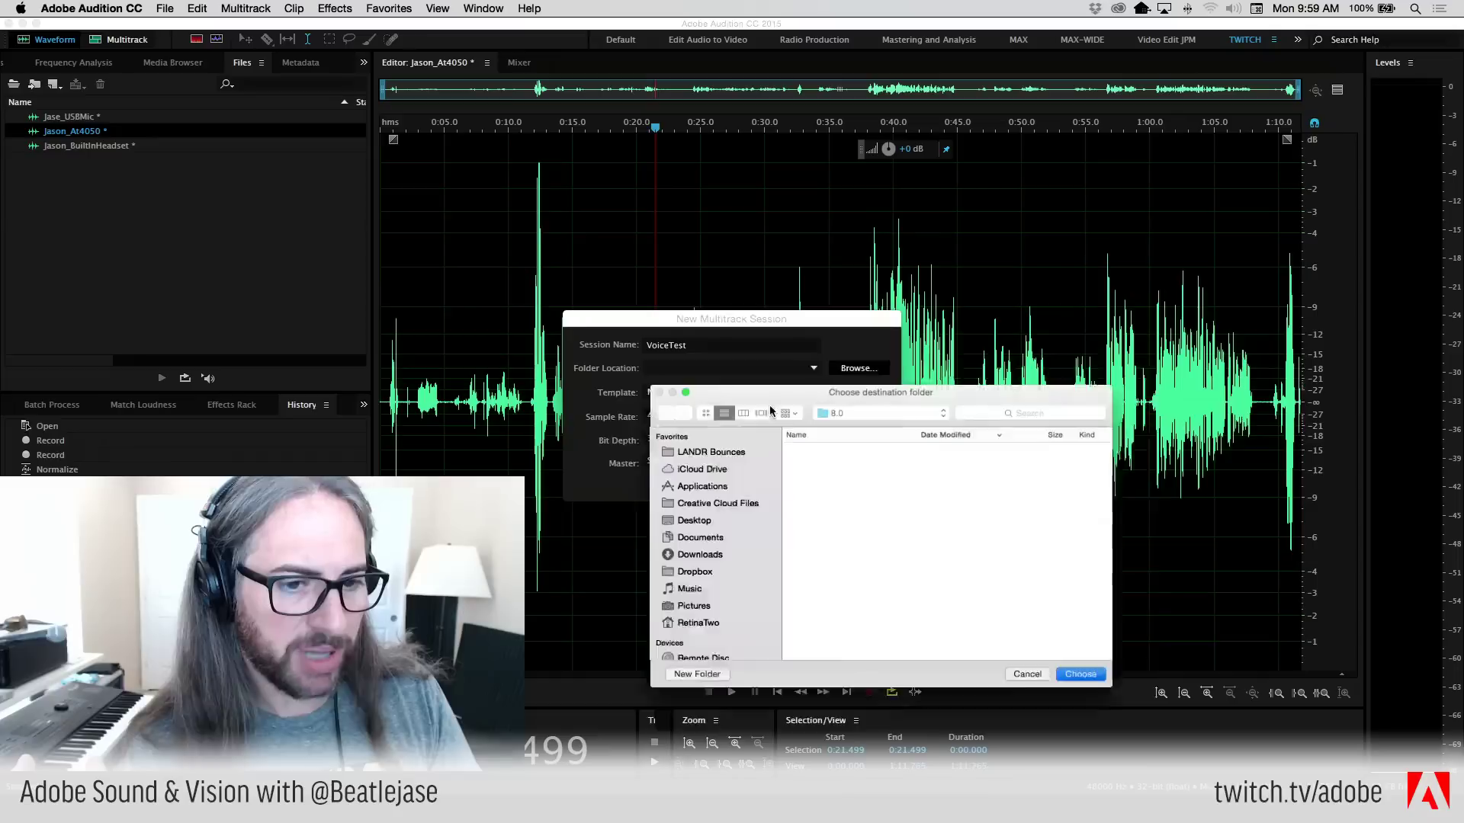
left_click(670, 519)
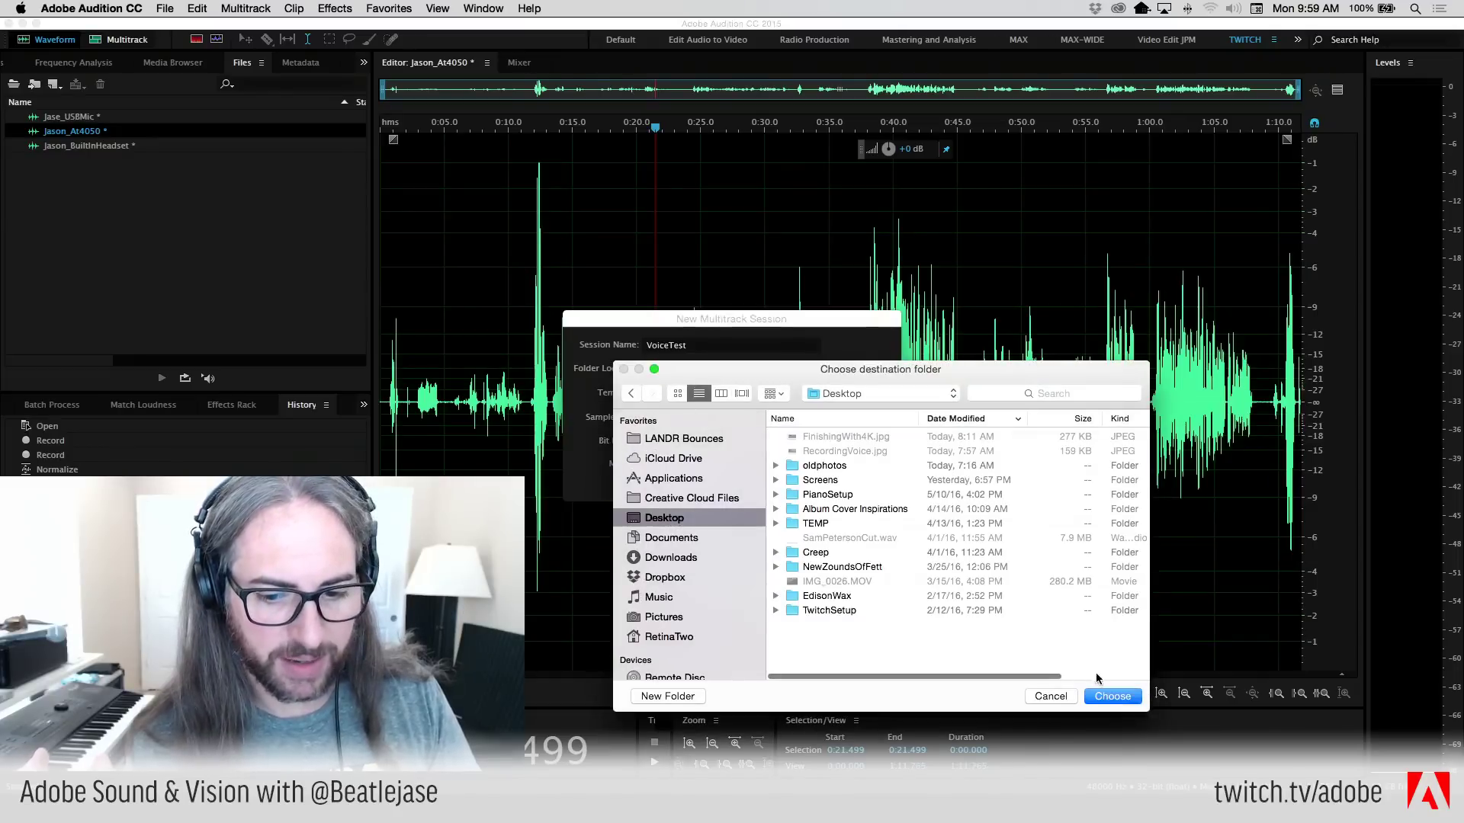
left_click(1112, 696)
left_click(860, 484)
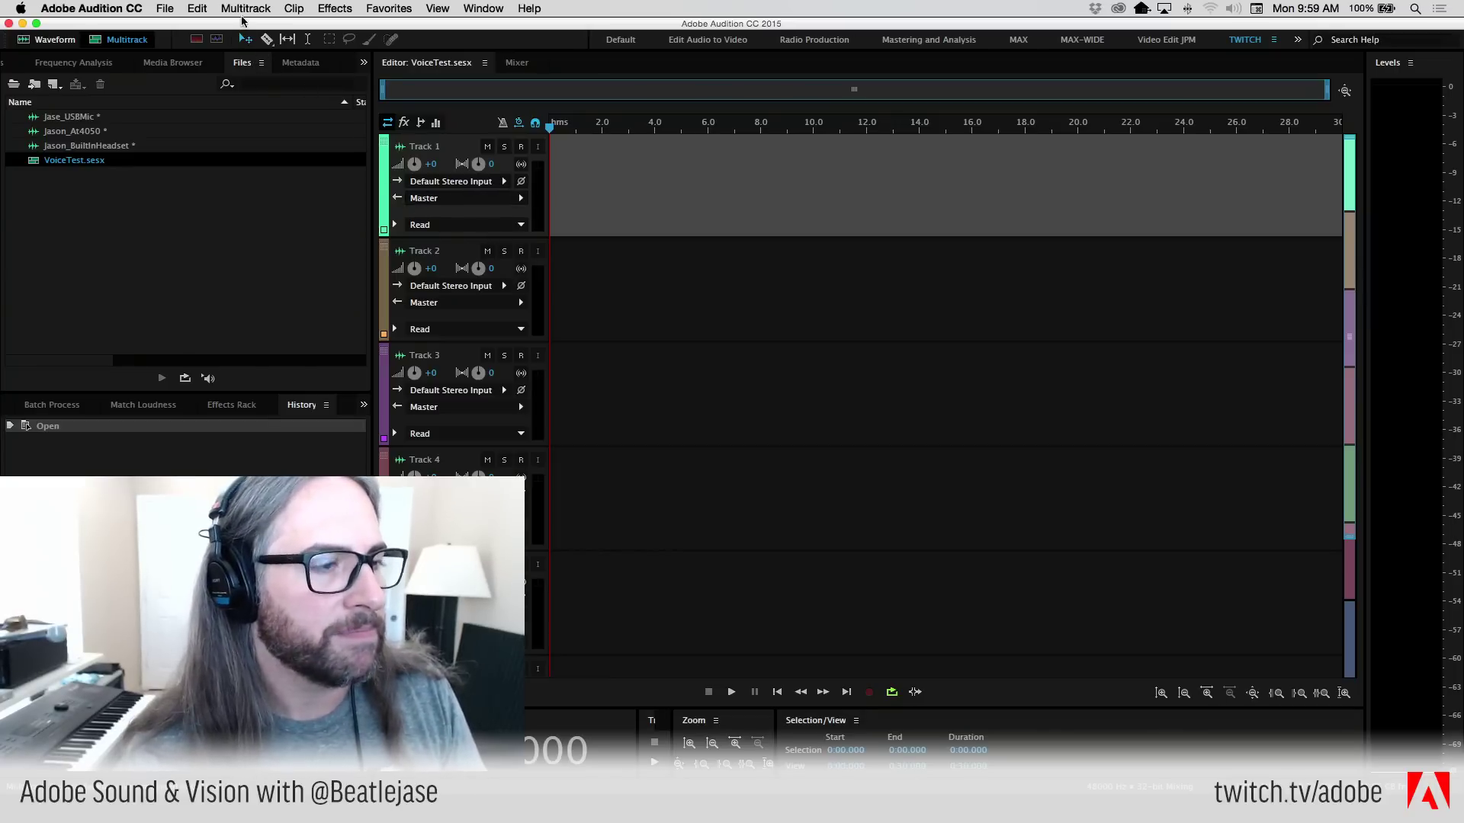
- Rename the session's first track as VOICE_AT4050
double_click(420, 146)
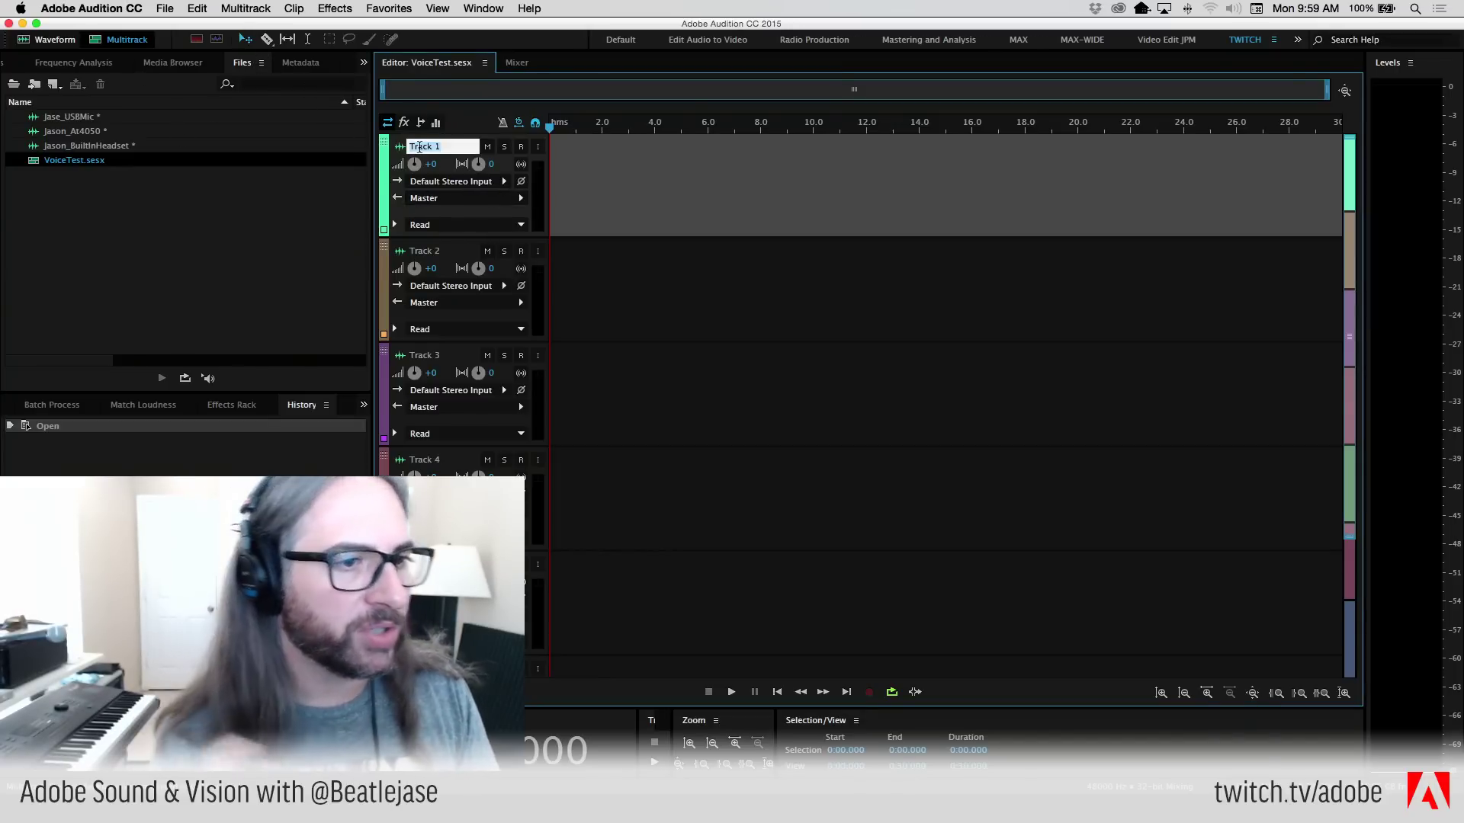
type("VOICE_")
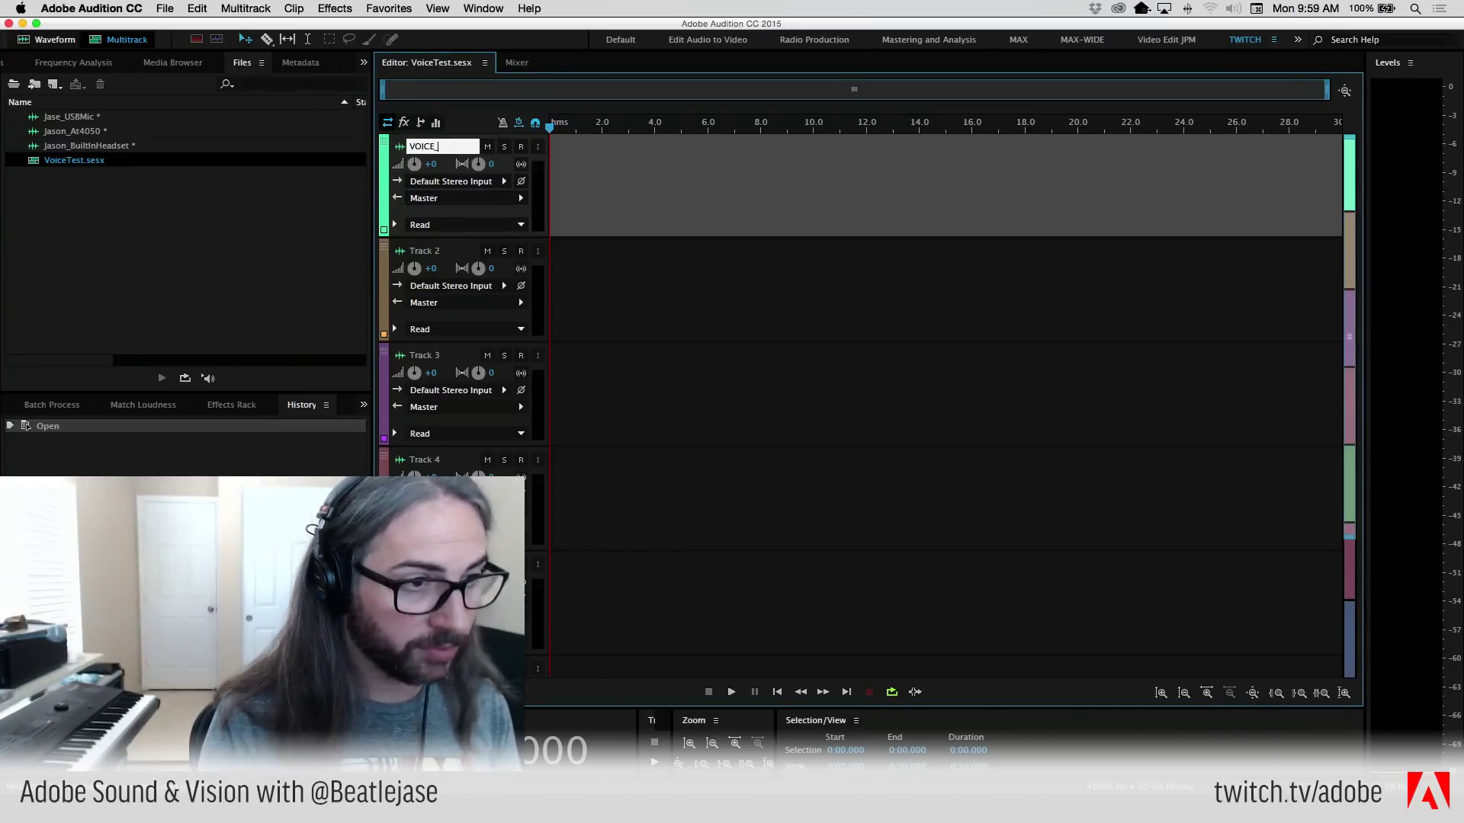
type("AT4050")
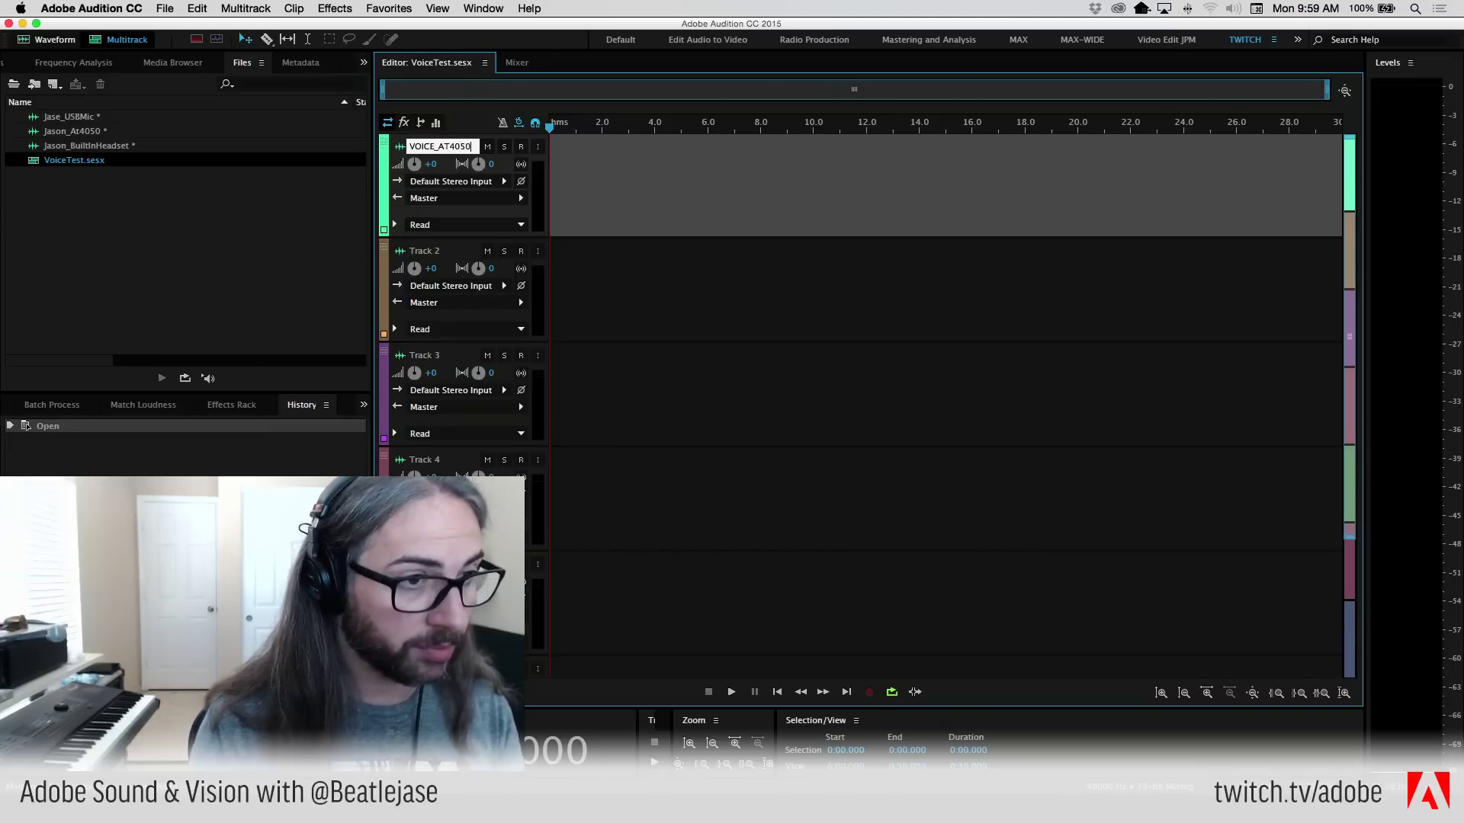
key("Return")
- Check the default input and output devices in the Audio Hardware preferences and close the preferences
left_click(111, 8)
mouse_move(133, 50)
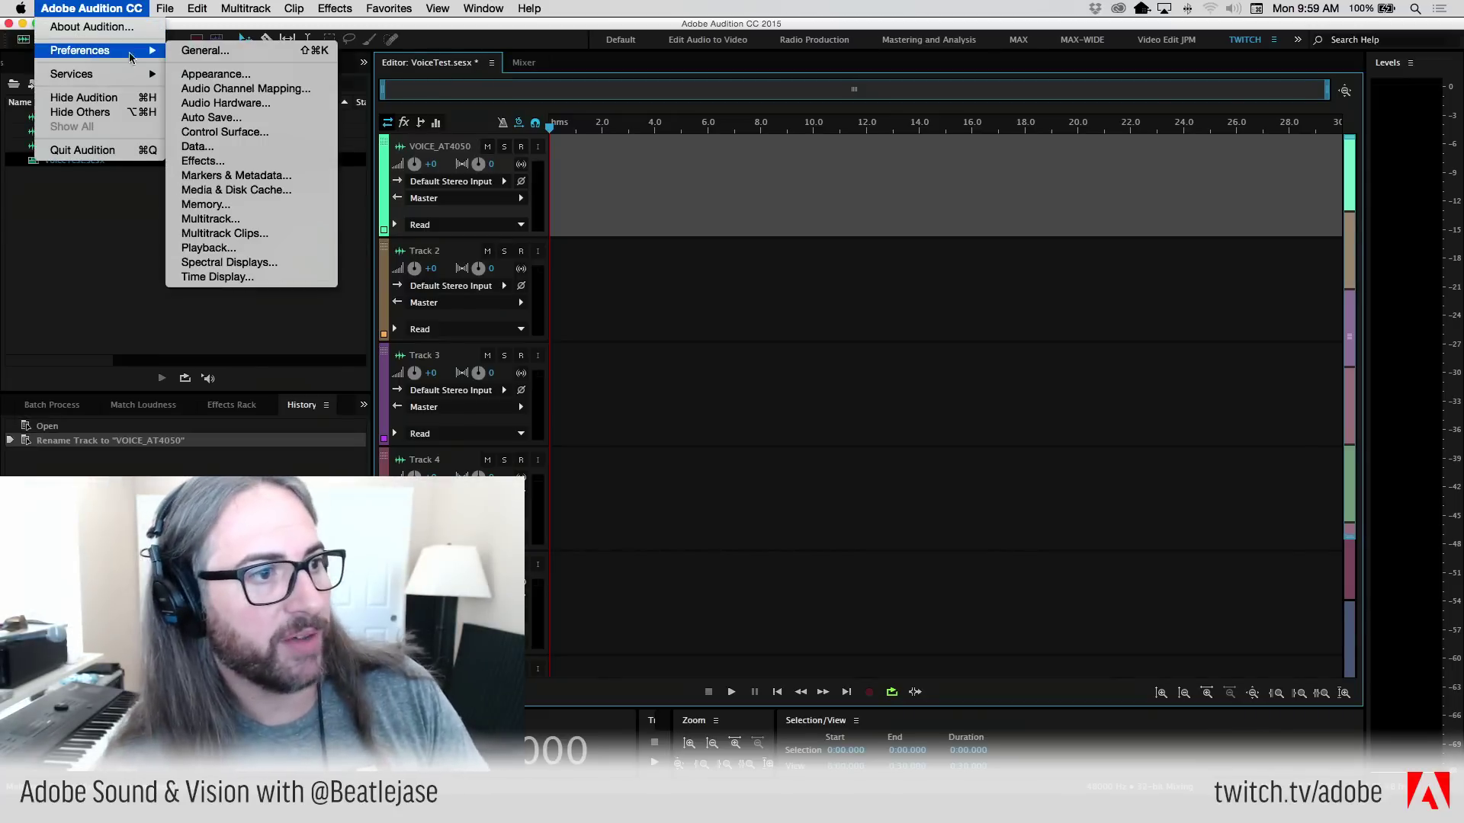
left_click(226, 102)
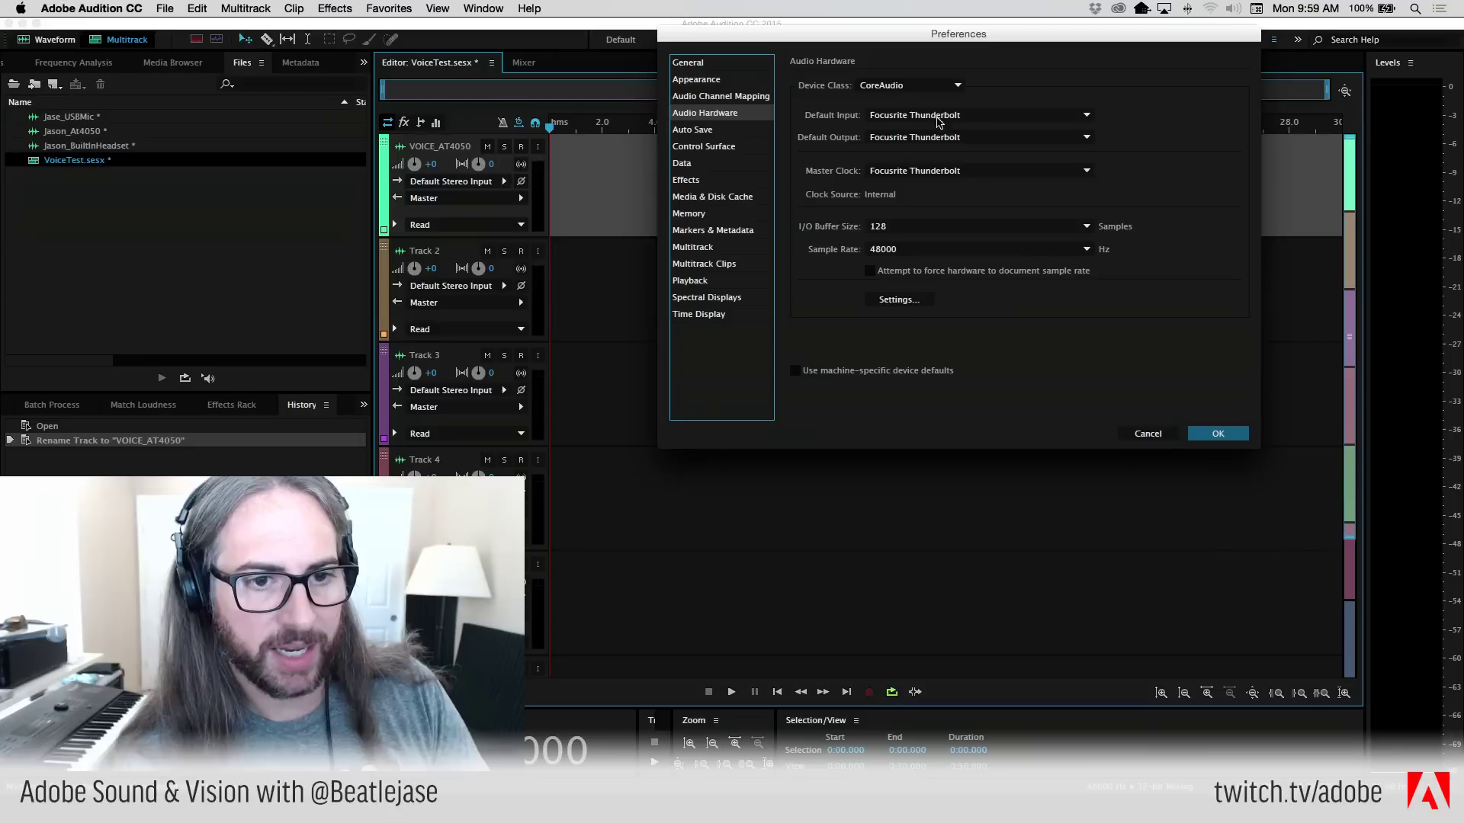
left_click(1191, 433)
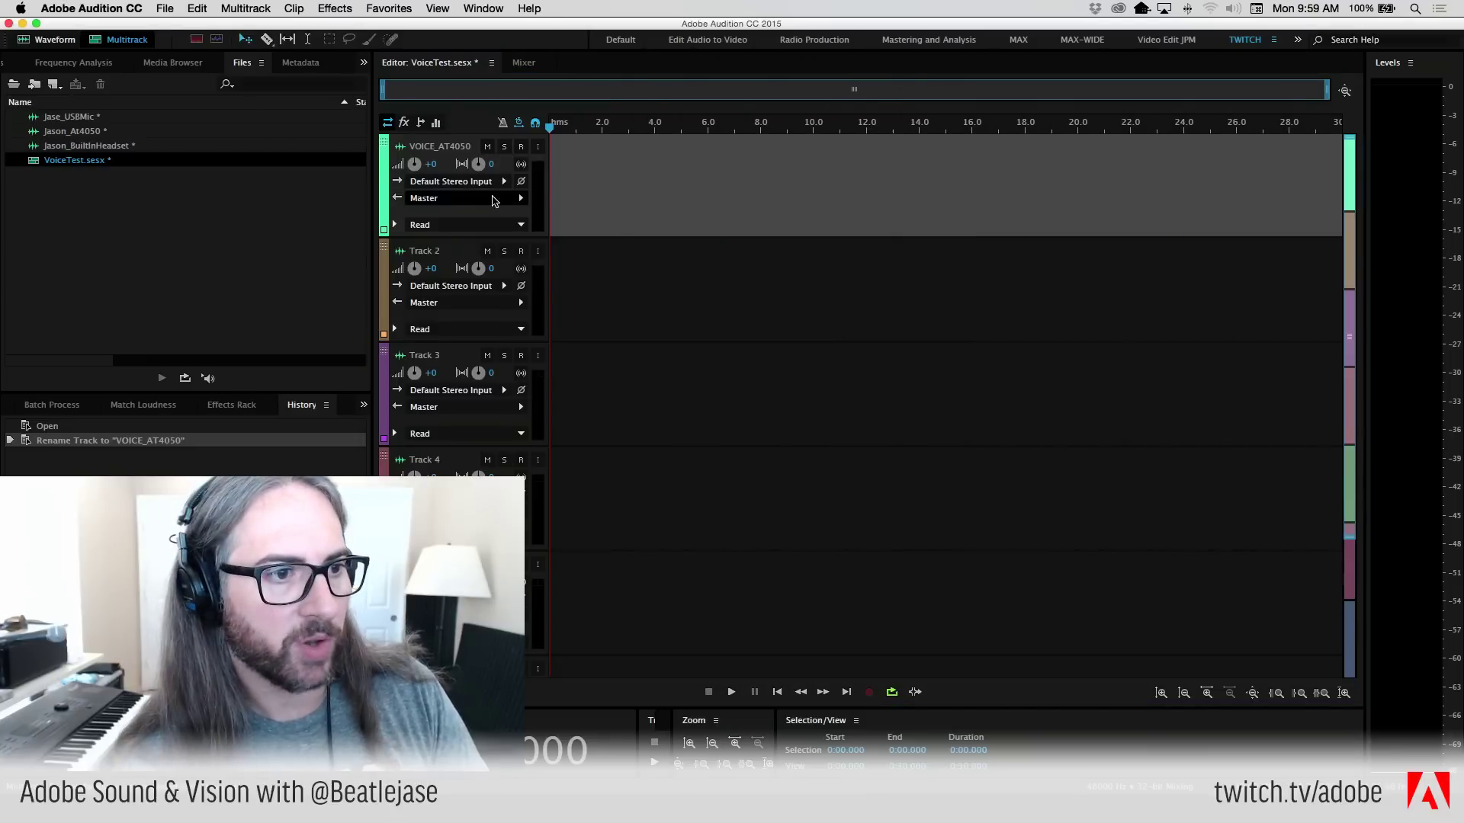
- Set the VOICE_AT4050 track's input to the mono source Focusrite Thunderbolt Input 6
left_click(503, 183)
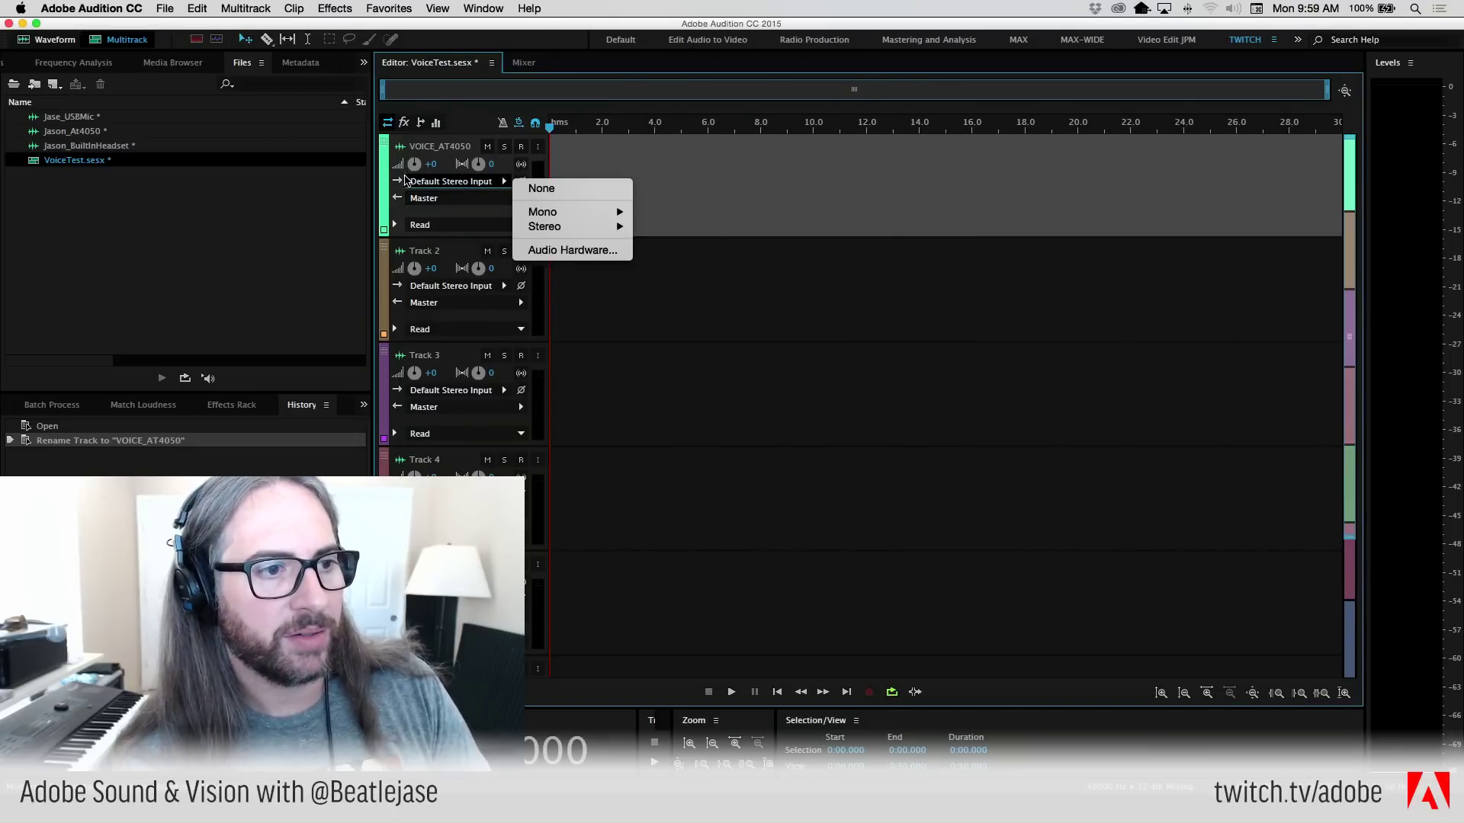
left_click(394, 122)
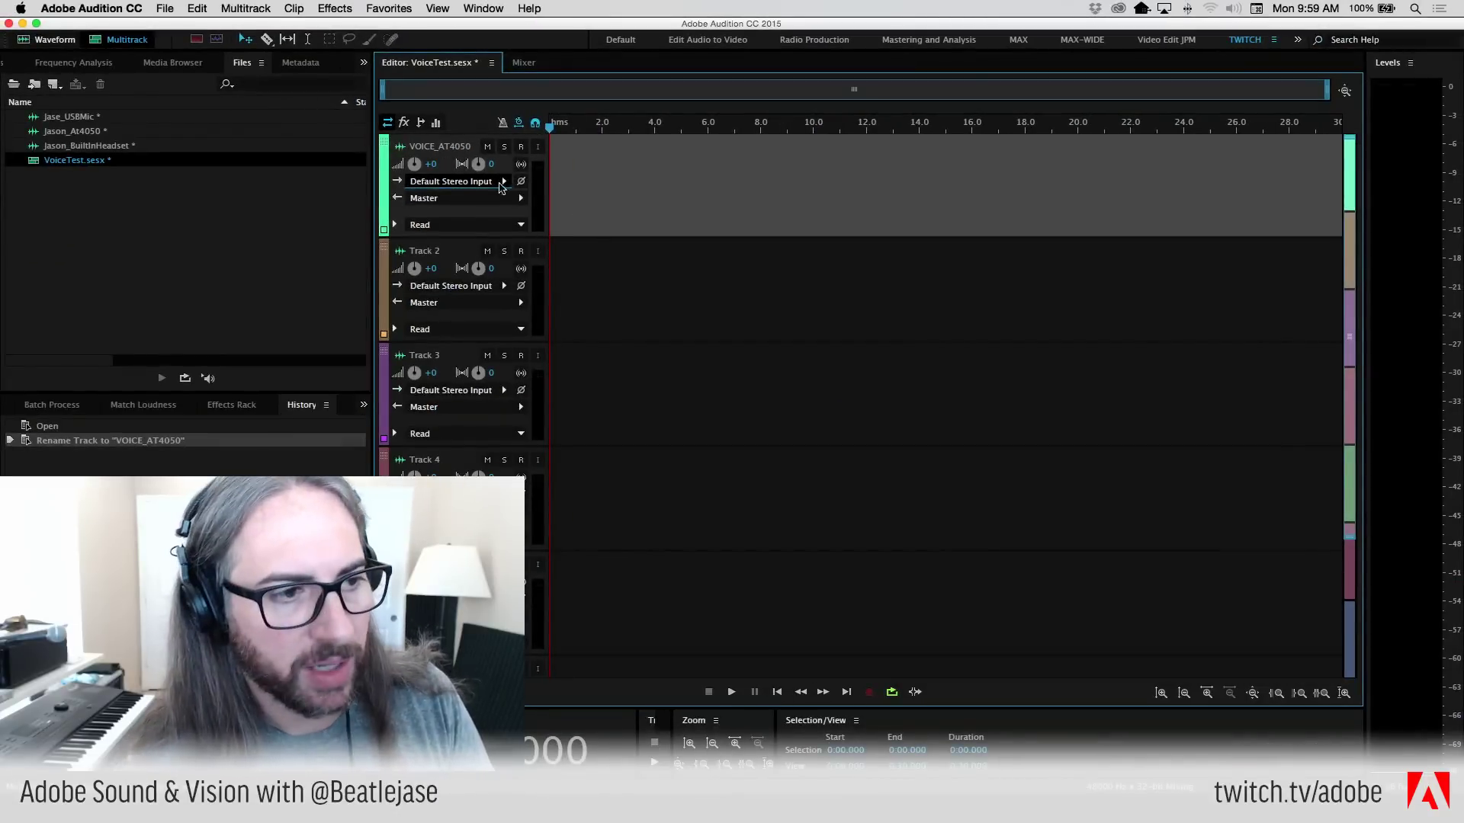
left_click(503, 183)
mouse_move(587, 212)
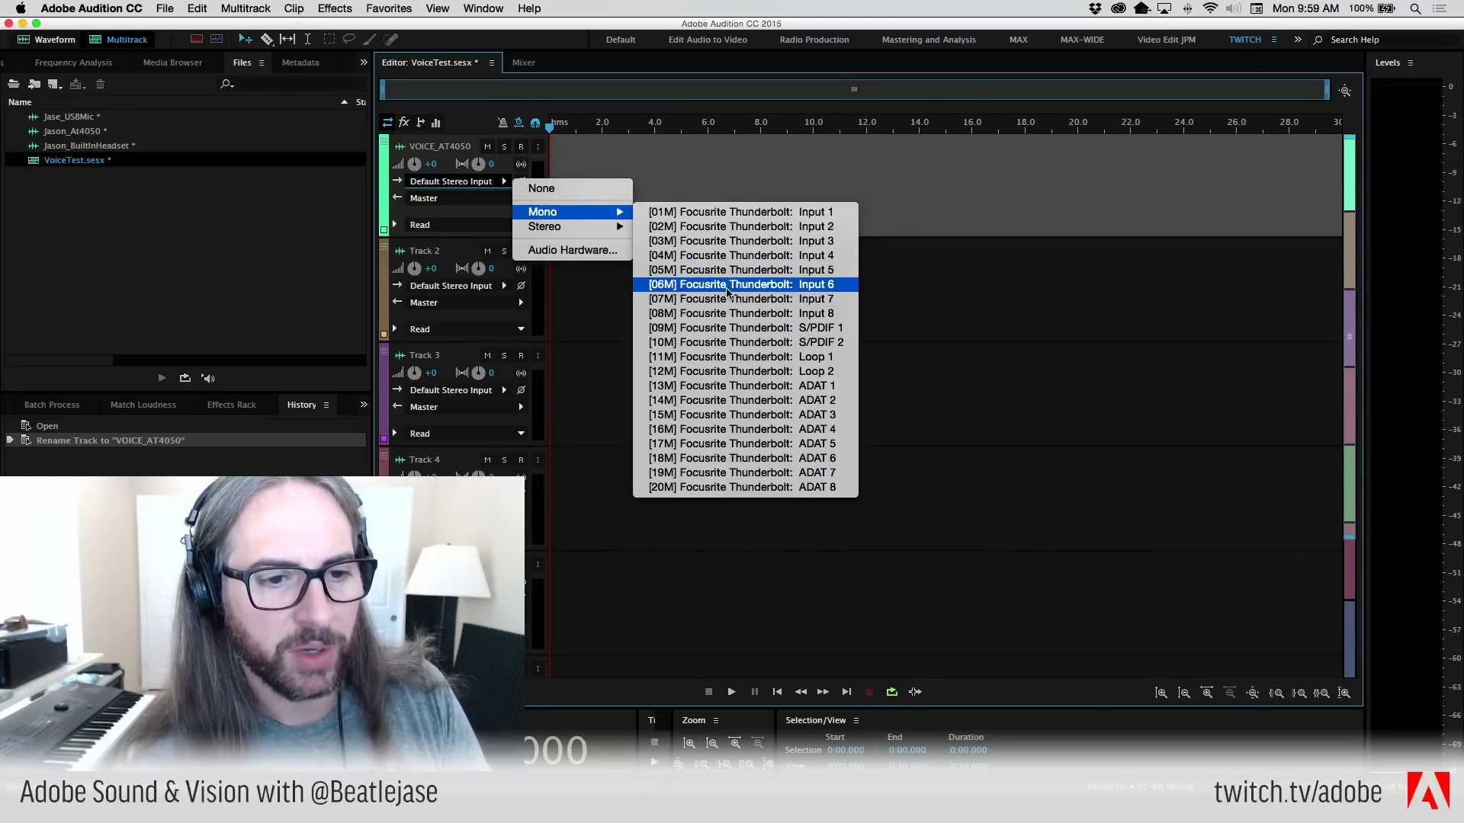
left_click(727, 285)
- Set the inputs of Track 2 and Track 3 to the mono source Focusrite Thunderbolt Input 6
left_click(502, 286)
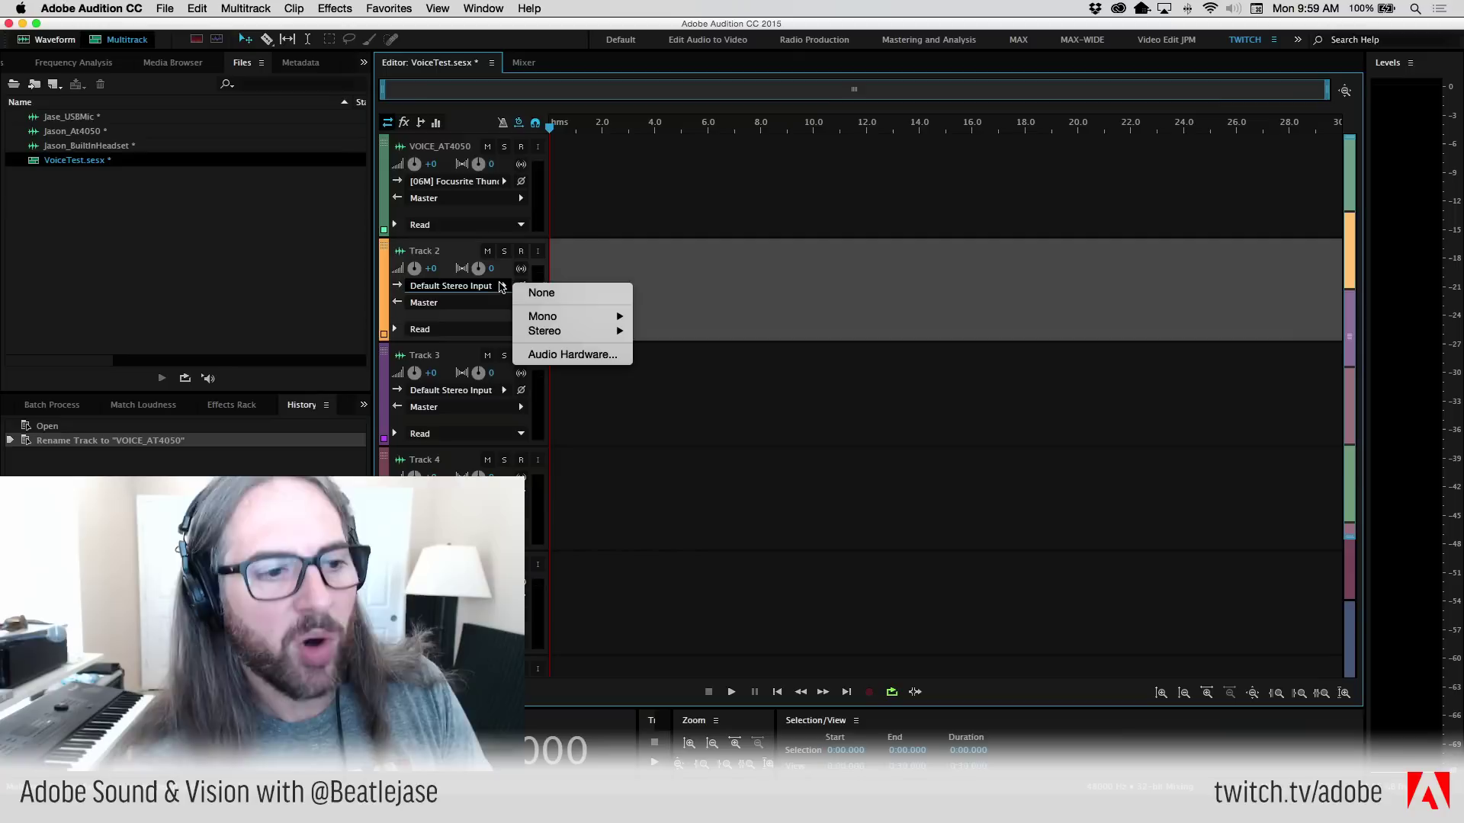
mouse_move(579, 316)
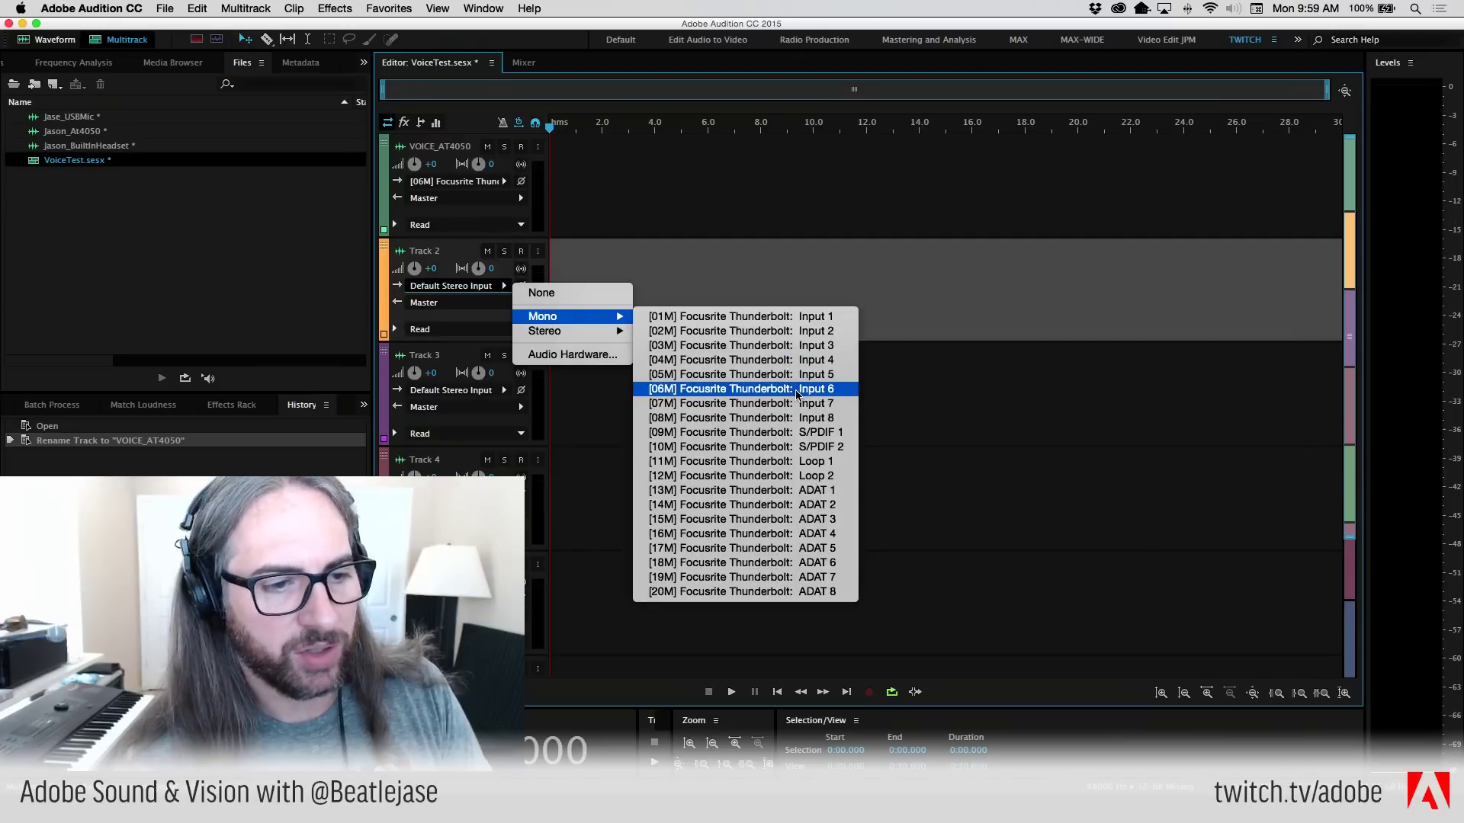
left_click(797, 389)
left_click(499, 390)
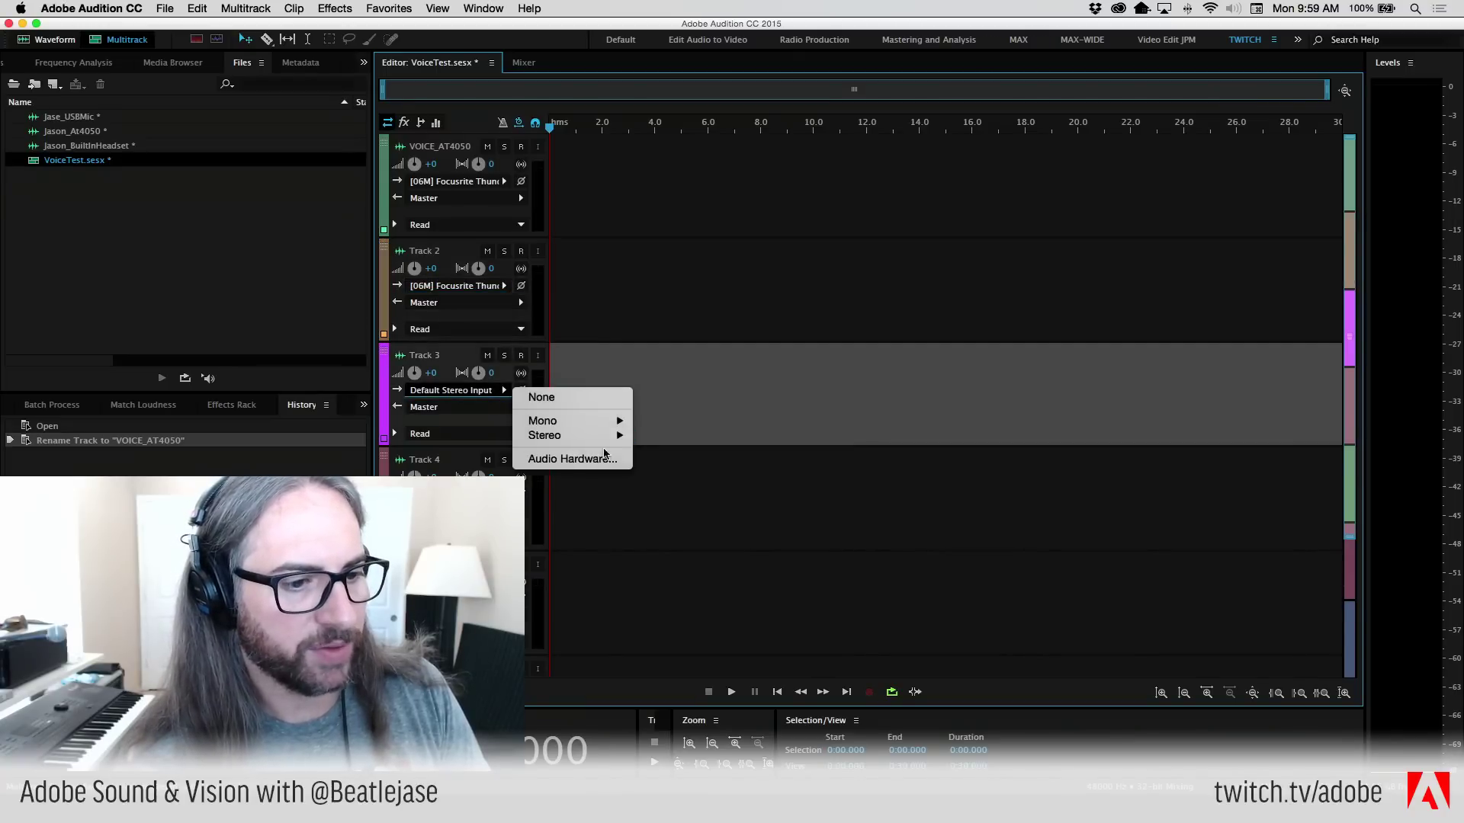
mouse_move(565, 421)
left_click(763, 492)
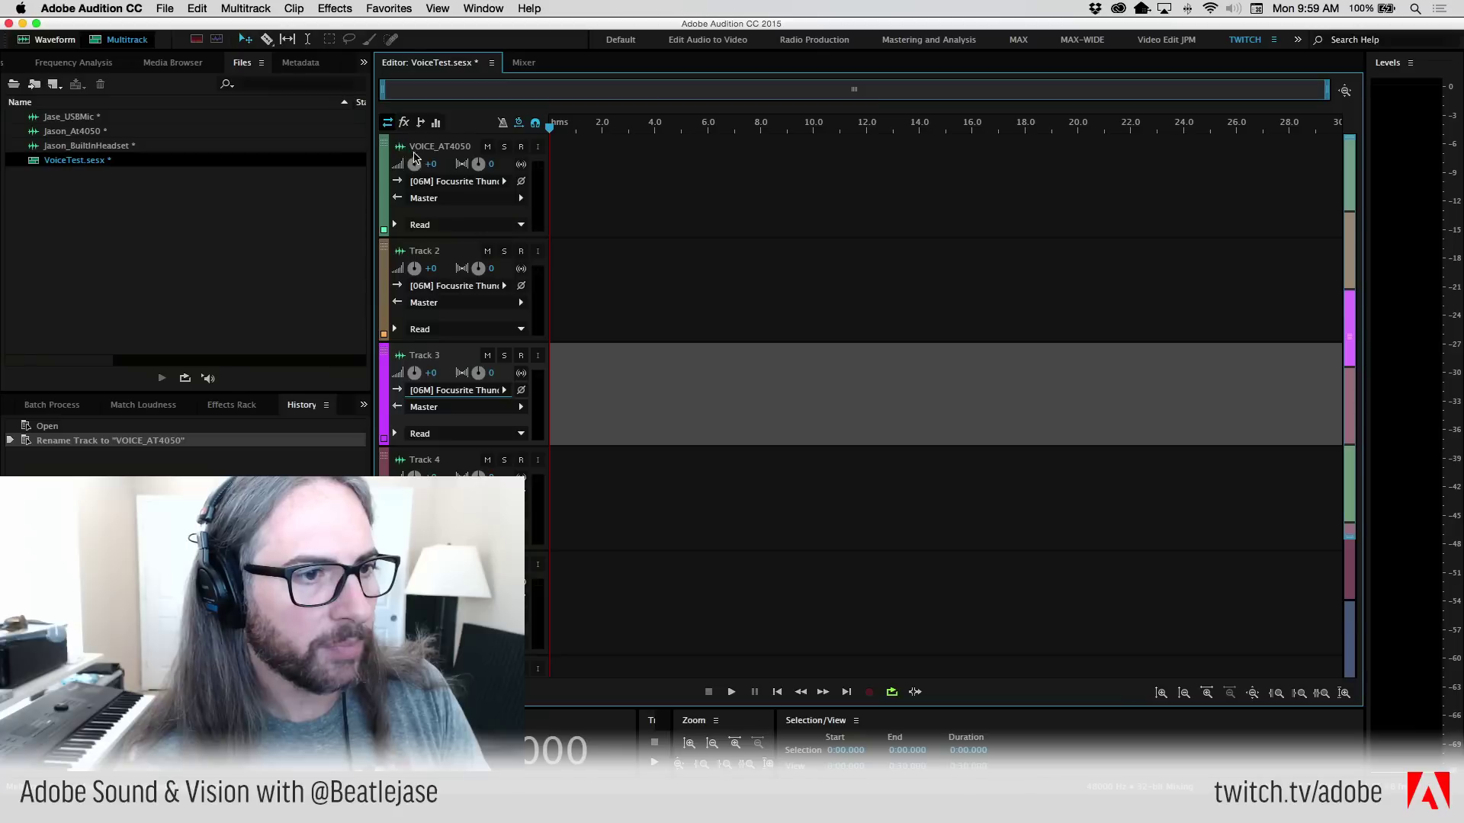
- Rename the first track of the session as V-64 and the second track as V-128
left_click(474, 147)
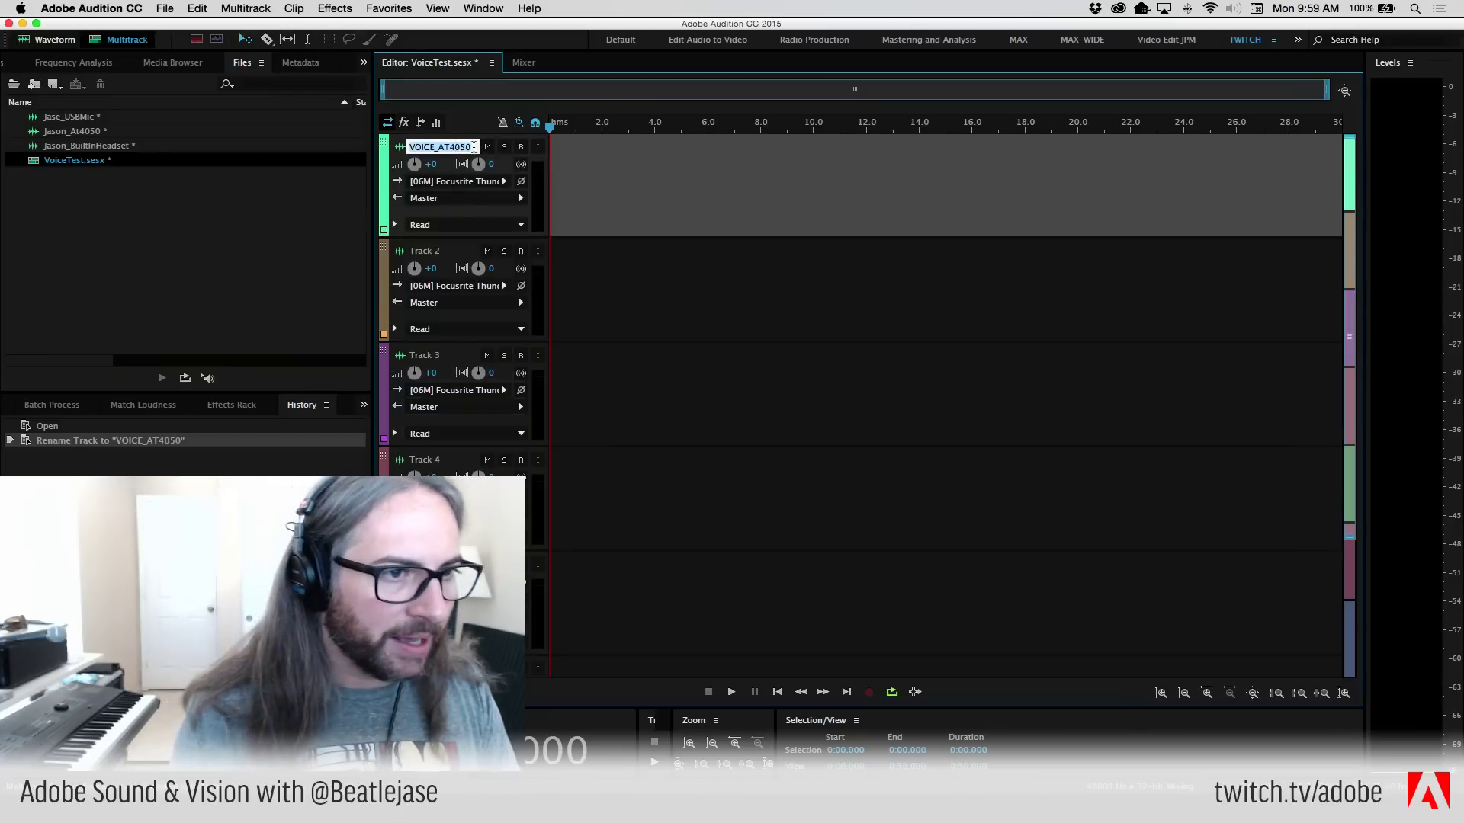
type("V")
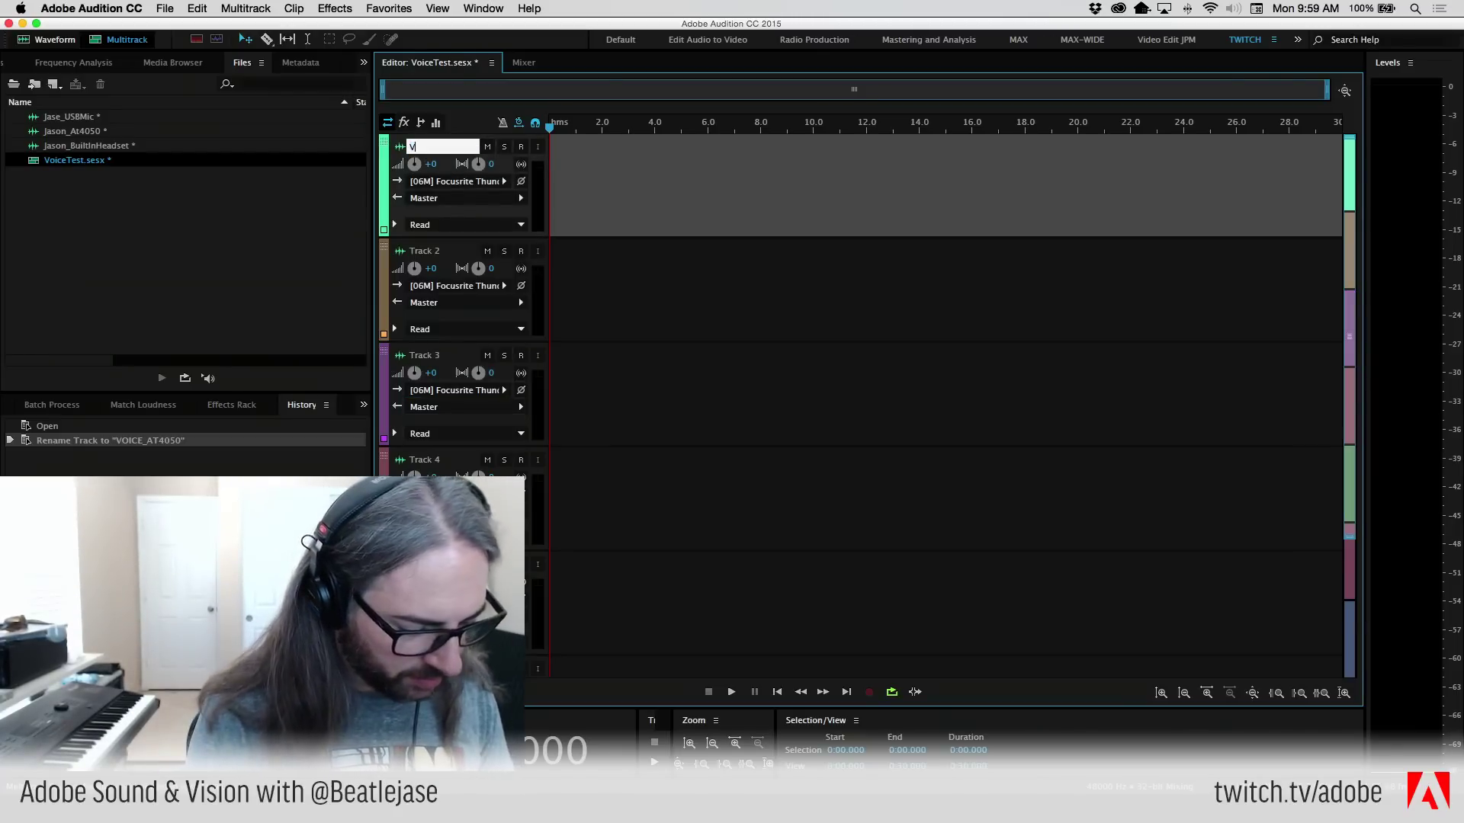
type("-64")
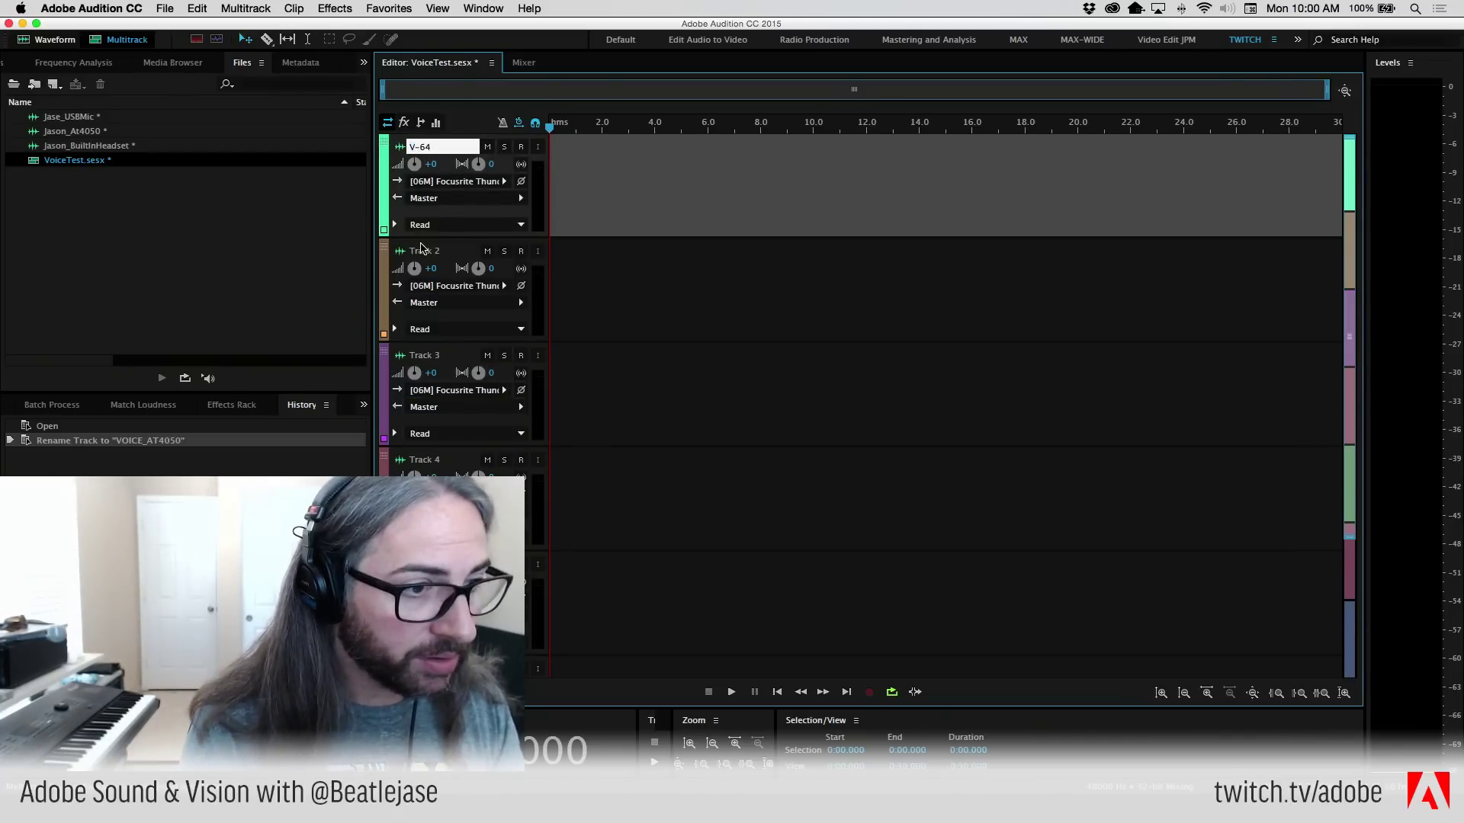
left_click(429, 253)
type("V-128")
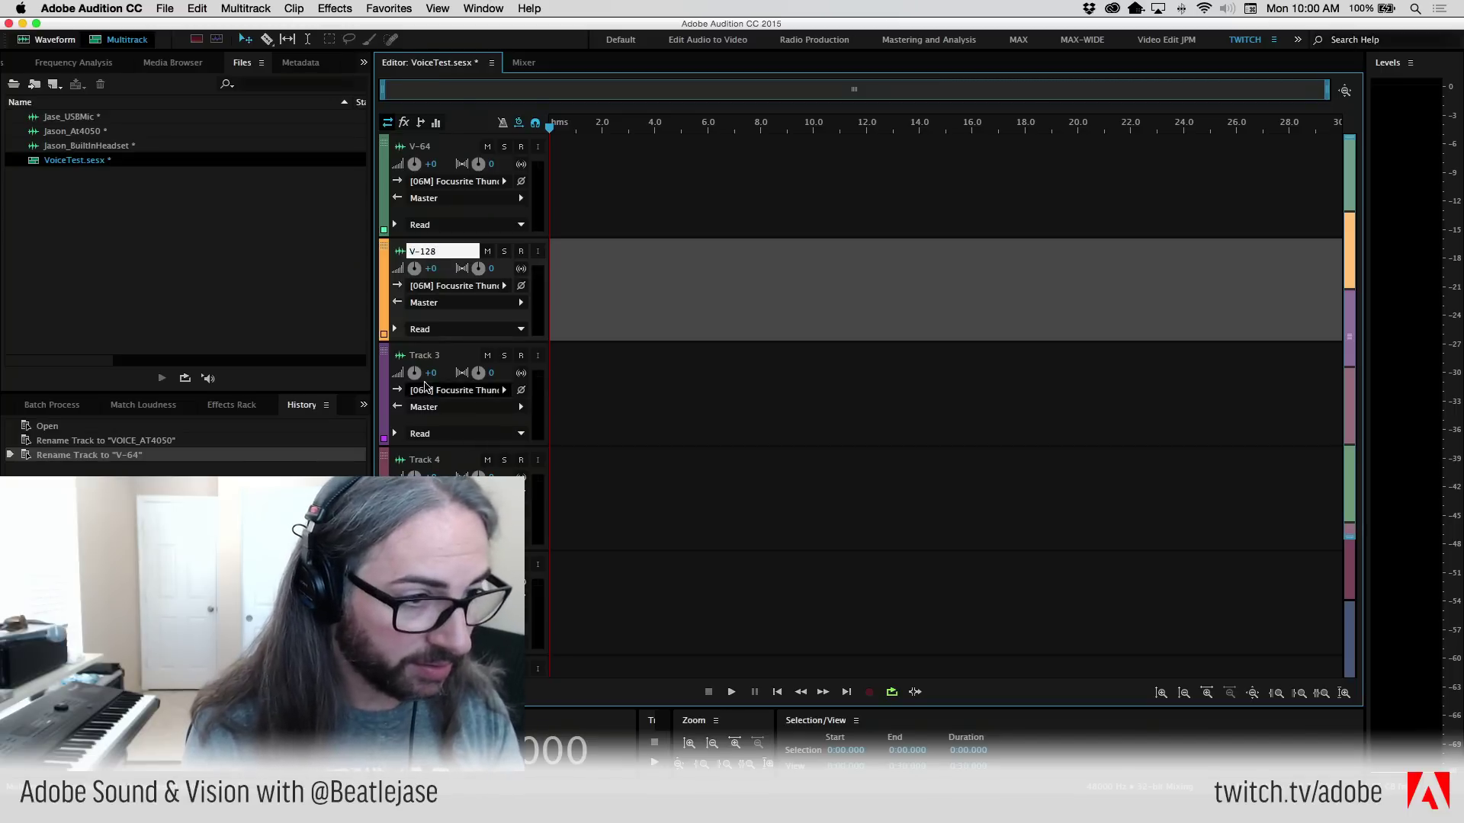
- Rename Track 3 as V-512 and Track 4 as V-2048
key("Tab")
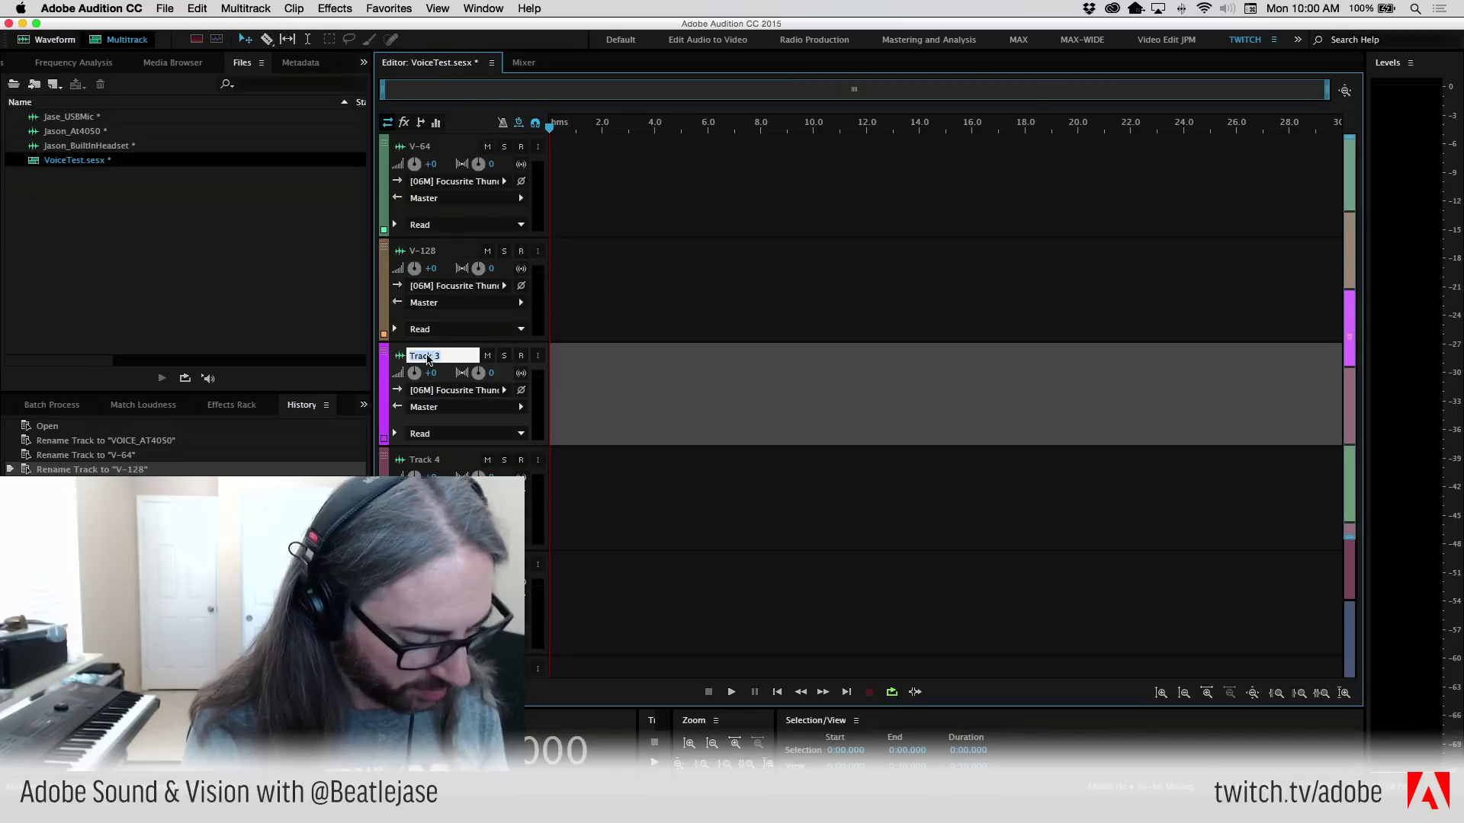
type("V-512")
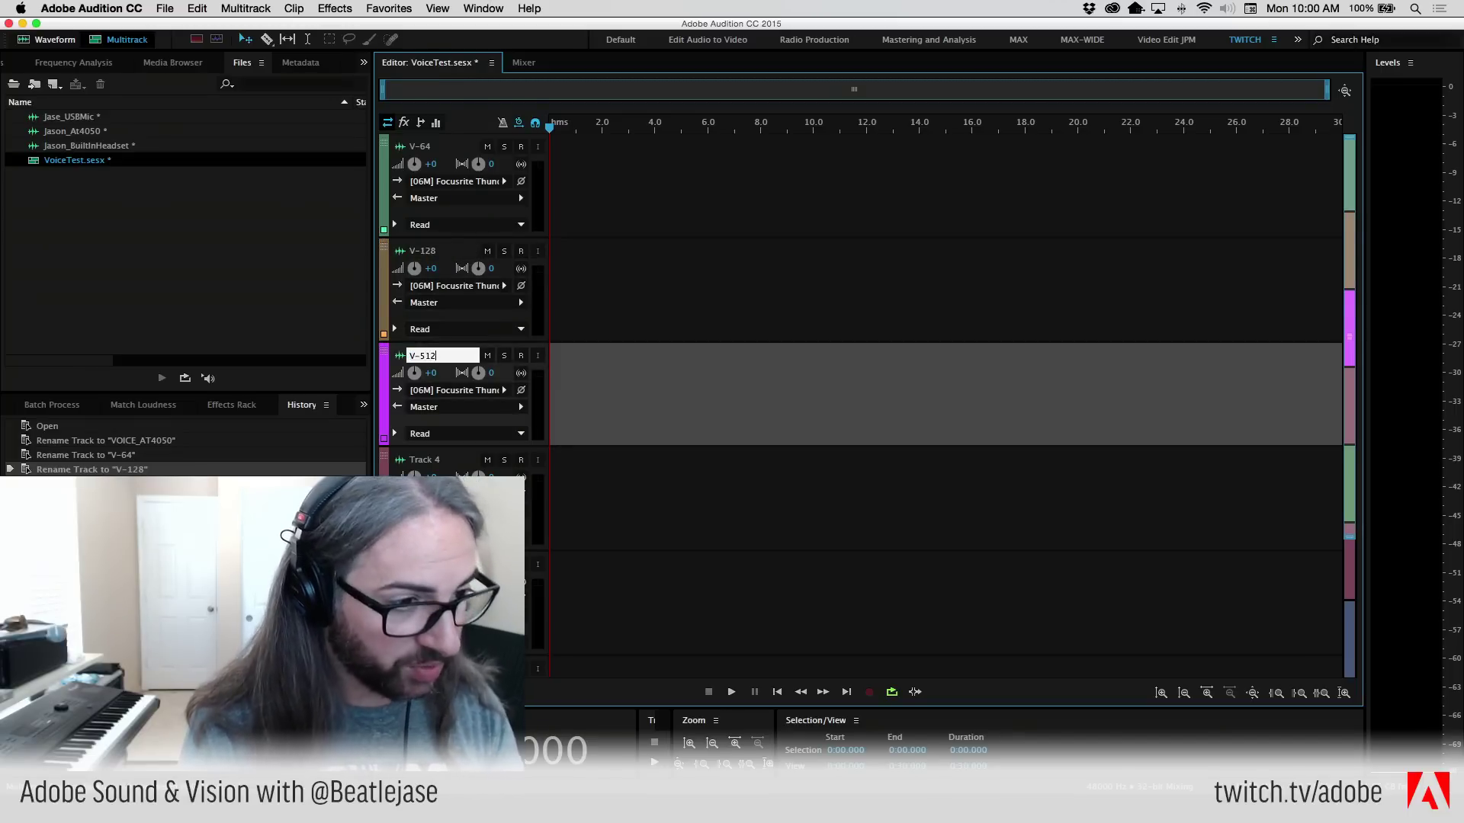
key("Tab")
type("-")
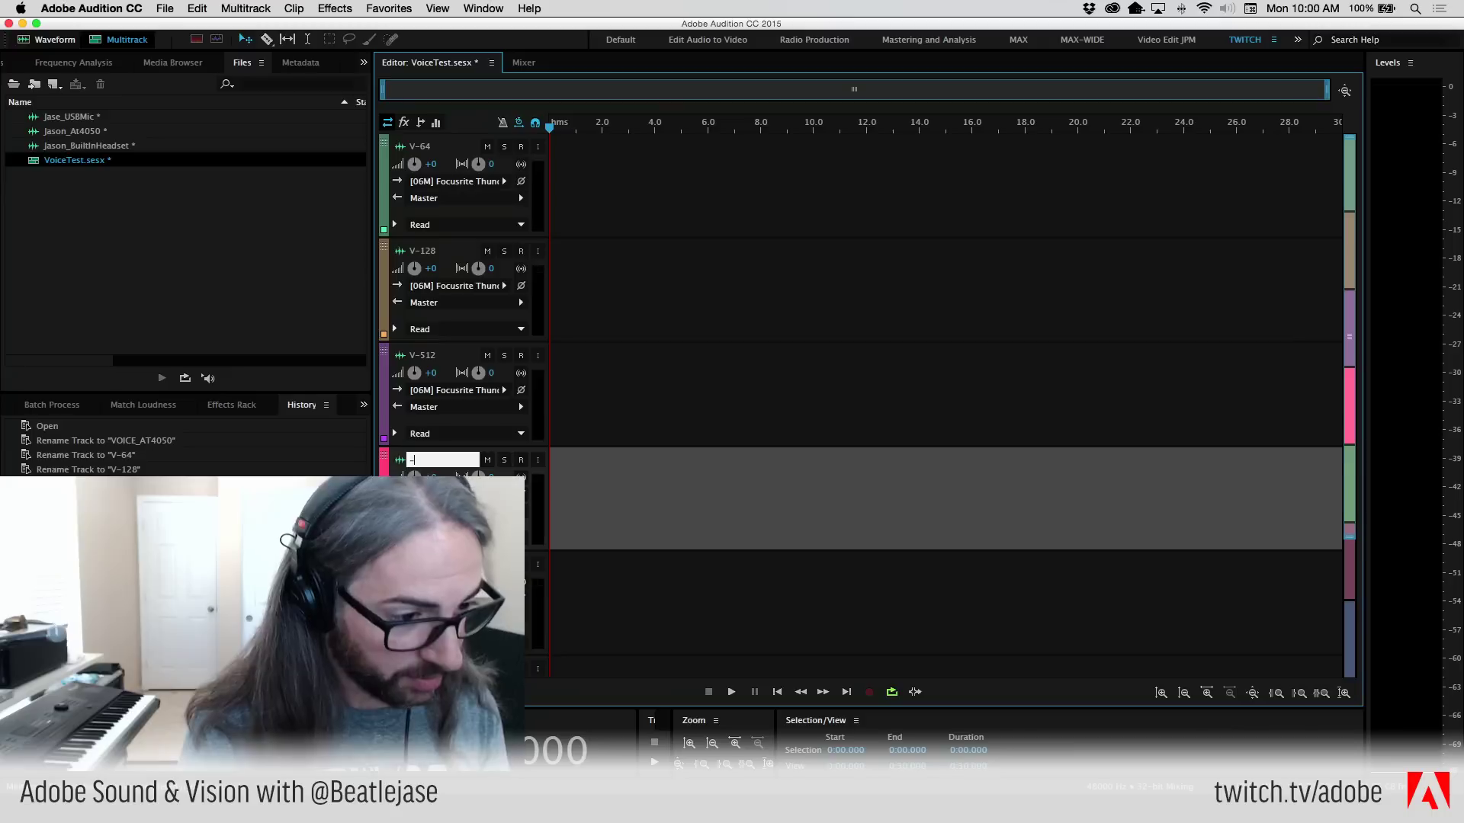
type("V-")
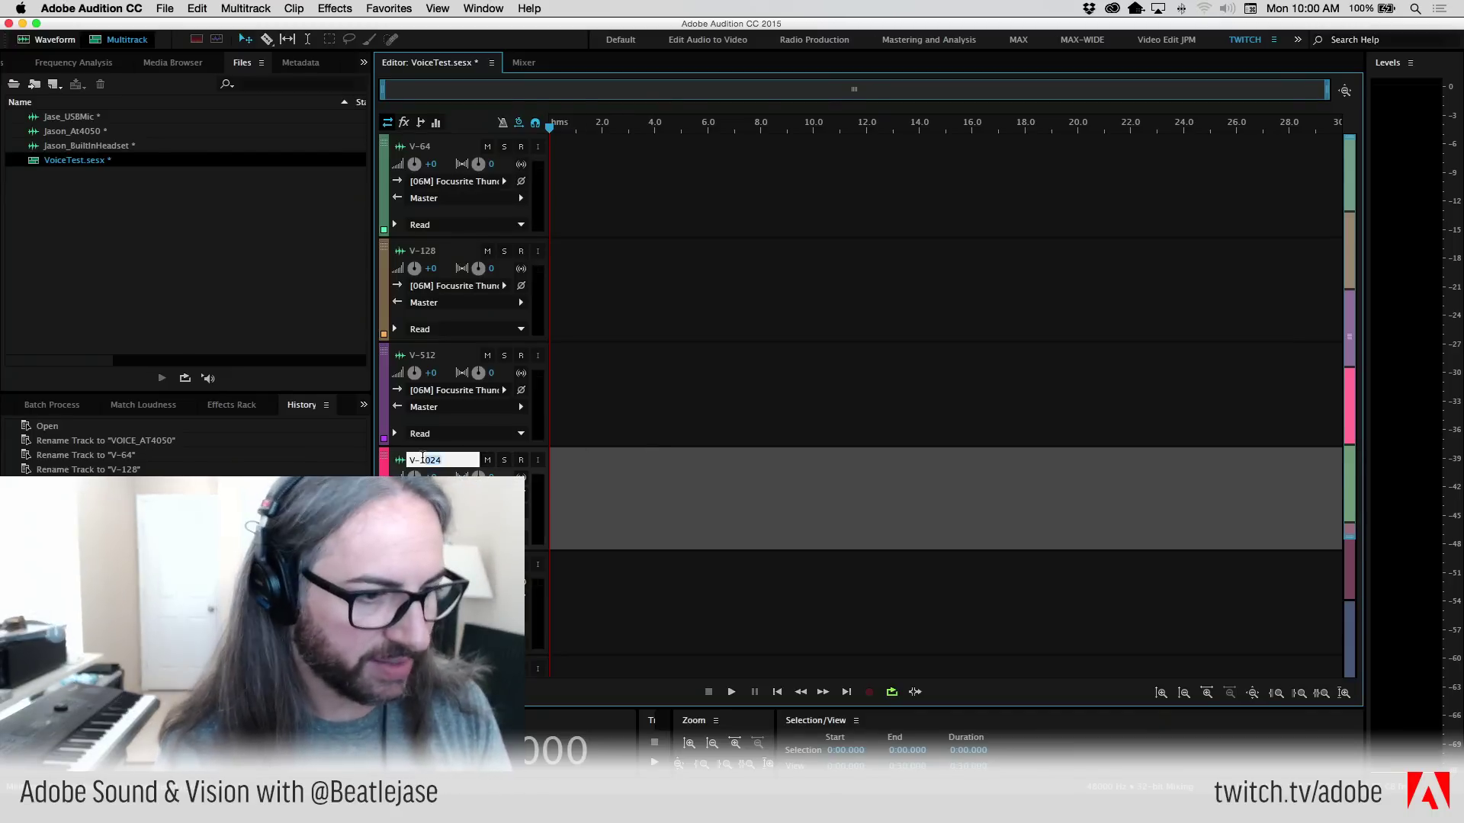
left_click_drag(442, 460, 421, 459)
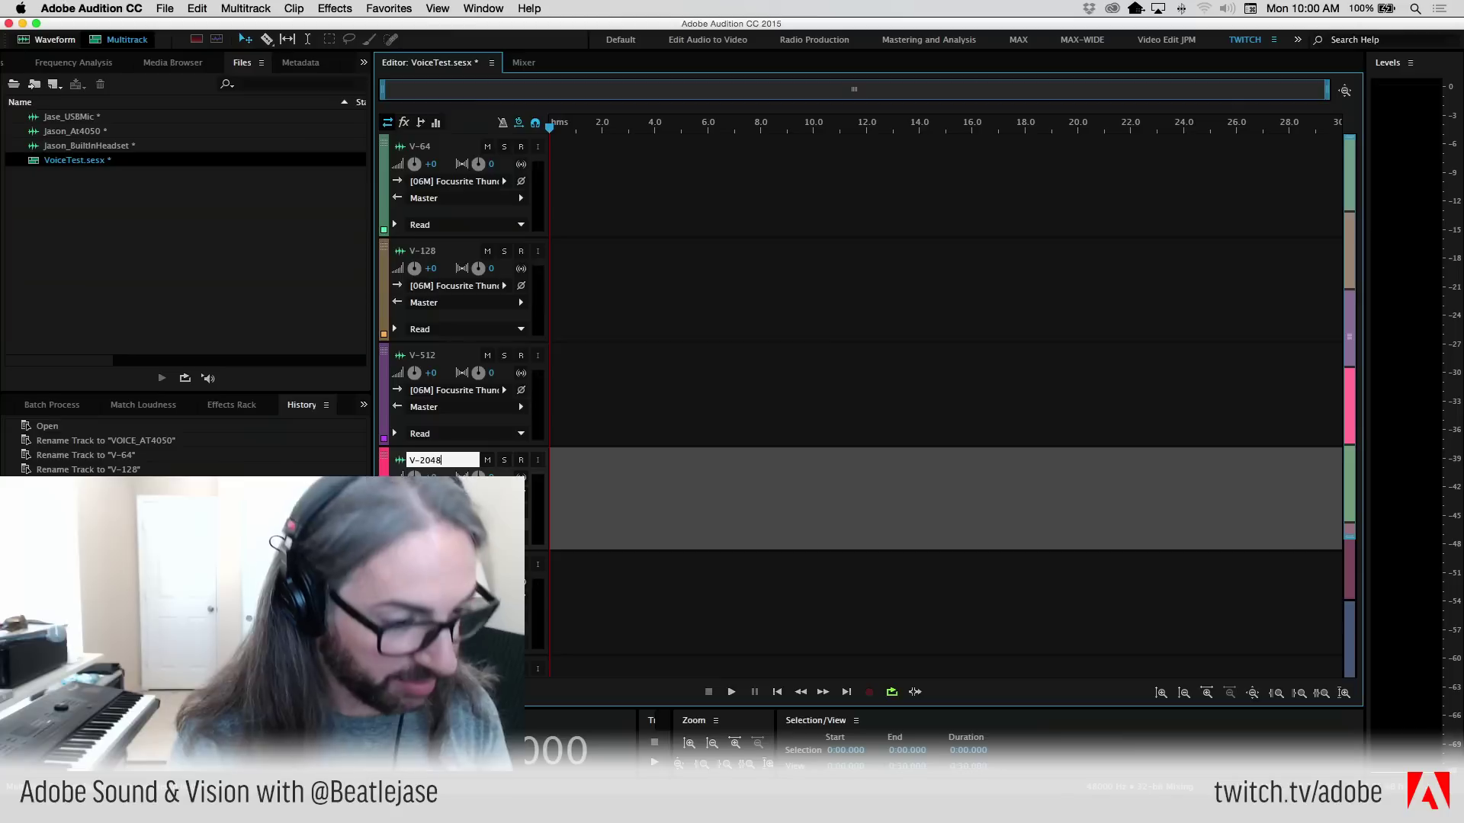
key("Return")
- Set the I/O buffer size to 64 samples in the Audio Hardware preferences and apply the change
left_click(92, 9)
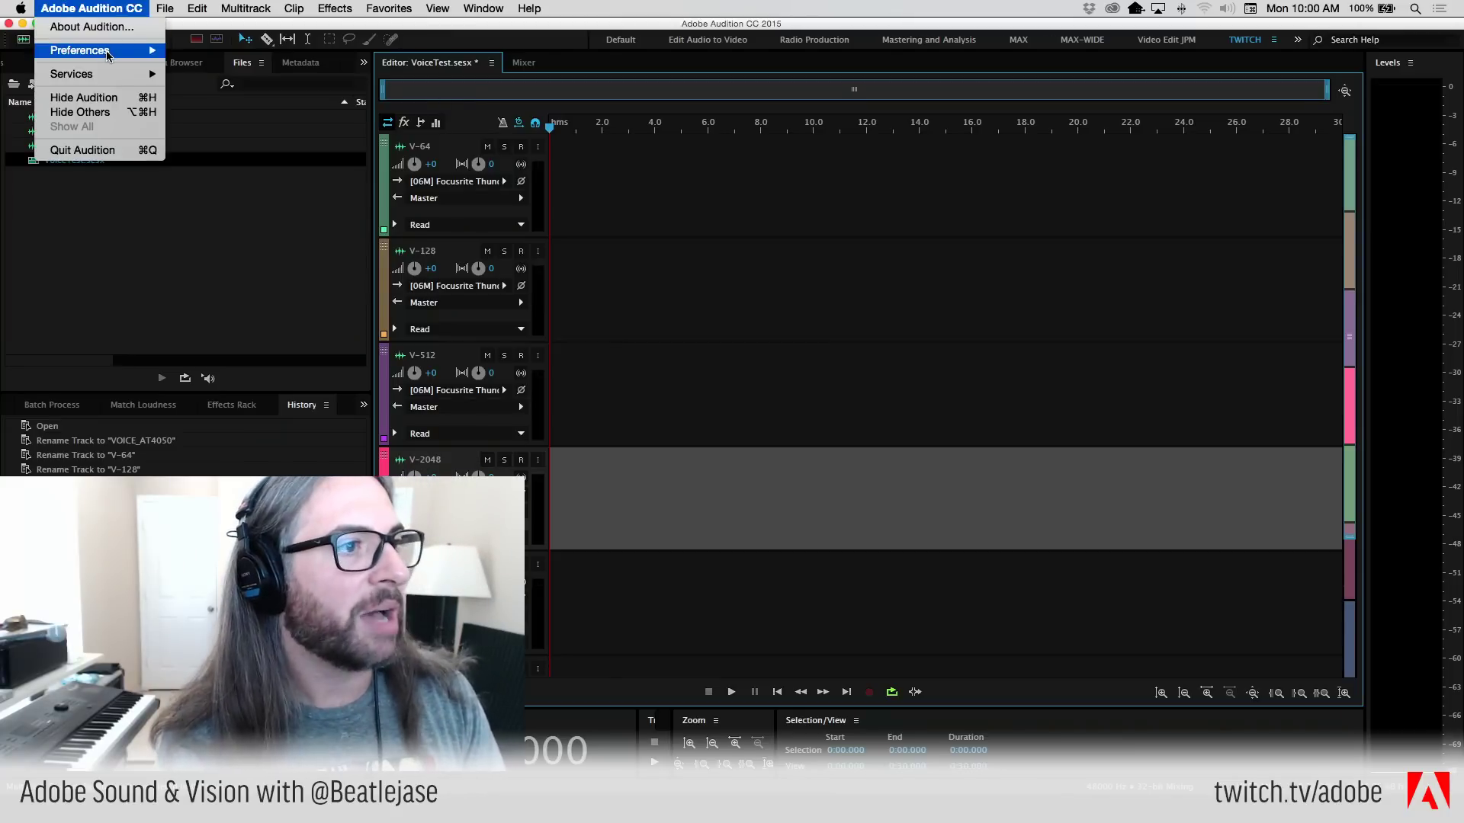
mouse_move(108, 55)
left_click(206, 106)
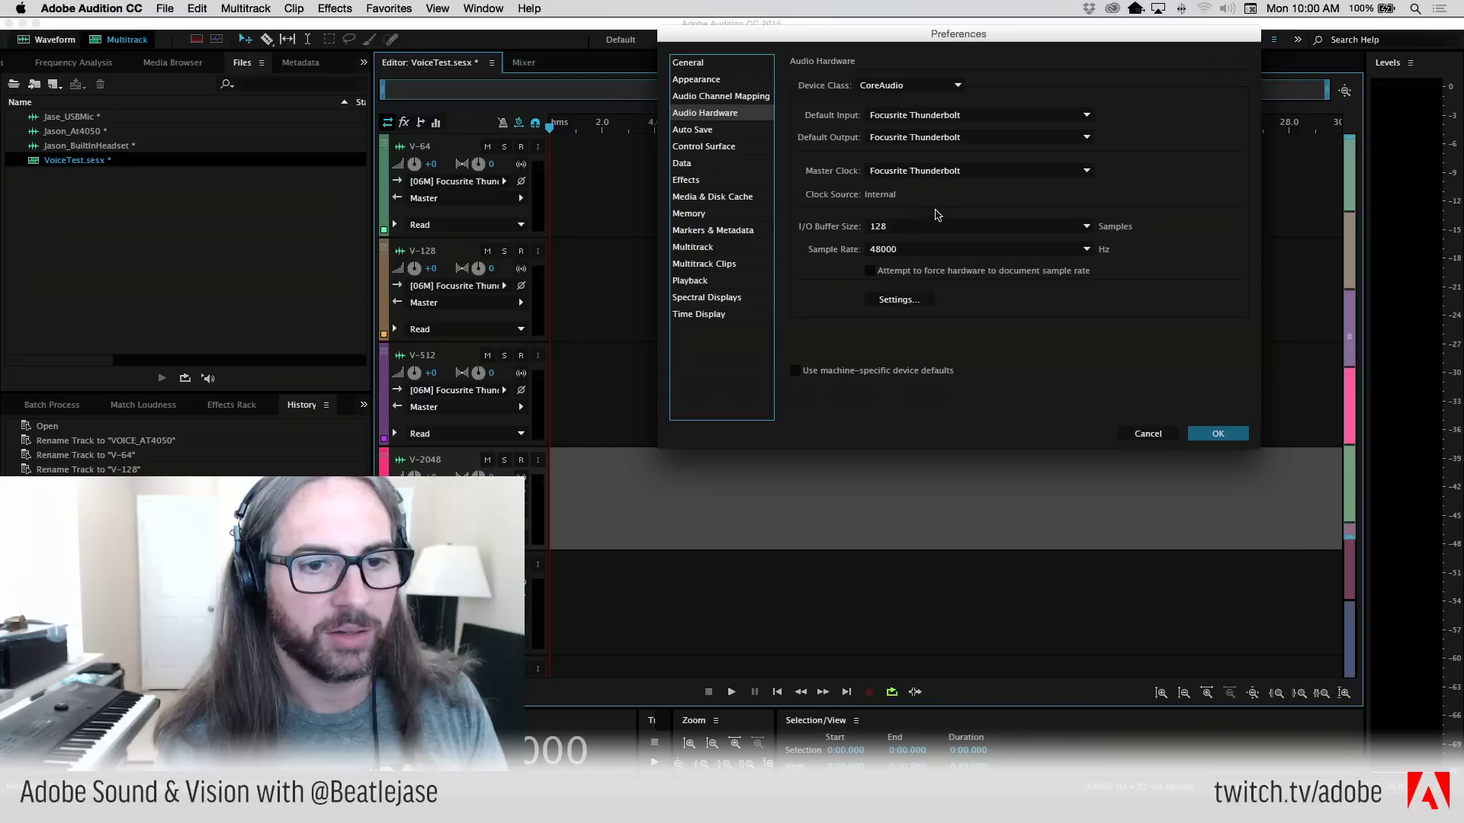
left_click(954, 233)
left_click(888, 263)
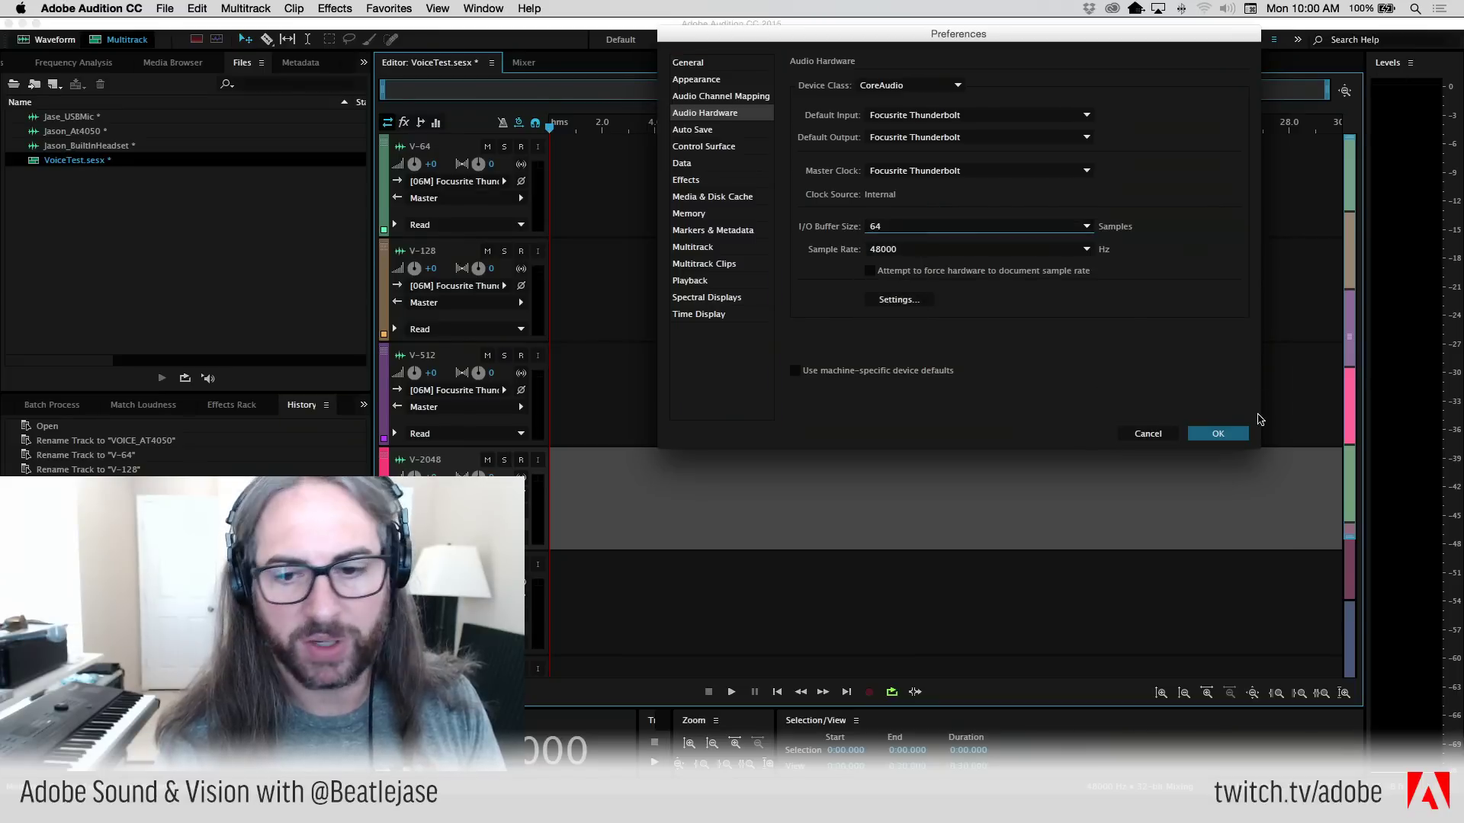
left_click(1224, 433)
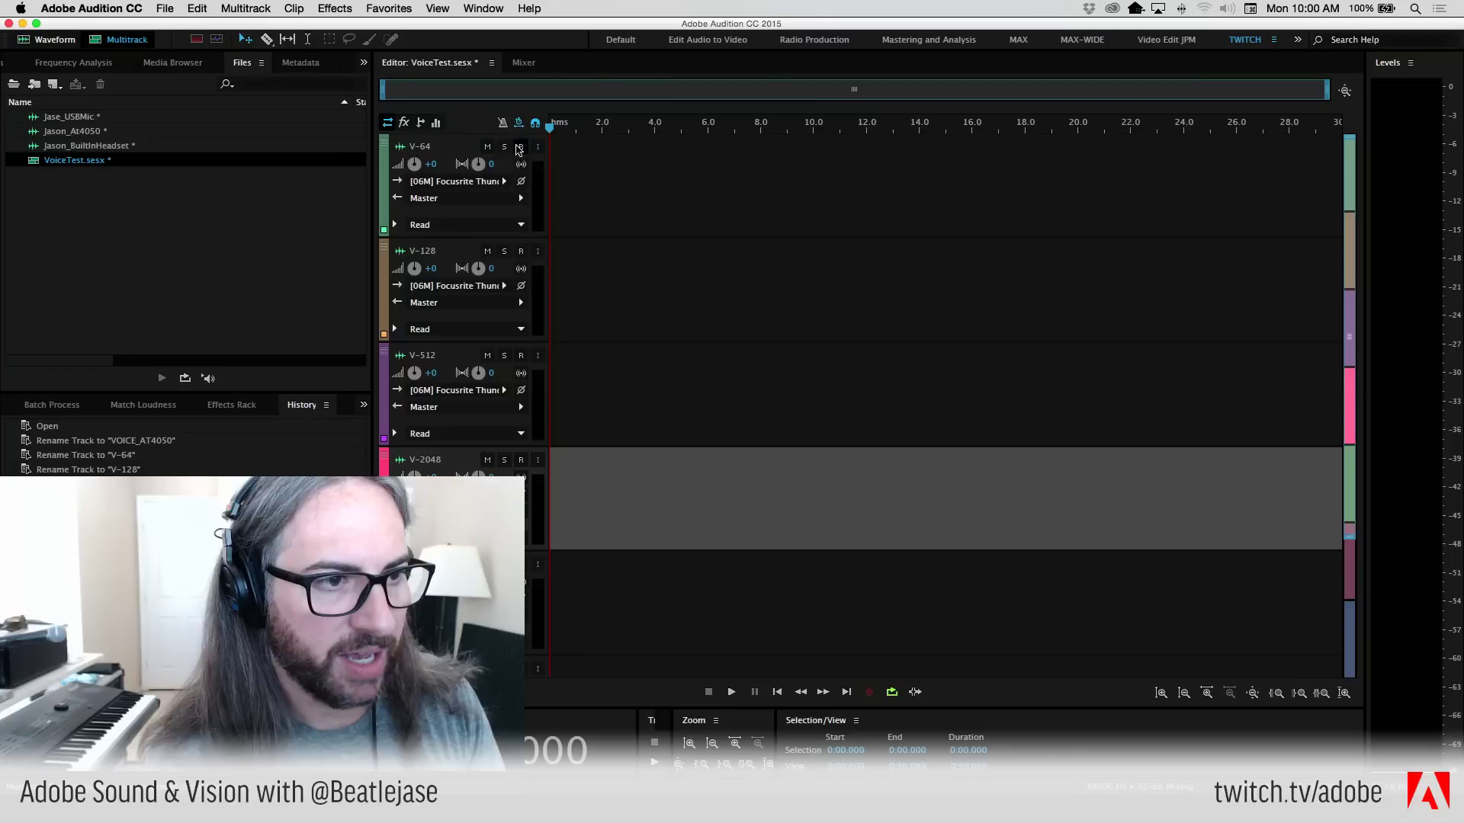
- Replace the V-64 track with a new mono audio track by adding the mono track beneath it and deleting the original
left_click(520, 147)
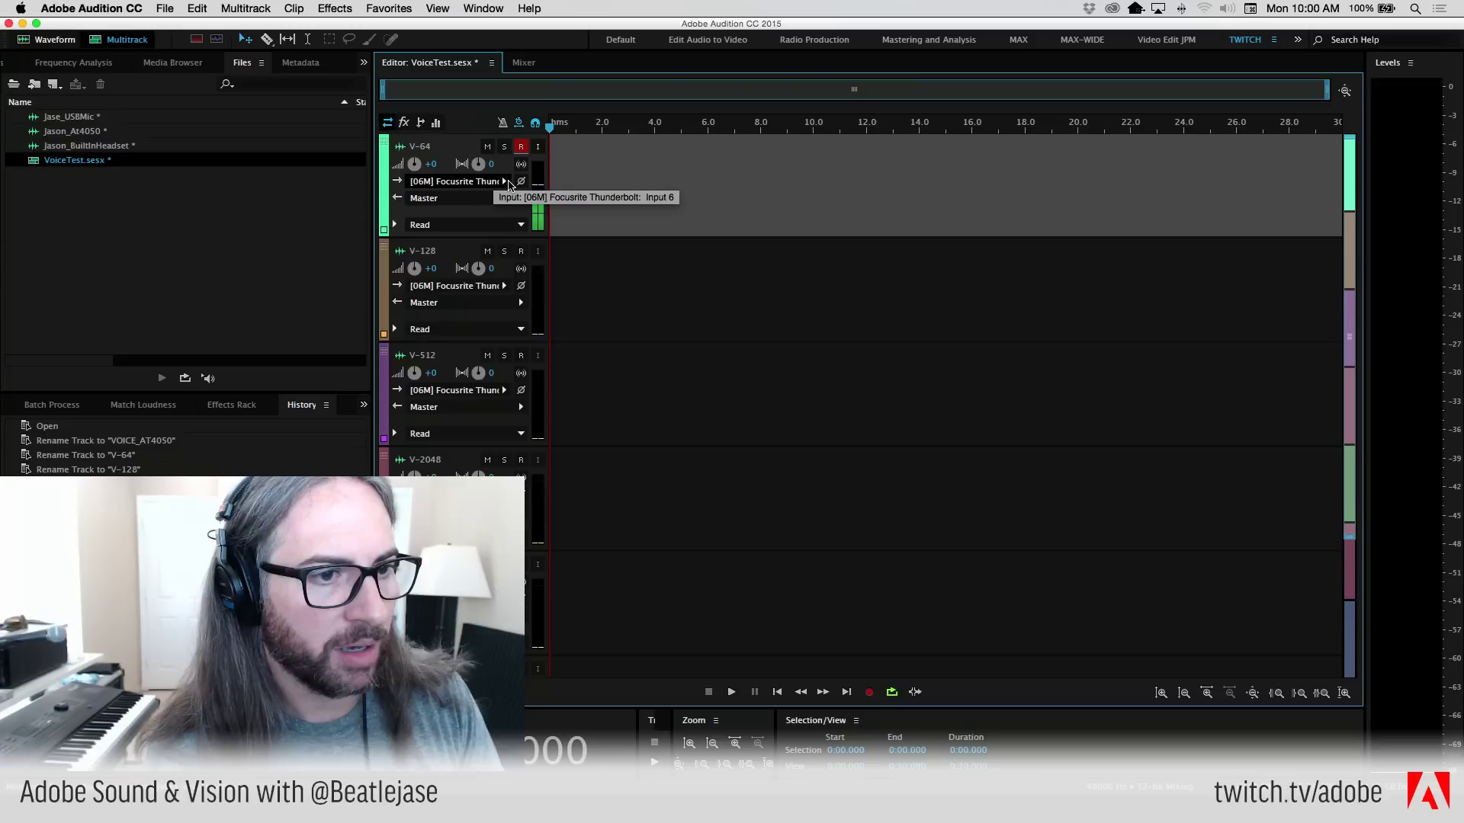
right_click(596, 153)
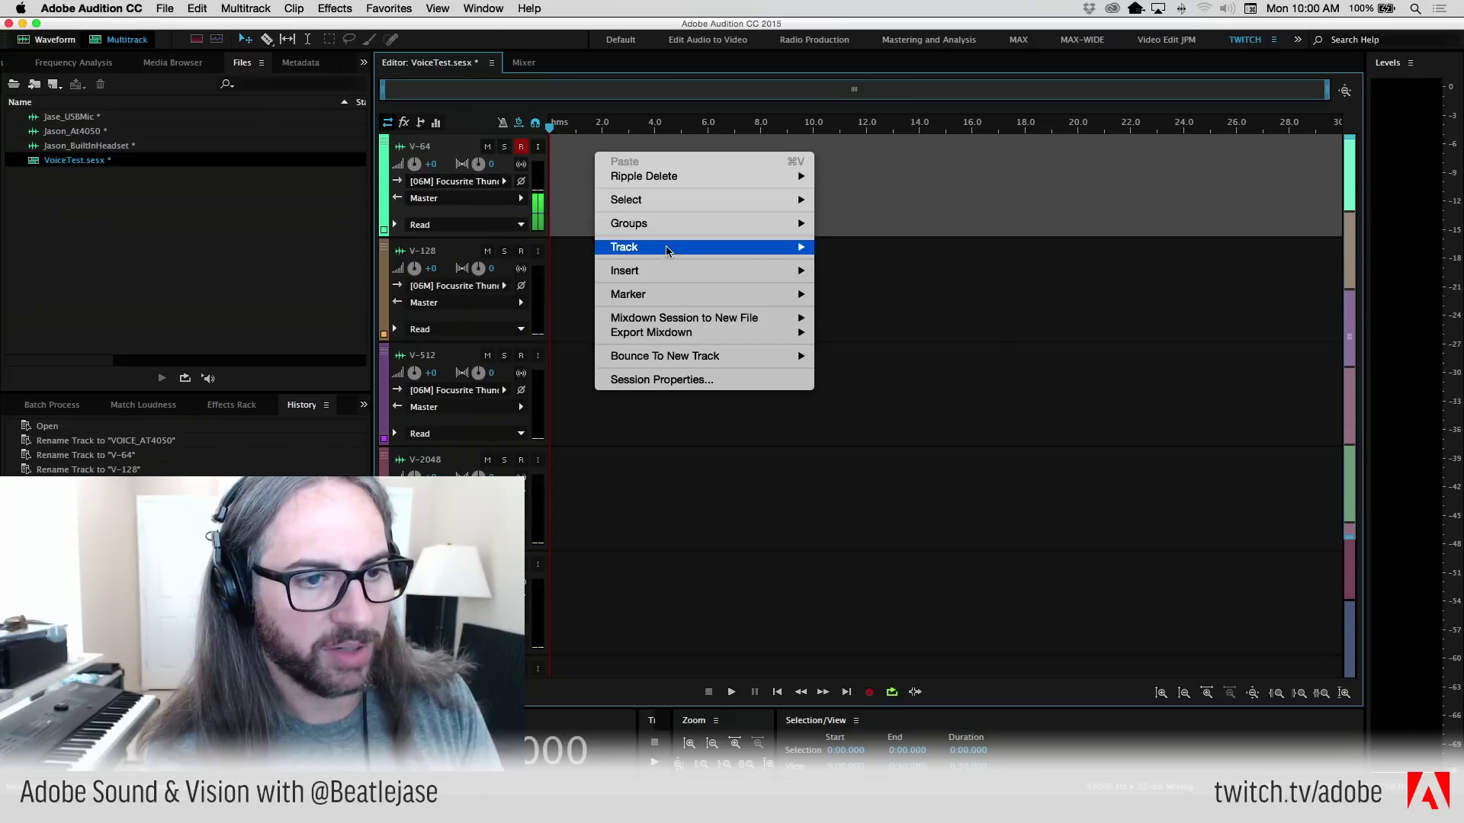
mouse_move(666, 251)
left_click(892, 252)
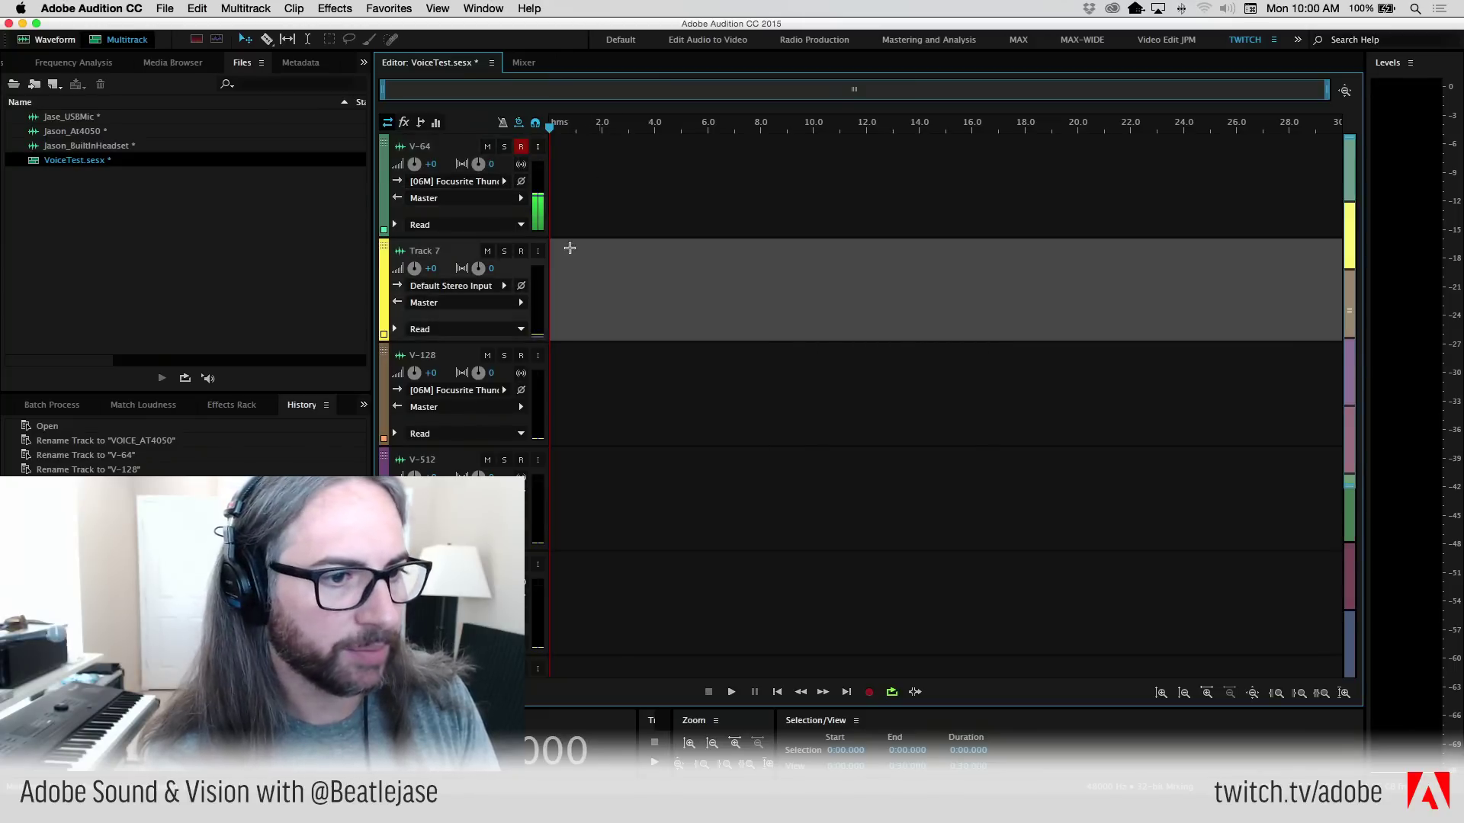
left_click(645, 175)
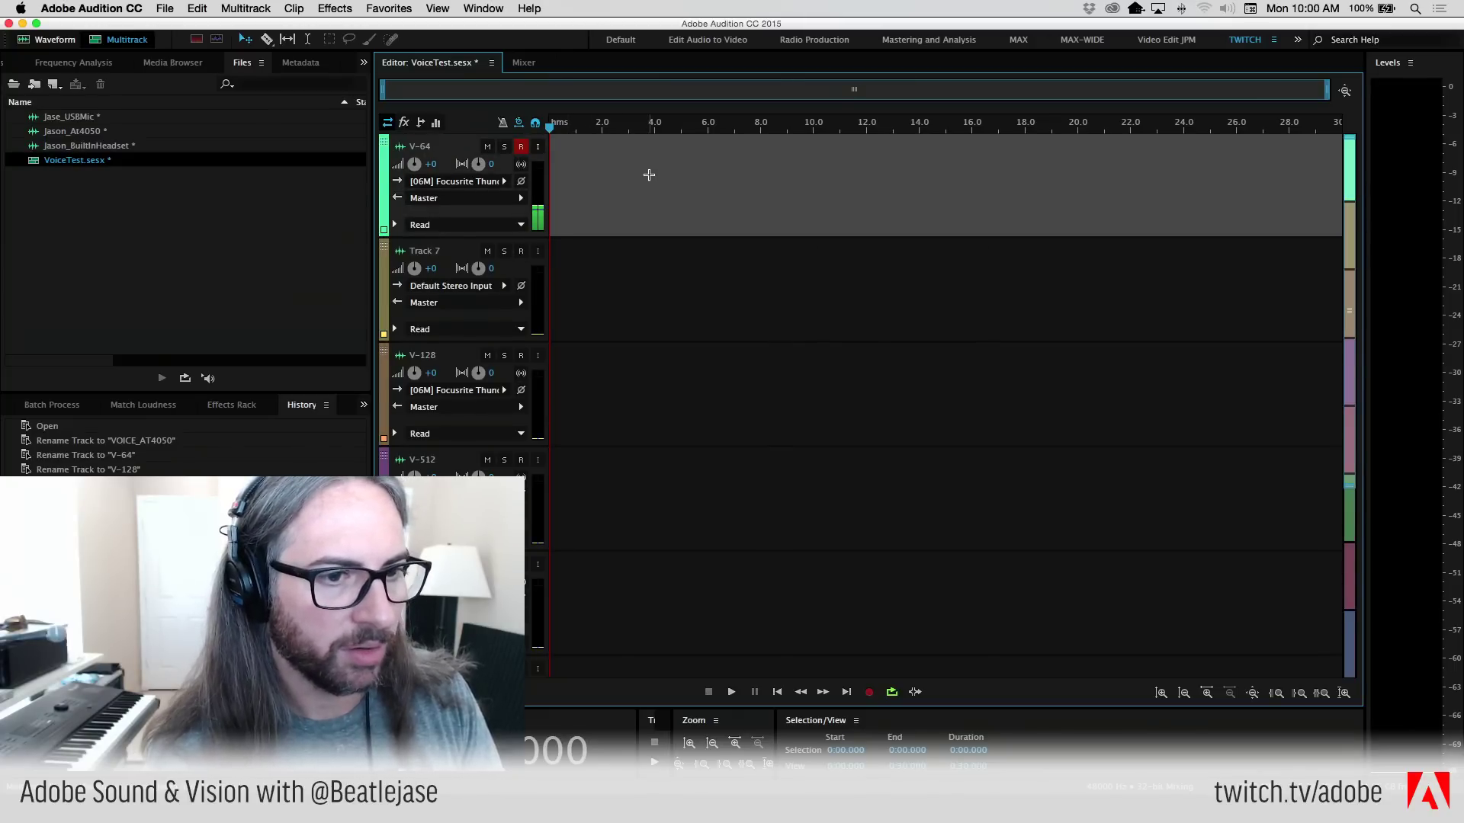
right_click(649, 175)
mouse_move(754, 274)
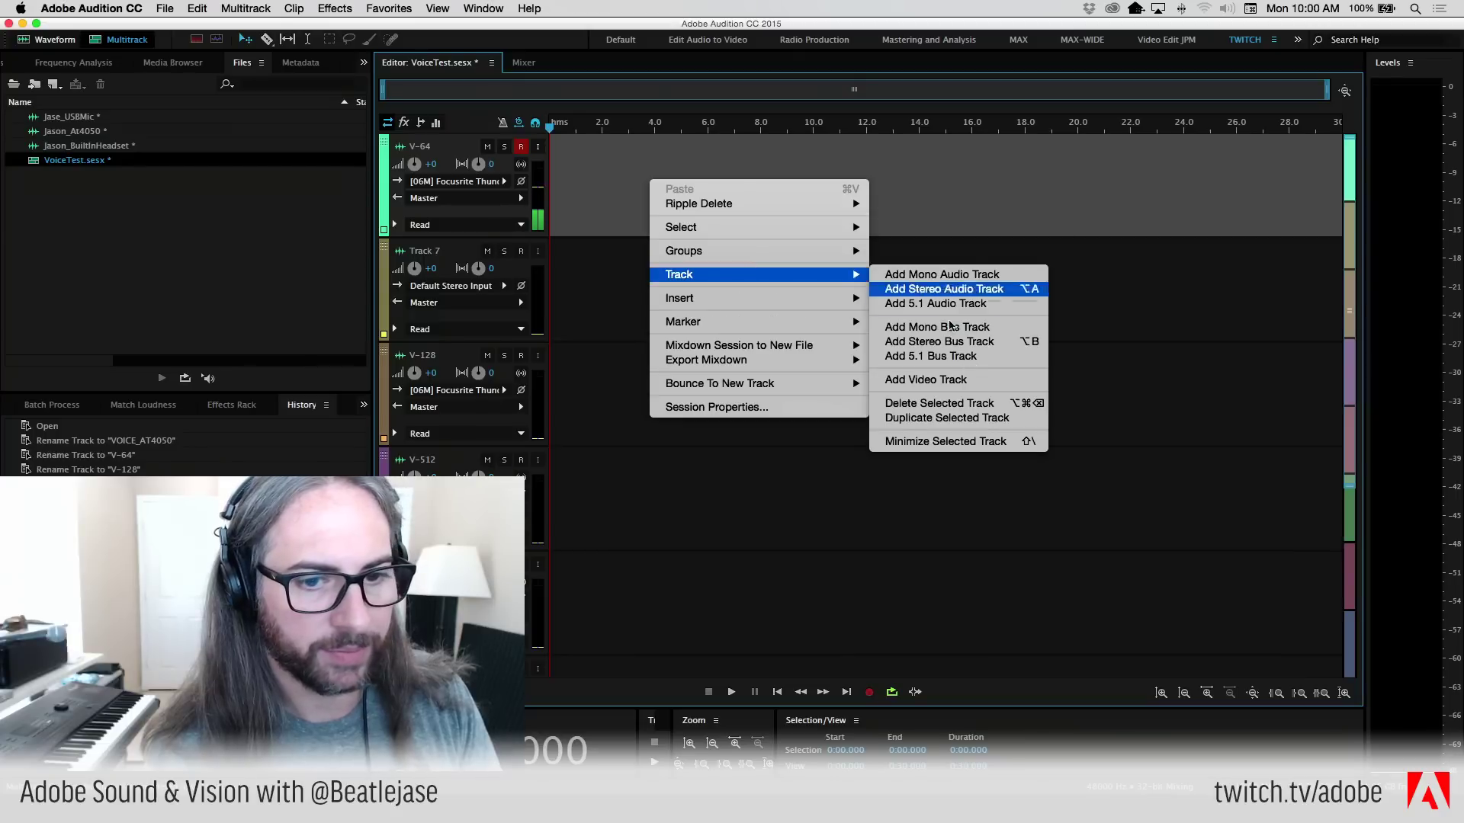
left_click(940, 403)
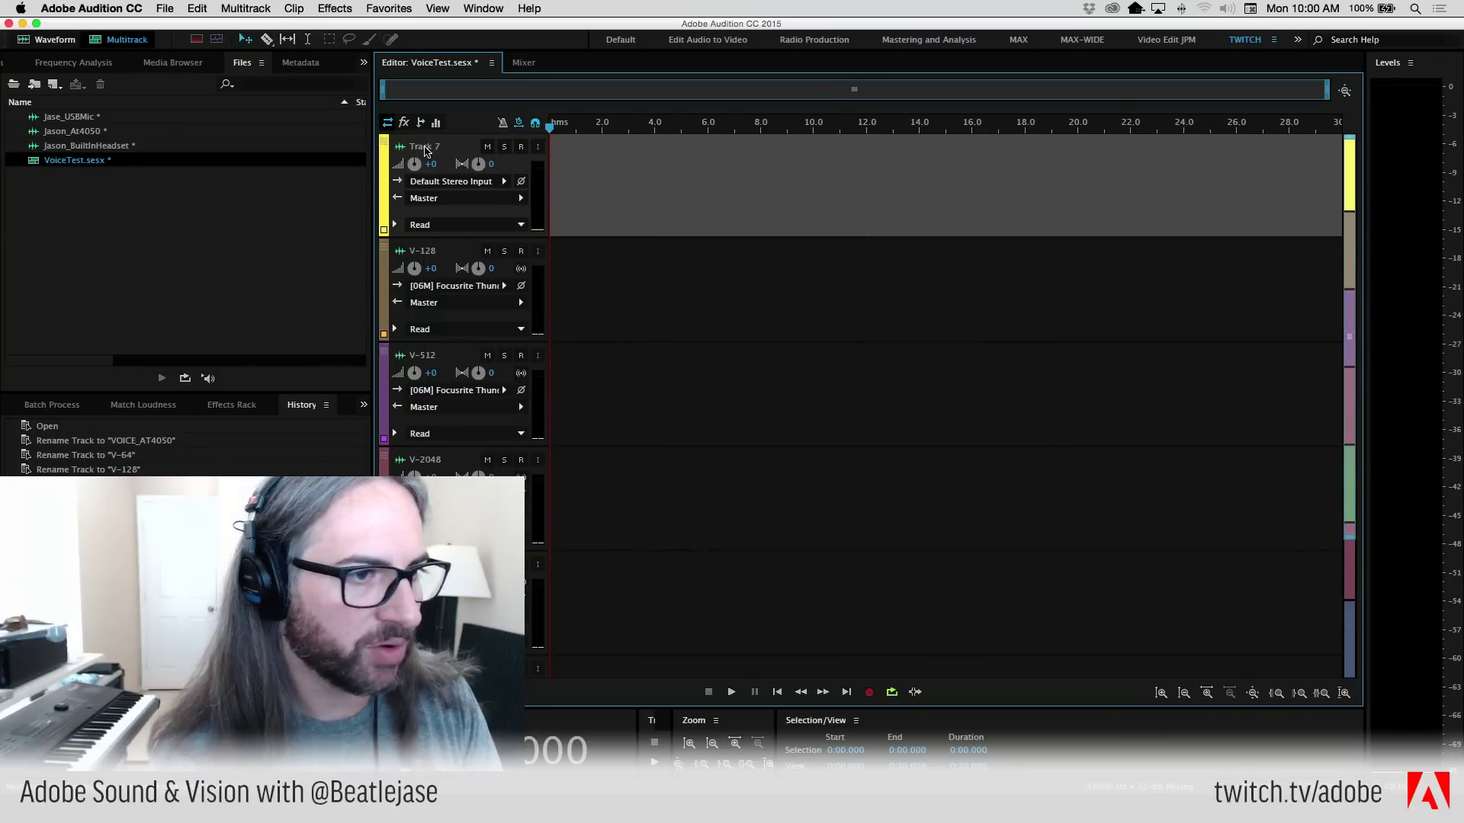
- Rename the new mono track as V-64 and set its input to the mono source Focusrite Thunderbolt Input 6
double_click(425, 147)
type("V-64")
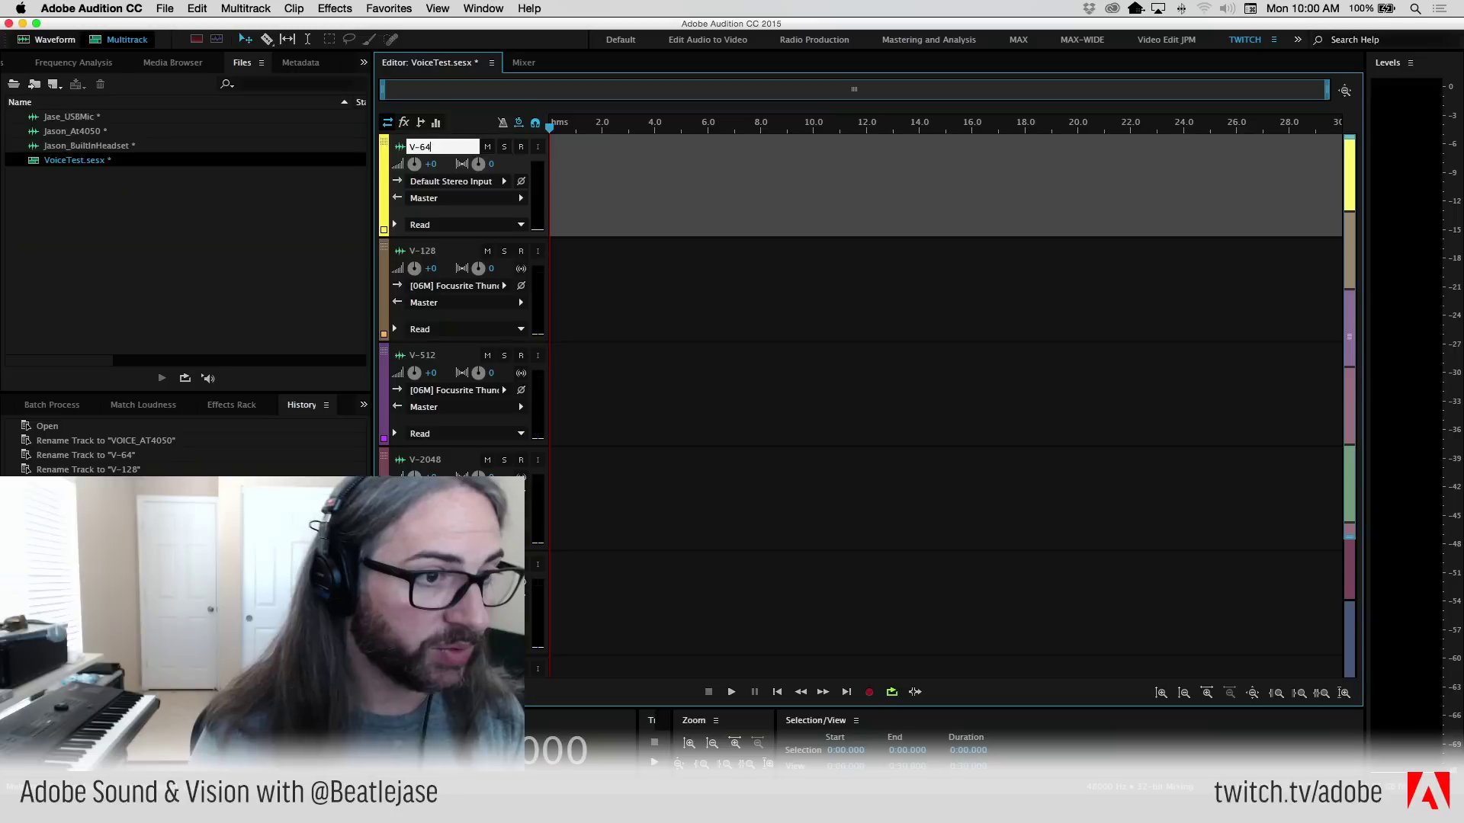
left_click(458, 181)
mouse_move(571, 212)
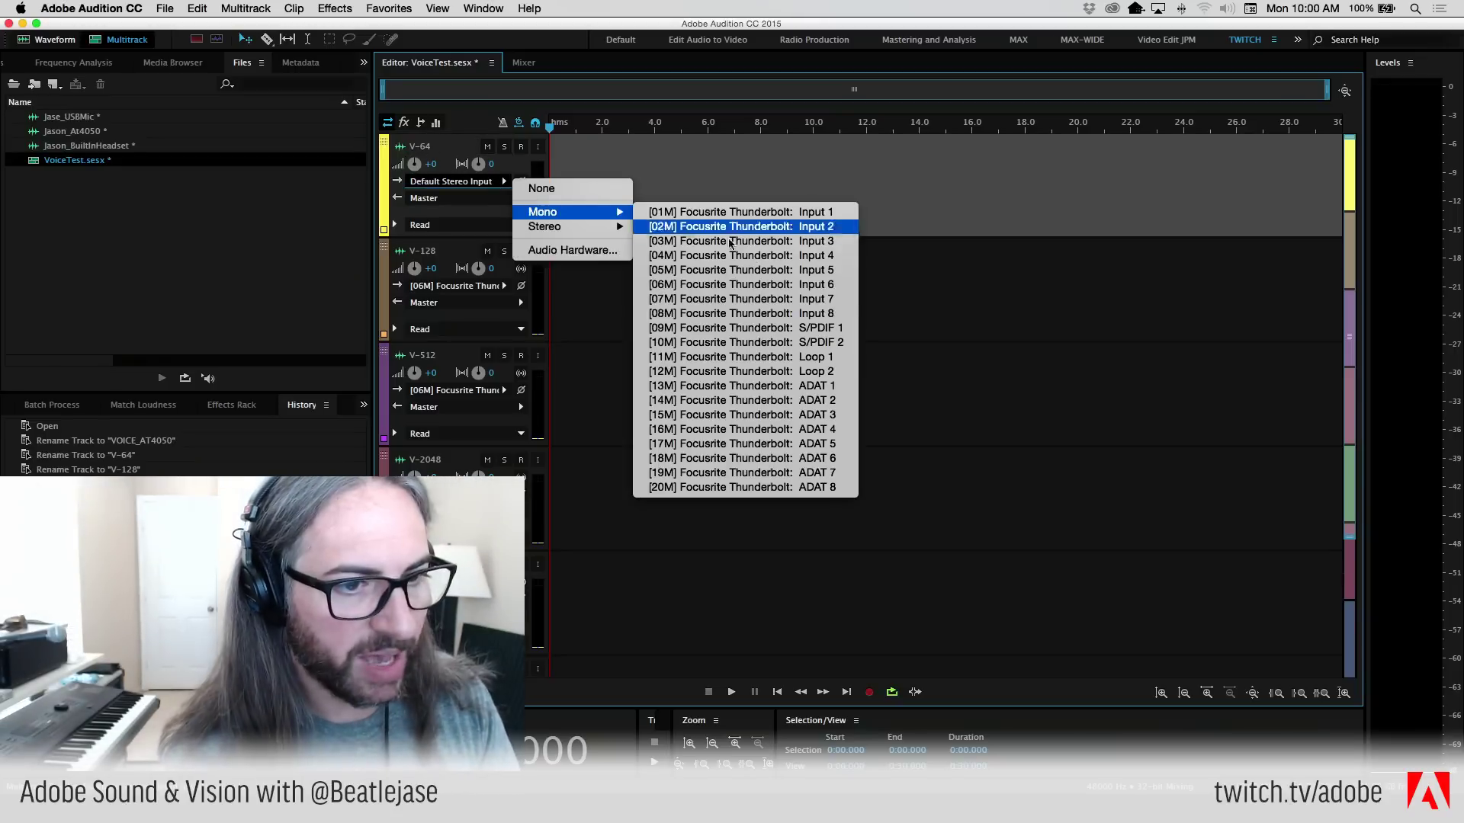
left_click(752, 292)
- Arm the V-64 track for recording with input monitoring on, and check the hardware input levels in Focusrite Control
left_click(521, 147)
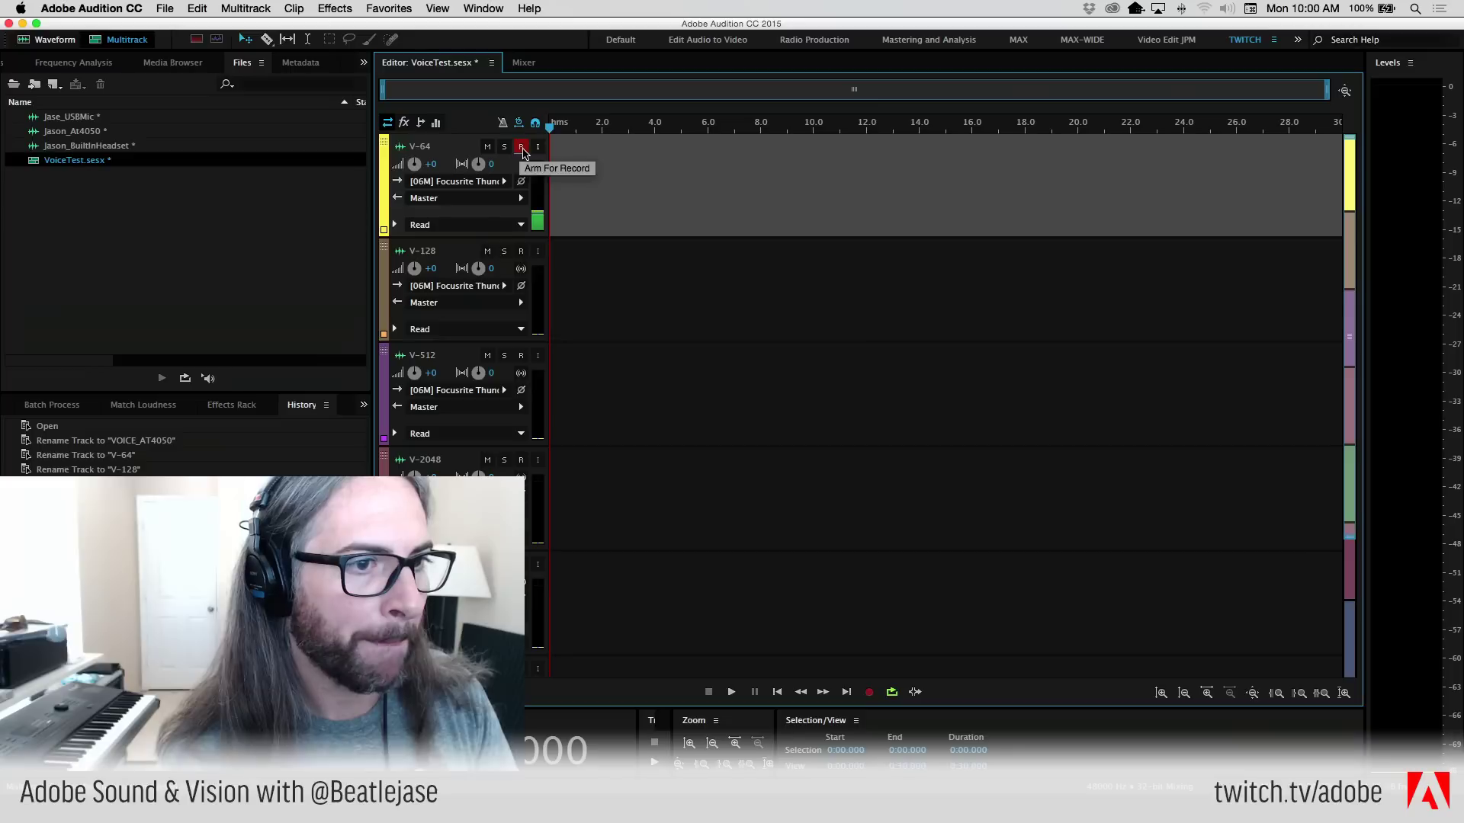
left_click(537, 147)
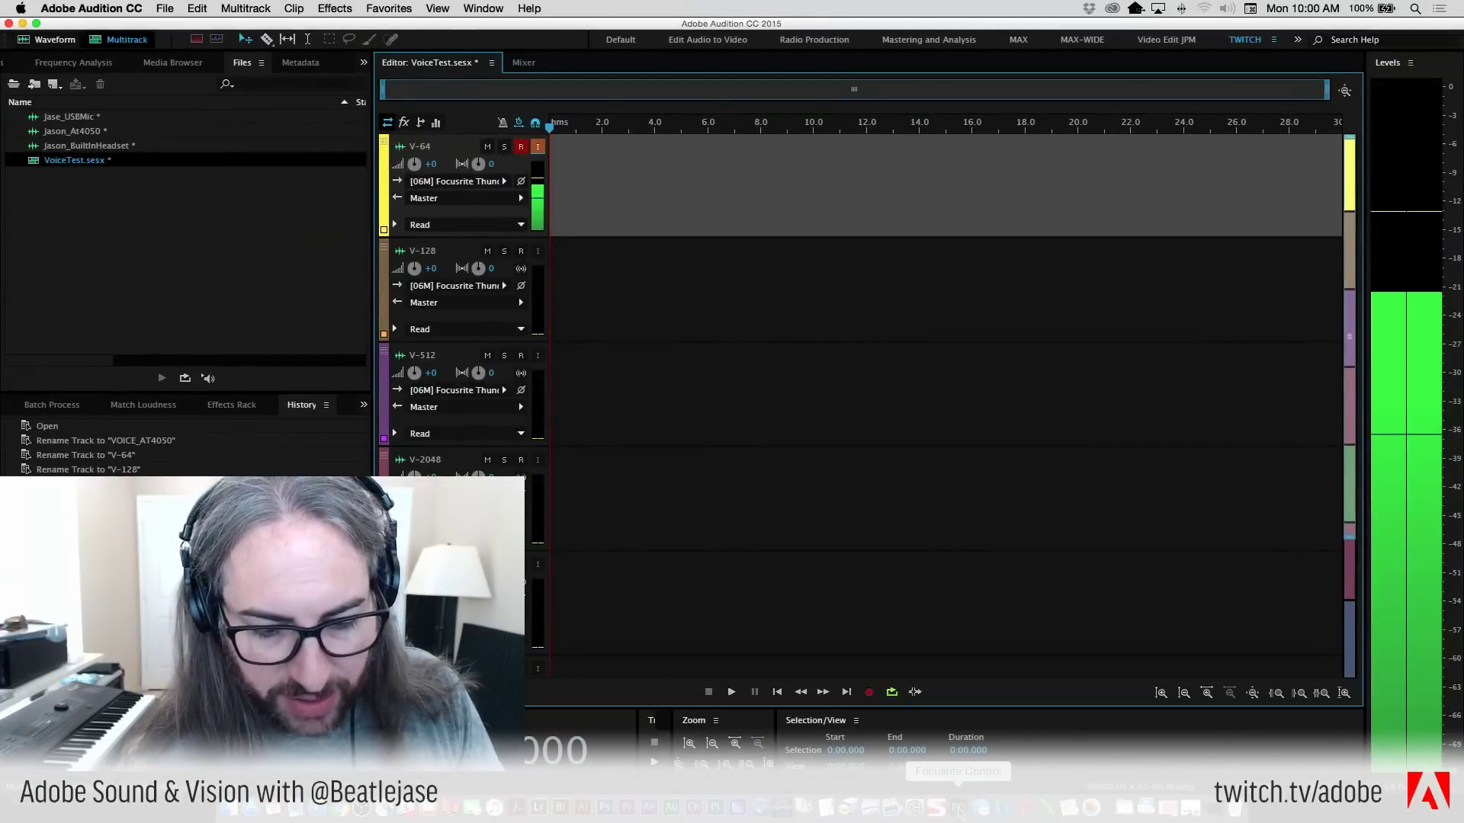
left_click(958, 808)
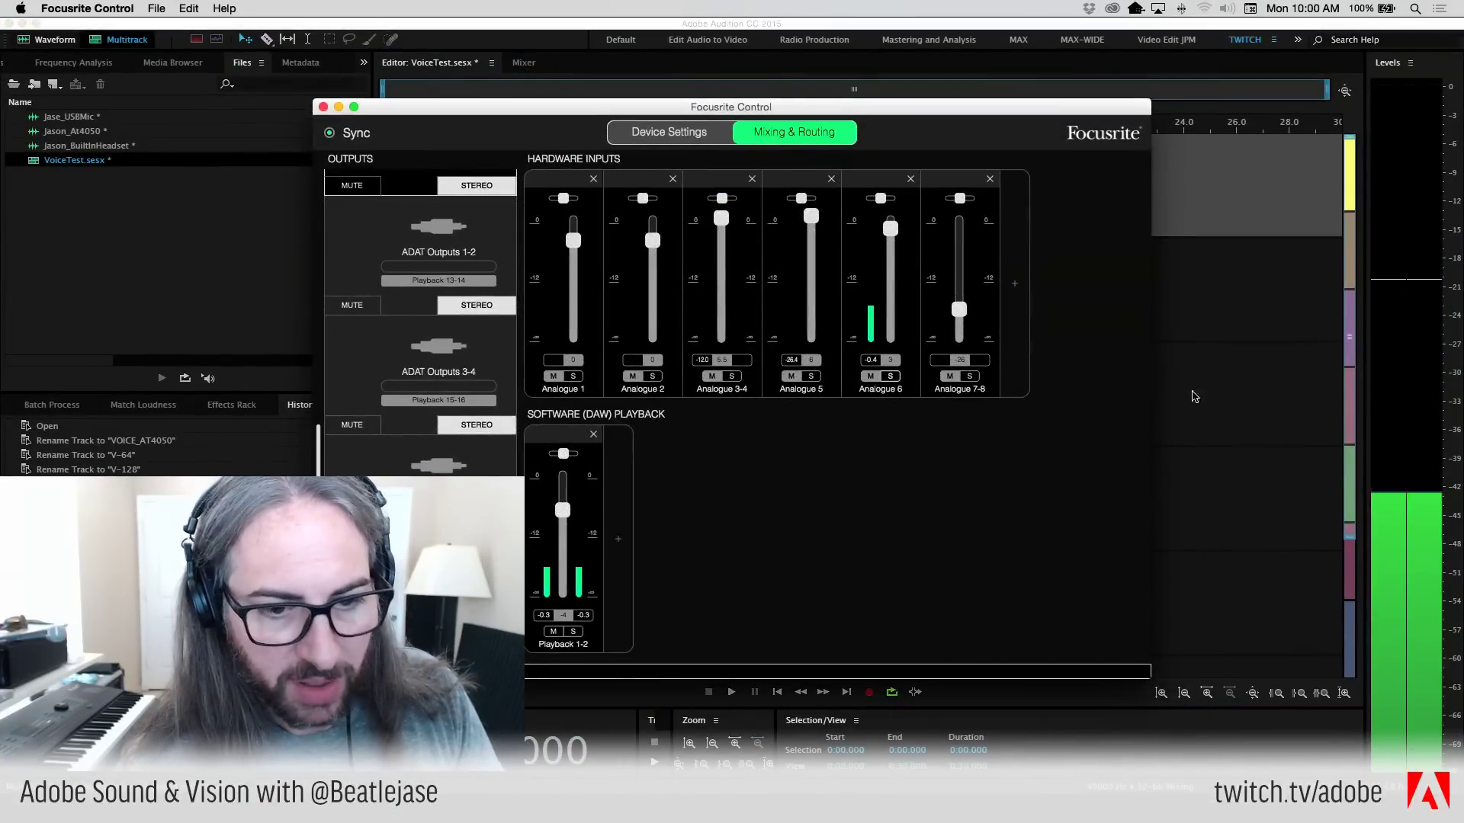
left_click(1220, 398)
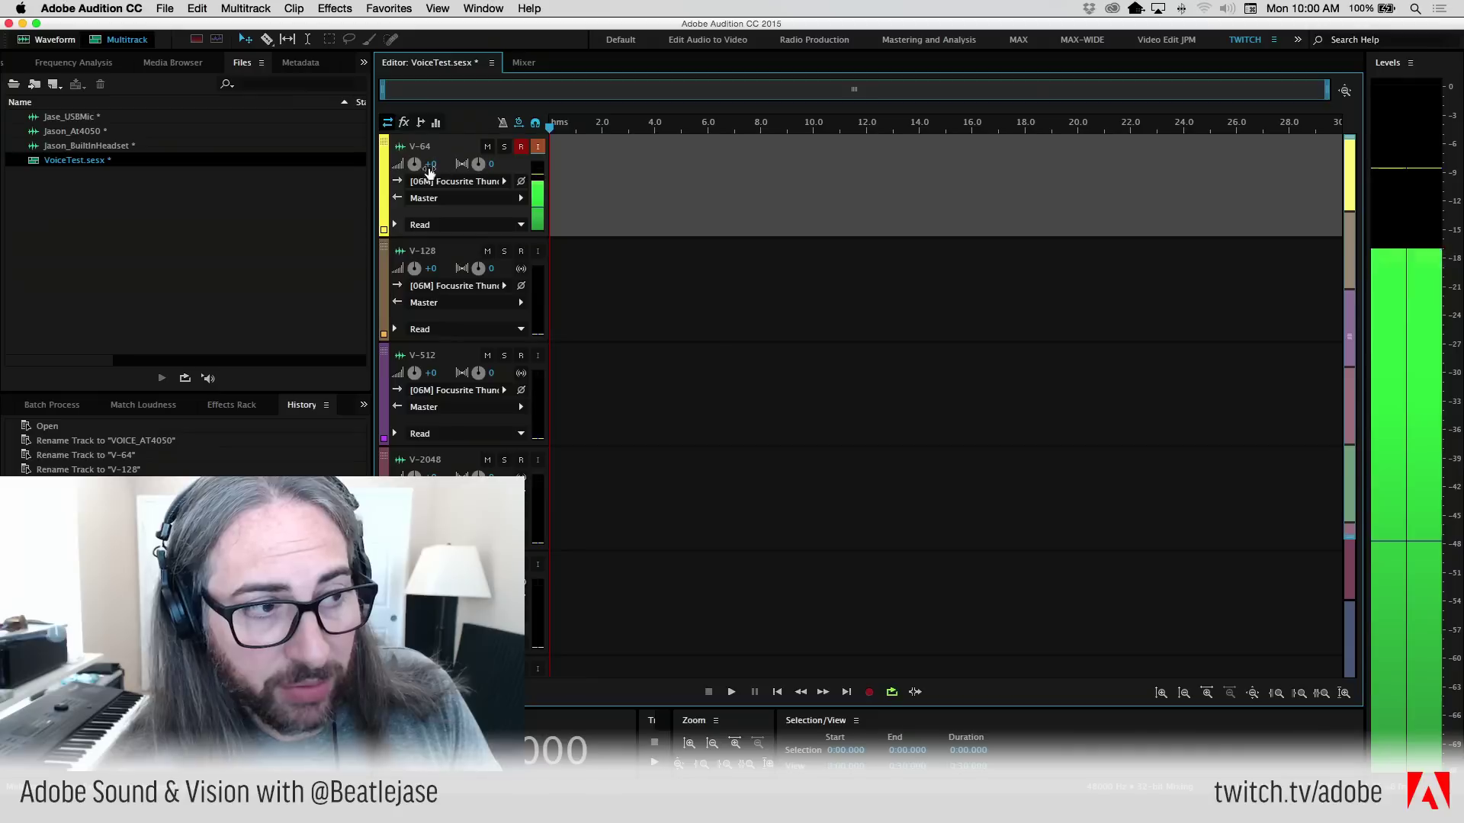
- Raise the V-64 track's volume to +6.6 and record a voice take of about 25 seconds, disarming the track at the end
left_click_drag(429, 172, 438, 174)
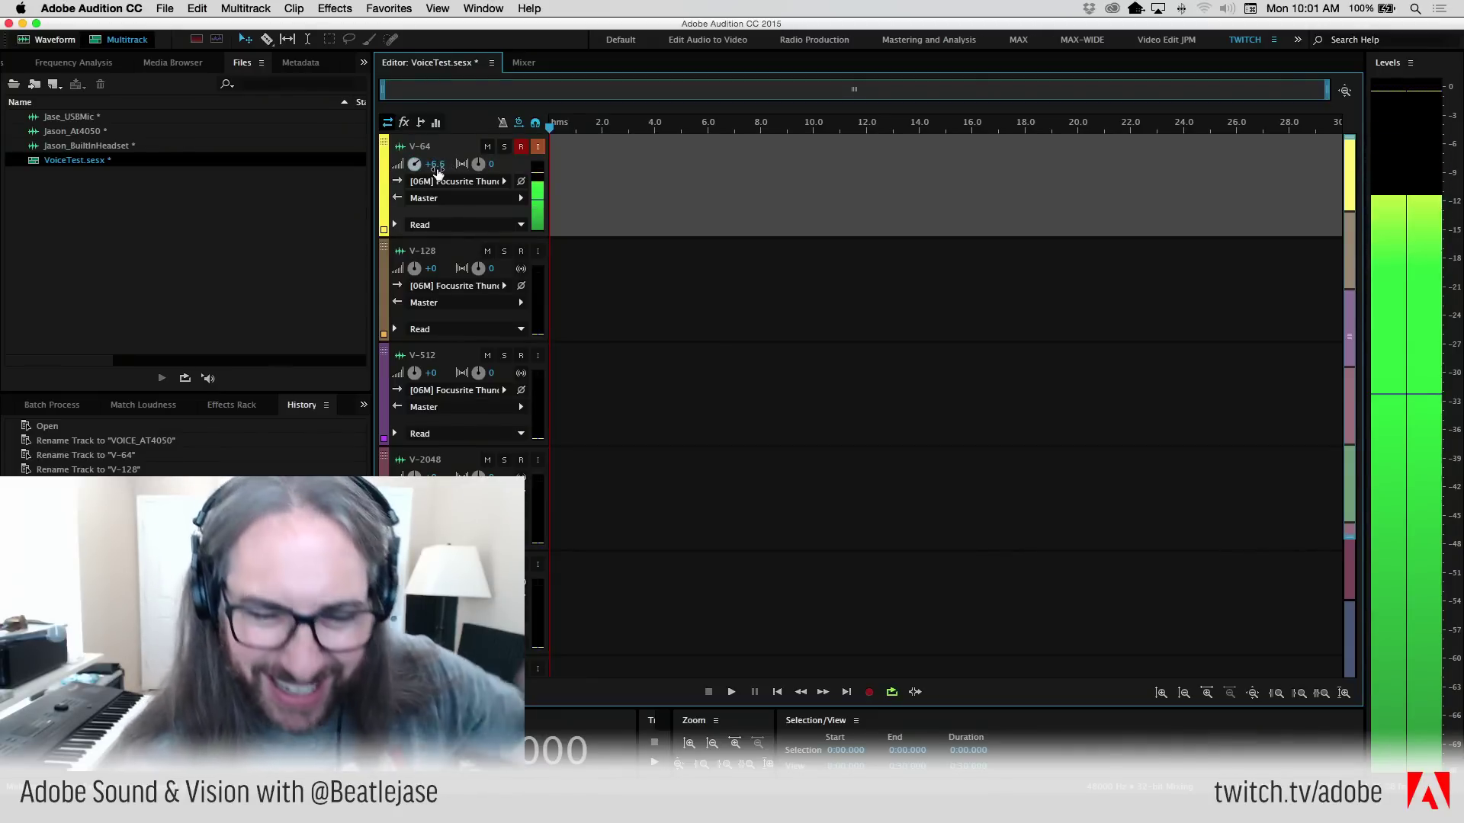
left_click(869, 692)
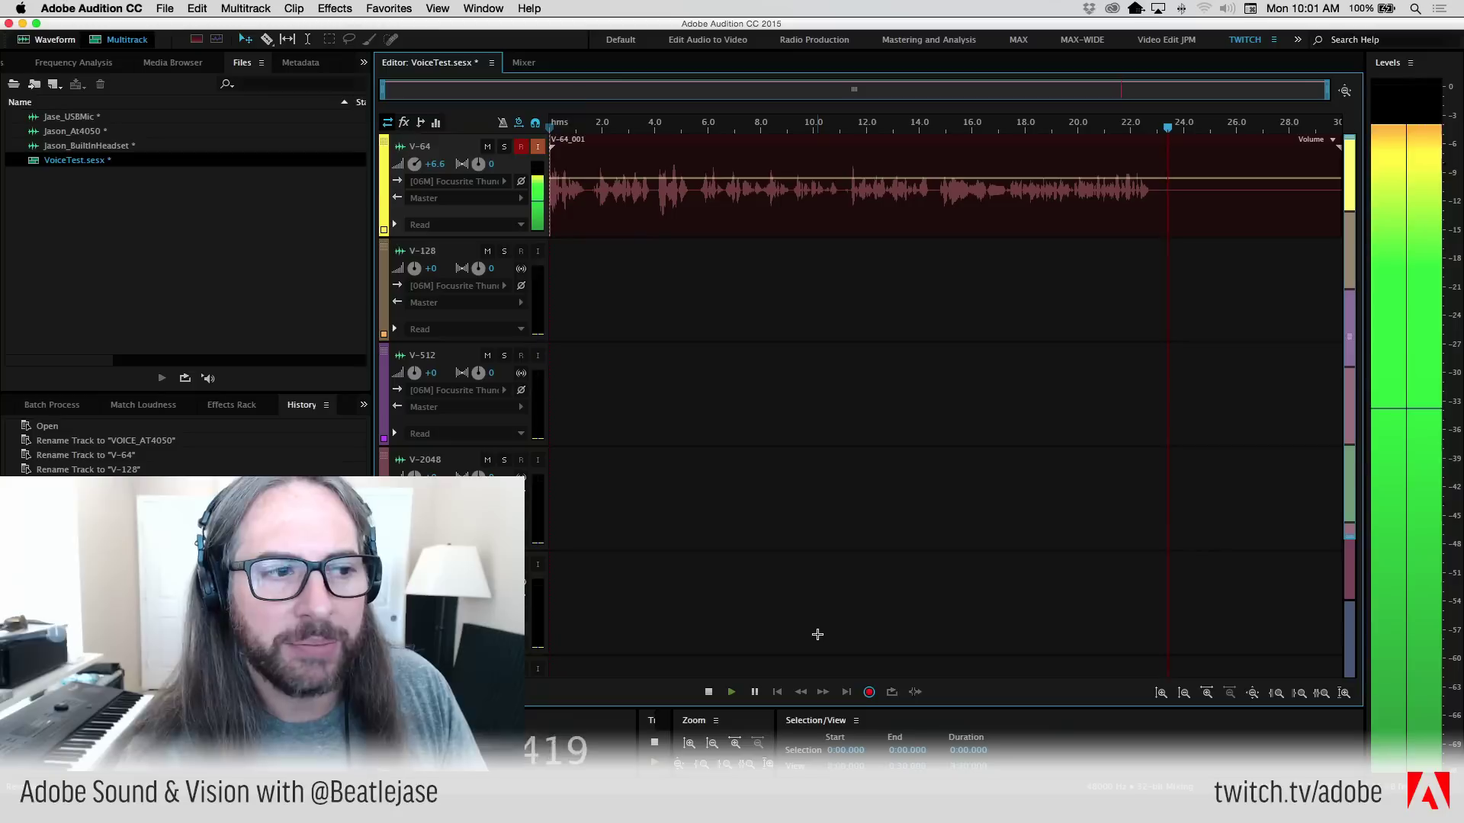
key("space")
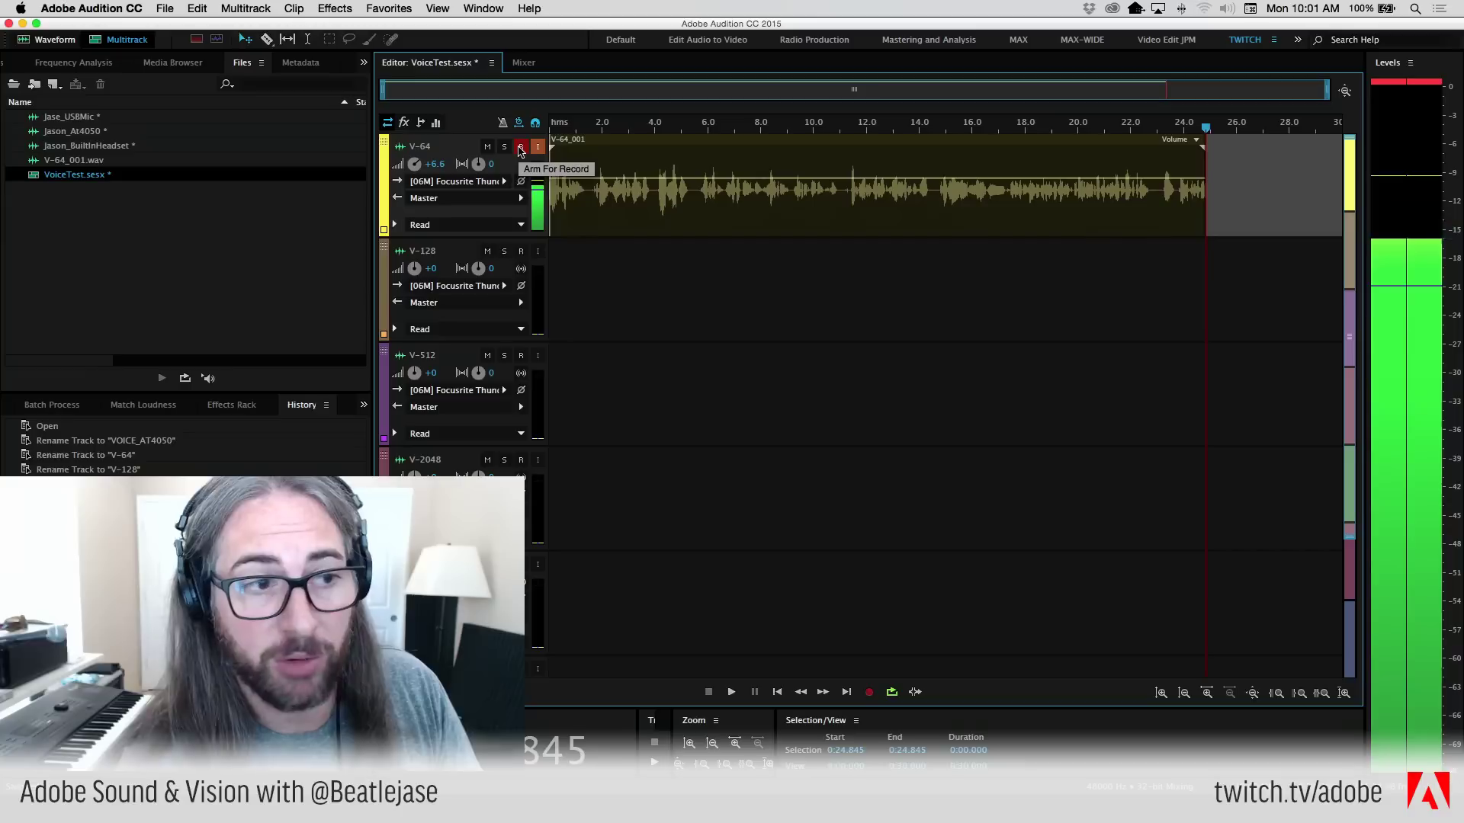
left_click(520, 147)
- Change the I/O buffer size to 512 samples in the Audio Hardware preferences and apply it
left_click(91, 8)
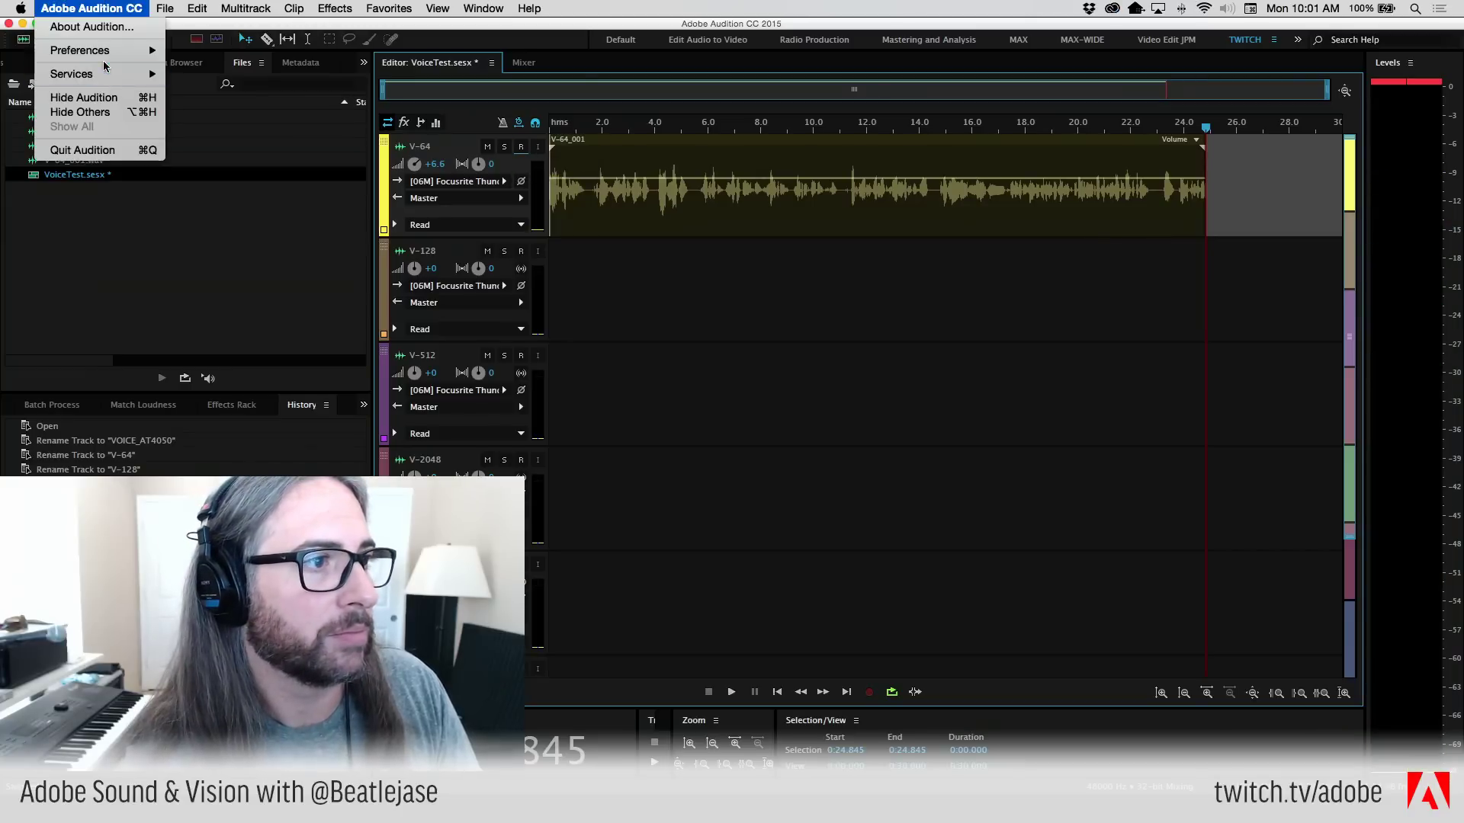
mouse_move(116, 51)
left_click(269, 104)
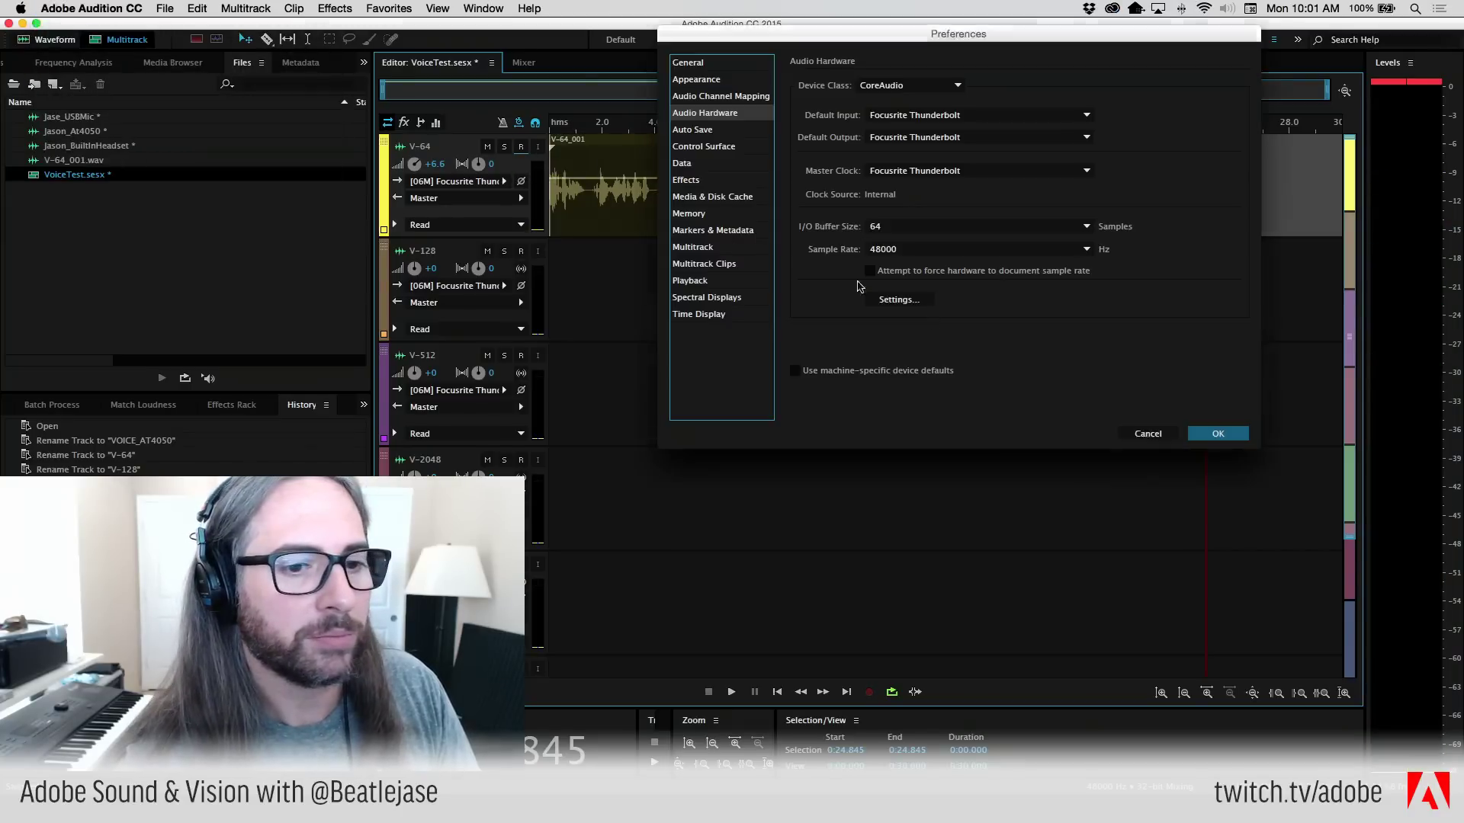
left_click(921, 226)
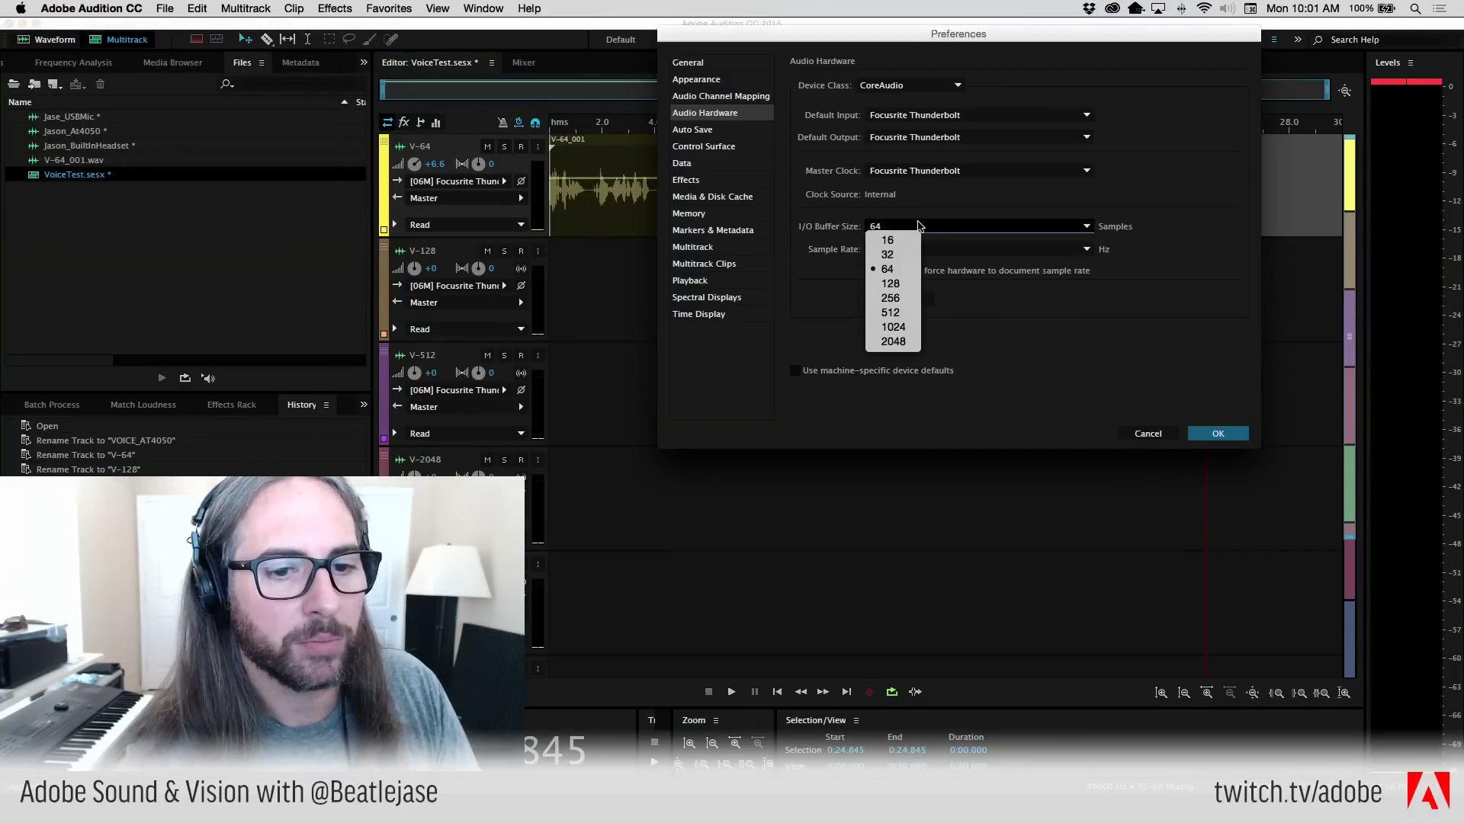
left_click(890, 313)
left_click(1217, 433)
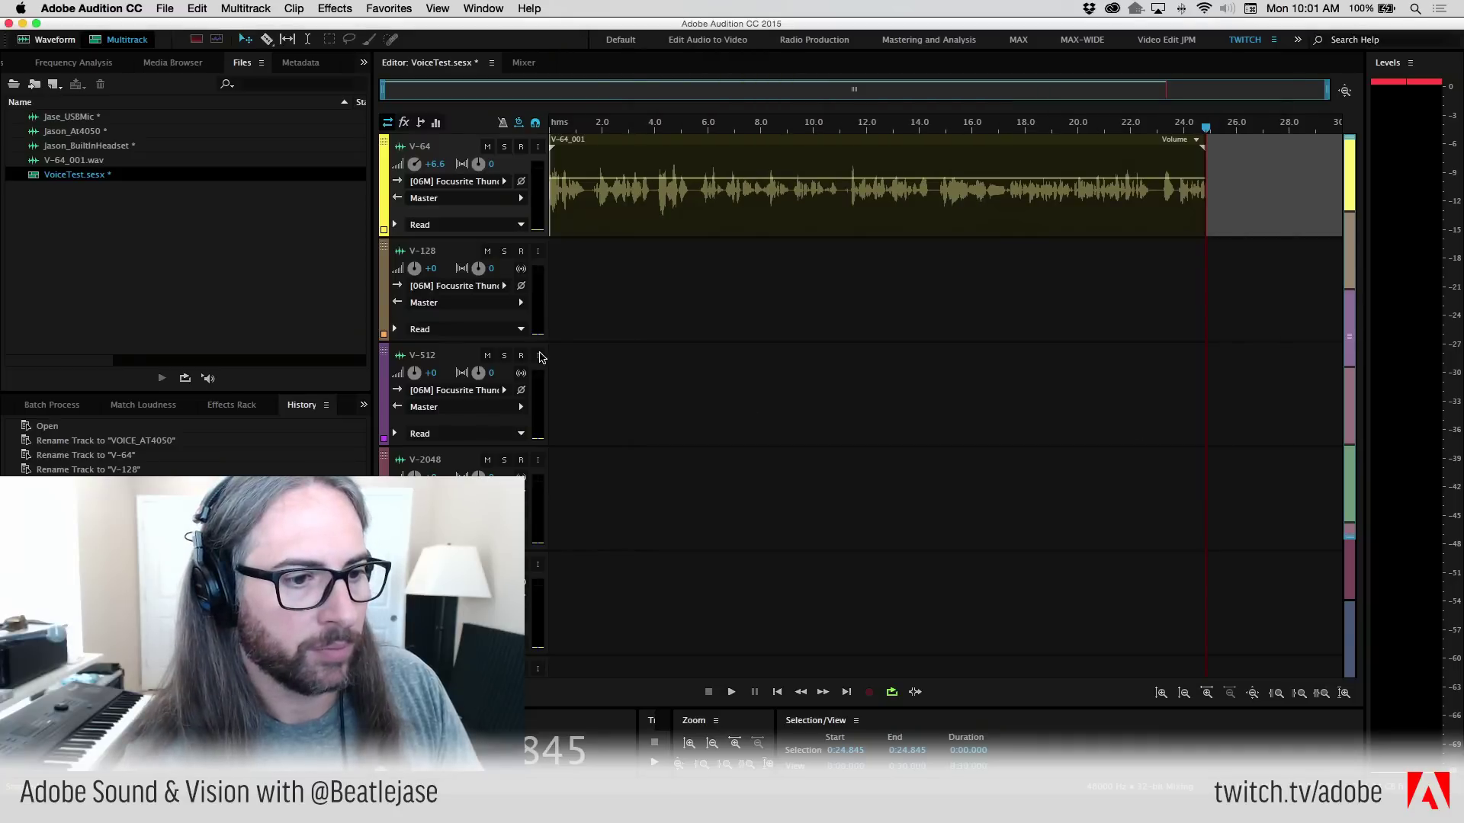
- With V-64 muted and the playhead at the session start, arm the V-512 track with input monitoring and set its volume to +7.2
left_click(487, 146)
key("Home")
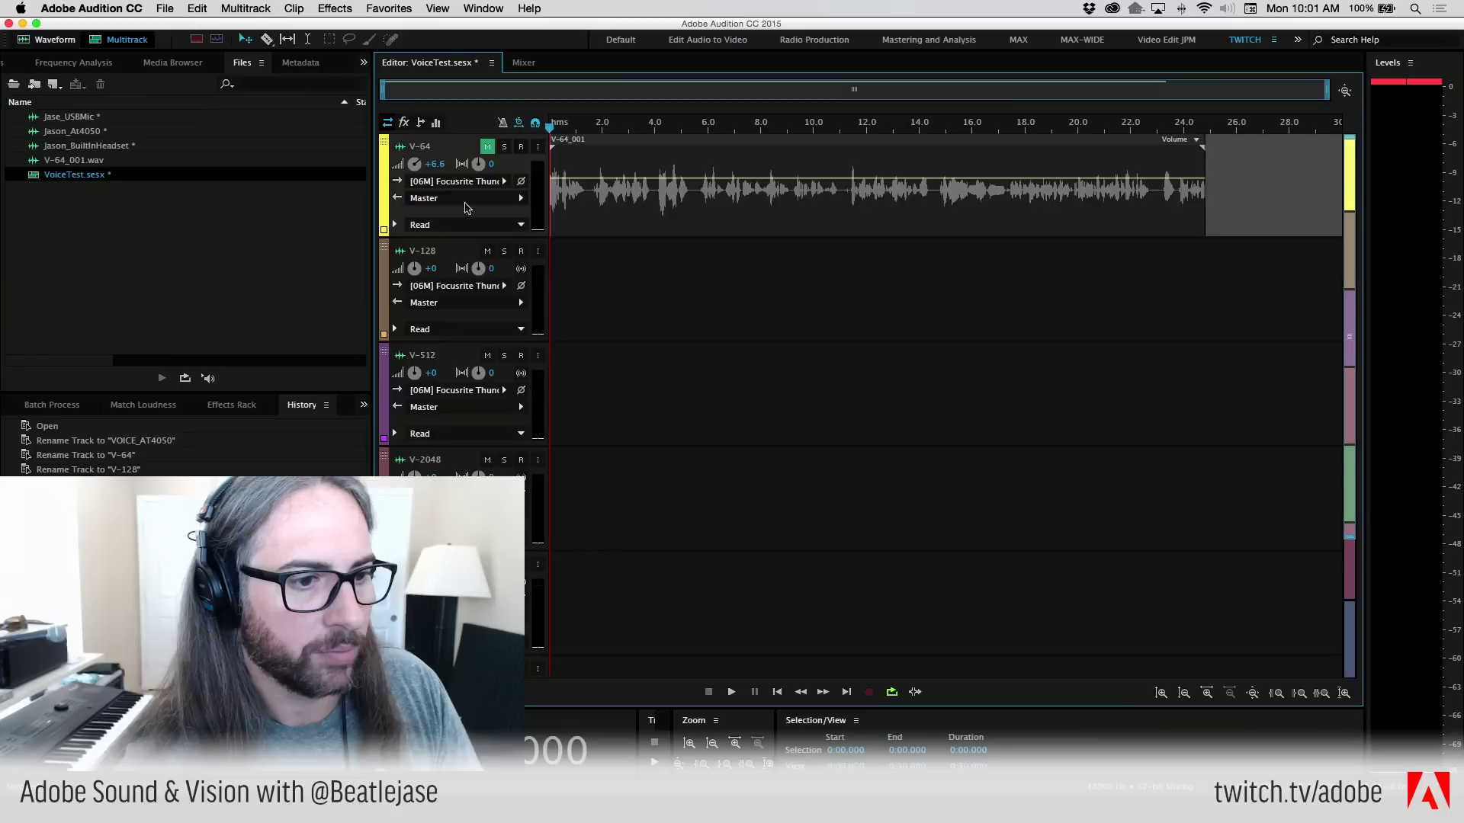
left_click(521, 355)
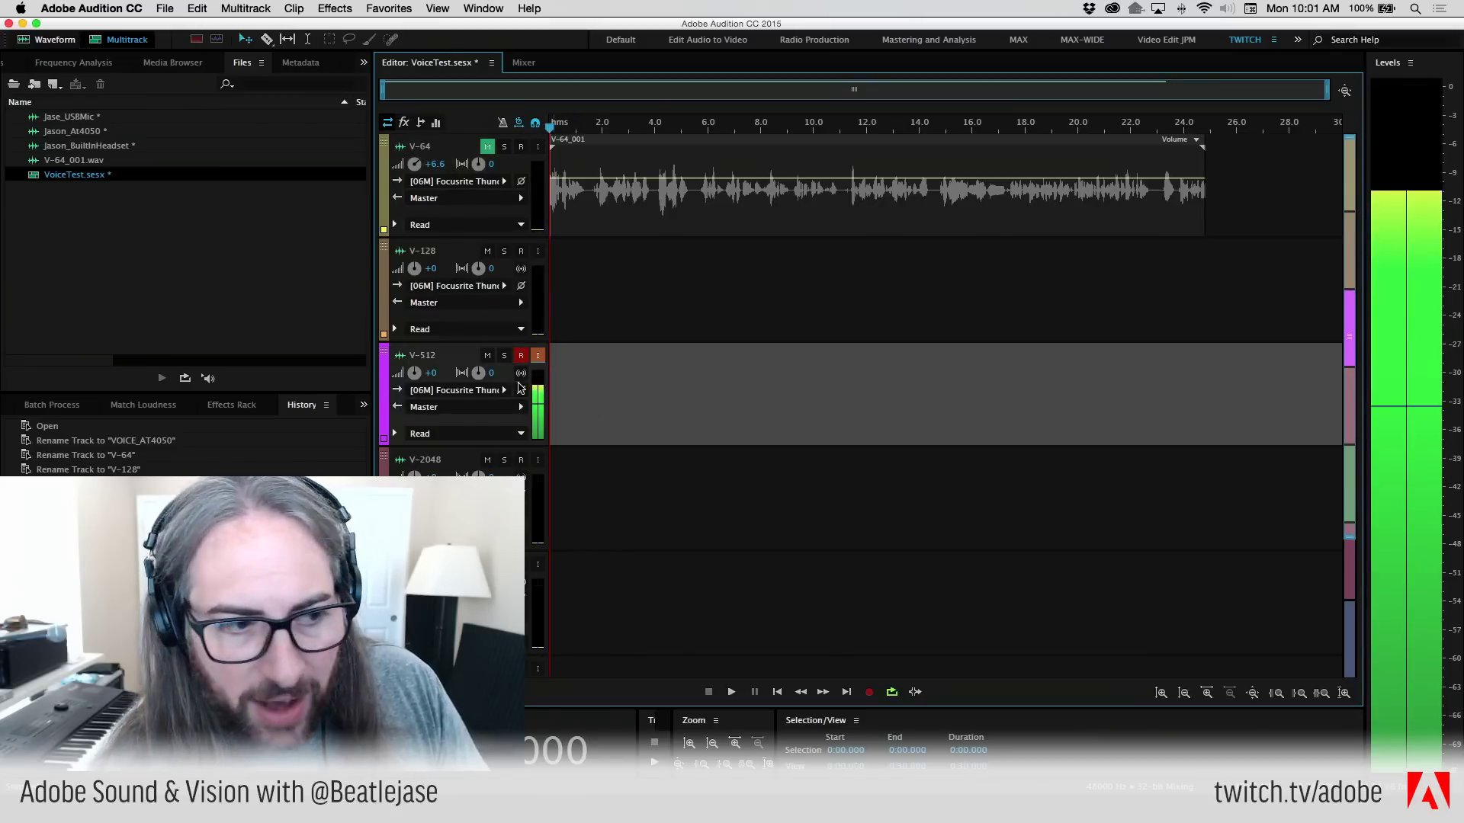
left_click_drag(418, 373, 431, 372)
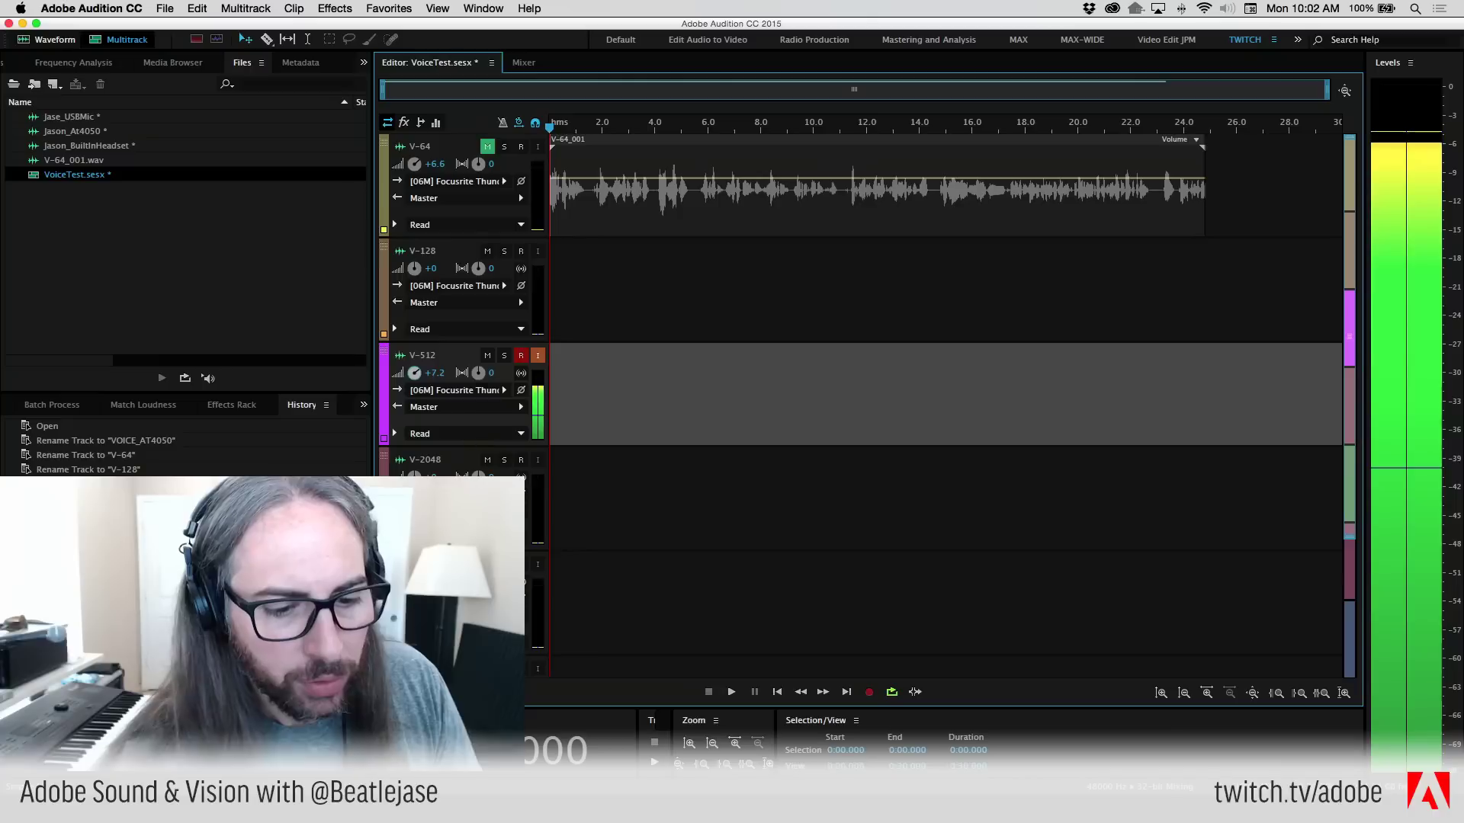
- Record a voice take of about 26 seconds on the armed V-512 track and leave the track disarmed at the end
left_click(868, 692)
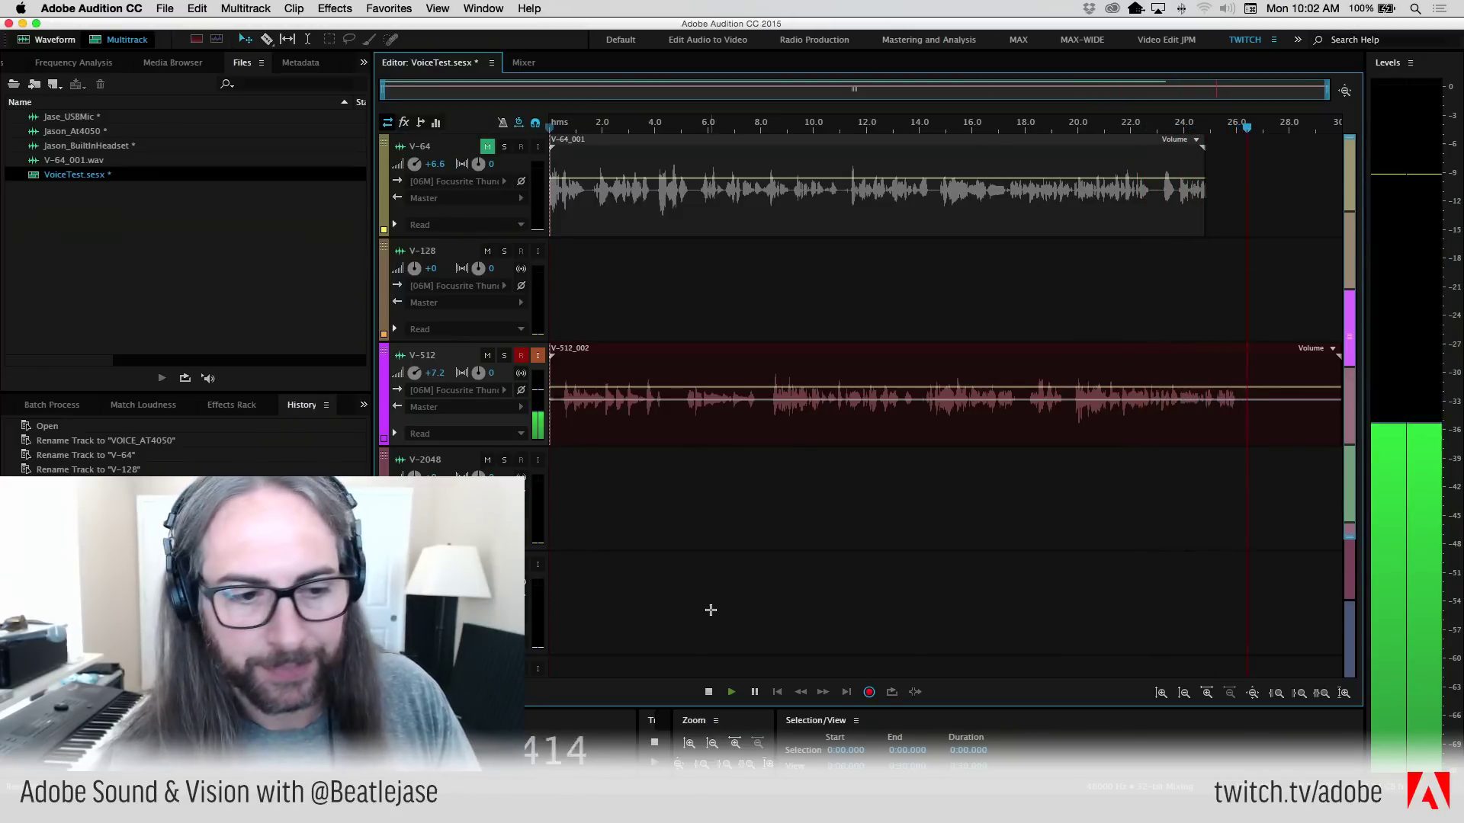
key("space")
left_click_drag(633, 134, 463, 115)
left_click(632, 372)
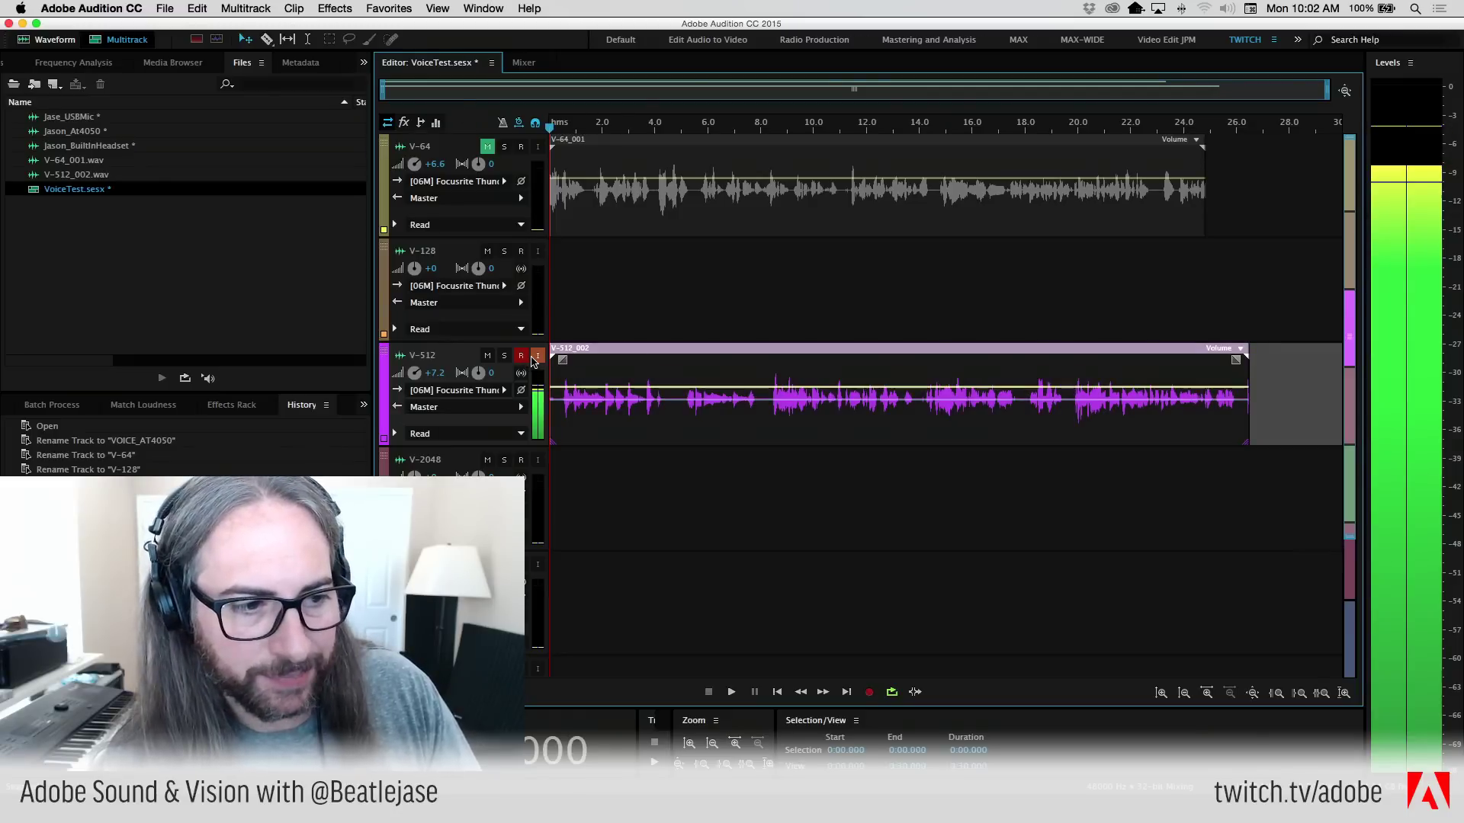
left_click(523, 356)
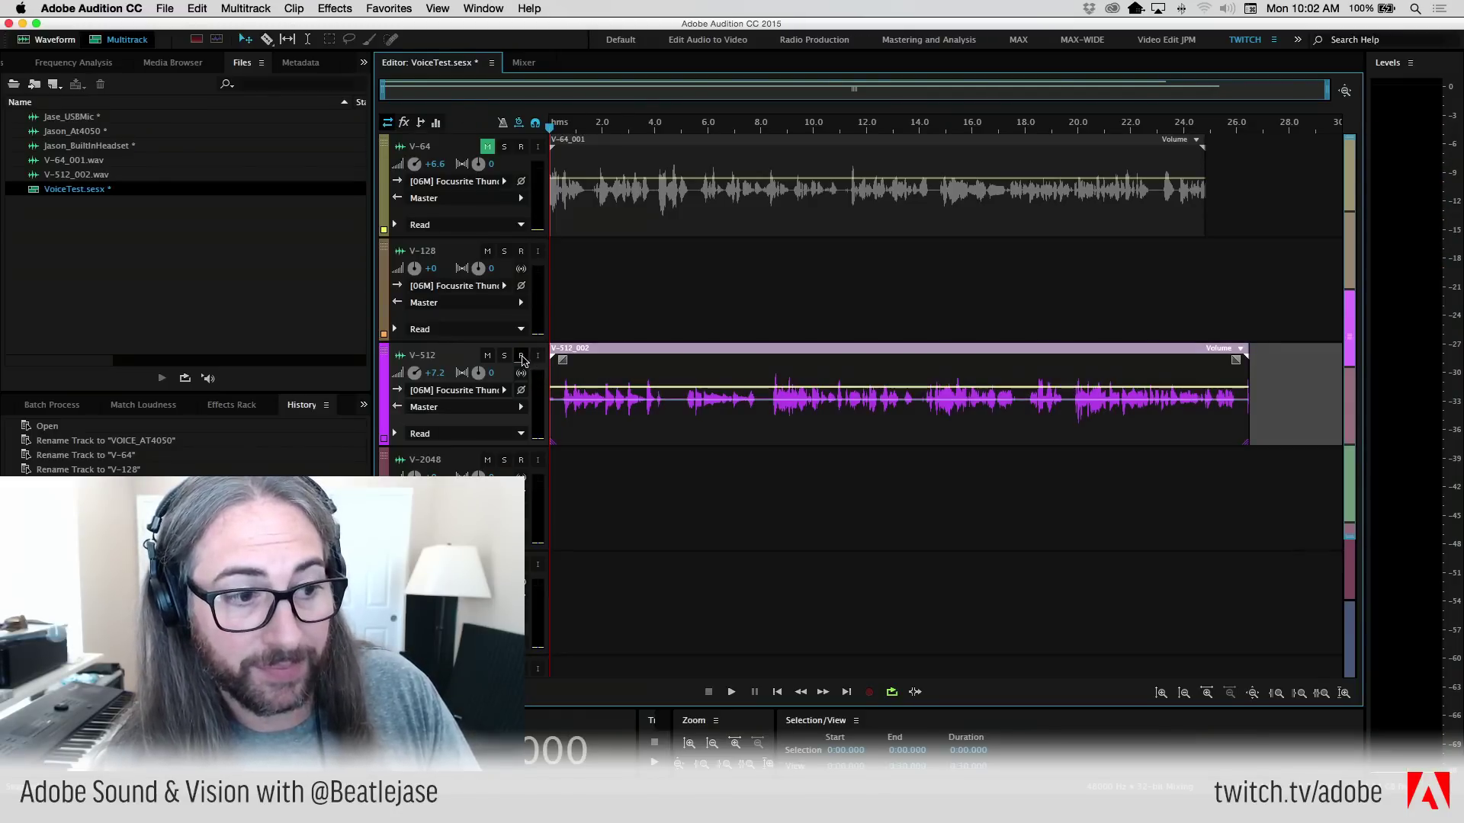
left_click(522, 356)
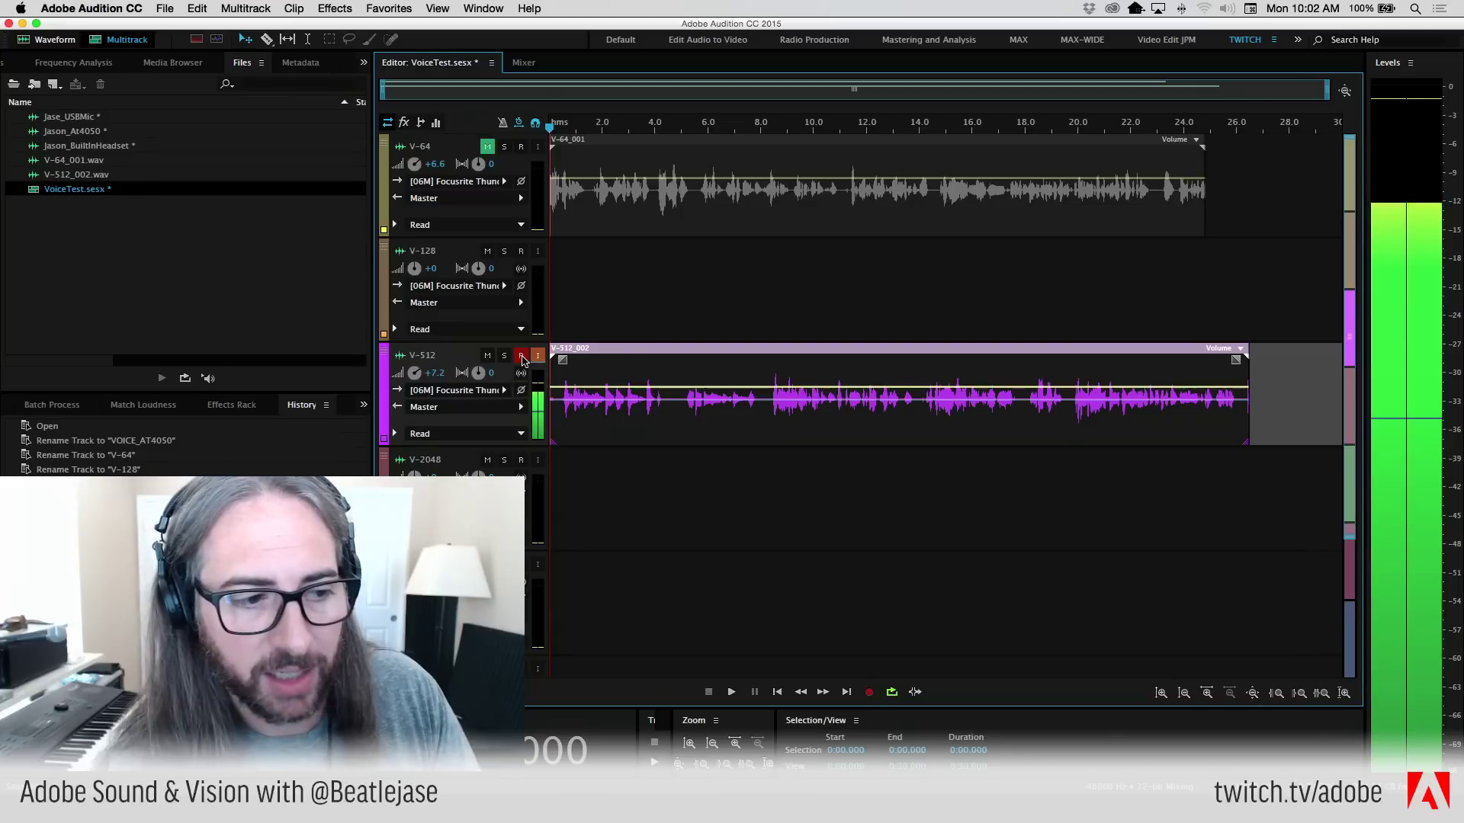
left_click(522, 356)
- Change the I/O buffer size to 2048 samples in the Audio Hardware preferences and apply it
left_click(92, 8)
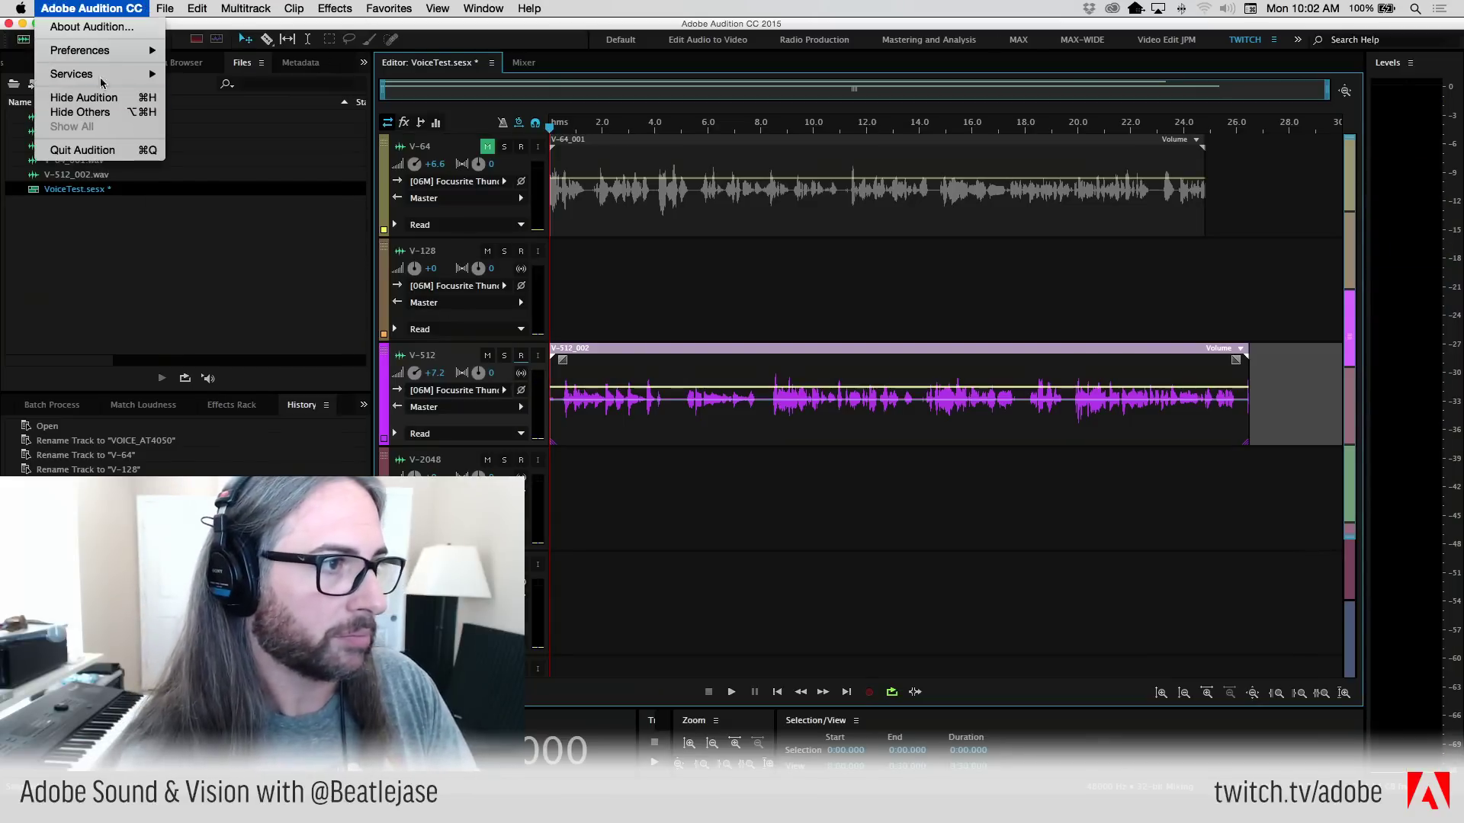
mouse_move(107, 51)
left_click(209, 104)
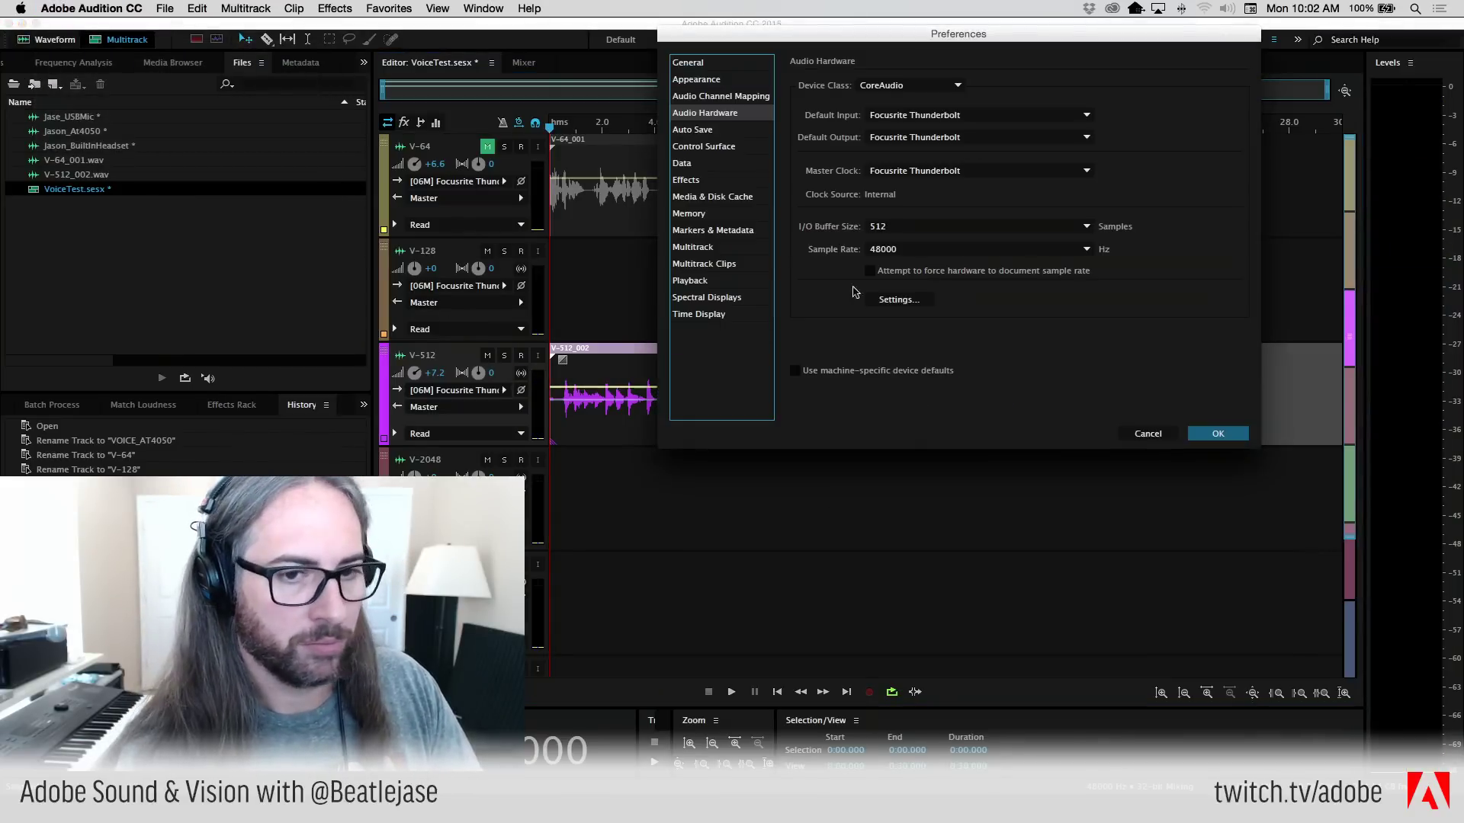
left_click(924, 227)
left_click(954, 250)
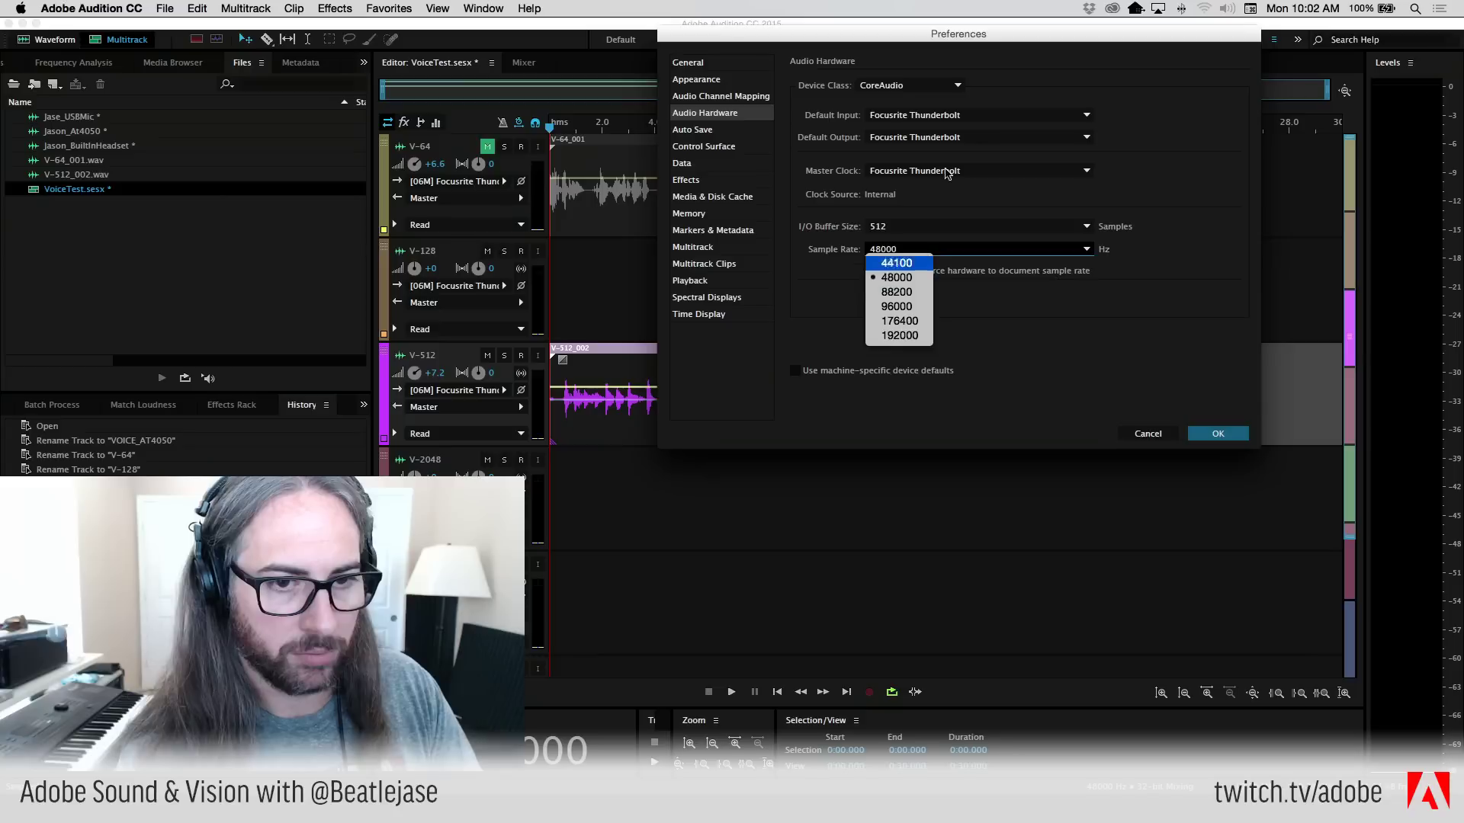
left_click(948, 227)
left_click(947, 227)
left_click(900, 344)
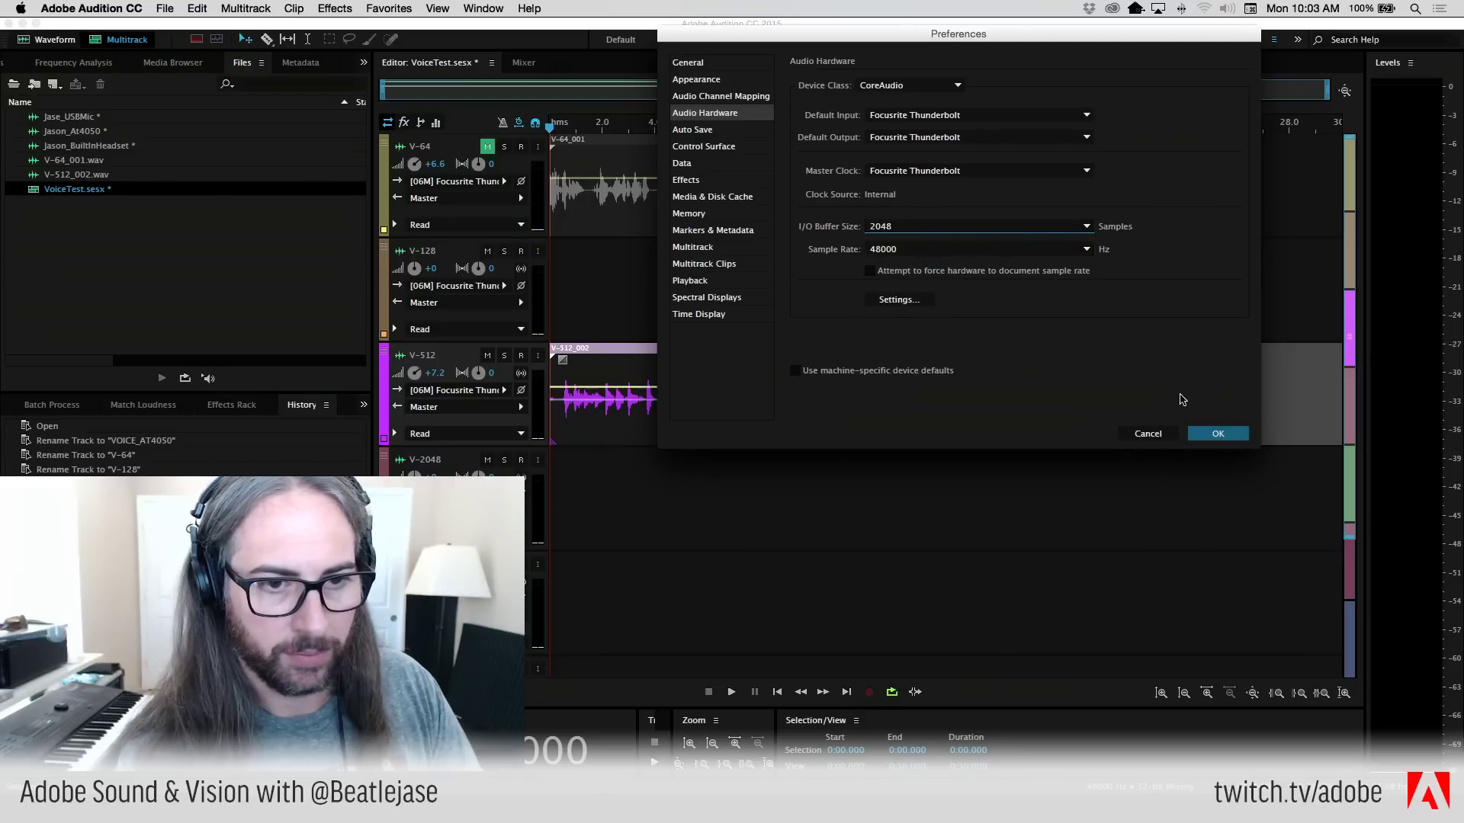
left_click(1218, 433)
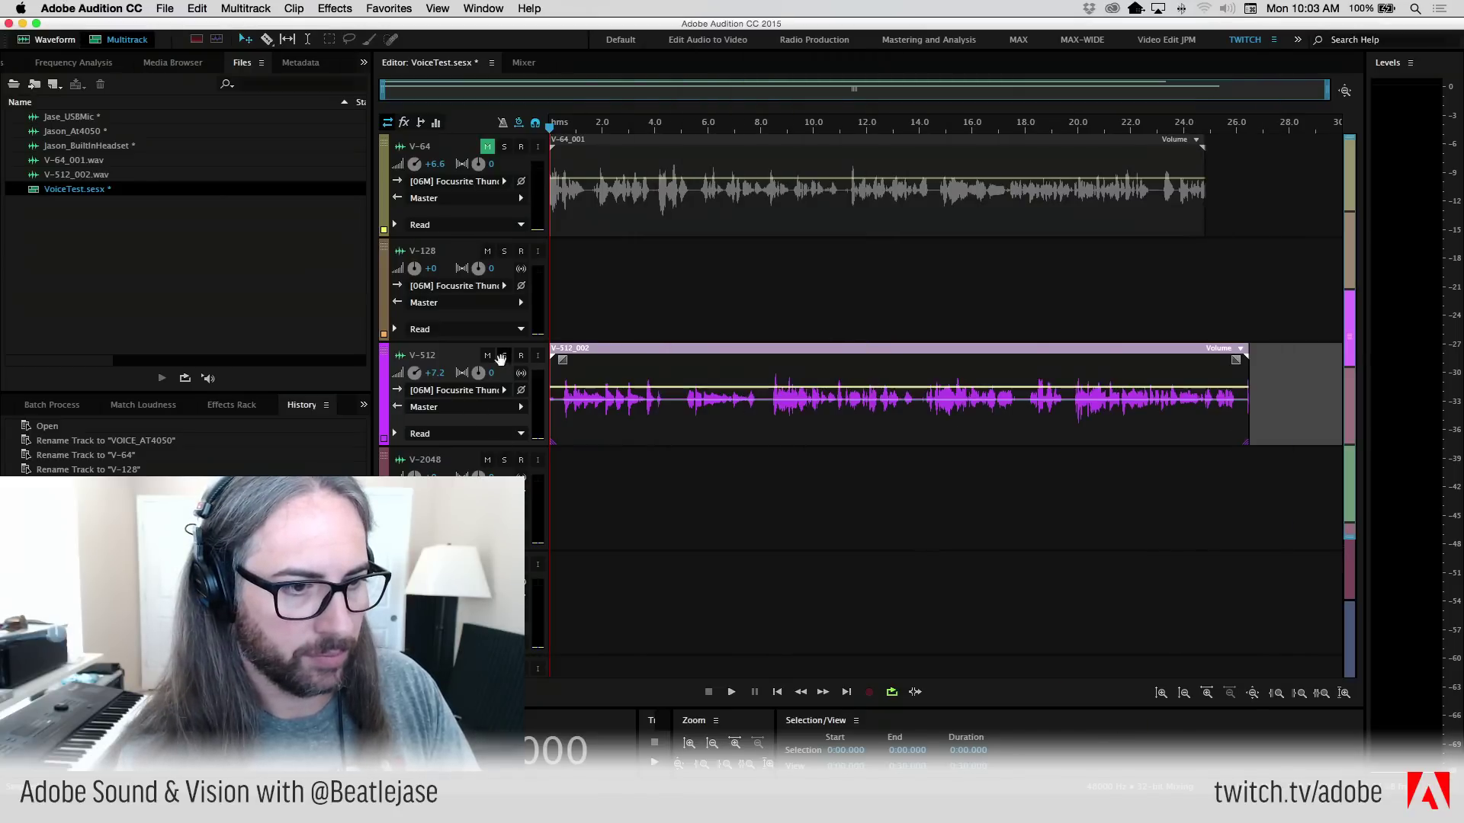
- Mute V-512 and arm the V-2048 track with a mono Focusrite Thunderbolt input and input monitoring on
left_click(487, 355)
left_click(521, 459)
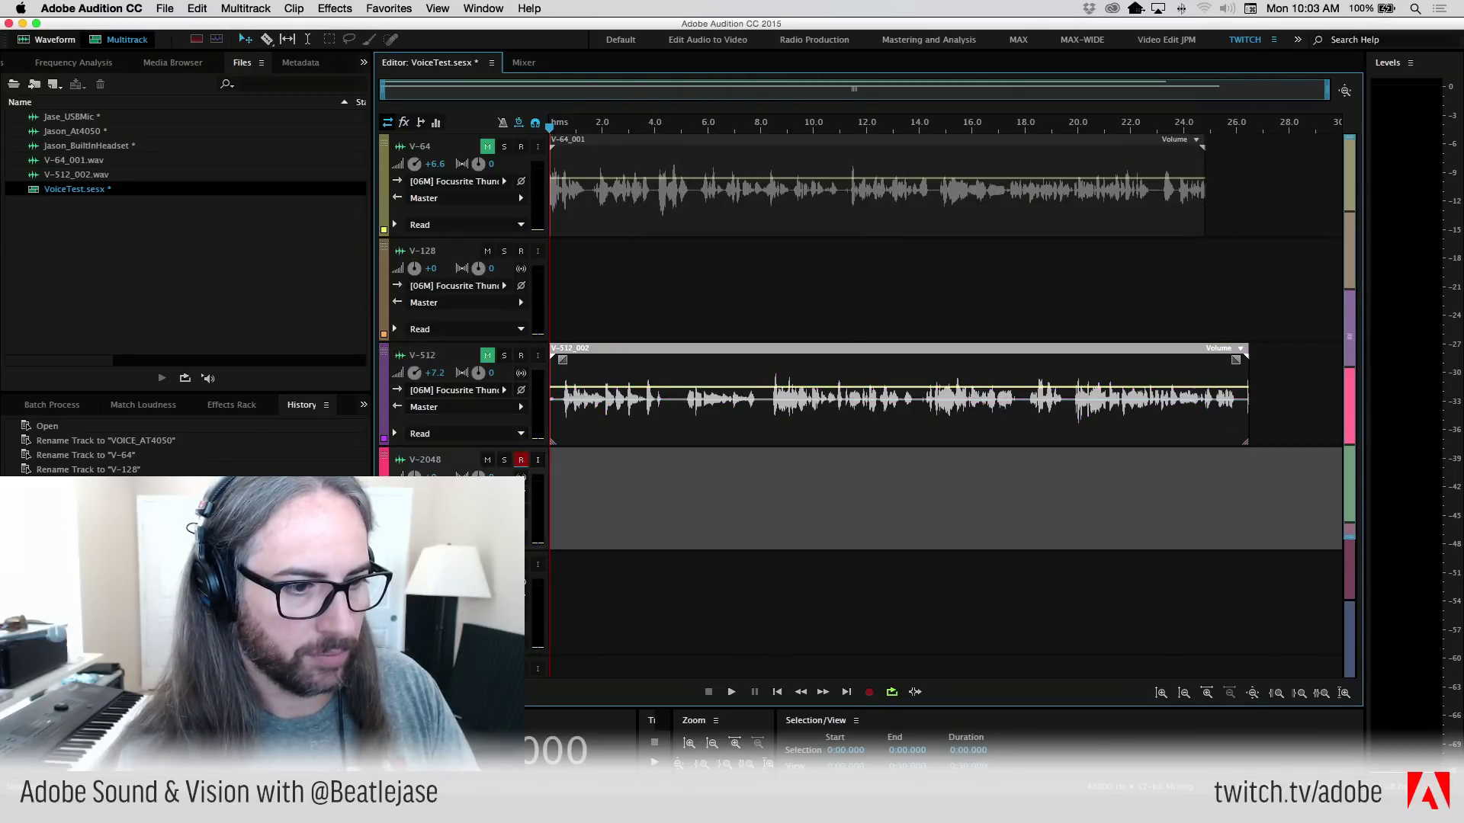
left_click(503, 495)
mouse_move(543, 525)
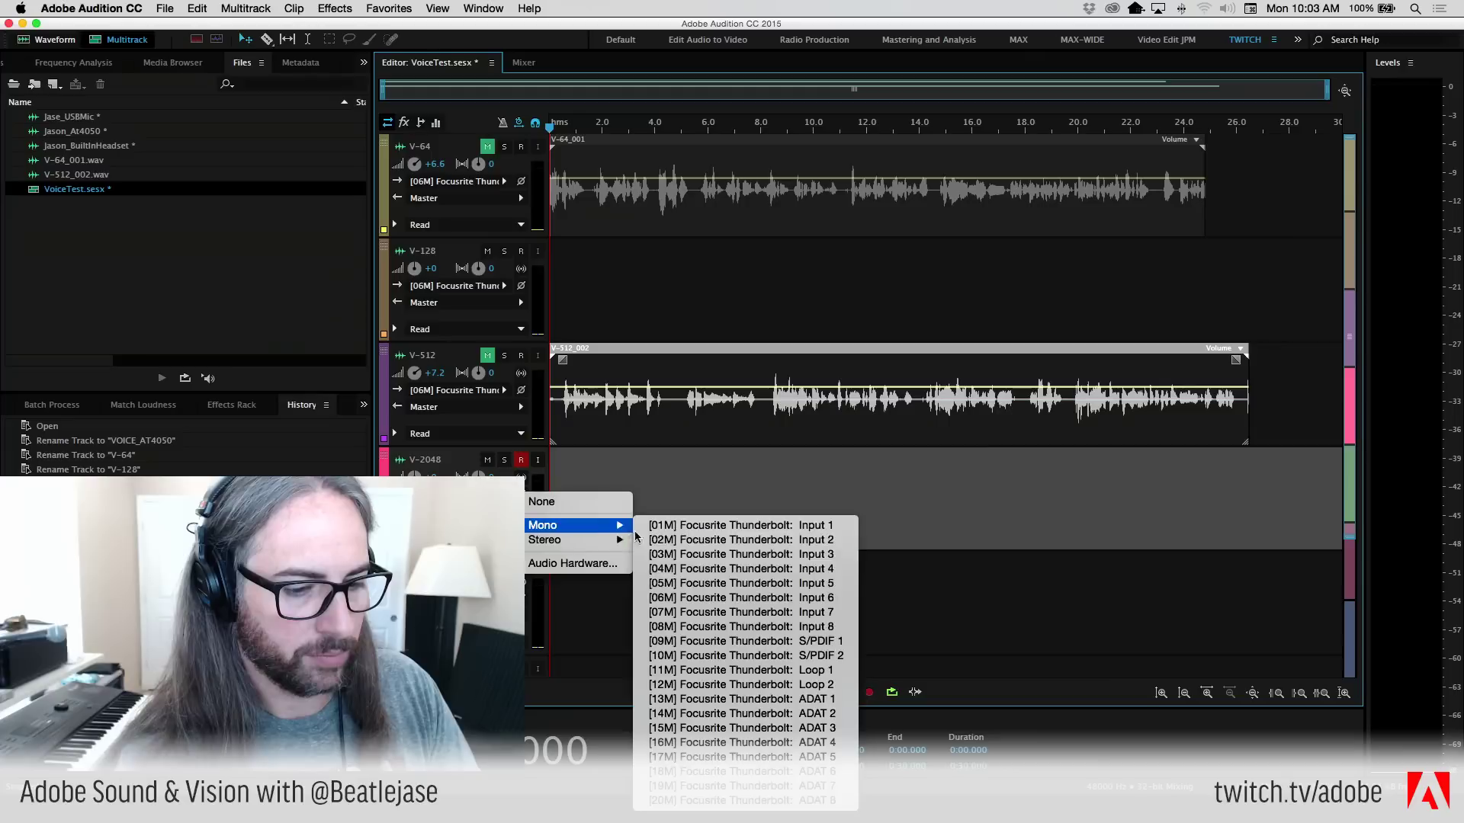
left_click(649, 568)
left_click(538, 460)
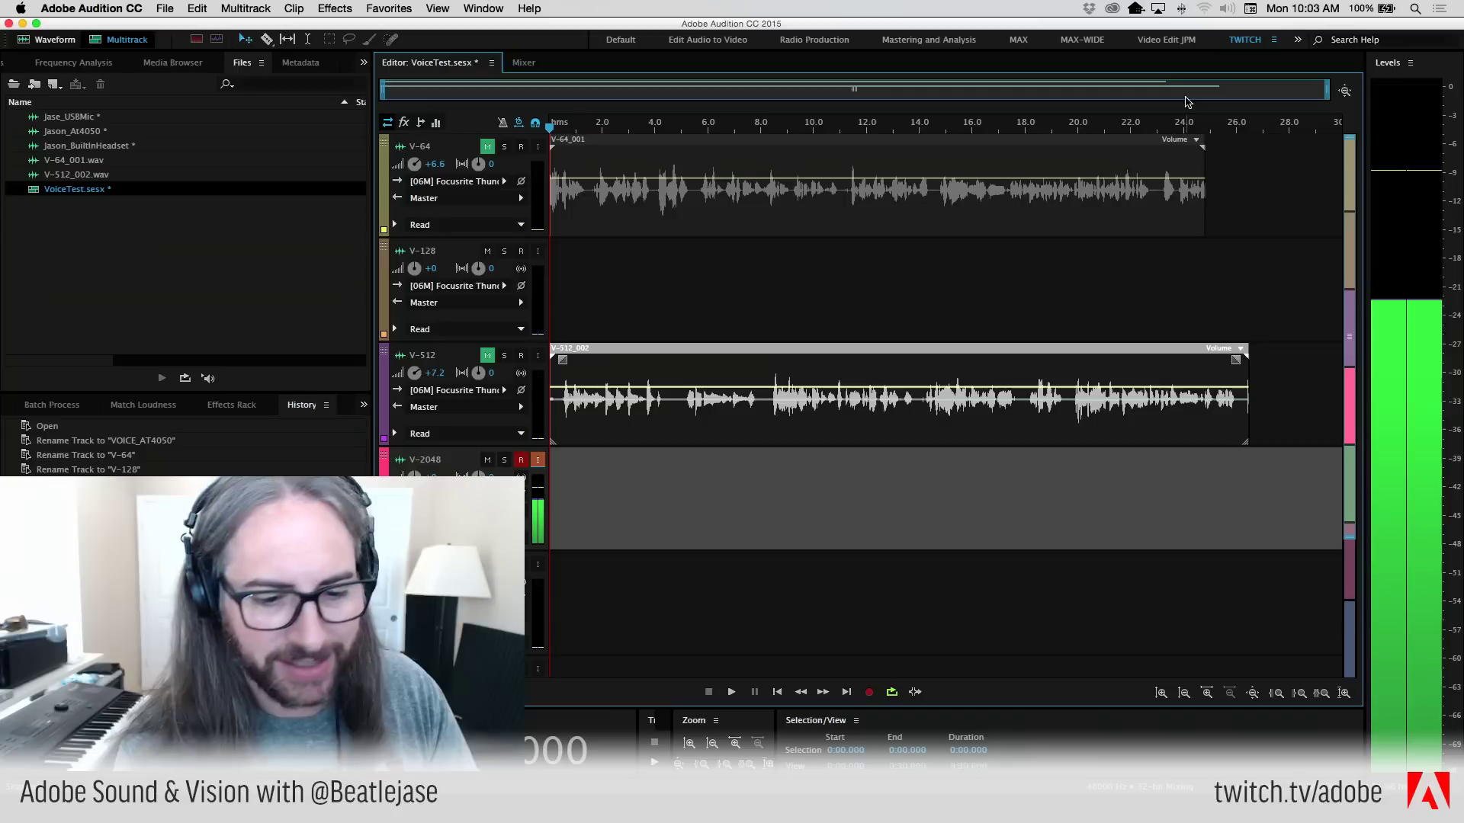
- Record a voice take of about 43 seconds on V-2048, checking the input levels in Focusrite Control meanwhile, and disarm the track
left_click(869, 693)
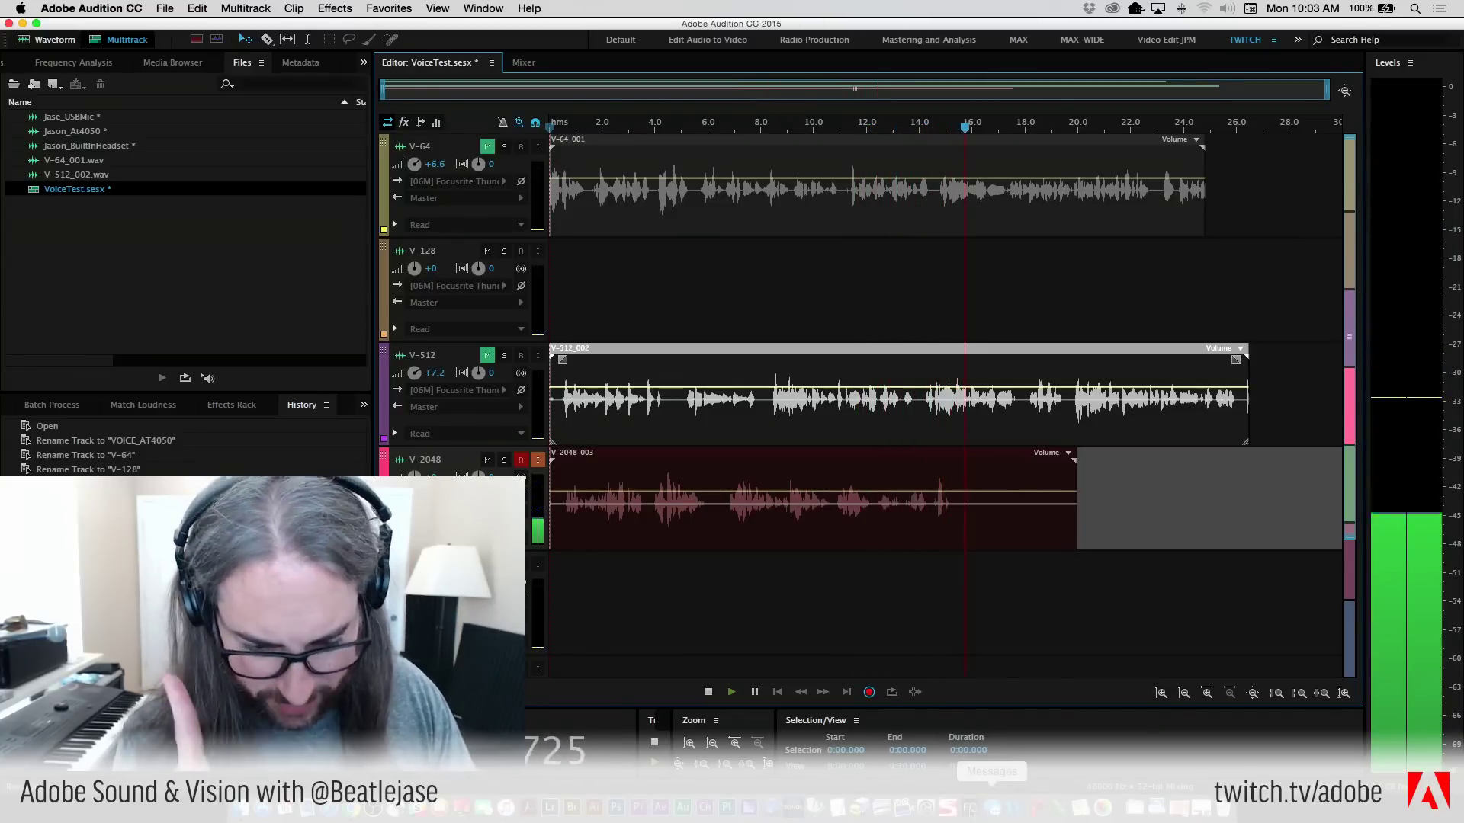
key("super+Tab")
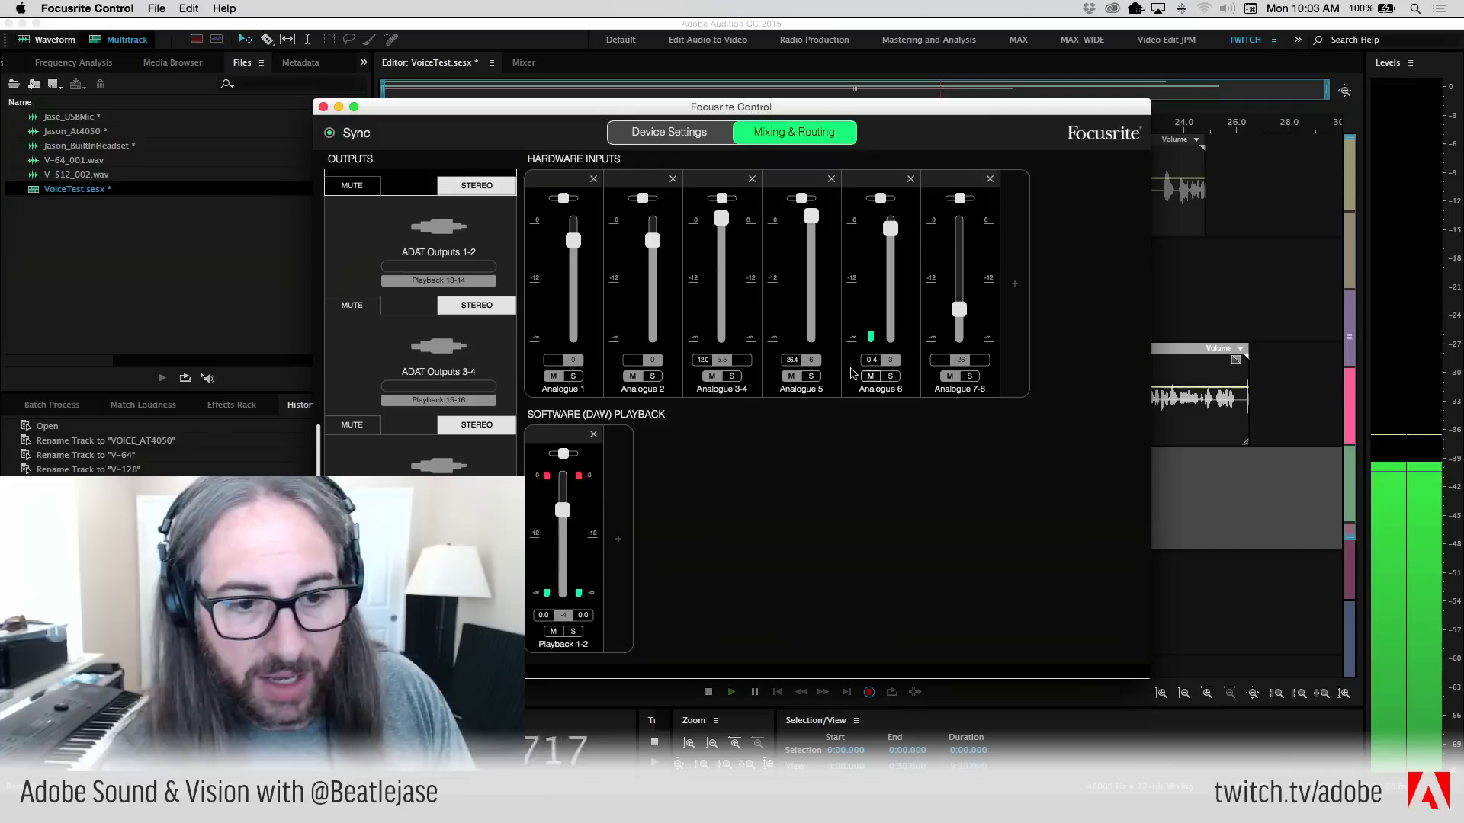
left_click(338, 108)
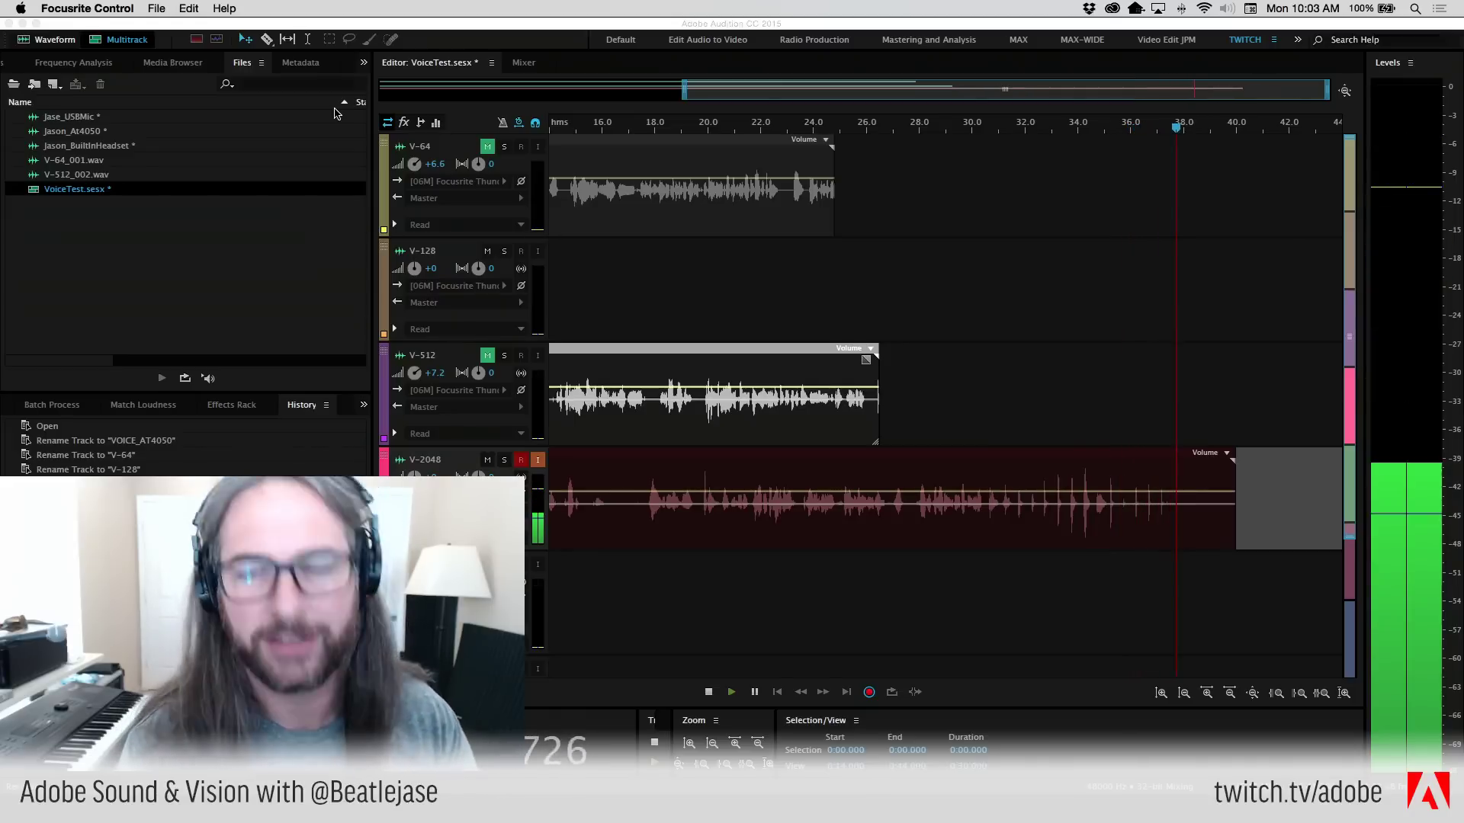
left_click(725, 691)
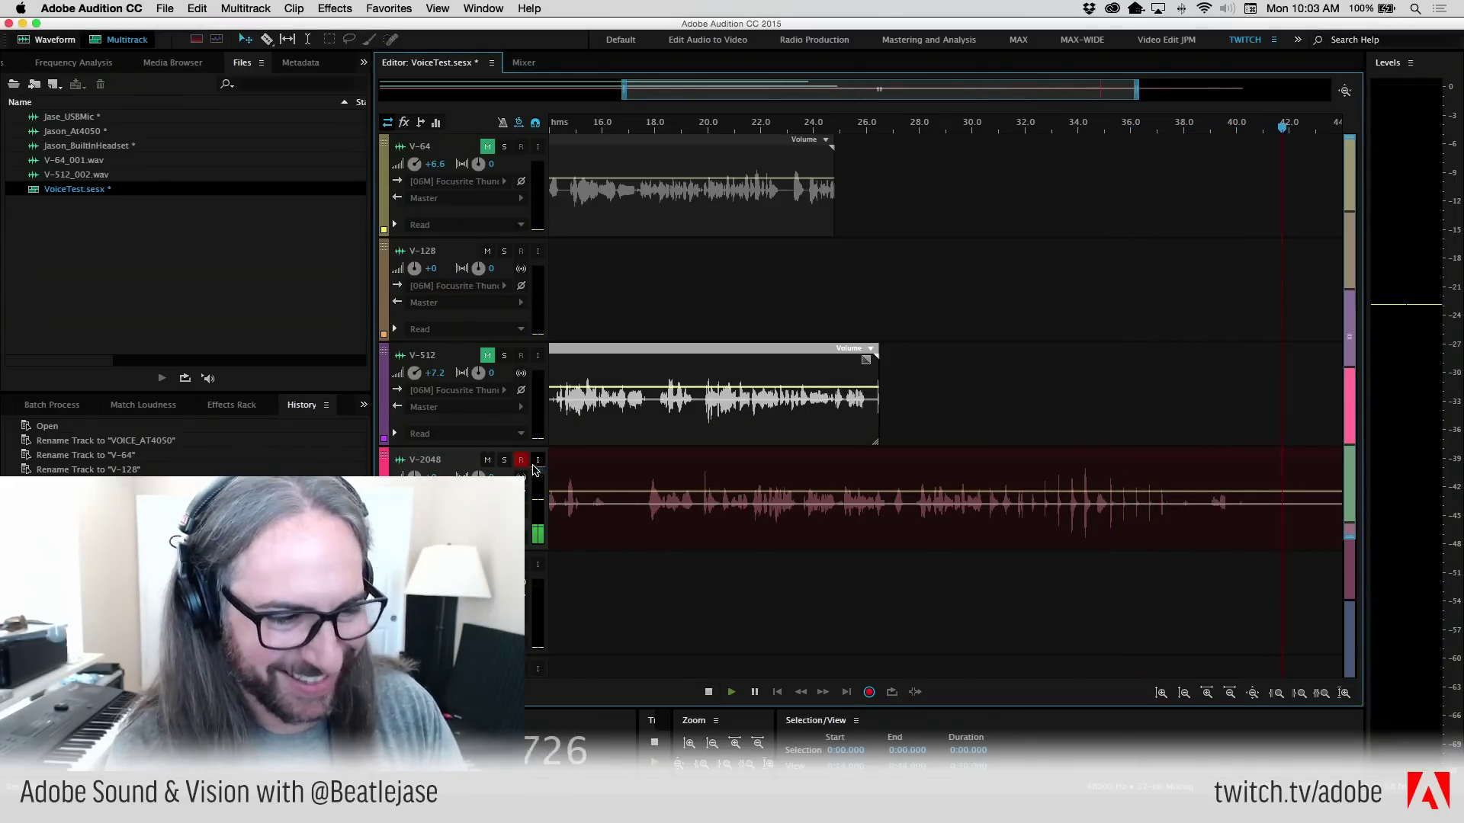
left_click(709, 692)
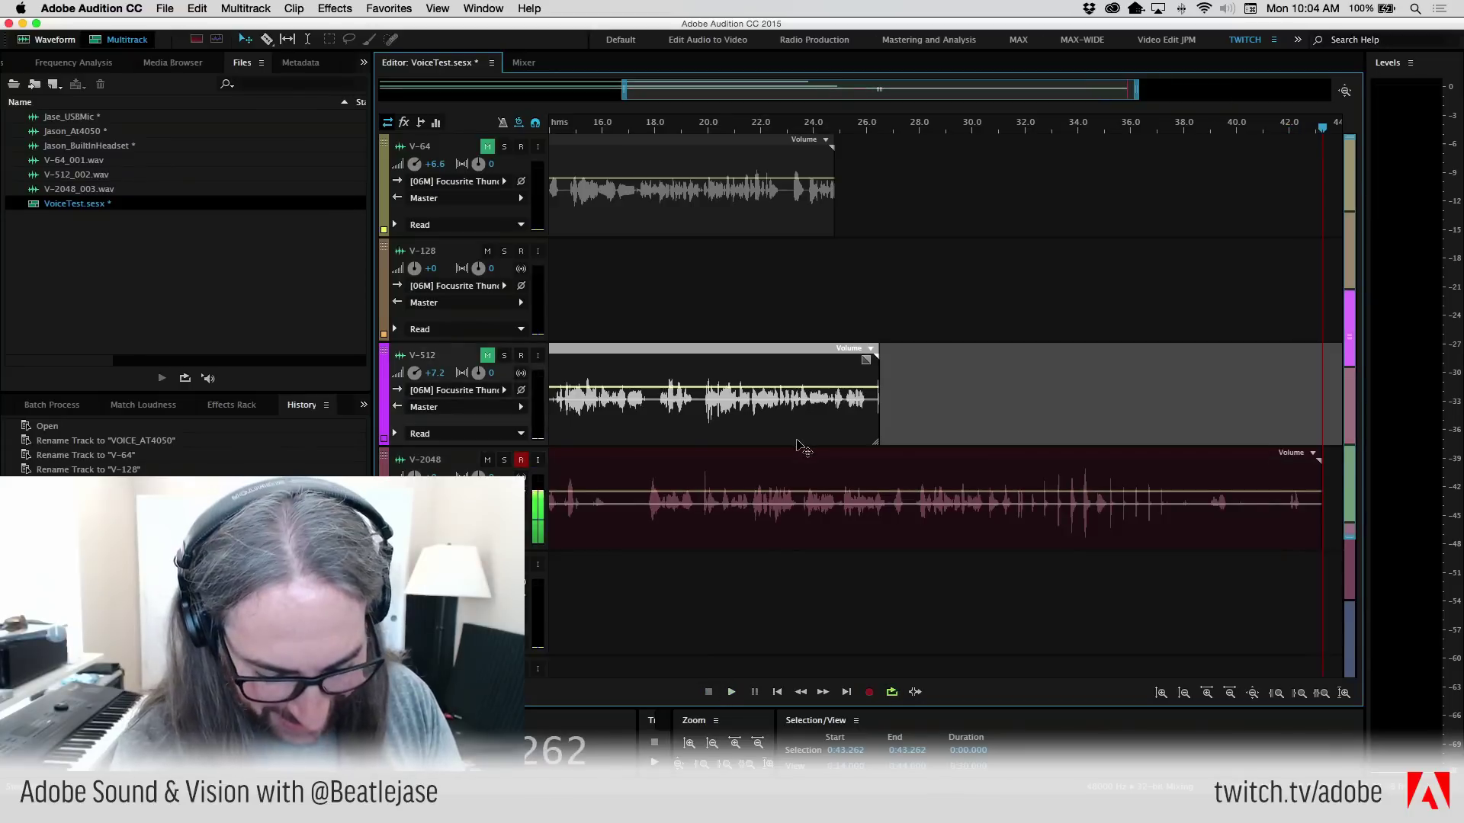
key("backslash")
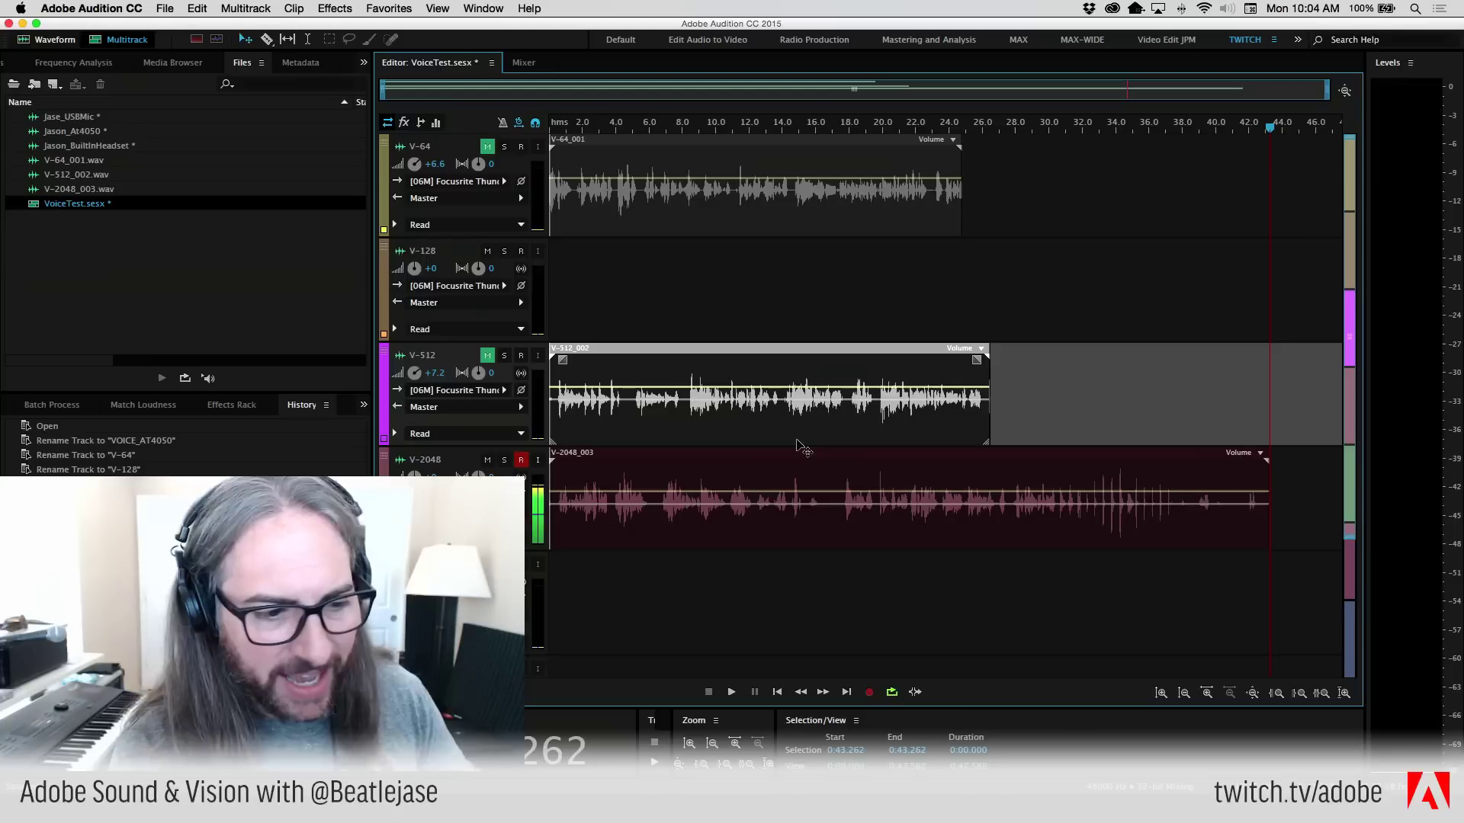
left_click(519, 463)
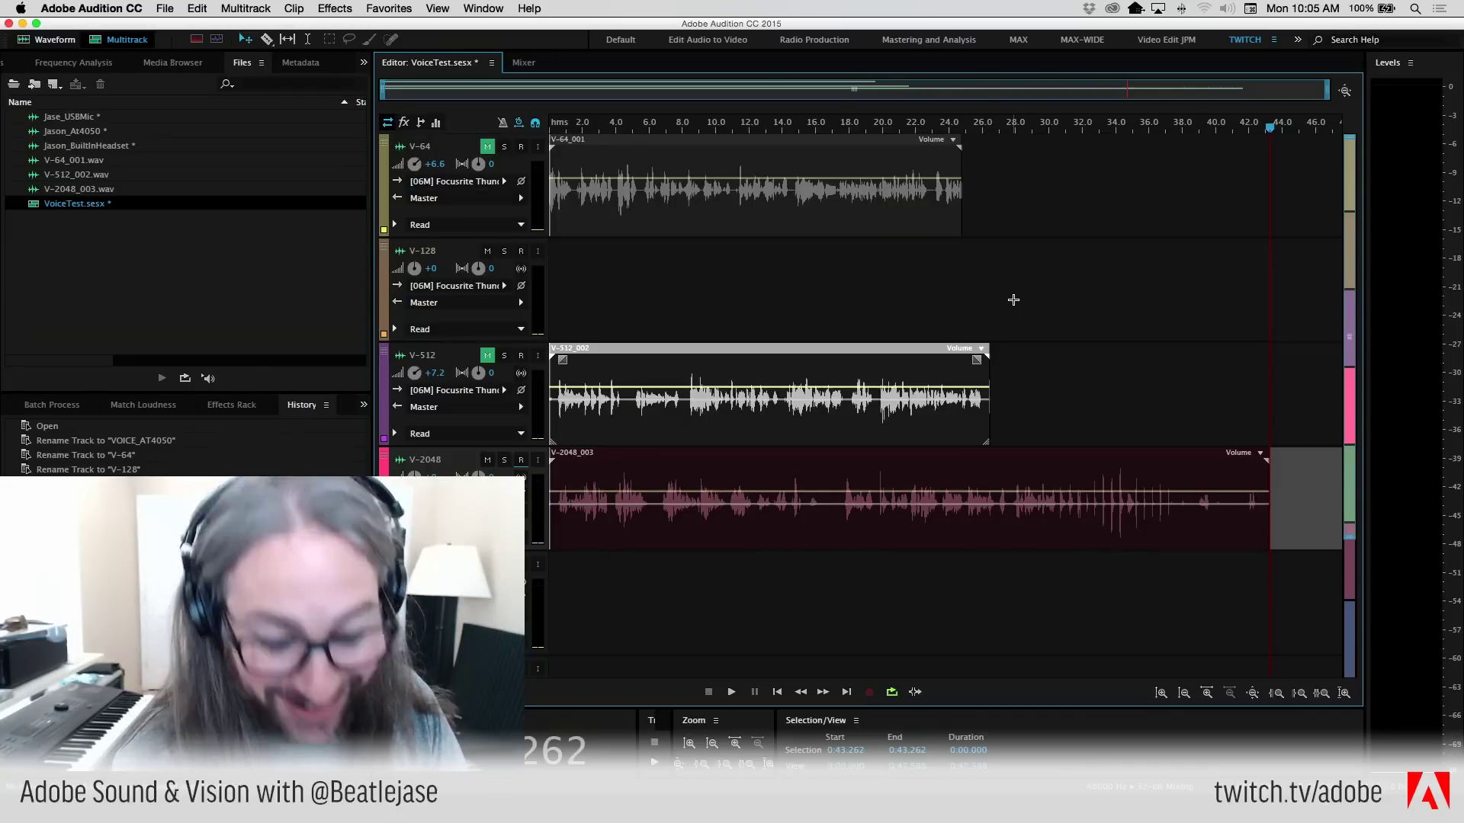
- Set the I/O buffer size to 128 samples in the Audio Hardware preferences and apply it
left_click(91, 9)
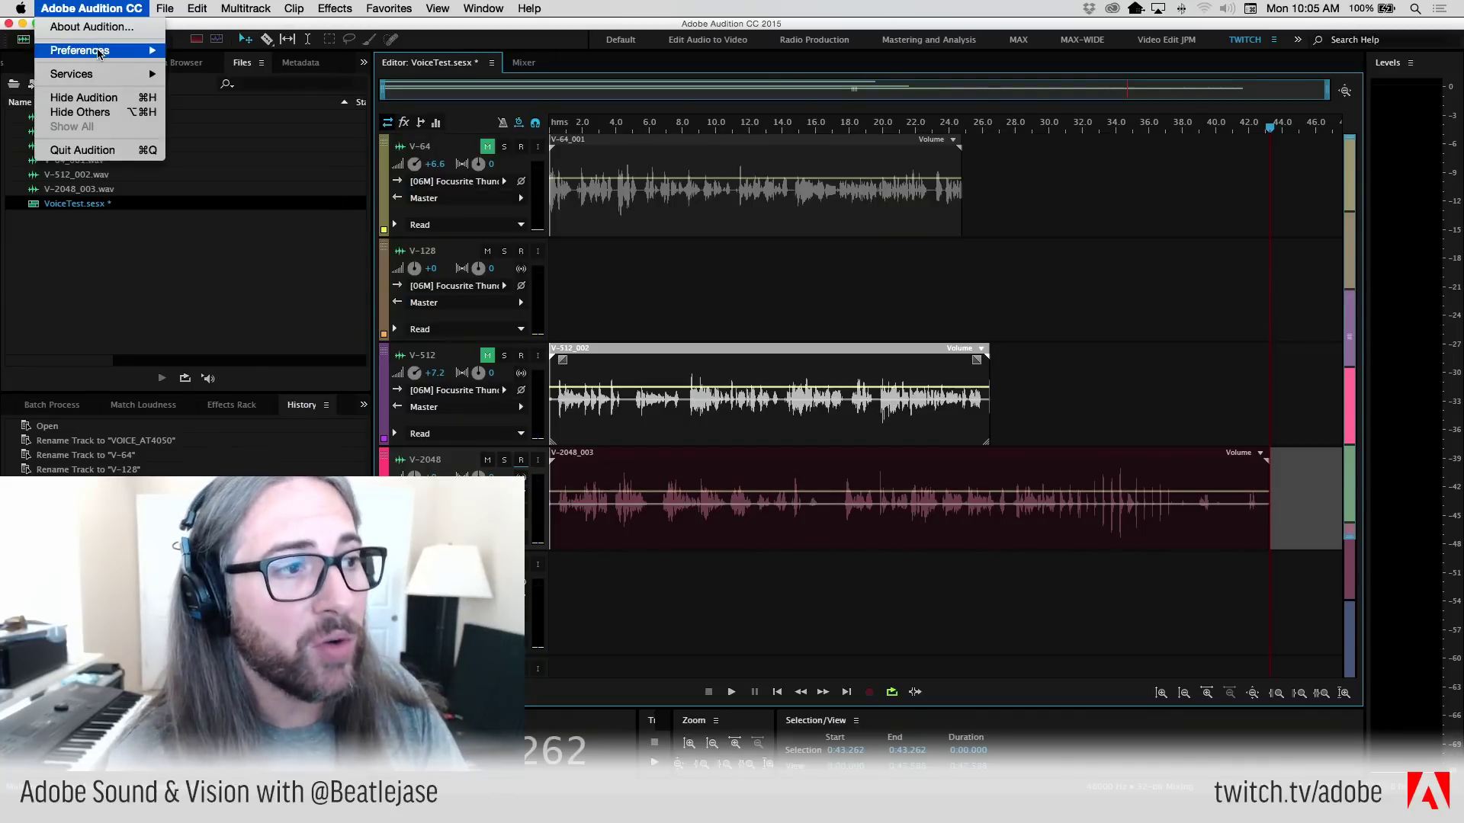
mouse_move(99, 50)
left_click(254, 104)
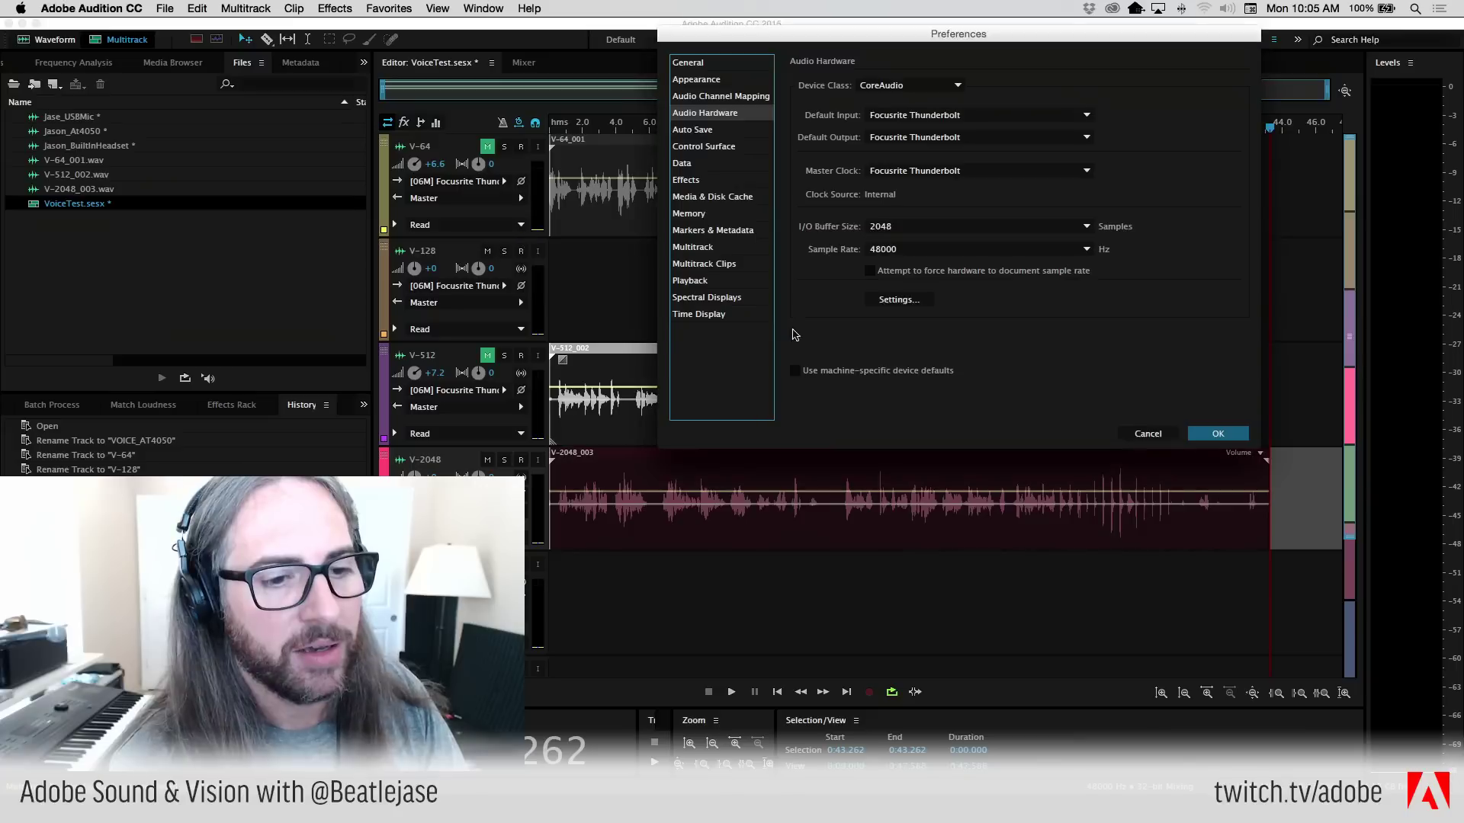
left_click(911, 228)
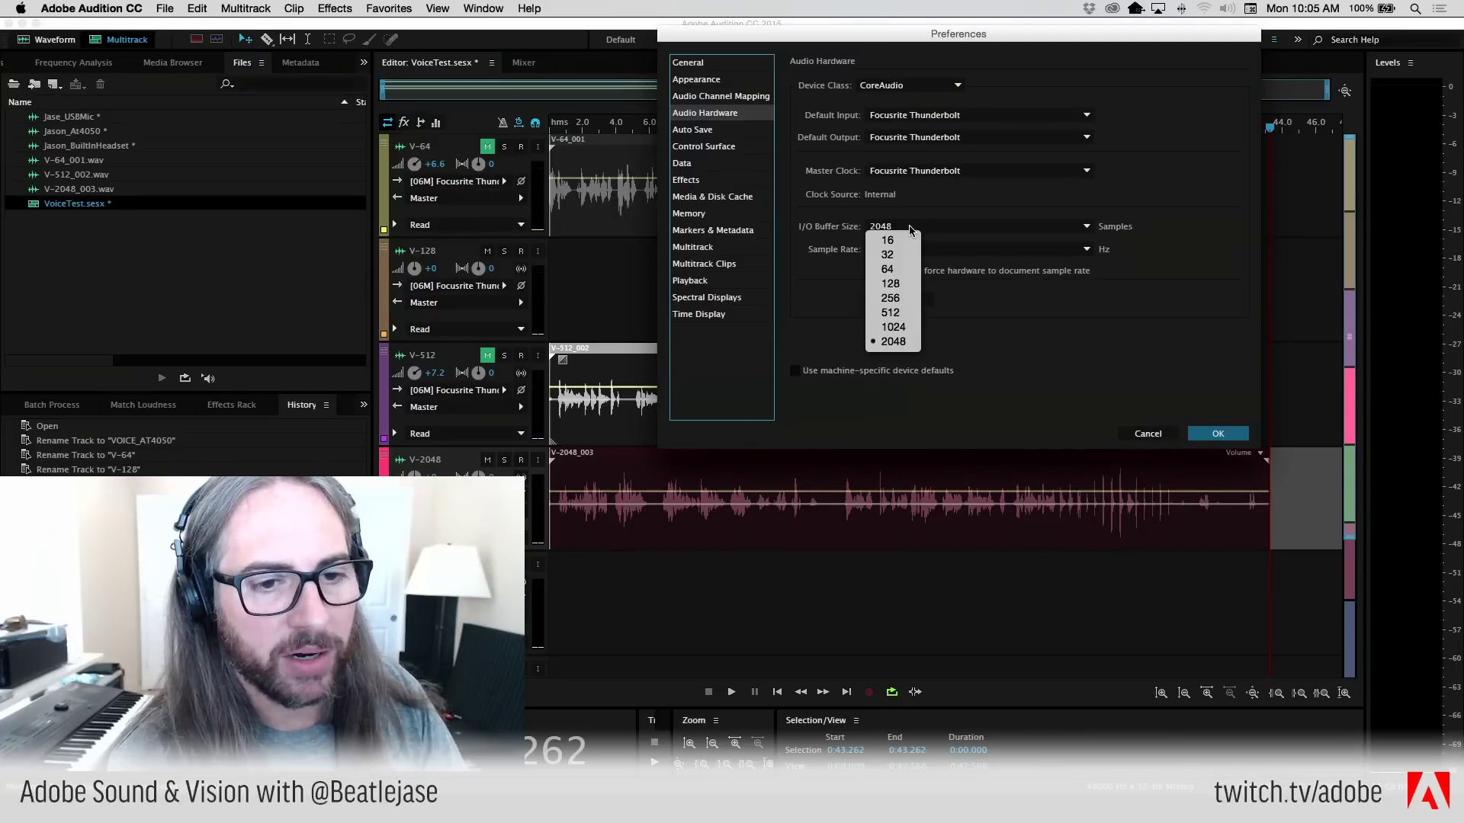
left_click(897, 279)
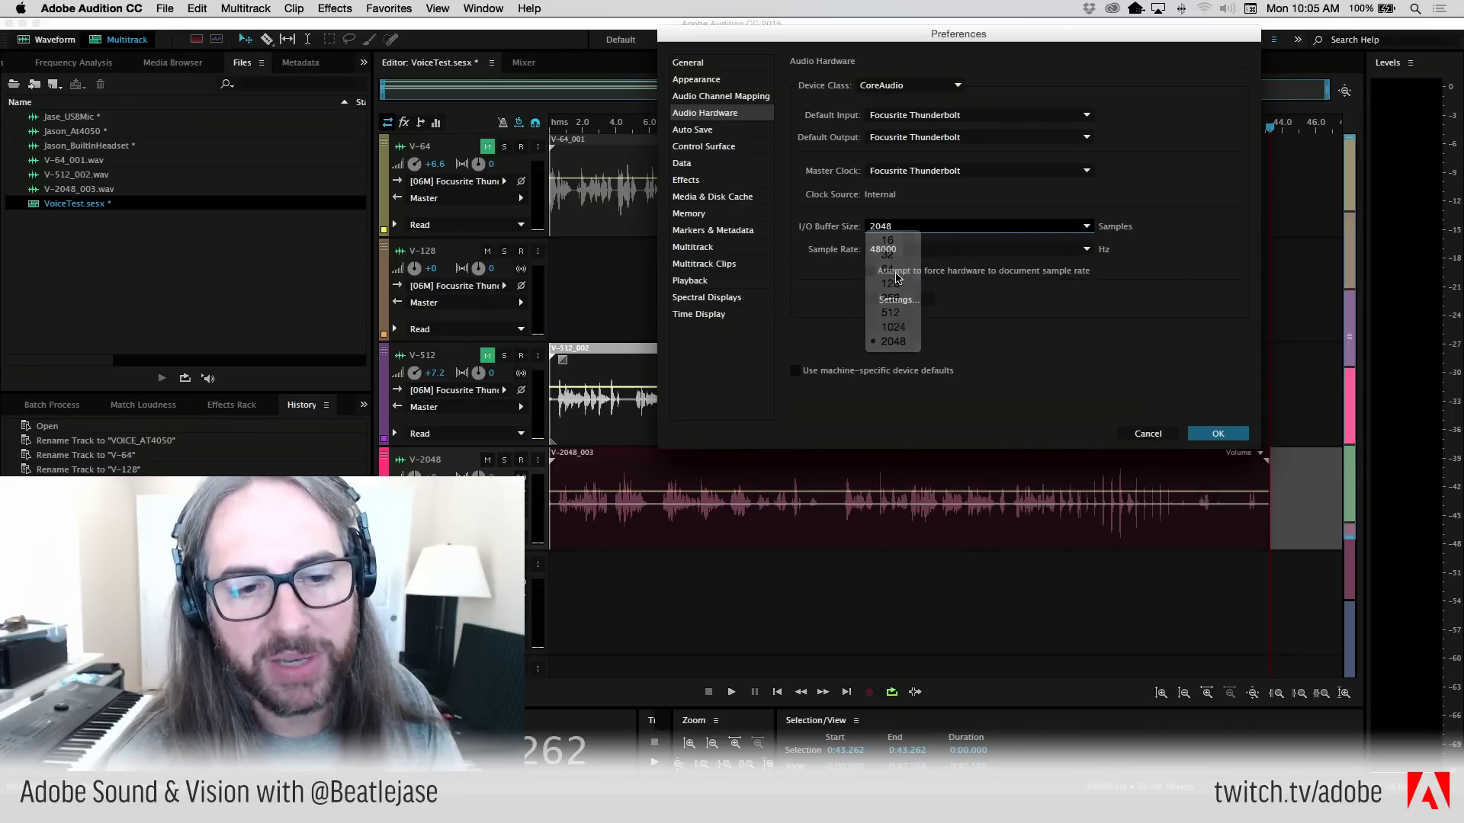
left_click(1217, 433)
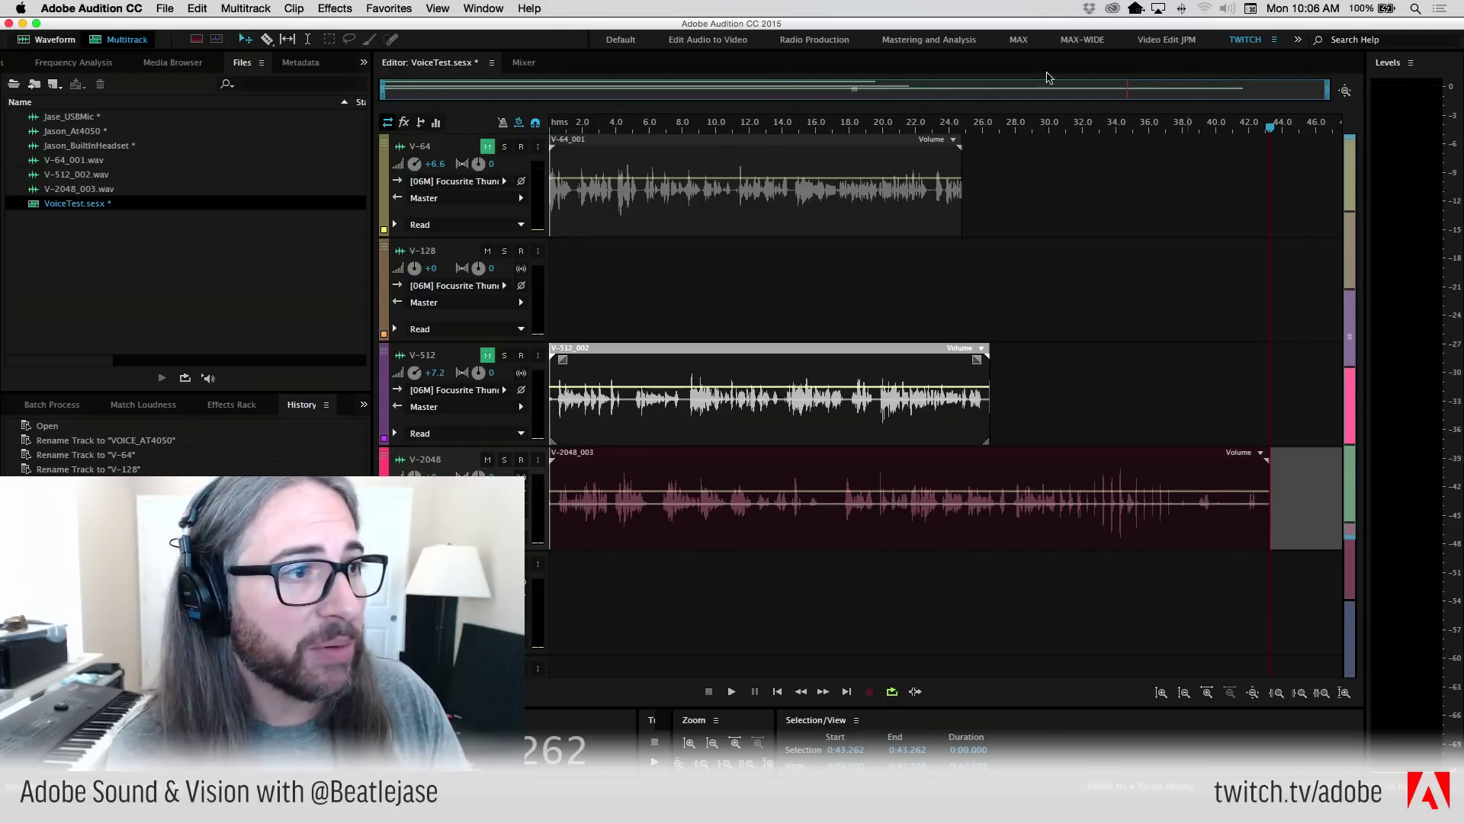
- Open the V-64_001.wav and V-512_002.wav recordings in the Waveform editor
double_click(69, 164)
double_click(72, 176)
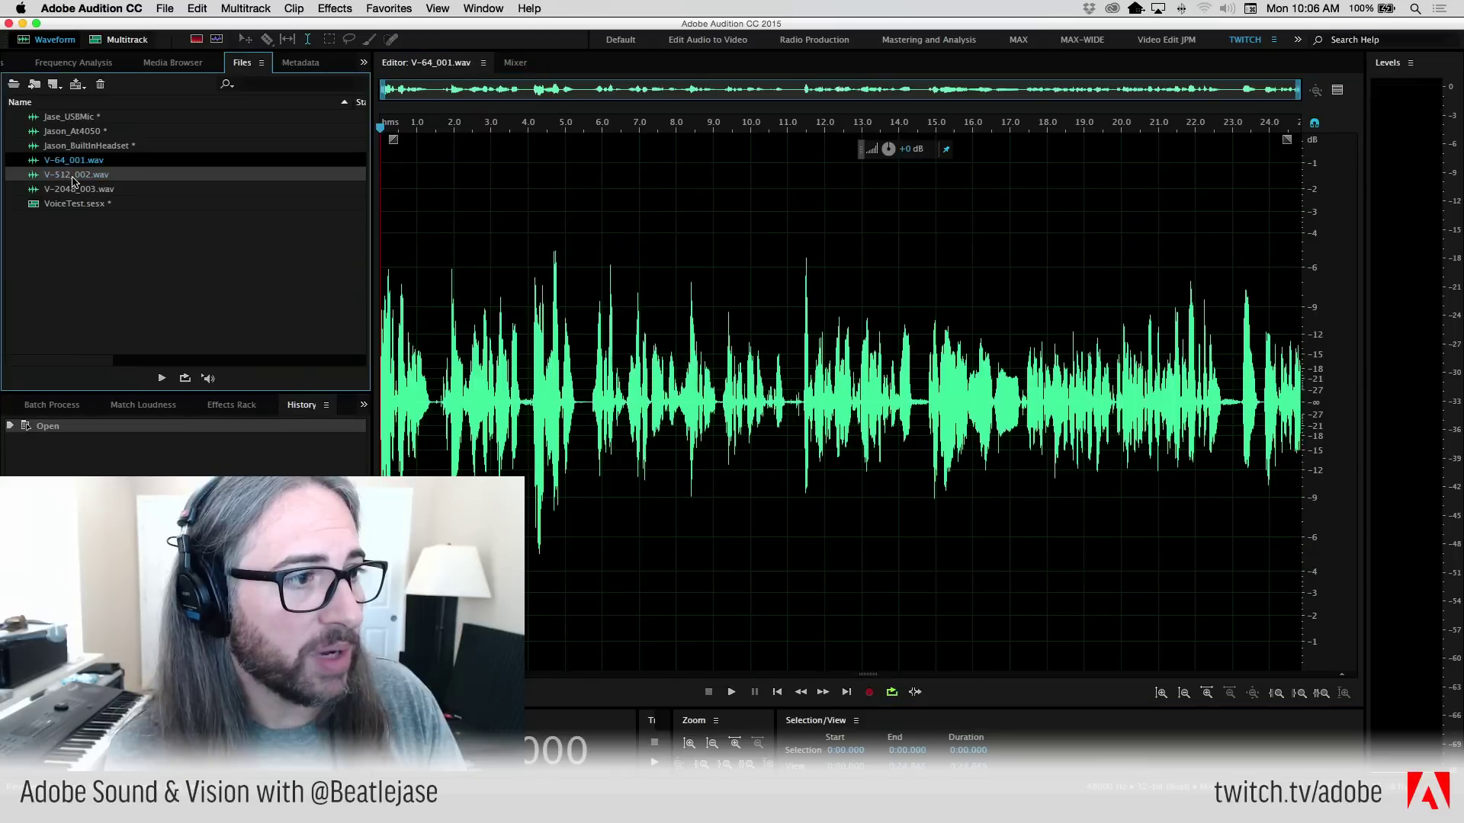